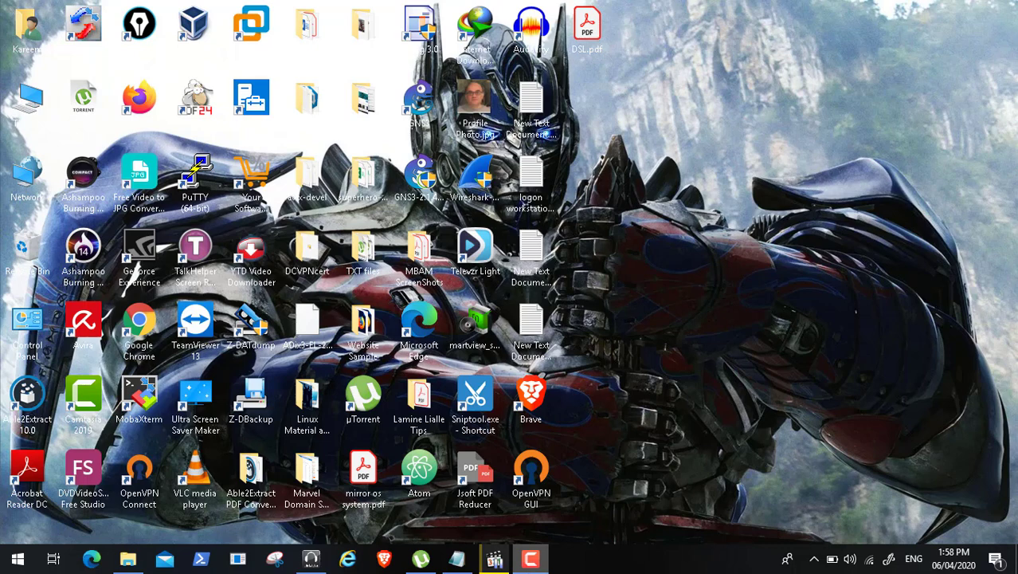
Step: Resume the Video97.mp4 reference recording in Media Player Classic and show it full screen
left_click(494, 558)
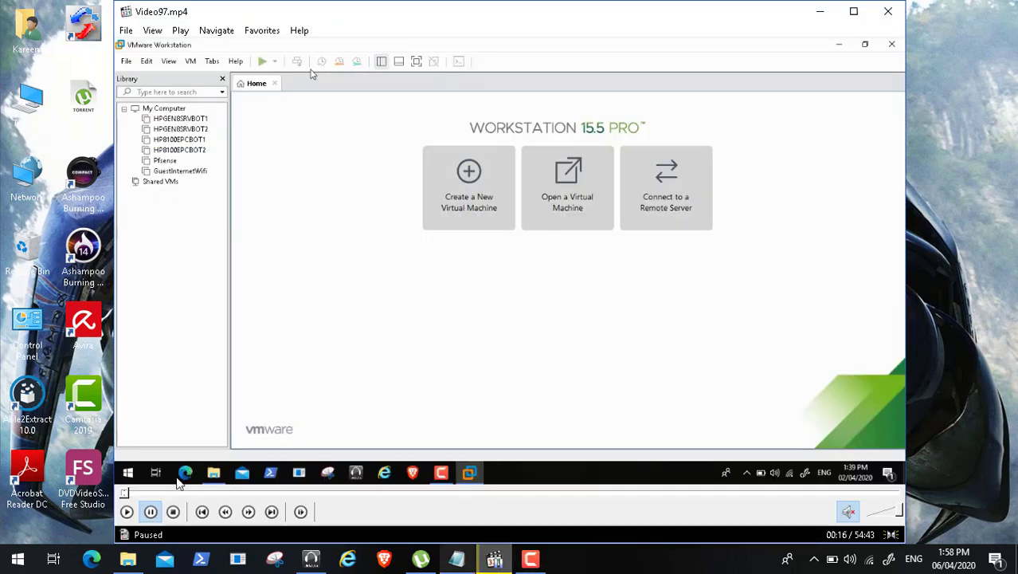
left_click(127, 511)
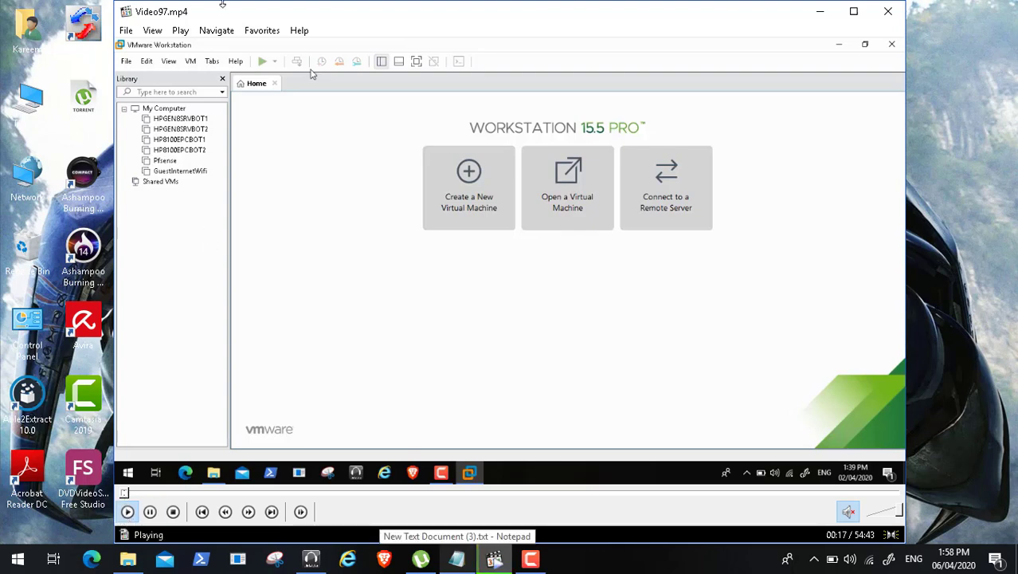
left_click(152, 30)
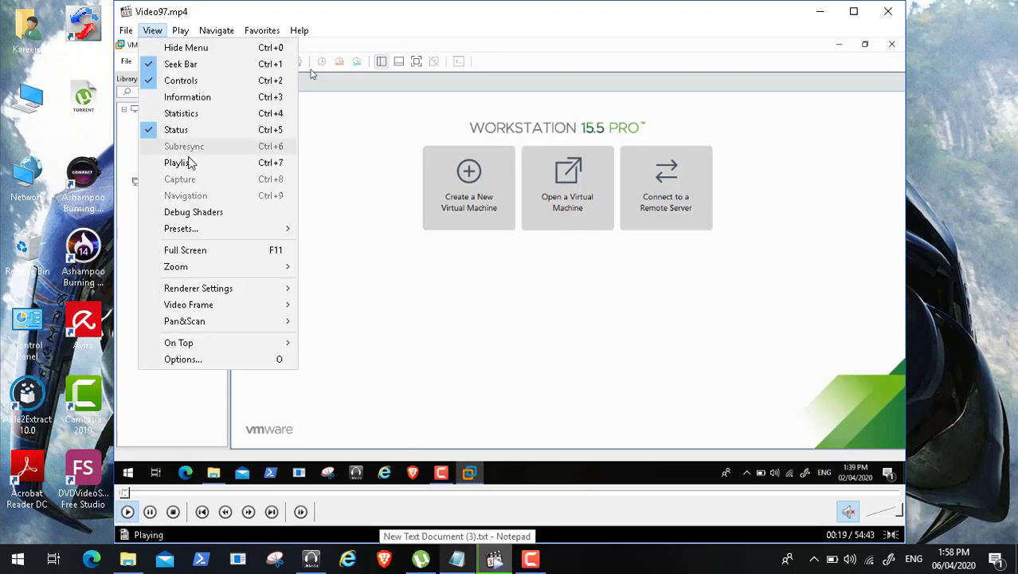
left_click(209, 250)
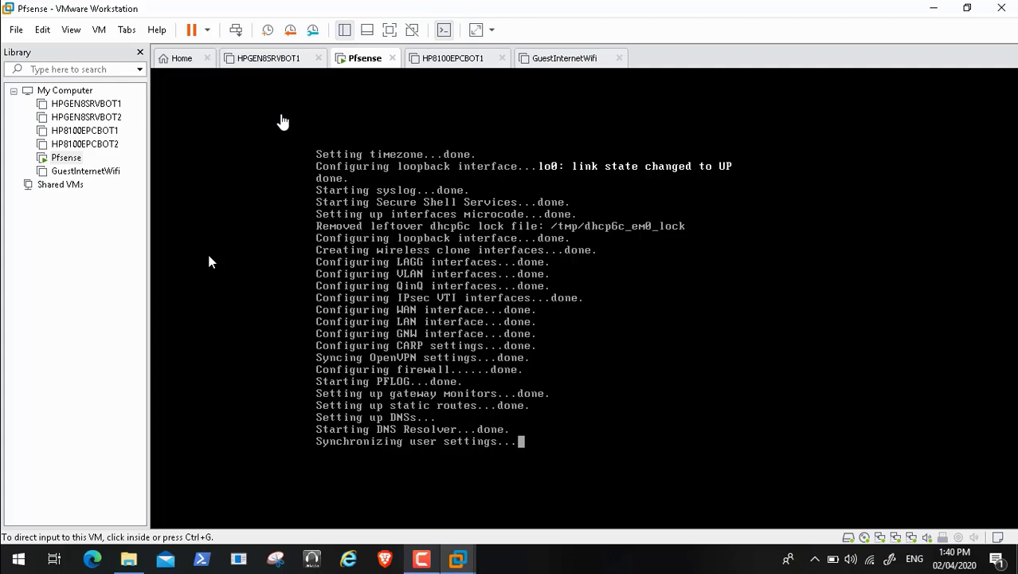
double_click(226, 318)
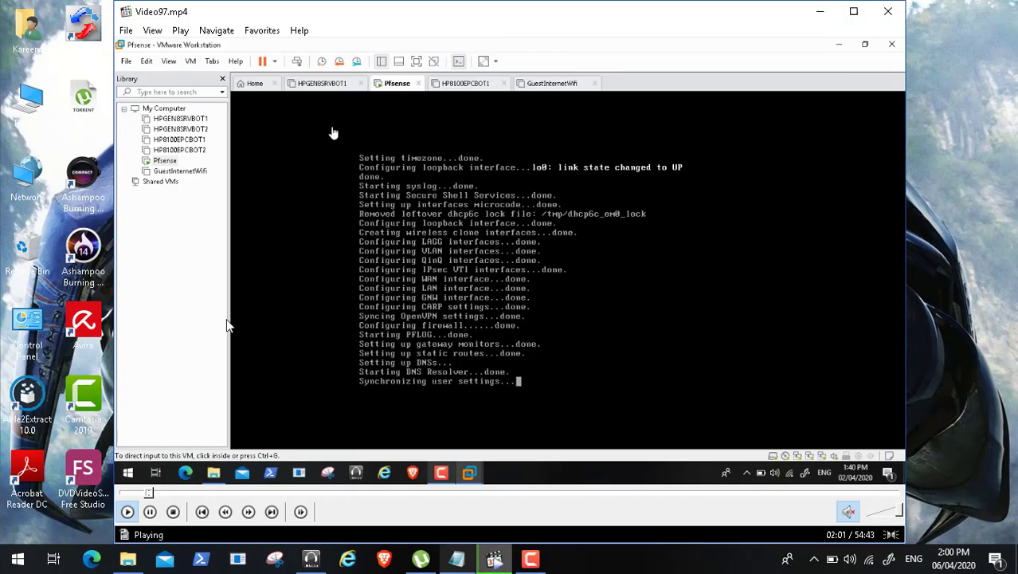
left_click(149, 512)
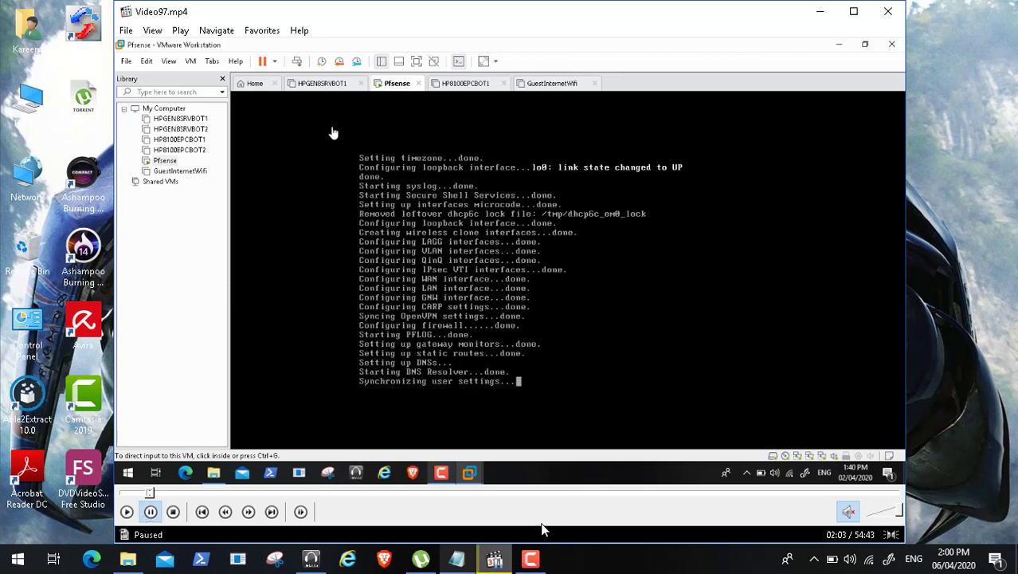
left_click(544, 556)
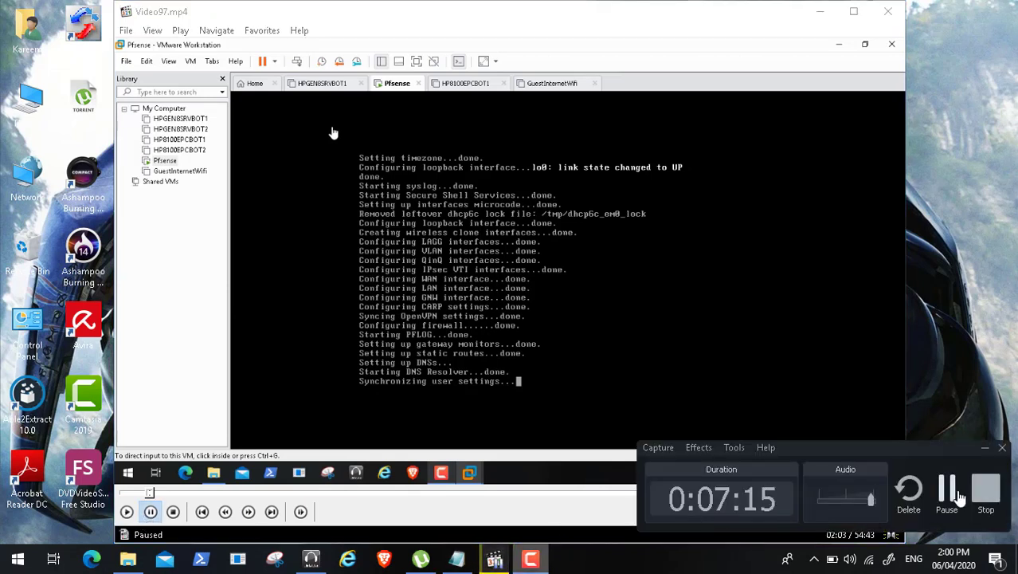
left_click(948, 494)
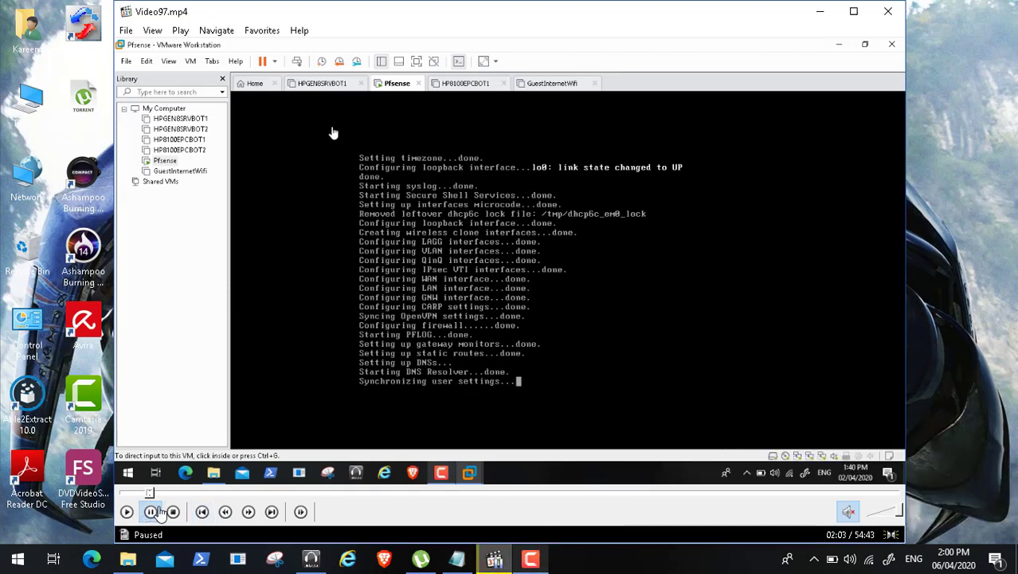
left_click(127, 513)
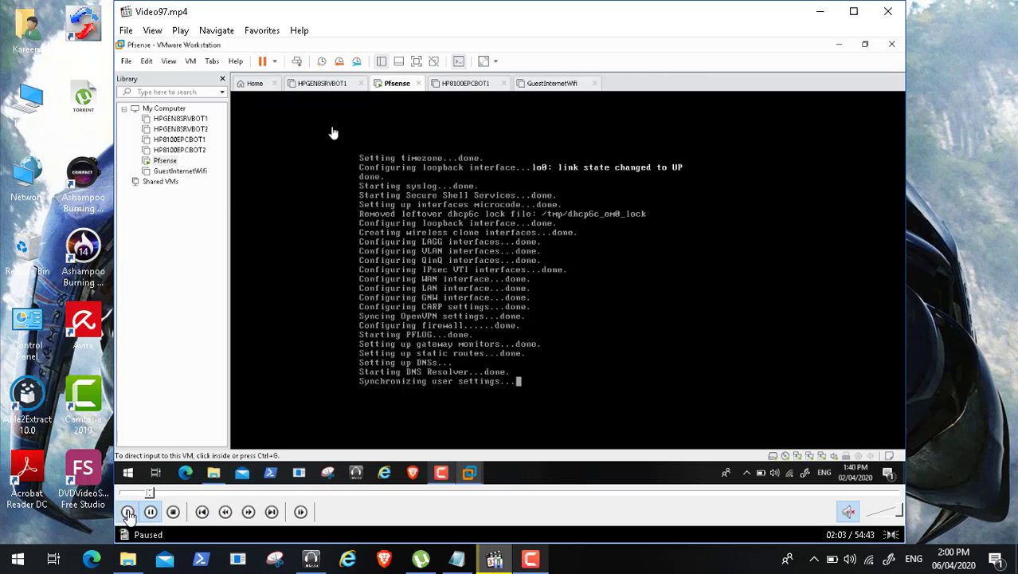
left_click(149, 31)
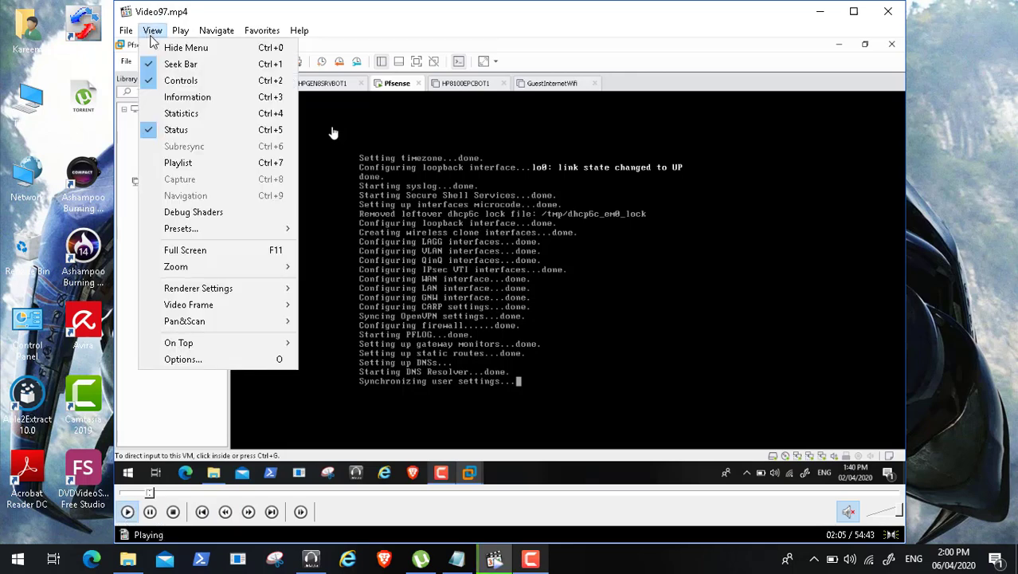
left_click(229, 252)
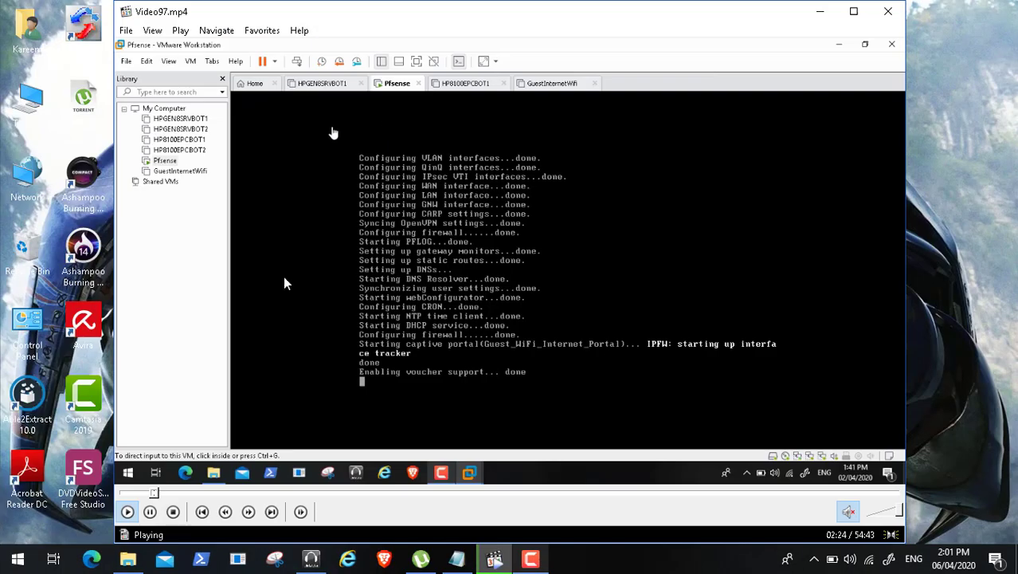
left_click(531, 560)
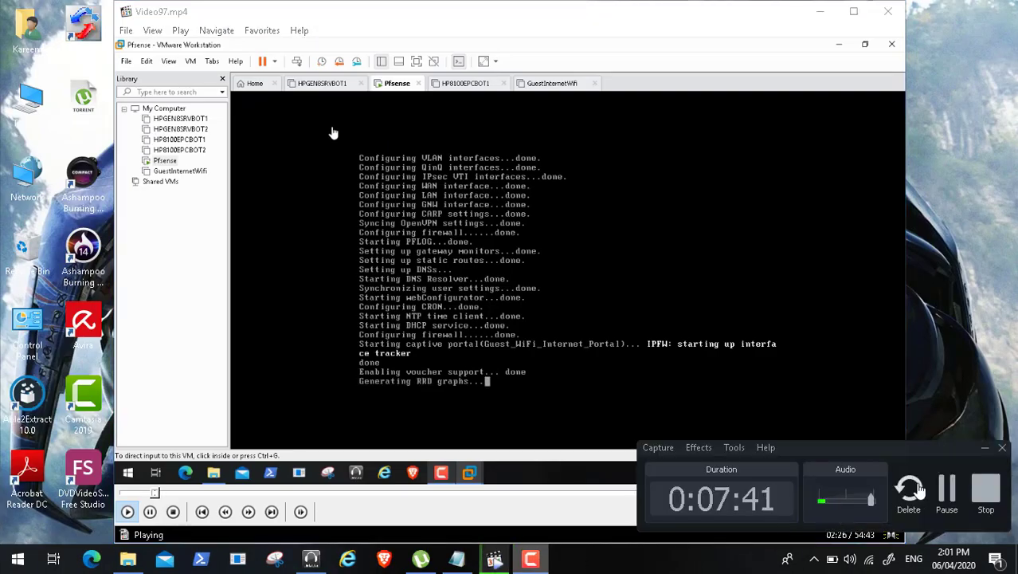
left_click(984, 448)
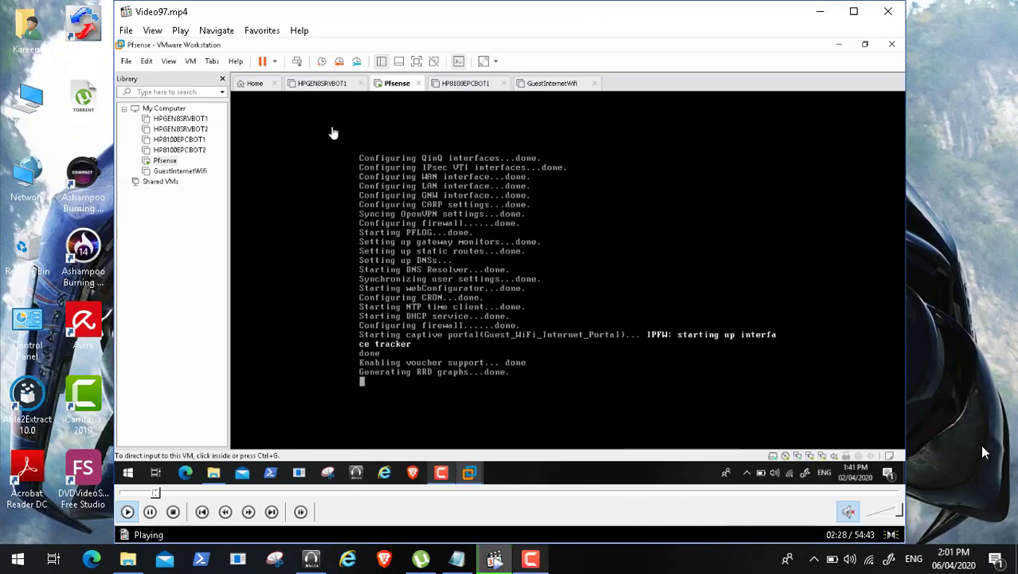
double_click(312, 317)
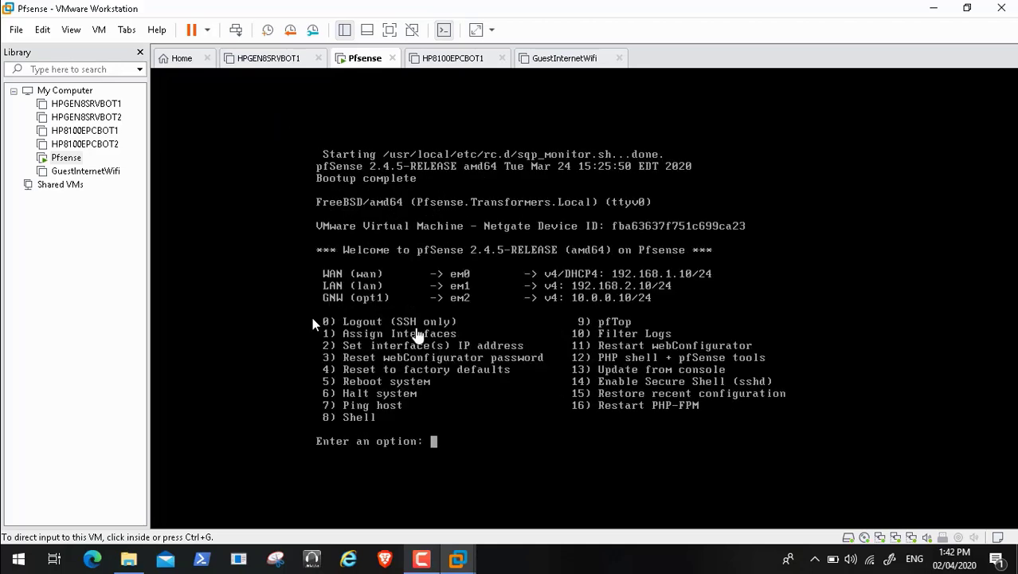
Step: Switch to the Brave browser, which opens on a new tab
left_click(384, 563)
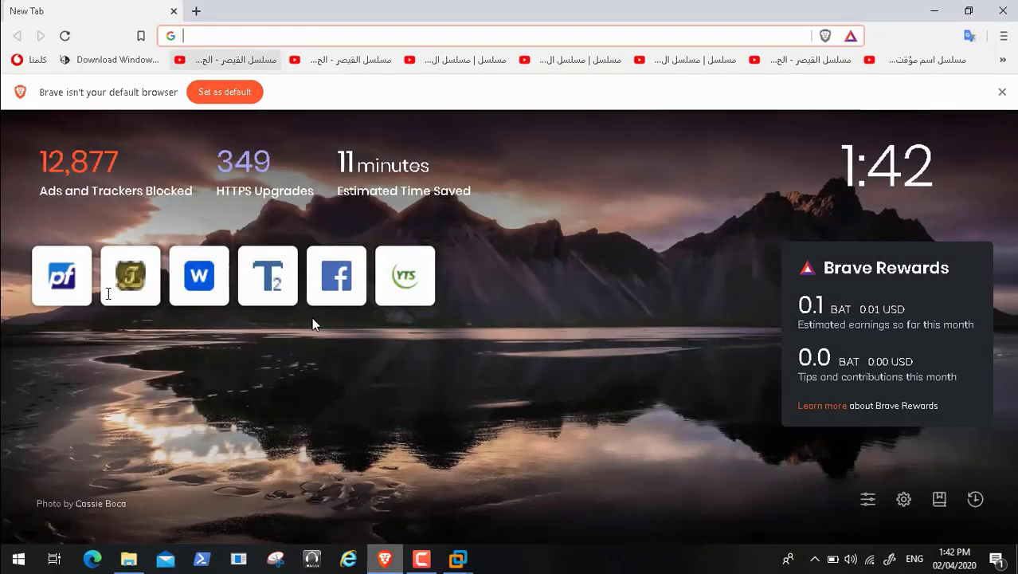
Step: Sign in to the pfSense web GUI at 192.168.2.10 as admin with the account password
left_click(62, 296)
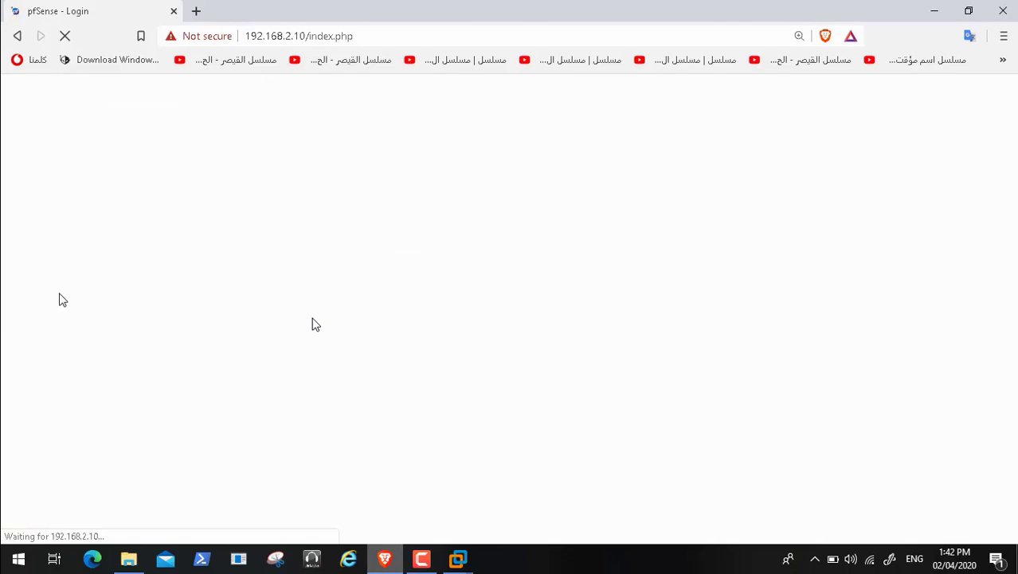
type("admin")
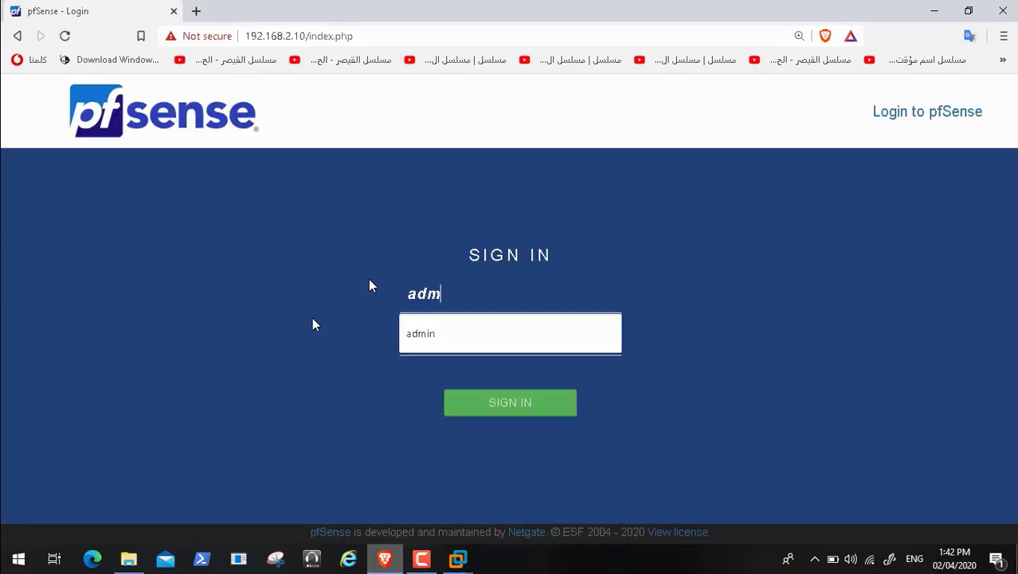
key("Tab")
type("*****")
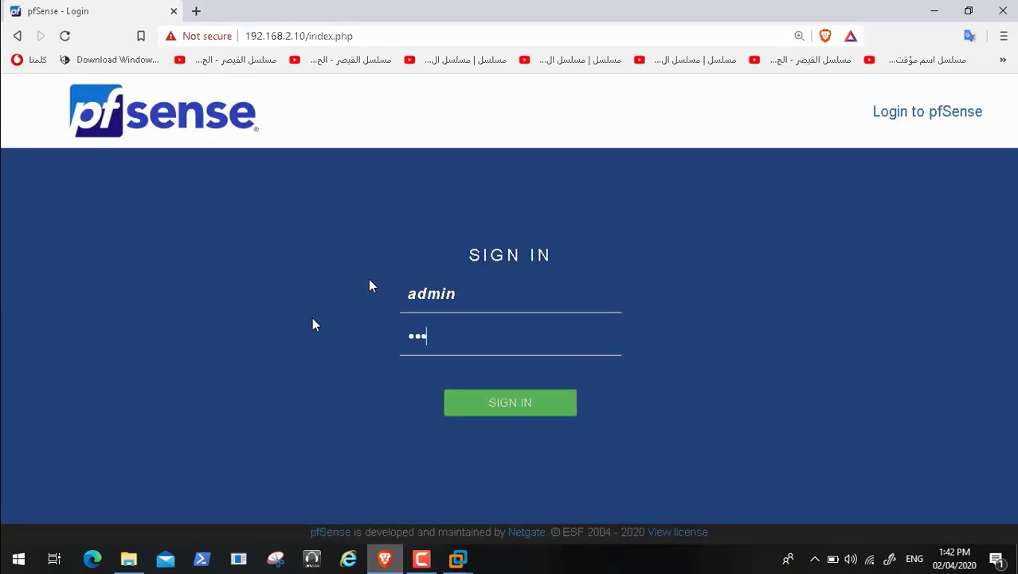
type("*****")
key("Return")
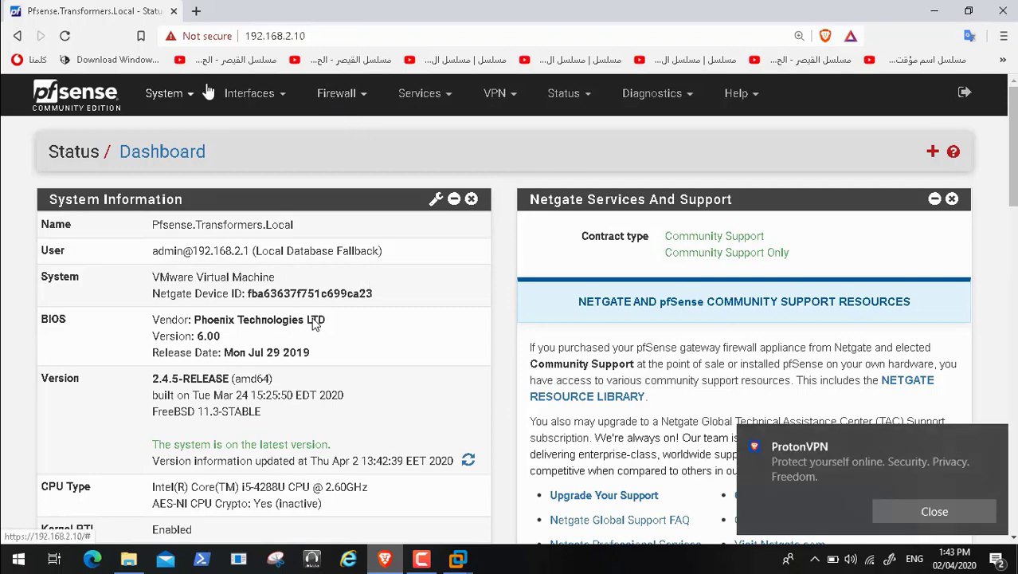
Step: Dismiss the ProtonVPN notification and open pfSense's System menu
left_click(924, 514)
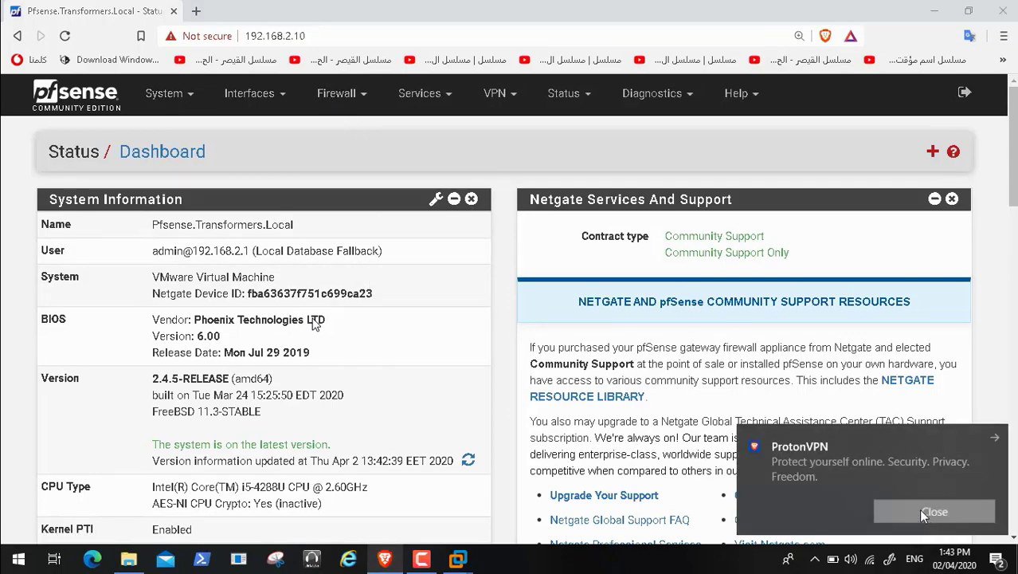
left_click(189, 99)
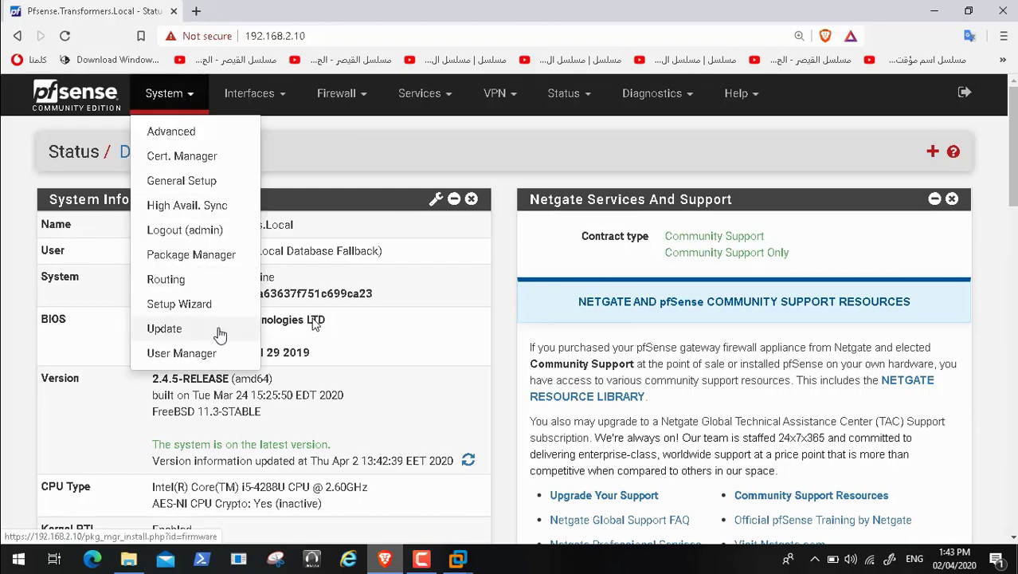
Step: Search Package Manager's Available Packages for 'pfblock' to list pfBlockerNG and pfBlockerNG-devel
left_click(225, 254)
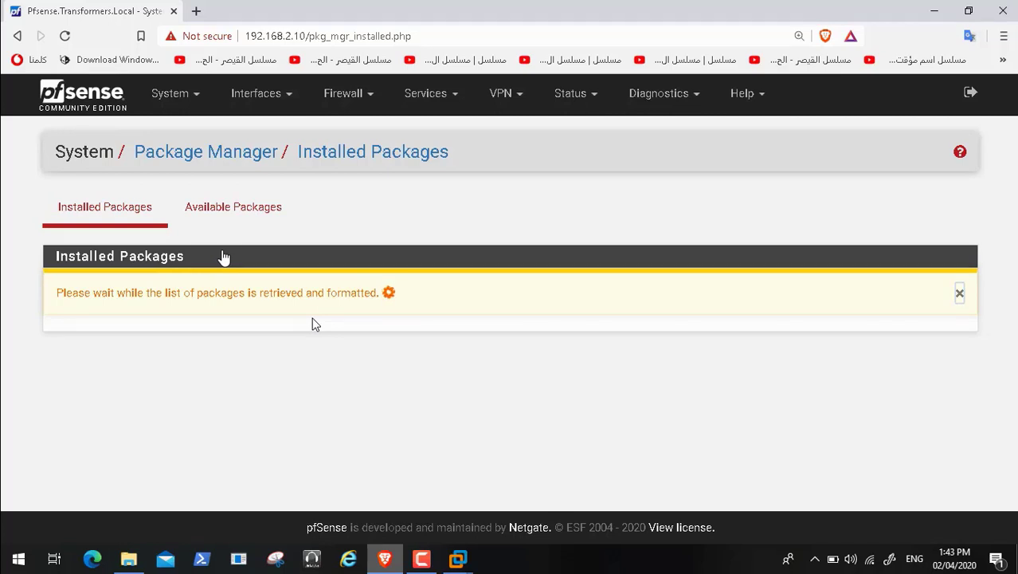
left_click(239, 209)
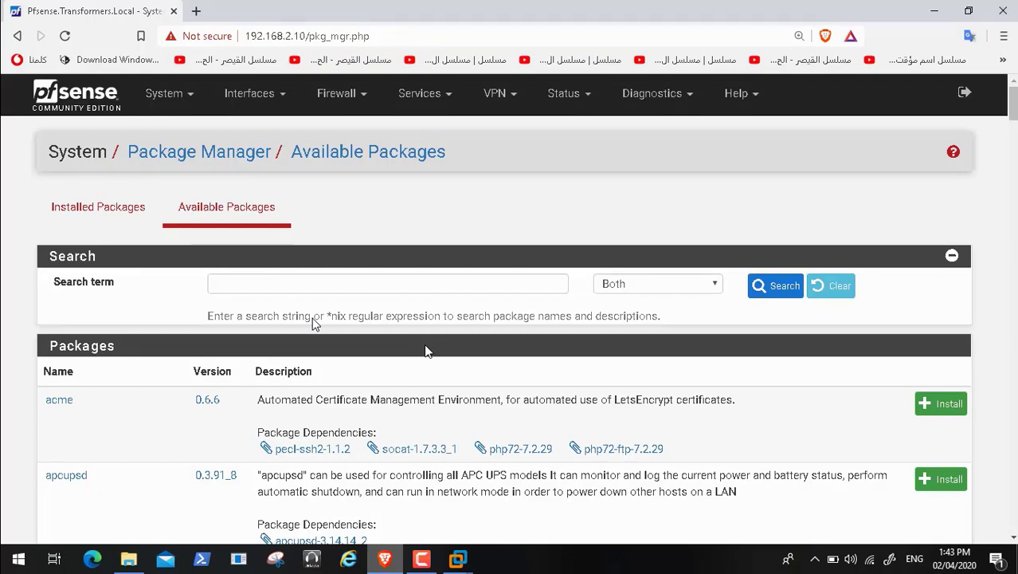
left_click(346, 285)
type("pfbl")
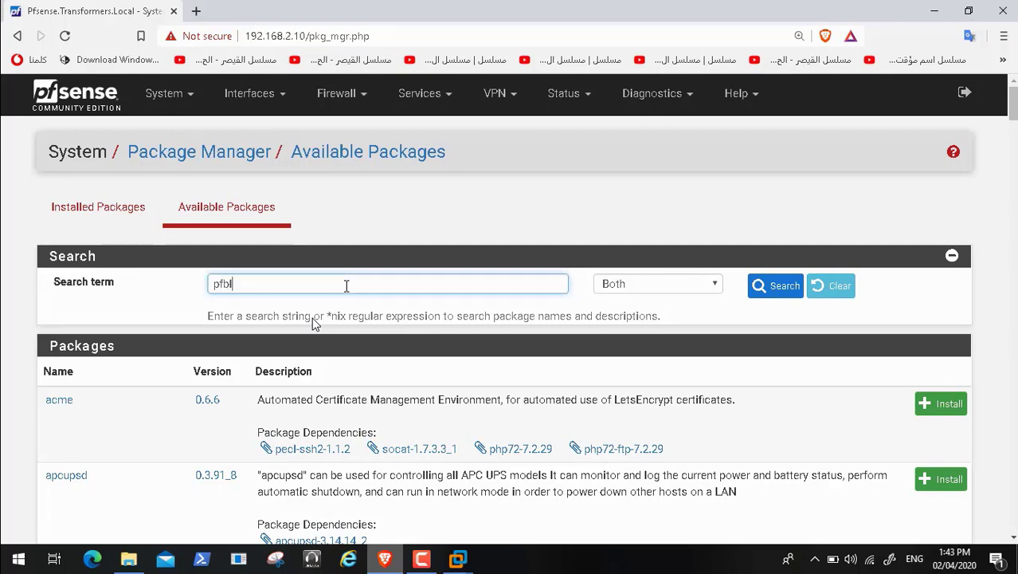
type("ock")
left_click(766, 289)
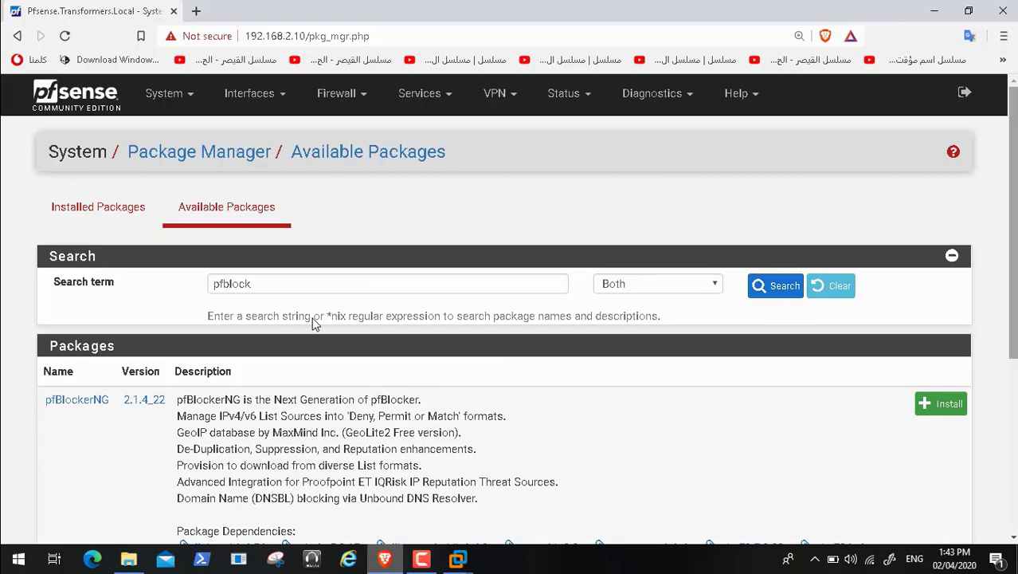
scroll(315, 323, "down", 2)
scroll(314, 322, "down", 1)
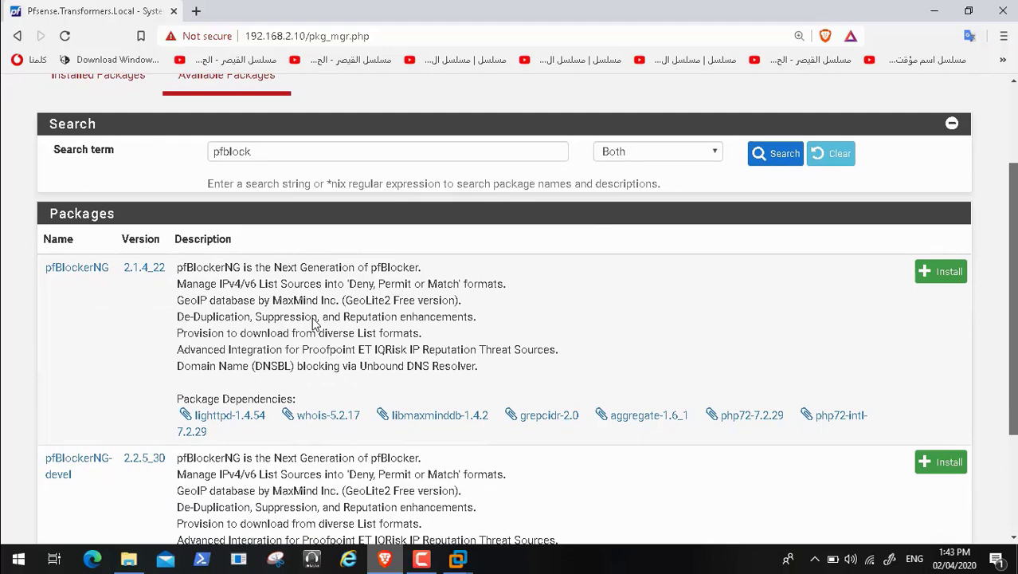
scroll(315, 323, "down", 3)
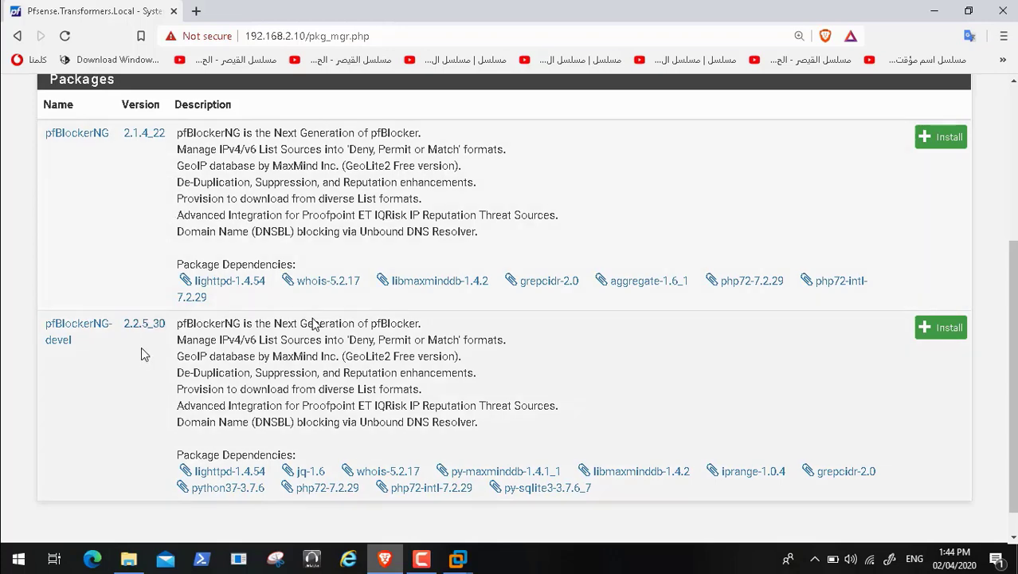
Step: Install the pfBlockerNG-devel package and open a second browser tab
left_click(938, 333)
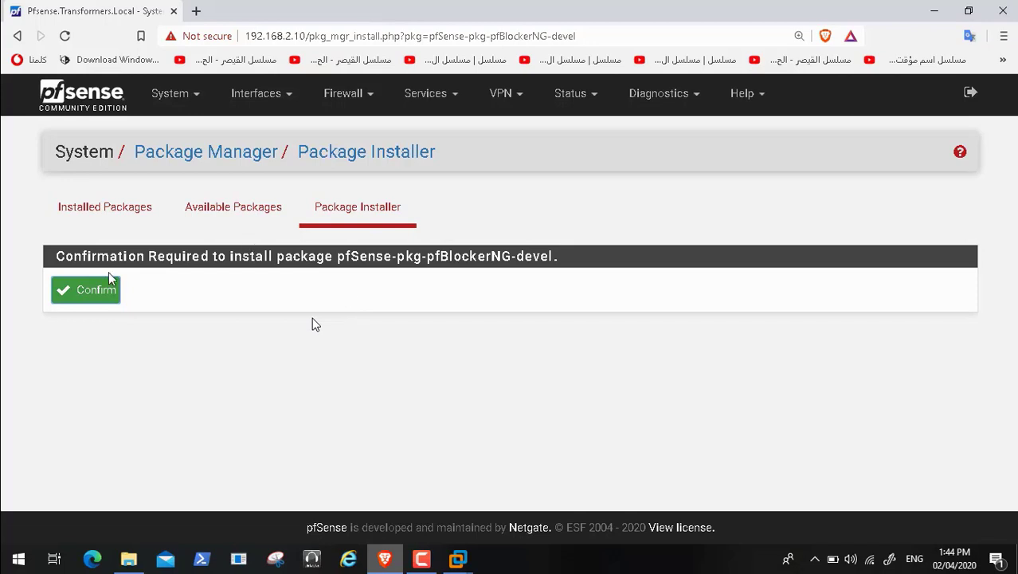
left_click(85, 293)
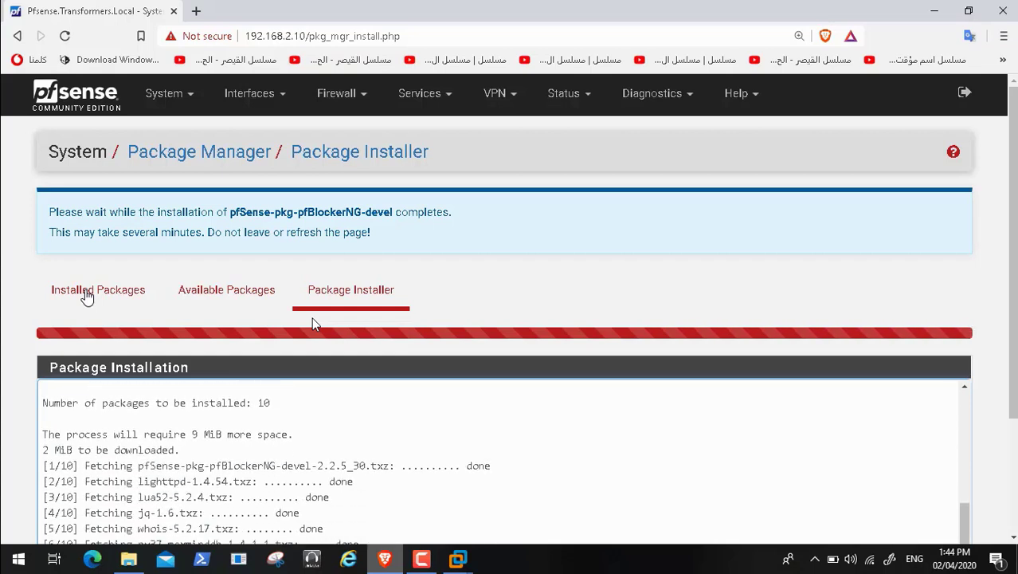
left_click(196, 11)
Step: Search Google for 'what is pfblockernp'
type("w")
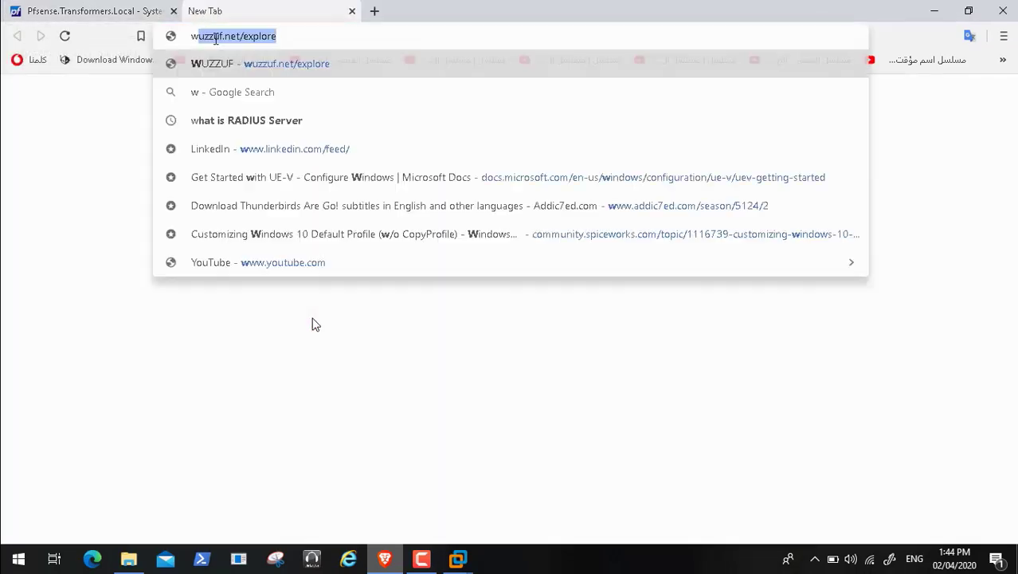
type("hat is p")
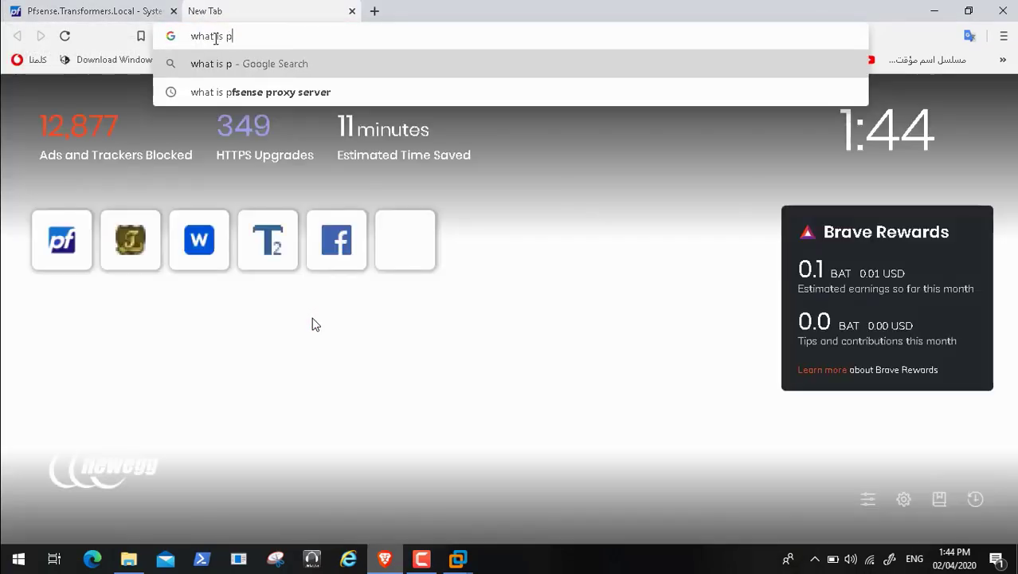
type("fblocker")
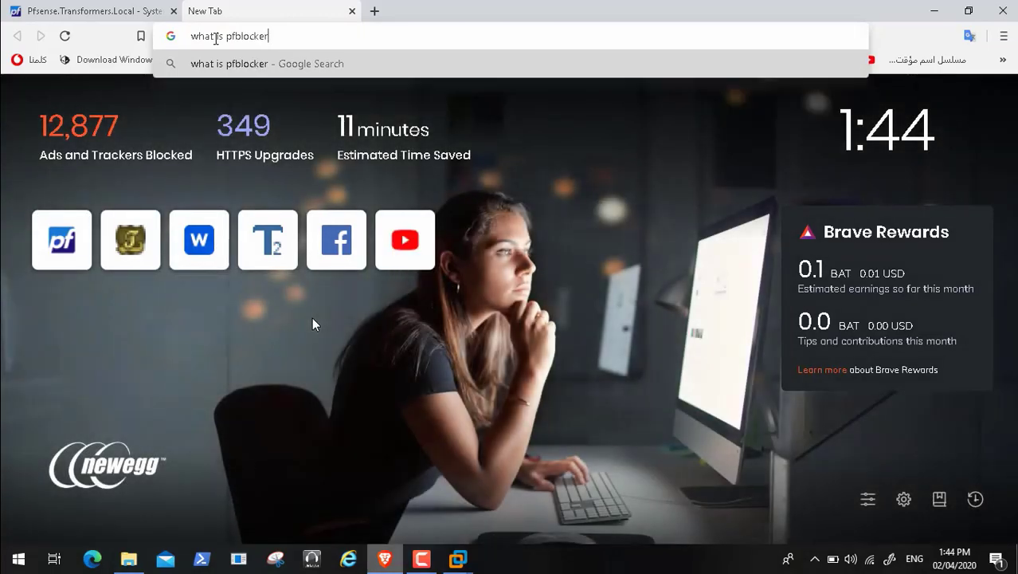
type("np")
key("Return")
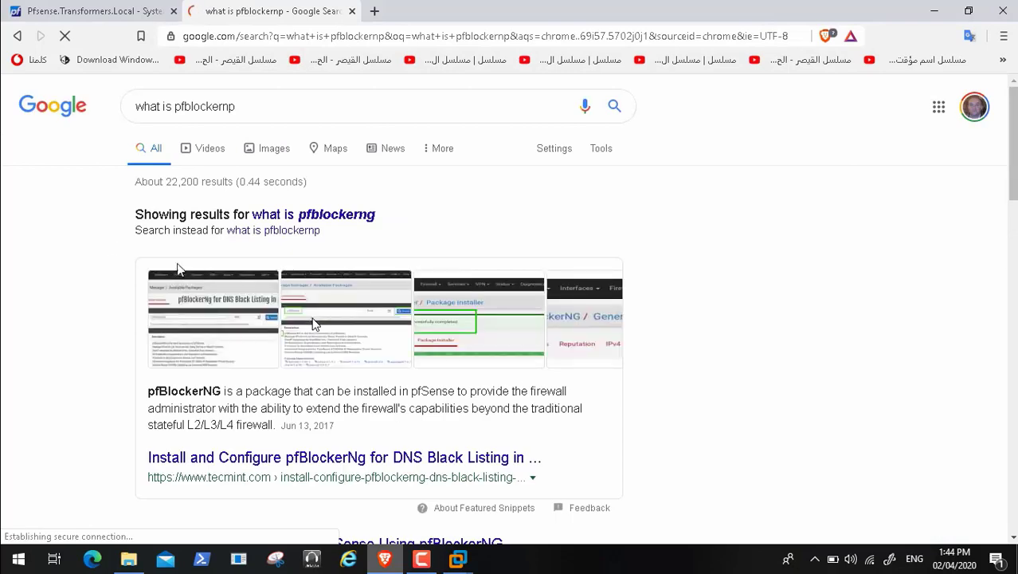
Step: Open the TecMint pfBlockerNG guide, skim it, and check the pfSense installation tab
left_click(335, 458)
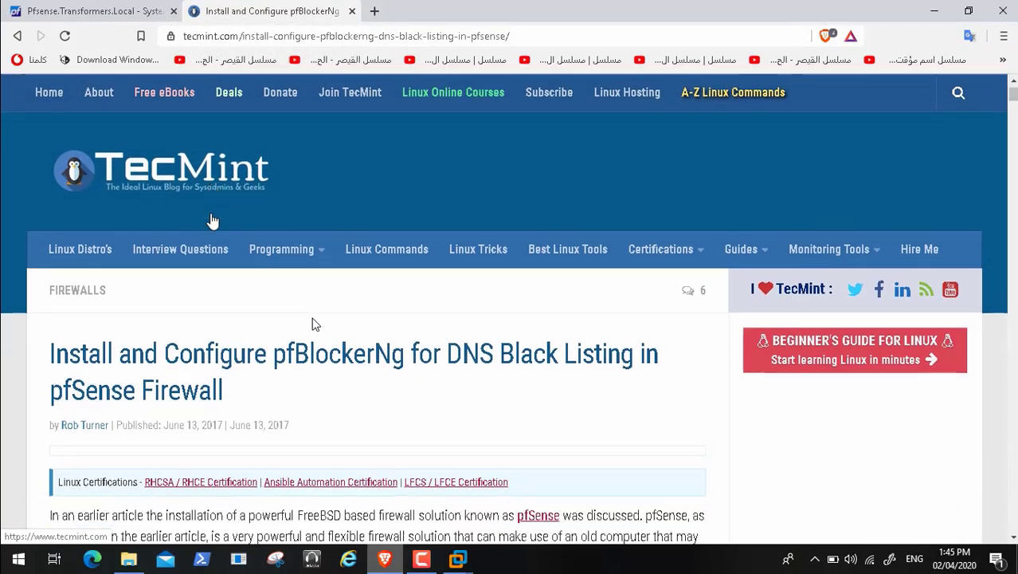
scroll(213, 220, "down", 3)
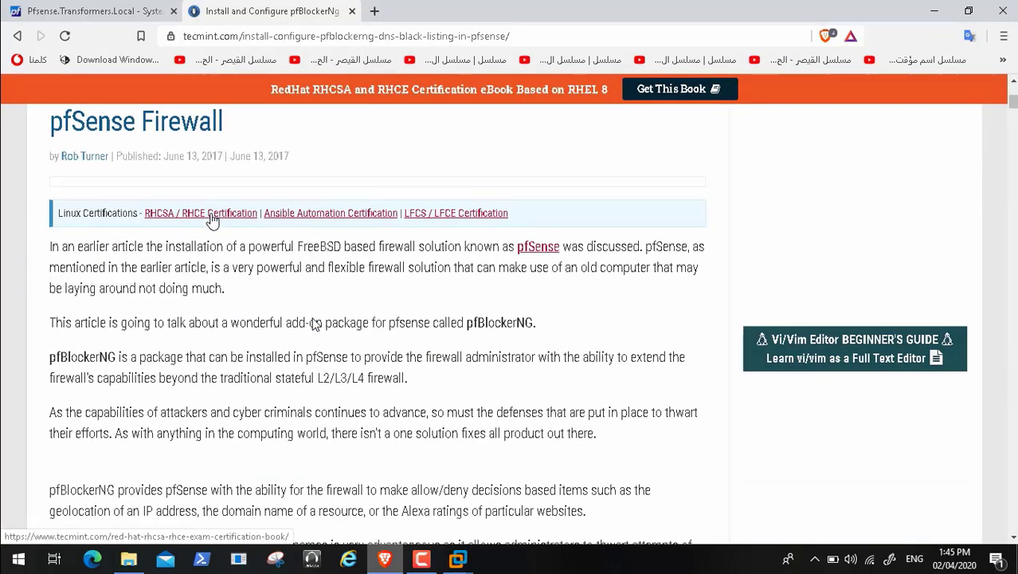
scroll(213, 221, "down", 1)
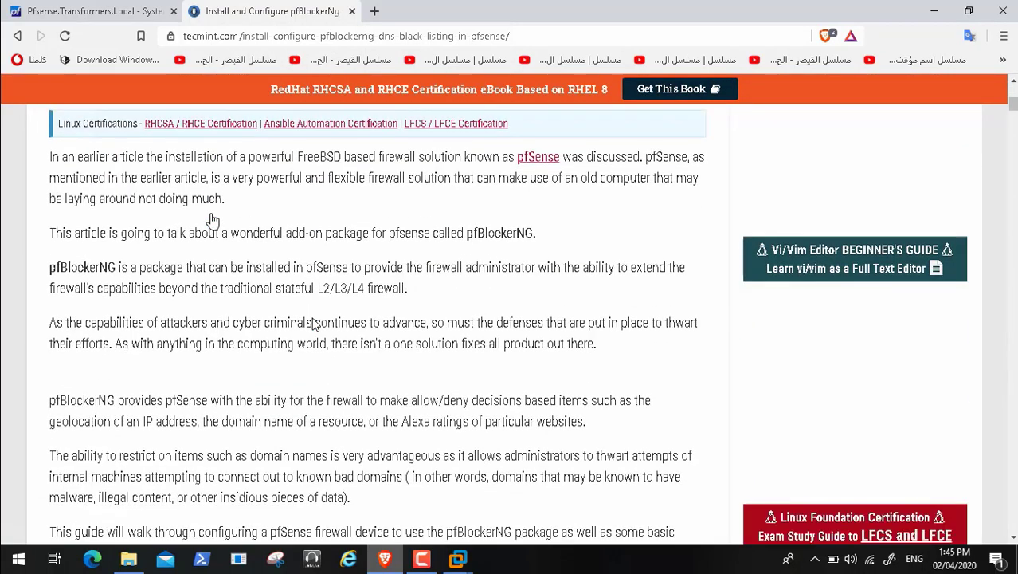
scroll(212, 221, "down", 1)
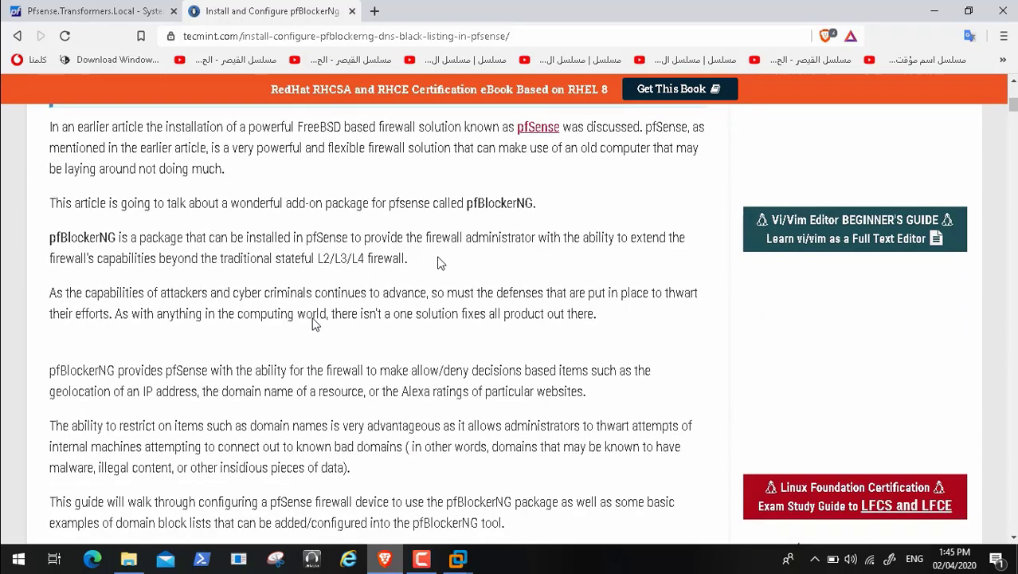
left_click(82, 11)
left_click(233, 10)
Step: Read through the rest of the TecMint pfBlockerNG article, then close its tab
scroll(201, 369, "down", 1)
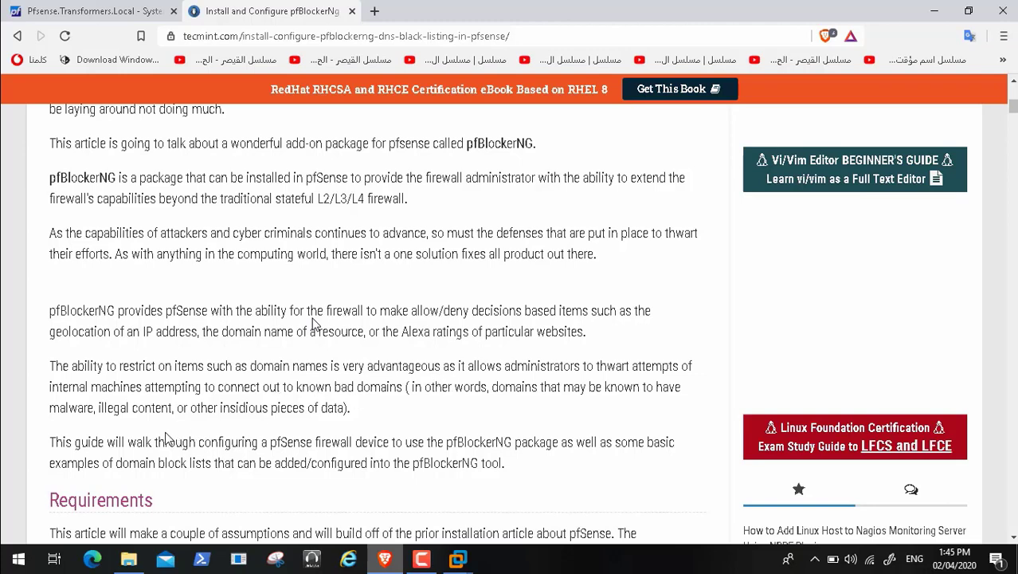
scroll(168, 438, "down", 1)
scroll(167, 438, "down", 5)
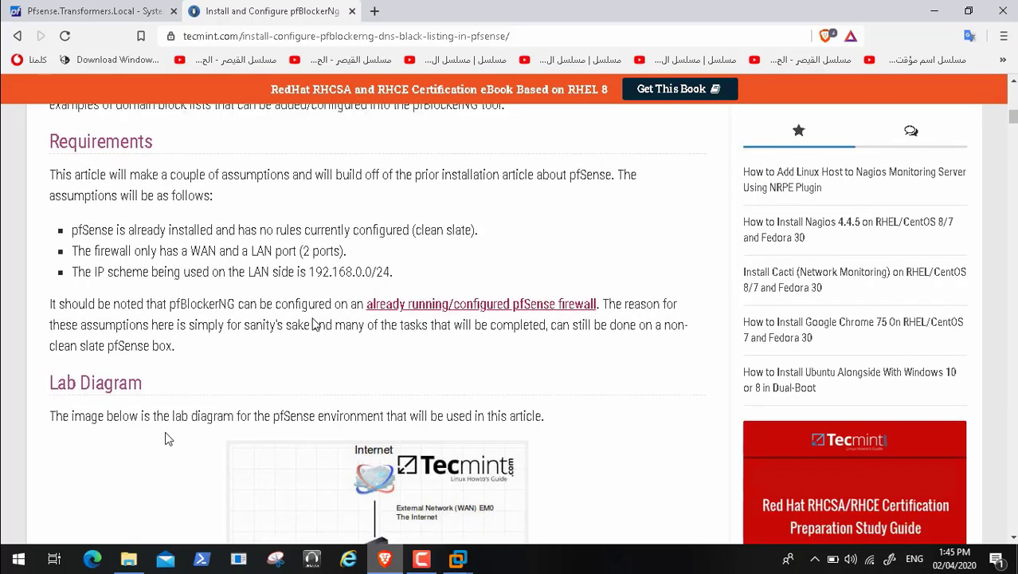
scroll(168, 438, "down", 1)
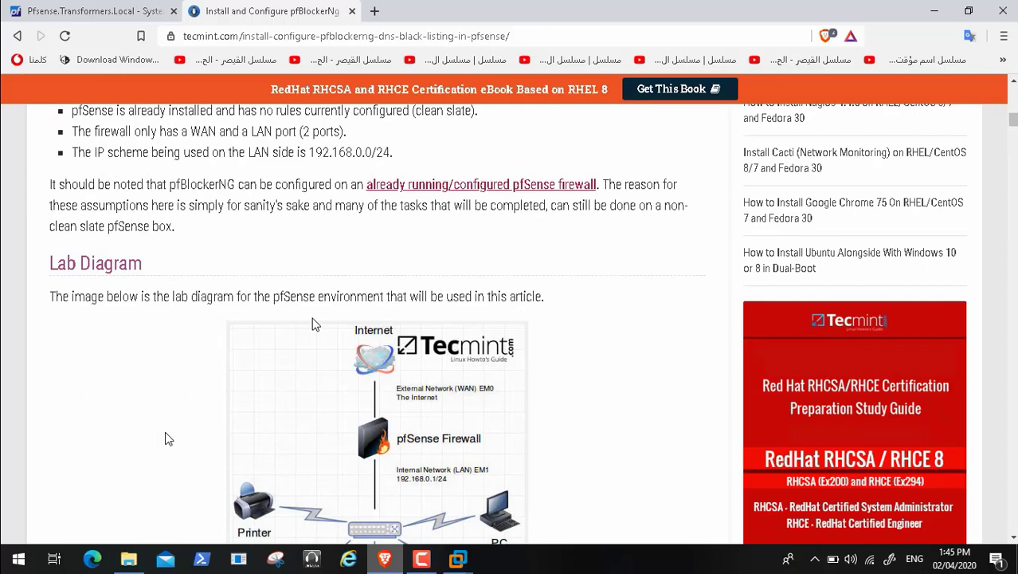
scroll(167, 438, "down", 5)
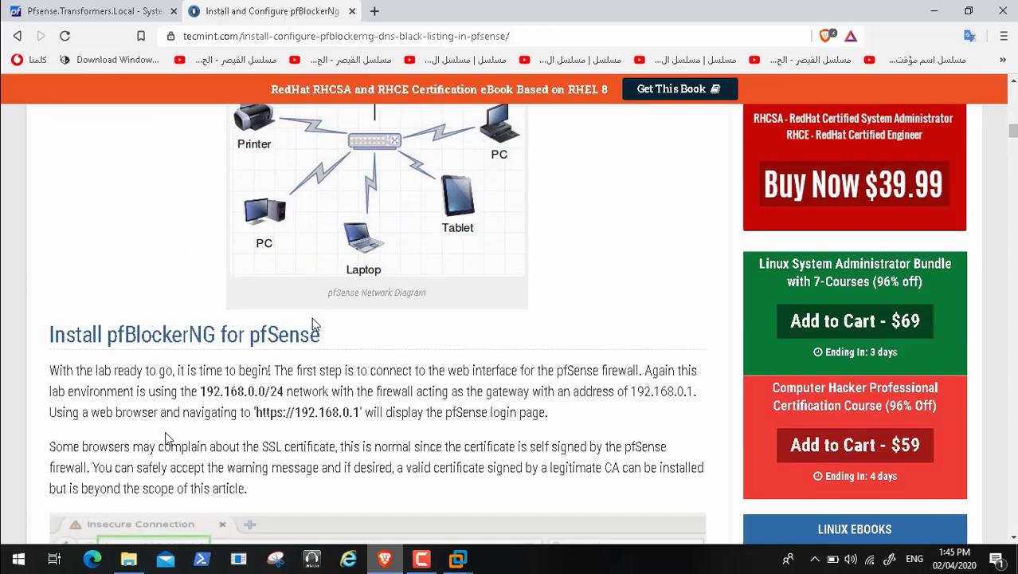
scroll(165, 438, "down", 10)
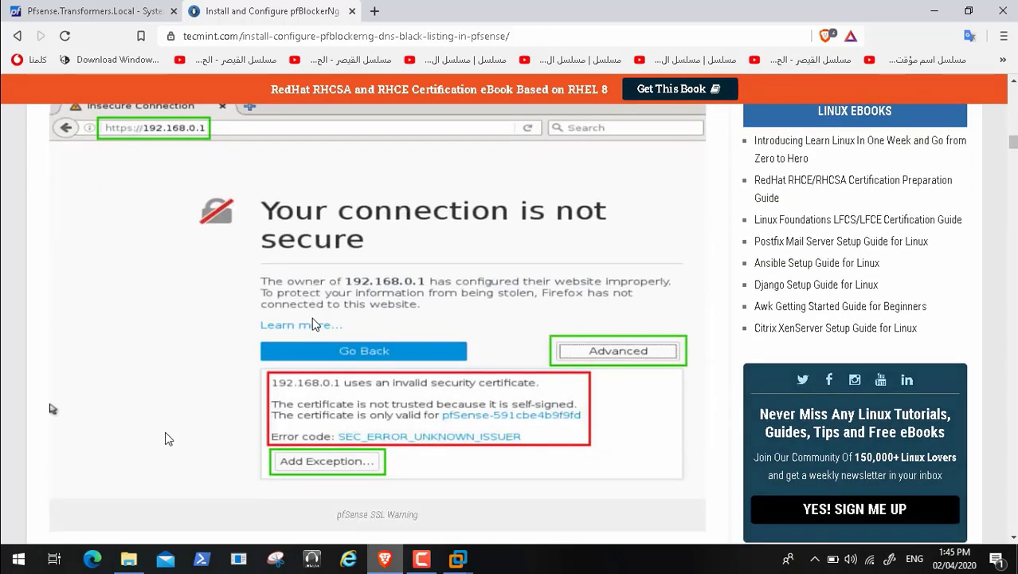
scroll(168, 438, "down", 4)
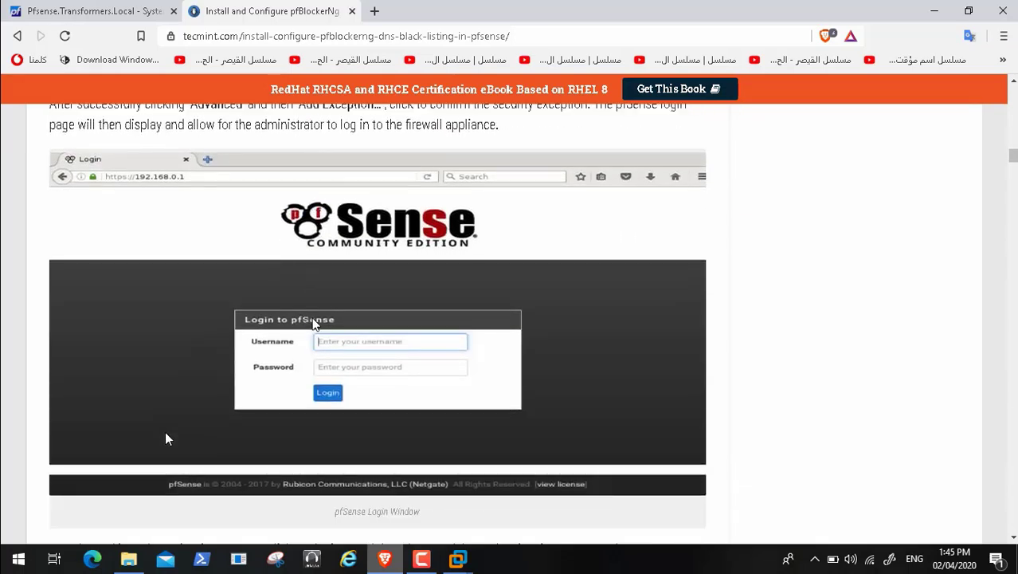
scroll(165, 431, "down", 5)
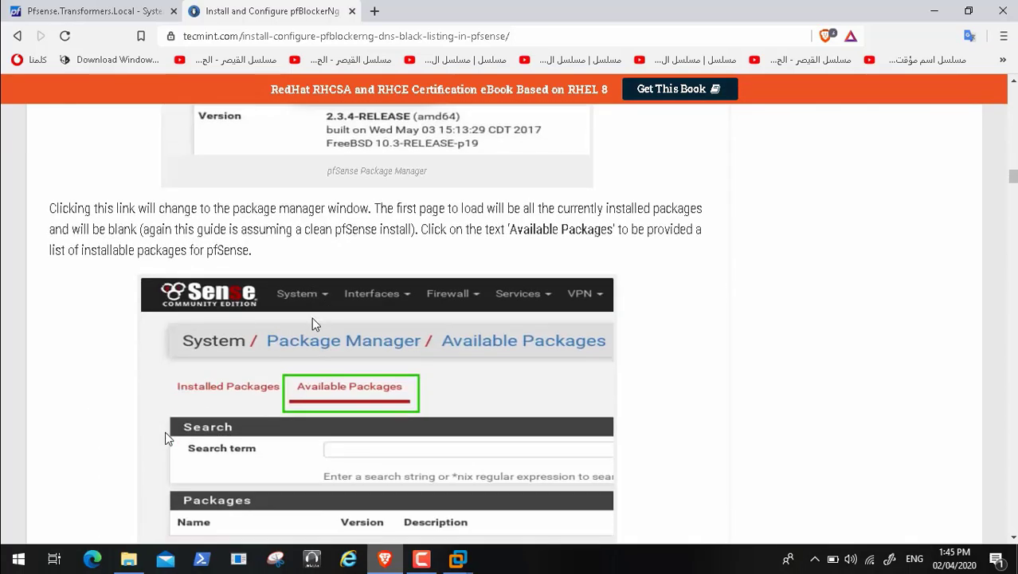
scroll(165, 433, "down", 8)
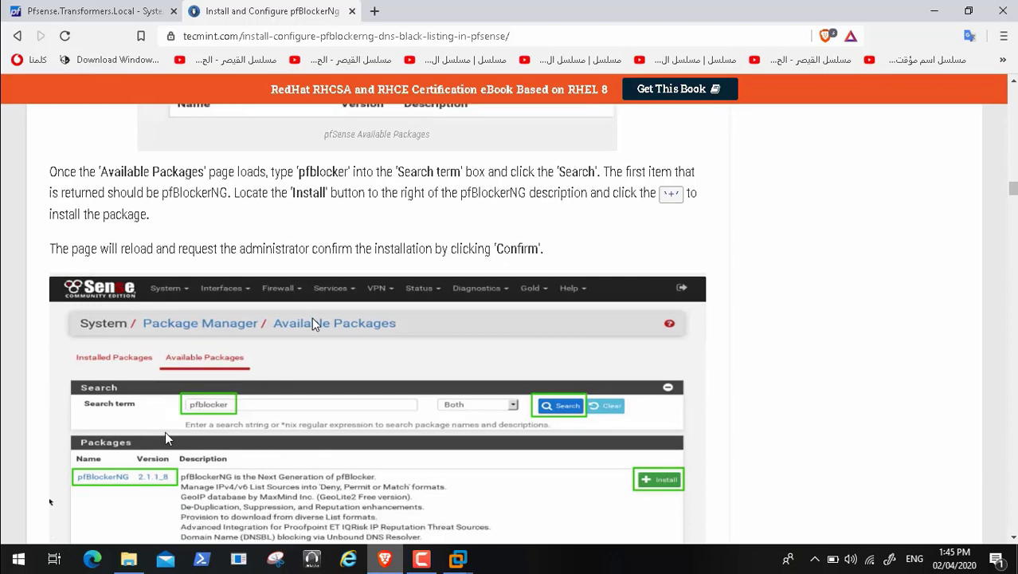
scroll(165, 434, "down", 4)
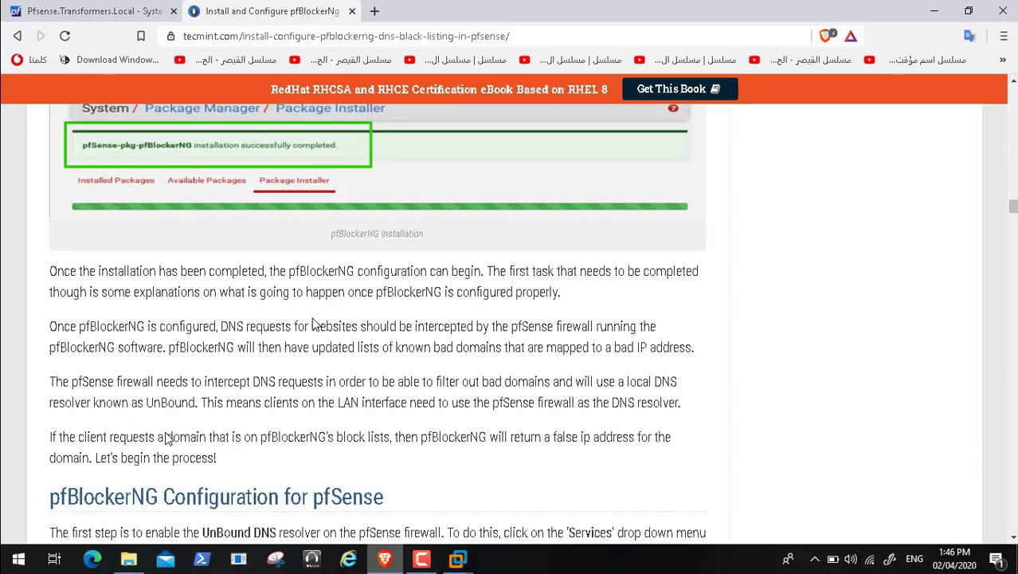
scroll(167, 438, "down", 4)
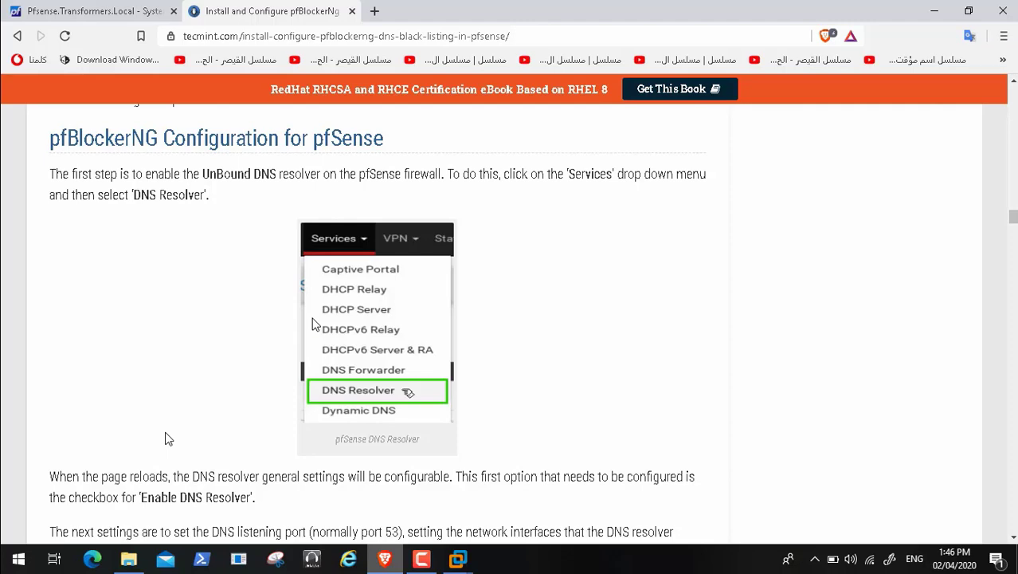
scroll(167, 438, "down", 7)
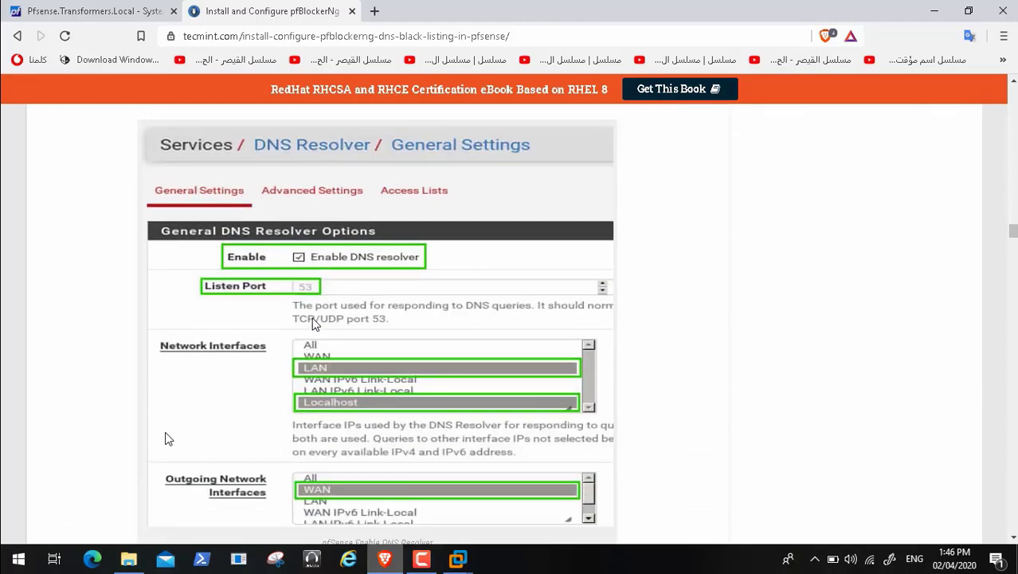
key("Down")
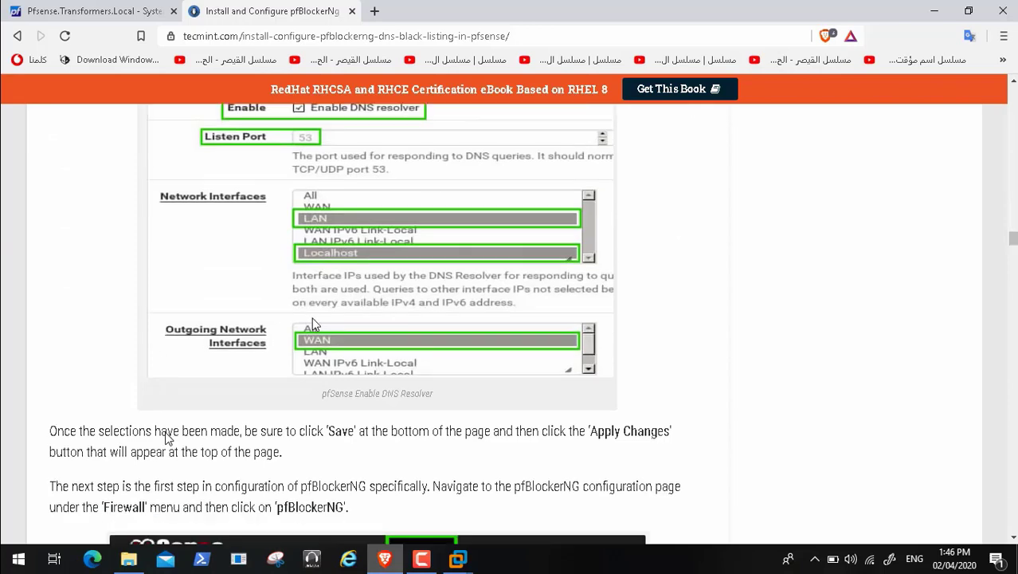
scroll(166, 437, "down", 2)
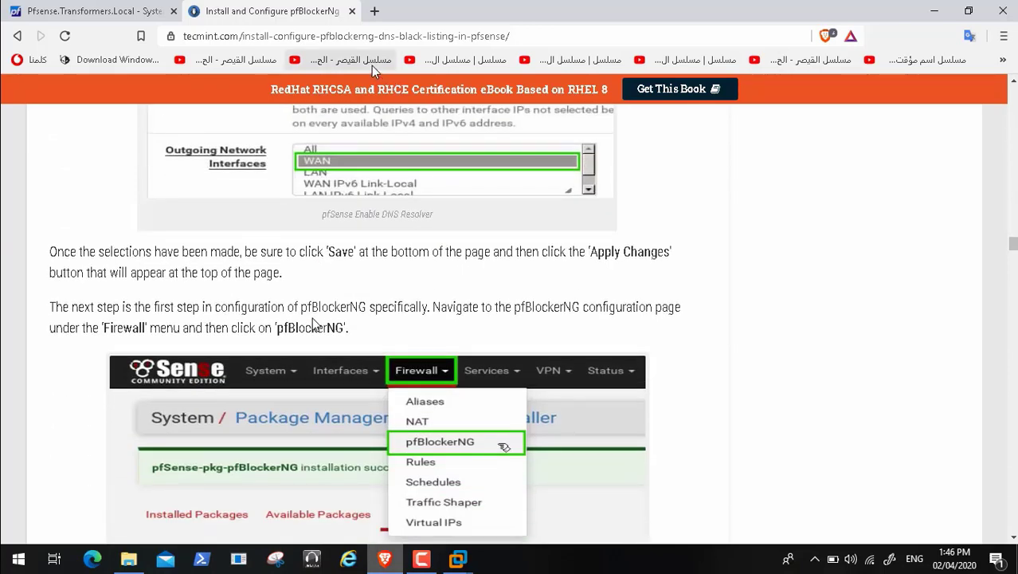
left_click(353, 12)
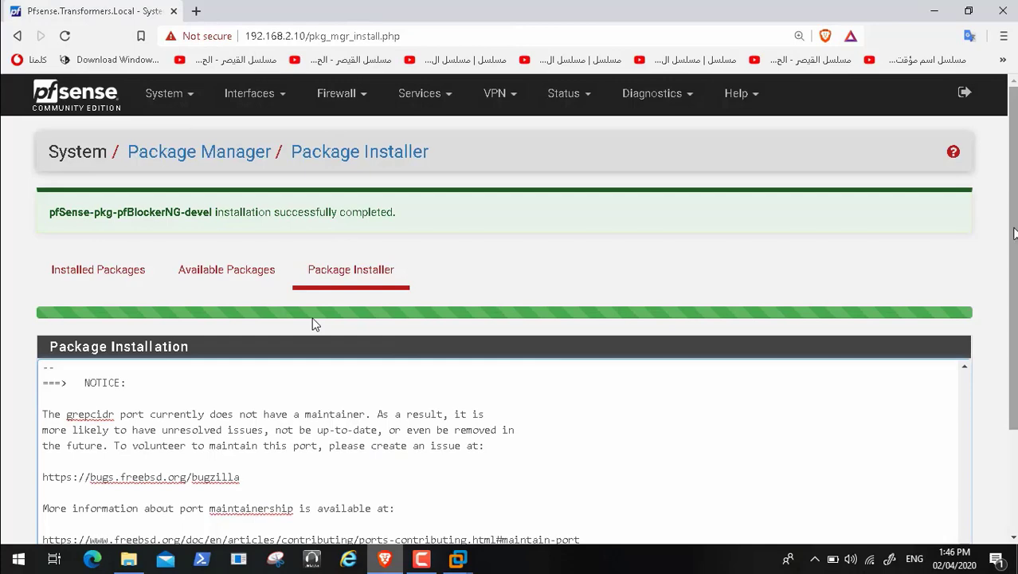
Step: Go from the completed install log to the Firewall > pfBlockerNG page
scroll(314, 324, "down", 2)
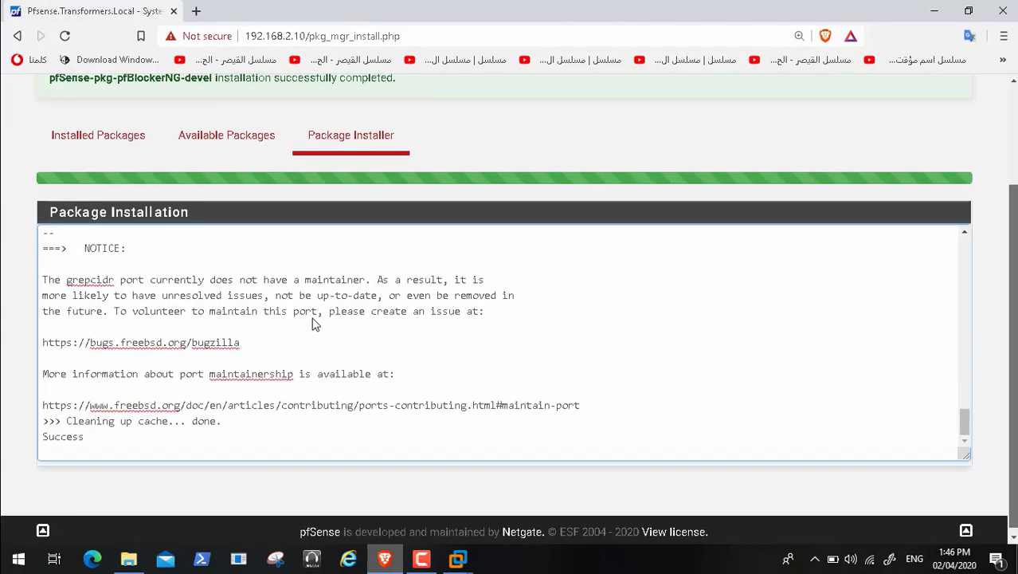
scroll(315, 324, "up", 2)
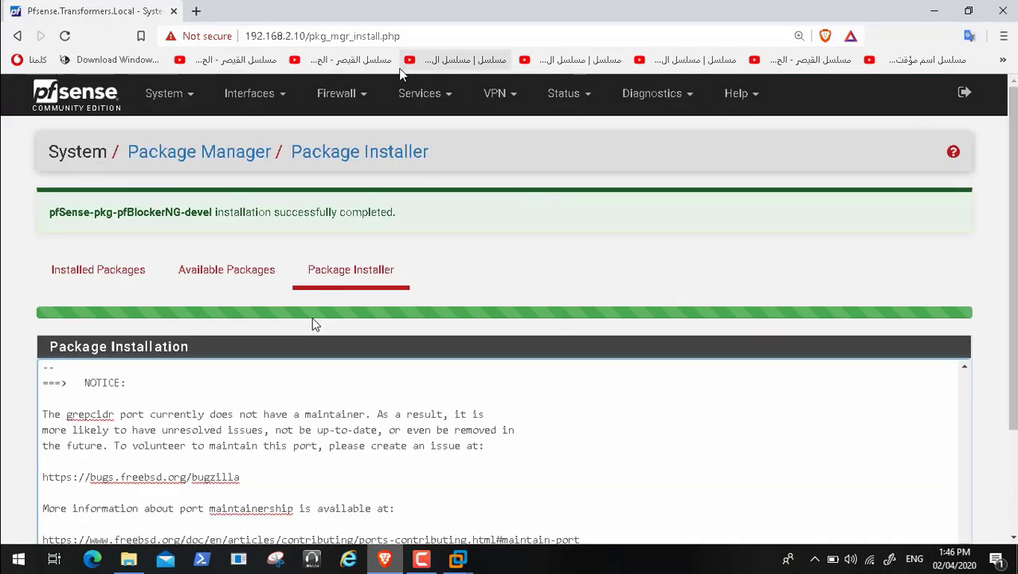
left_click(449, 96)
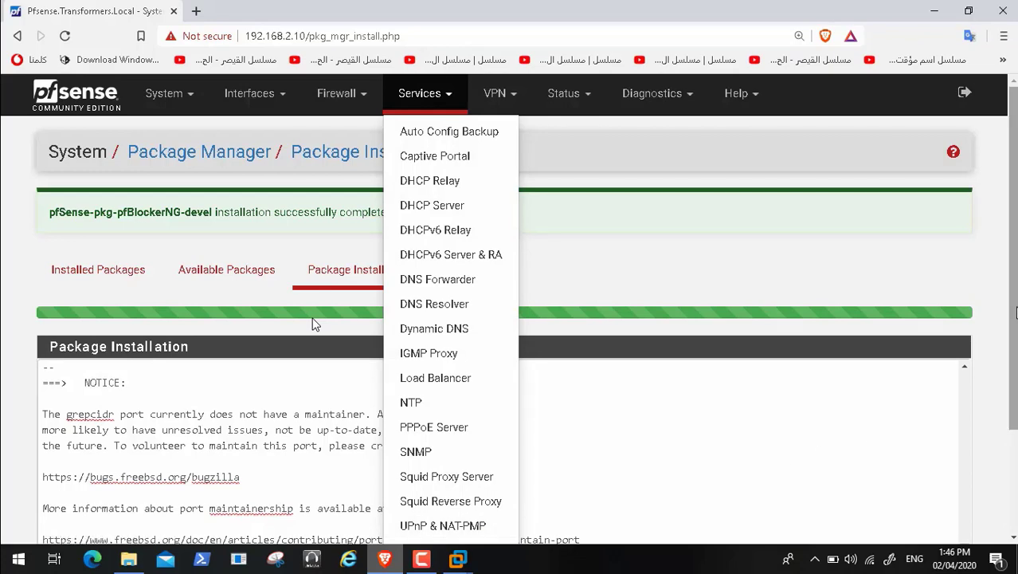
mouse_move(1014, 309)
left_mouse_down()
mouse_move(1014, 353)
mouse_move(1014, 309)
left_mouse_up()
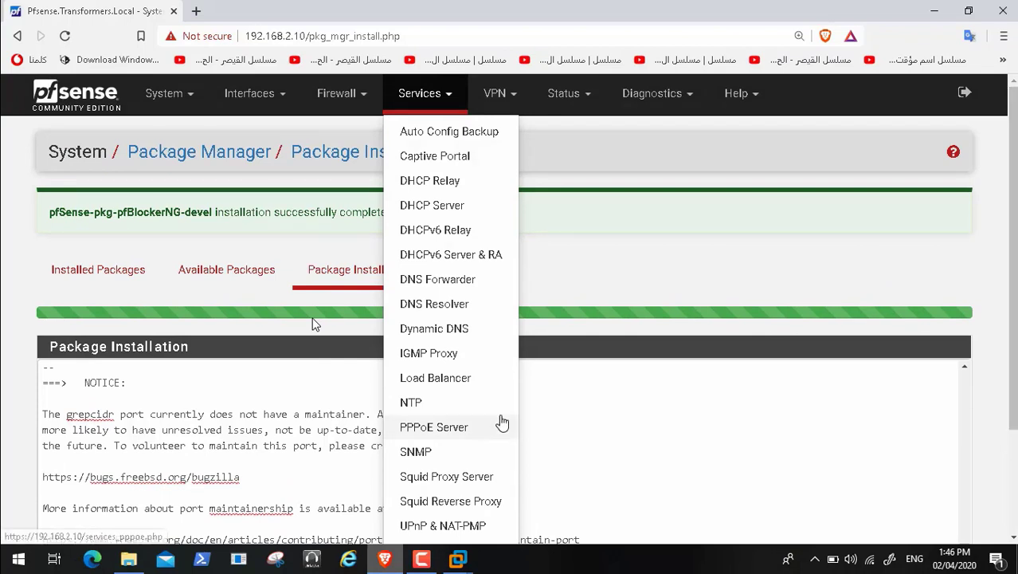
left_click(353, 96)
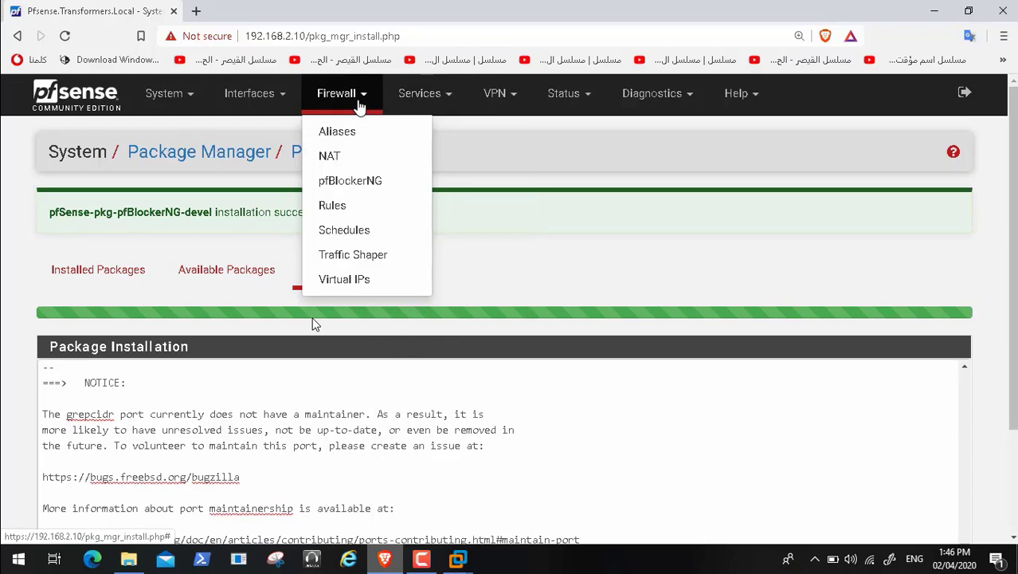
left_click(365, 182)
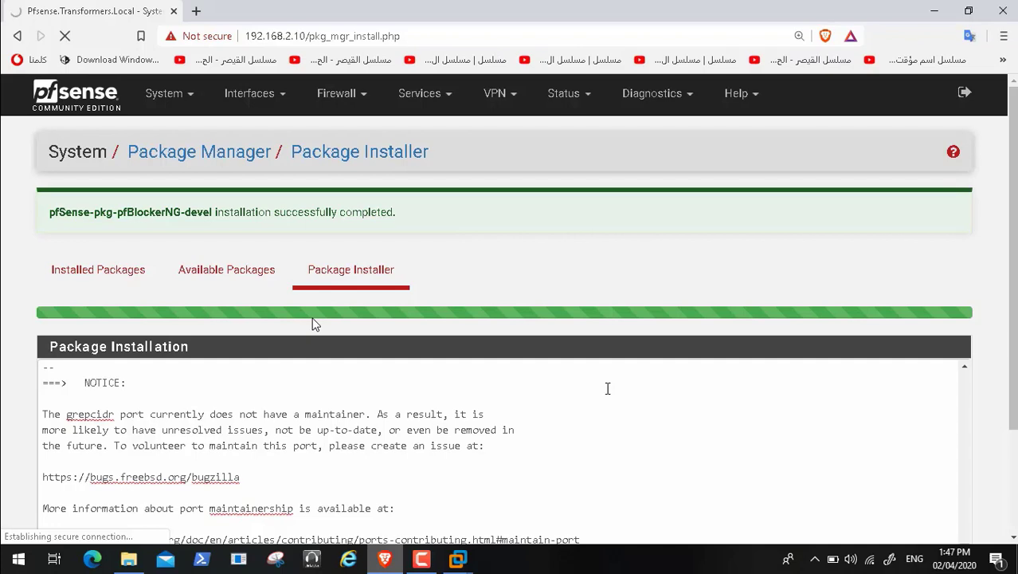
Step: Restart the Pfsense guest from the VM power menu after cancelling a shutdown request
left_click(421, 559)
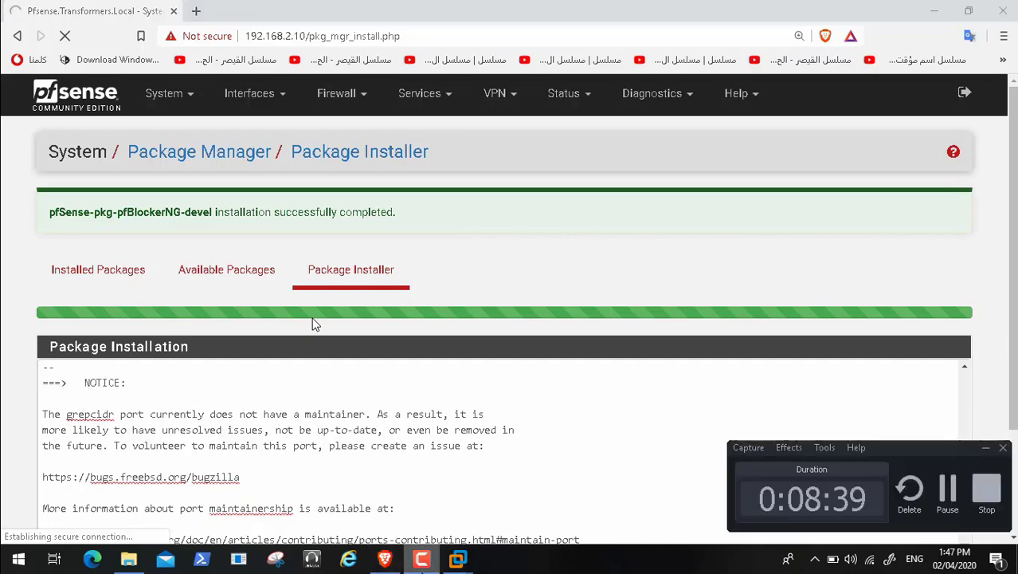
left_click(458, 558)
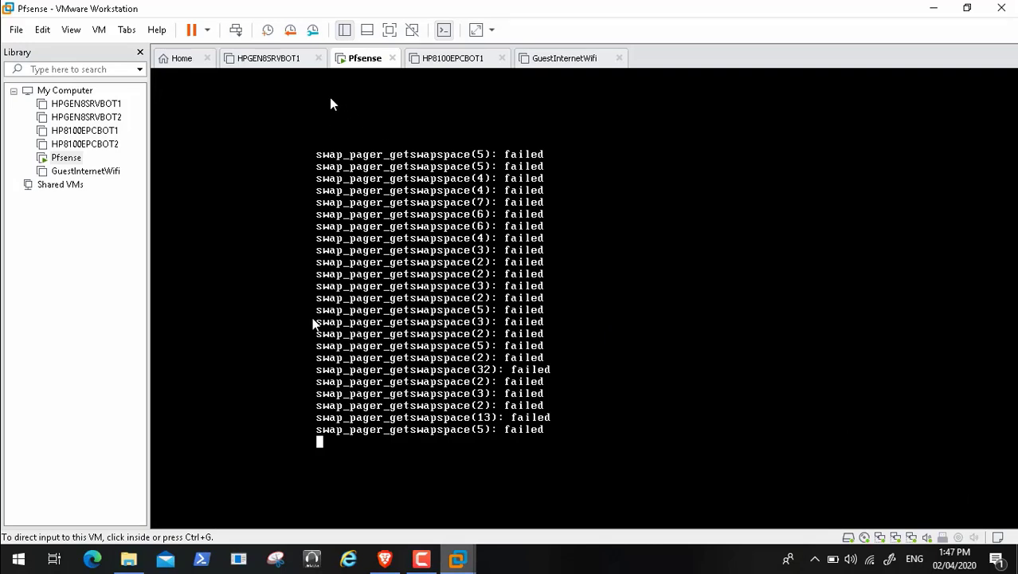
left_click(207, 30)
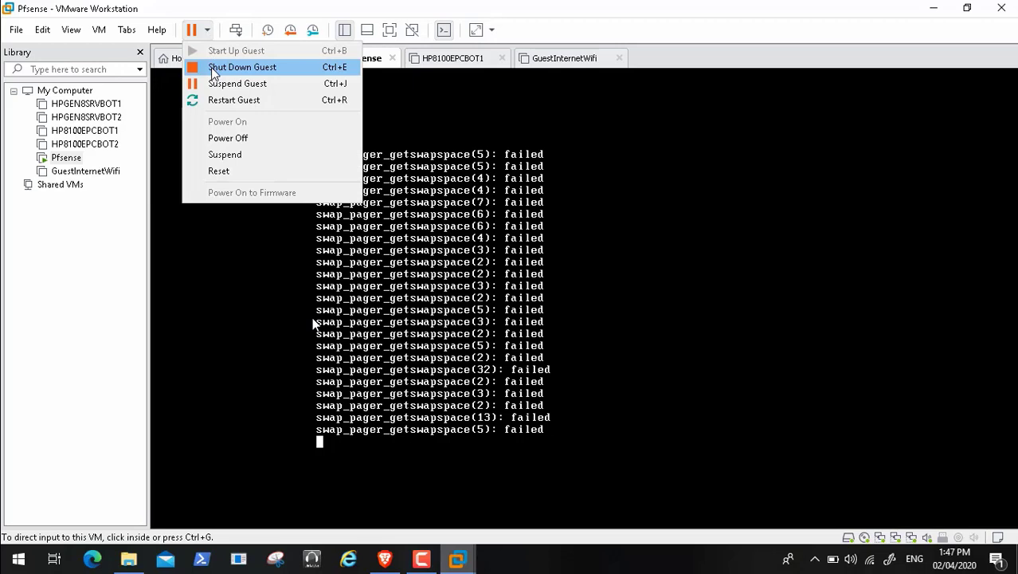
left_click(213, 70)
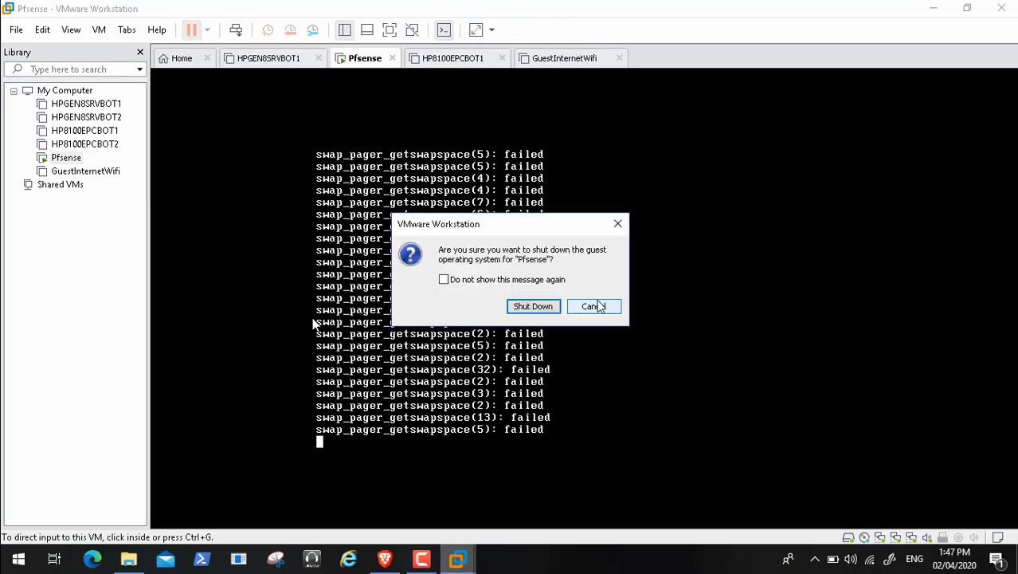
left_click(592, 306)
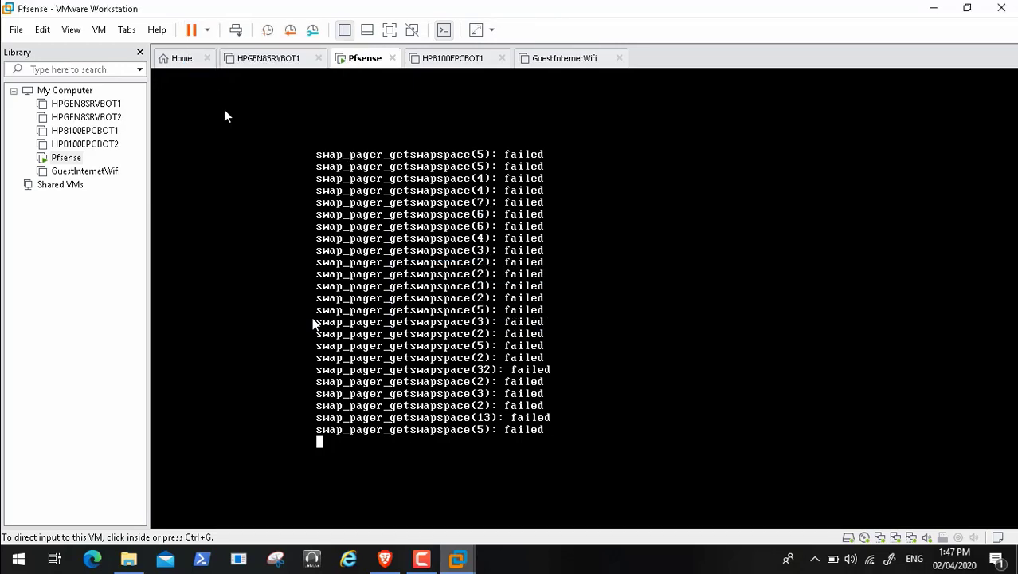
left_click(207, 30)
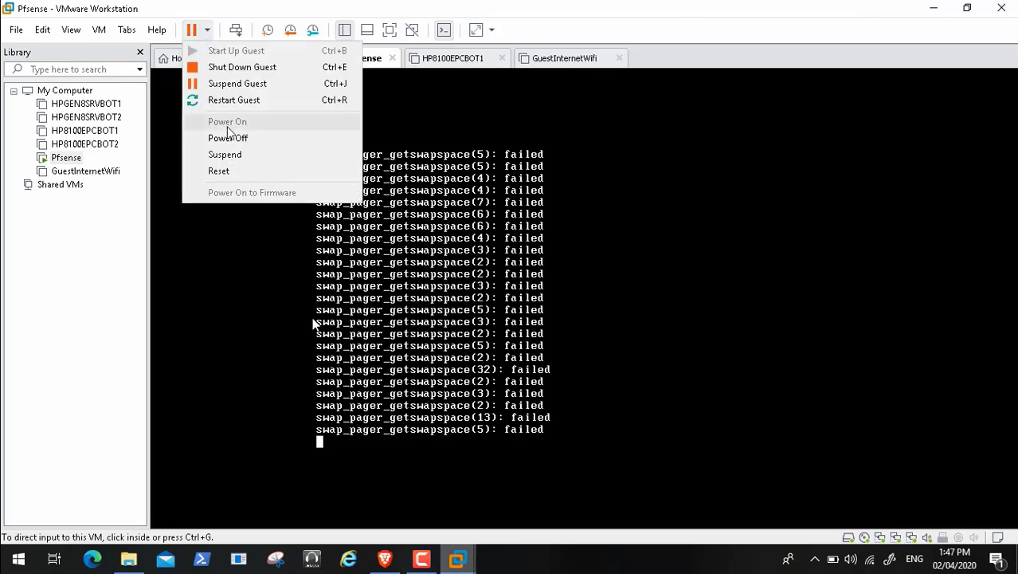
left_click(250, 102)
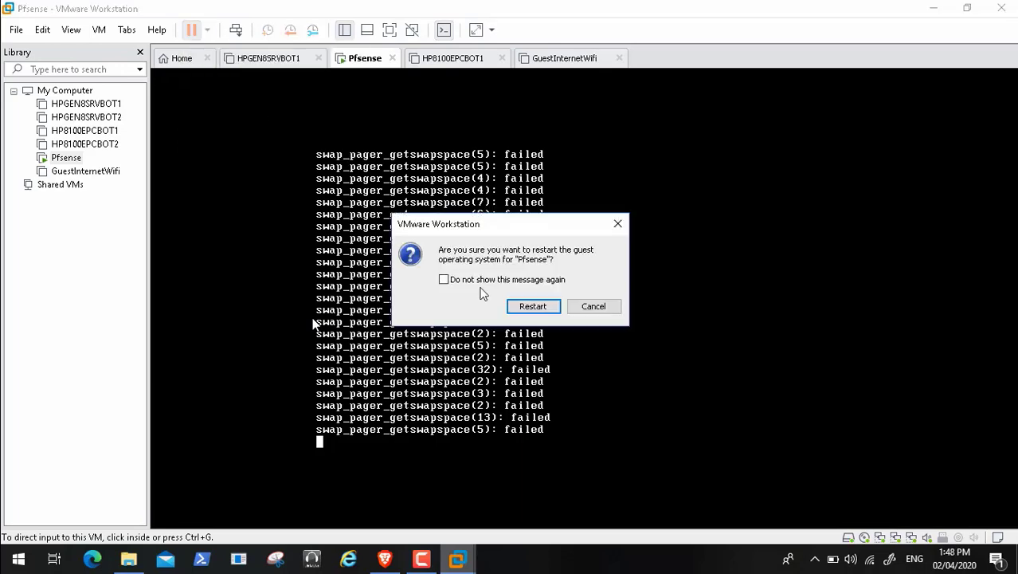
left_click(525, 313)
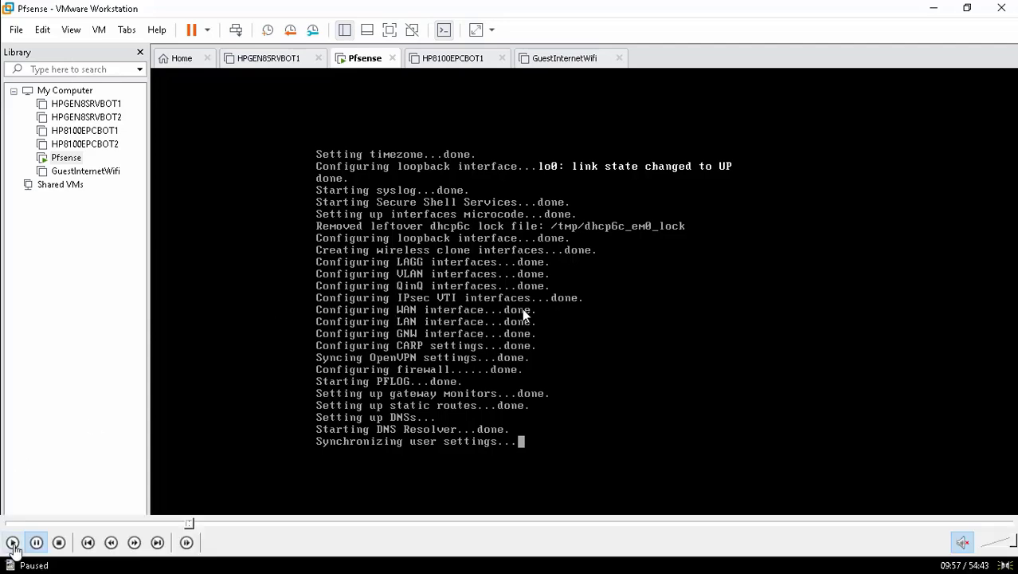
Step: Resume the reference video and wait until the rebooted pfSense VM shows its console menu
left_click(11, 541)
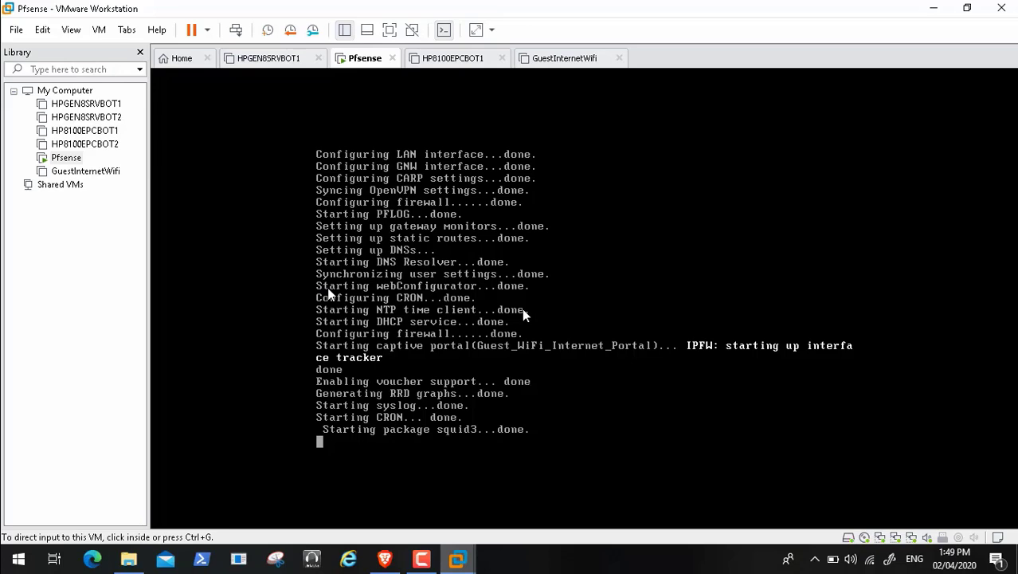
left_click(421, 558)
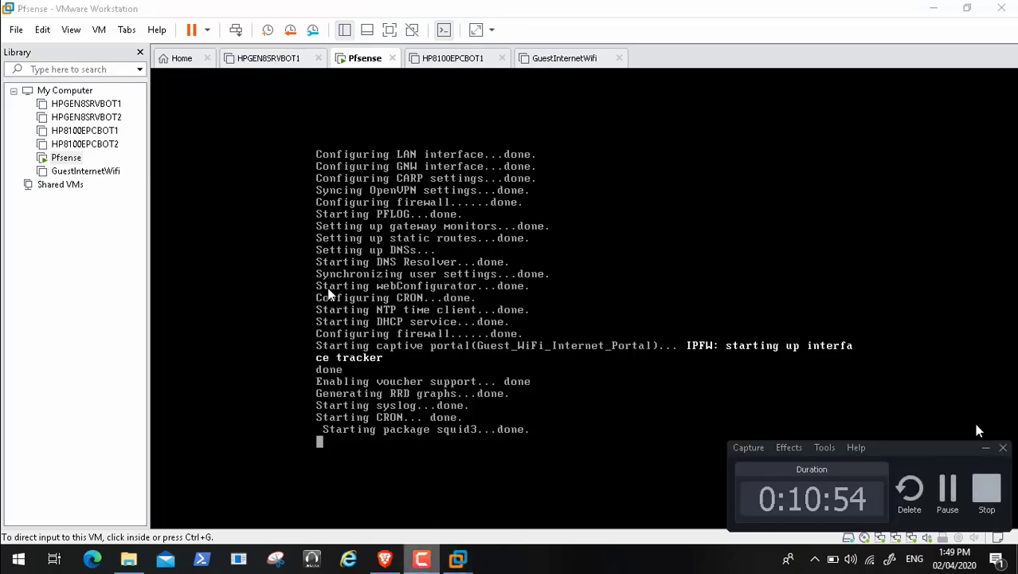
left_click(985, 446)
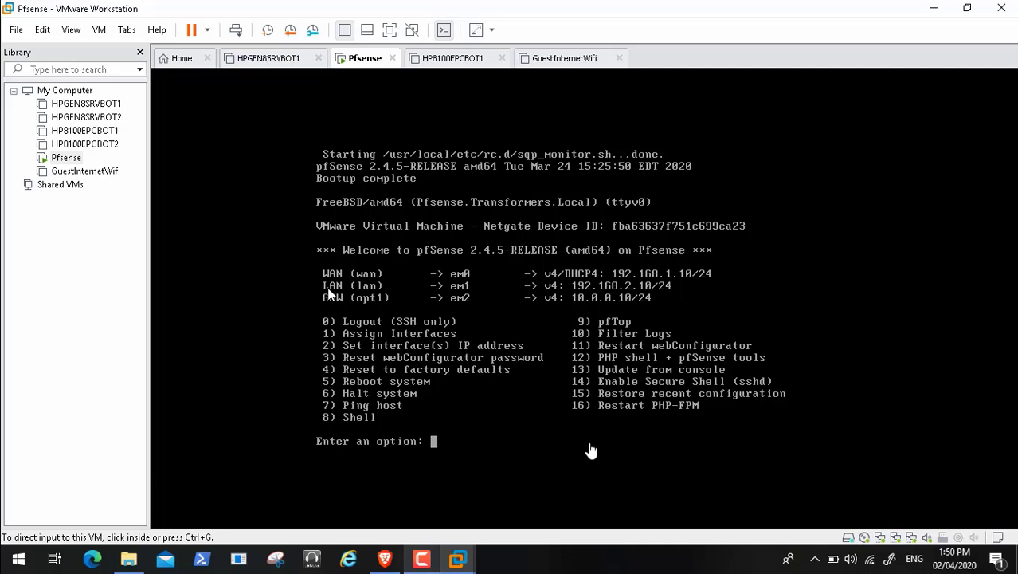
Step: Reload the pfBlockerNG page in Brave and advance the wizard to Step 1, pfBlockerNG Components
left_click(386, 559)
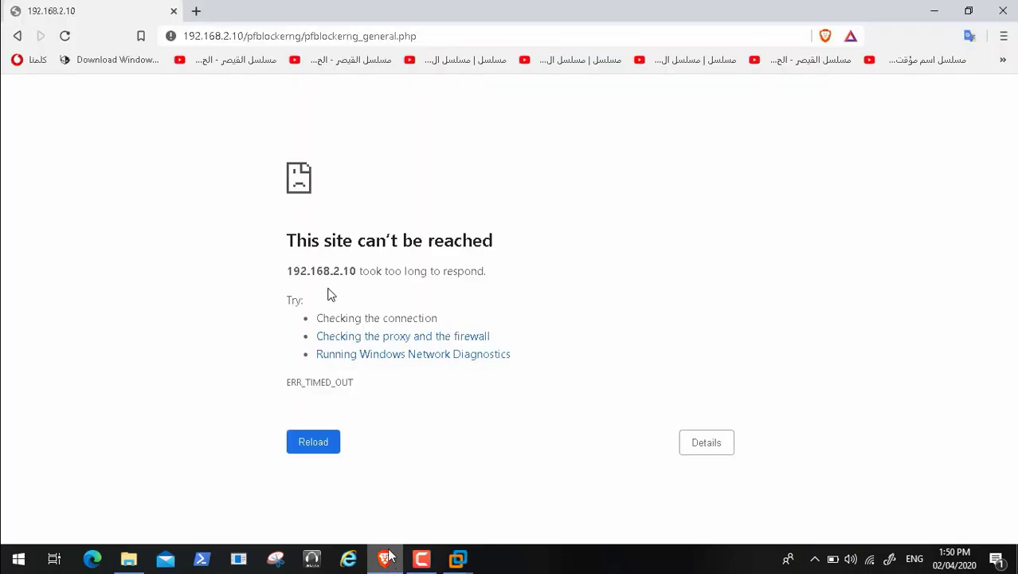
left_click(66, 38)
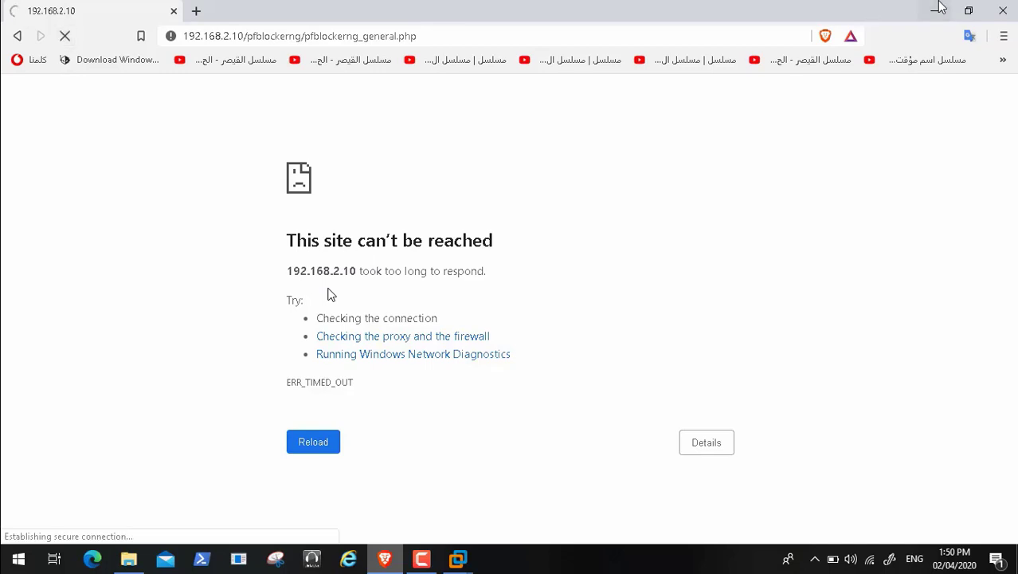
left_click(937, 10)
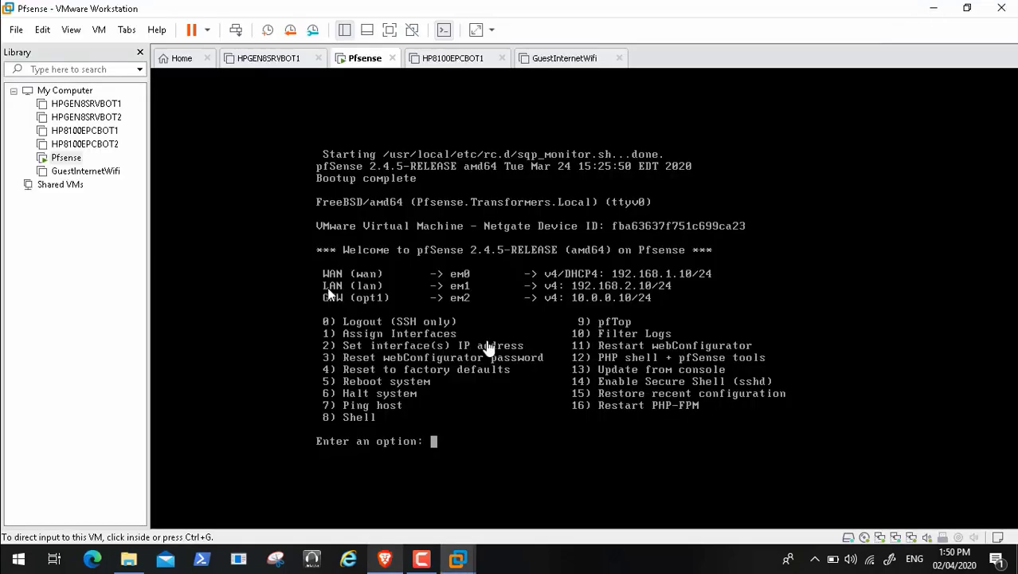
left_click(385, 558)
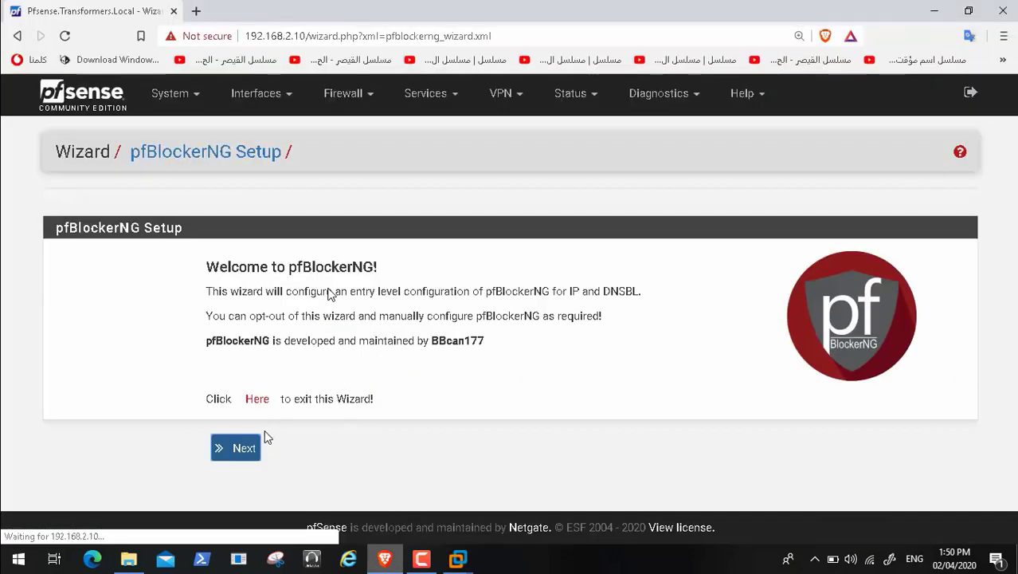
left_click(243, 450)
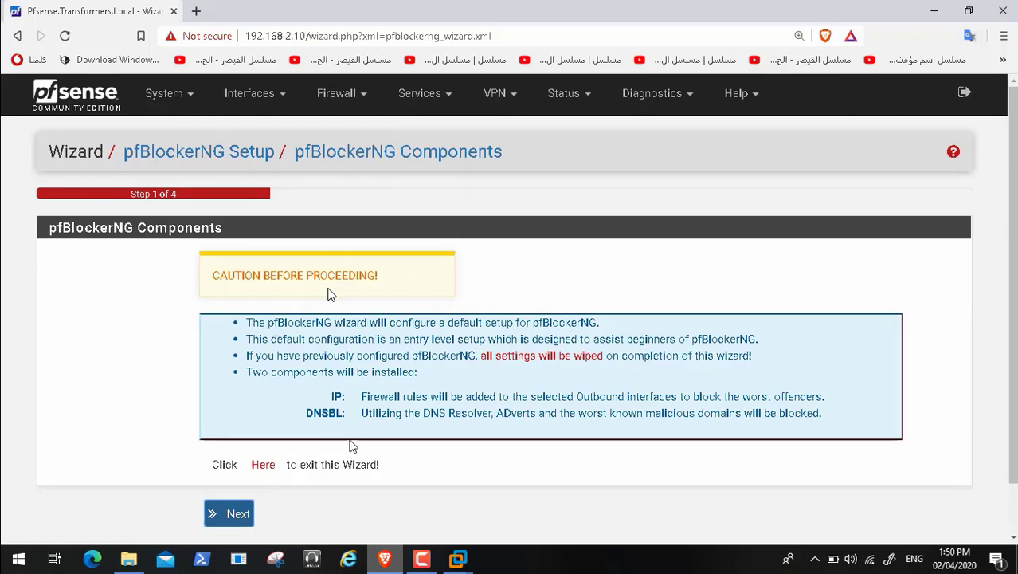
Step: On the wizard's IP step, choose GNW as the outbound firewall interface
left_click(234, 515)
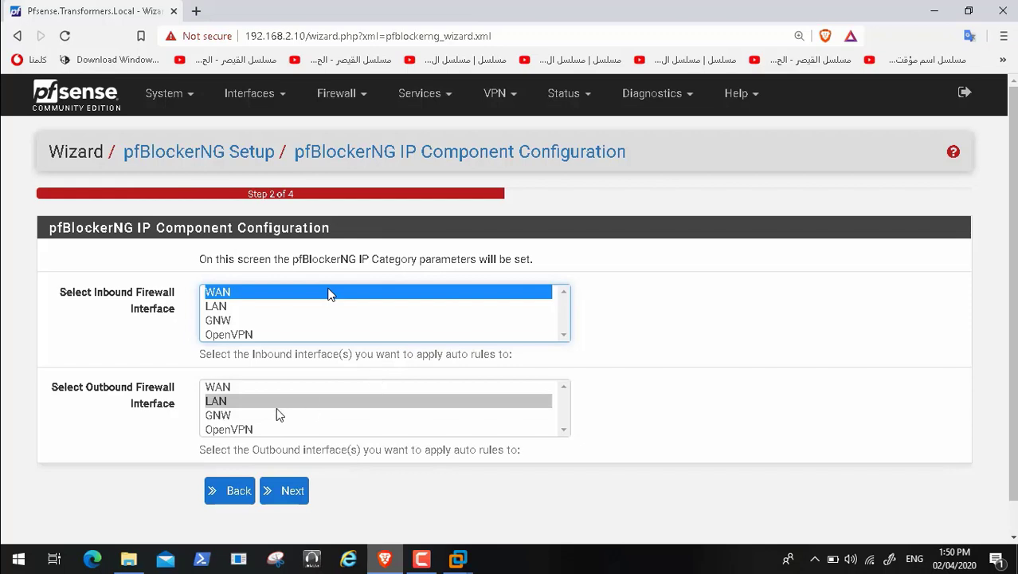
left_click(227, 415)
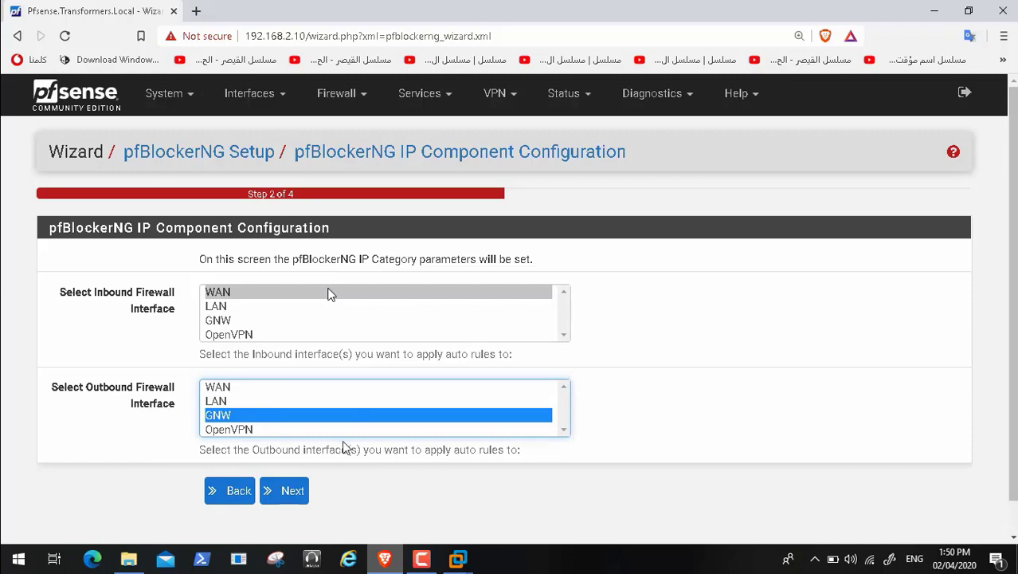
left_click(288, 493)
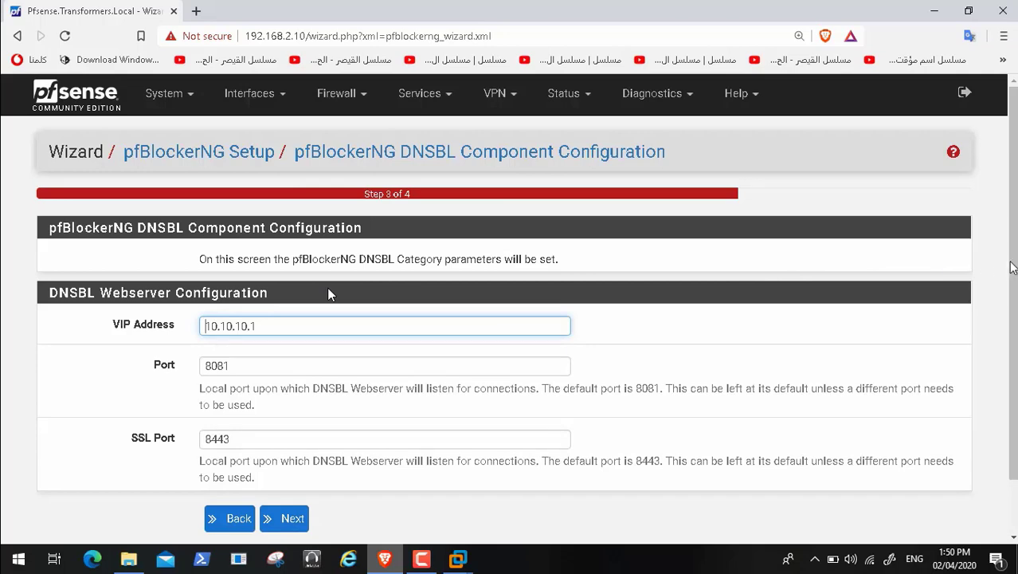
Step: Keep the default DNSBL ports, finish the wizard, and check the Pfsense VM console
scroll(329, 294, "down", 1)
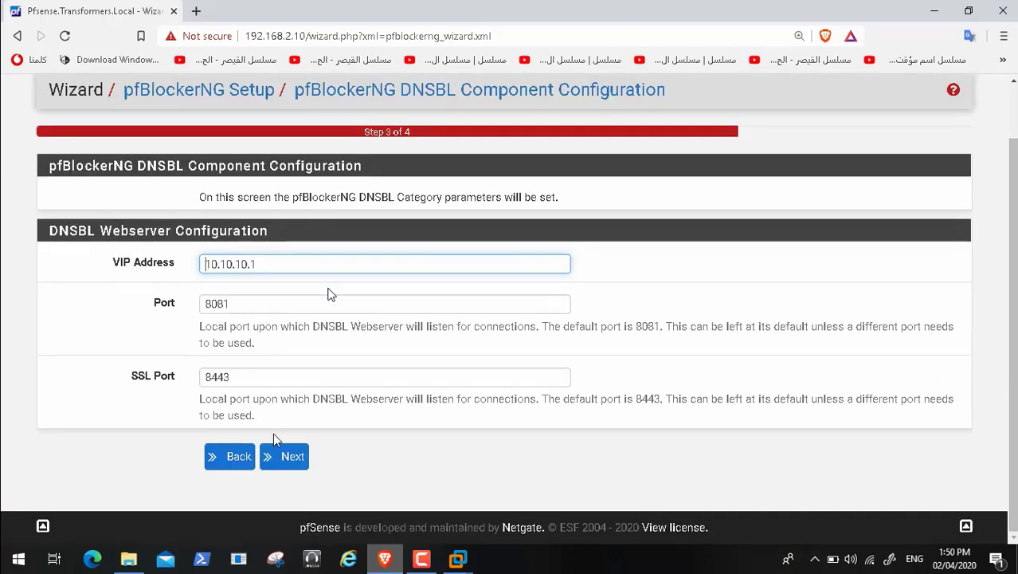
left_click(285, 456)
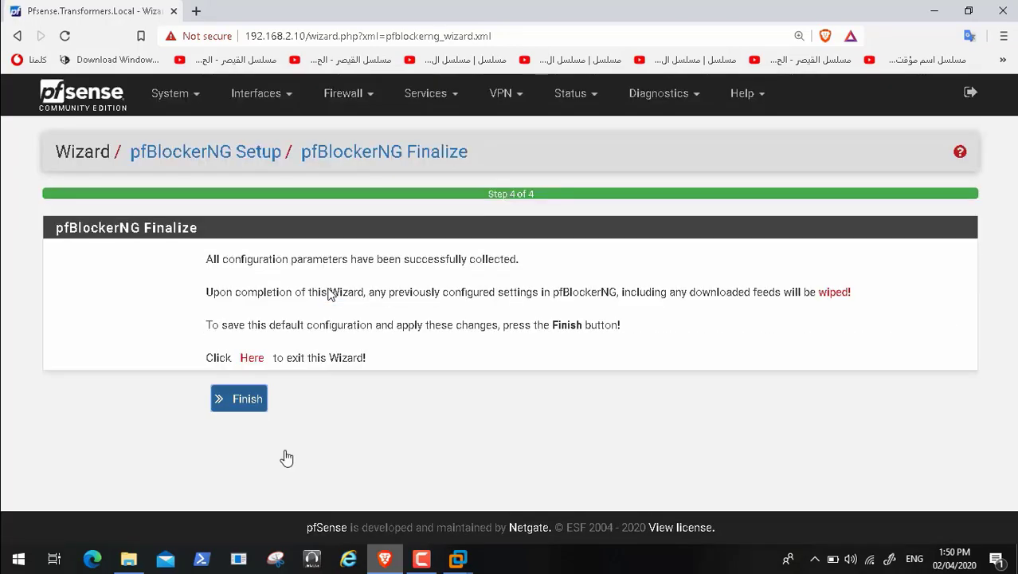
left_click(249, 405)
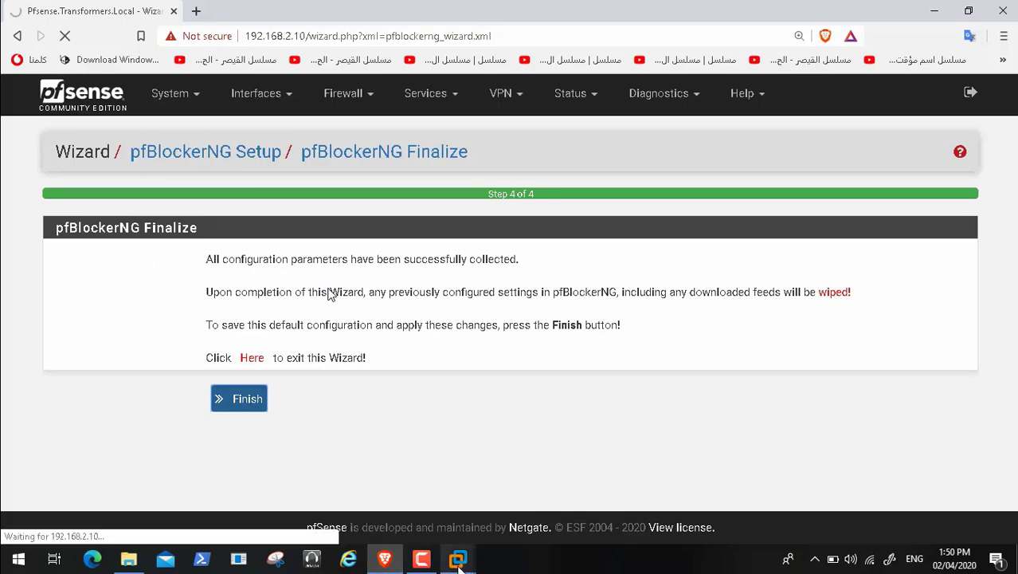
mouse_move(458, 557)
left_click(448, 460)
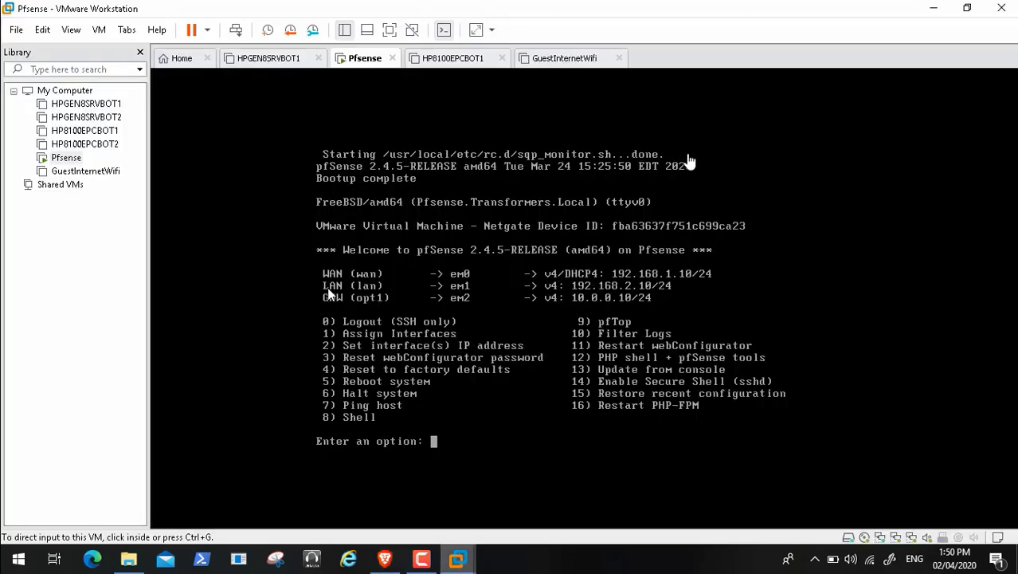
Step: Minimize the Pfsense VM window to return to the pfBlockerNG Update page
left_click(937, 8)
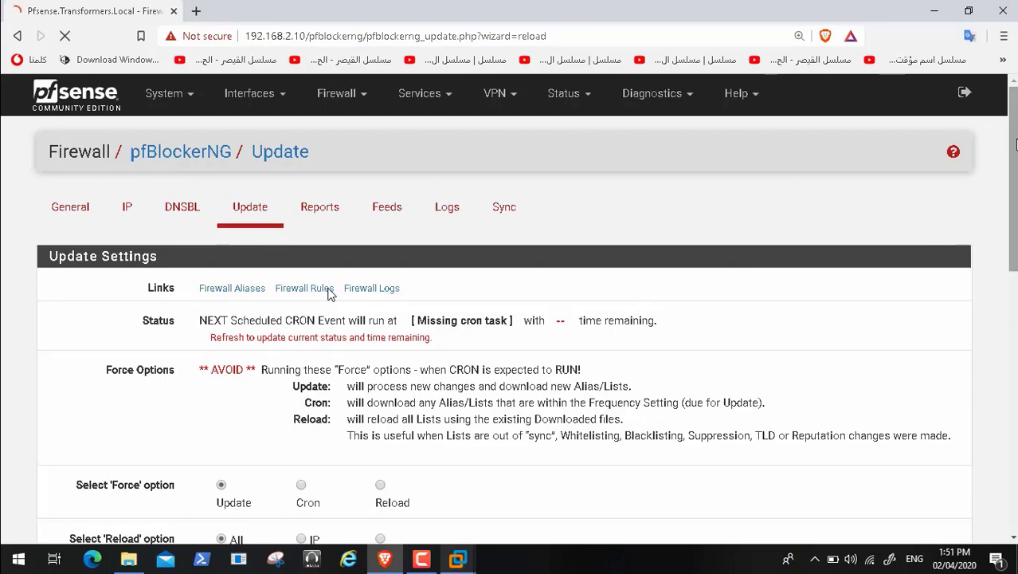
scroll(329, 294, "down", 2)
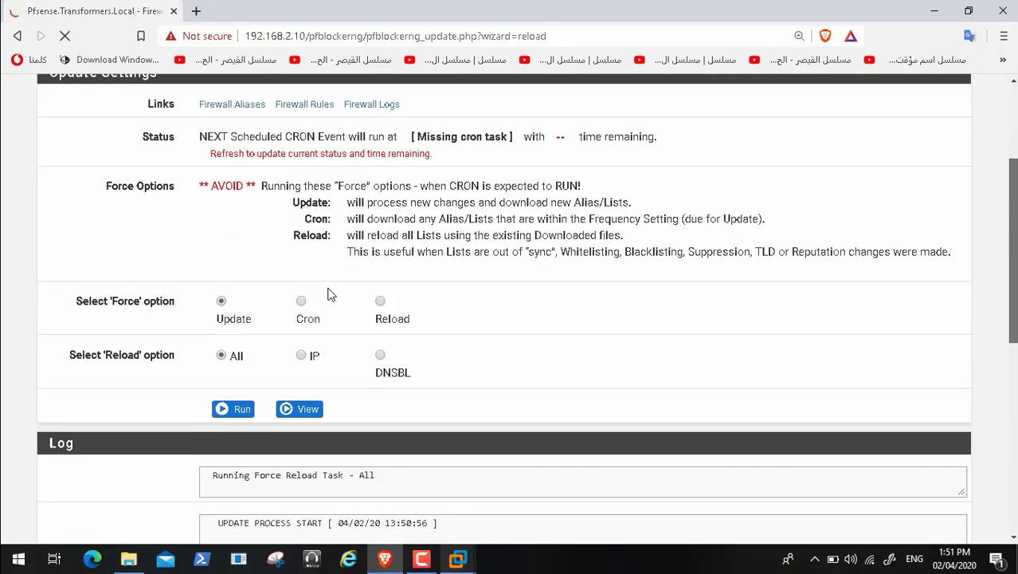
scroll(329, 293, "down", 4)
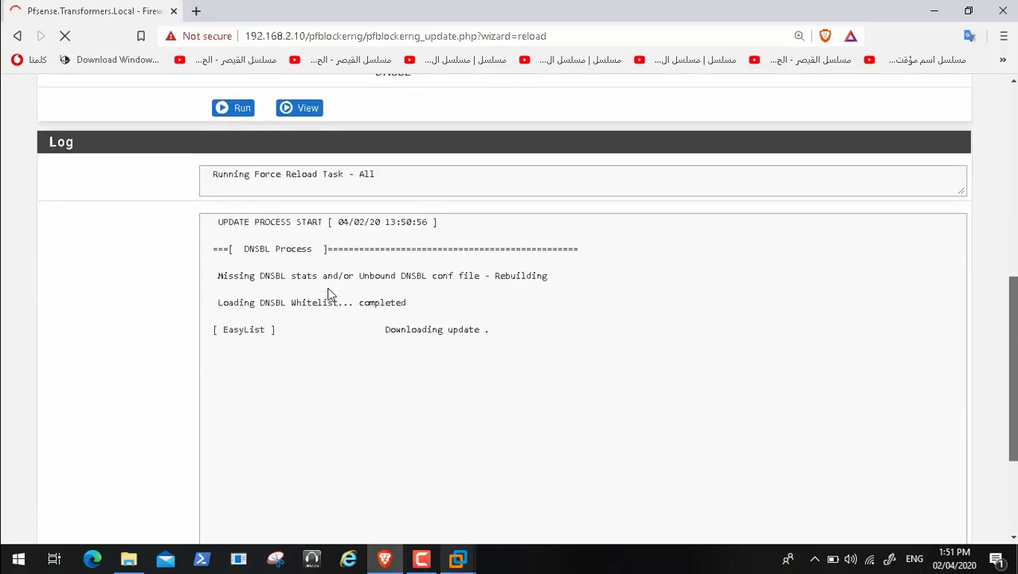
scroll(329, 294, "down", 2)
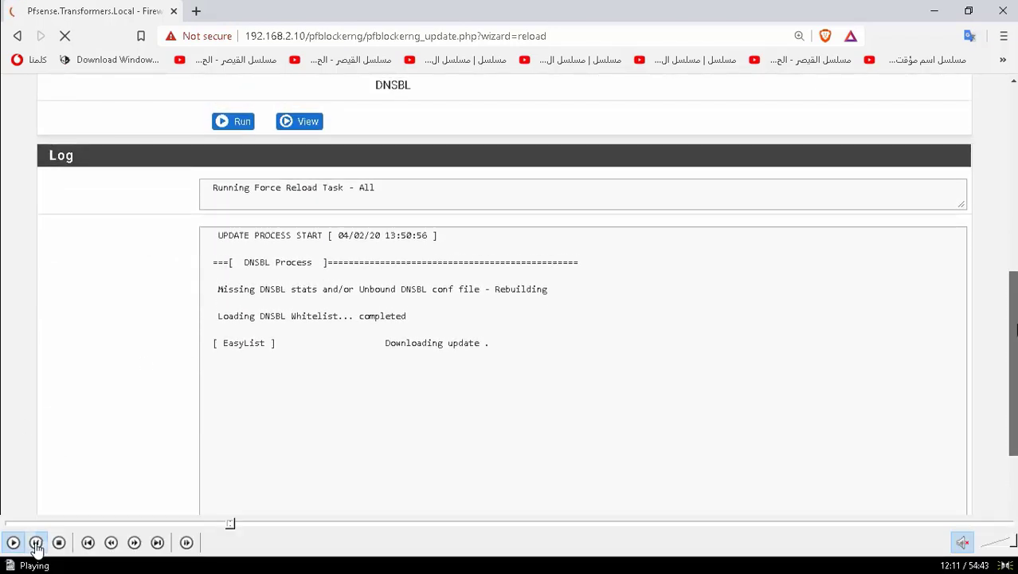
left_click(36, 541)
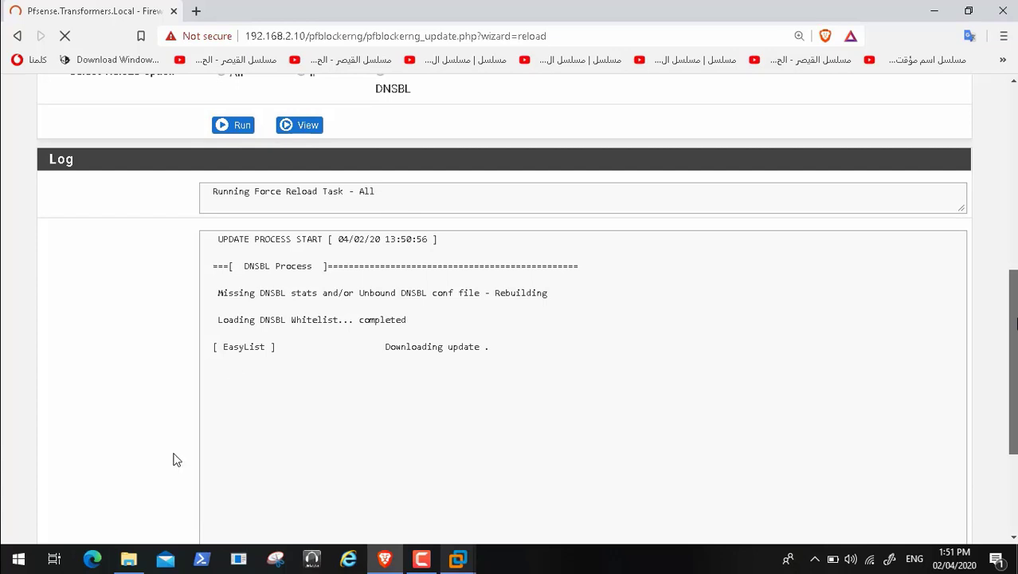
mouse_move(424, 521)
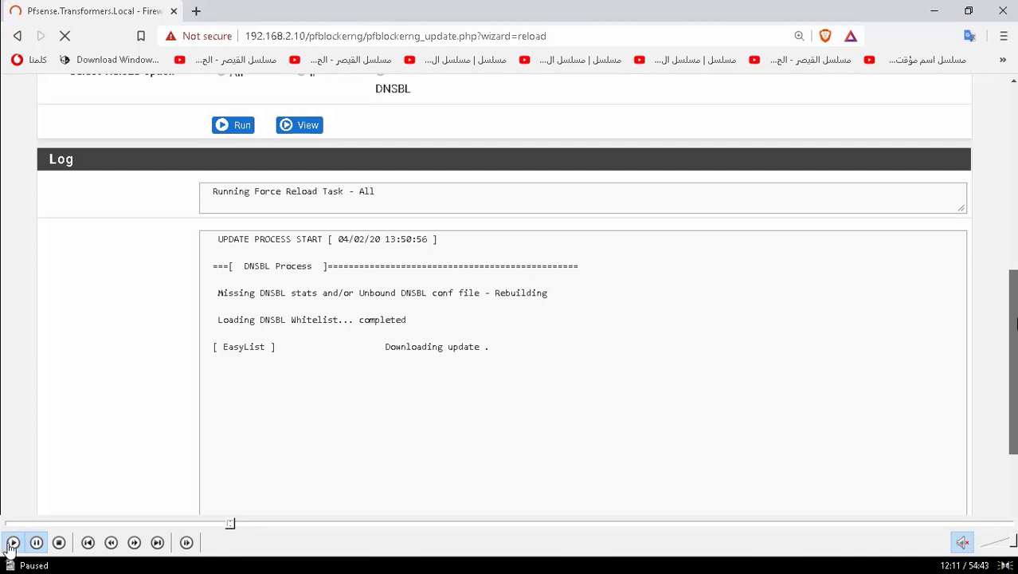
Step: Scroll through the Force Reload log to review the blocklist download results
scroll(262, 280, "up", 1)
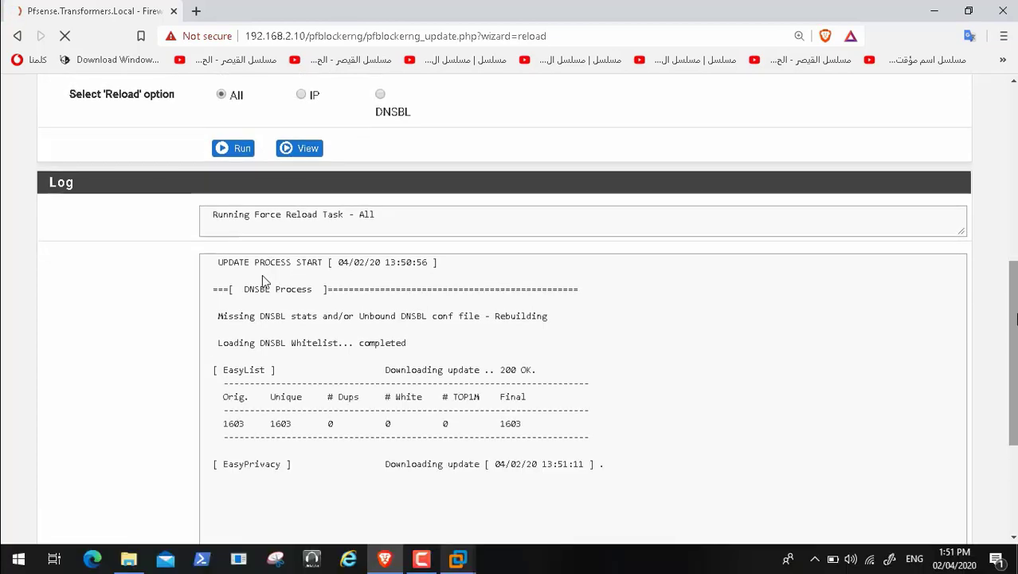
scroll(262, 275, "down", 3)
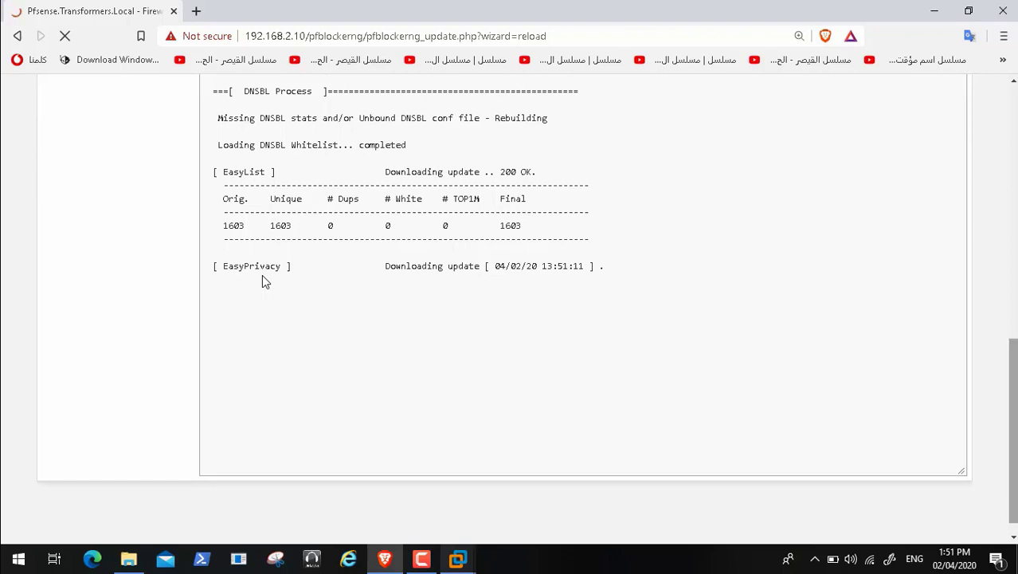
scroll(265, 282, "up", 5)
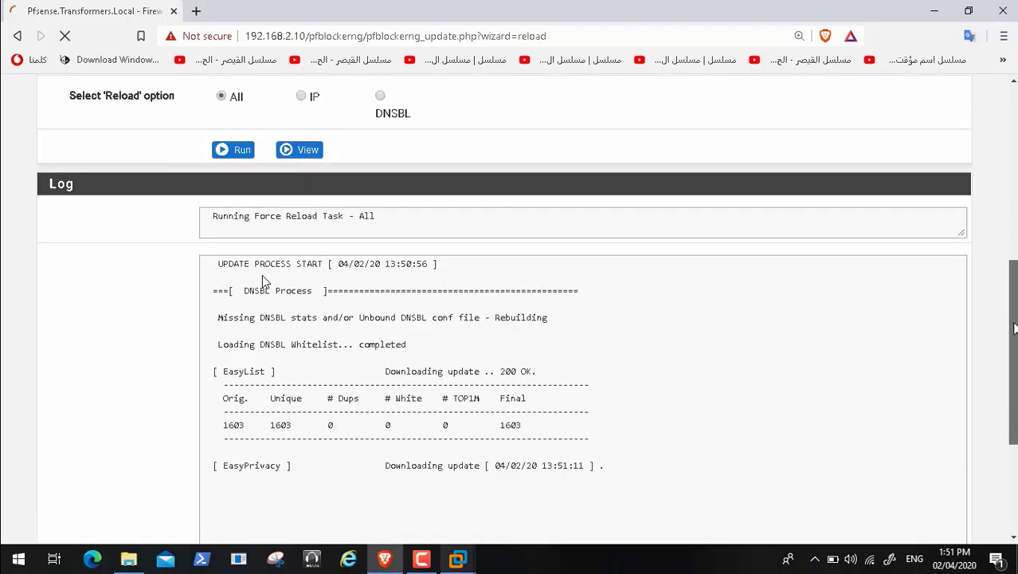
scroll(265, 282, "up", 1)
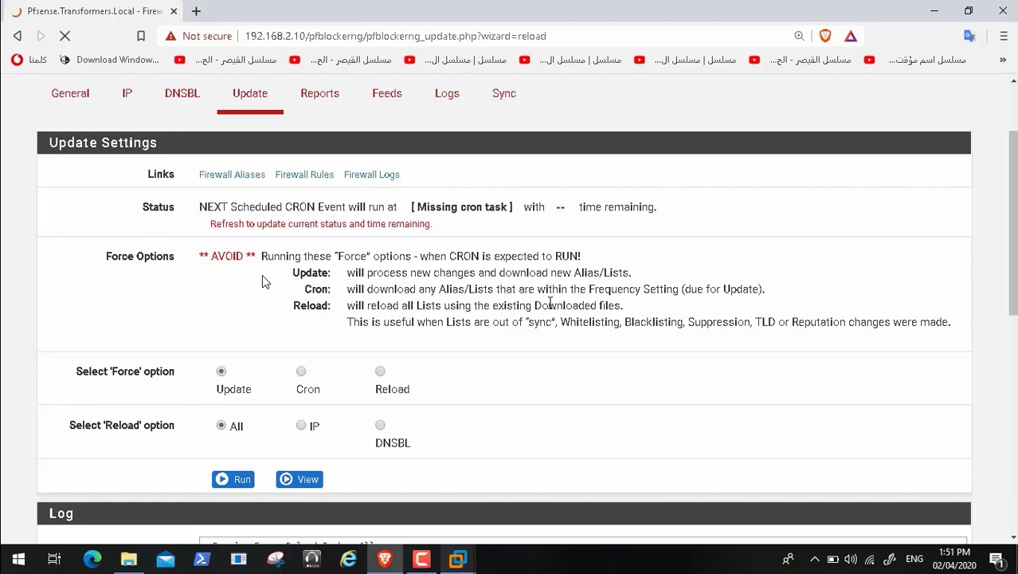
scroll(1005, 450, "down", 7)
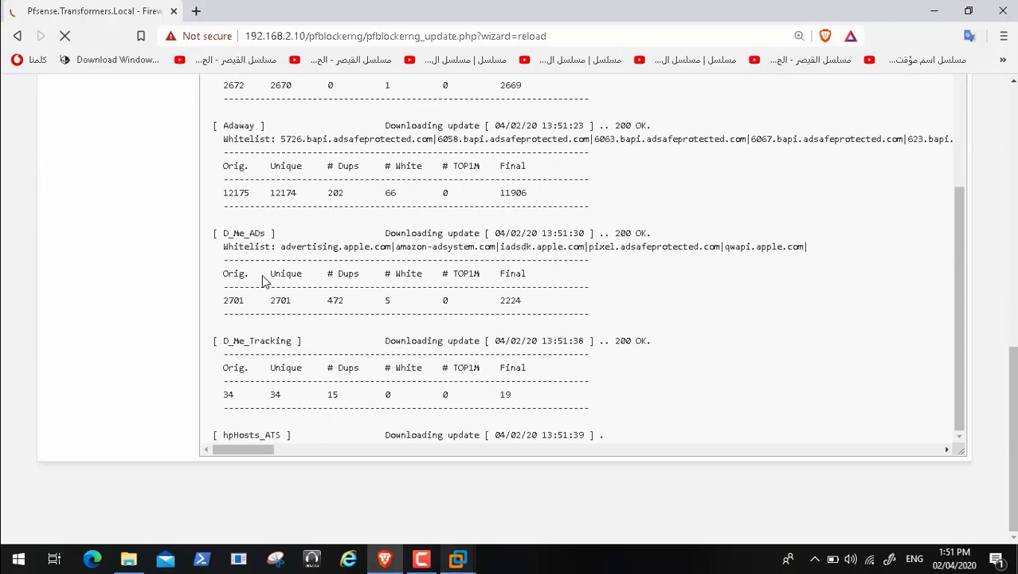
Step: Check the pfSense VM console, then minimize it back to the update log
mouse_move(458, 560)
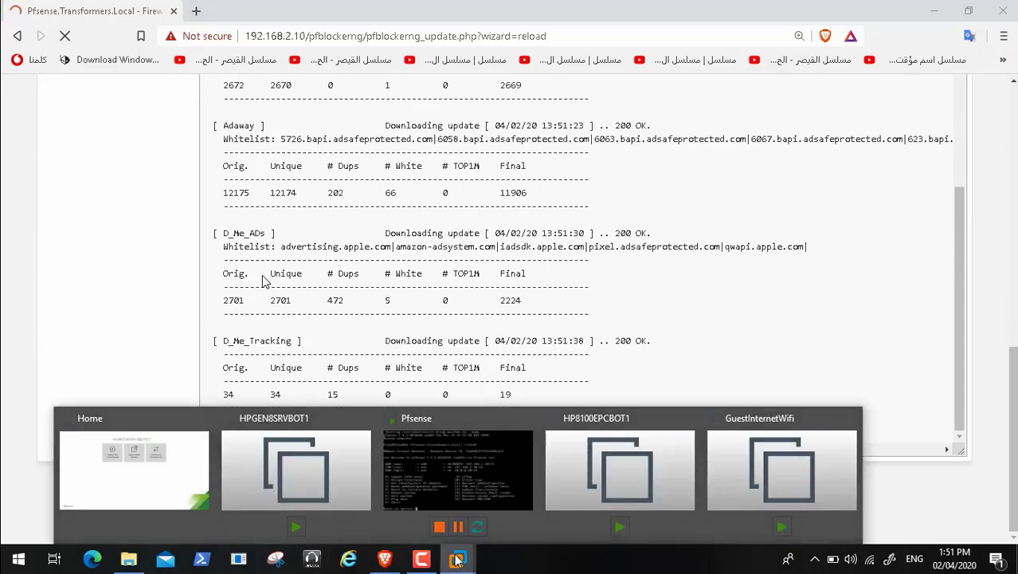
left_click(408, 456)
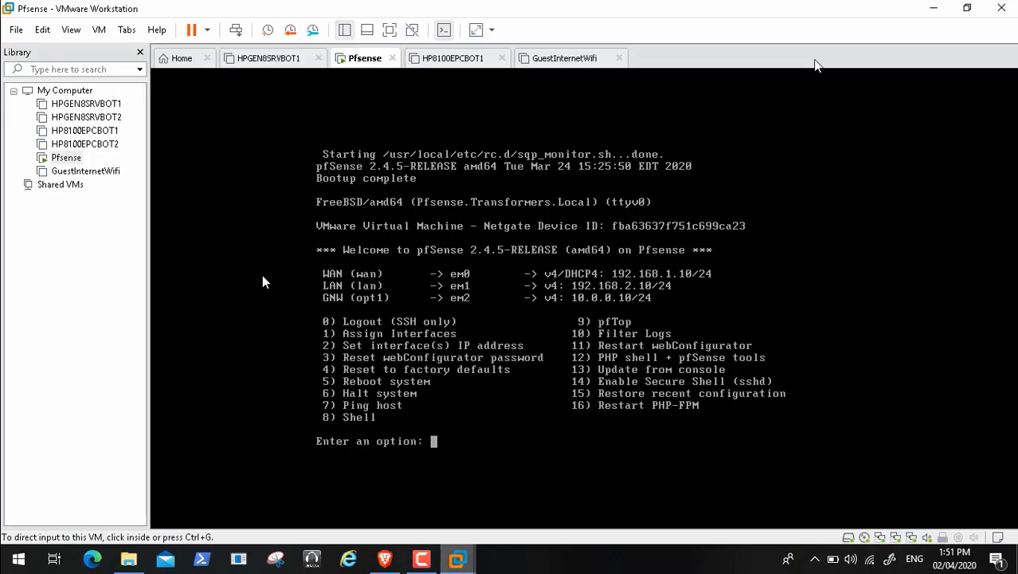
left_click(933, 8)
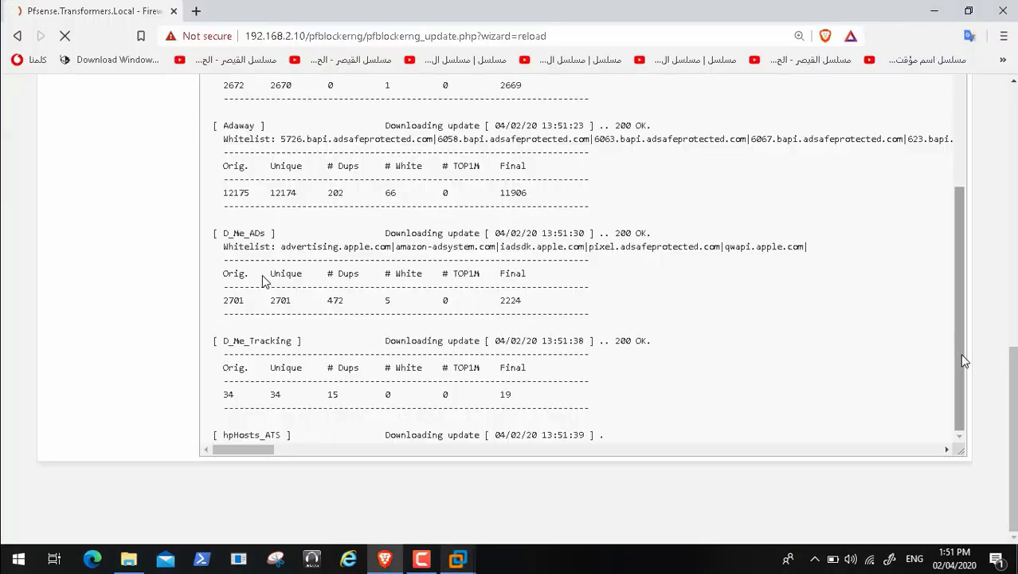
Step: Scroll the log to read the hpHosts_ATS cURL Error 28 timeout, then return to the page top
left_click_drag(964, 361, 951, 133)
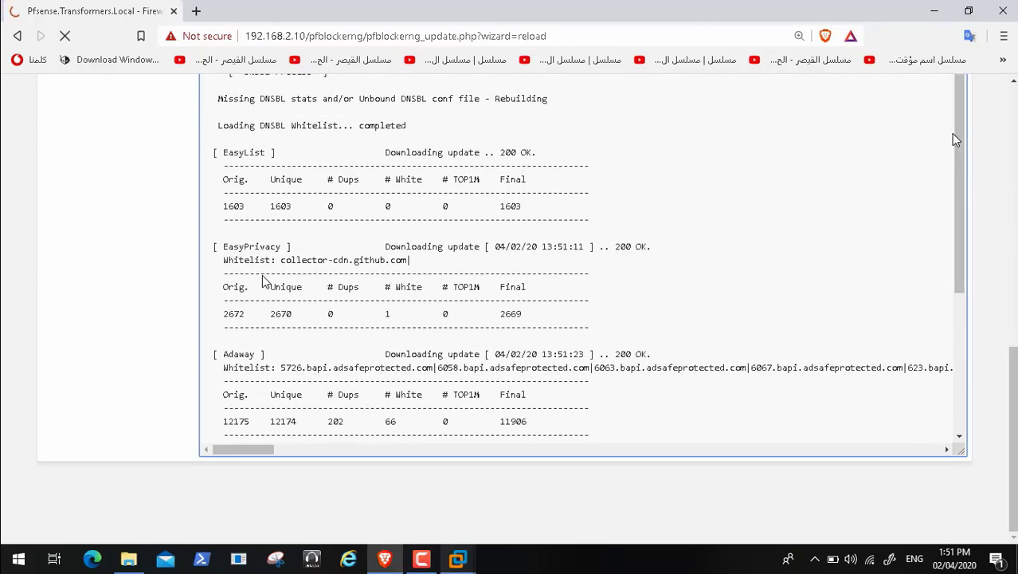
left_click_drag(1010, 369, 1007, 408)
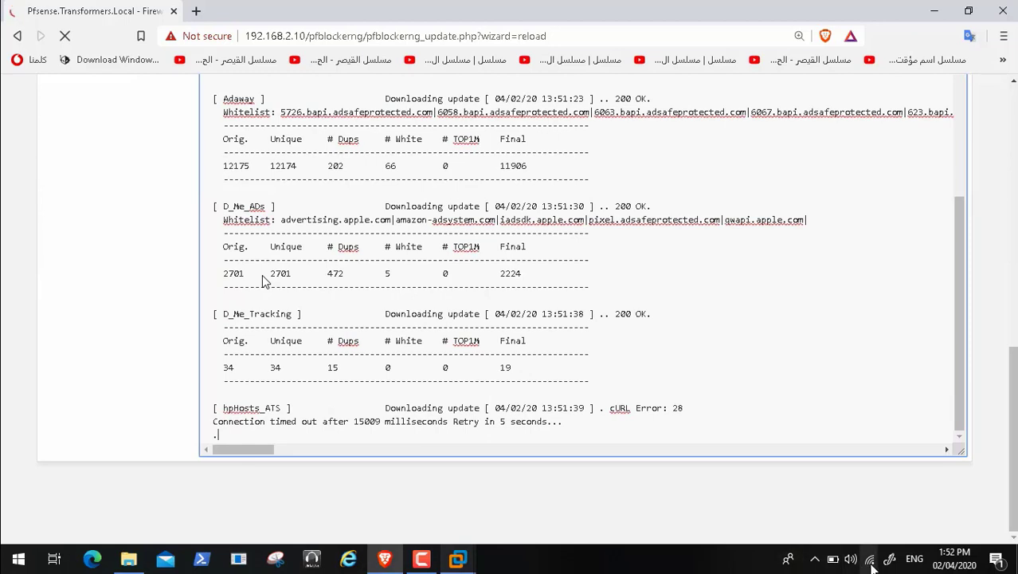
mouse_move(870, 561)
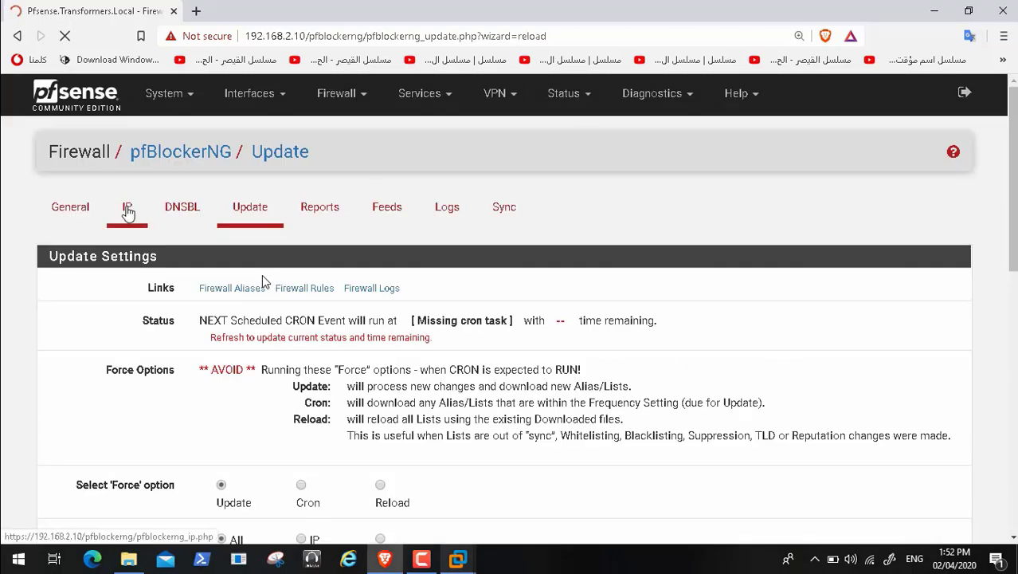
Step: Choose Deny Both for GeoIP Top Spammers, pausing and then resuming the reference video
left_click(121, 214)
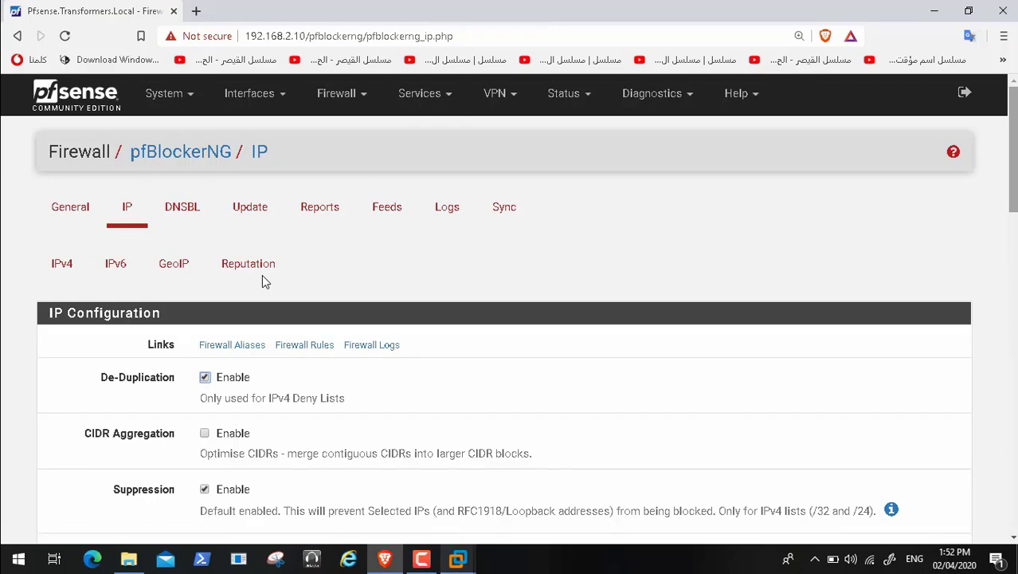
left_click(180, 269)
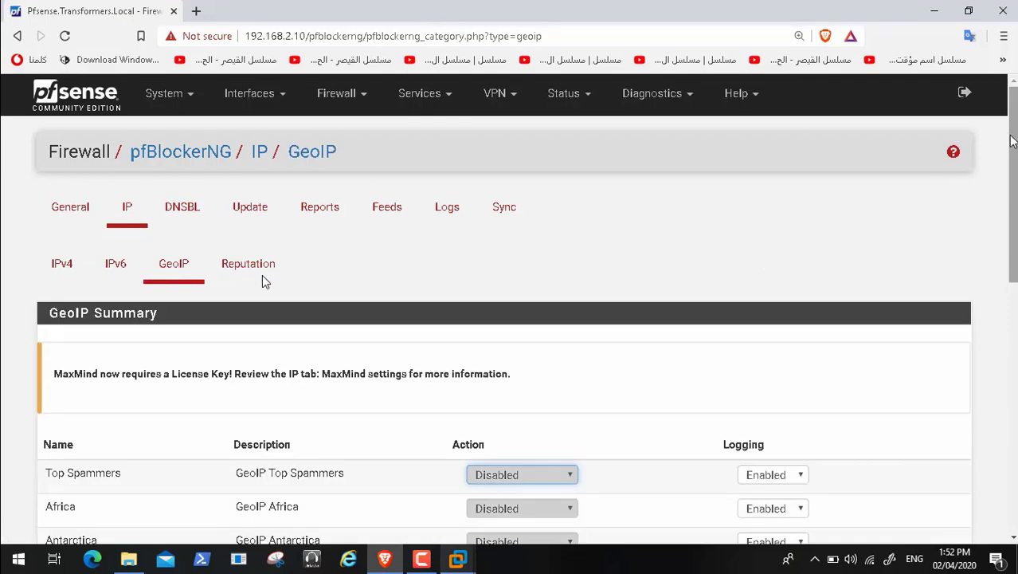
scroll(265, 281, "down", 3)
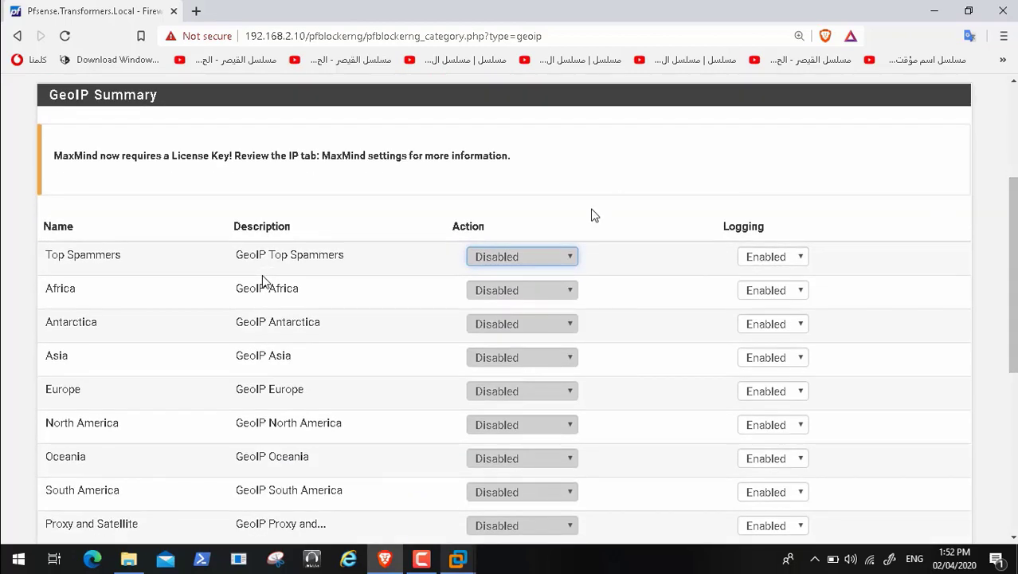
left_click(569, 256)
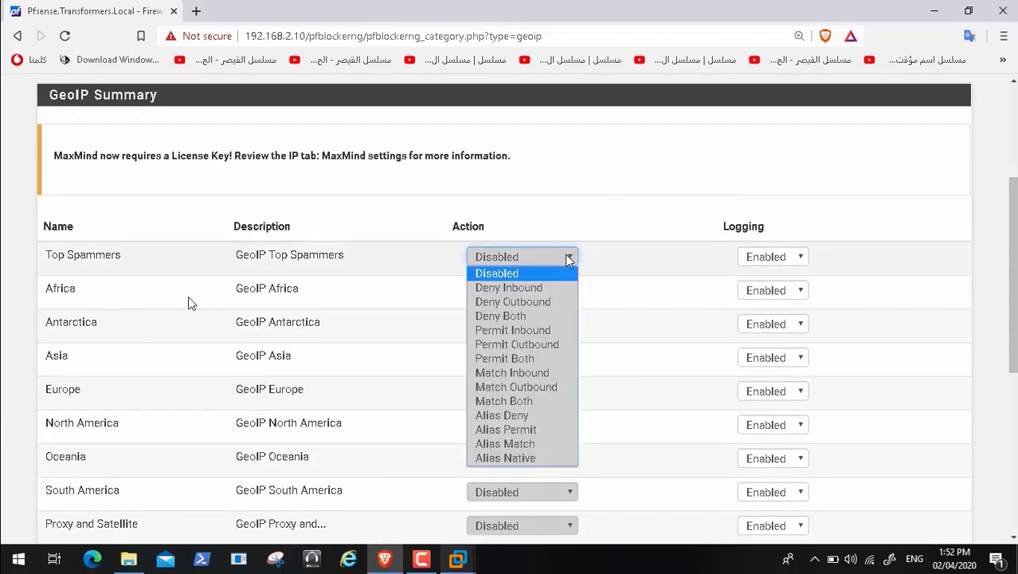
left_click(540, 316)
left_click(36, 542)
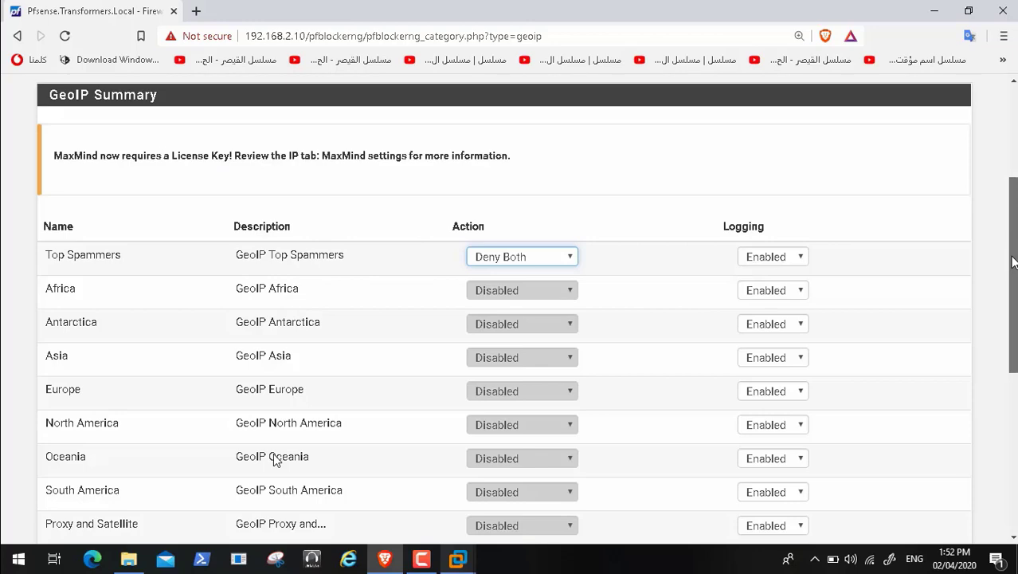
left_click(11, 543)
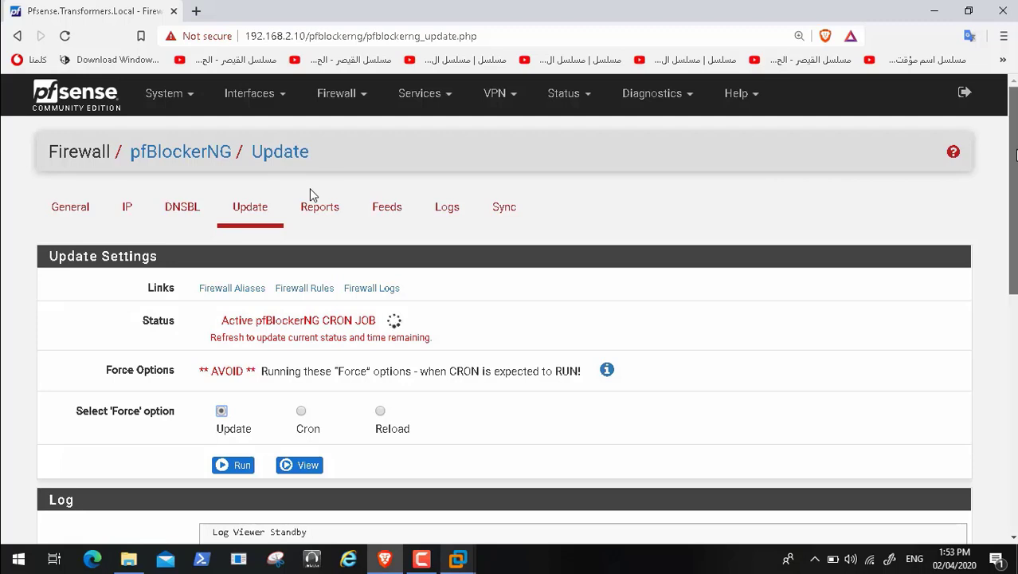
left_click_drag(1015, 151, 1015, 274)
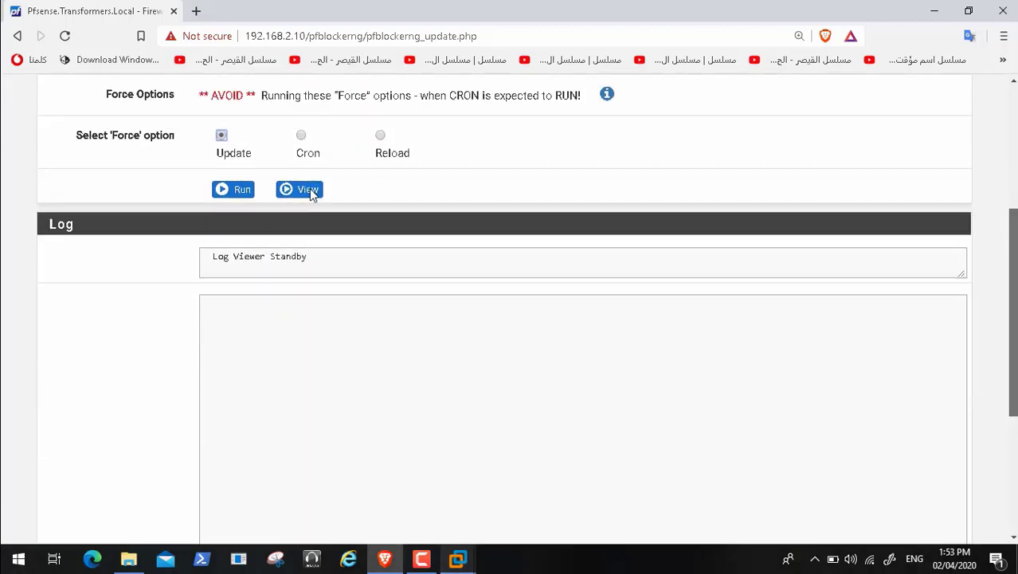
scroll(310, 191, "up", 1)
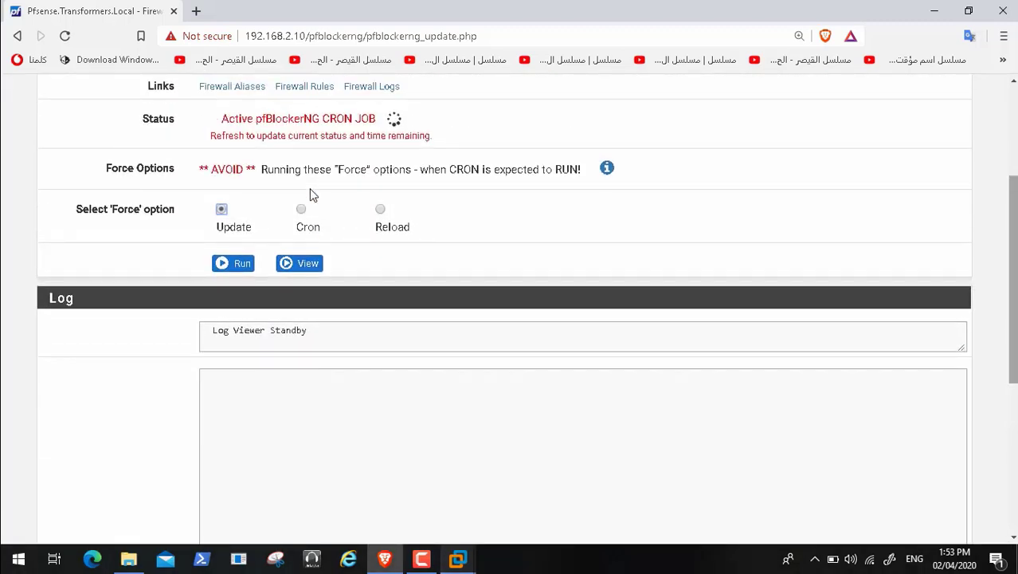
scroll(311, 194, "up", 1)
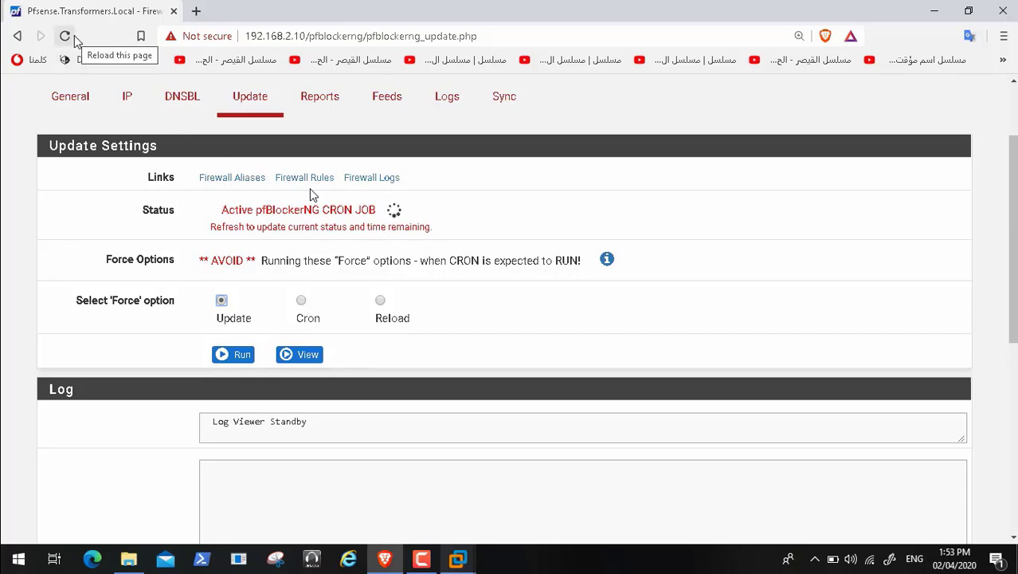
Step: Set GeoIP Top Spammers to Deny Both, save and confirm, then return to the Update page
left_click(126, 101)
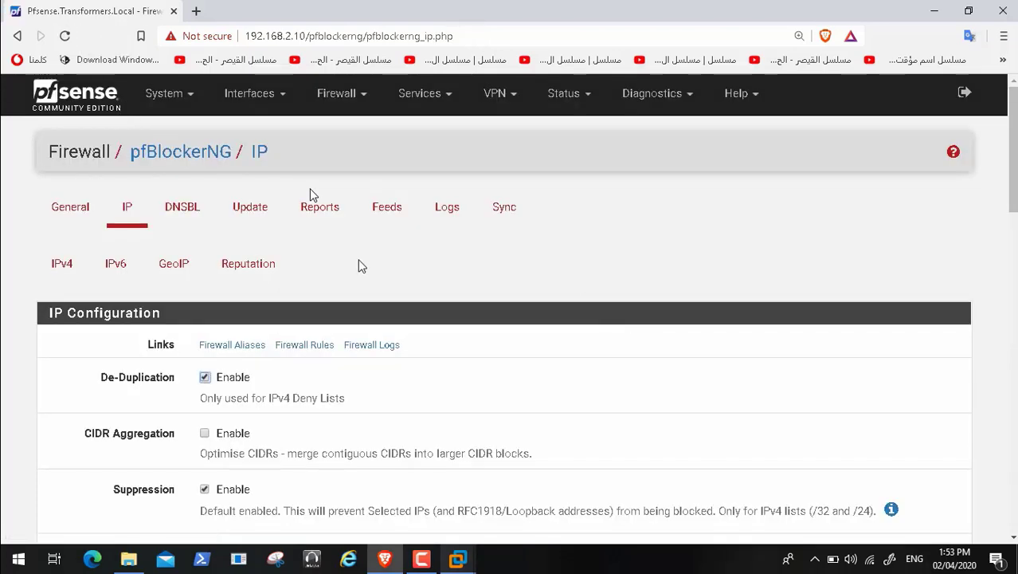
left_click(172, 268)
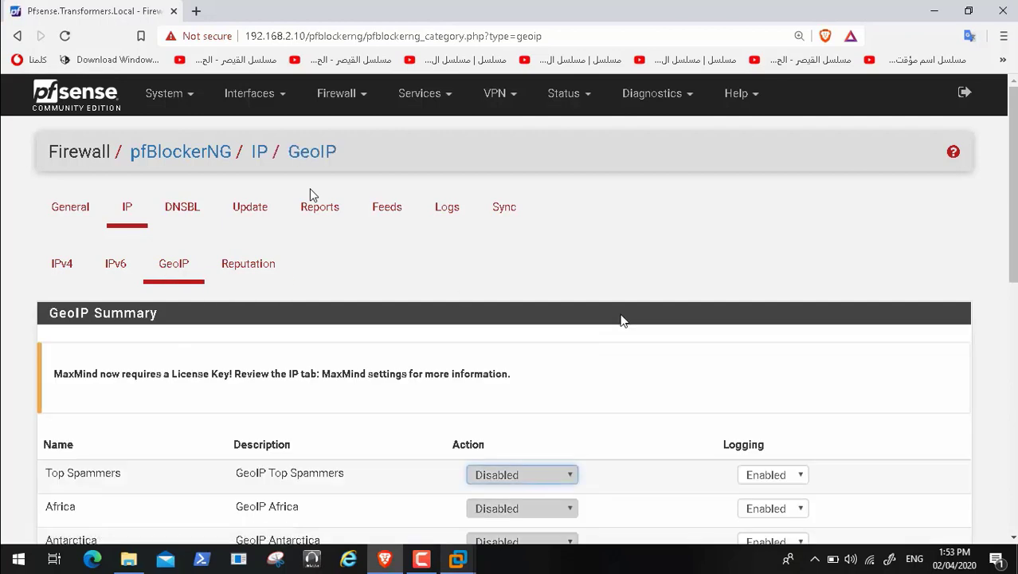
scroll(912, 298, "down", 2)
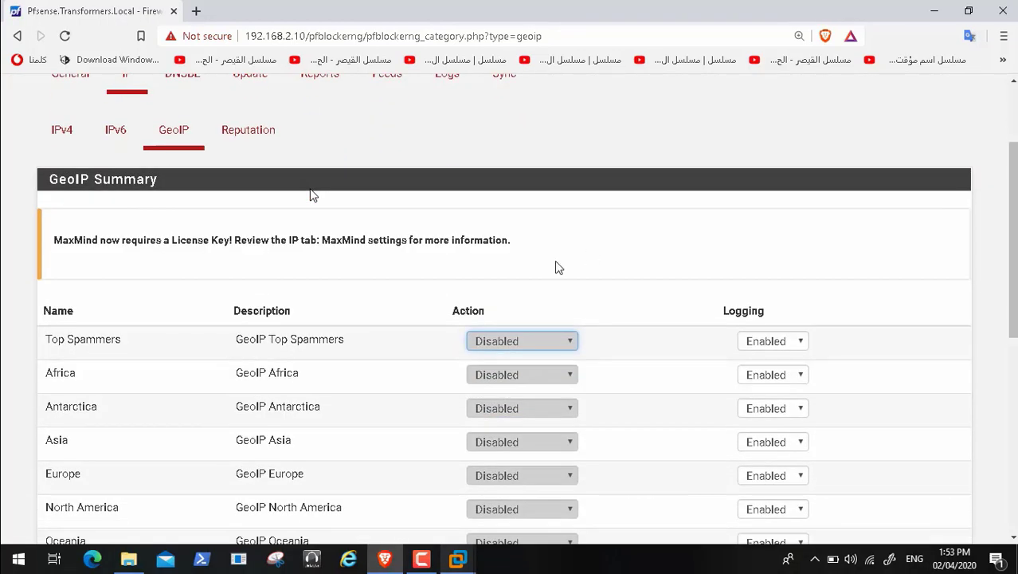
left_click(546, 343)
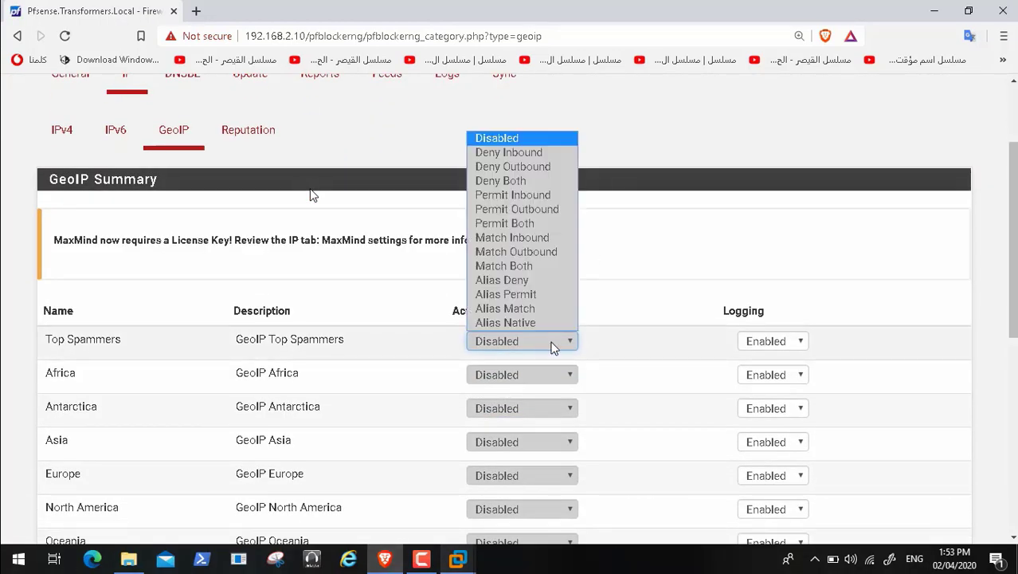
left_click(540, 183)
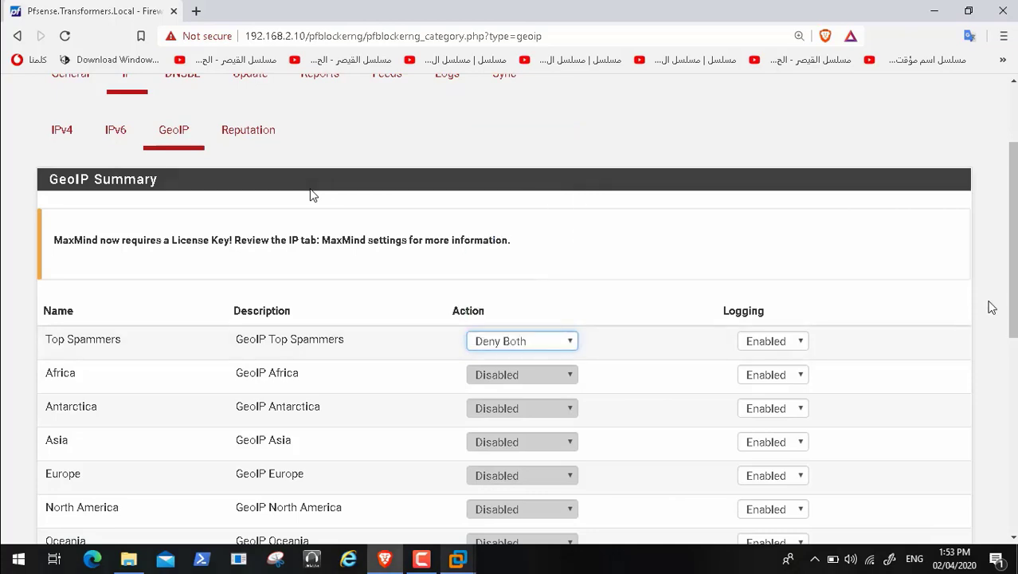
scroll(1014, 298, "down", 4)
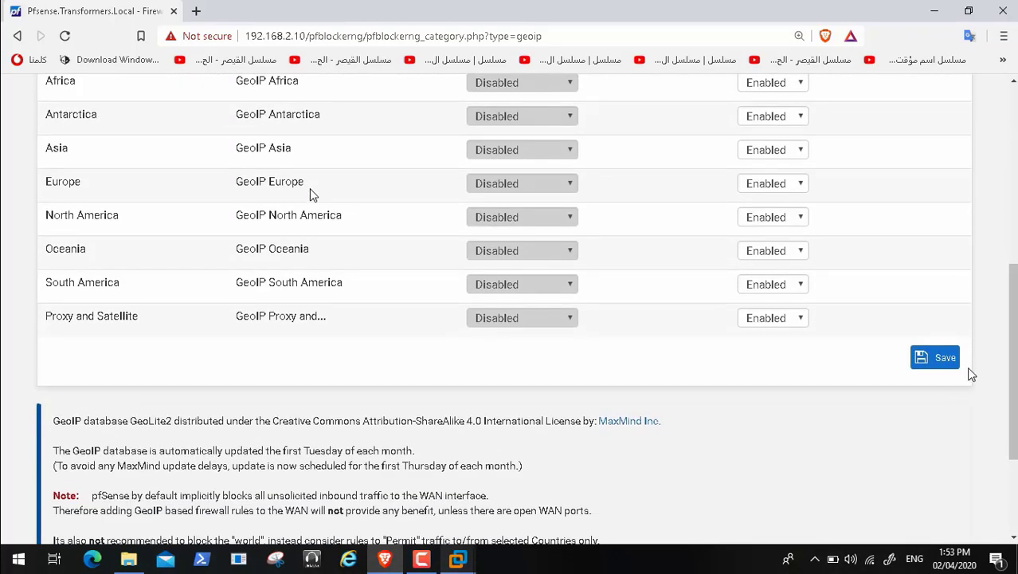
left_click(945, 368)
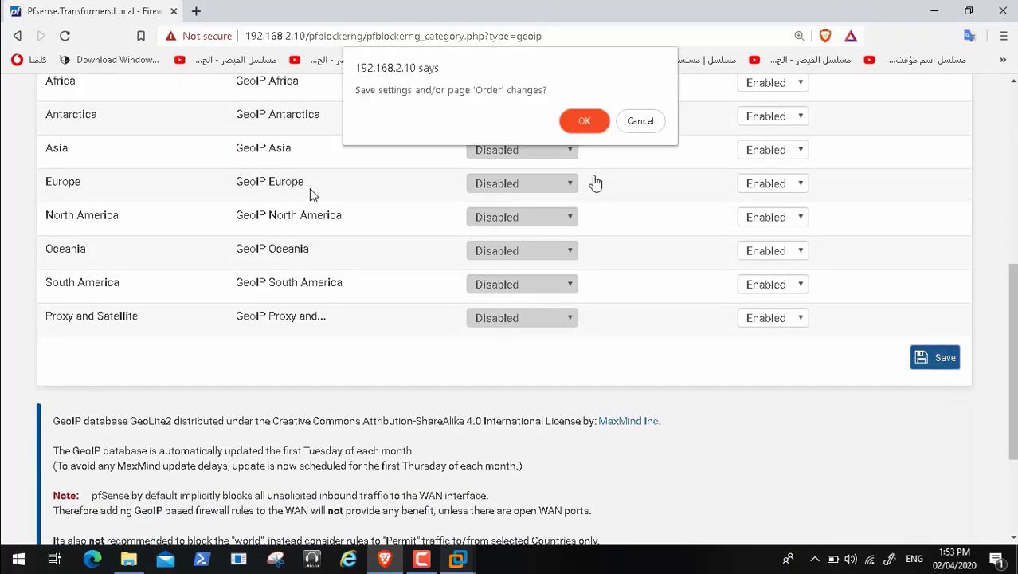
left_click(587, 119)
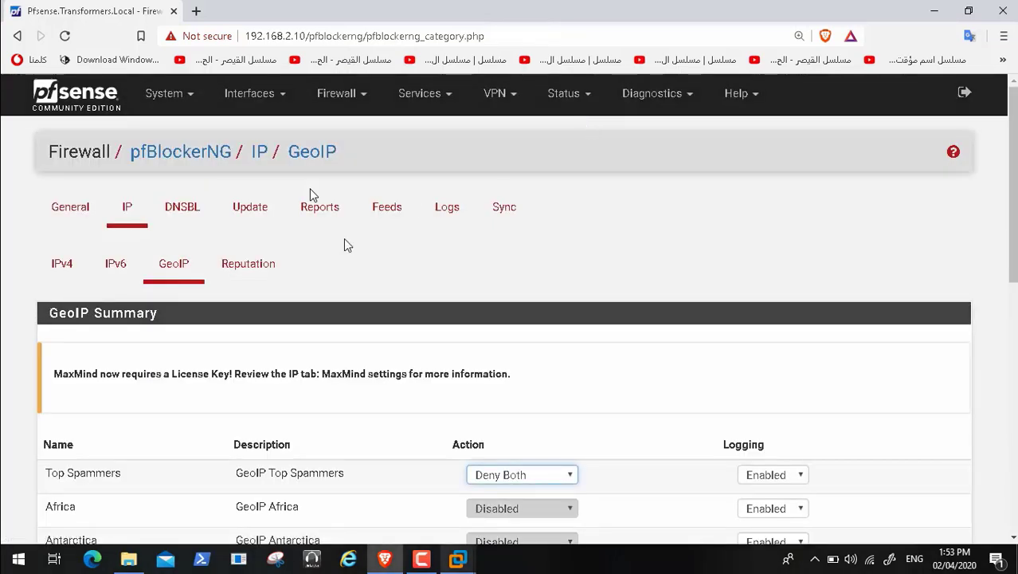
left_click(239, 214)
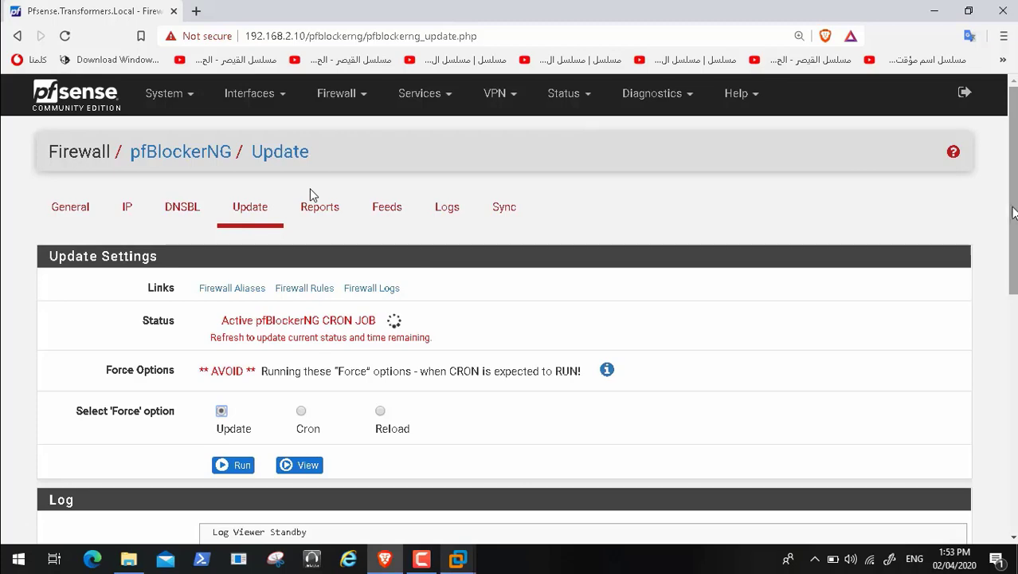
left_click_drag(1013, 214, 1013, 451)
Step: Check the pfSense VM console, minimize it, and reload the pfBlockerNG Update page
mouse_move(458, 558)
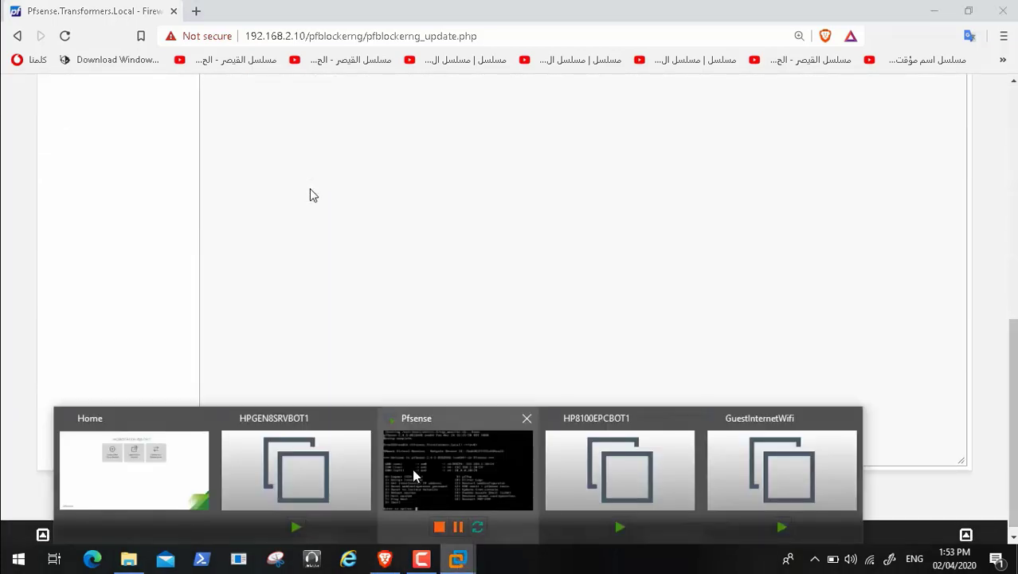
left_click(413, 468)
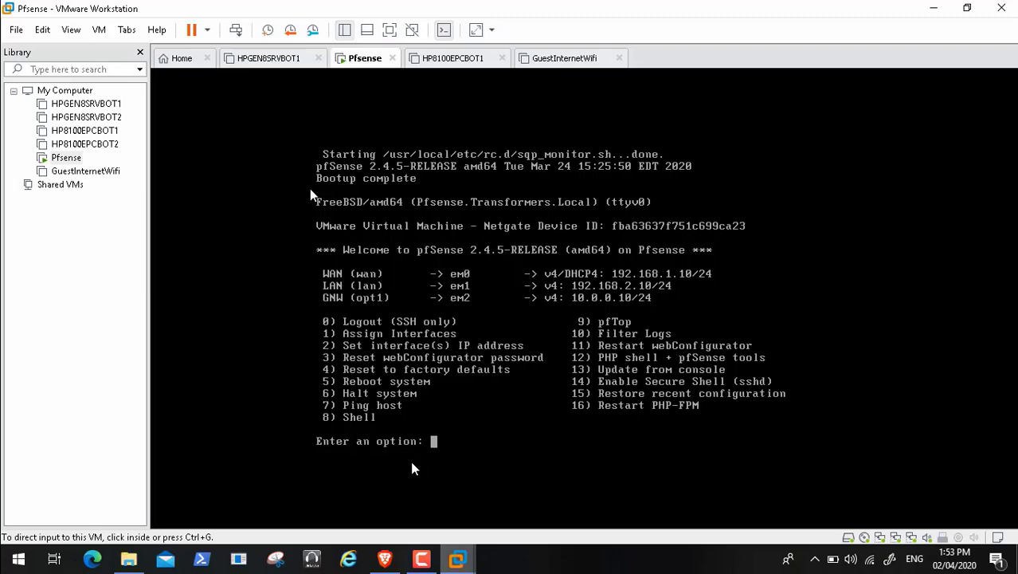
left_click(933, 9)
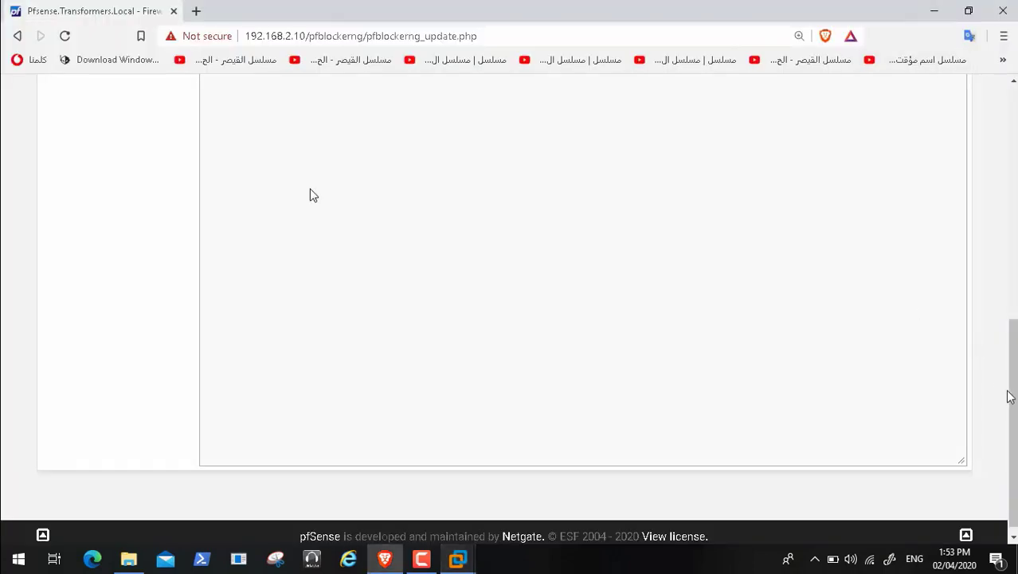
left_click_drag(1008, 394, 985, 181)
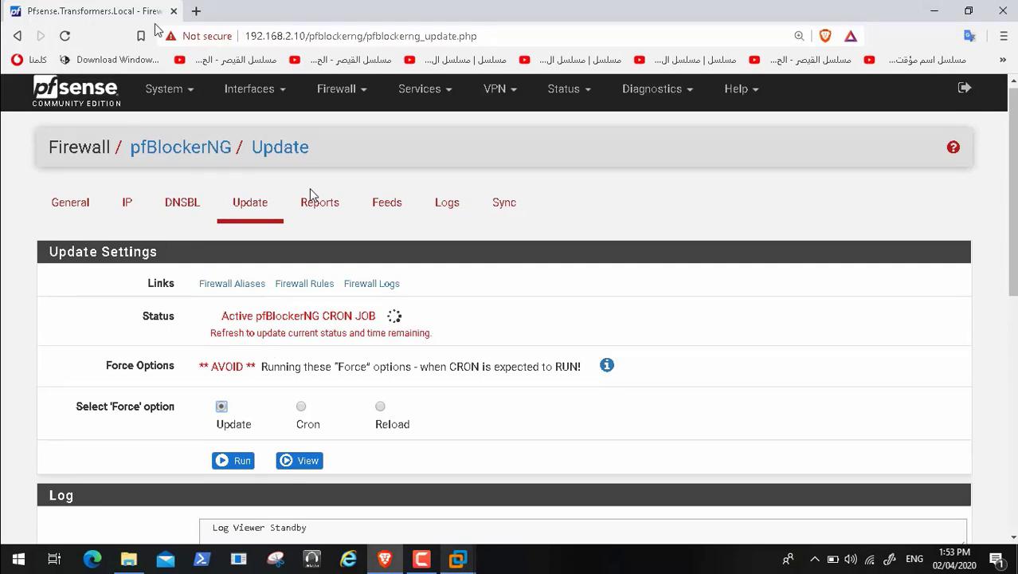
left_click(65, 36)
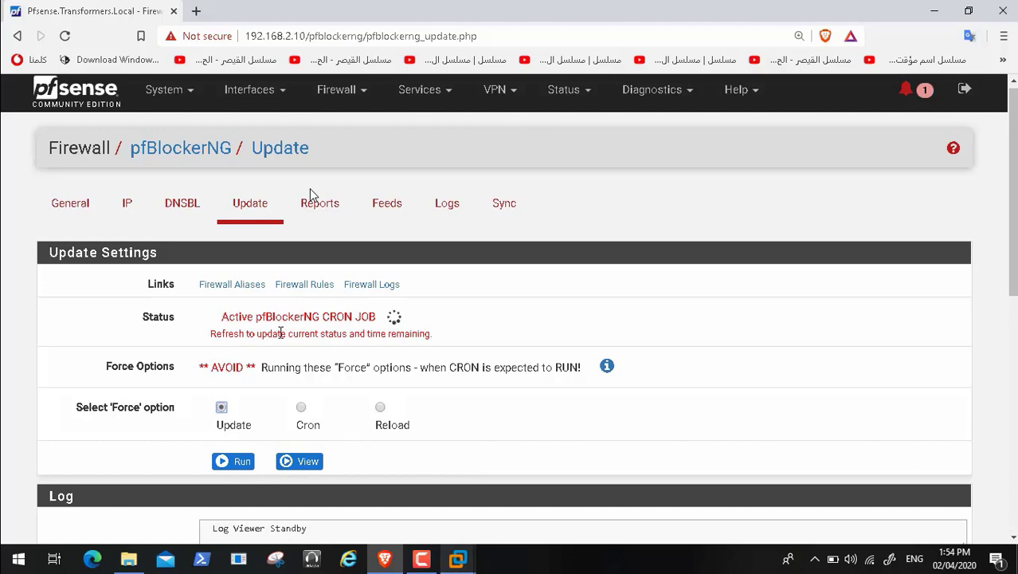
mouse_move(19, 553)
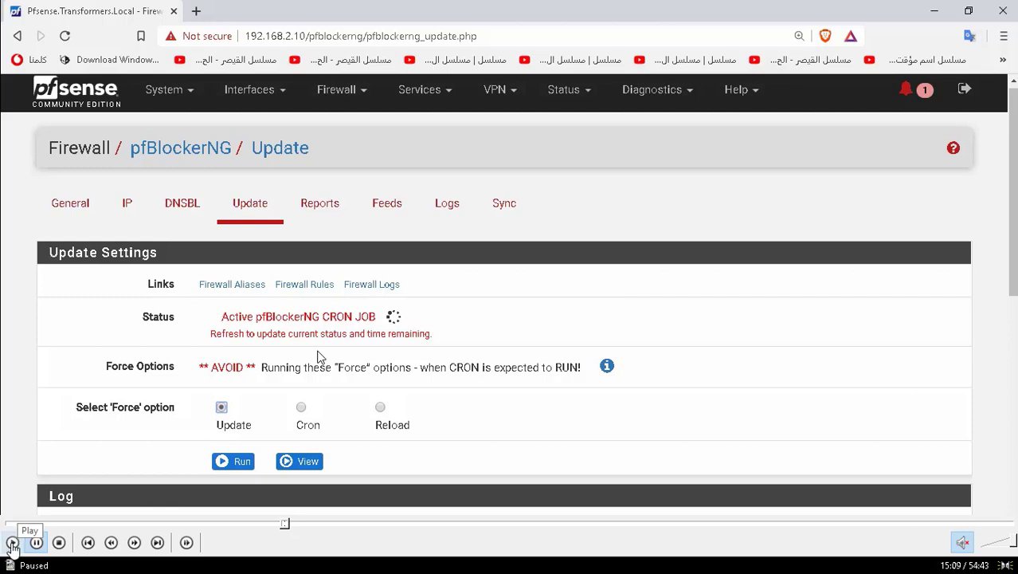
Step: Resume the reference video in Media Player Classic
left_click(12, 543)
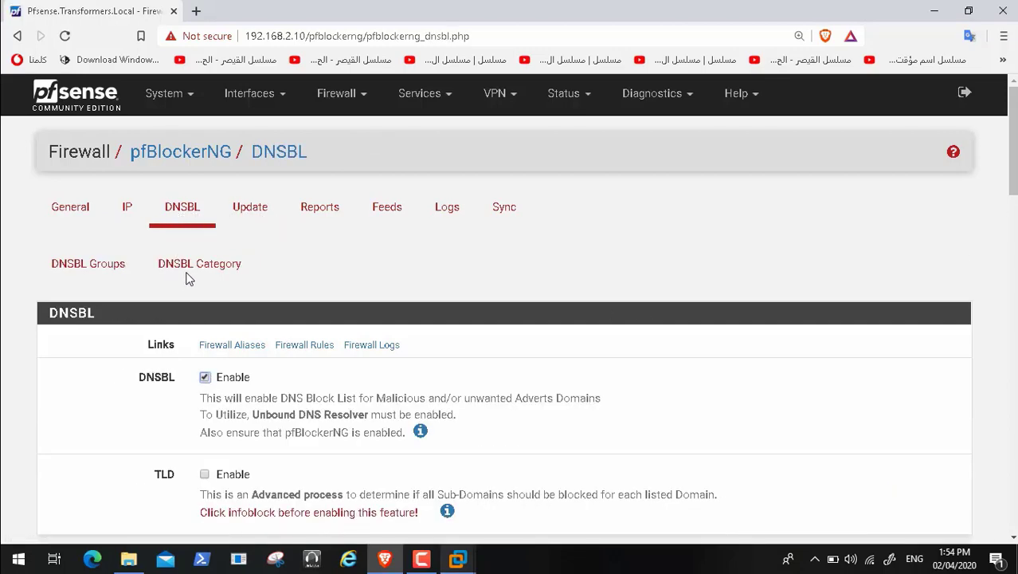
Step: Review the DNSBL tab settings, then open DNSBL Groups and the DNSBL Category page
scroll(199, 277, "down", 5)
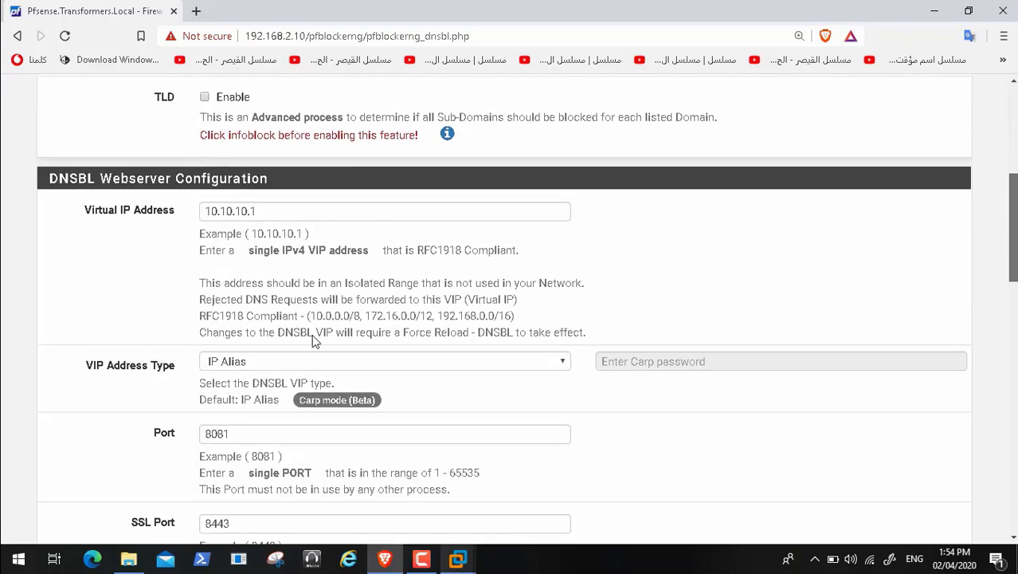
scroll(314, 339, "down", 5)
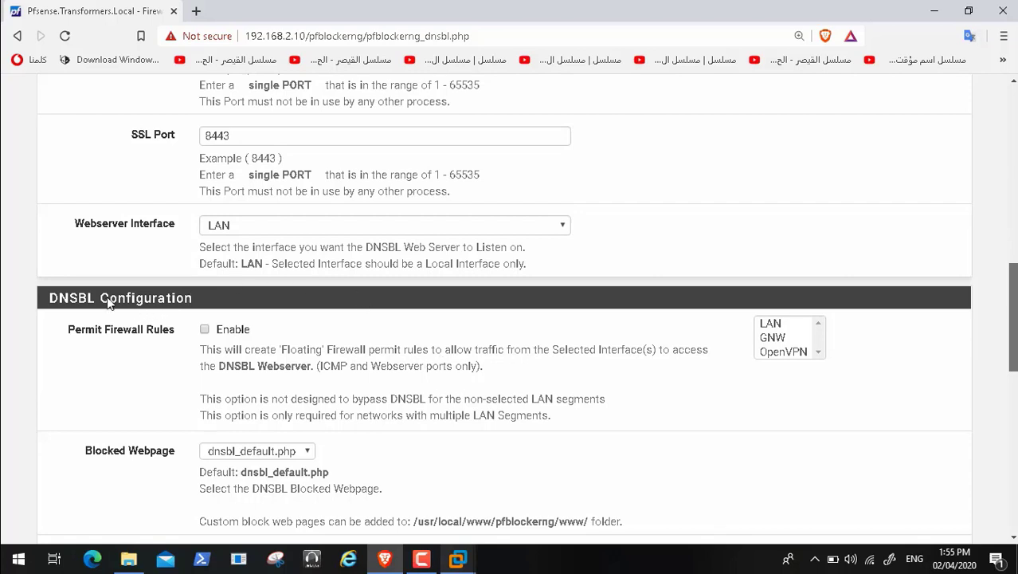
scroll(168, 309, "down", 1)
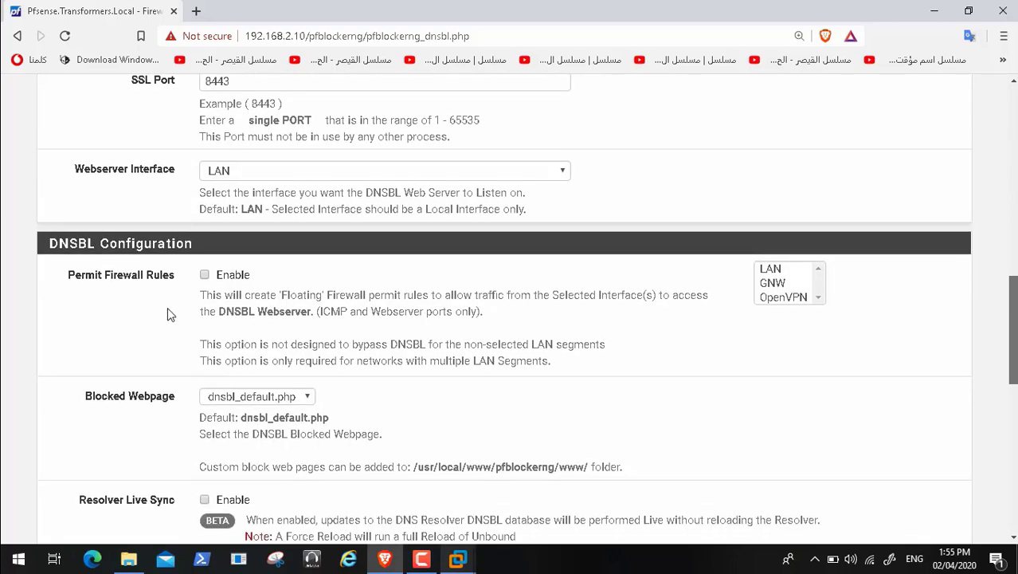
scroll(356, 362, "down", 5)
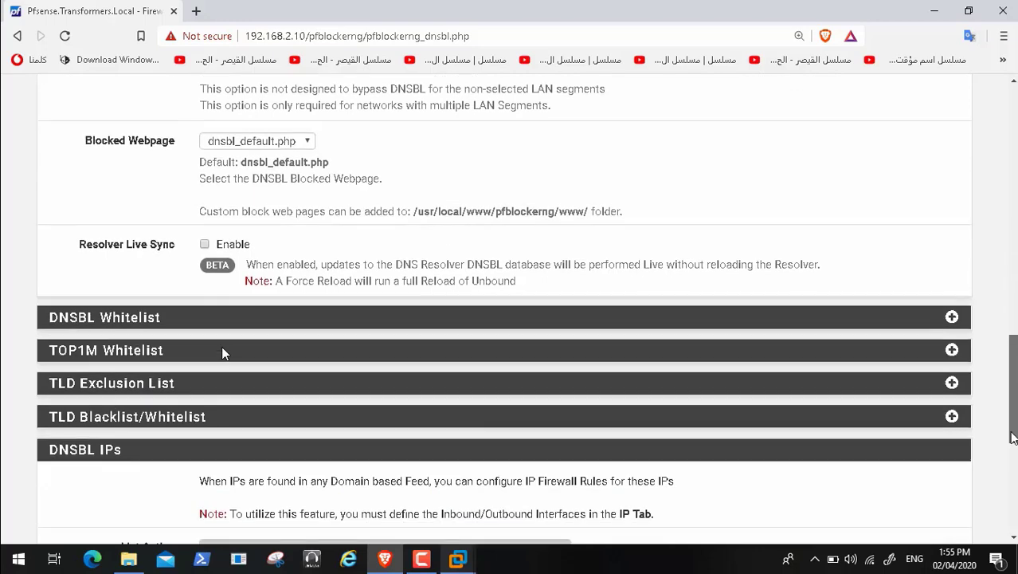
scroll(181, 309, "down", 3)
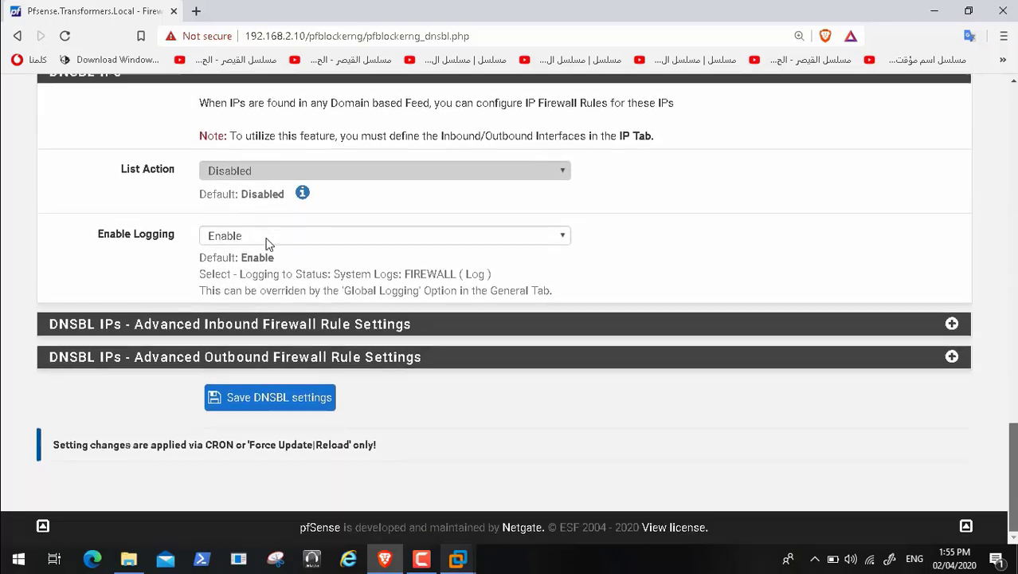
left_click_drag(1013, 487, 1012, 111)
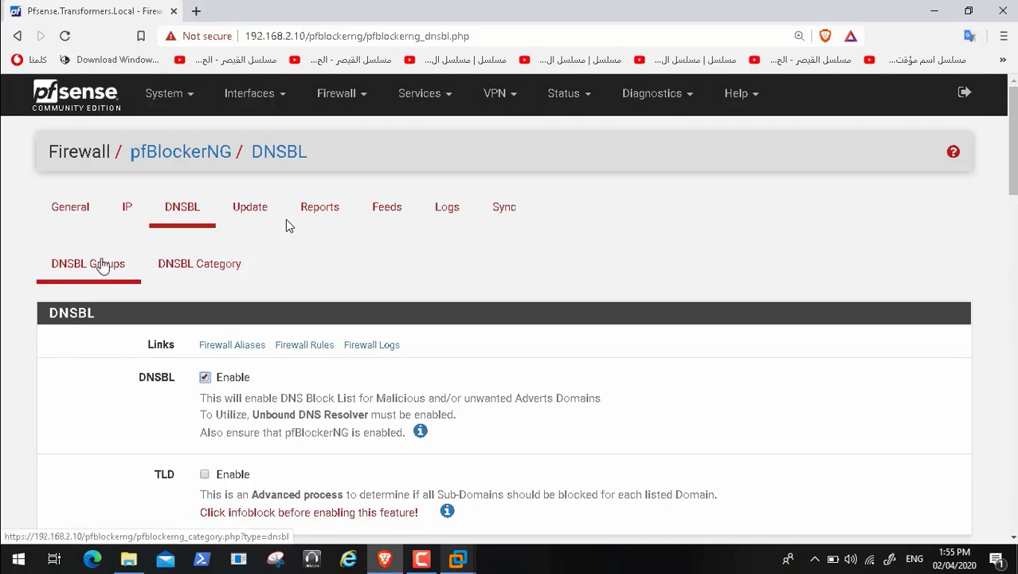
left_click(102, 267)
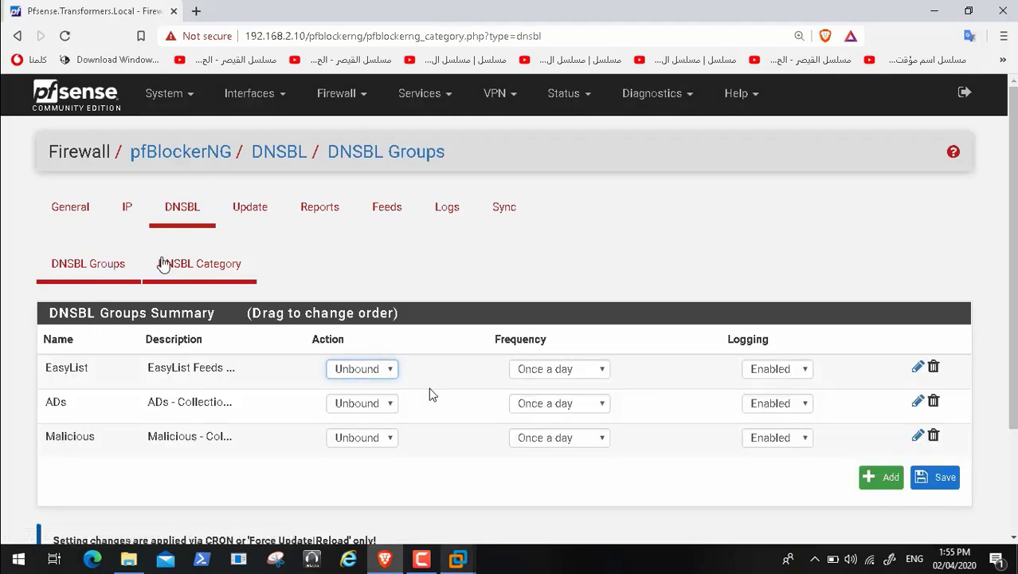
left_click(183, 270)
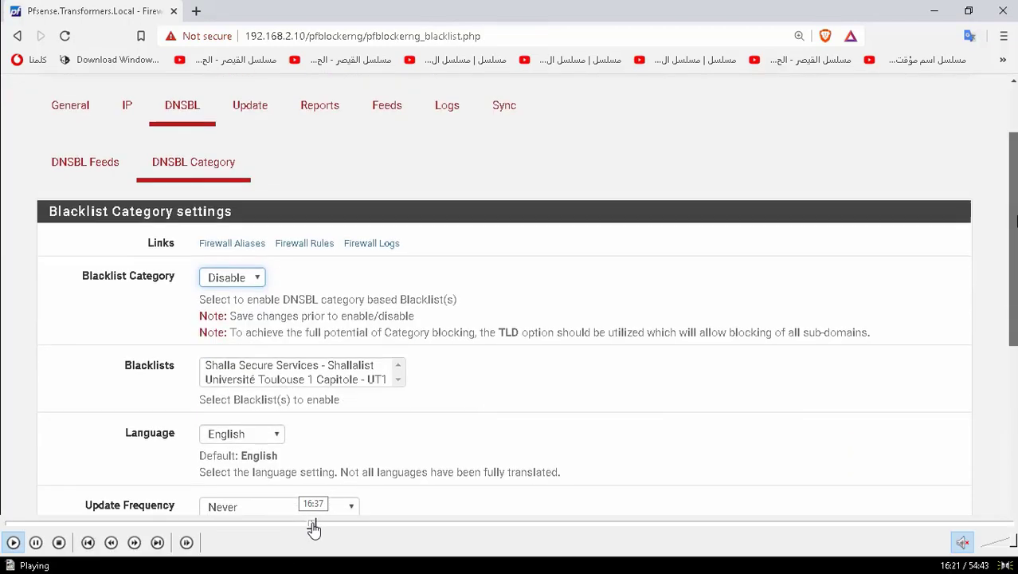
Step: Seek the reference video to about 16:59 on the pfBlockerNG IP page
left_click(316, 524)
left_click(324, 524)
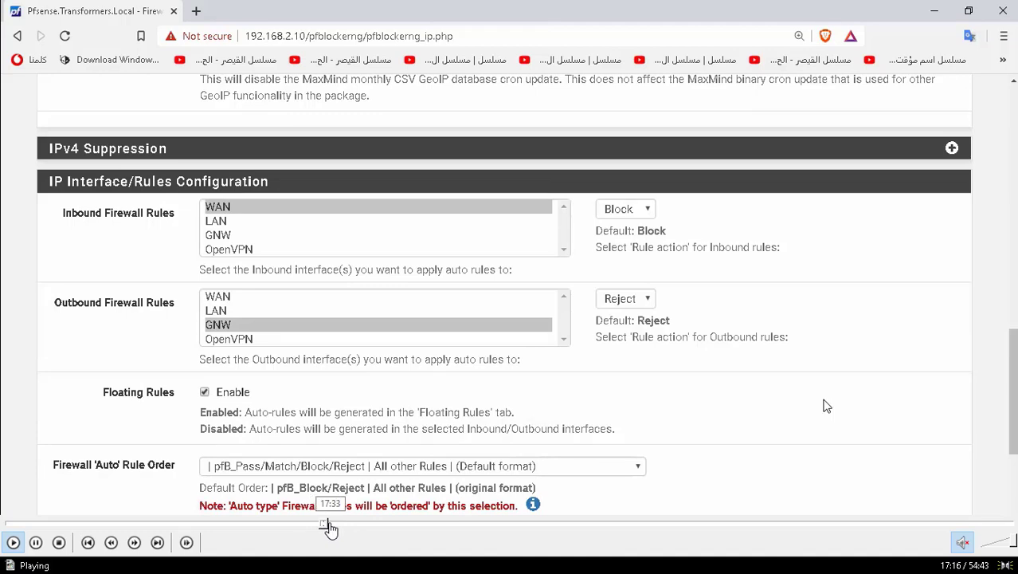
left_click(323, 524)
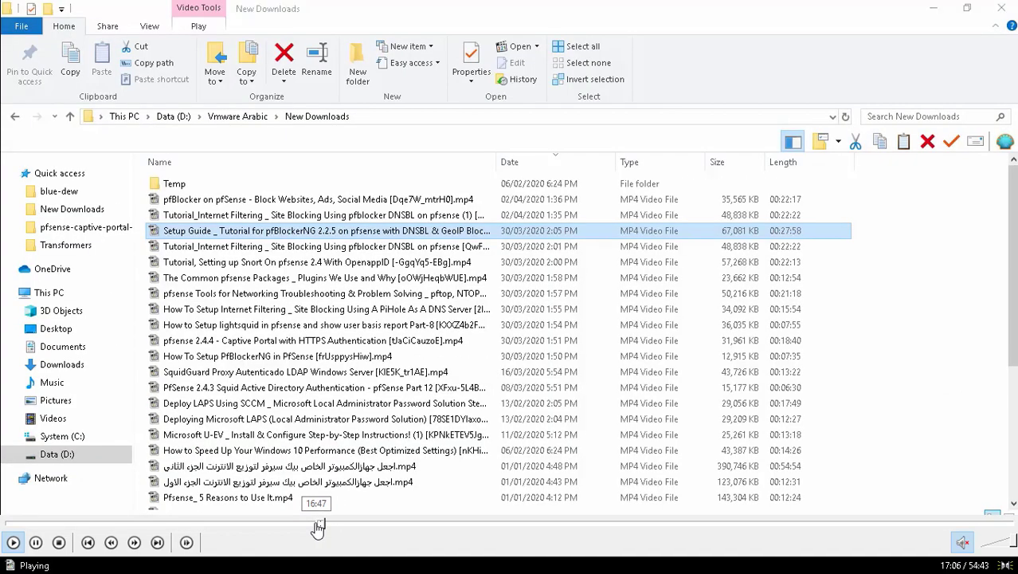
left_click(316, 525)
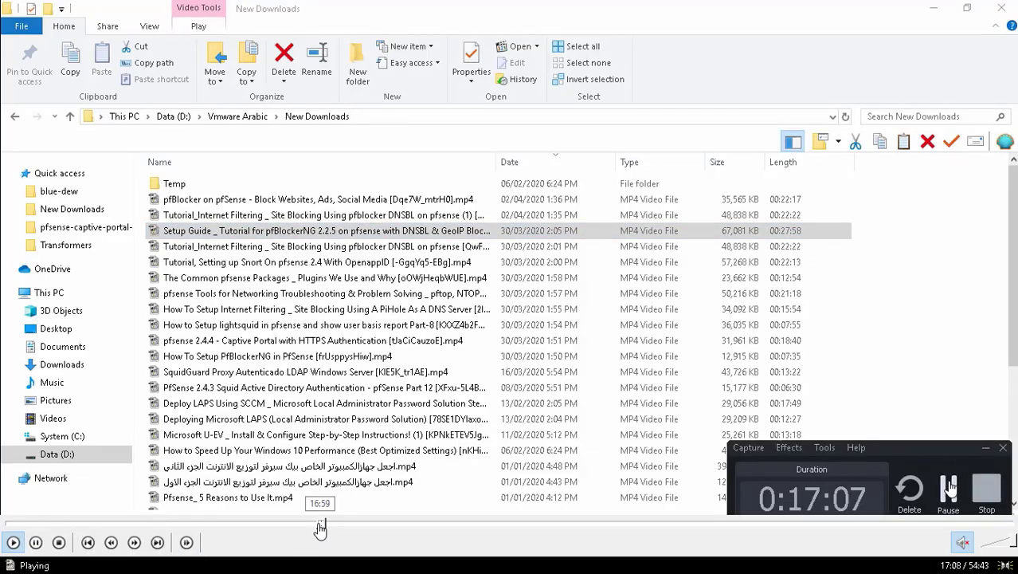
left_click(320, 523)
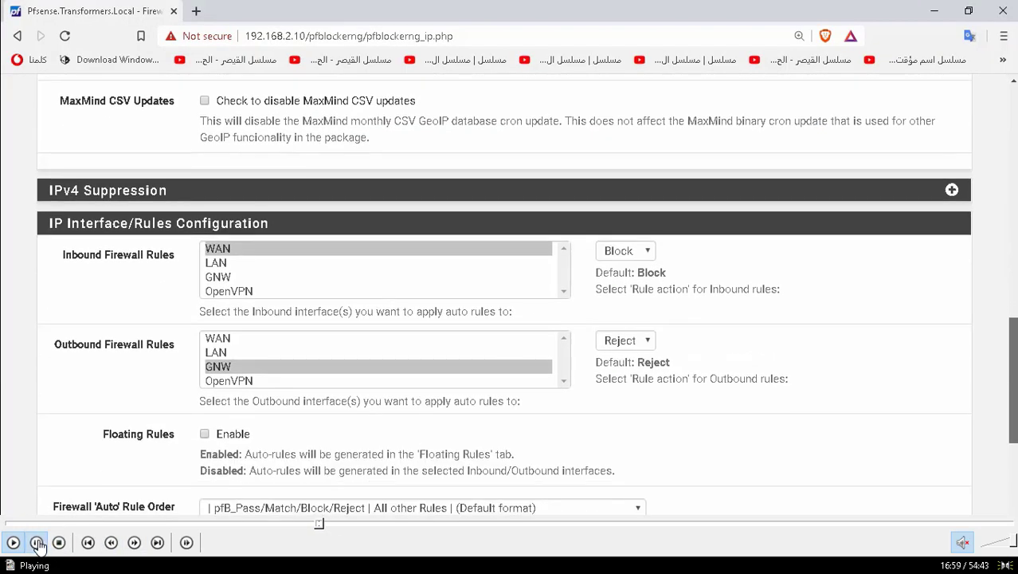
Step: Pause the reference video on the IP Interface/Rules Configuration section
left_click(37, 543)
scroll(324, 277, "down", 1)
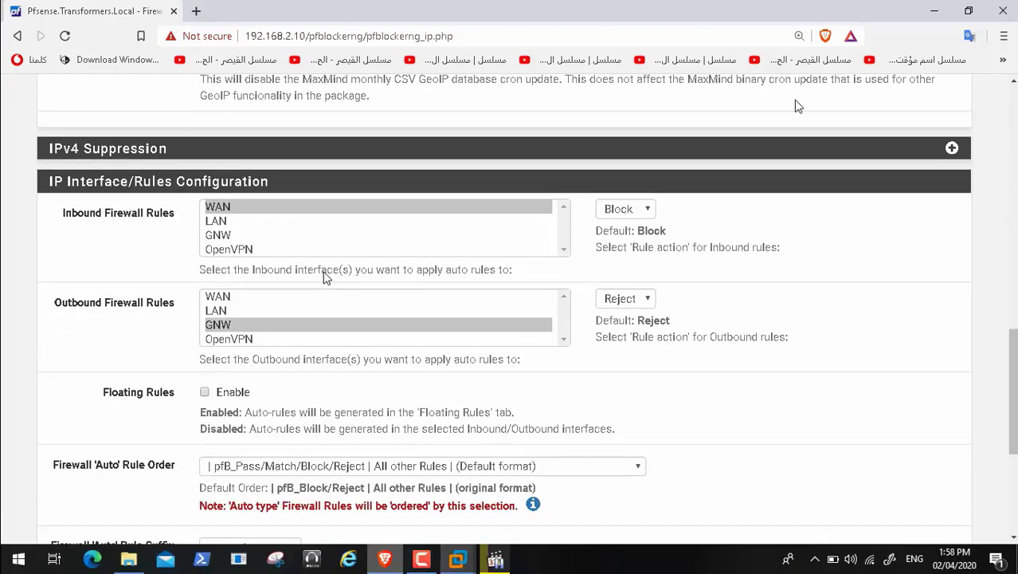
Step: Pause the screen recording and bring the pfBlockerNG IP settings page back to the front
left_click(934, 11)
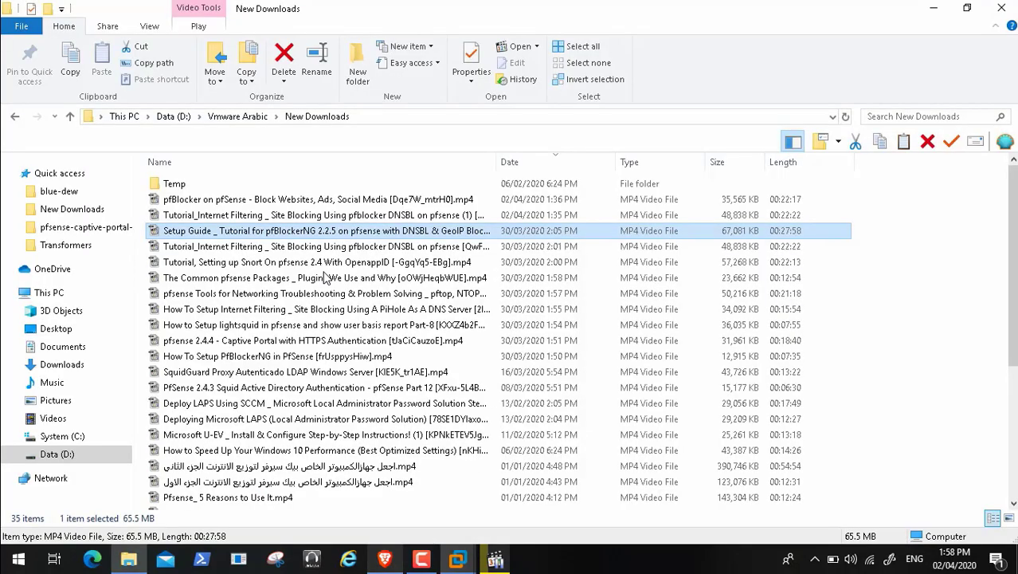
left_click(419, 560)
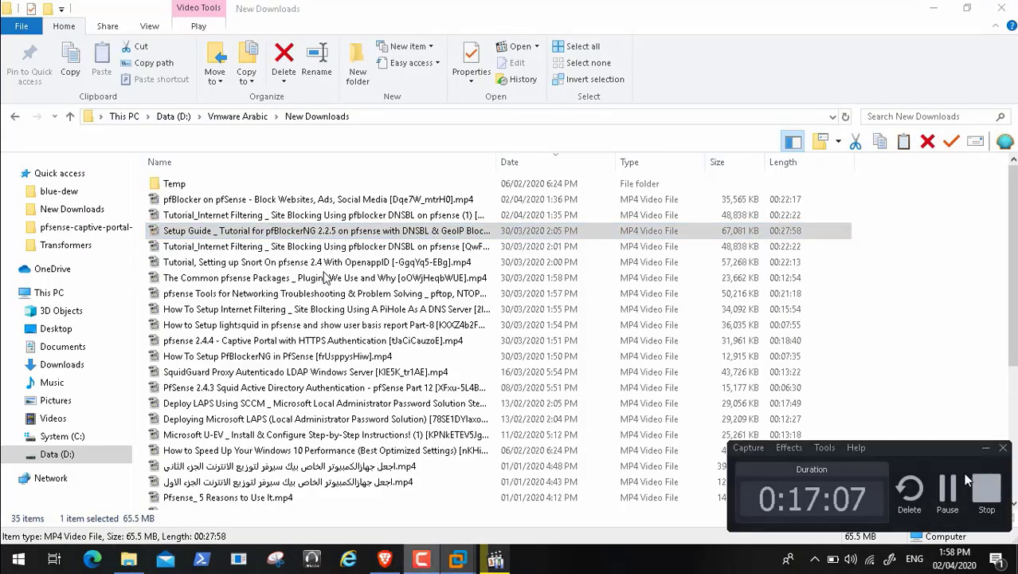
left_click(947, 482)
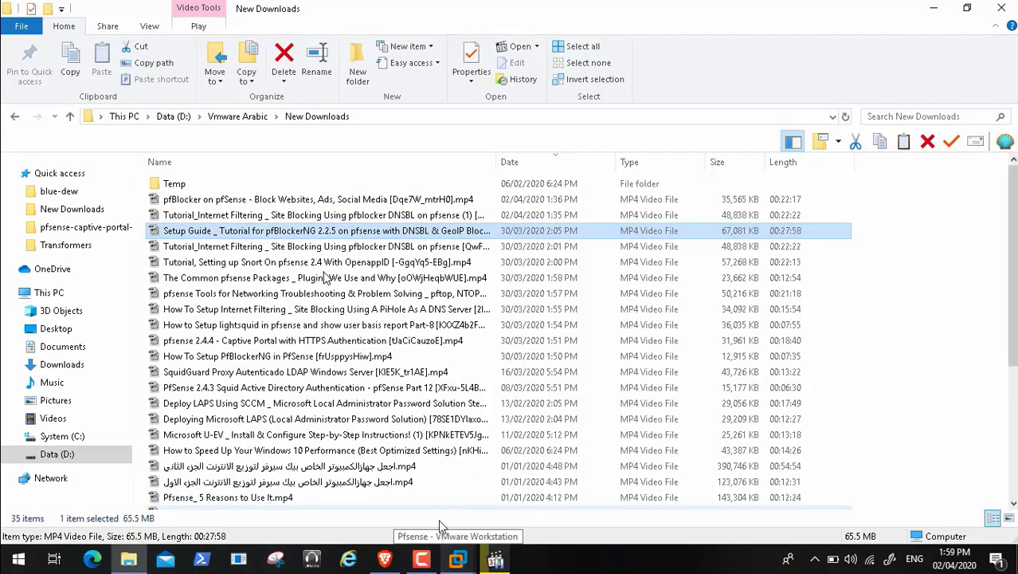
left_click(388, 560)
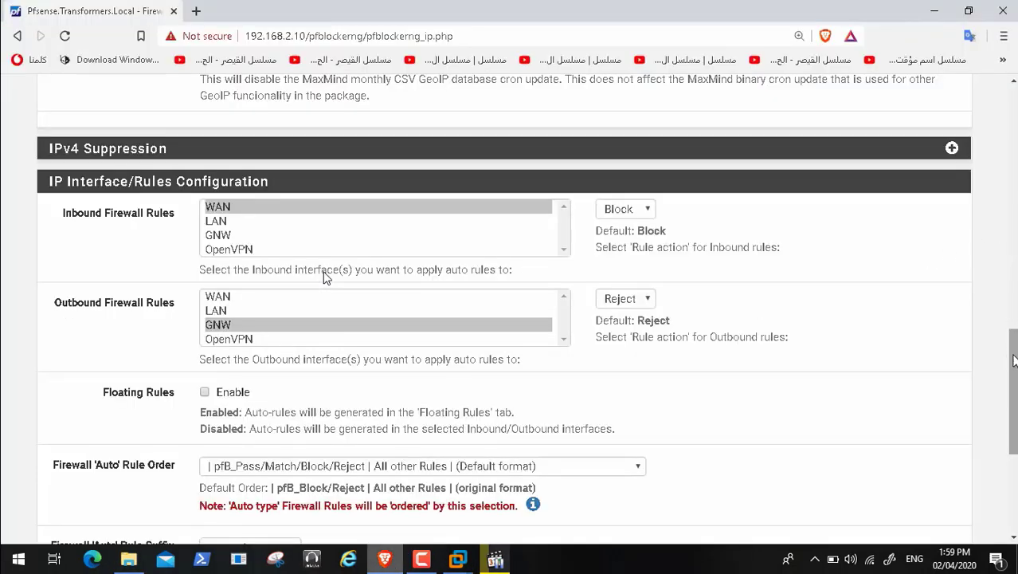
Step: Enable Floating Rules and Kill States, then save the IP settings
left_click(205, 393)
left_click_drag(1014, 404, 1013, 455)
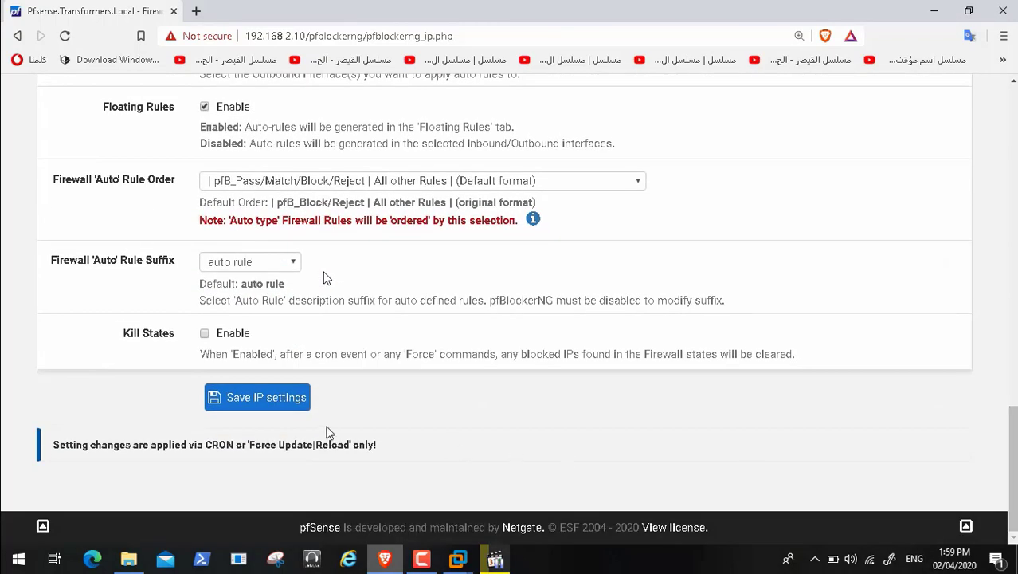
left_click(232, 405)
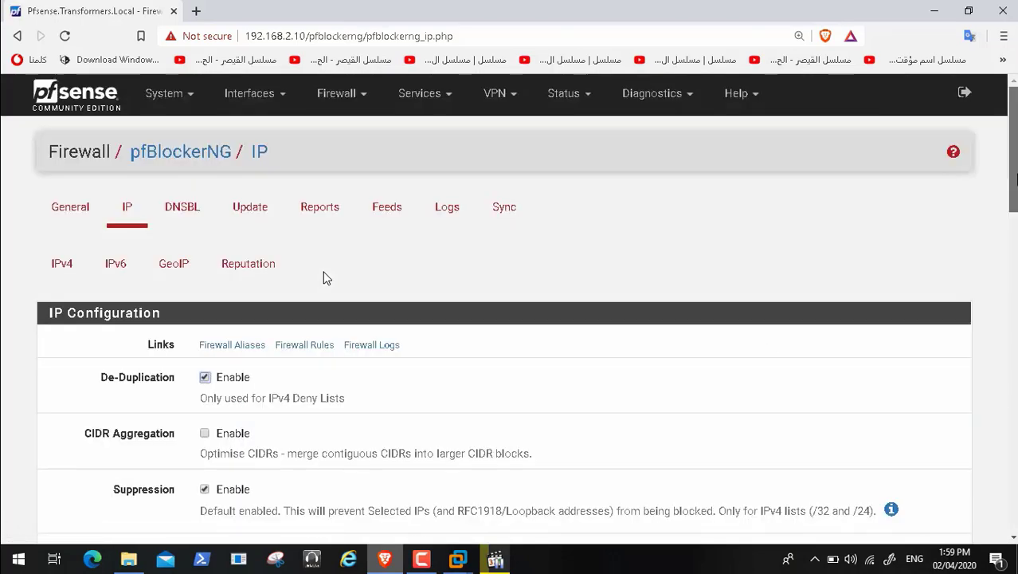
scroll(326, 277, "down", 20)
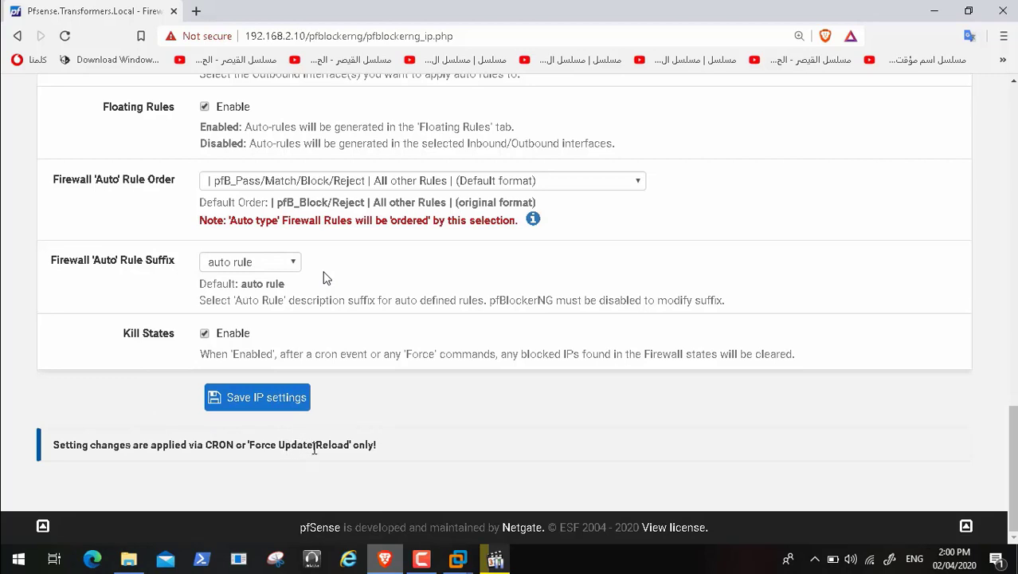
left_click(285, 398)
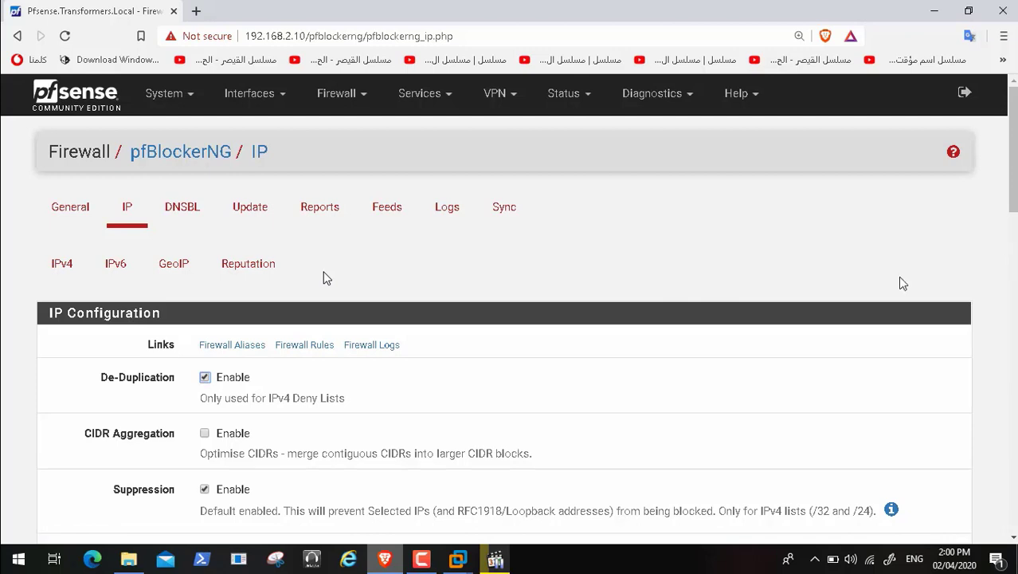
left_click(422, 560)
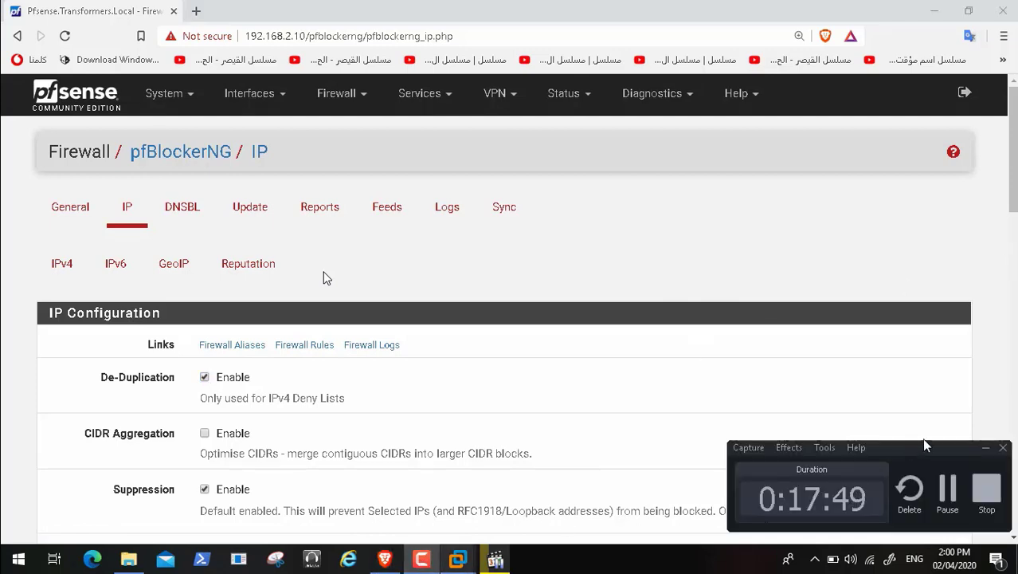
Step: On the pfBlockerNG Update page, select the Reload option with All
left_click(952, 492)
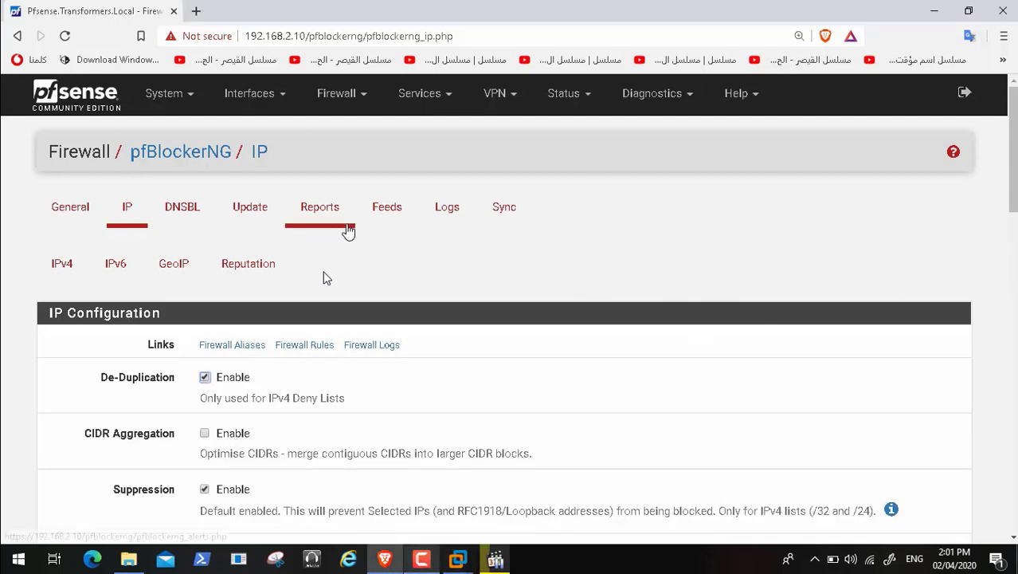
left_click(251, 215)
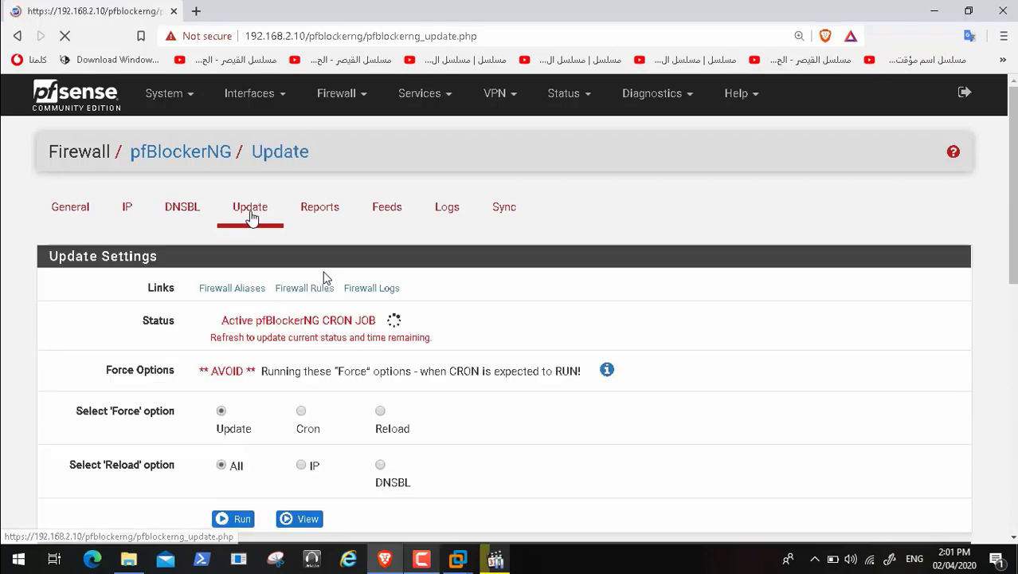
left_click(381, 412)
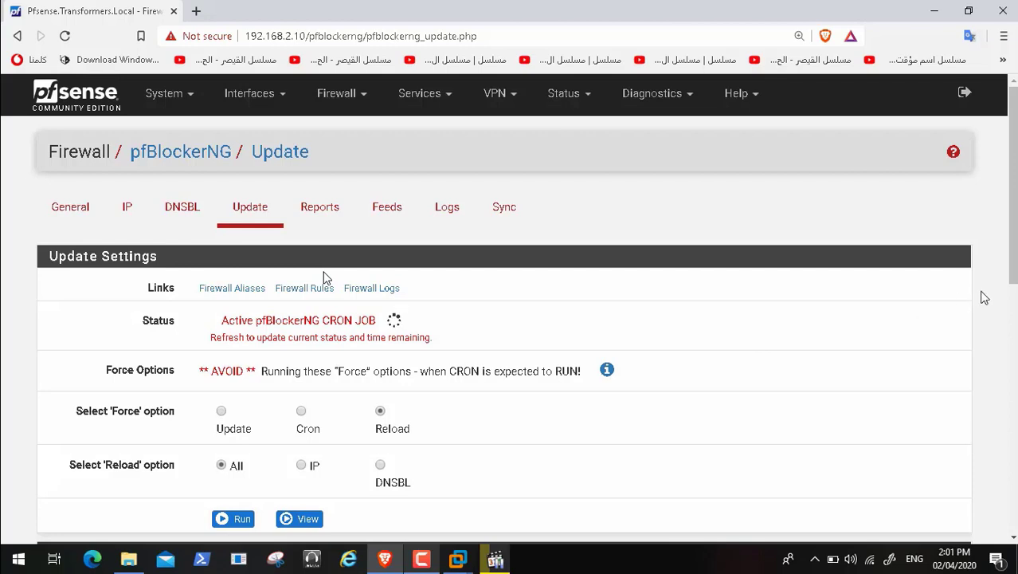
left_click_drag(1013, 262, 1013, 302)
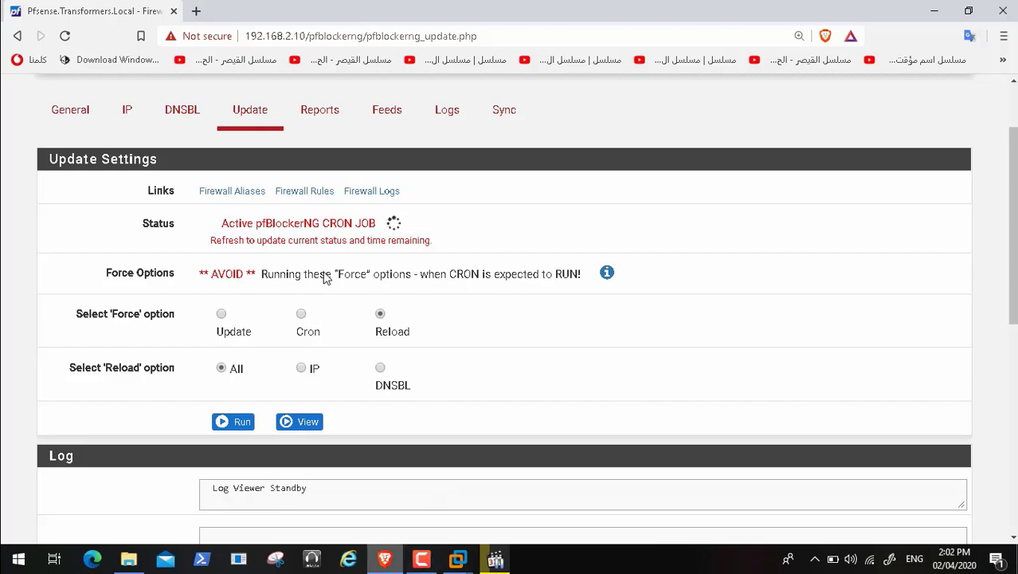
Step: Return the browser to the pfBlockerNG IP settings page
left_click(420, 561)
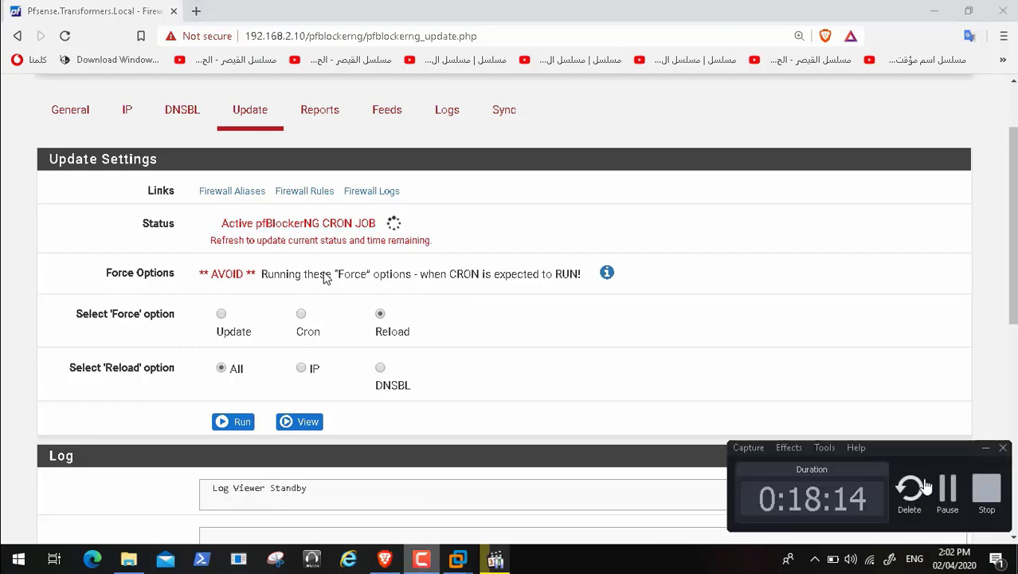
left_click(944, 489)
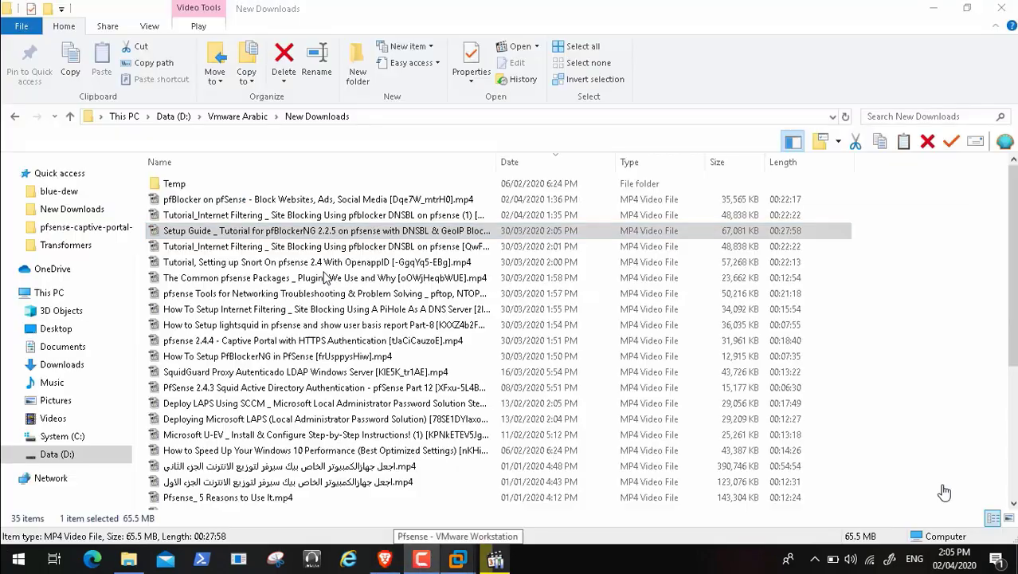
left_click(933, 8)
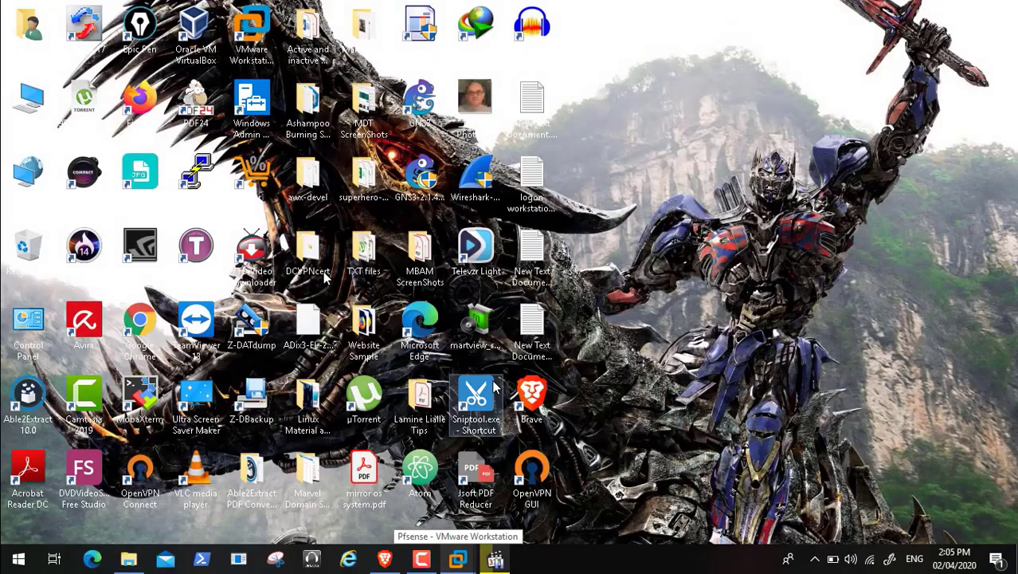
left_click(389, 561)
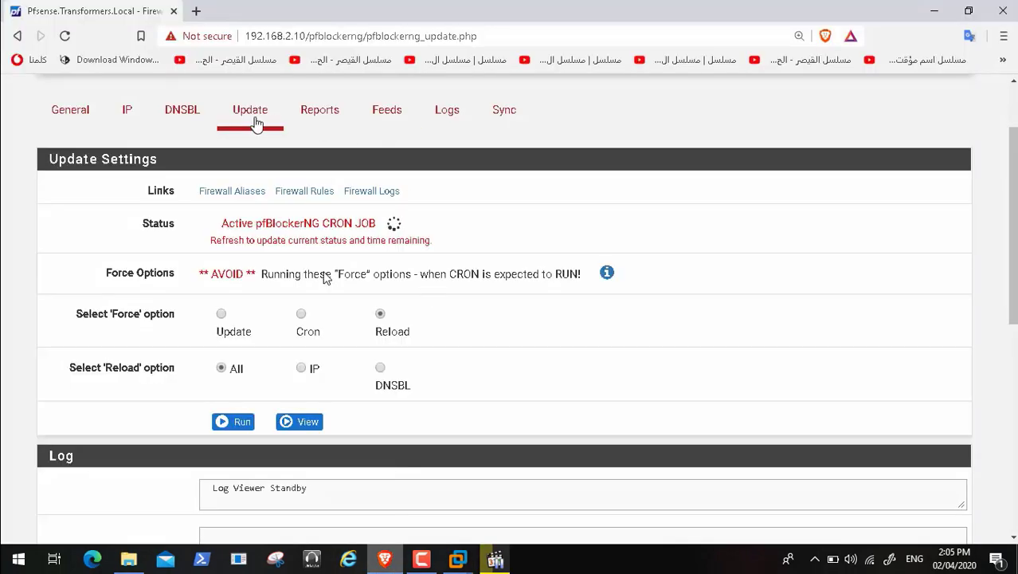
left_click(128, 112)
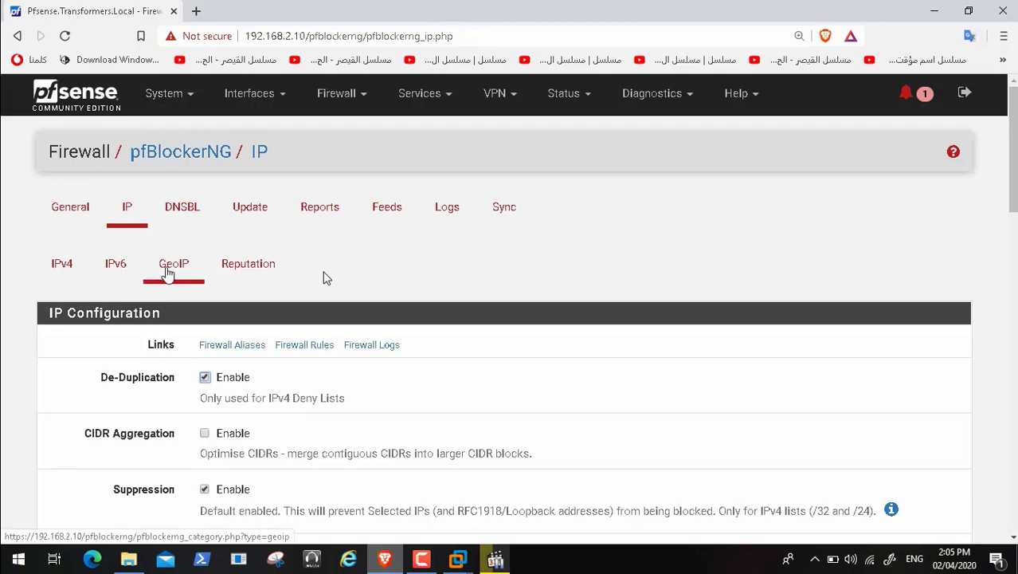
Step: Open the GeoIP tab and scroll through the GeoIP Summary region table
left_click(168, 273)
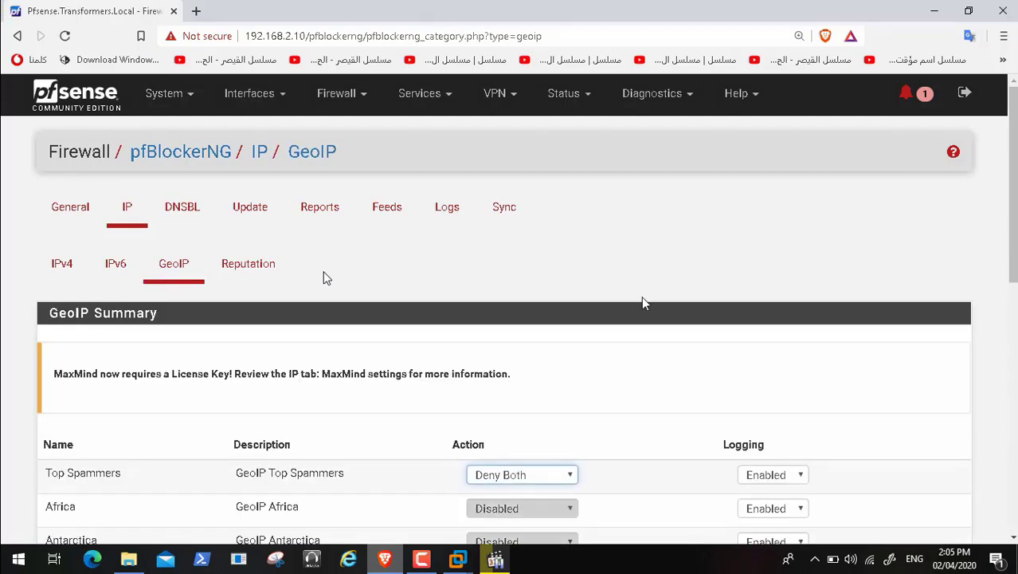
scroll(325, 277, "down", 2)
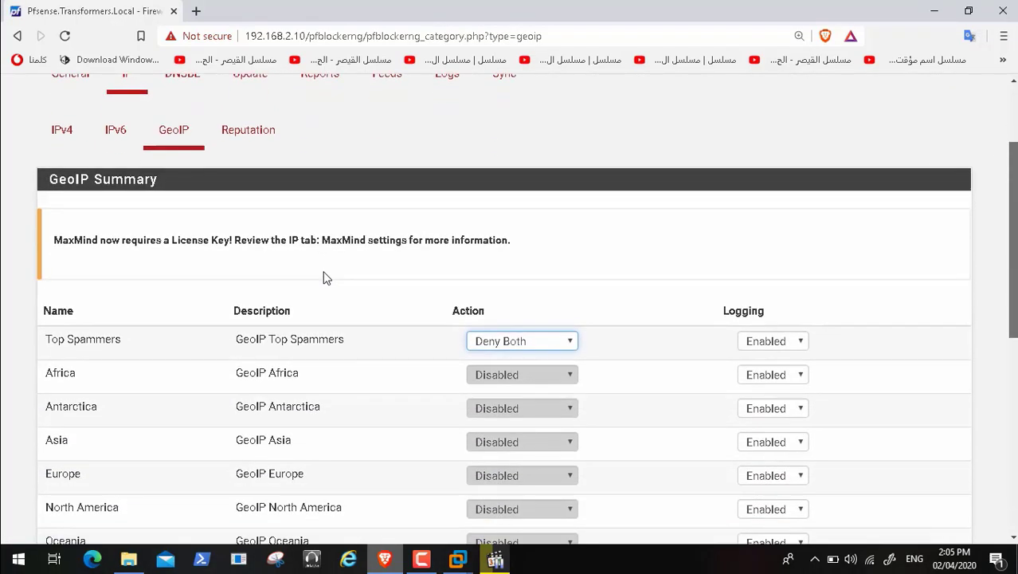
scroll(326, 277, "down", 1)
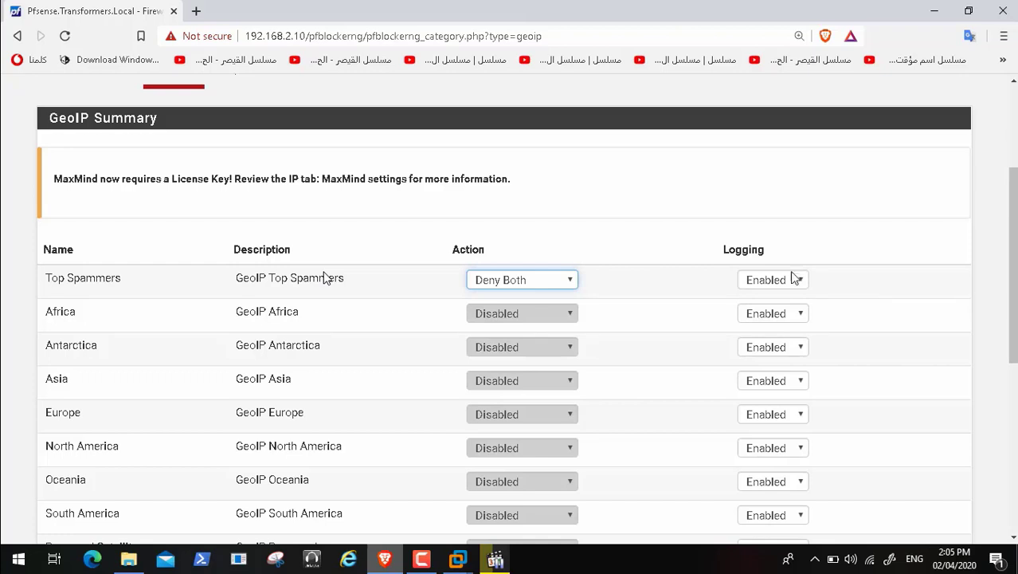
Step: Seek the tutorial video to the MaxMind GeoIP settings part
mouse_move(313, 551)
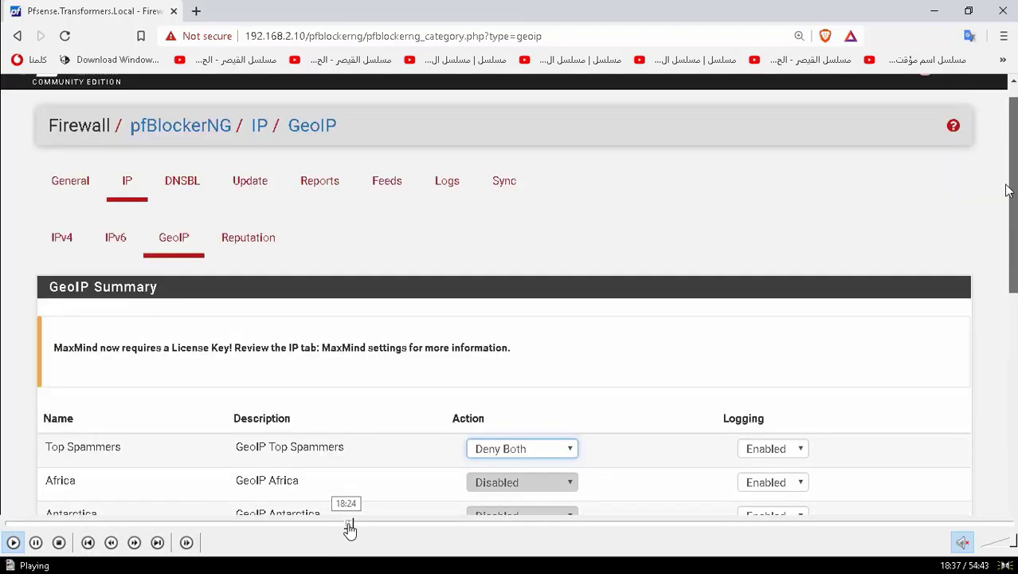
left_click(353, 524)
left_click(362, 526)
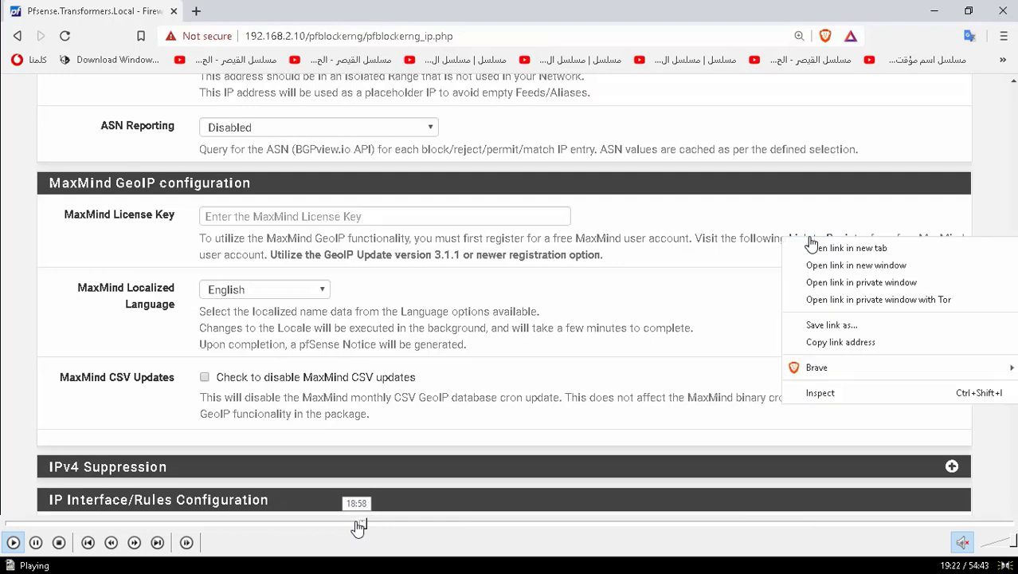
left_click(359, 525)
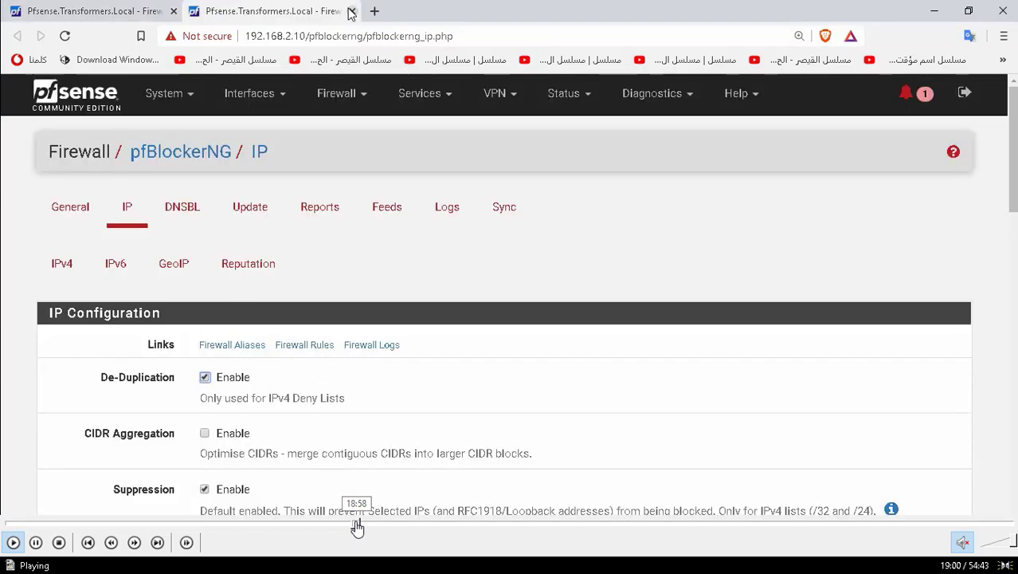
left_click(361, 526)
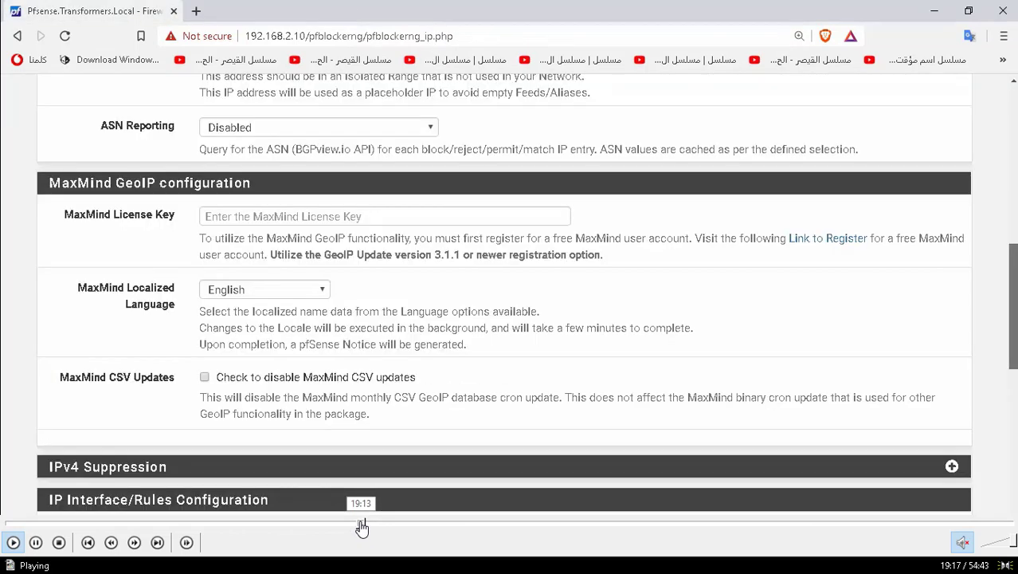
left_click(357, 526)
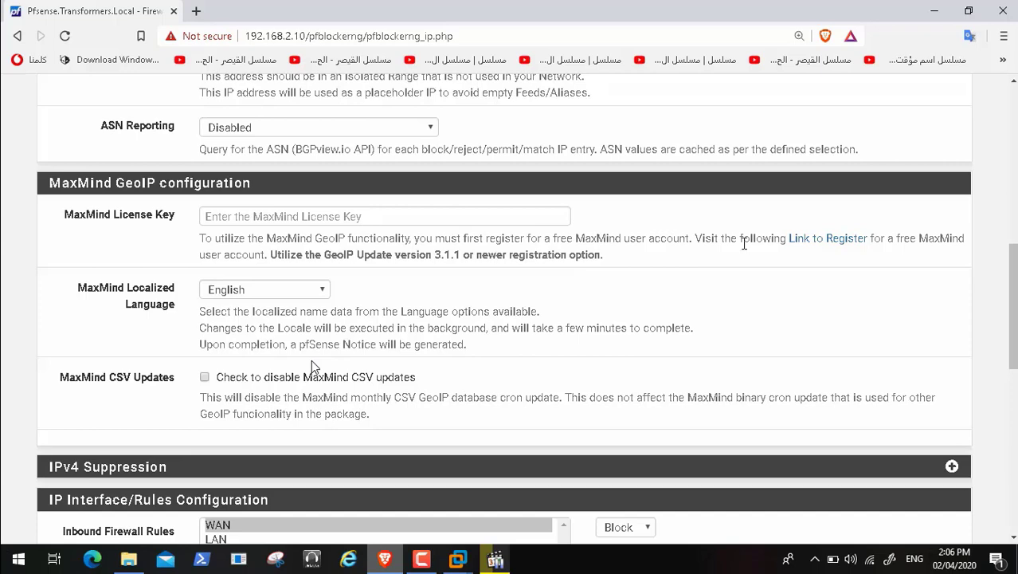
Step: Open MaxMind's 'Link to Register' in a new tab and switch to it
right_click(811, 241)
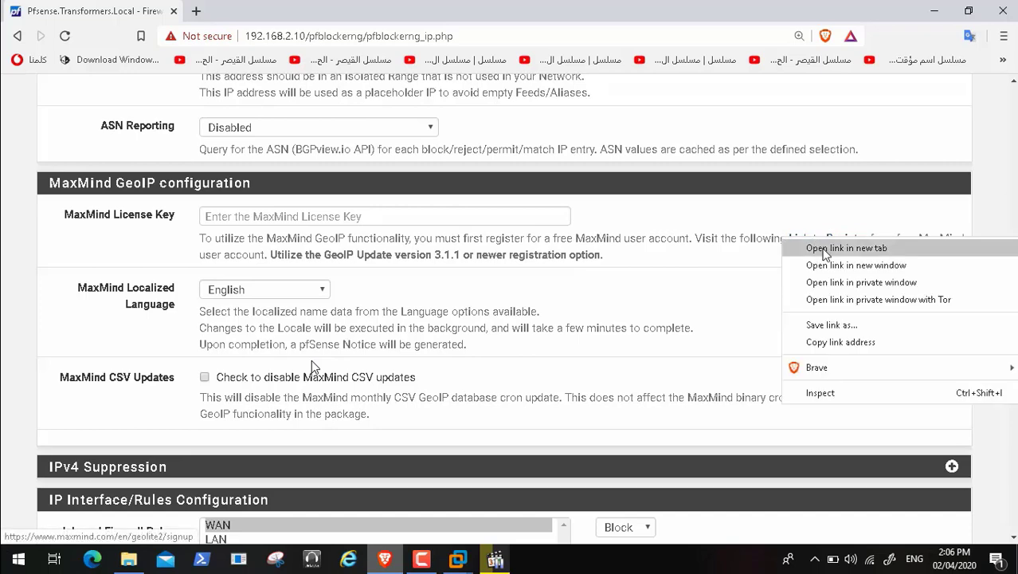
left_click(846, 248)
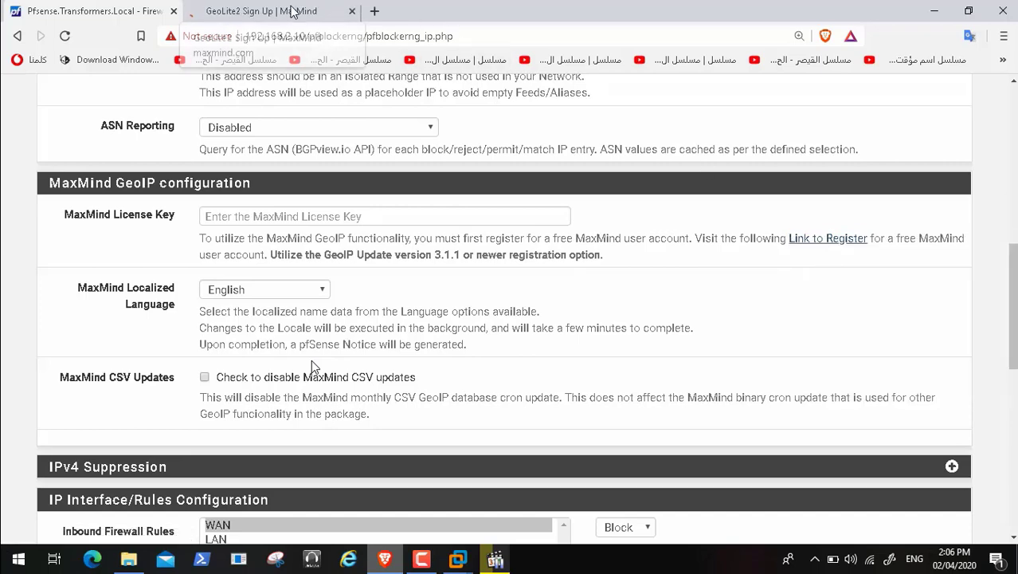
left_click(292, 11)
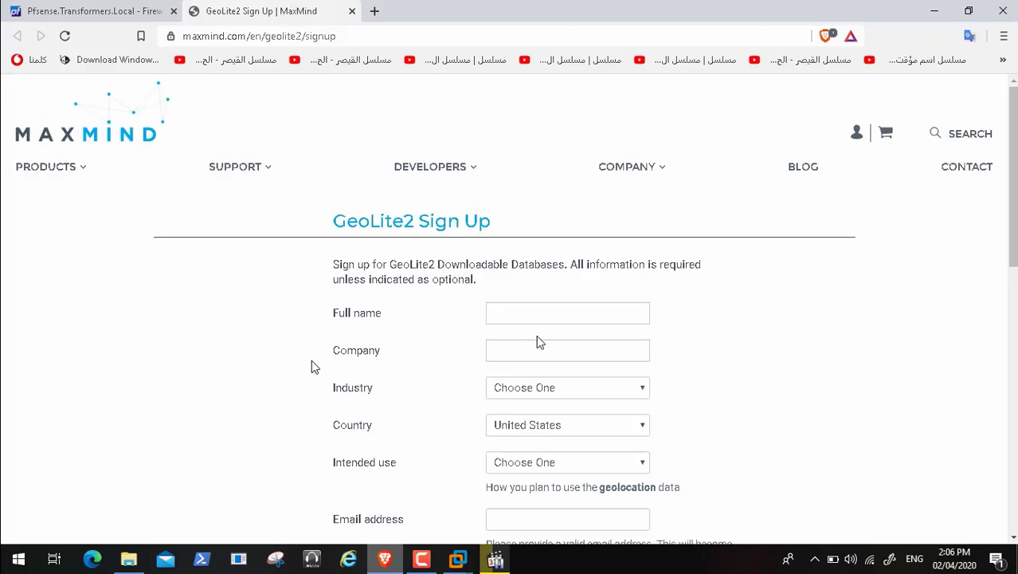
Step: Enter the full name on the GeoLite2 sign-up form and clear the company field
left_click(500, 312)
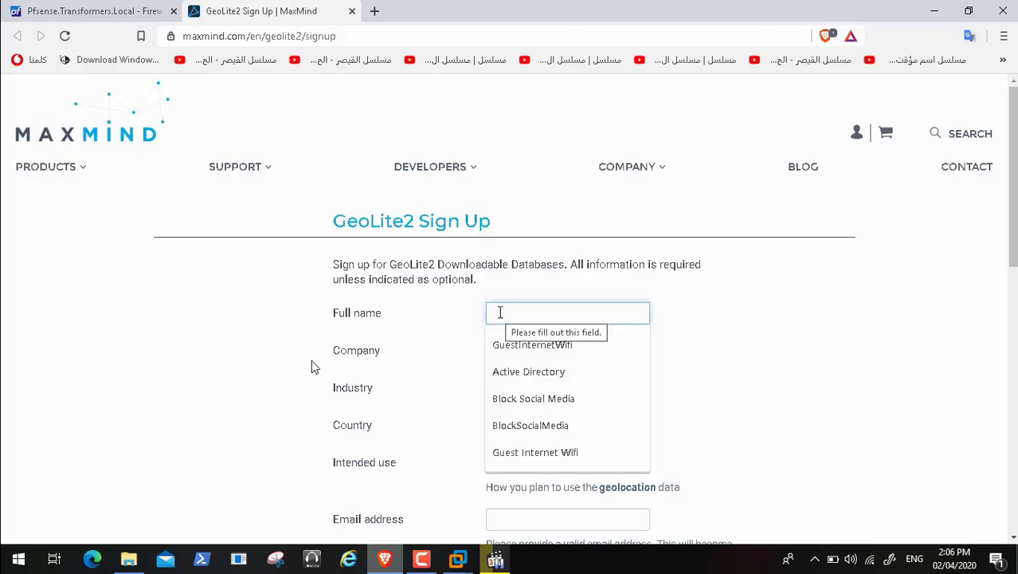
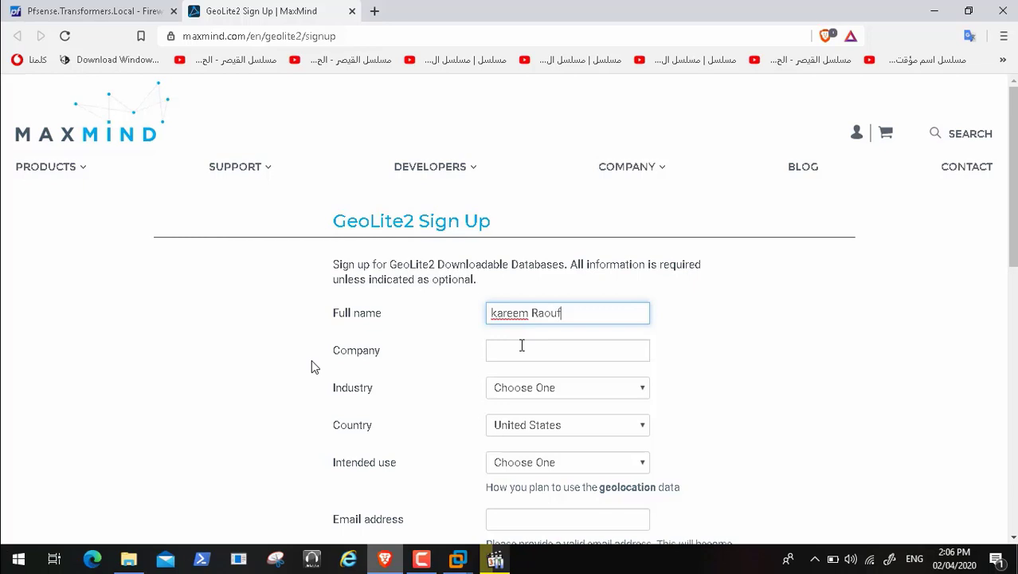
left_click(522, 349)
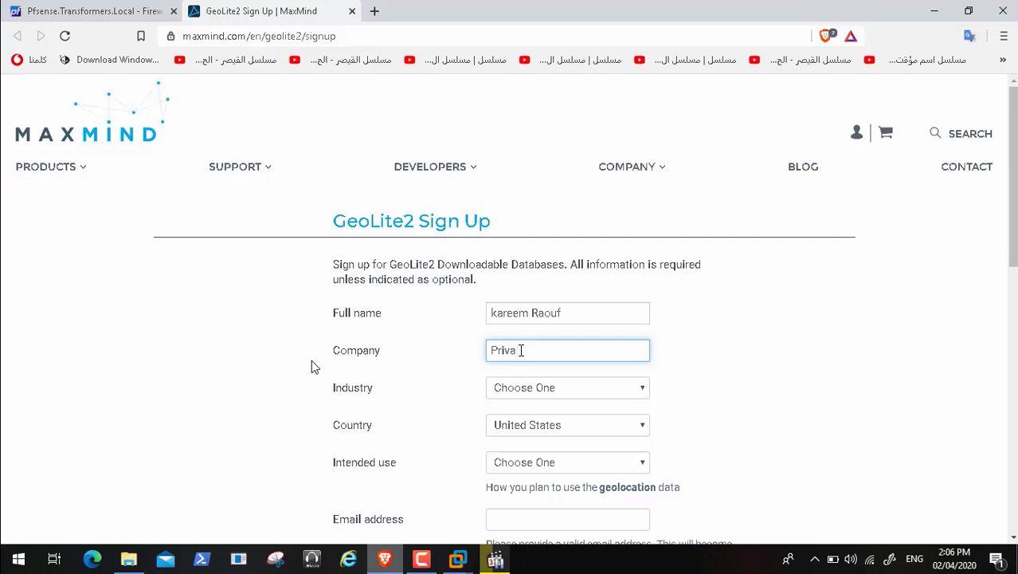
key("BackSpace")
key("BackSpace")
key("BackSpace")
key("BackSpace")
key("BackSpace")
Step: Set Industry to Information Technology and Country to Egypt
left_click(561, 392)
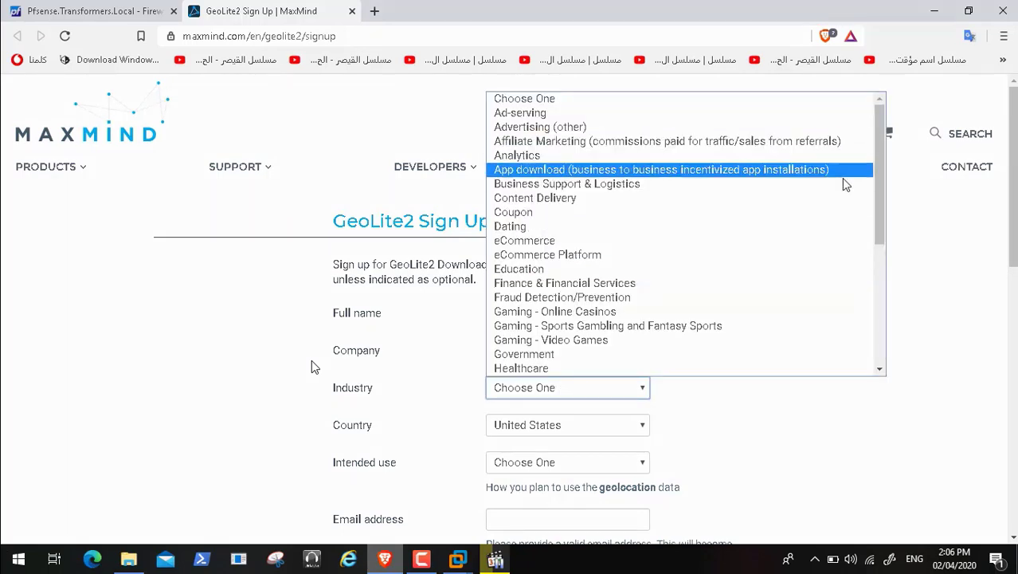
left_click_drag(883, 195, 888, 280)
left_click(648, 238)
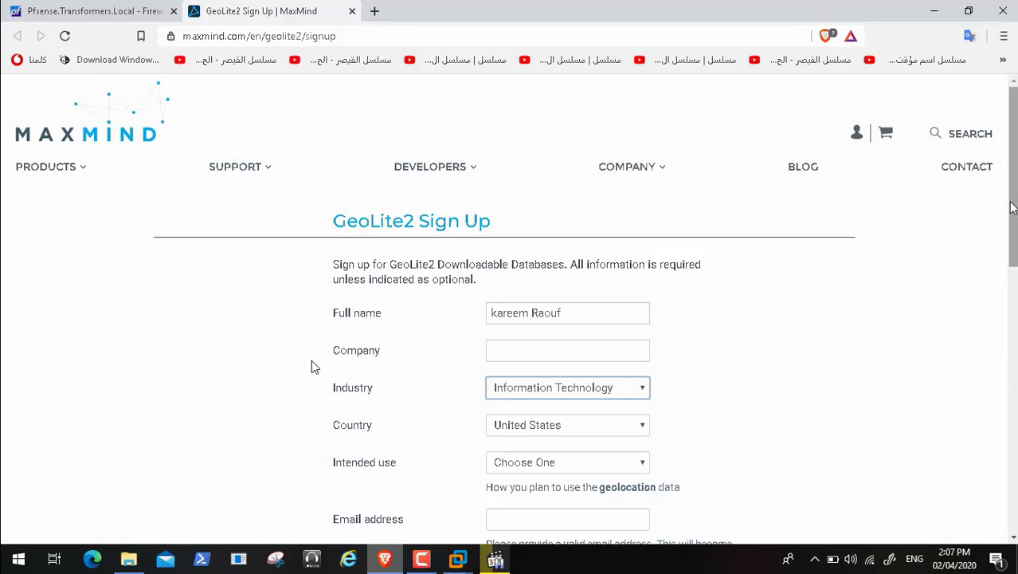
scroll(1010, 219, "down", 1)
left_click(637, 327)
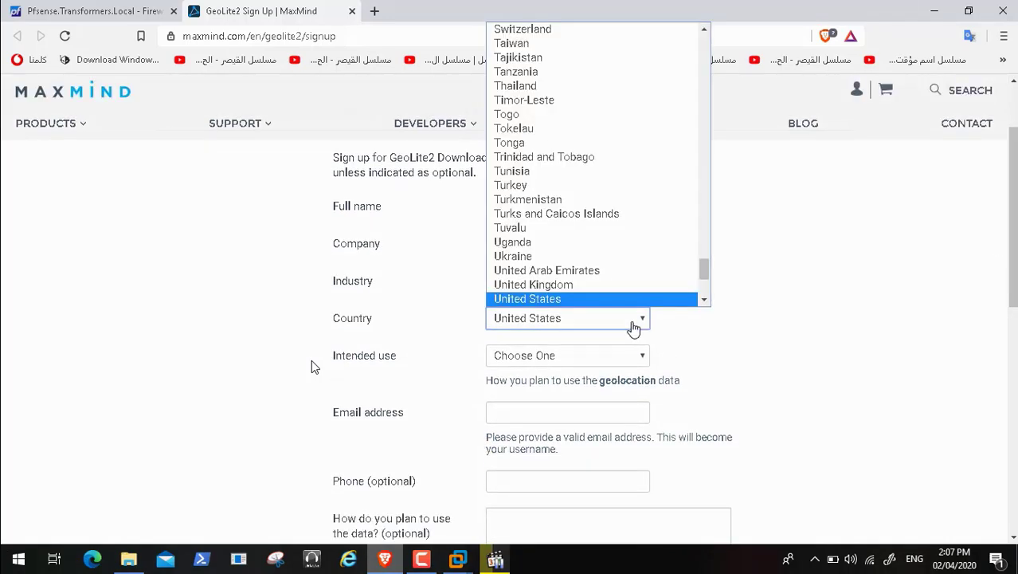
left_click_drag(699, 264, 708, 111)
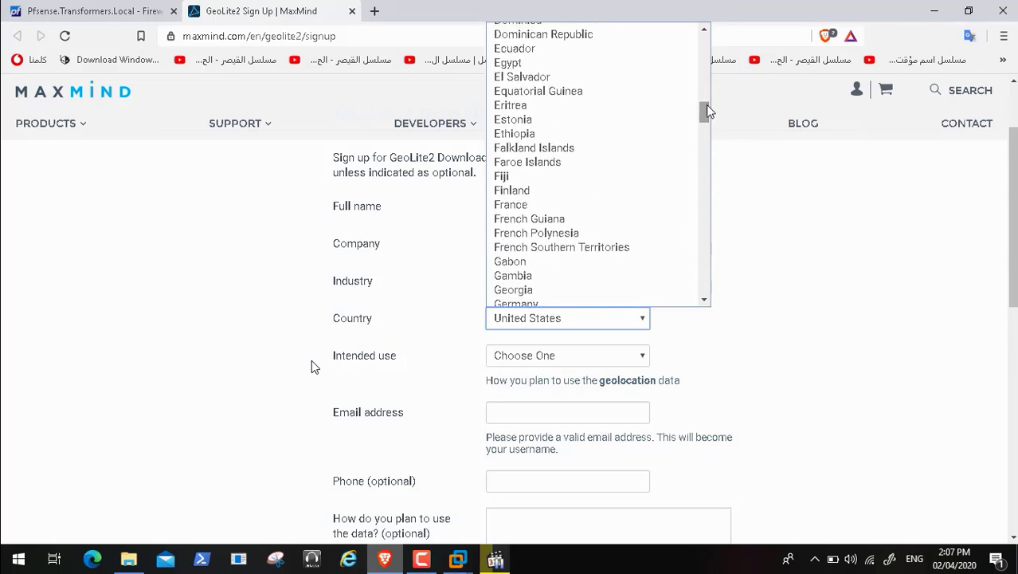
left_click(609, 63)
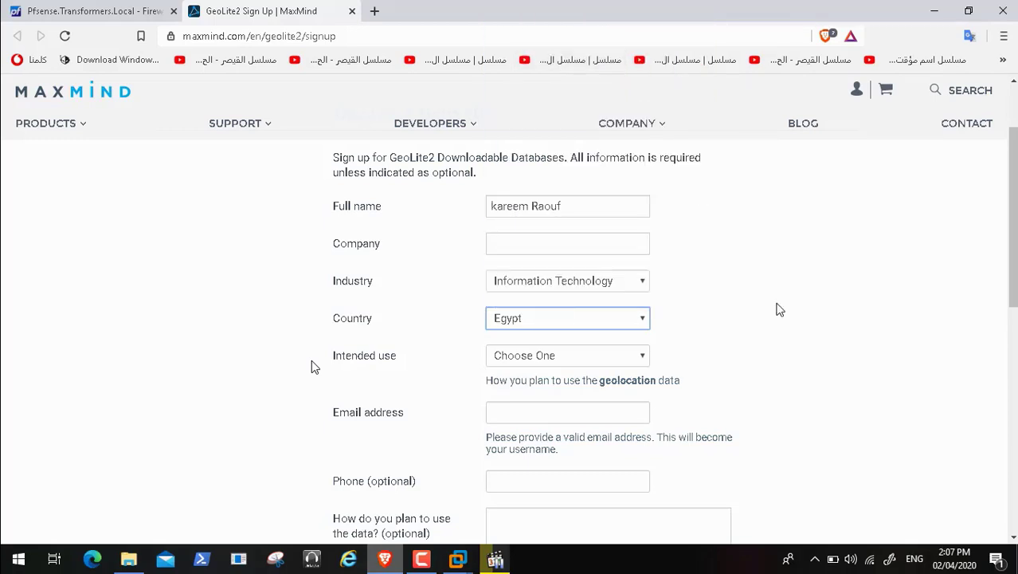
Step: Set Intended use to Internet security and fill in the e-mail address from the suggestion
left_click(593, 363)
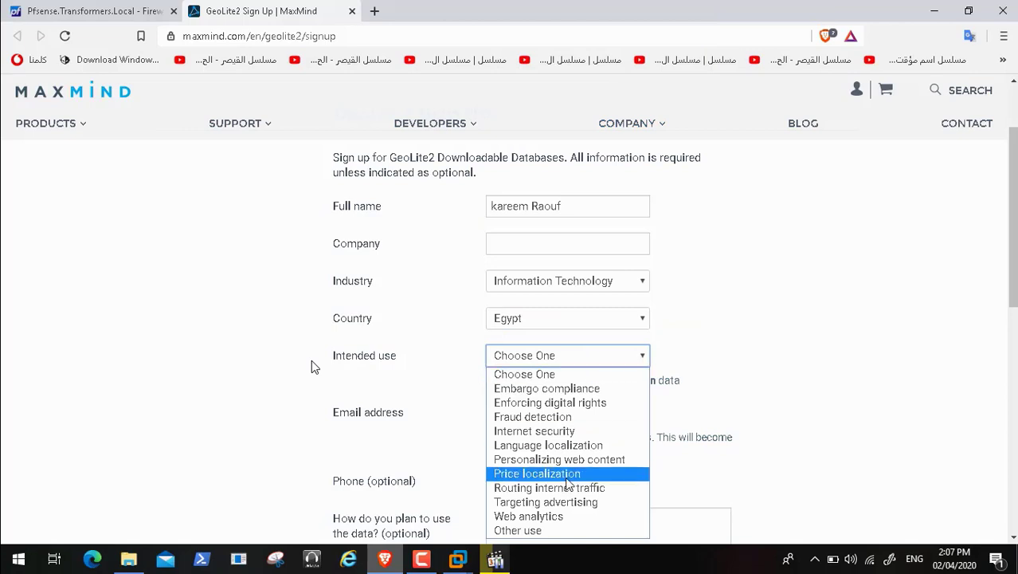
left_click(615, 431)
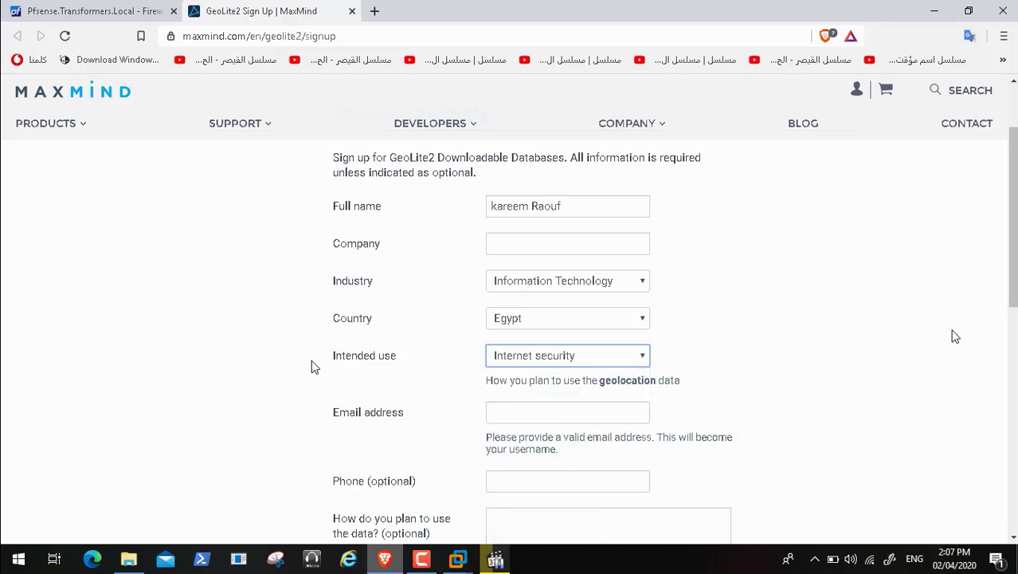
left_click(541, 412)
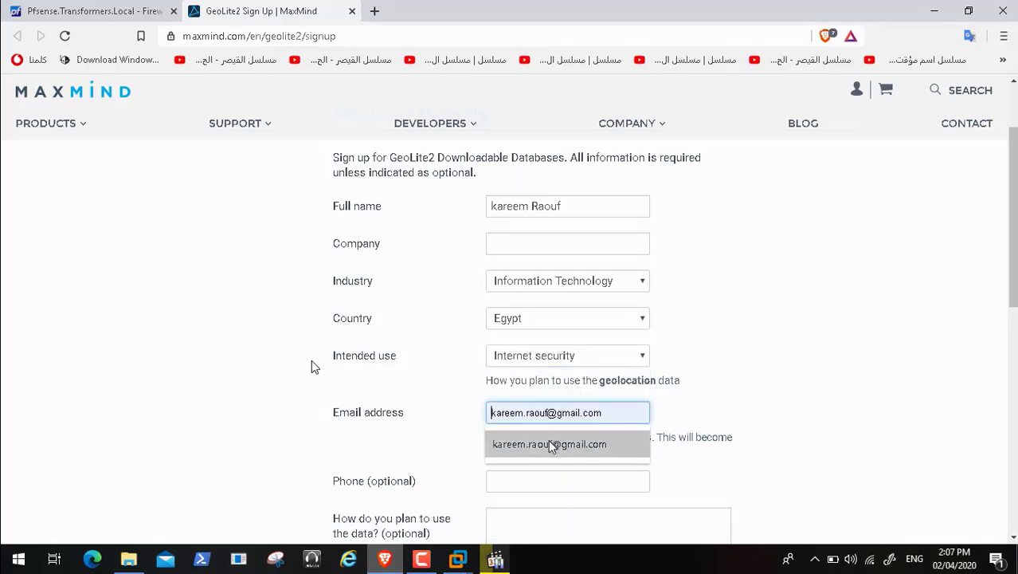
left_click(548, 439)
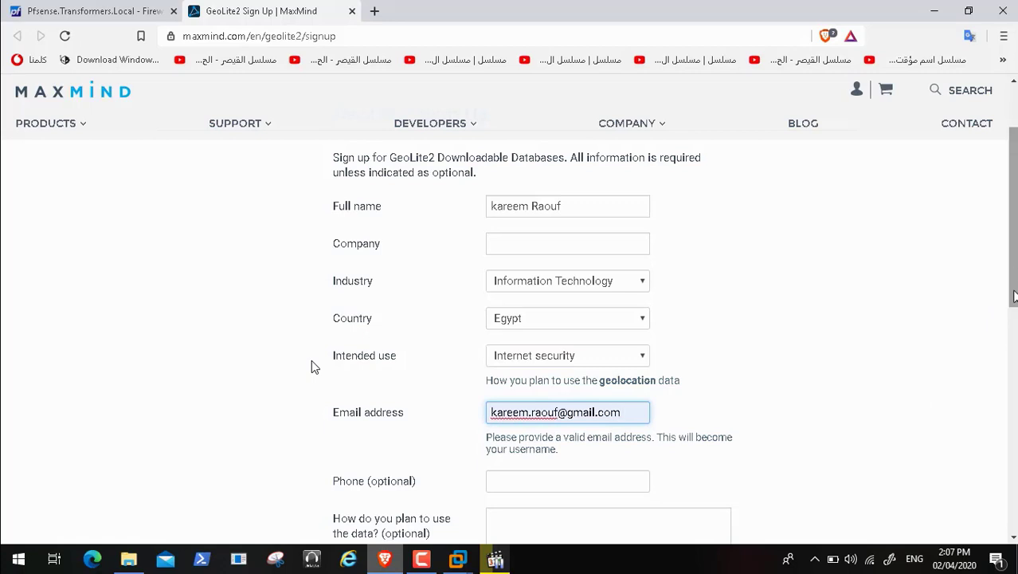
Step: Accept the GeoLite2 license agreement and submit the sign-up form
scroll(313, 367, "down", 3)
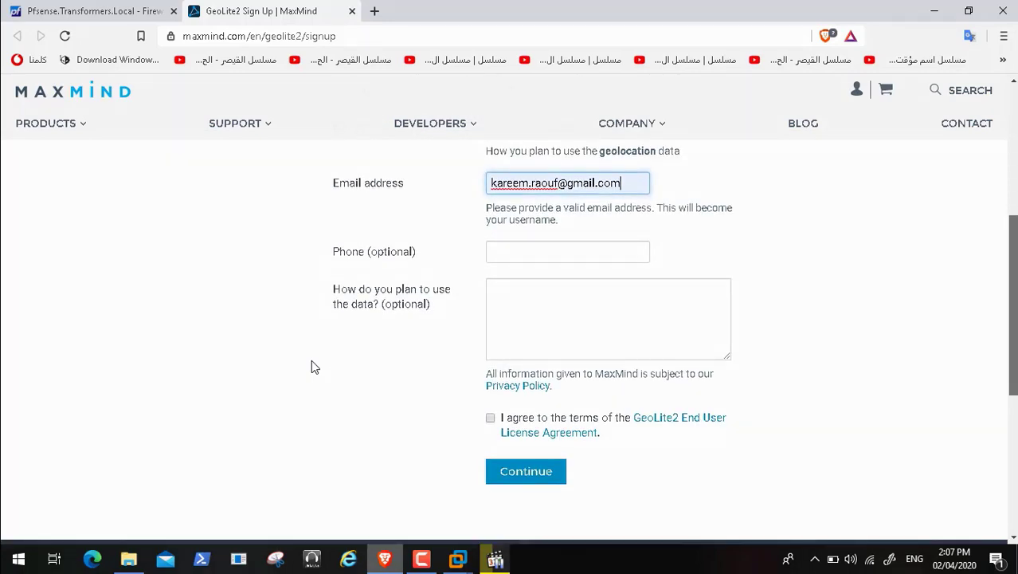
scroll(313, 366, "down", 1)
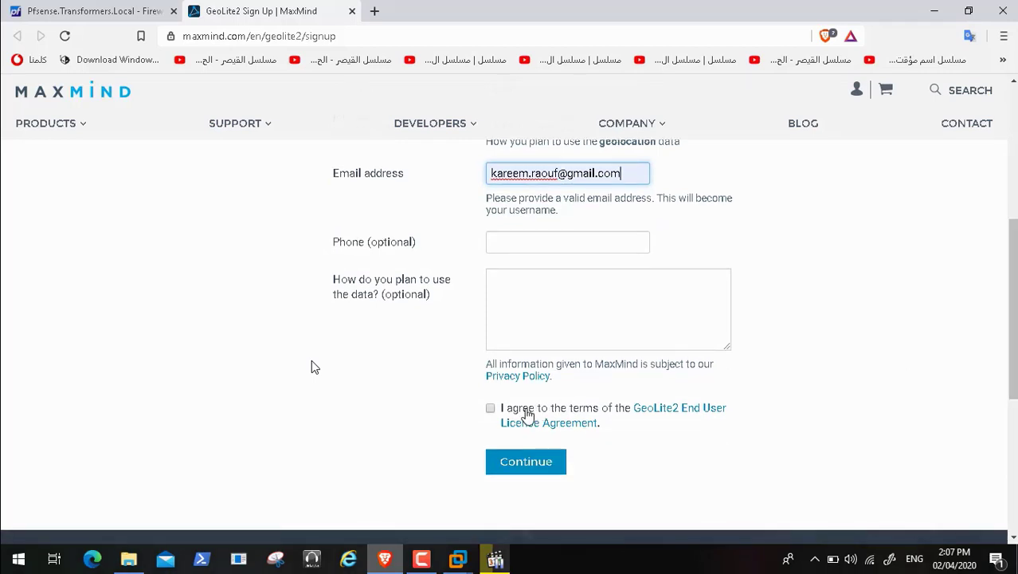
left_click(498, 416)
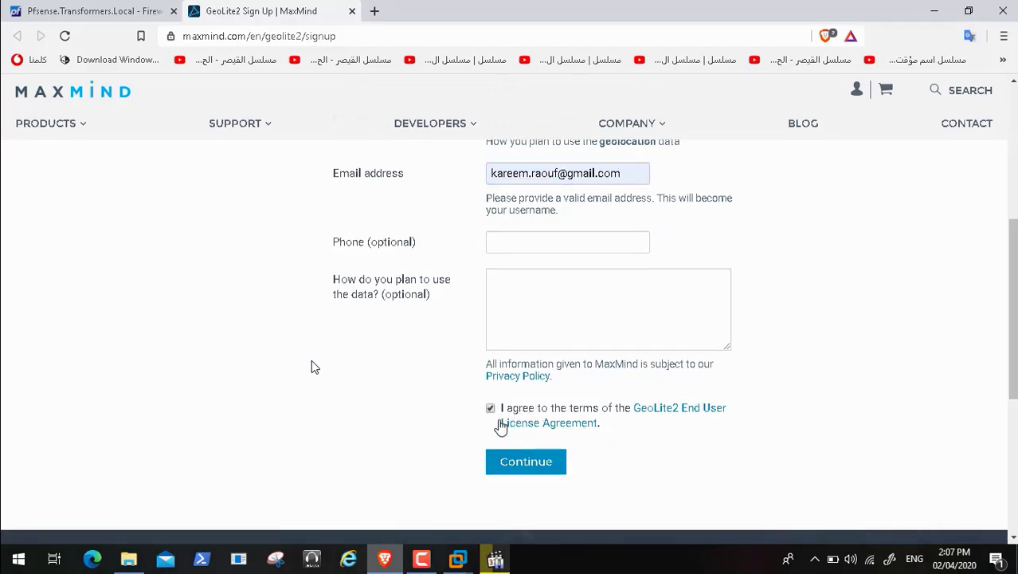
left_click(527, 462)
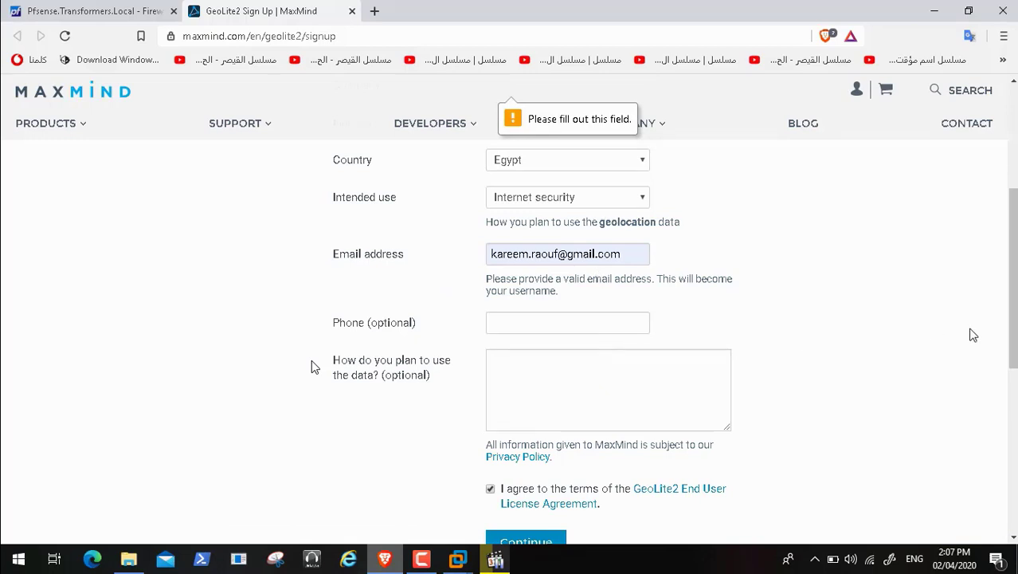
left_click_drag(1009, 335, 1015, 204)
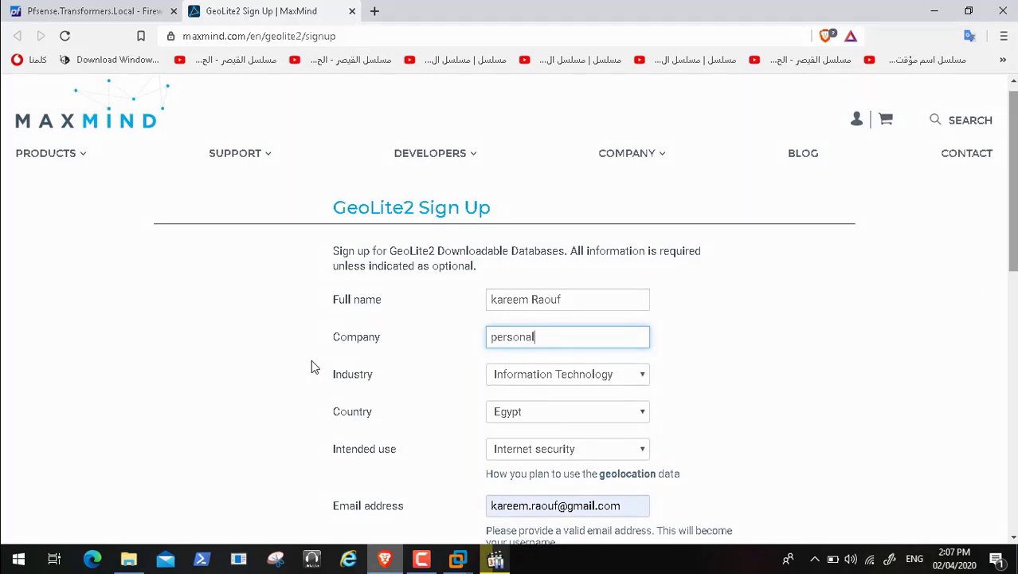
left_click_drag(1012, 258, 1012, 341)
scroll(313, 366, "down", 5)
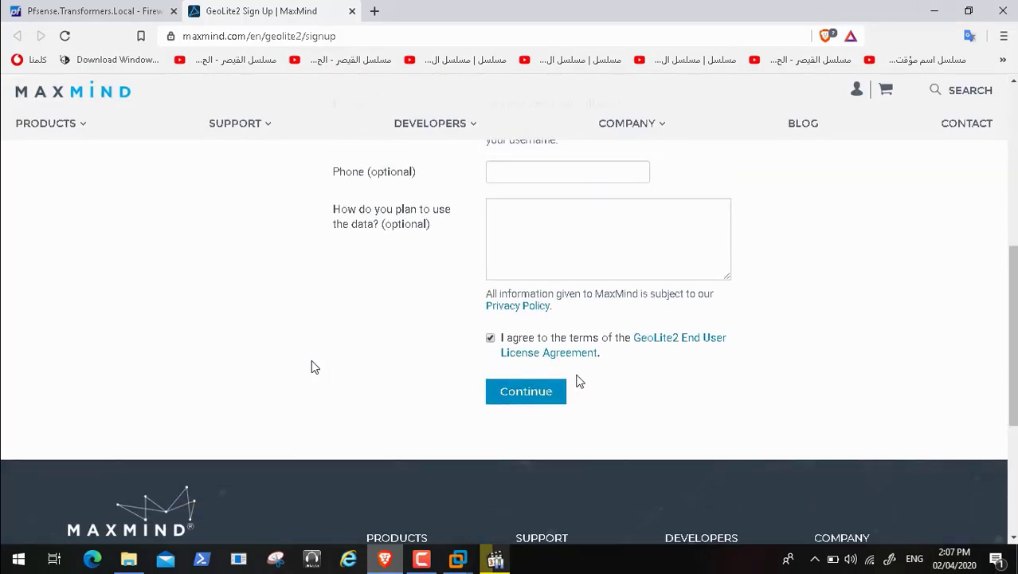
left_click(548, 396)
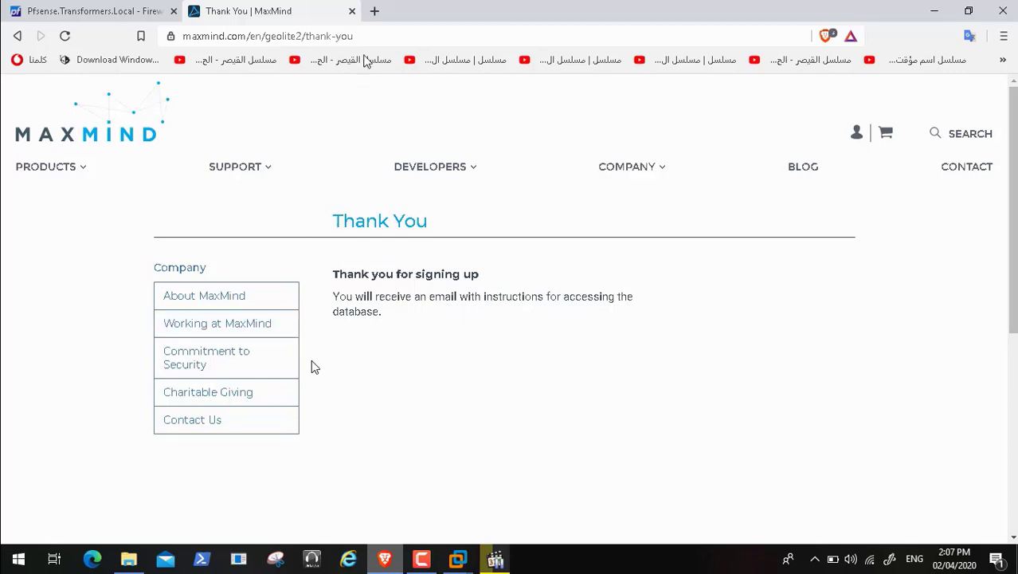
Step: Open a new browser tab and load Gmail by entering 'gmail' in the address bar
left_click(374, 12)
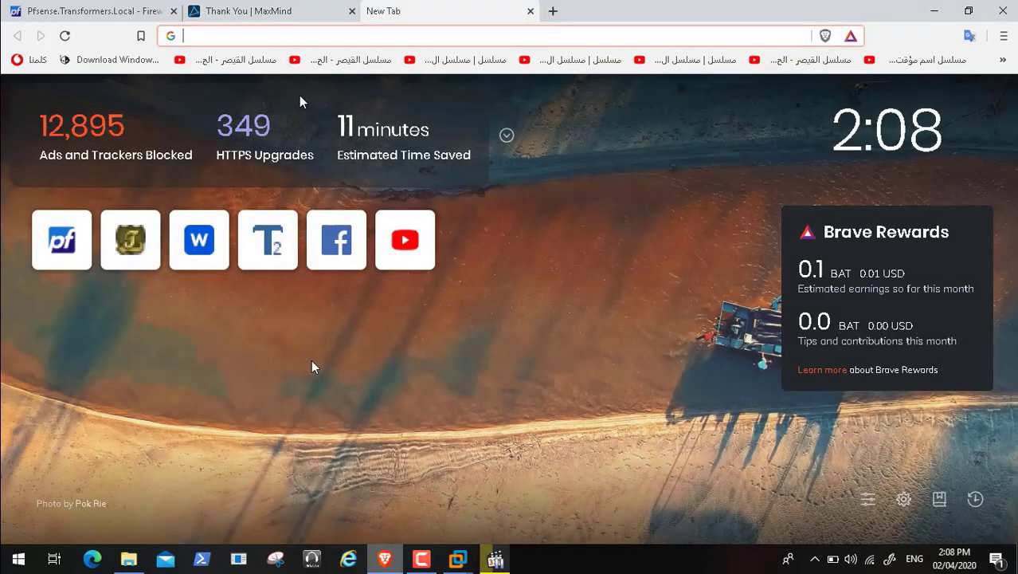
type("gmail")
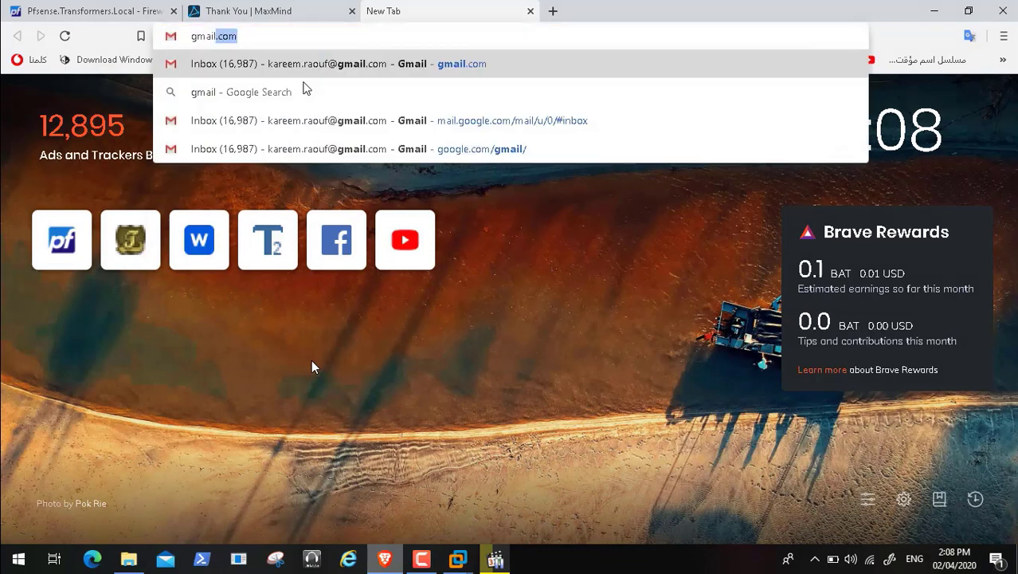
key("Return")
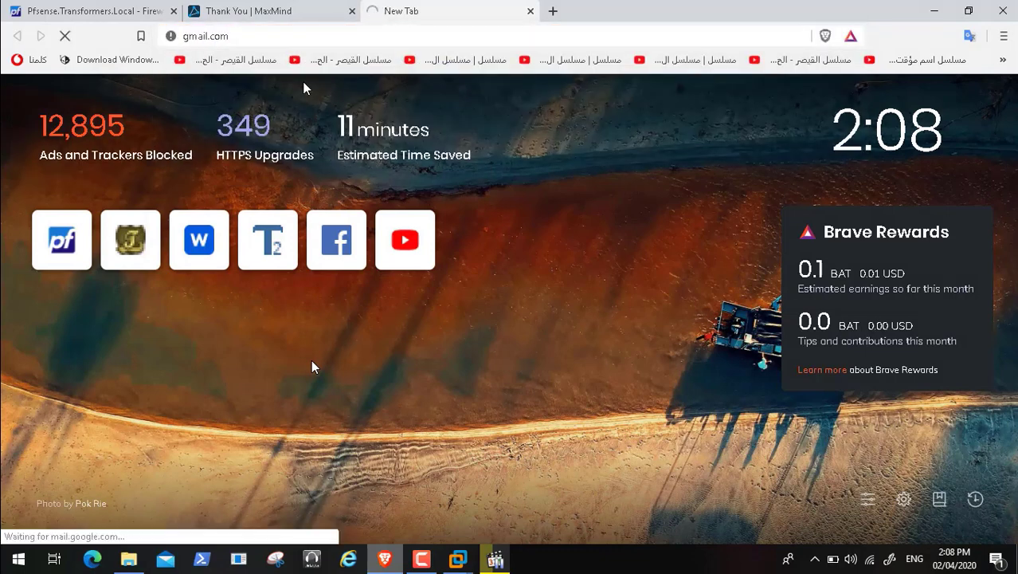
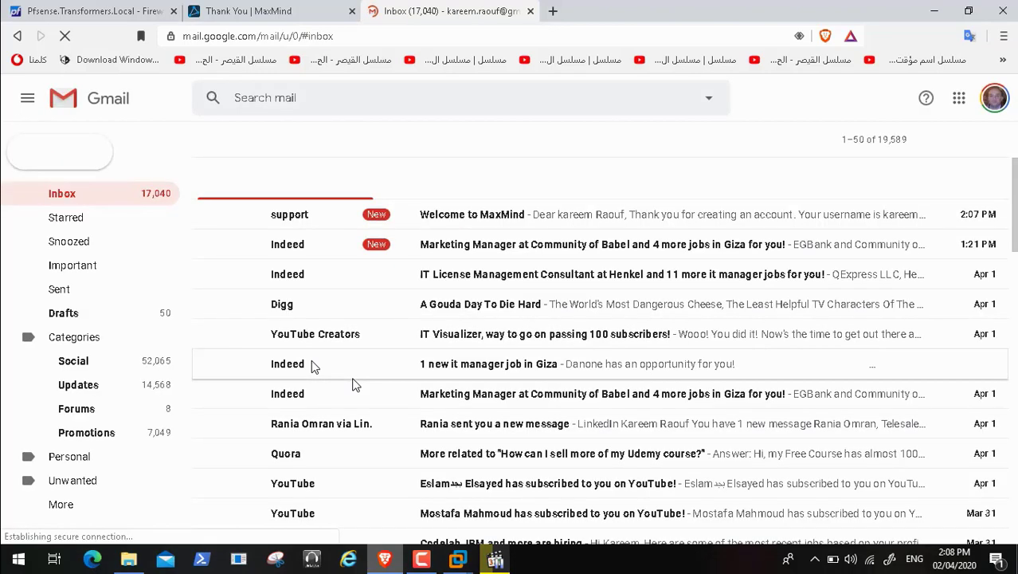
Step: Open the Welcome to MaxMind email and follow its link to the Set Password page
left_click(464, 216)
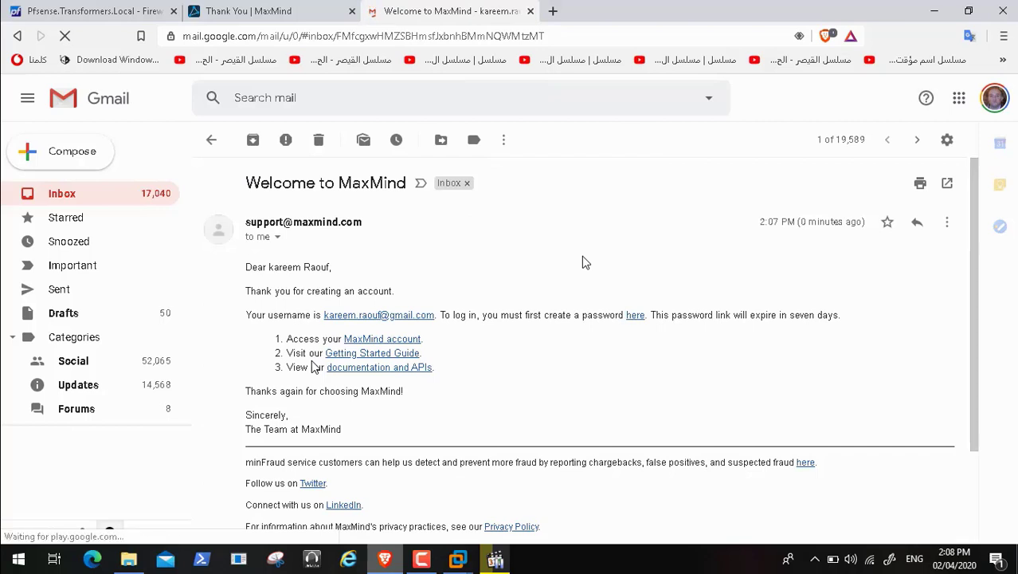
left_click(635, 317)
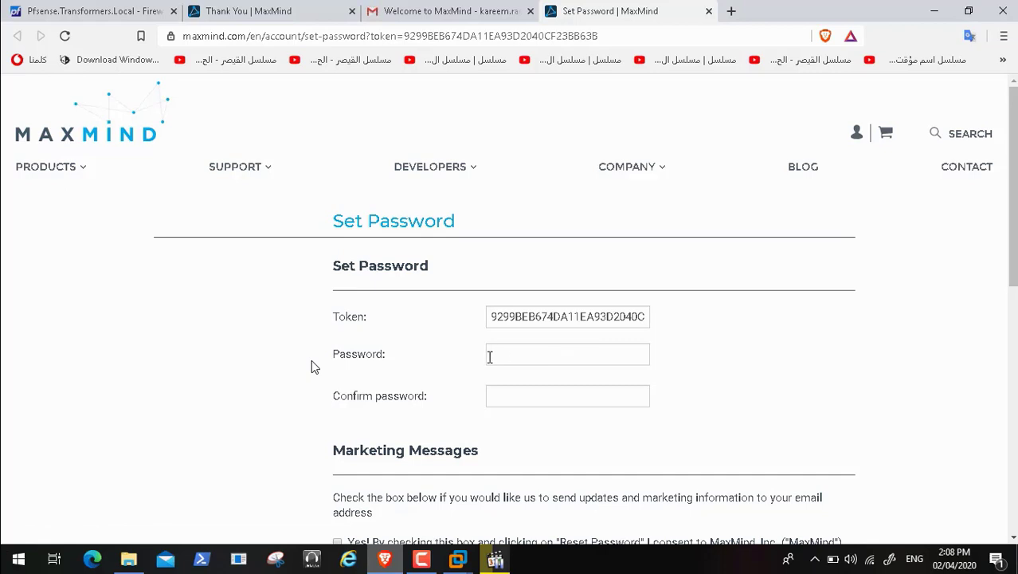
Step: Set and confirm the account password, opt in to marketing emails, submit, and save it in the browser
left_click(539, 356)
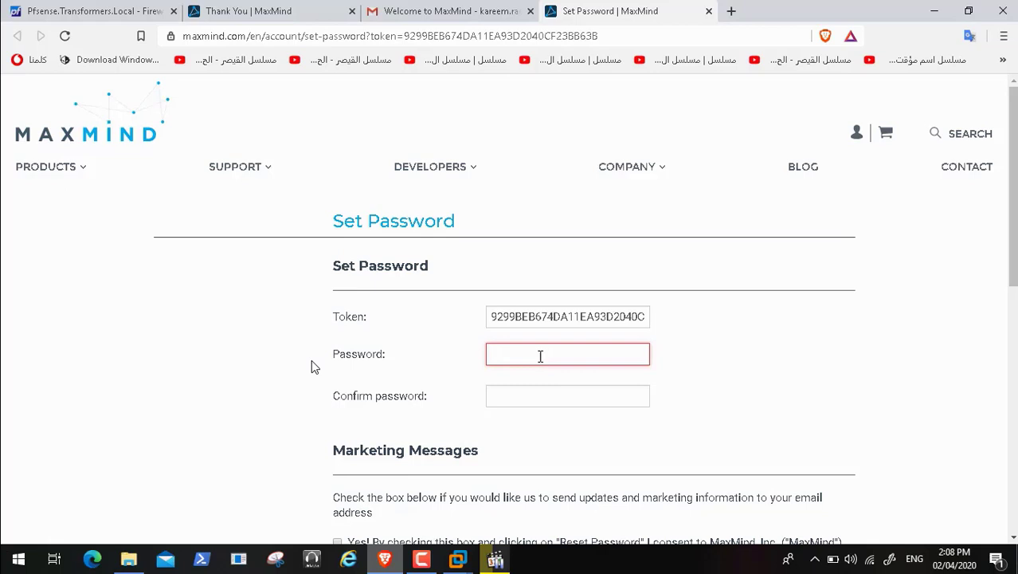
left_click(423, 558)
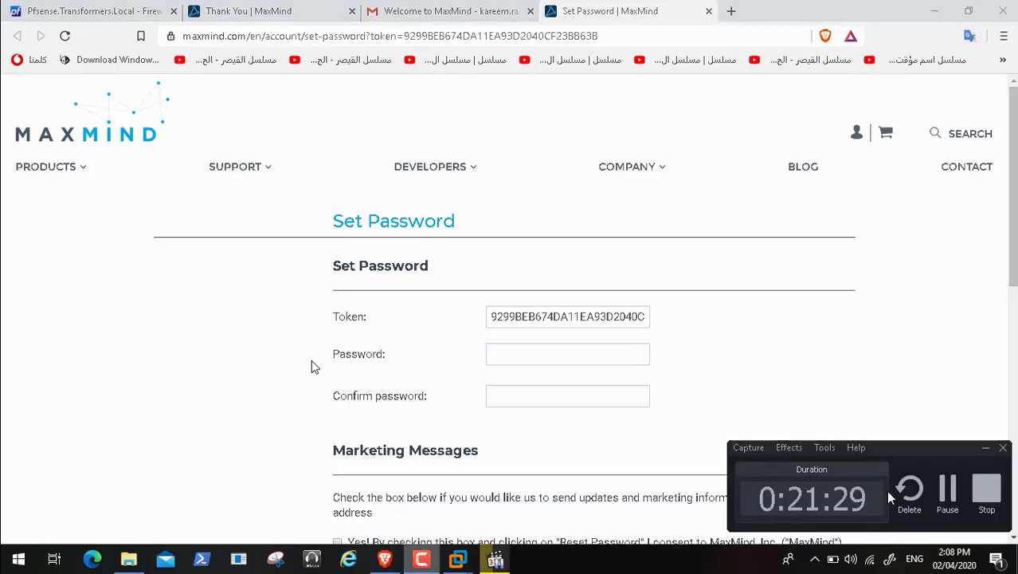
left_click(947, 488)
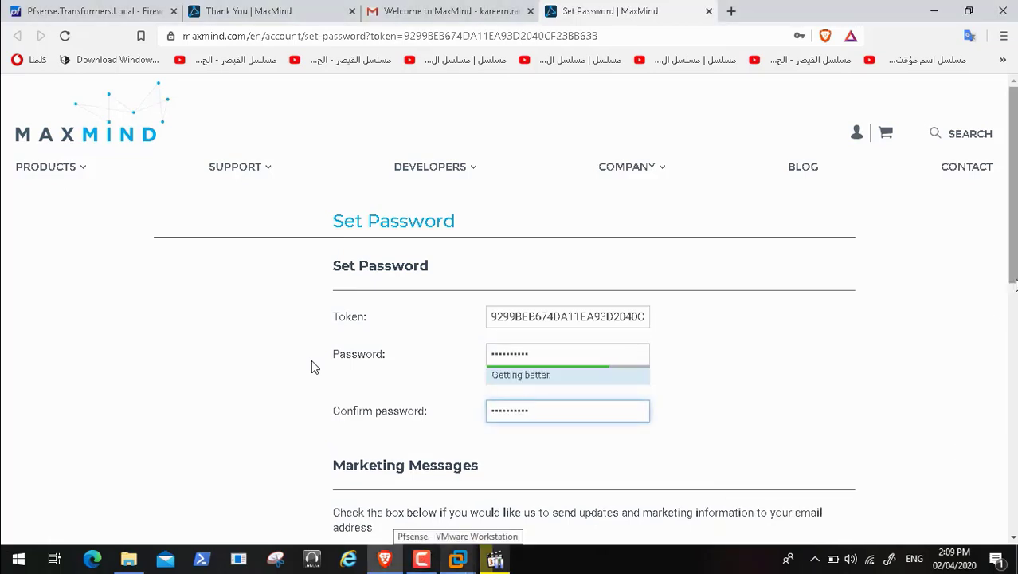
scroll(312, 367, "down", 3)
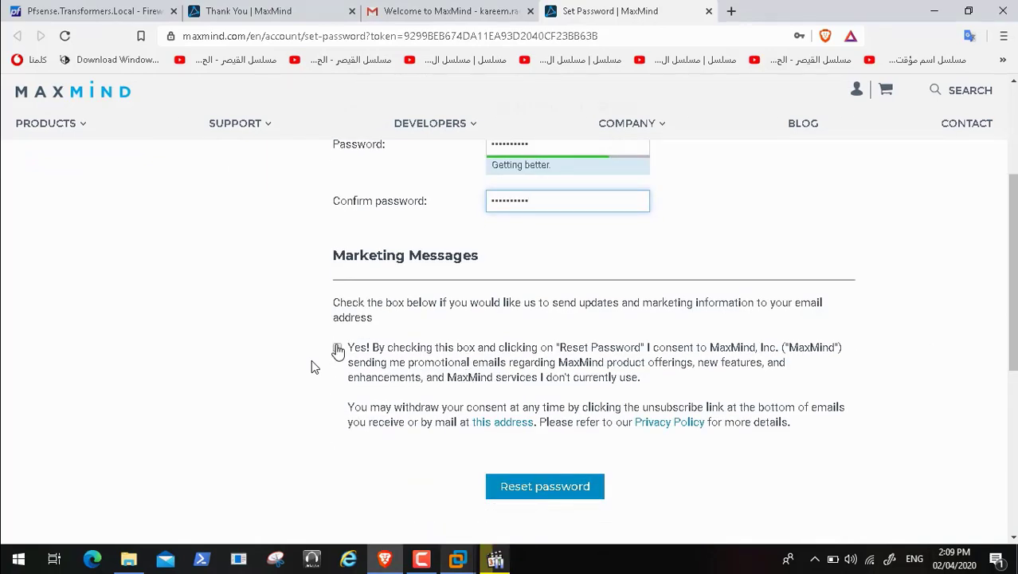
left_click(338, 351)
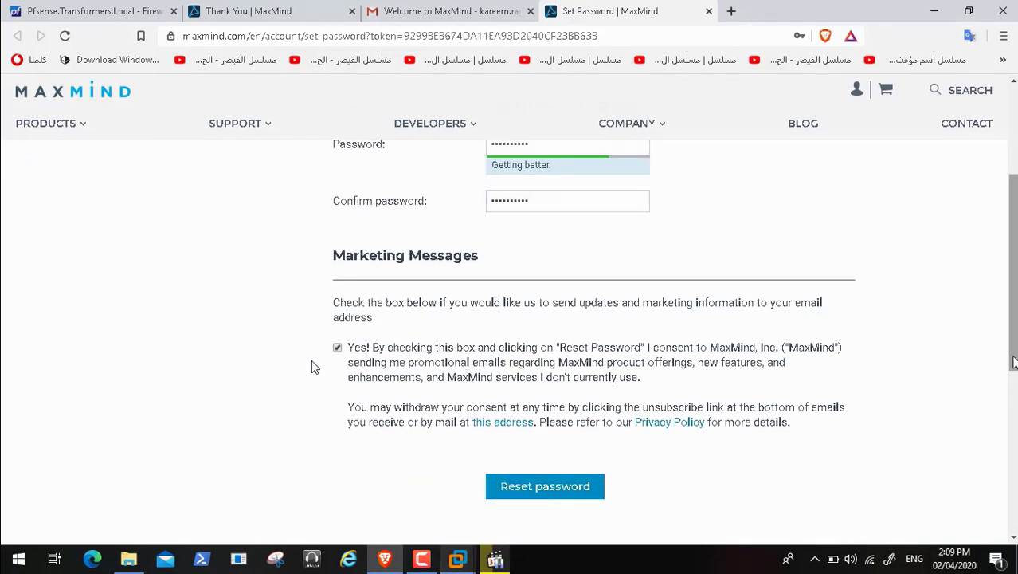
left_click_drag(1012, 356, 1013, 431)
scroll(312, 366, "up", 5)
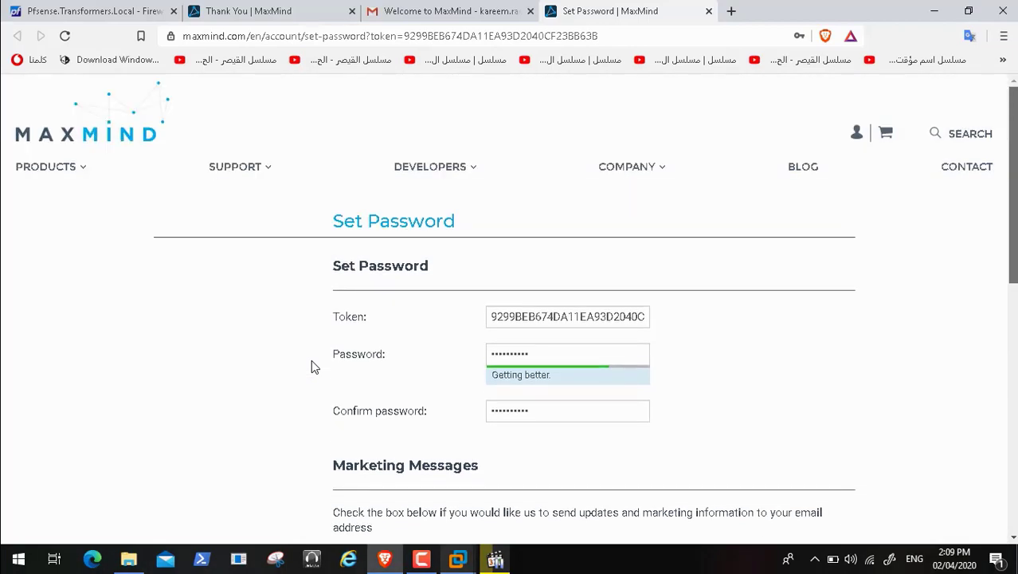
scroll(313, 366, "down", 5)
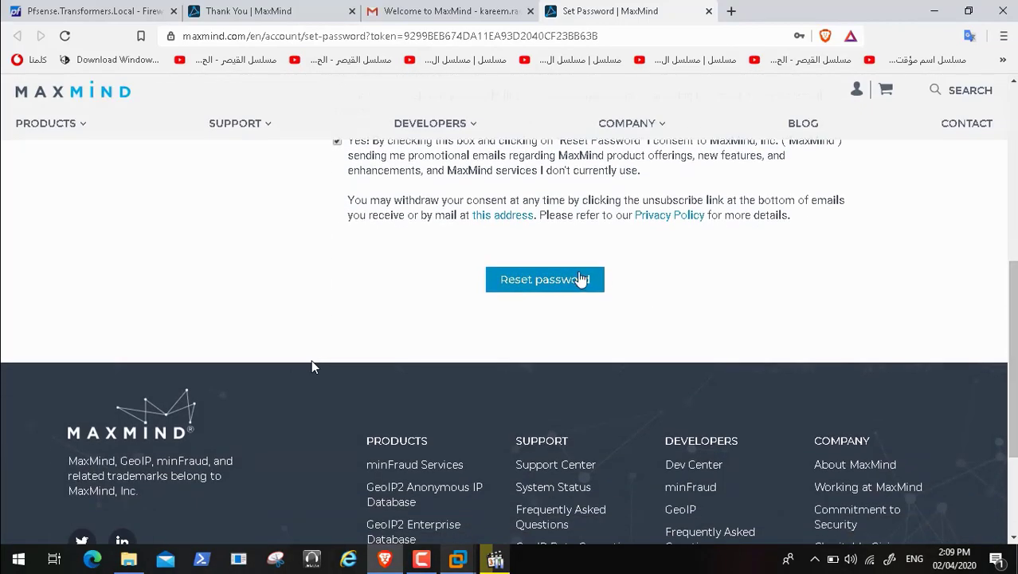
left_click(571, 279)
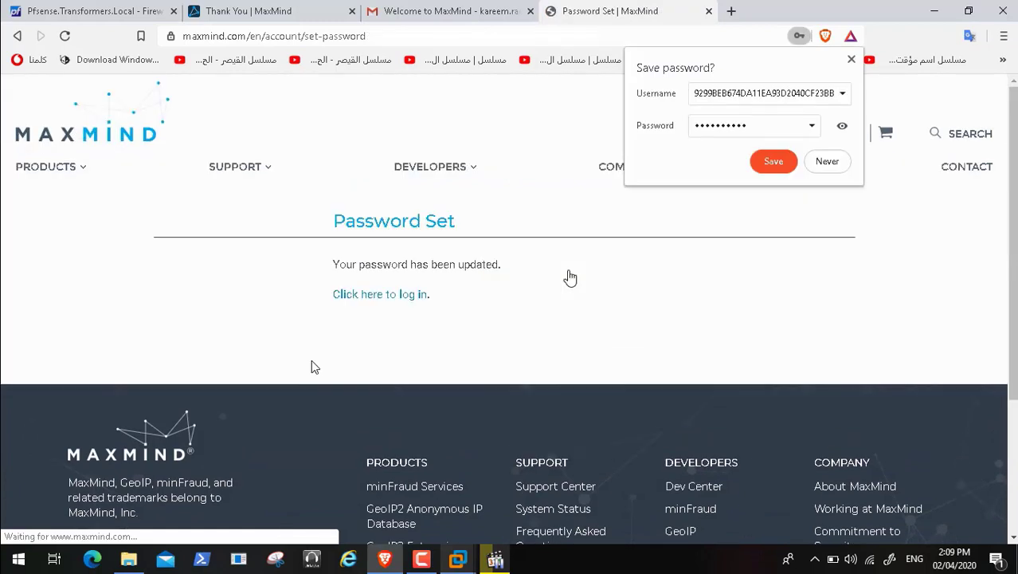
left_click(773, 163)
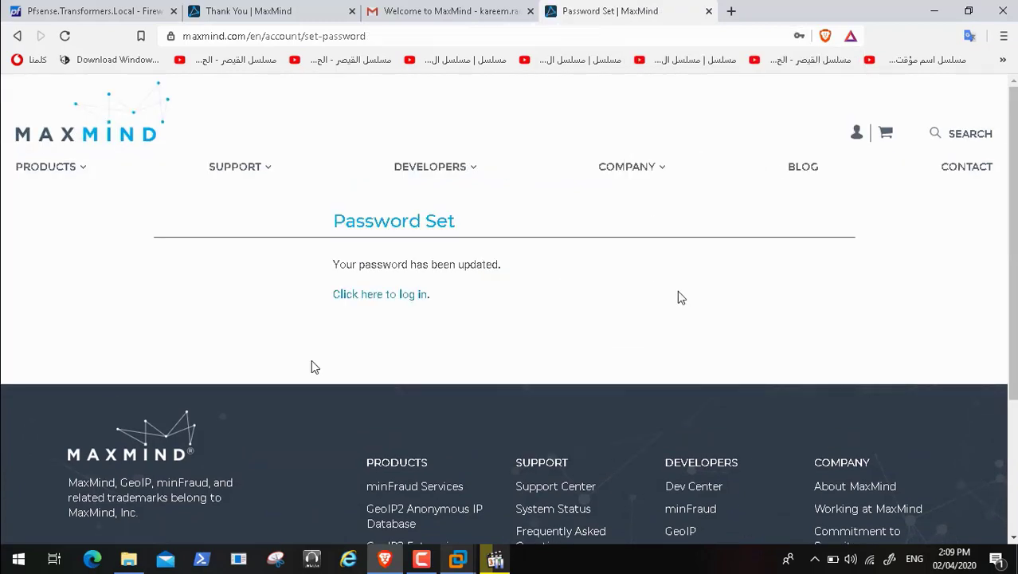
Step: Glance at the welcome email and pfBlockerNG IP settings, then go to the MaxMind login page
left_click(396, 13)
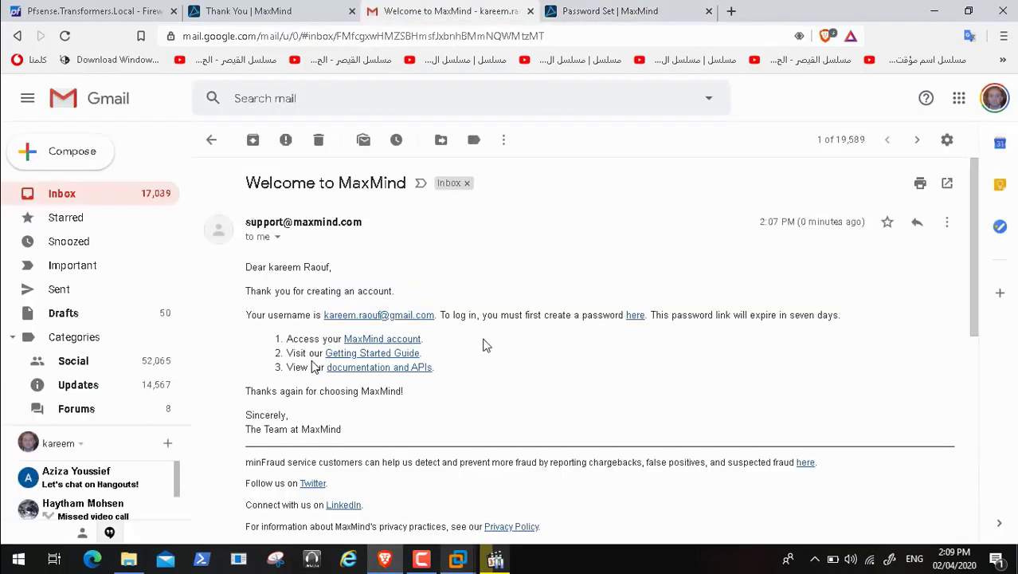
left_click(127, 12)
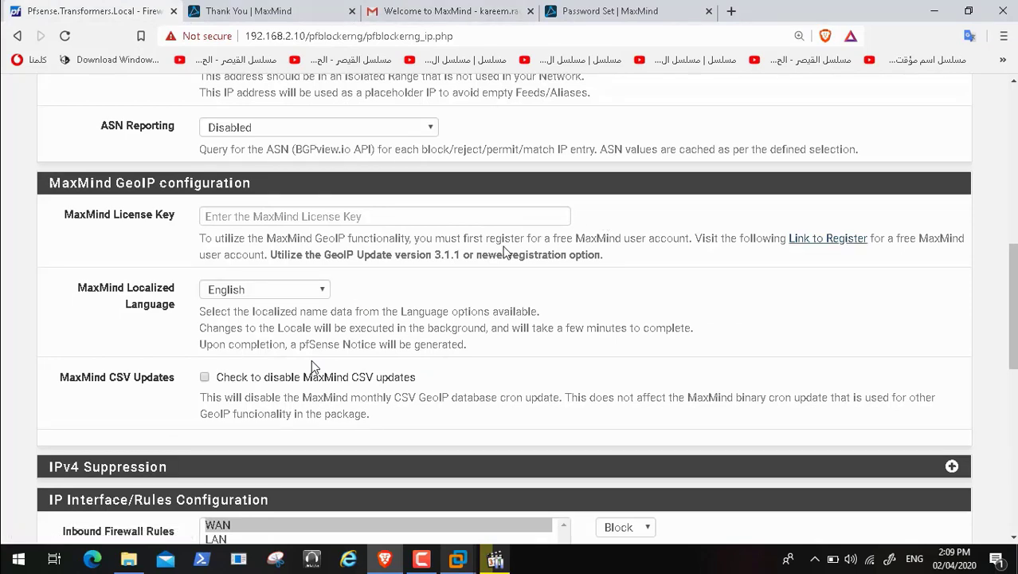
left_click(618, 14)
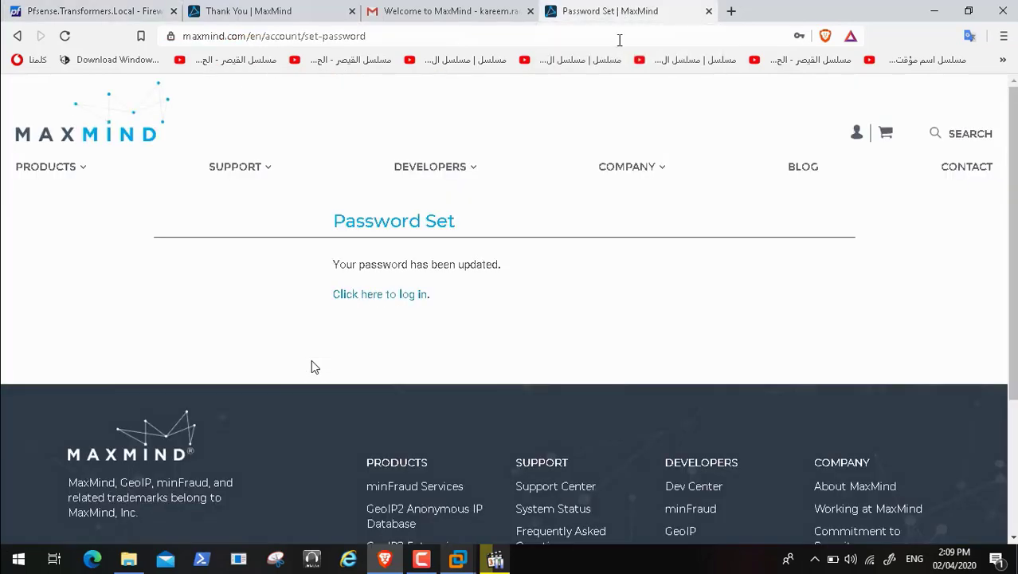
left_click(405, 299)
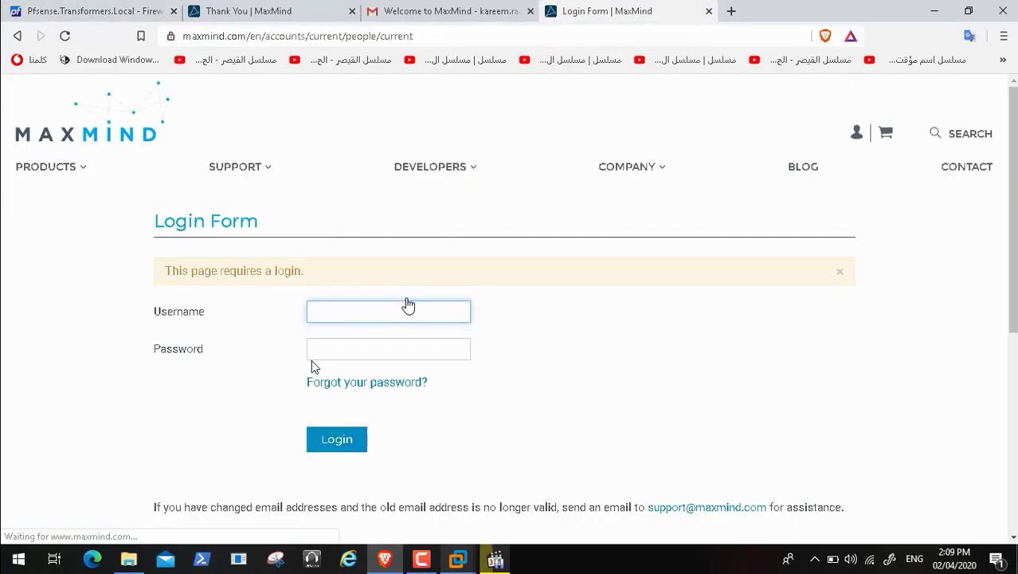
Step: Try logging in with the browser's saved credentials
left_click(370, 315)
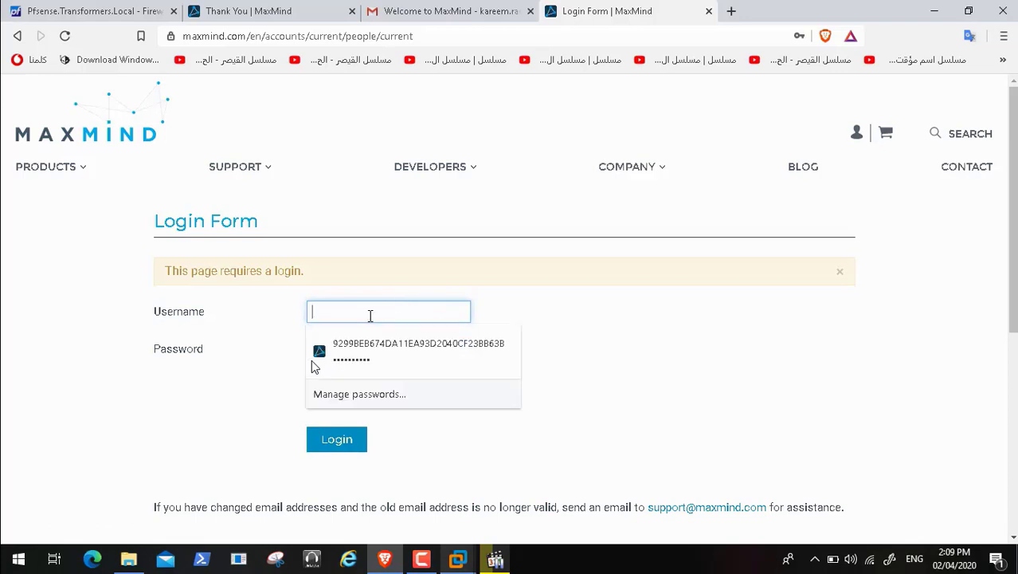
left_click(375, 351)
left_click(344, 440)
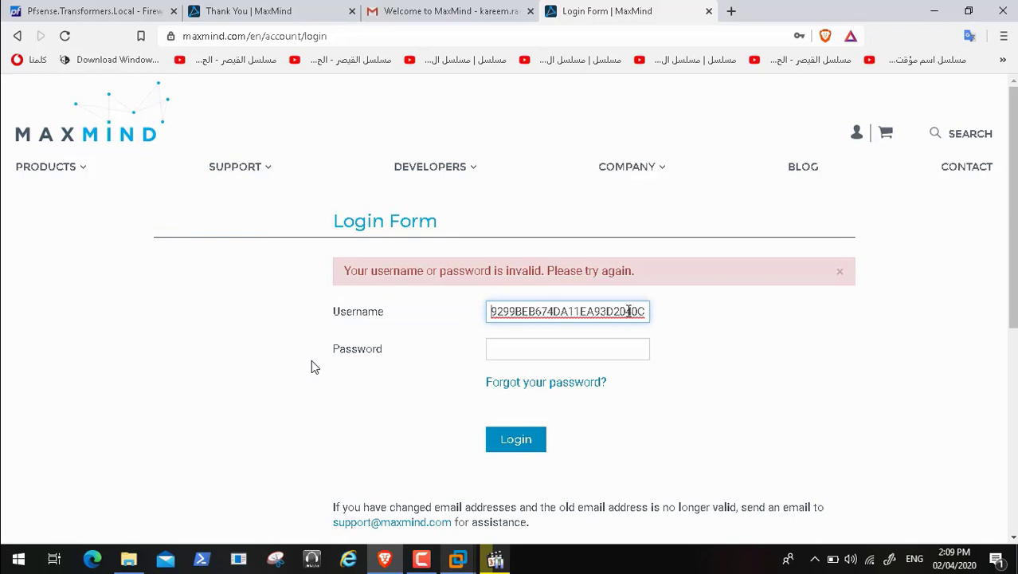
Step: Replace the wrong username with the account's Gmail address, enter the password, and log in
left_click(647, 311)
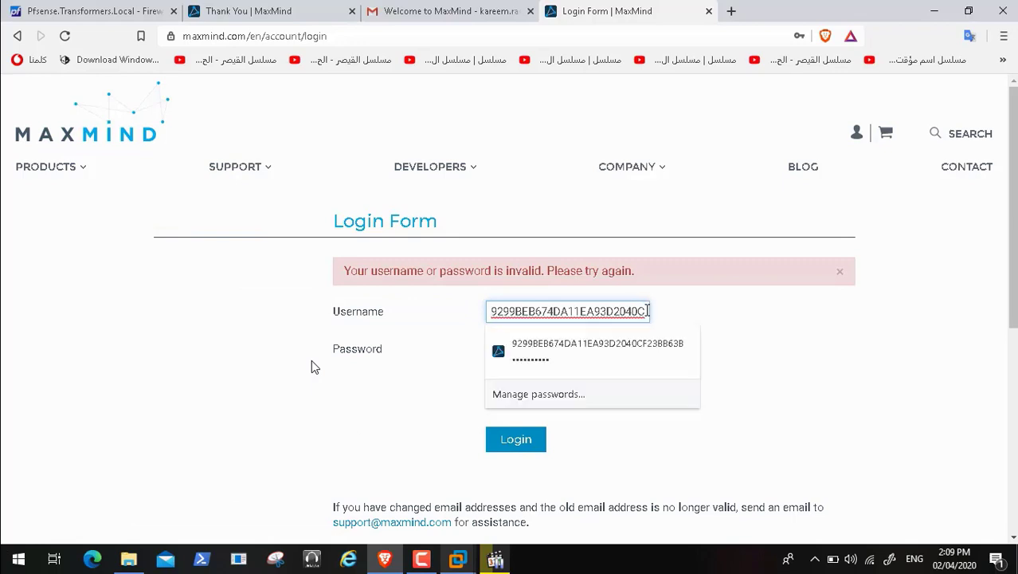
key("ctrl+a")
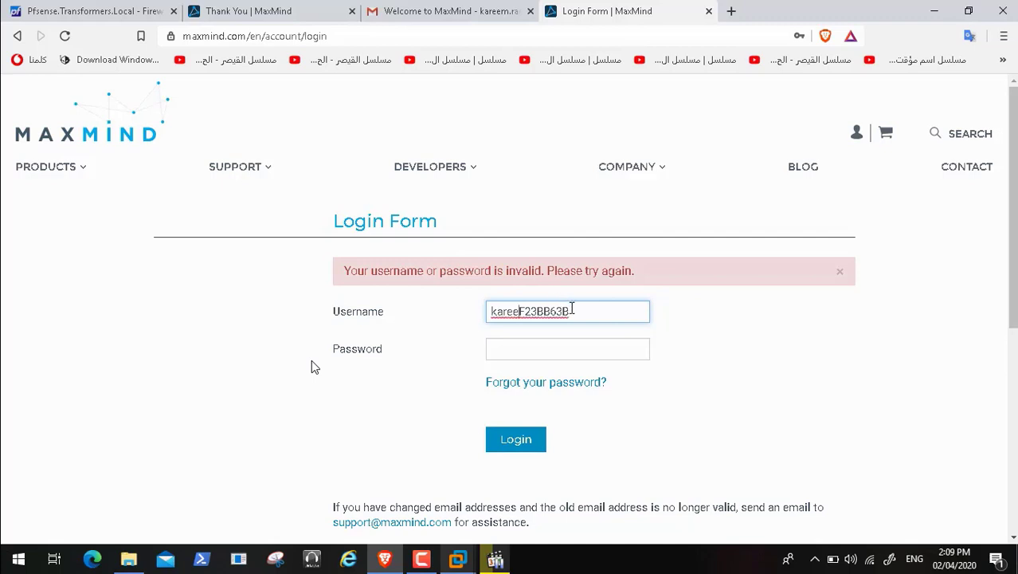
left_click_drag(571, 309, 462, 311)
key("BackSpace")
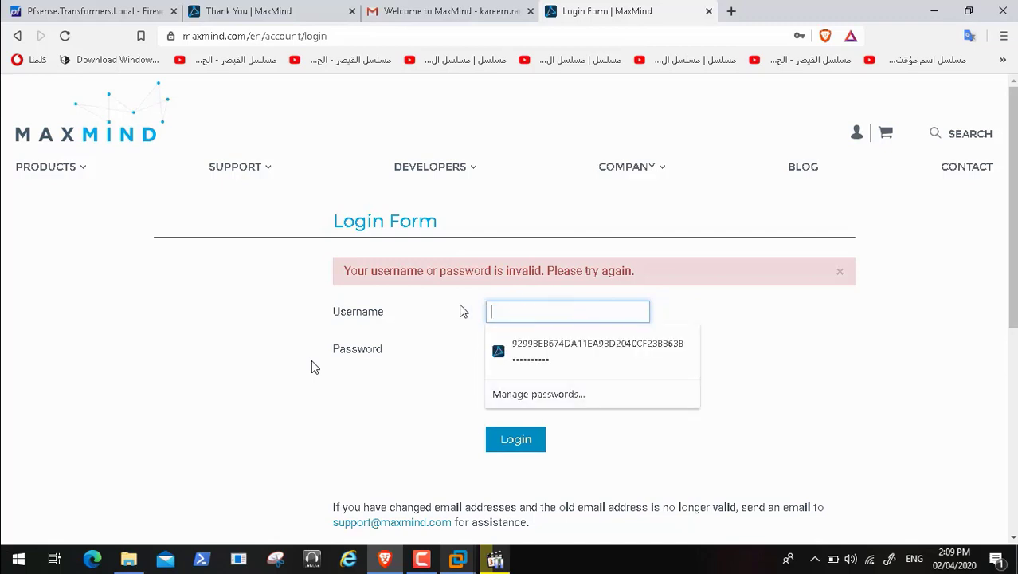
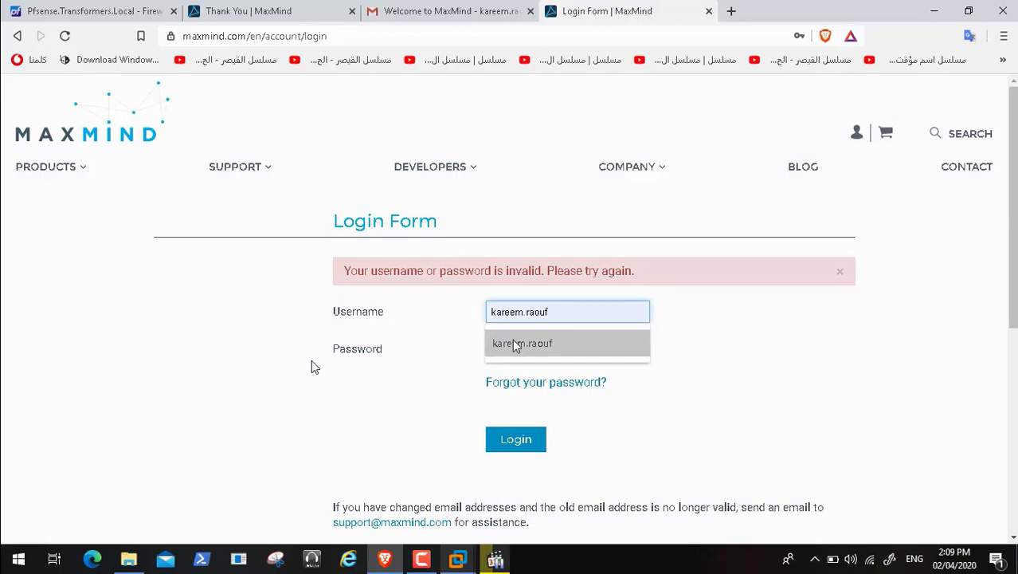
left_click(514, 341)
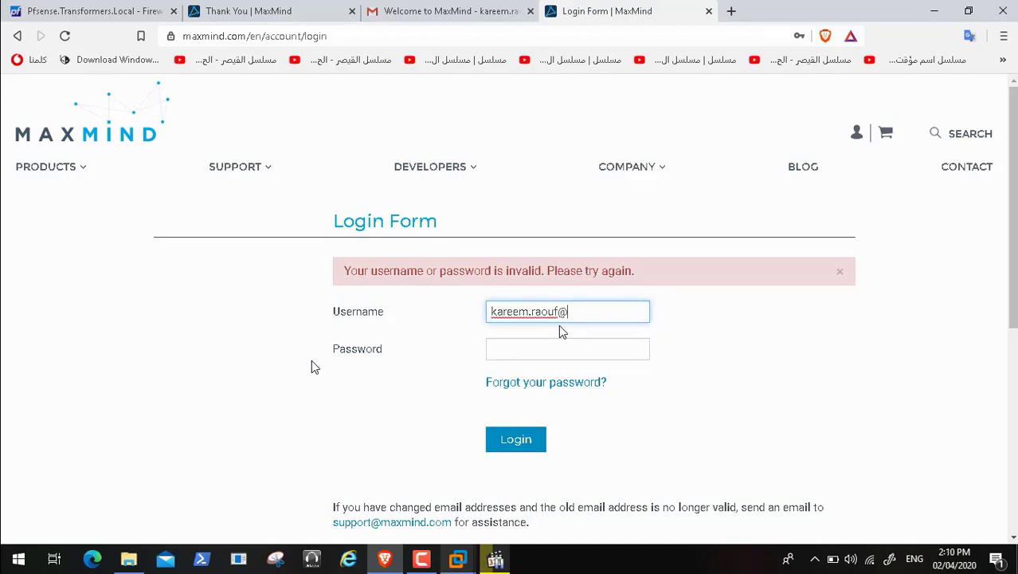
key("Tab")
type("*****")
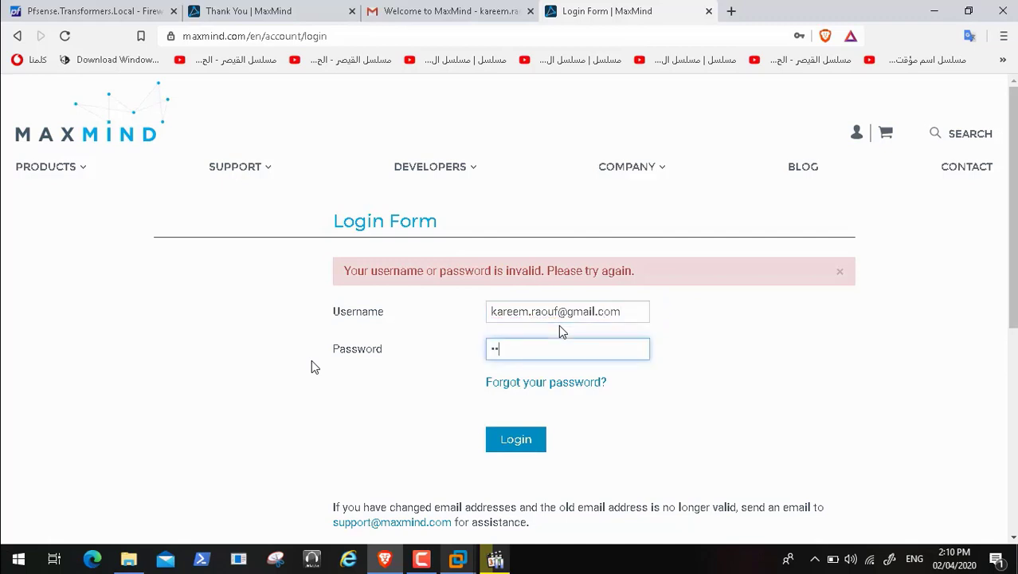
type("*****")
key("Return")
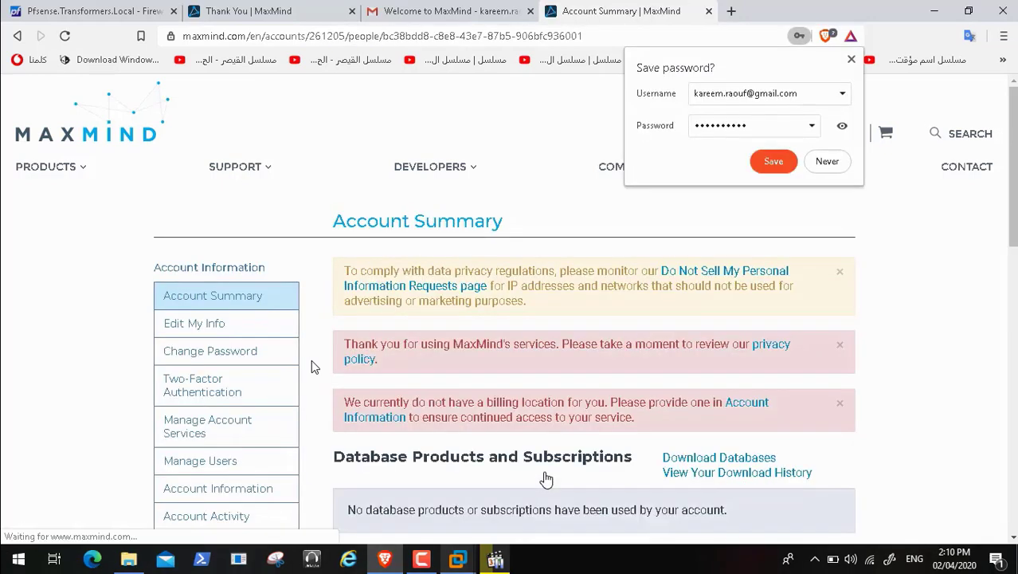
Step: Save the login in the browser and open My License Key under Services
left_click(770, 162)
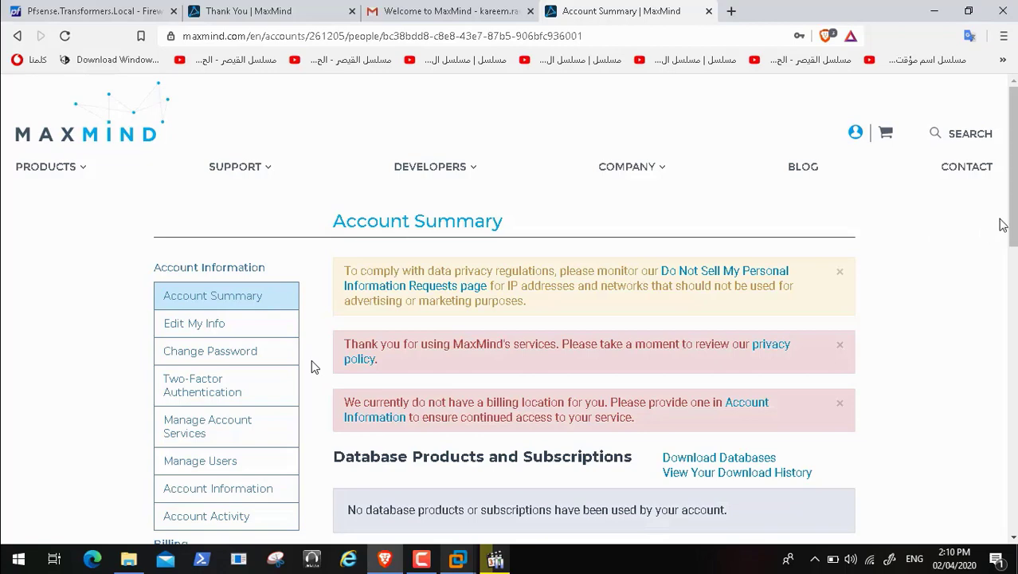
scroll(313, 367, "down", 3)
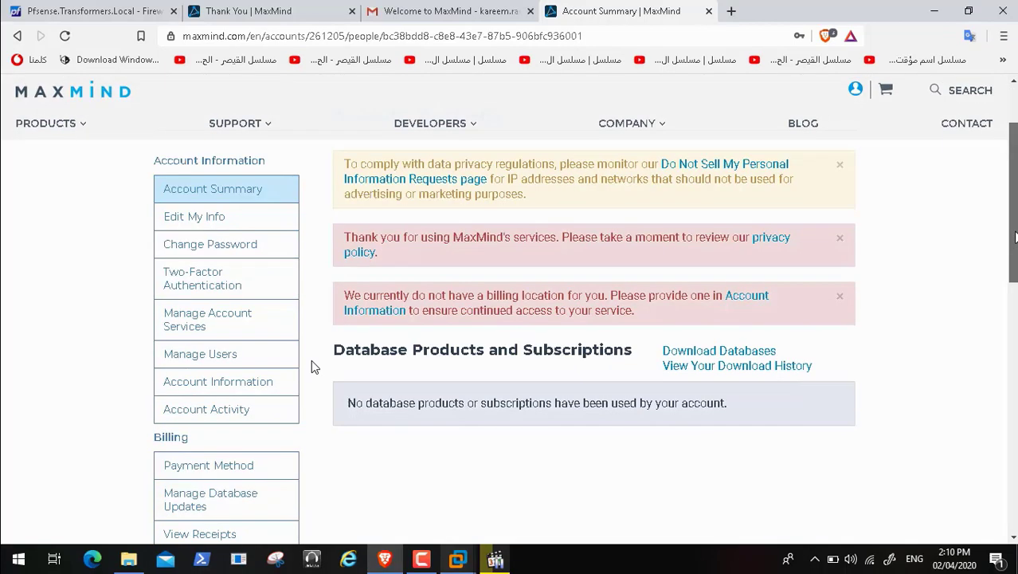
scroll(313, 367, "down", 3)
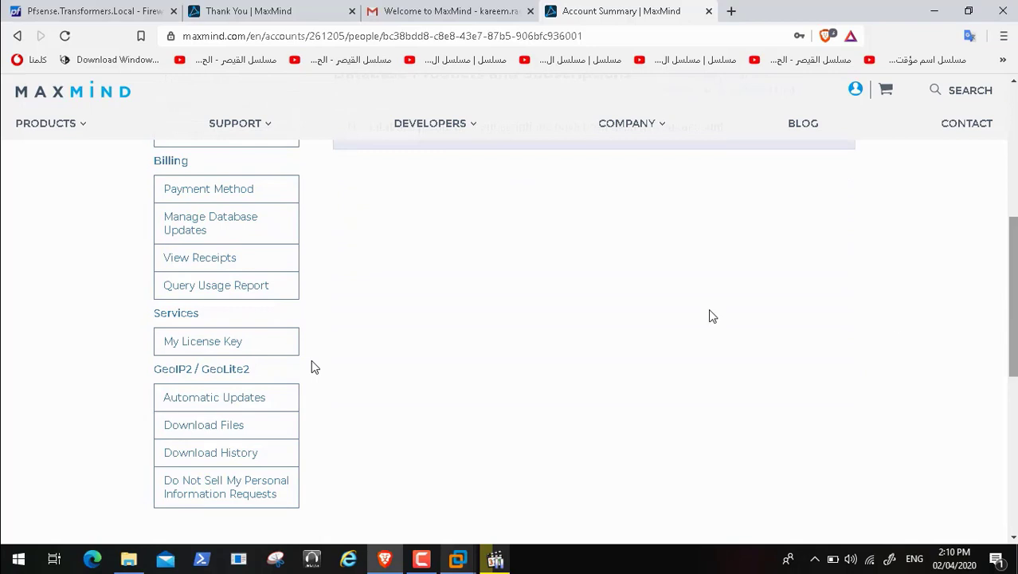
left_click(191, 344)
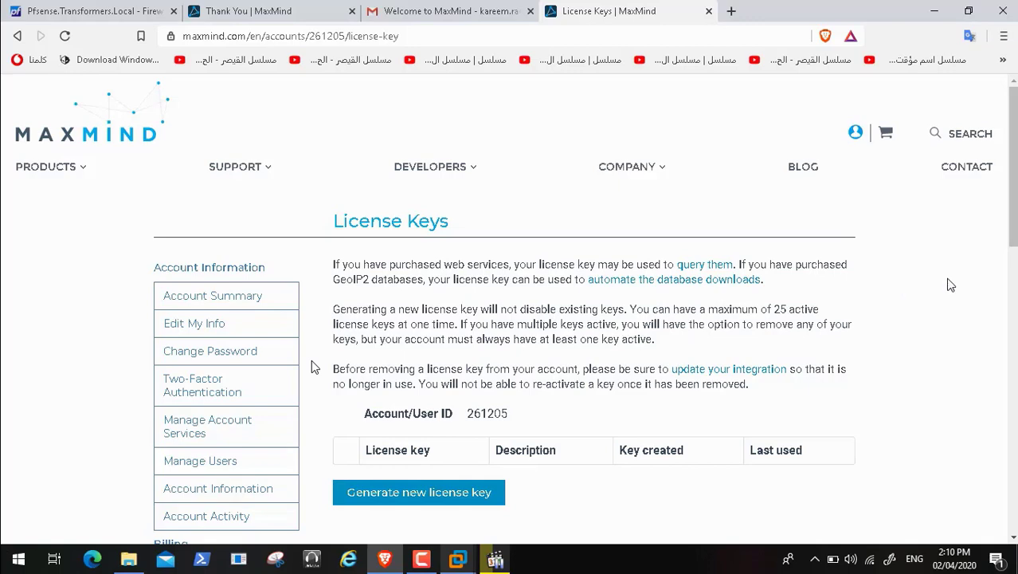
scroll(313, 366, "down", 2)
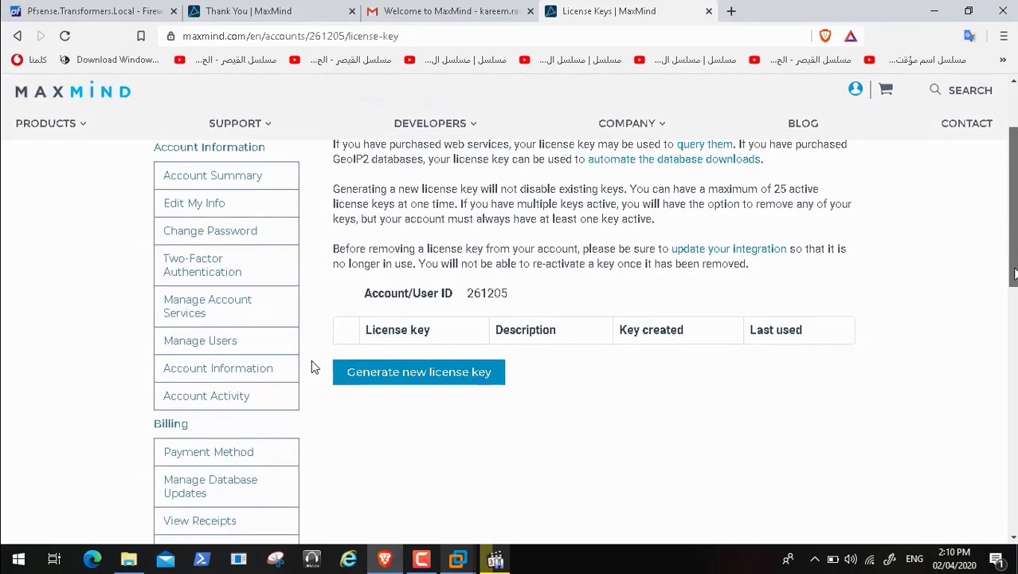
scroll(313, 367, "up", 1)
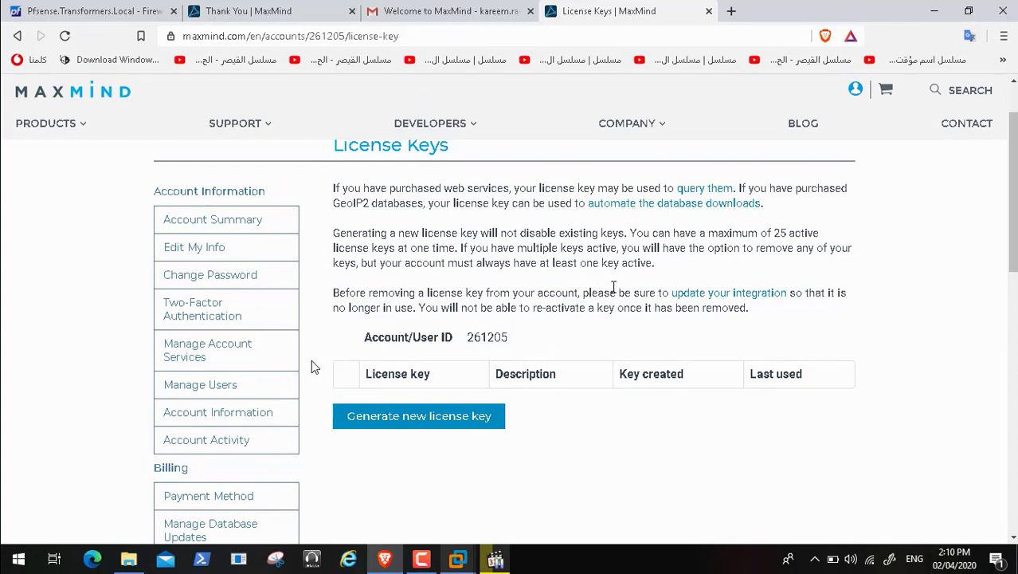
Step: Generate License Key #1 for GeoIP Update with geoipupdate 3.1.1 or newer, and copy it
left_click(436, 416)
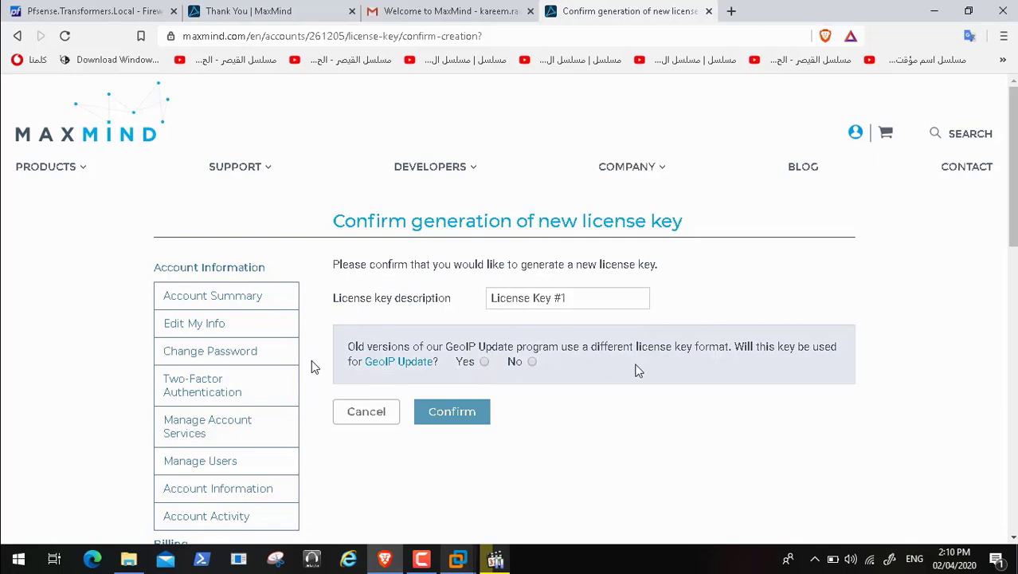
left_click(483, 362)
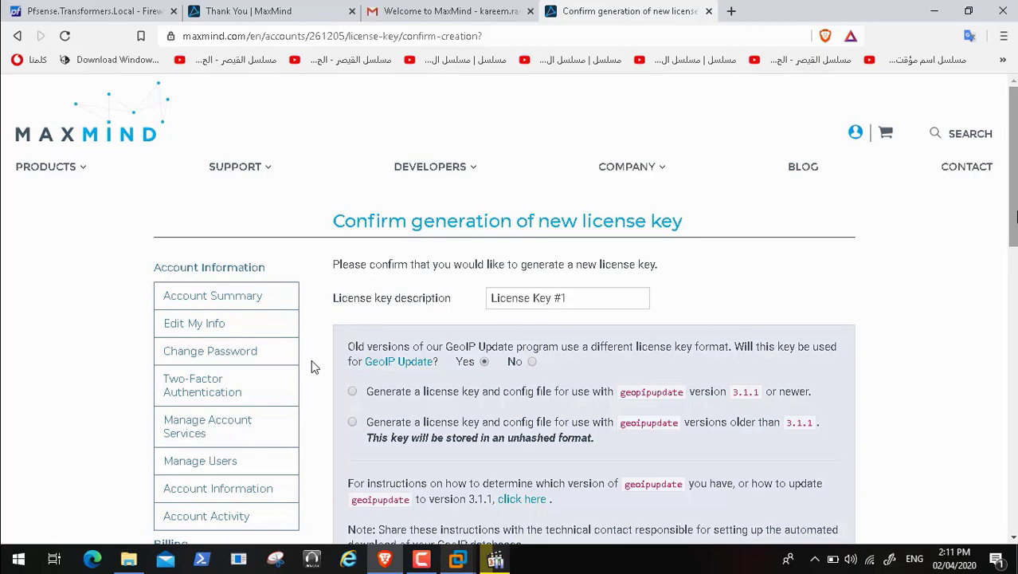
scroll(313, 367, "down", 2)
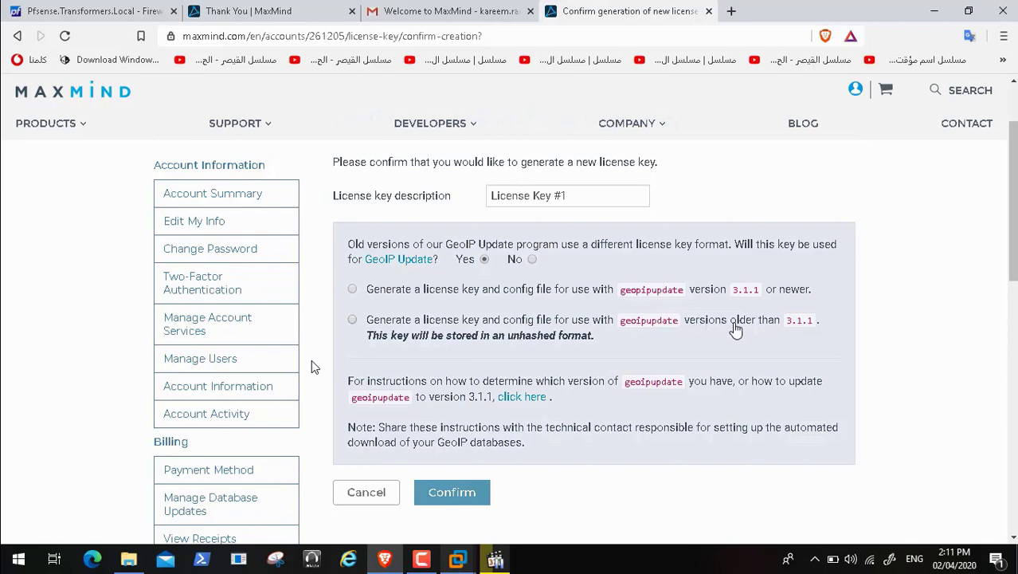
left_click(123, 10)
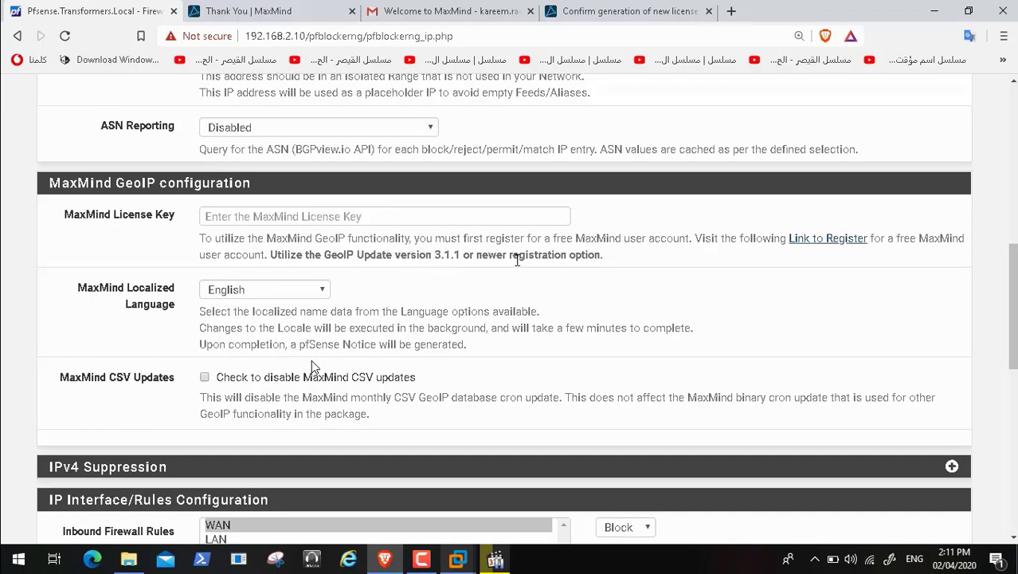
left_click(601, 11)
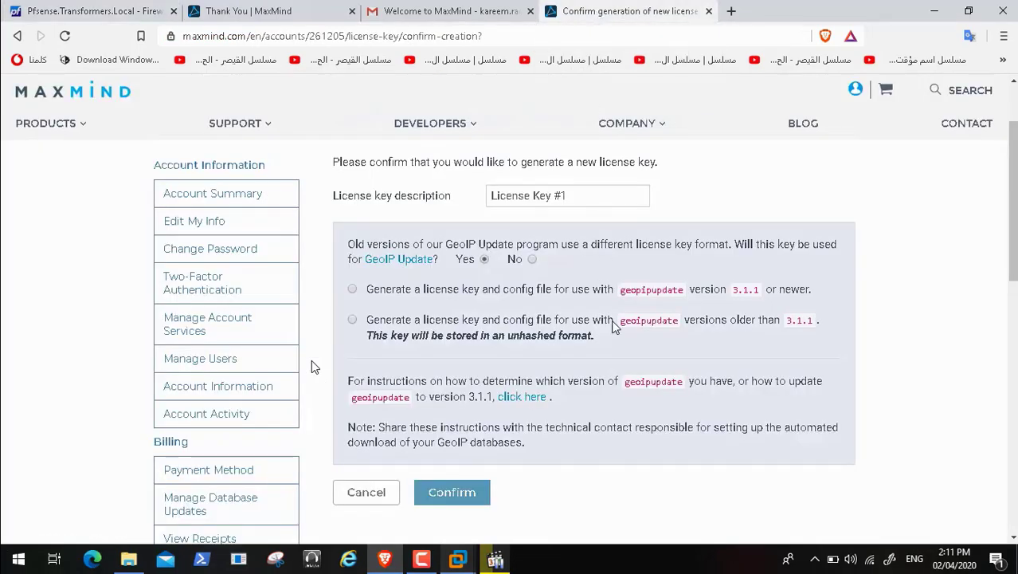
left_click(352, 290)
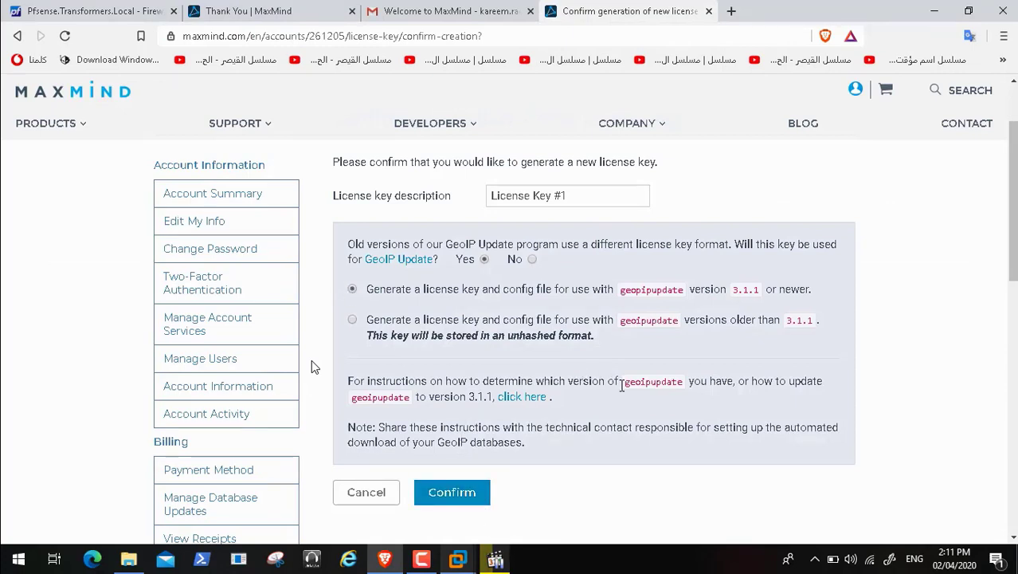
left_click(463, 497)
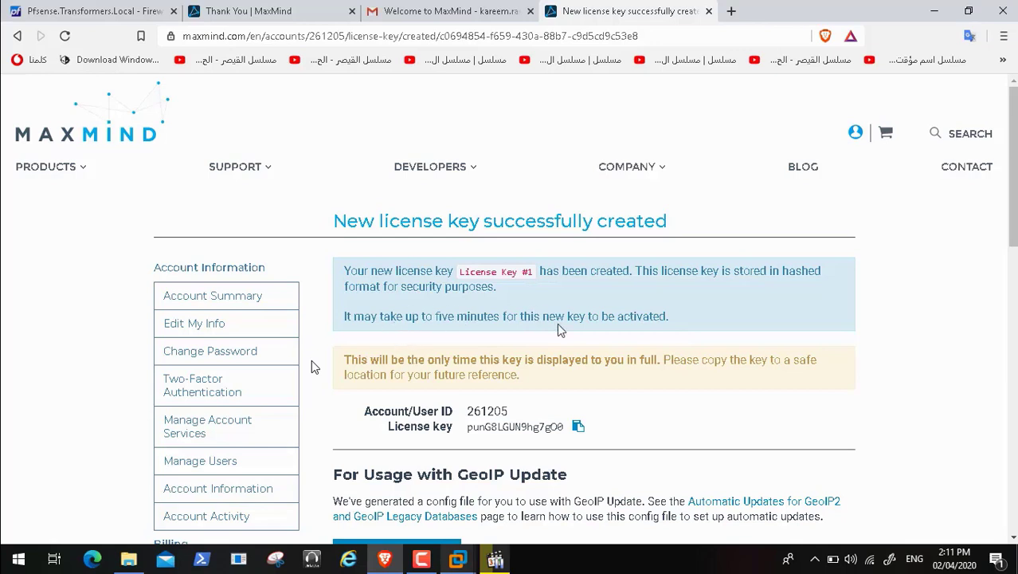
left_click(579, 428)
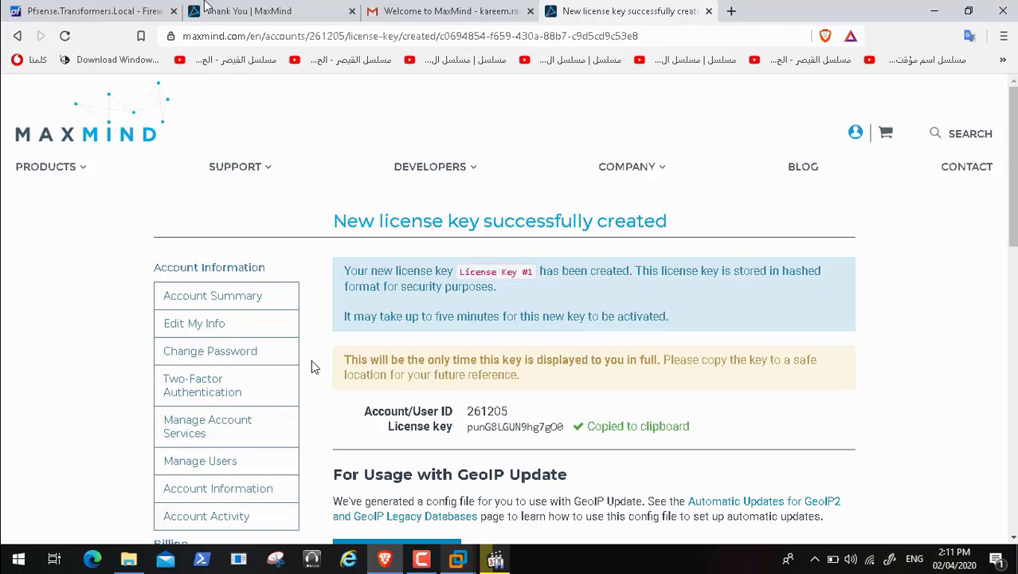
Step: Paste the key into pfBlockerNG's MaxMind License Key field, disable CSV updates, and save IP settings
left_click(99, 16)
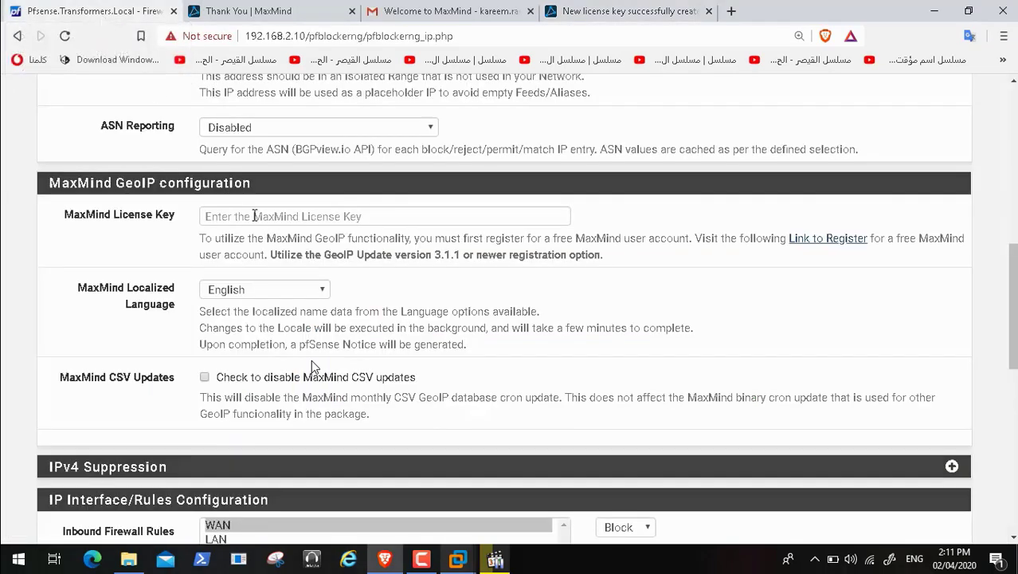
left_click(254, 216)
key("ctrl+v")
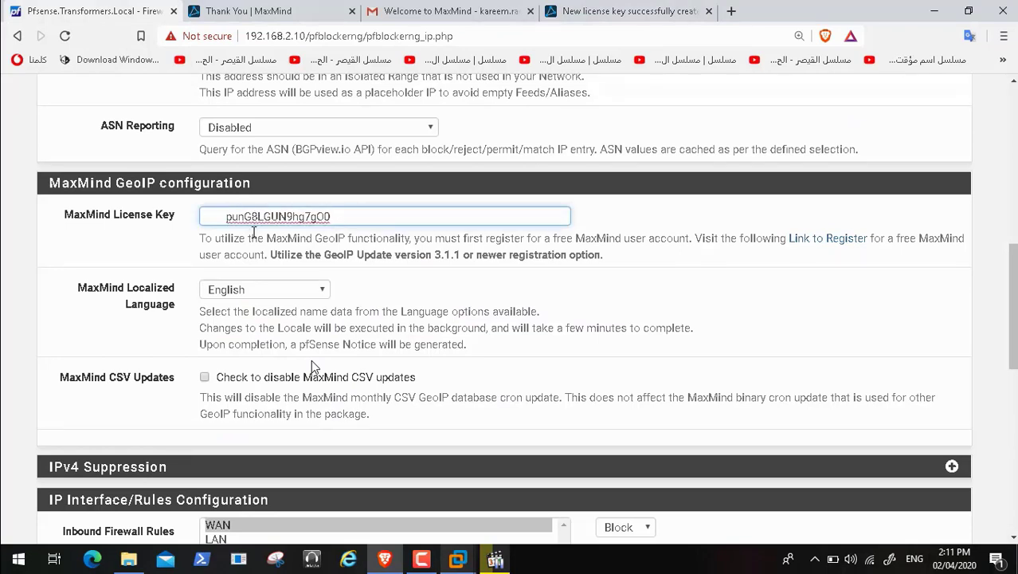
left_click(210, 381)
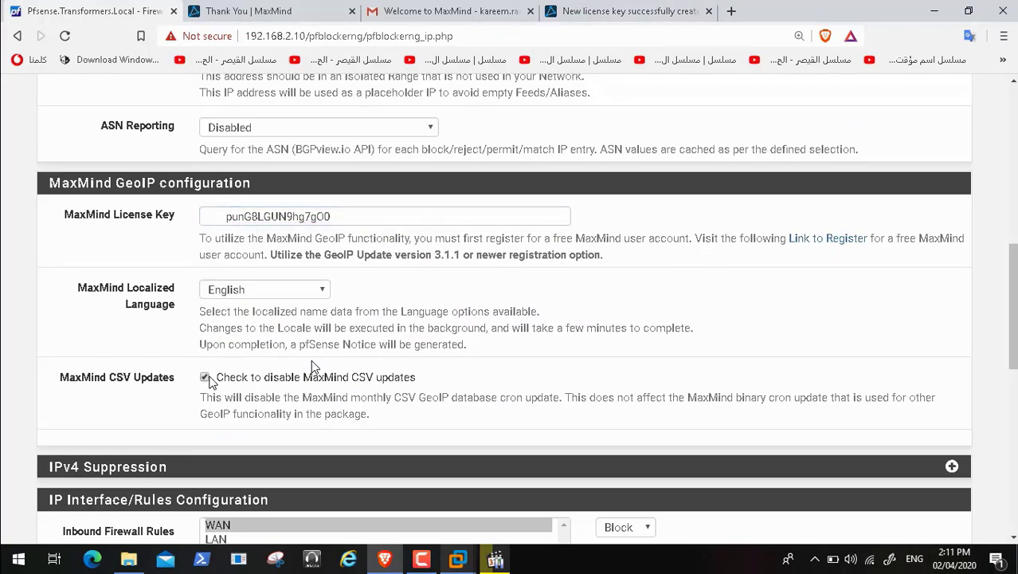
left_click(223, 216)
key("BackSpace")
key("BackSpace")
key("BackSpace")
key("BackSpace")
key("BackSpace")
key("BackSpace")
key("BackSpace")
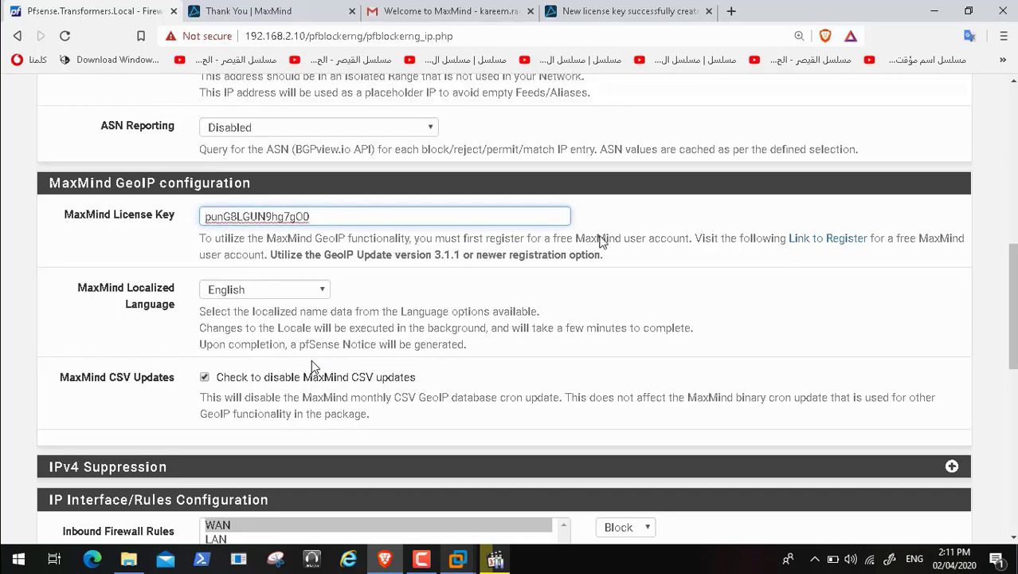
scroll(313, 367, "down", 10)
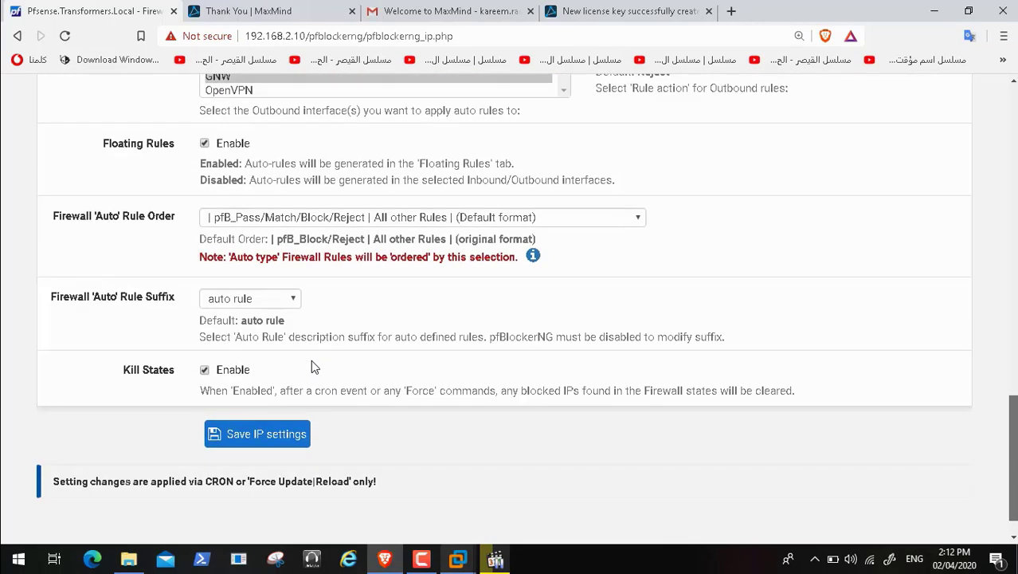
left_click(285, 441)
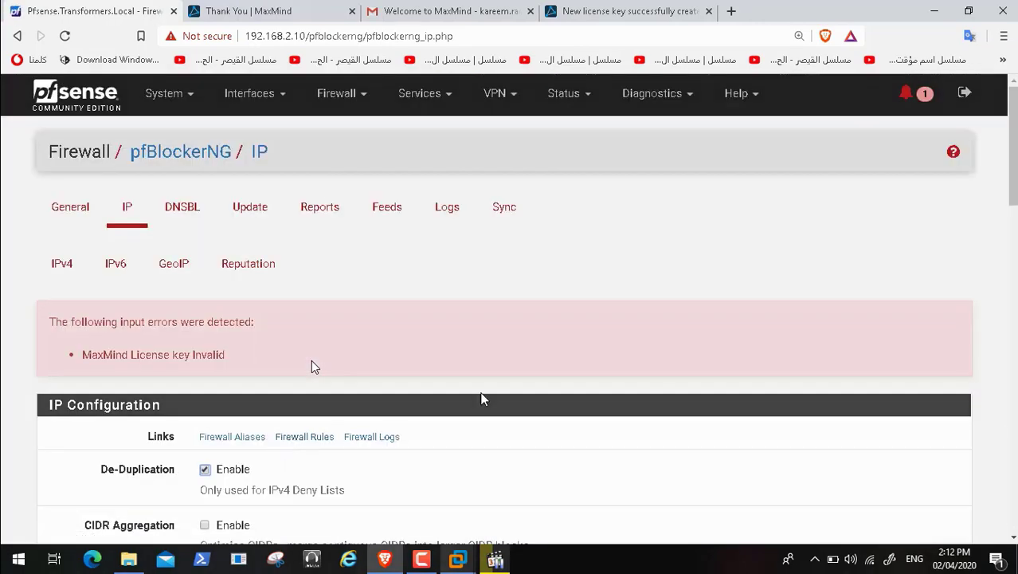
Step: Select the license key text and close the MaxMind Thank You and Gmail tabs
left_click(651, 11)
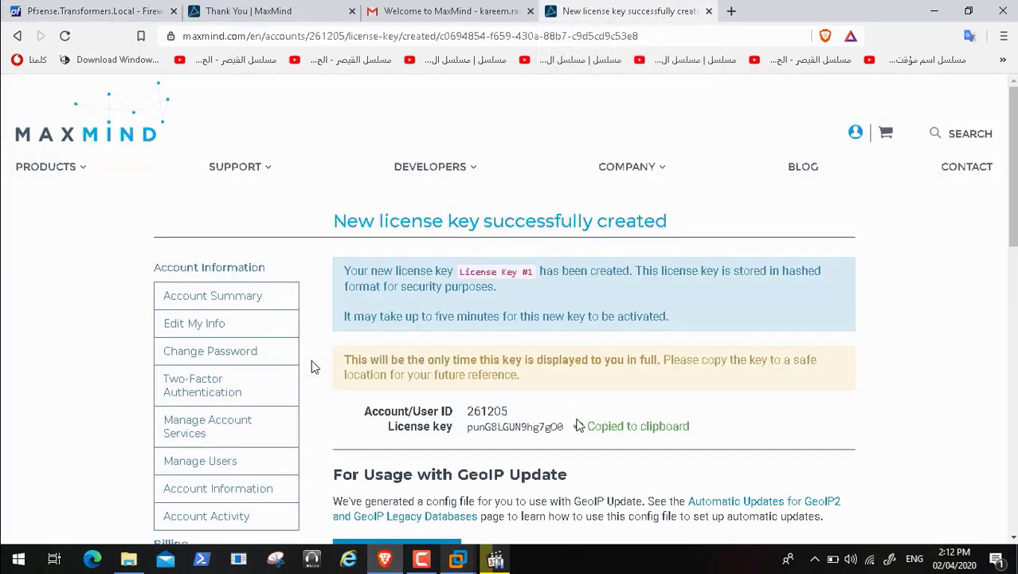
left_click_drag(564, 426, 469, 426)
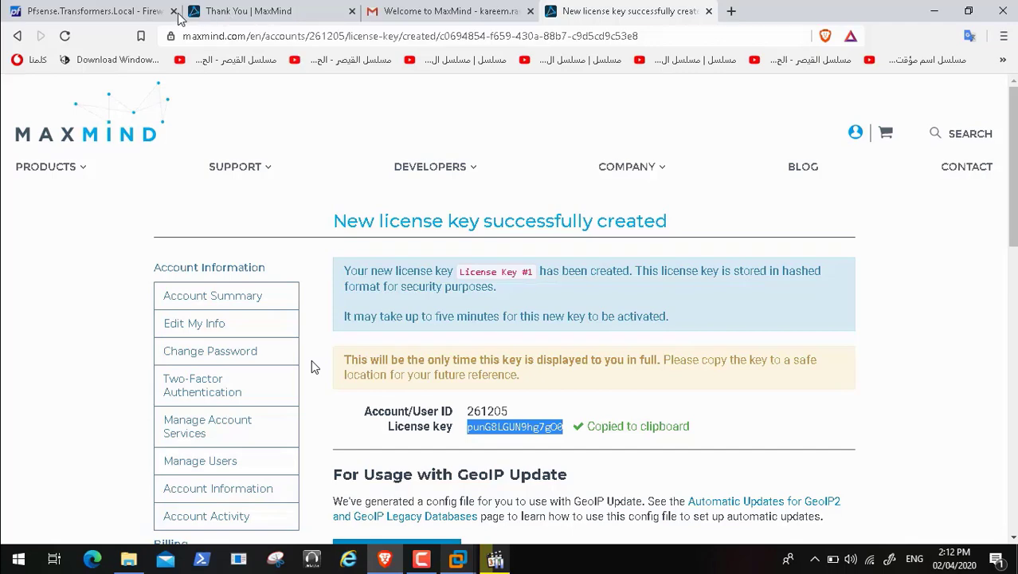
left_click(253, 18)
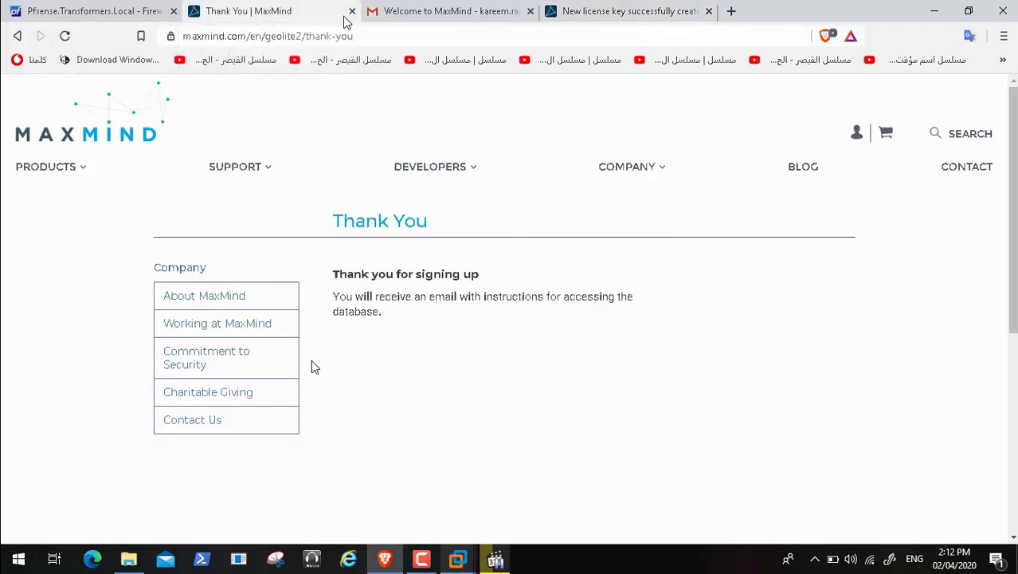
left_click(351, 11)
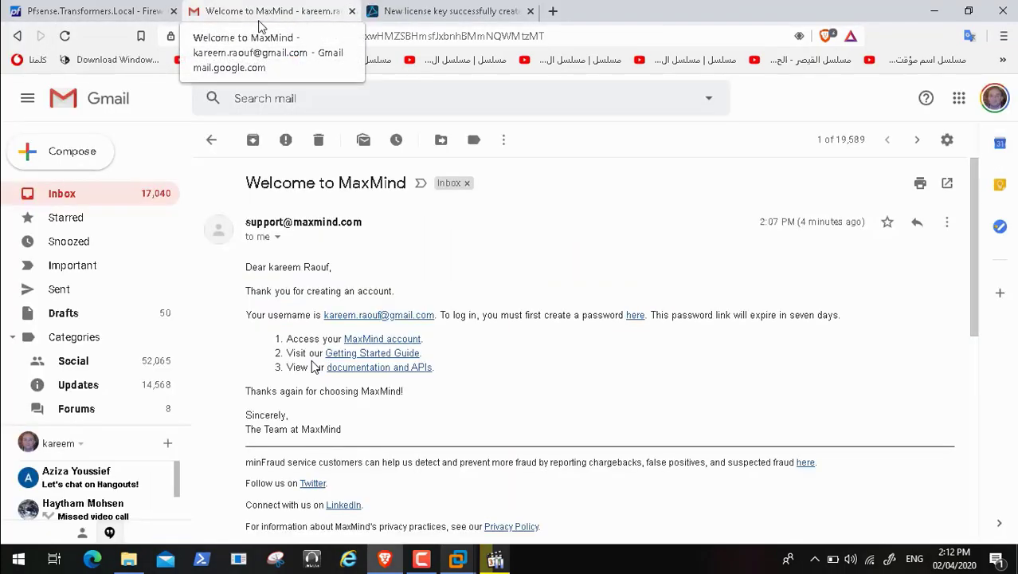
left_click(351, 11)
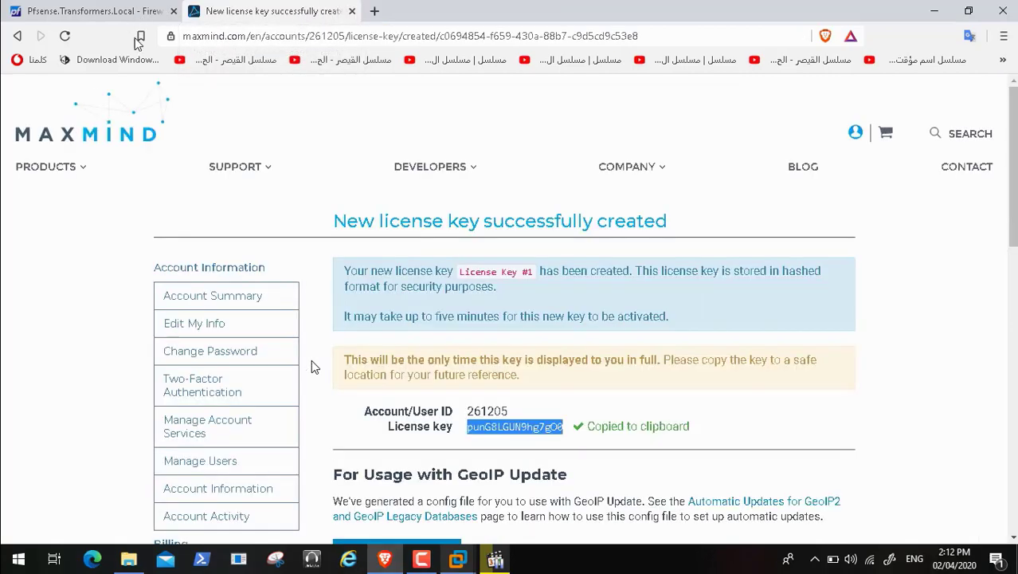
Step: Save pfBlockerNG's IP settings again in pfSense
left_click(144, 16)
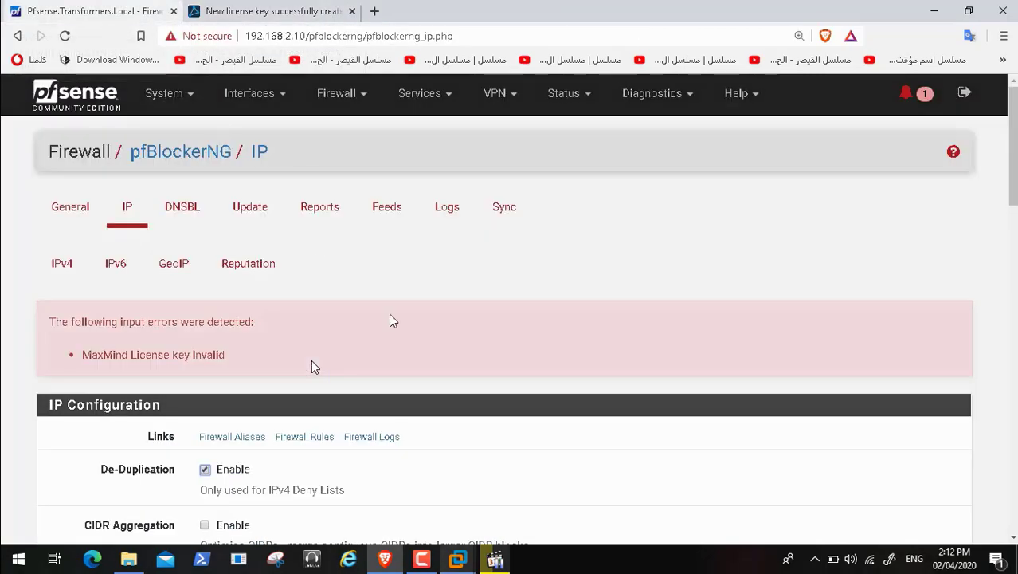
scroll(312, 367, "down", 7)
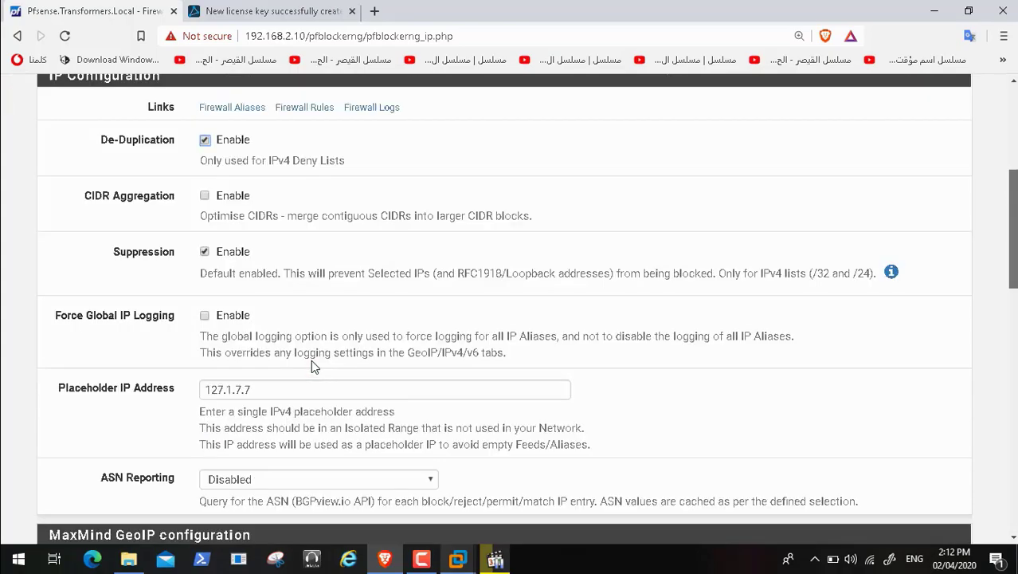
scroll(312, 367, "down", 10)
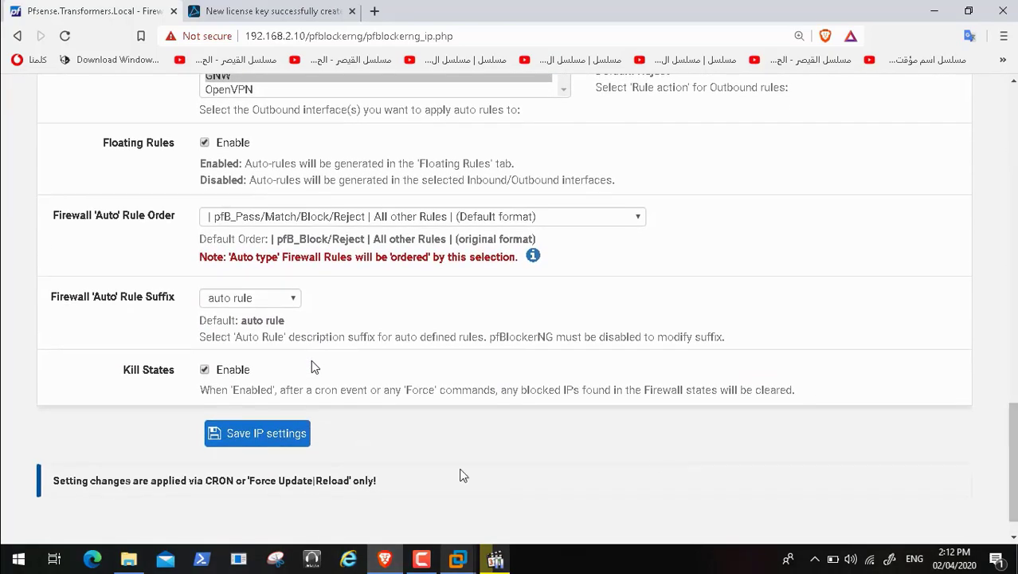
left_click(267, 434)
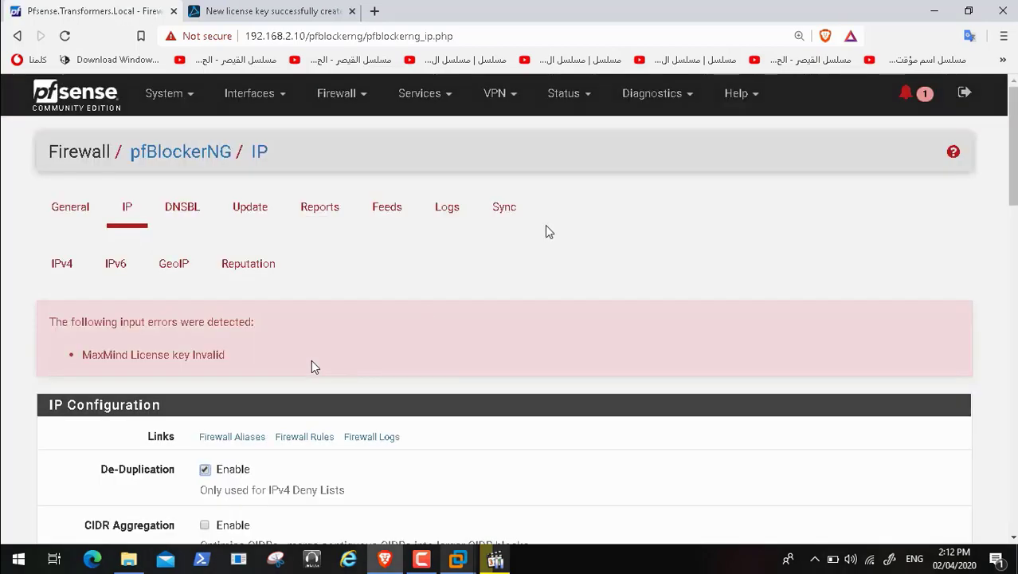
Step: Run a forced Reload of all lists from pfBlockerNG's Update page
left_click(249, 210)
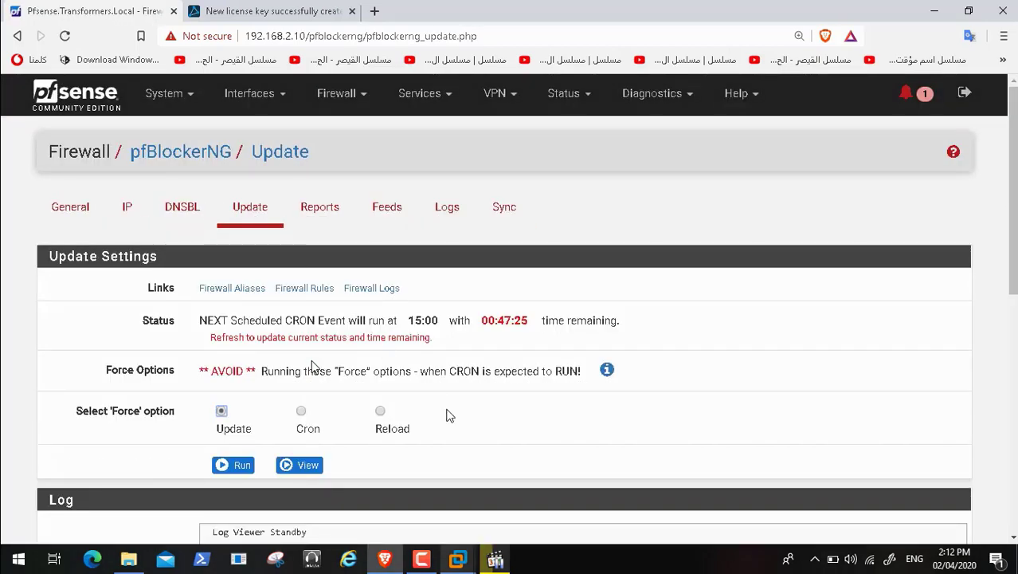
left_click(380, 411)
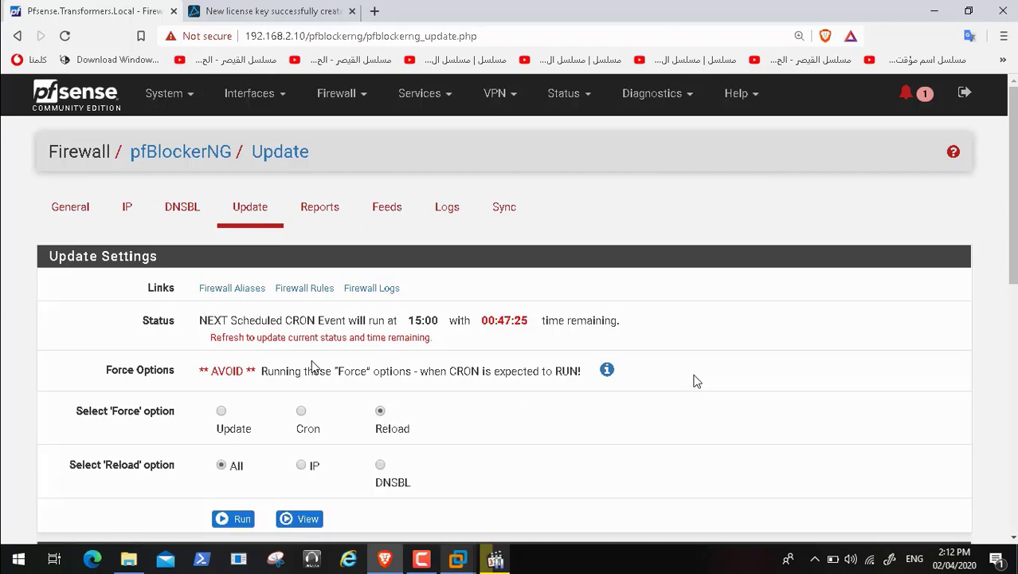
left_click_drag(1015, 223, 1015, 228)
scroll(313, 365, "down", 1)
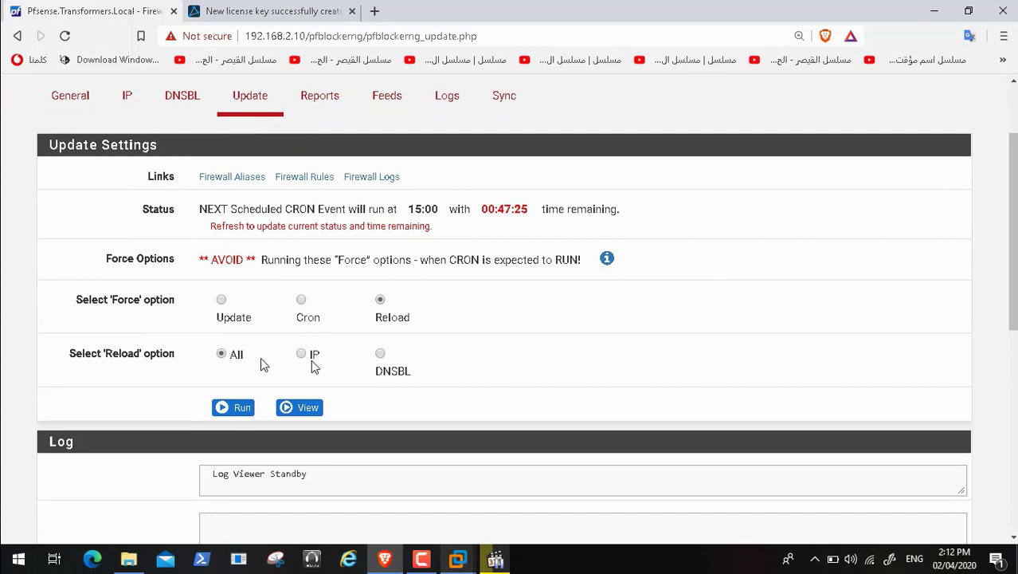
left_click(233, 409)
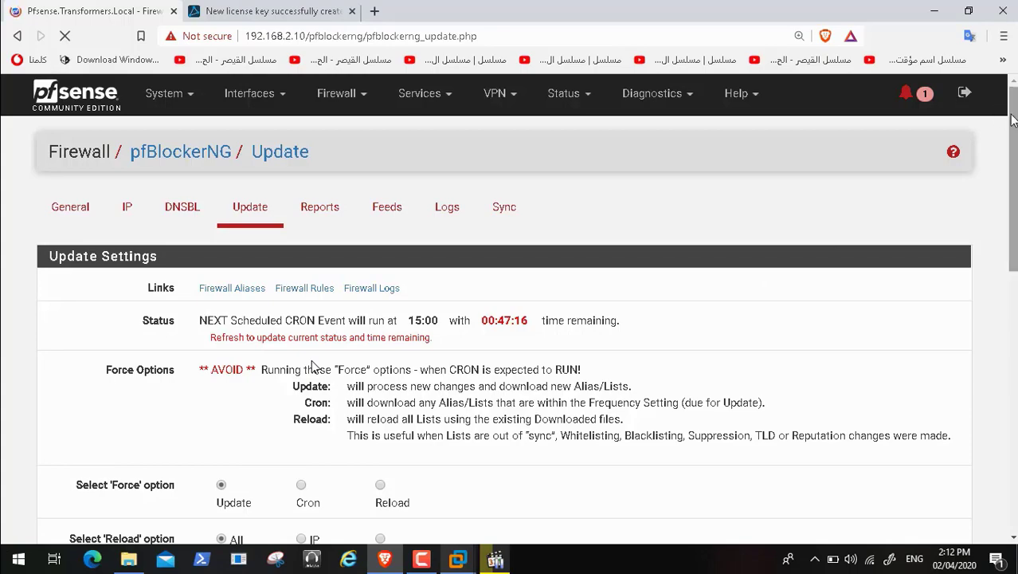
Step: Review the update log, then return to pfBlockerNG's IP configuration page
left_click_drag(1010, 118, 1014, 170)
scroll(311, 366, "down", 8)
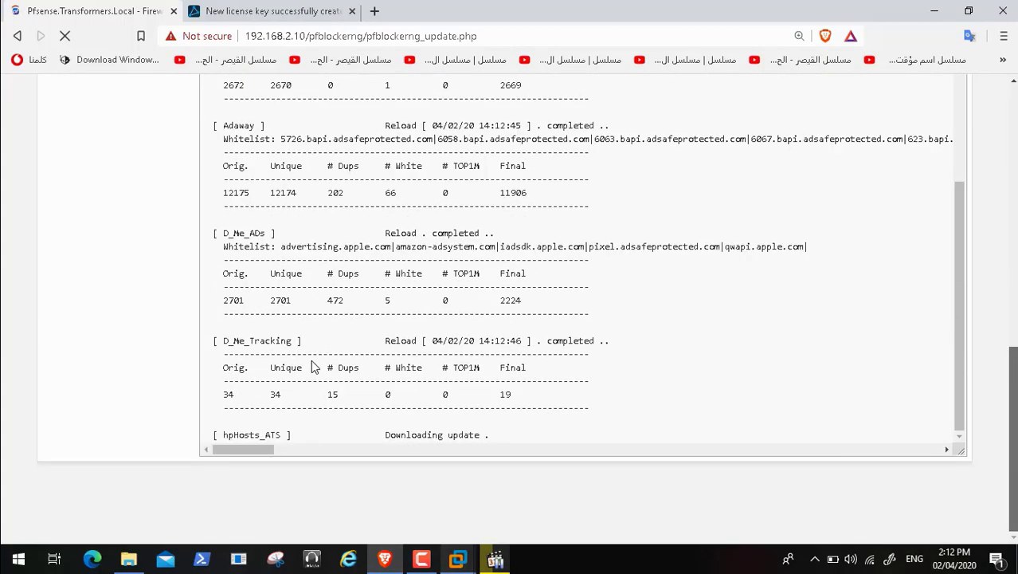
scroll(312, 366, "up", 10)
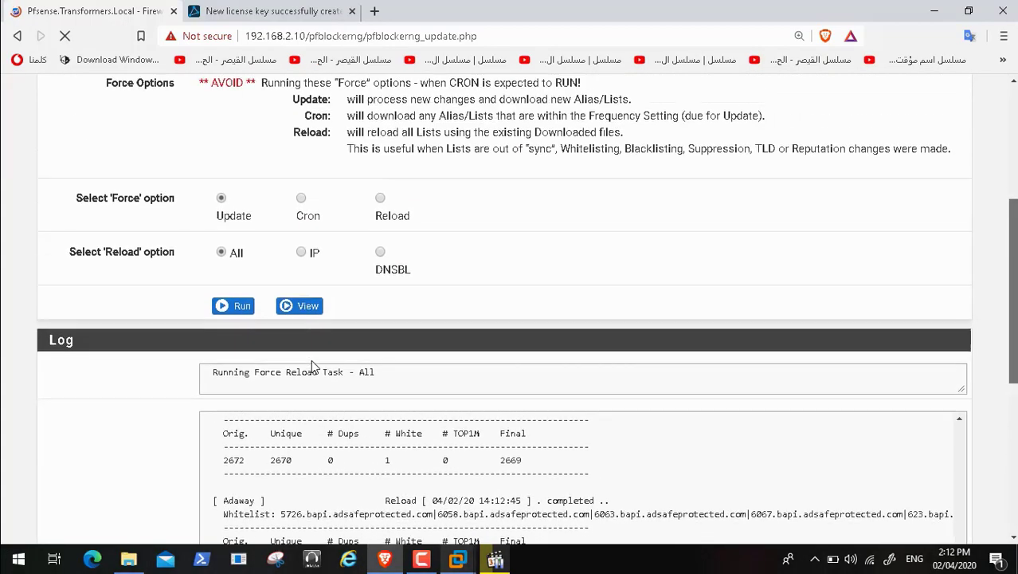
scroll(313, 364, "up", 2)
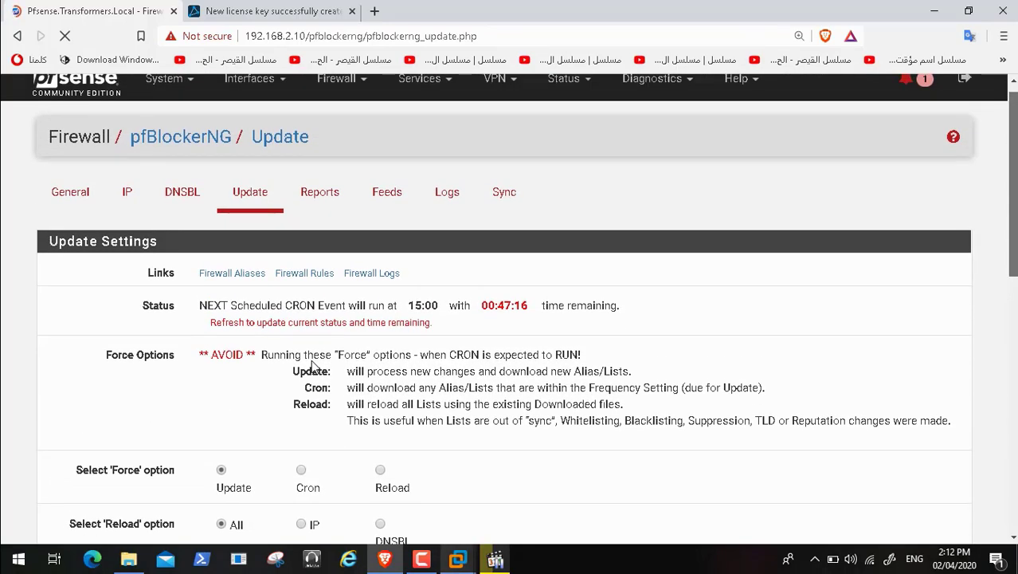
scroll(311, 366, "down", 8)
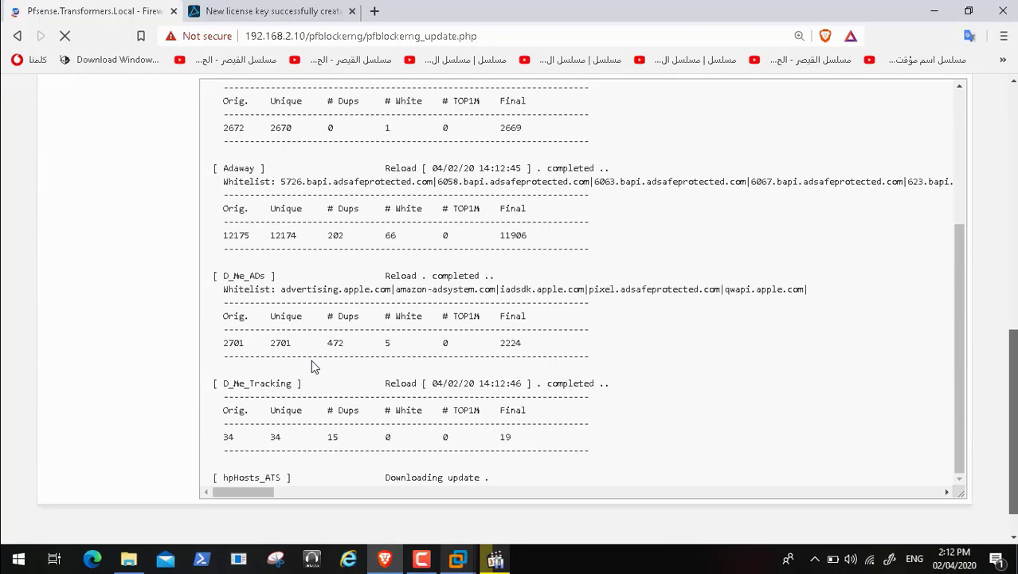
scroll(311, 366, "down", 1)
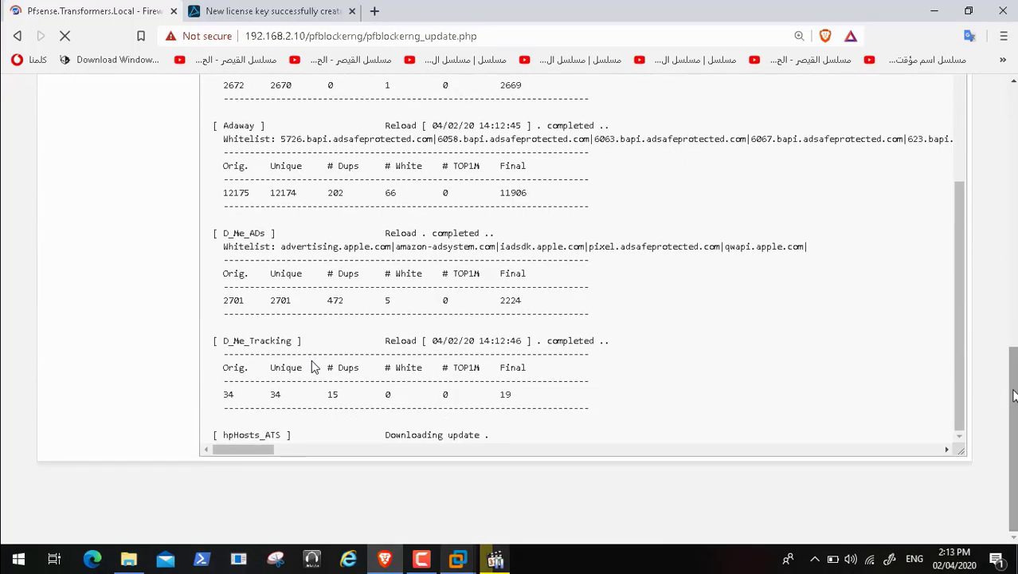
scroll(314, 366, "up", 10)
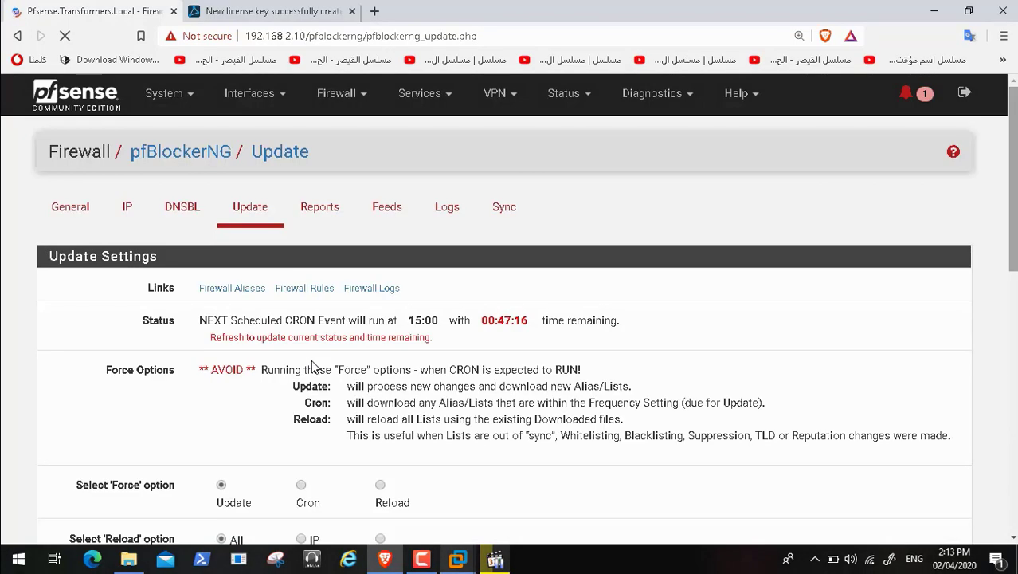
left_click(128, 211)
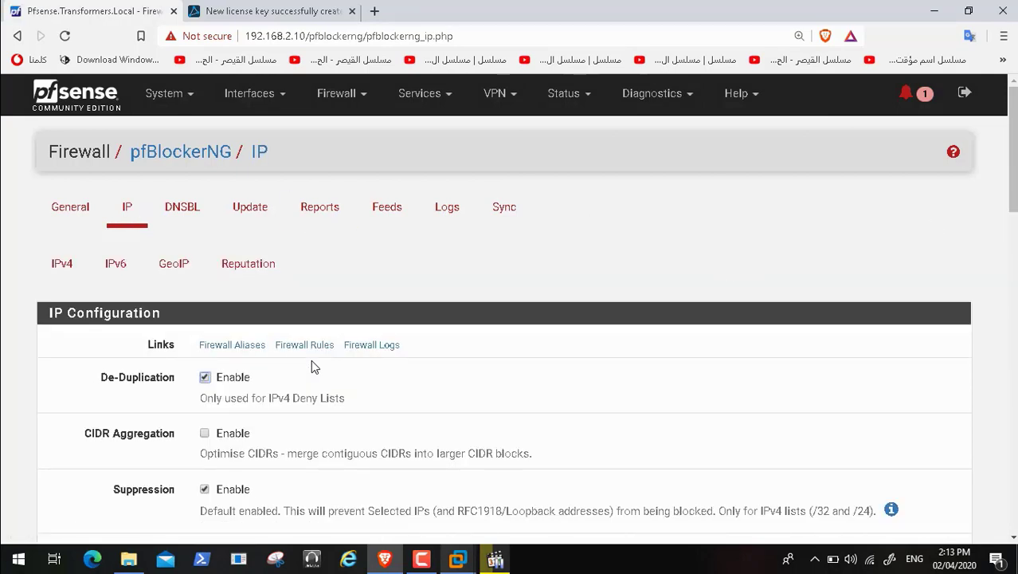
Step: Inspect the auto-created pfB_PRI1_v4 floating rule, then return to pfBlockerNG's General settings
mouse_move(1012, 192)
left_mouse_down()
mouse_move(1013, 500)
mouse_move(1012, 191)
left_mouse_up()
left_click(357, 94)
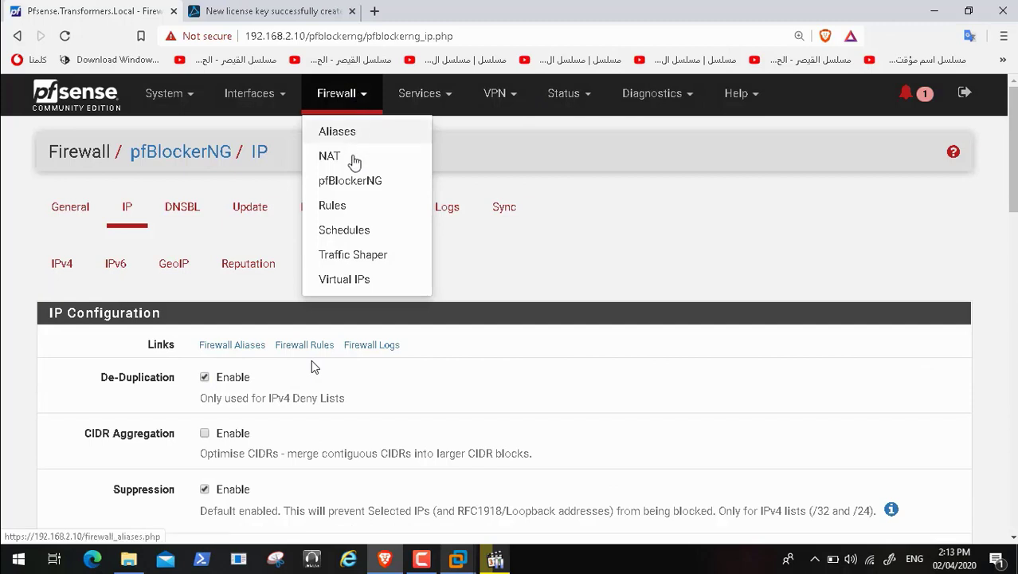
left_click(342, 207)
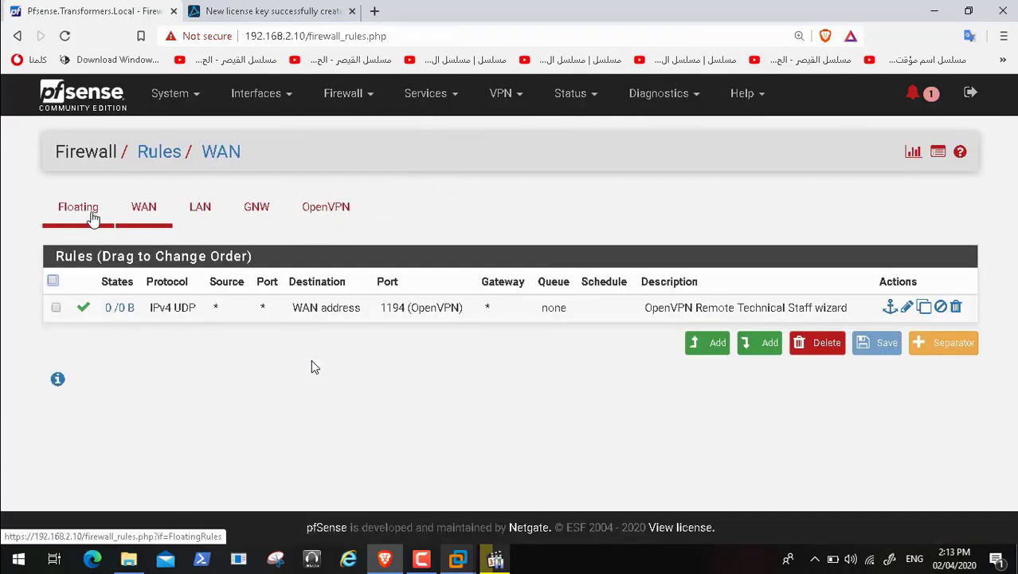
left_click(87, 214)
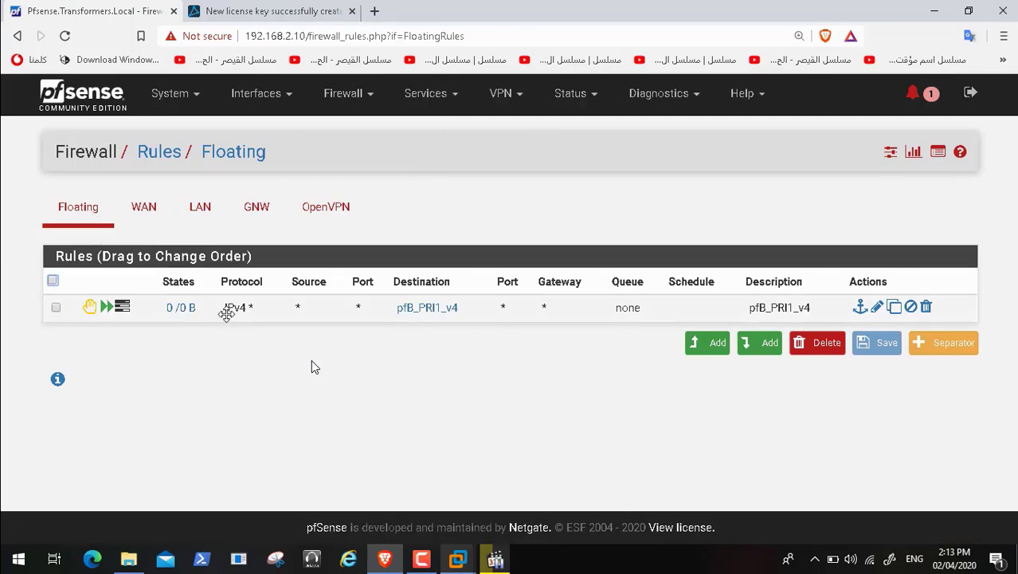
mouse_move(188, 313)
mouse_move(450, 313)
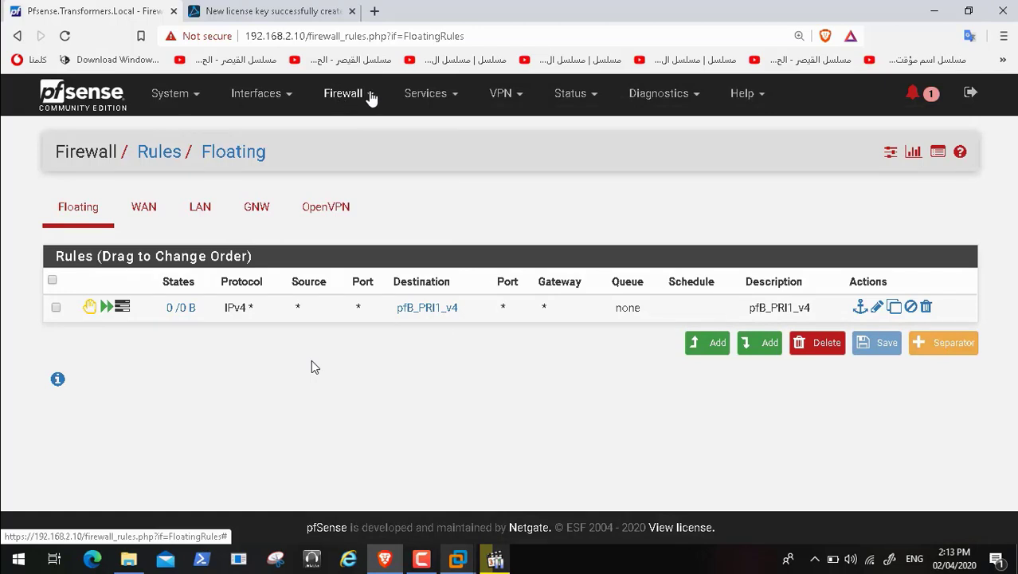
left_click(370, 96)
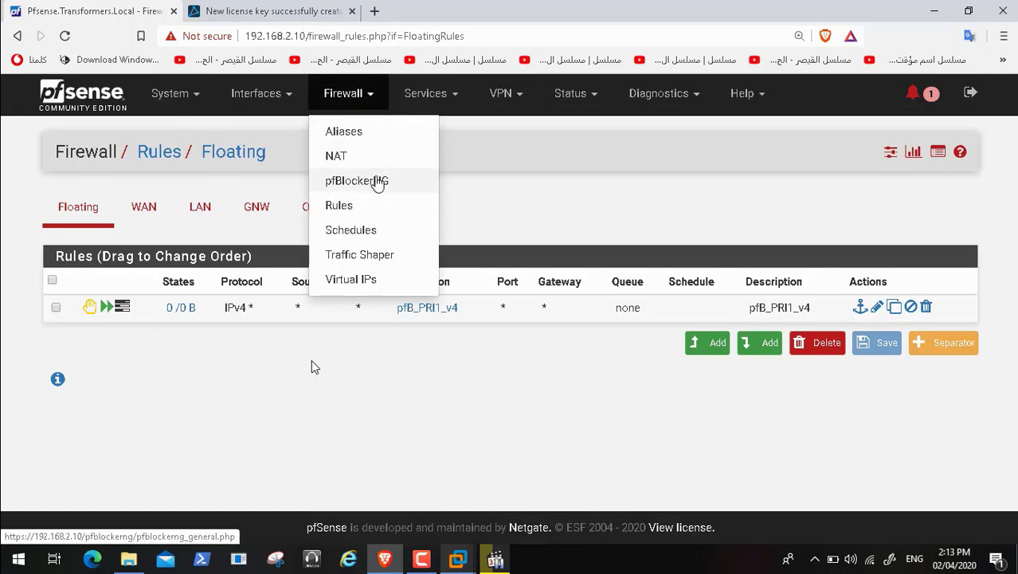
left_click(376, 181)
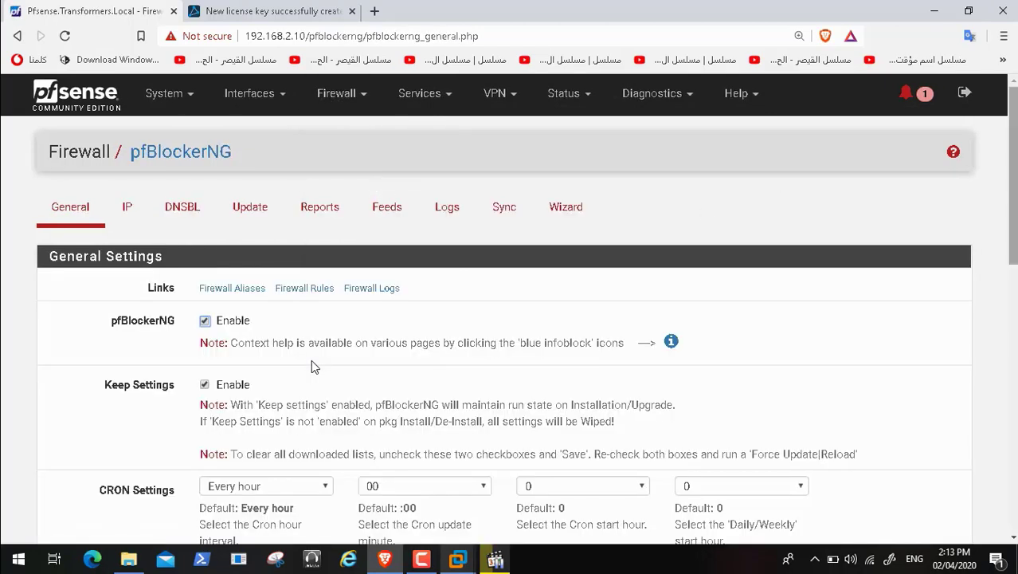
Step: Open pfBlockerNG's IP settings and locate the MaxMind GeoIP configuration section
scroll(313, 367, "down", 6)
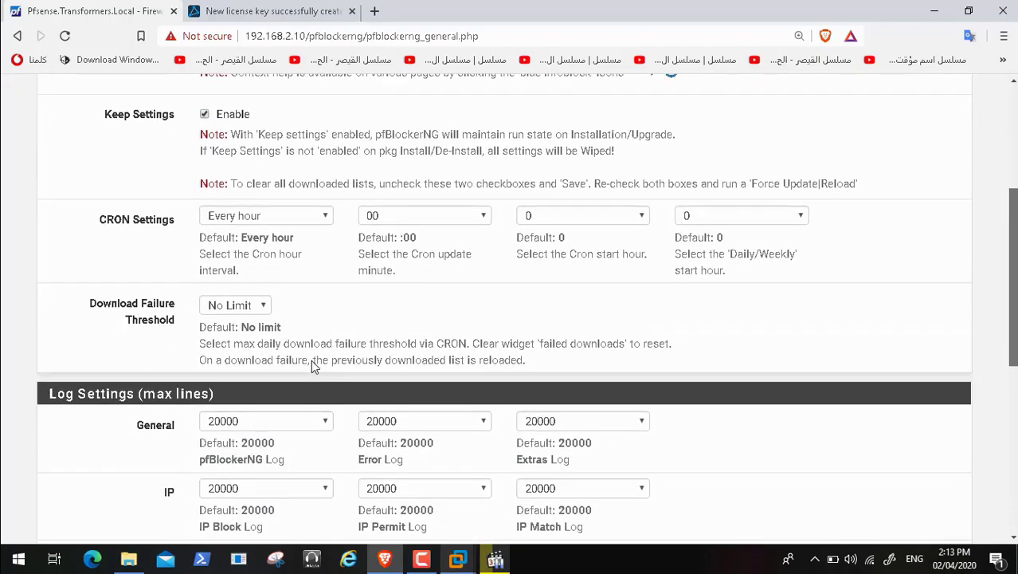
scroll(310, 366, "up", 8)
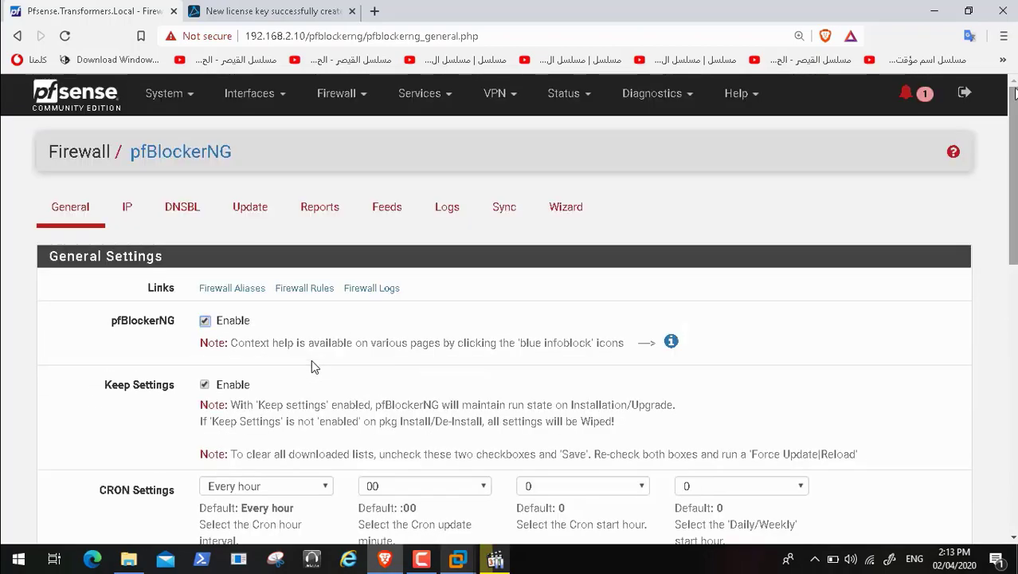
left_click(129, 212)
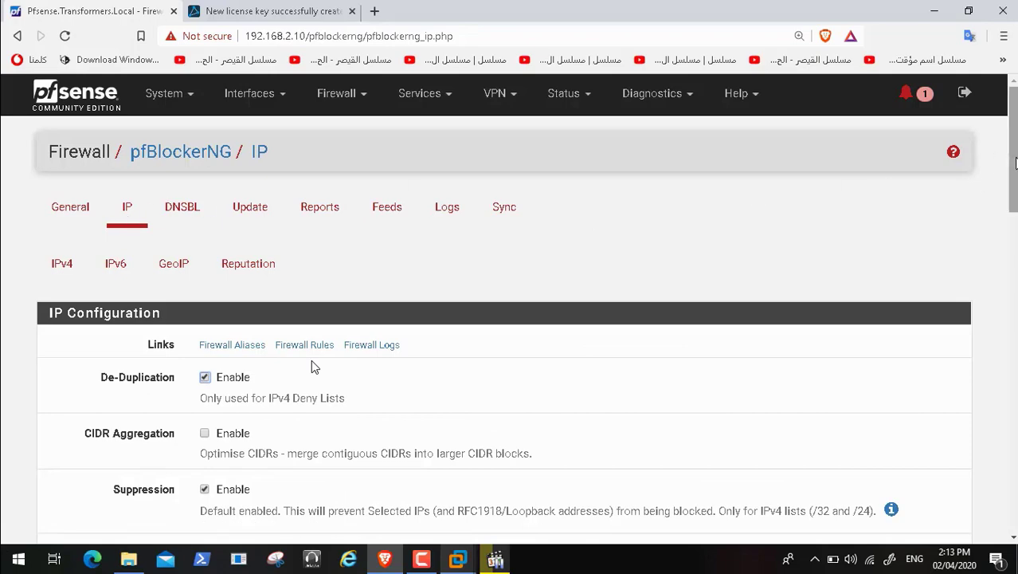
left_click_drag(1013, 158, 1012, 160)
scroll(311, 362, "down", 7)
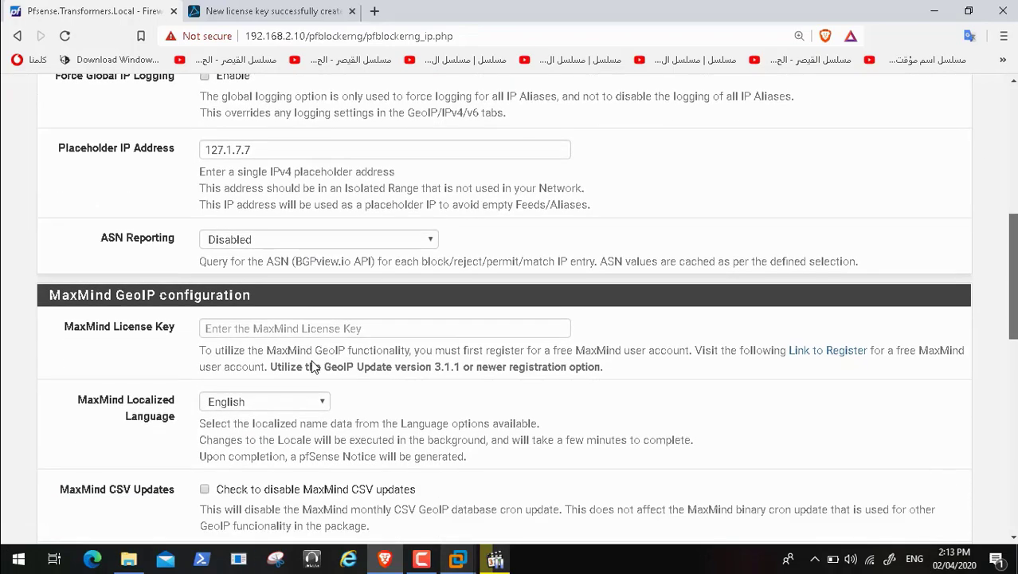
scroll(310, 359, "down", 8)
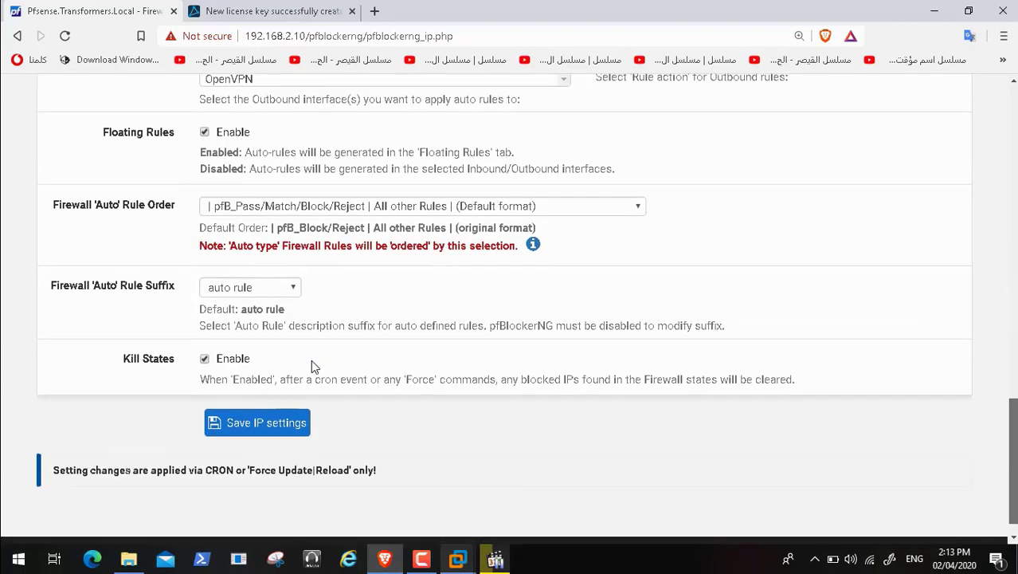
left_click(424, 559)
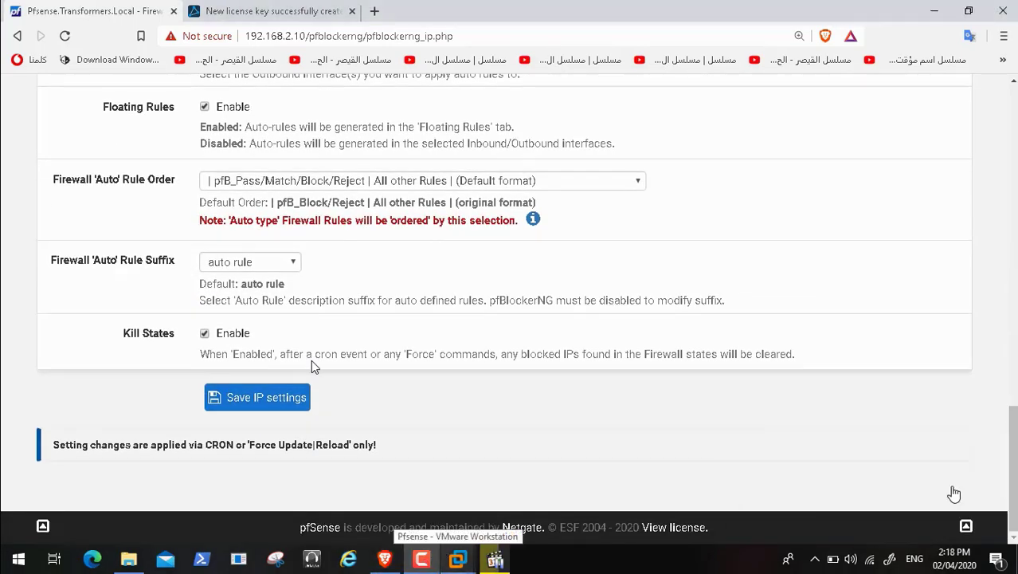
scroll(311, 359, "up", 5)
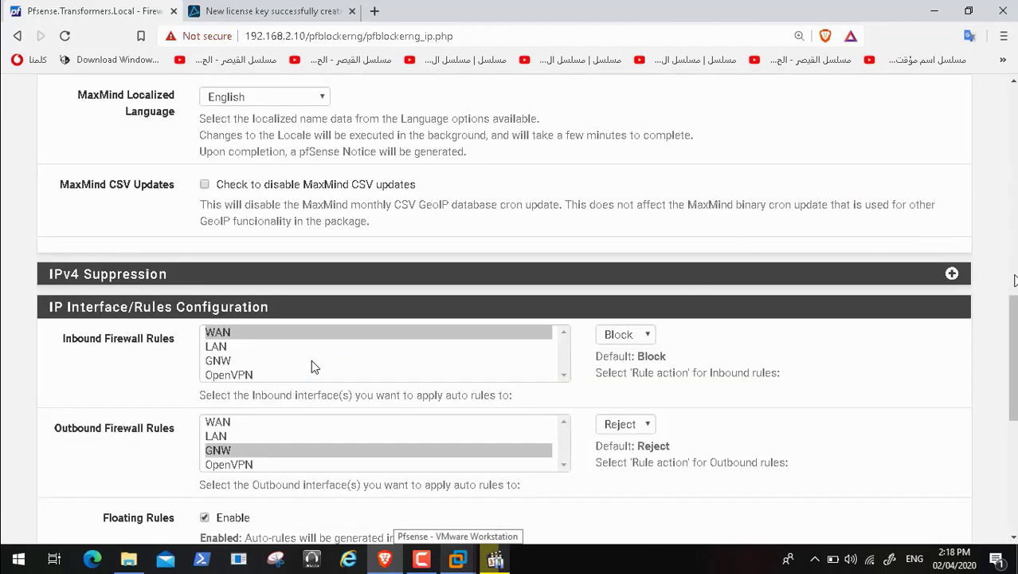
scroll(310, 364, "down", 5)
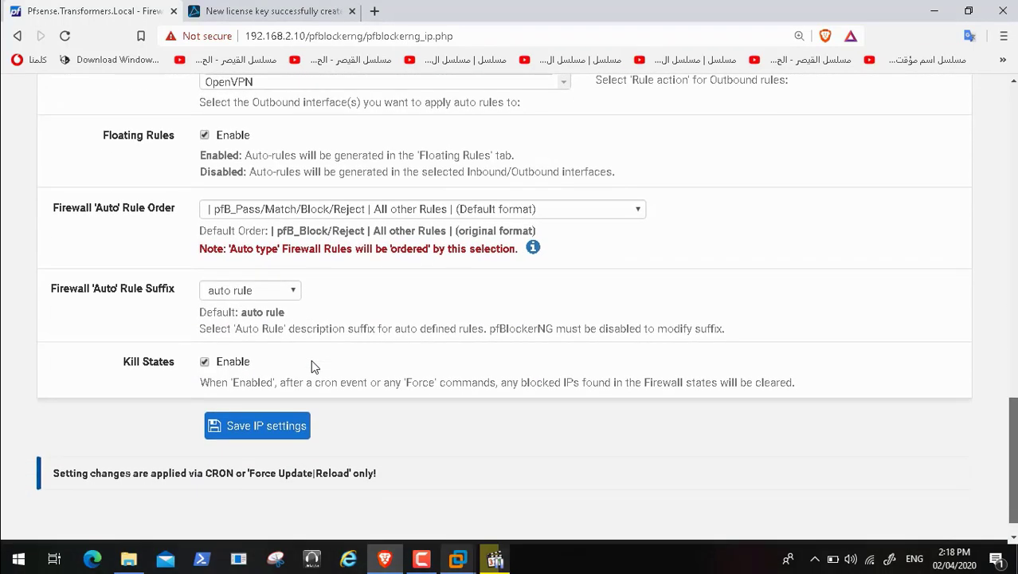
scroll(313, 365, "up", 5)
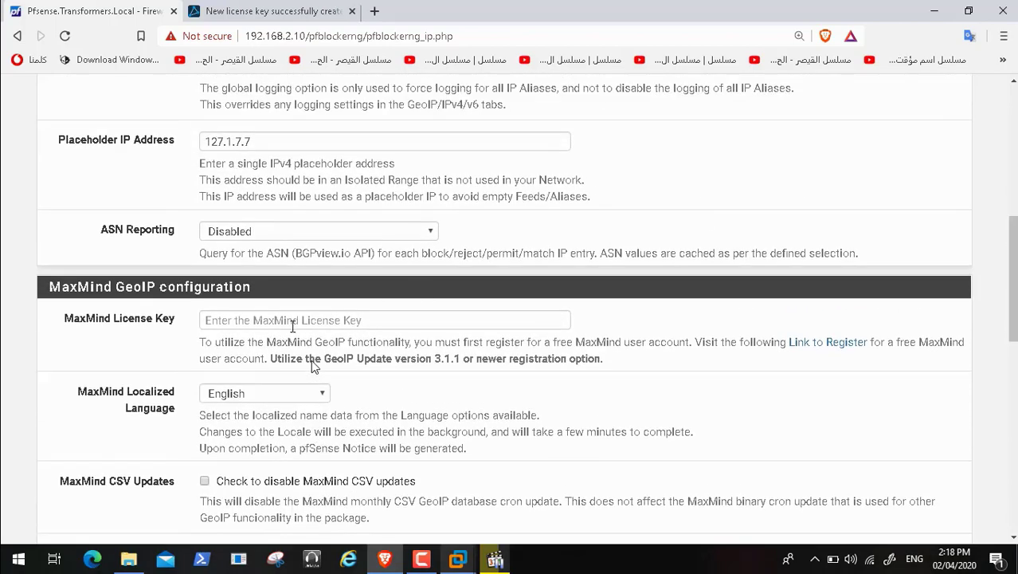
Step: Paste the license key into MaxMind License Key and save the IP settings
left_click(293, 327)
key("ctrl+v")
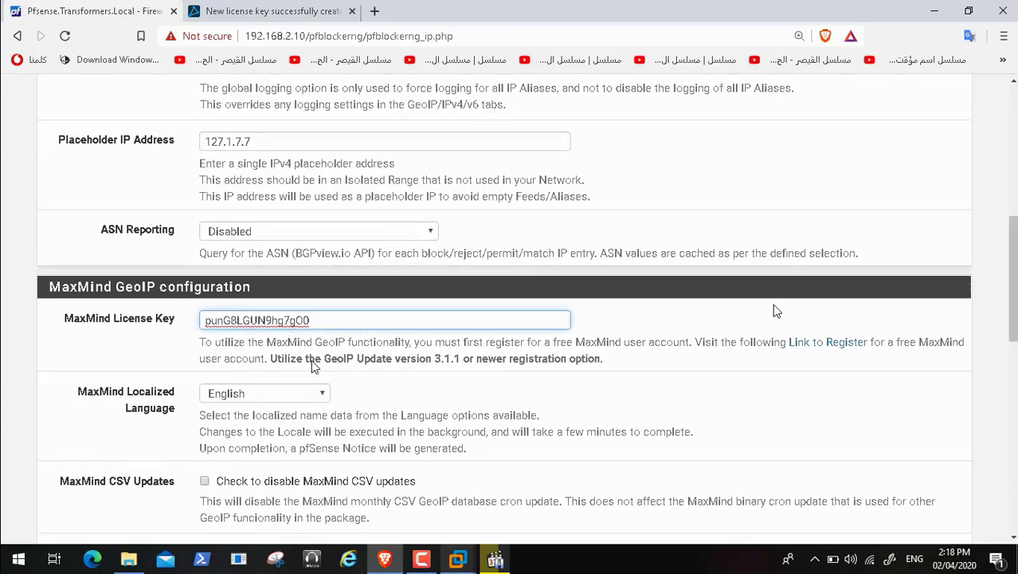
scroll(311, 360, "down", 10)
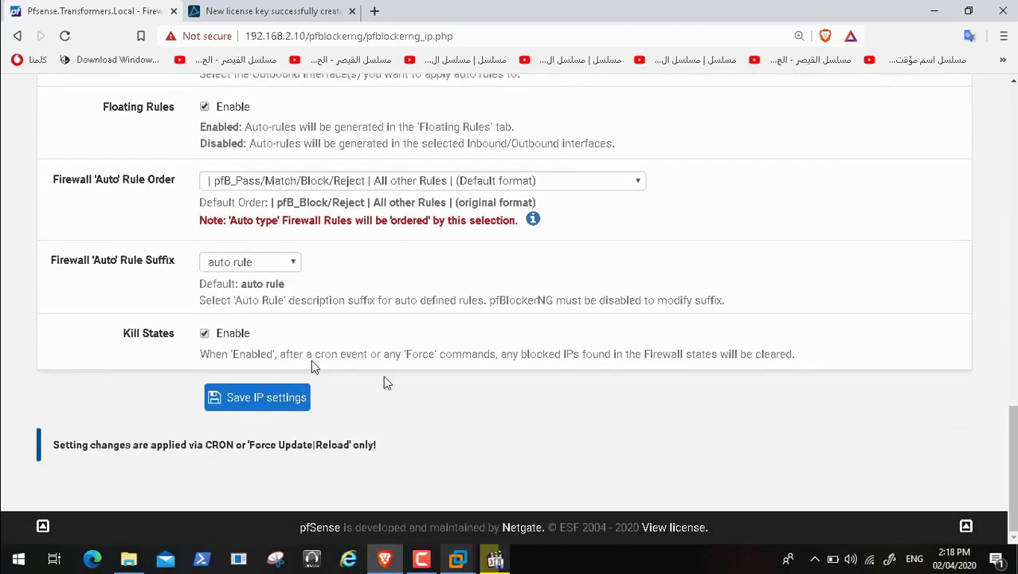
left_click(295, 402)
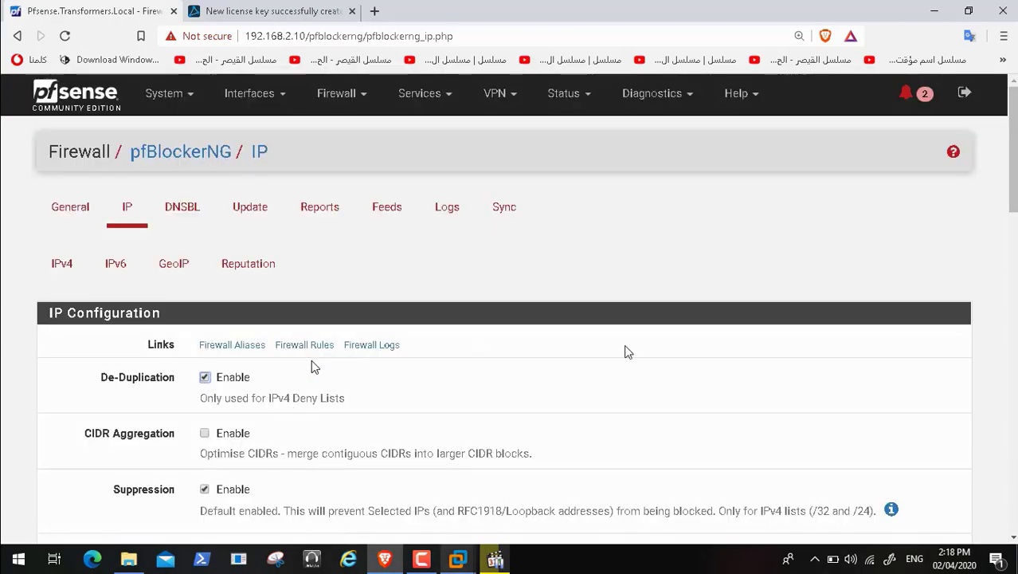
Step: Mark both pfBlockerNG MaxMind license-key notices as read from the notification bell
scroll(312, 361, "down", 15)
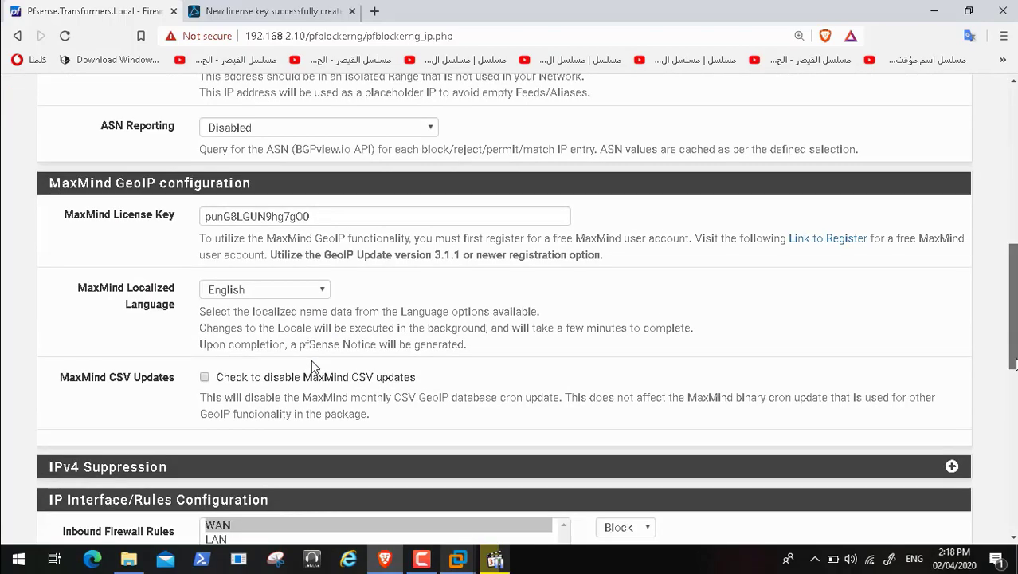
scroll(311, 359, "up", 15)
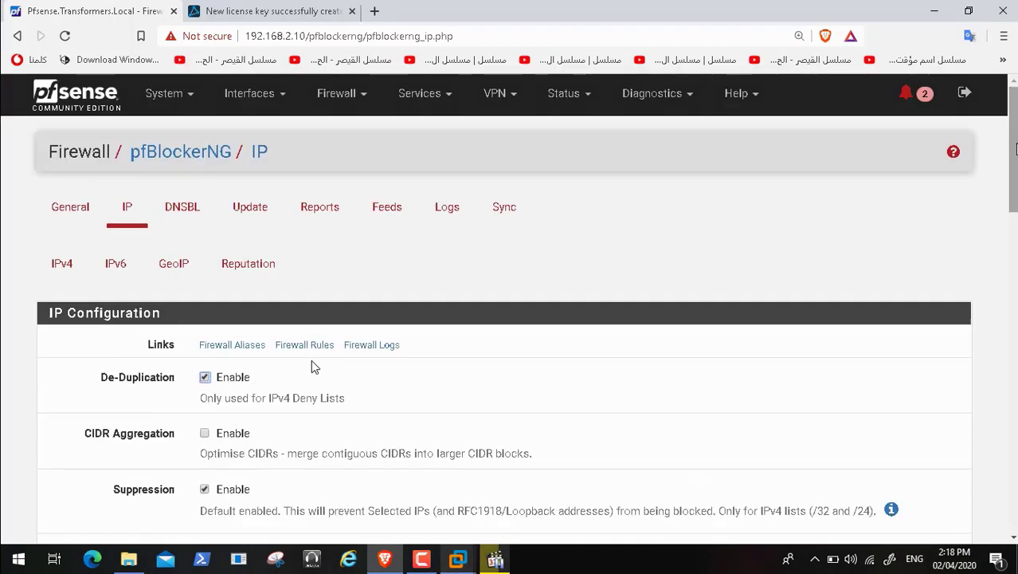
left_click(905, 93)
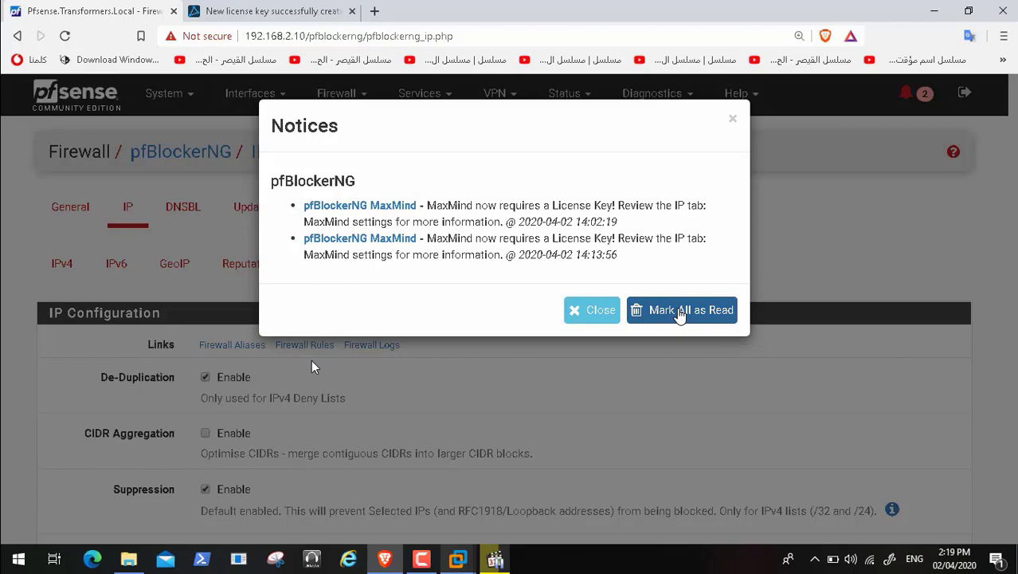
left_click(681, 313)
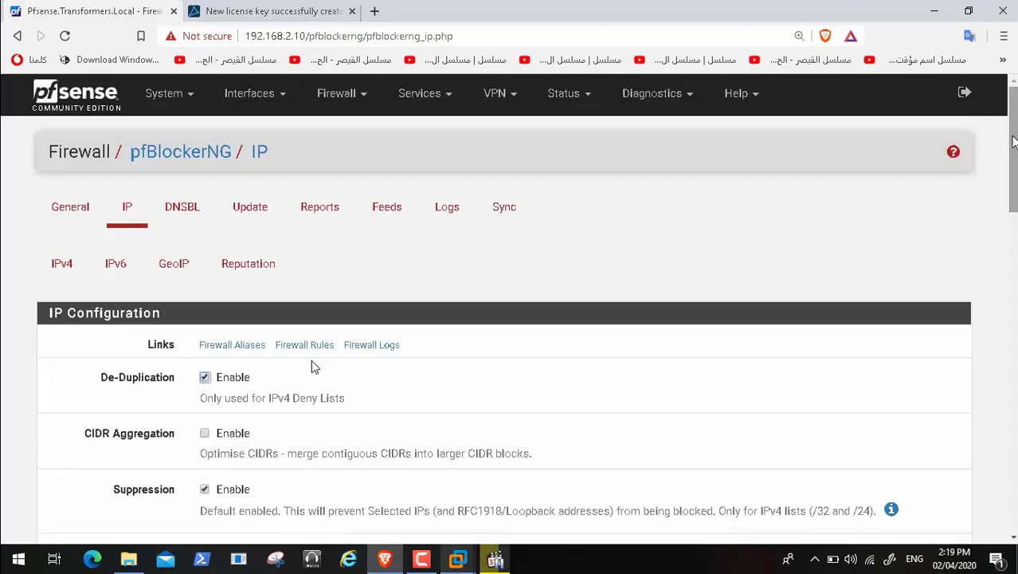
Step: Review the IPv4 lists summary, then the GeoIP summary
scroll(312, 365, "down", 10)
scroll(312, 365, "up", 4)
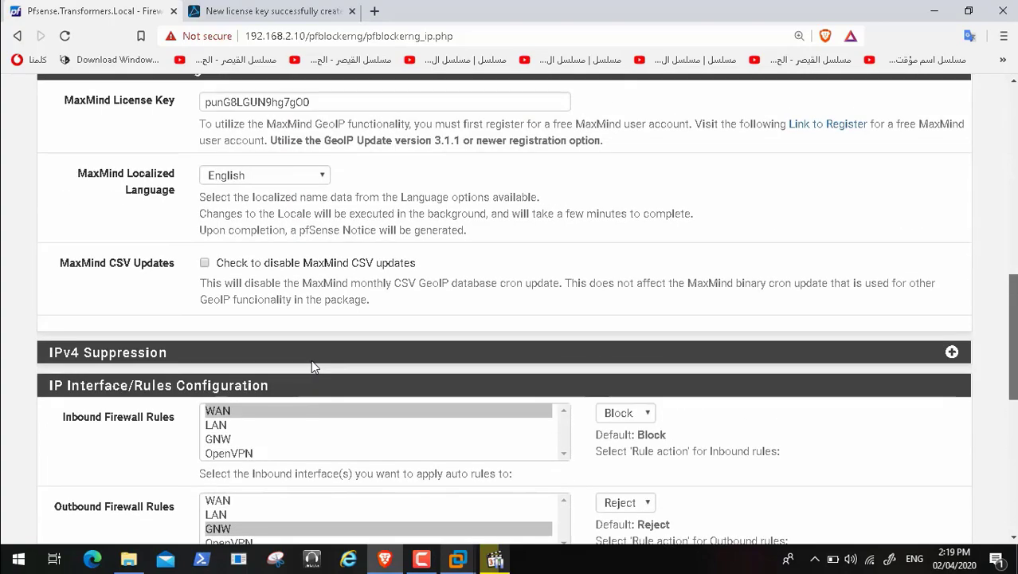
scroll(312, 365, "down", 8)
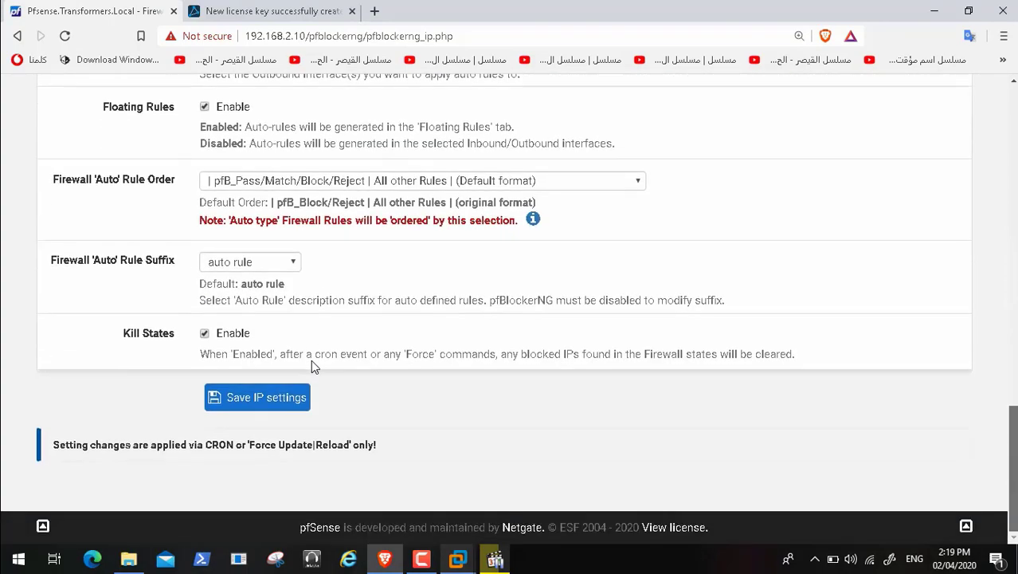
scroll(313, 365, "up", 15)
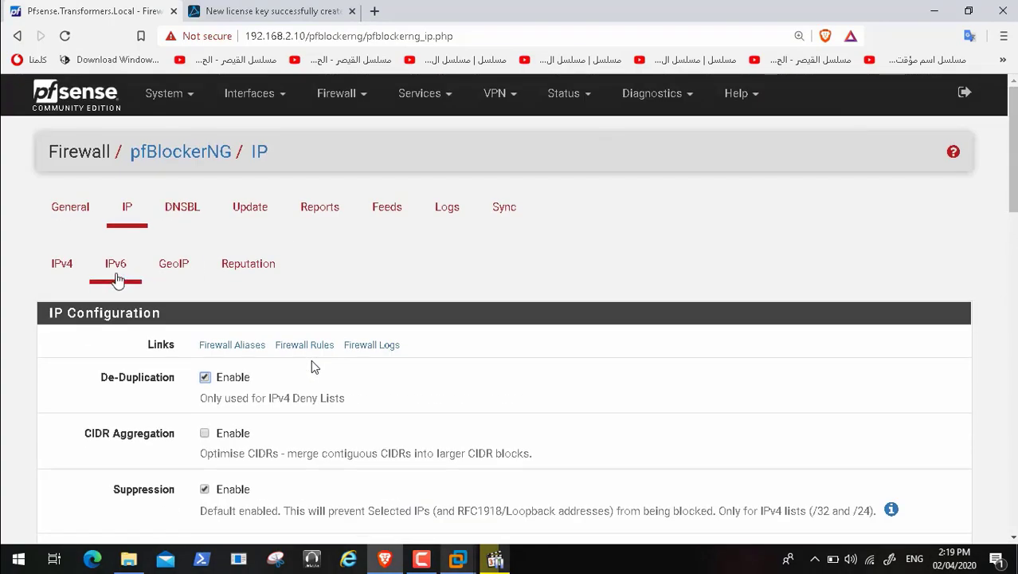
left_click(67, 271)
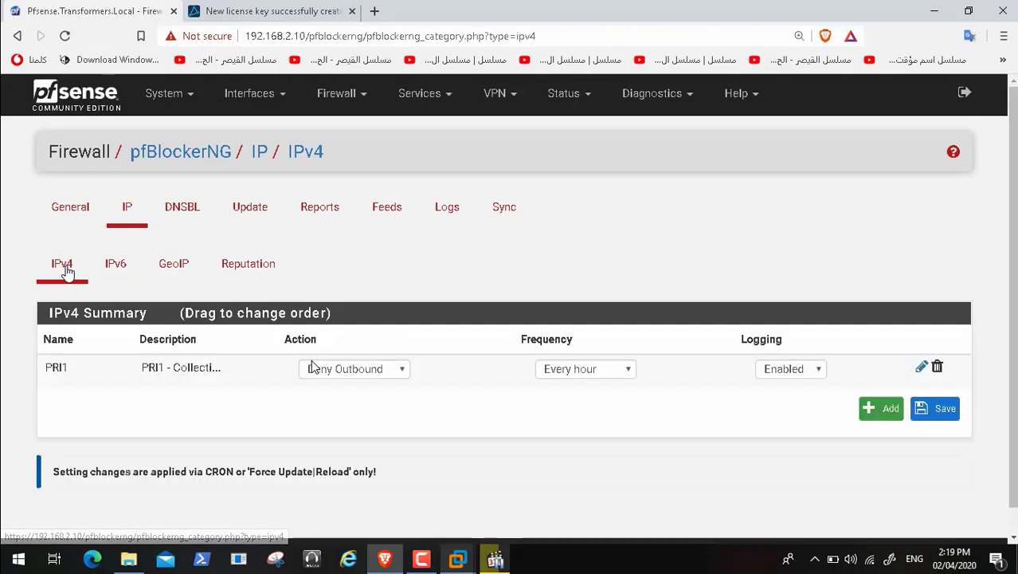
left_click(162, 275)
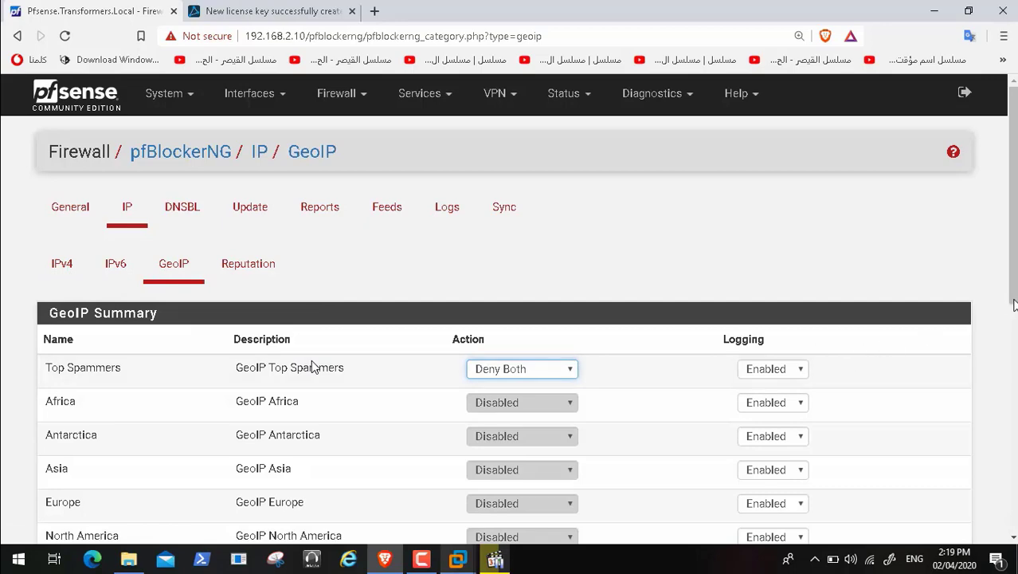
Step: Keep Top Spammers at Deny Both and move on to pfBlockerNG General settings
scroll(311, 365, "down", 5)
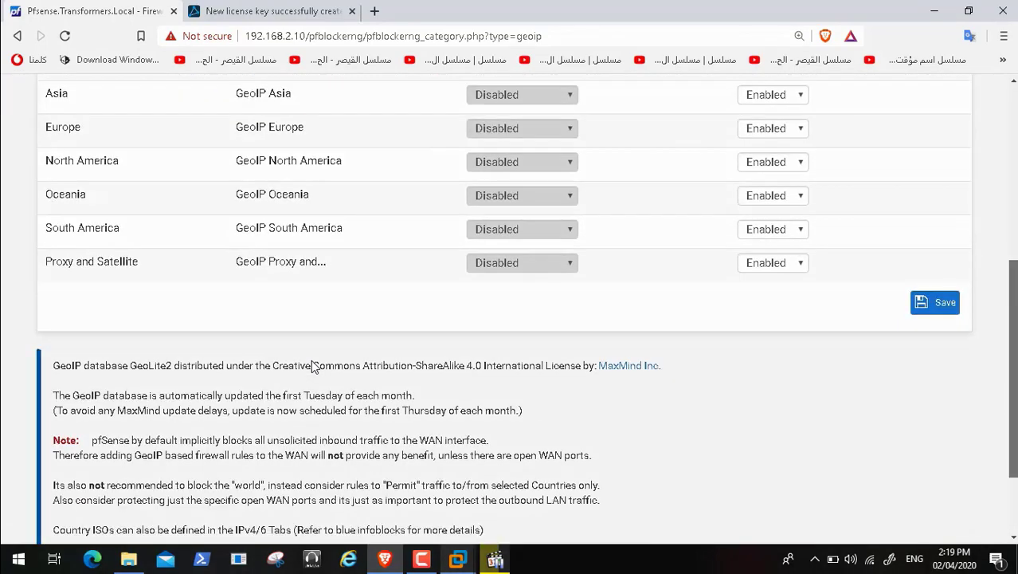
scroll(311, 363, "down", 2)
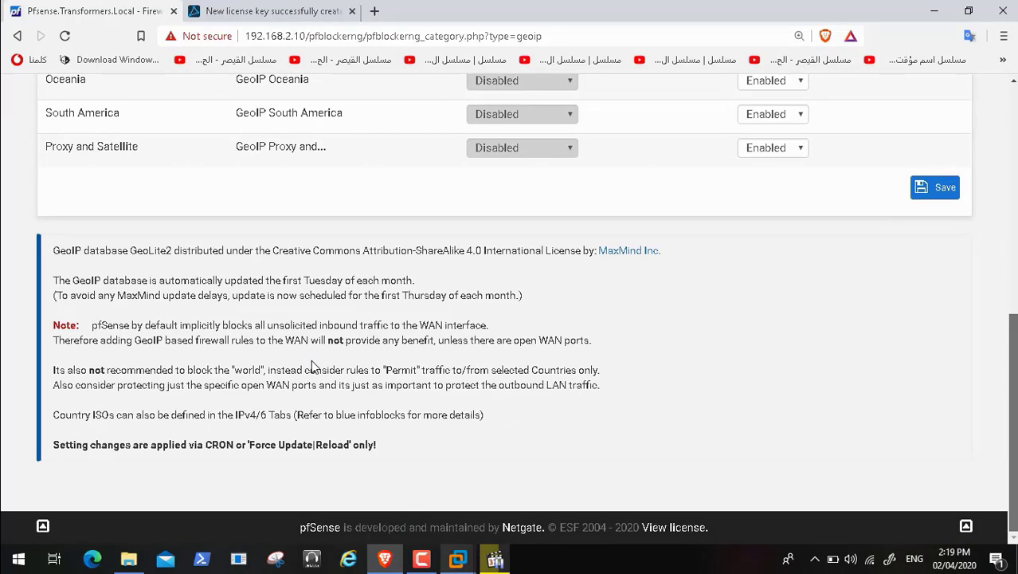
scroll(312, 365, "up", 6)
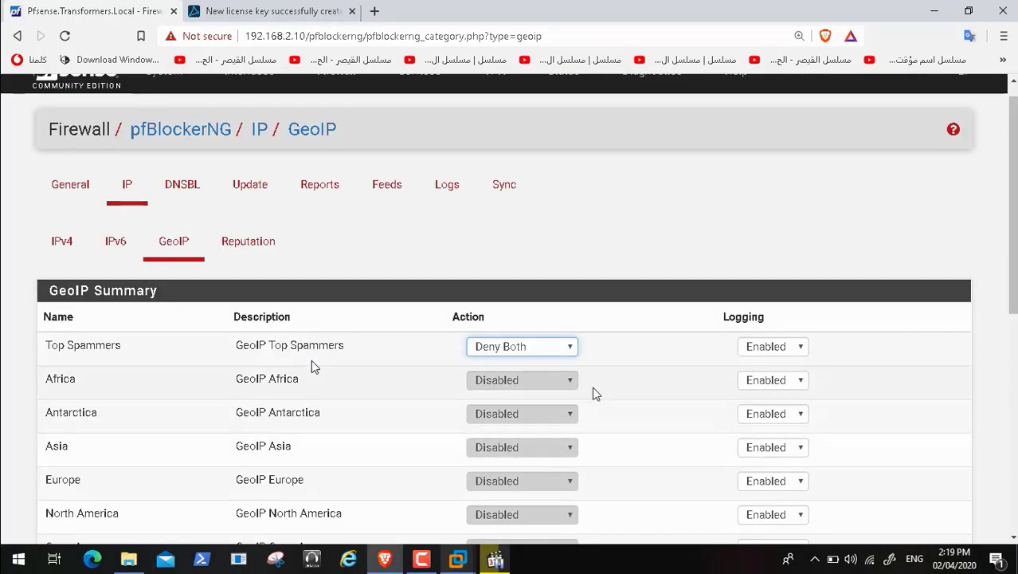
left_click(569, 347)
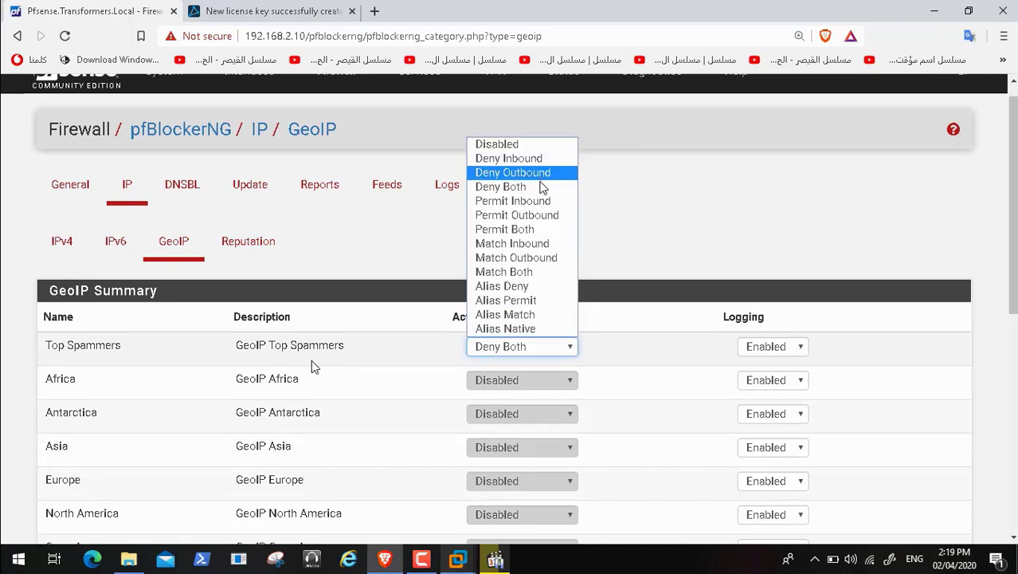
left_click(542, 188)
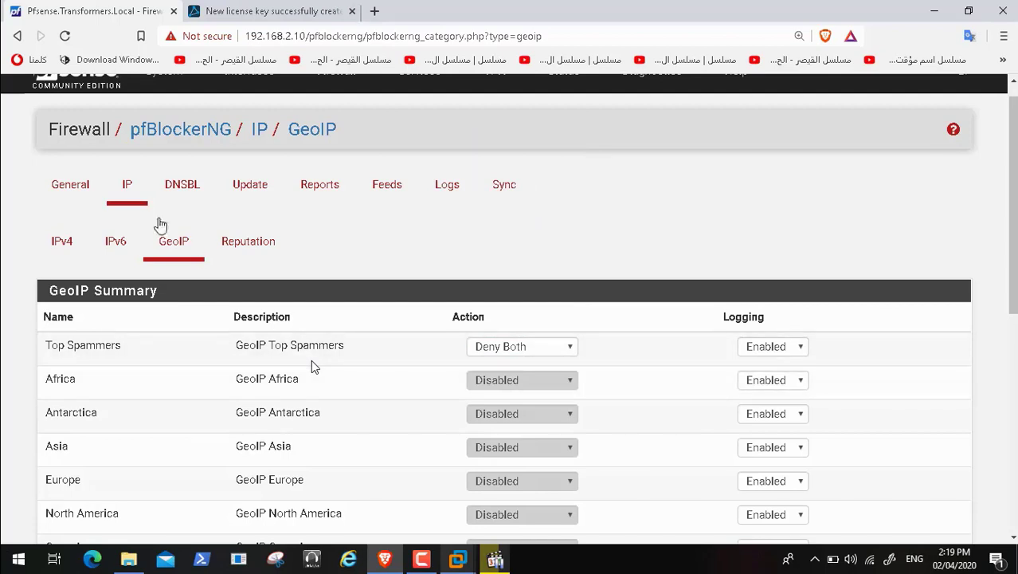
left_click(82, 191)
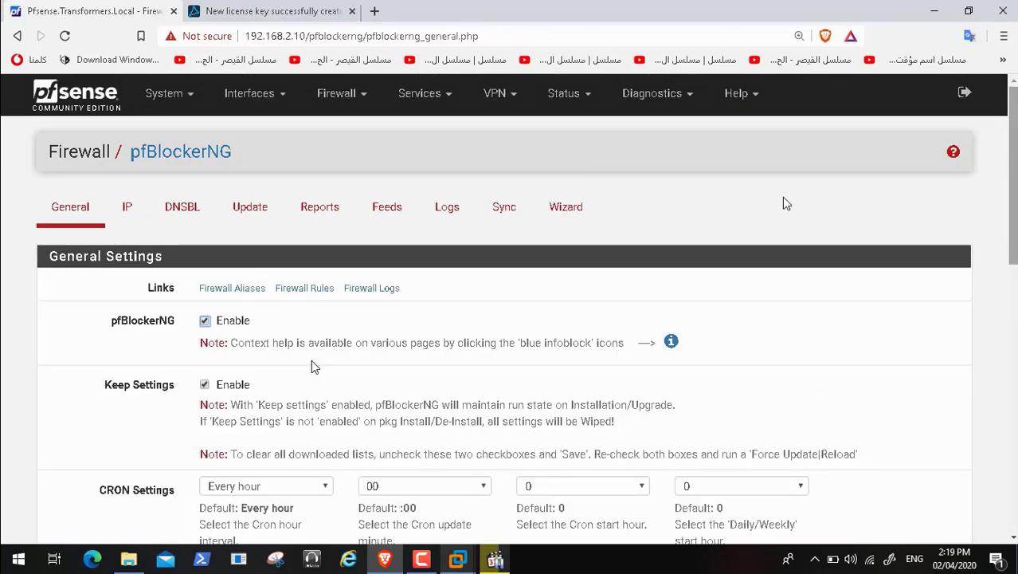
Step: Look through the MaxMind GeoIP configuration on the IP tab and save the IP settings
left_click(129, 212)
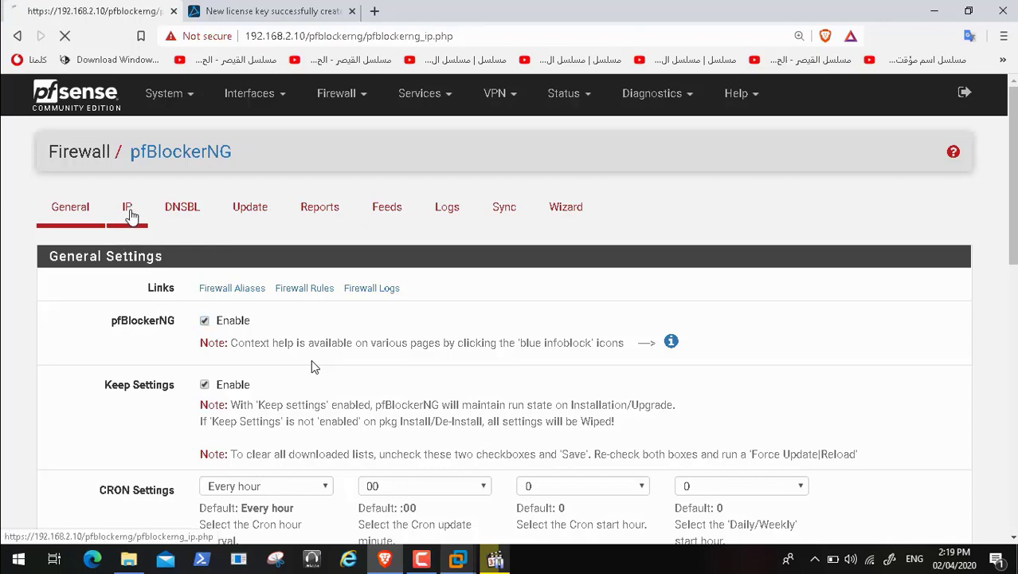
scroll(312, 365, "down", 9)
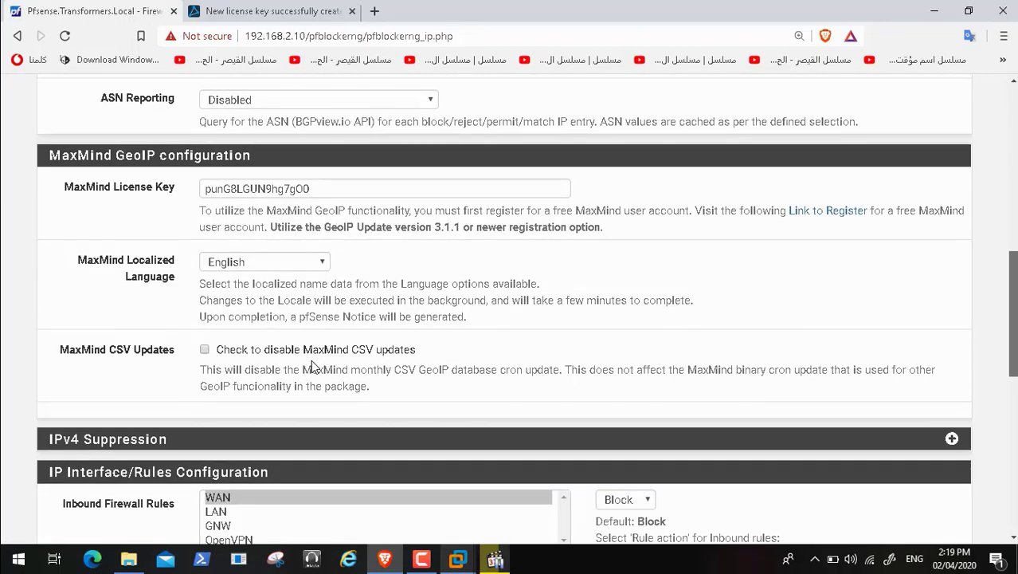
scroll(313, 365, "down", 1)
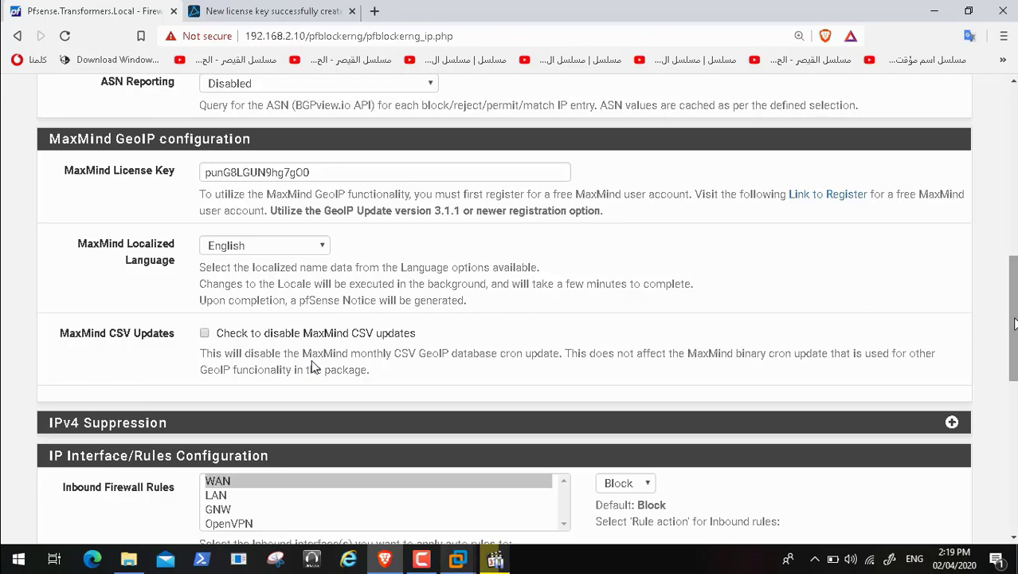
left_click_drag(1014, 318, 1014, 471)
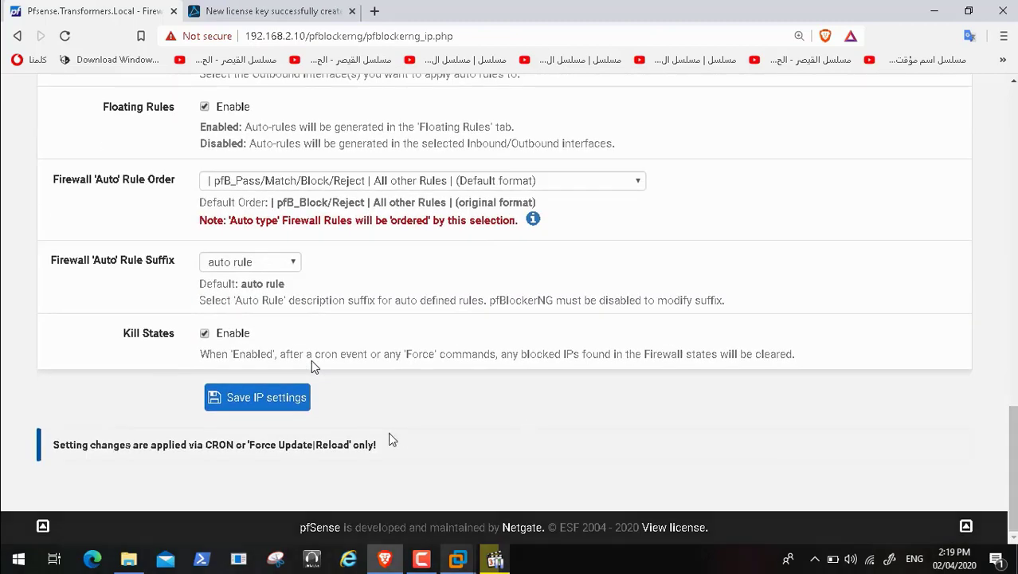
left_click(258, 396)
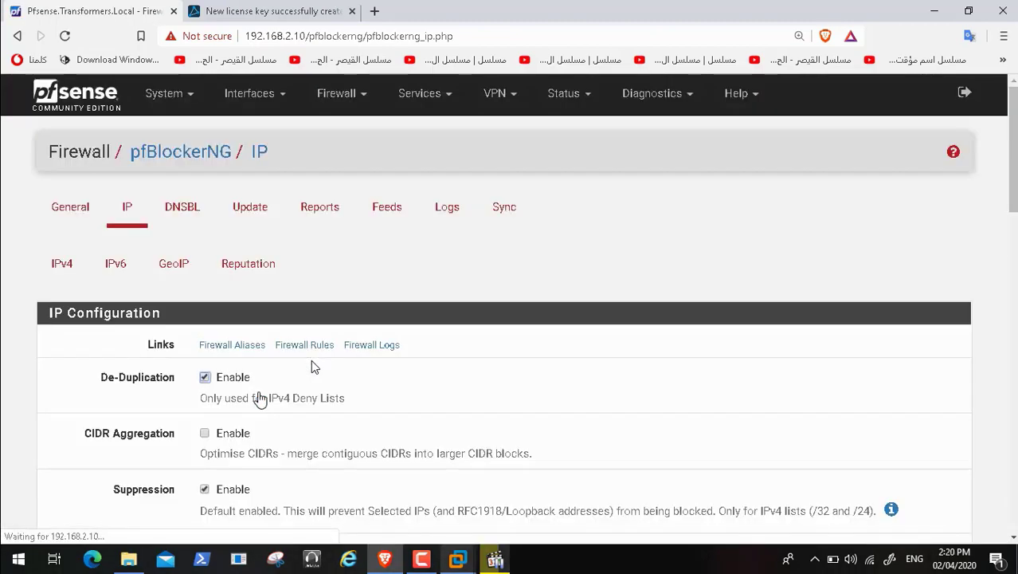
Step: Review the DNSBL settings, then check EasyList, ADs and Malicious groups are on Unbound
left_click(199, 214)
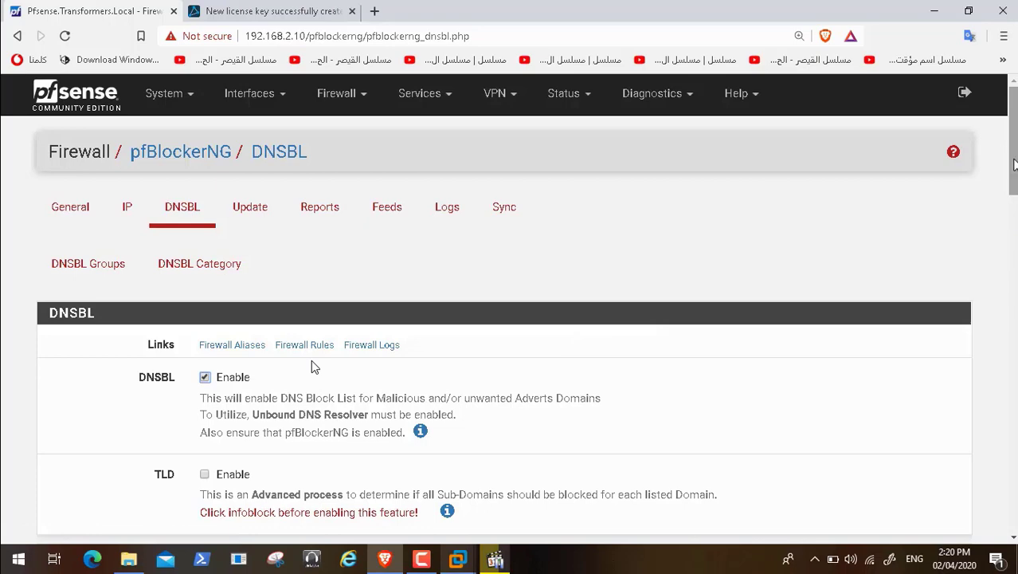
scroll(310, 361, "down", 5)
scroll(311, 362, "down", 9)
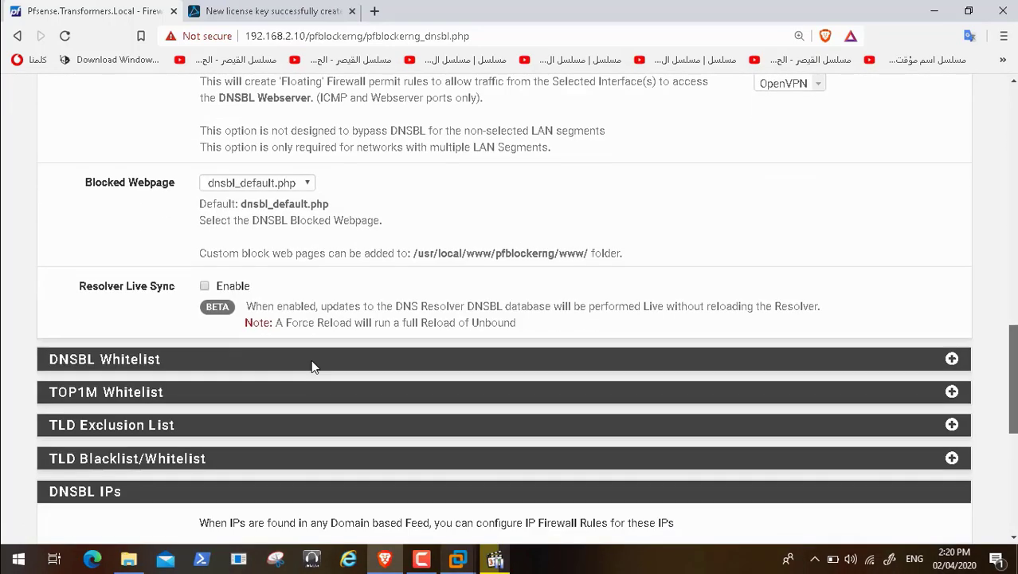
scroll(312, 365, "down", 1)
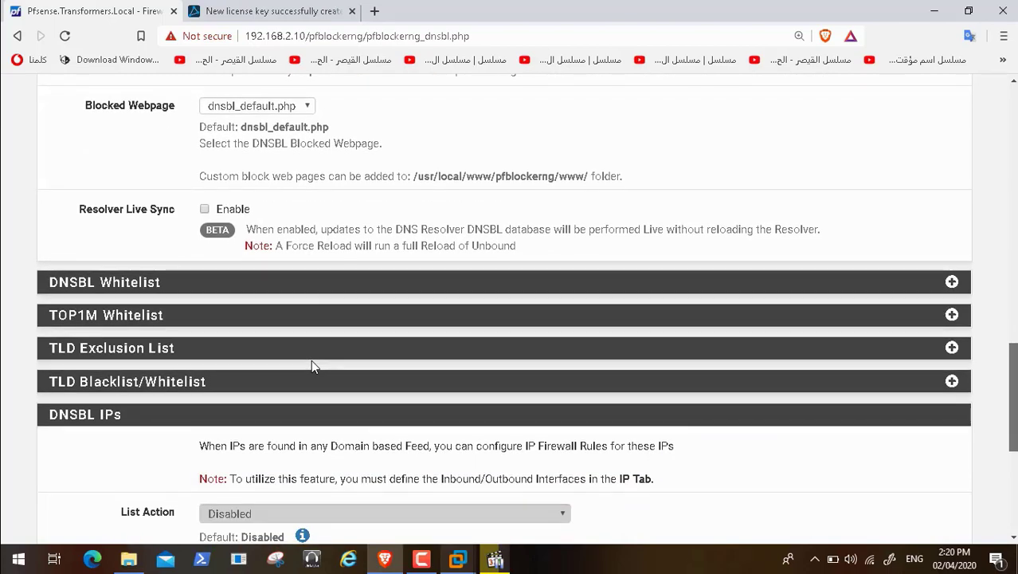
left_click_drag(1012, 385, 1000, 125)
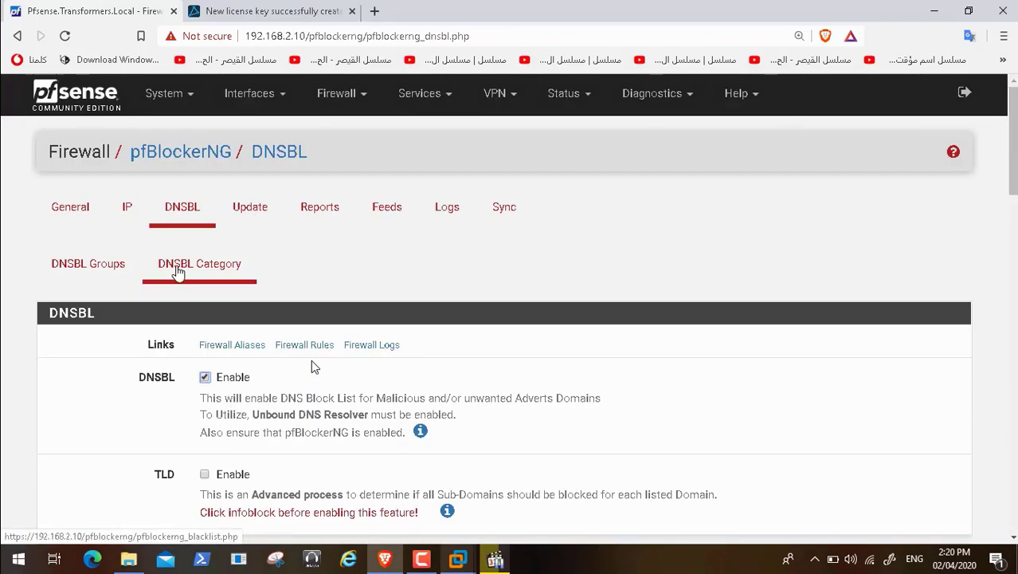
left_click(178, 271)
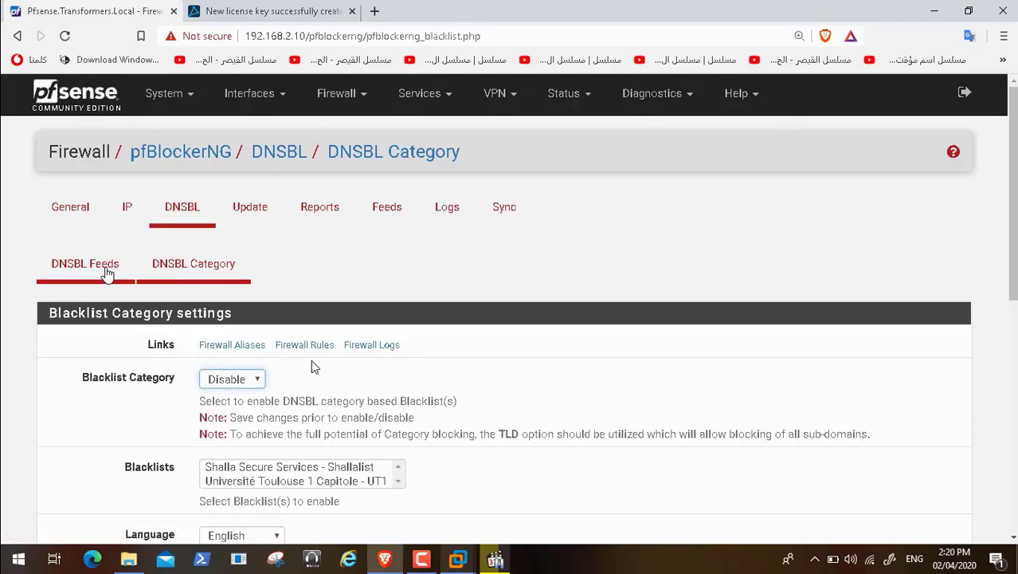
left_click(106, 270)
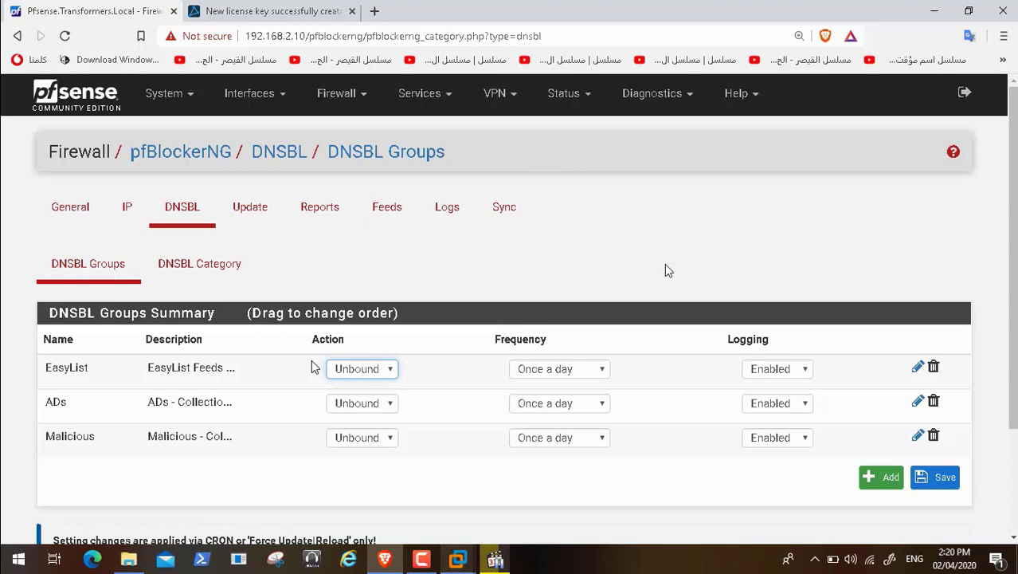
mouse_move(257, 553)
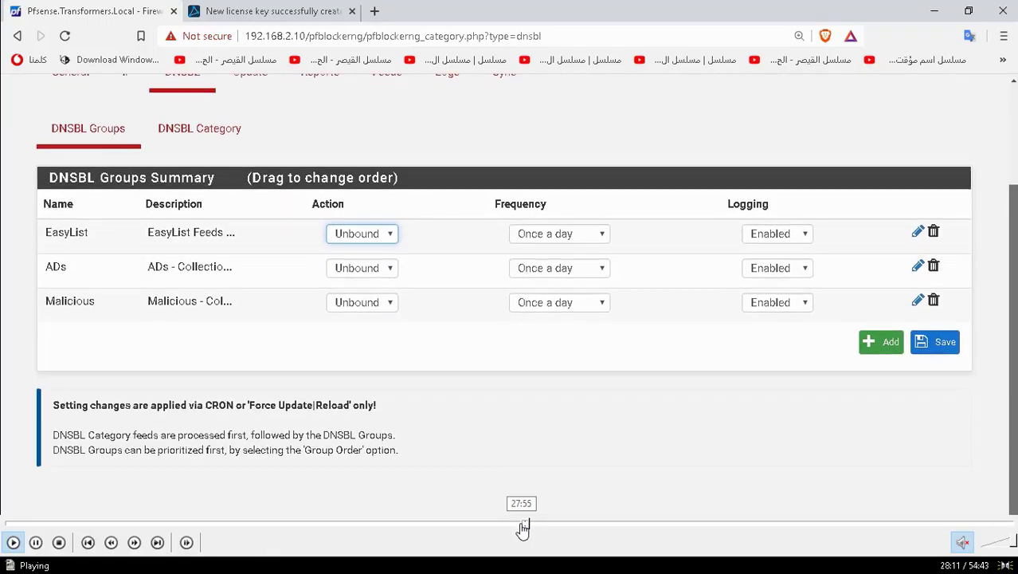
left_click(522, 526)
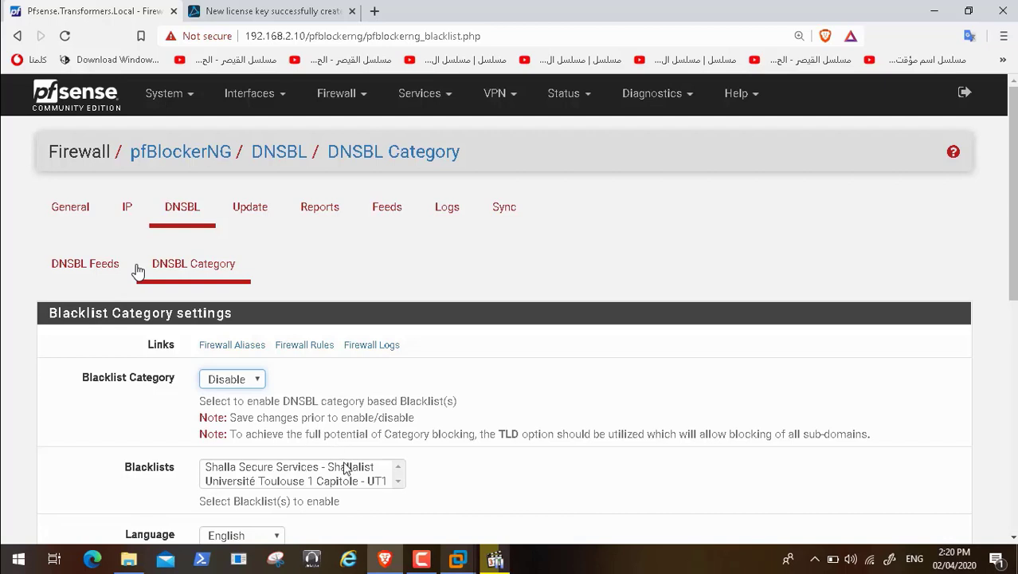
mouse_move(146, 559)
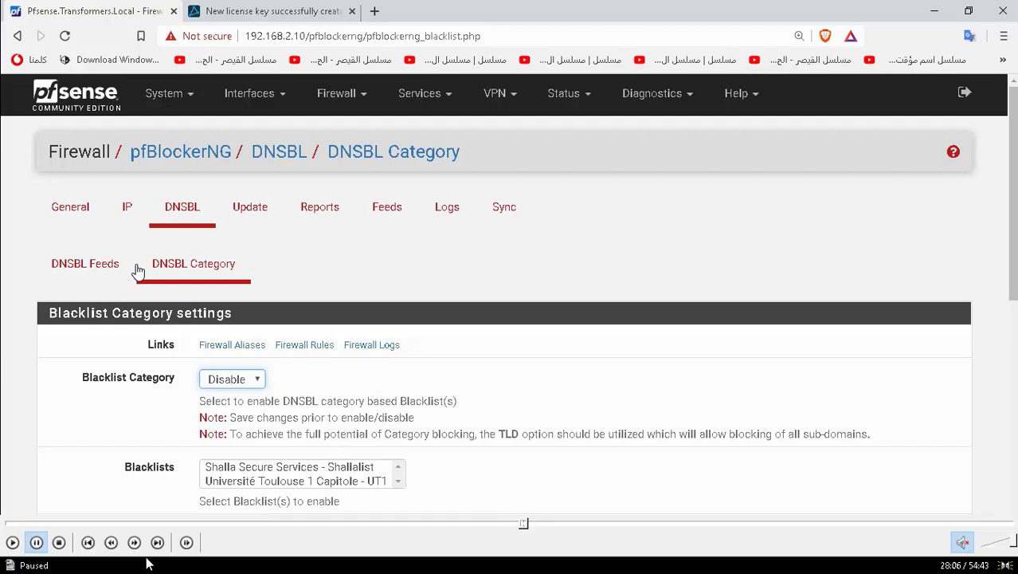
left_click(12, 545)
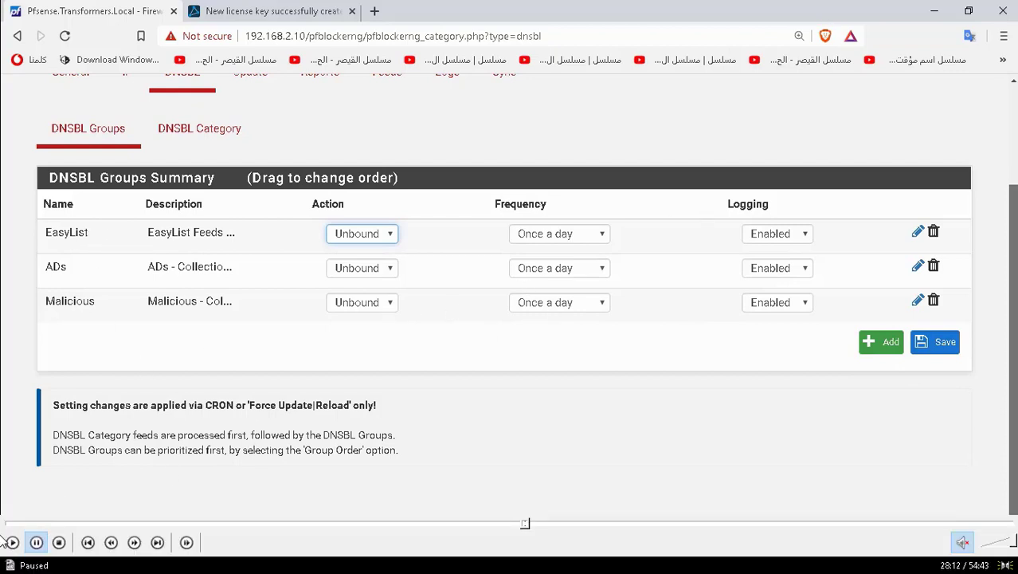
scroll(370, 157, "up", 1)
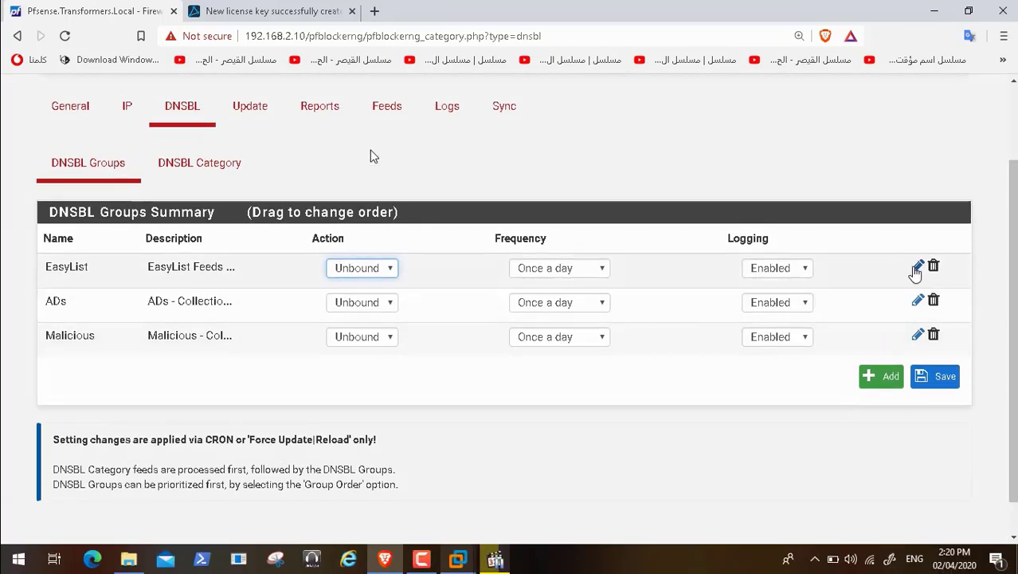
Step: Open the EasyList group's edit form and select its EasyPrivacy source URL
left_click(916, 268)
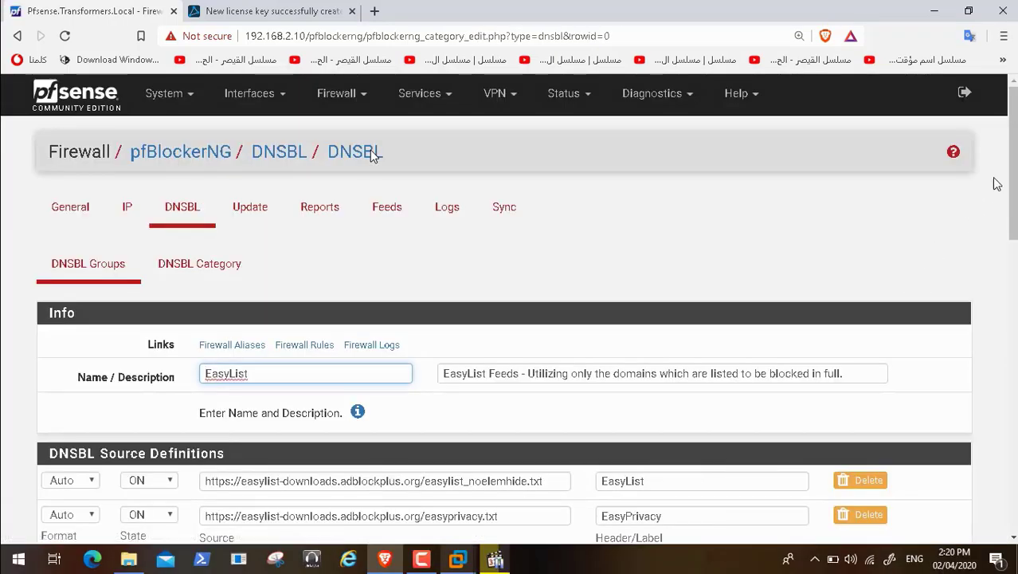
scroll(370, 151, "down", 3)
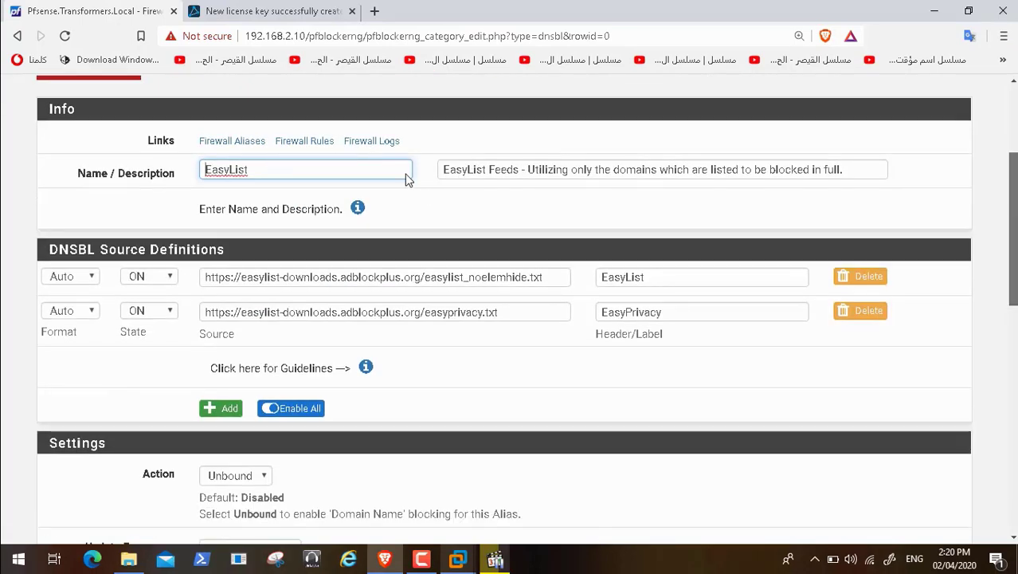
scroll(399, 289, "down", 2)
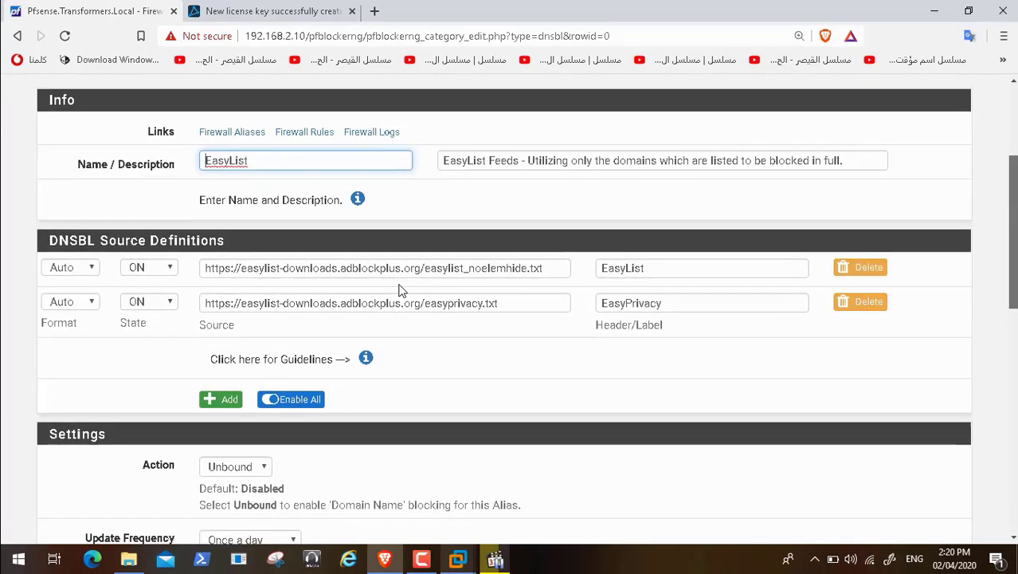
scroll(396, 227, "up", 1)
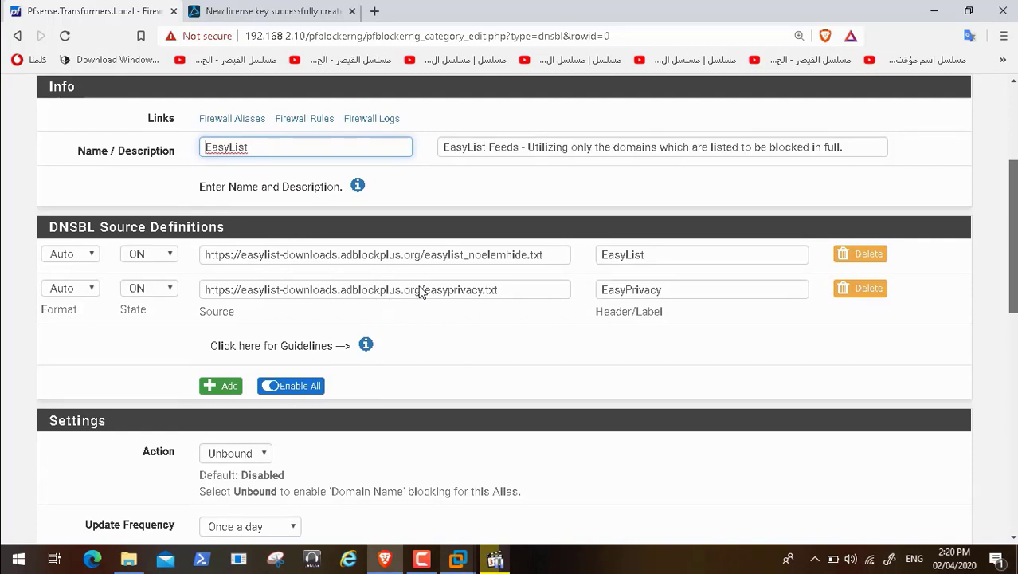
scroll(438, 319, "up", 1)
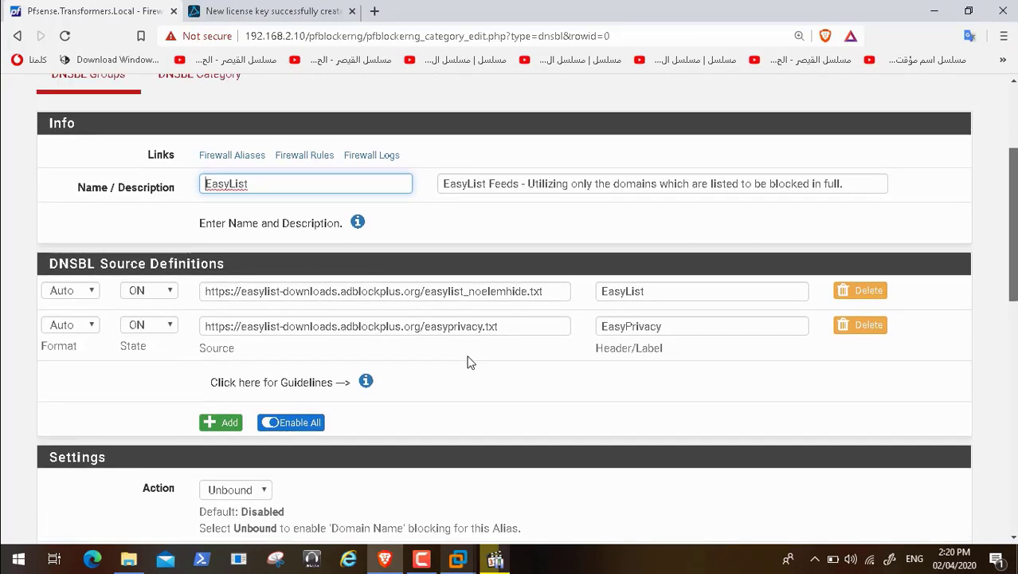
triple_click(501, 336)
key("ctrl+c")
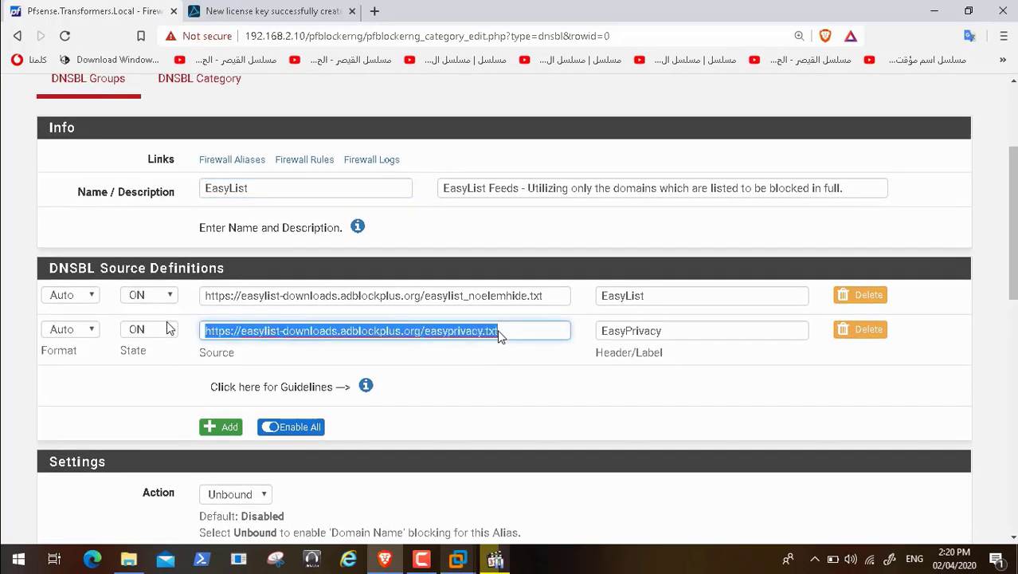
left_click(313, 11)
left_click(298, 36)
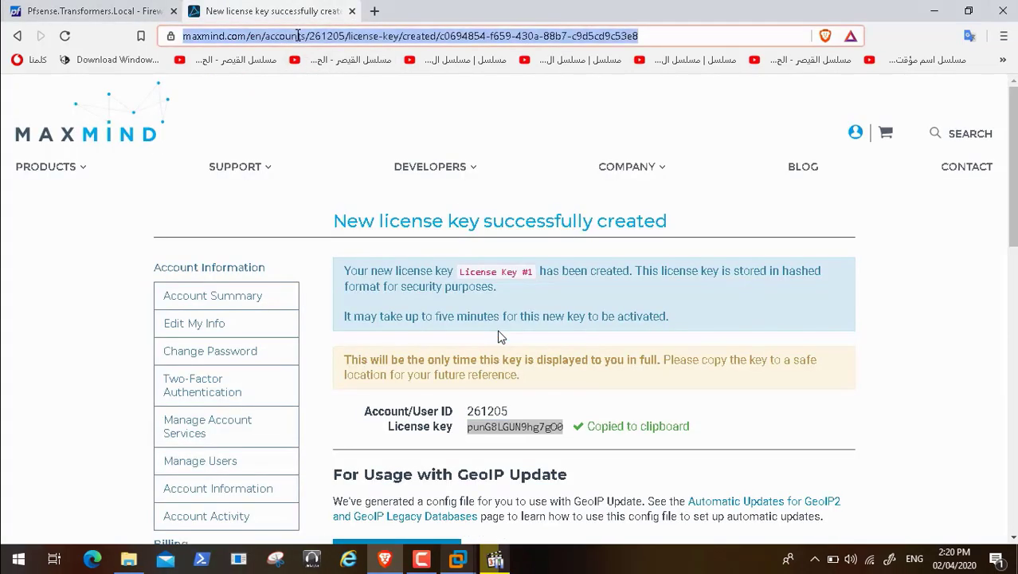
key("BackSpace")
key("ctrl+v")
key("Return")
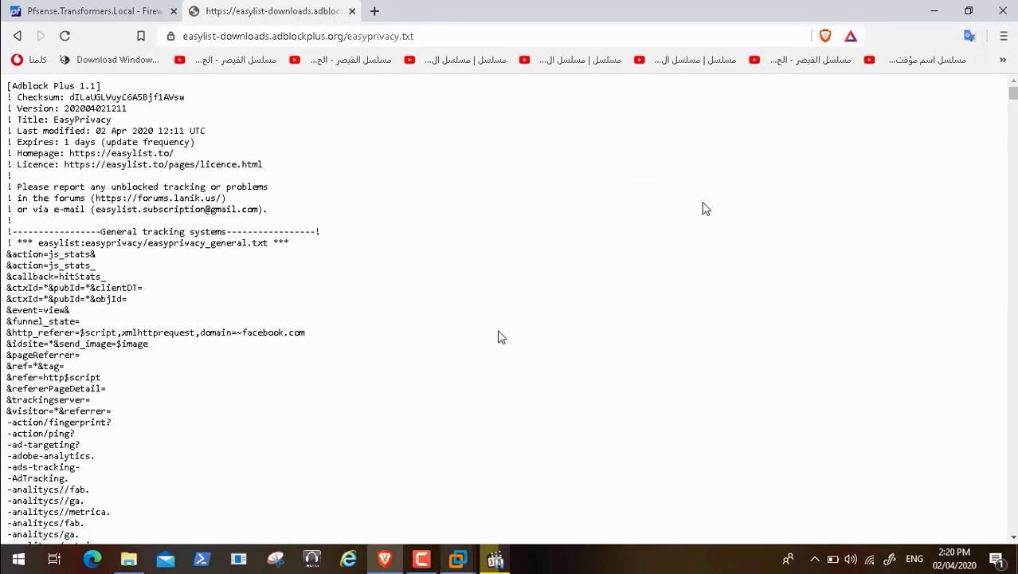
left_click_drag(1014, 93, 1016, 151)
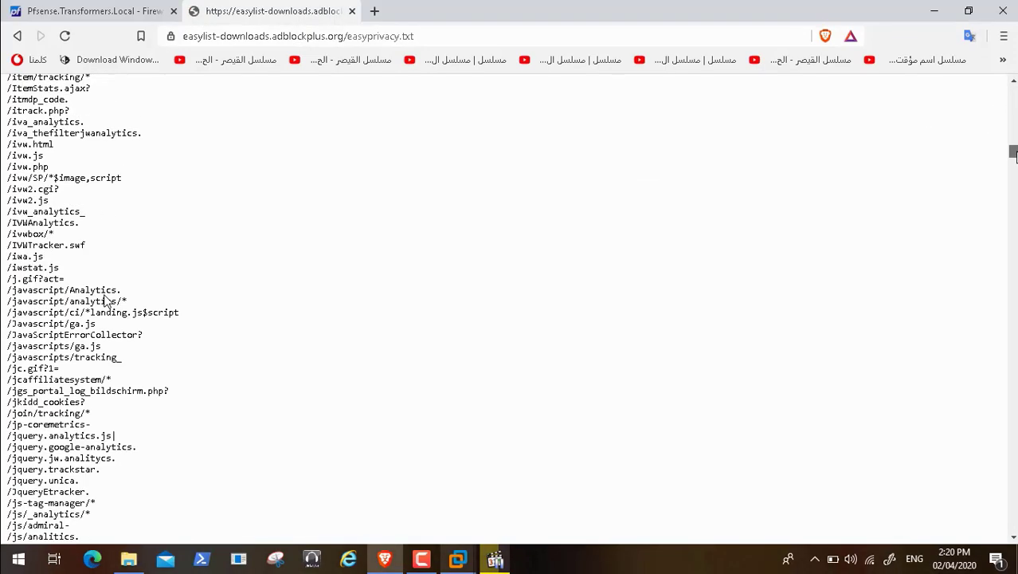
scroll(105, 301, "down", 20)
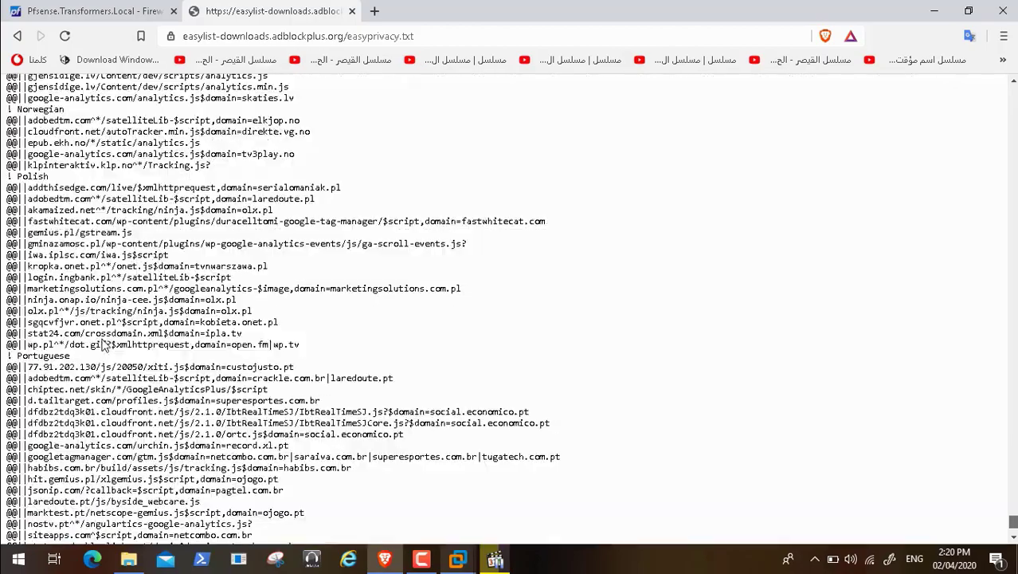
scroll(103, 344, "up", 10)
scroll(128, 351, "up", 20)
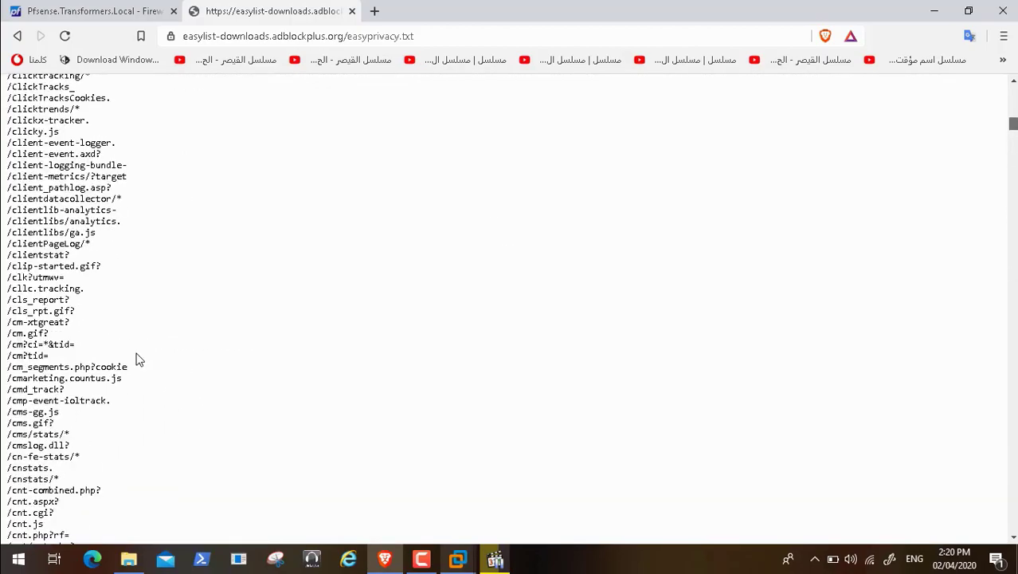
scroll(120, 339, "up", 15)
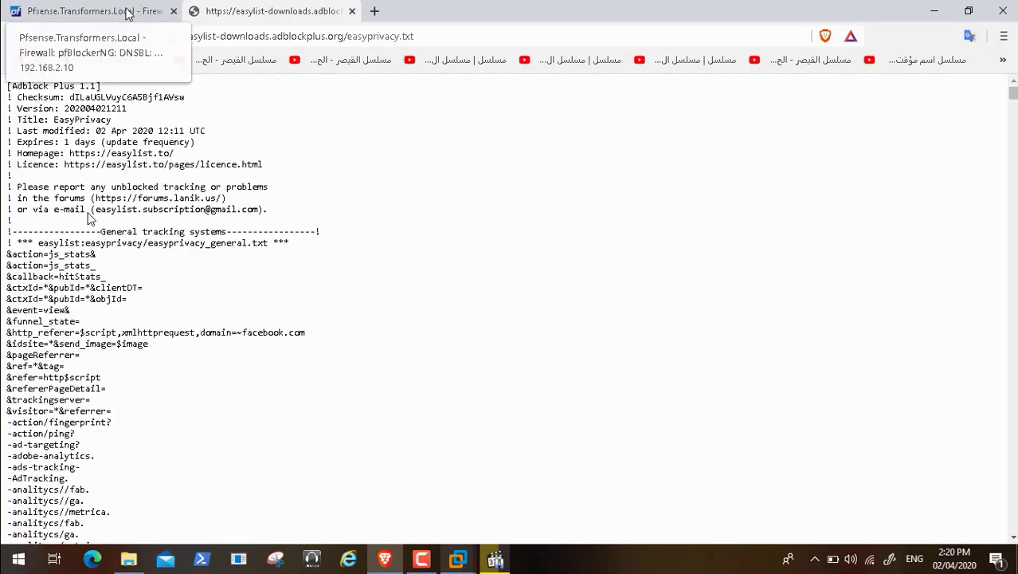
Step: Go back from the EasyList group to the DNSBL Groups summary and add a new group
left_click(127, 13)
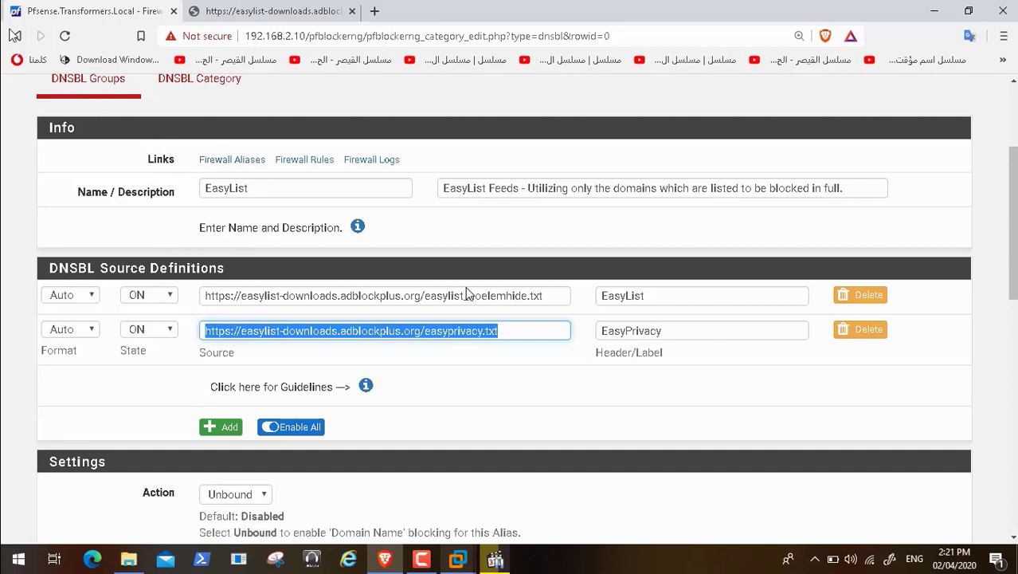
left_click(16, 36)
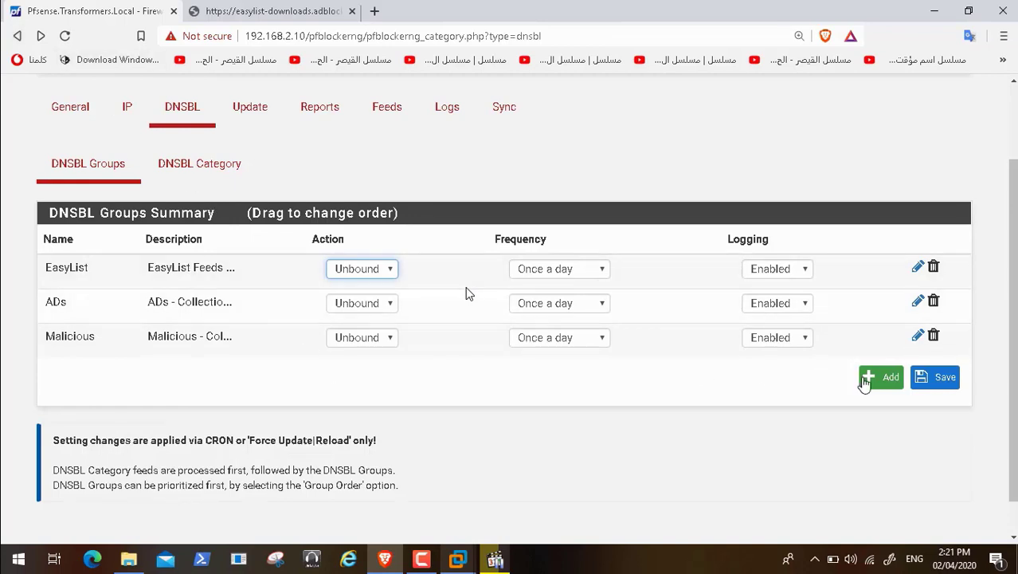
left_click(876, 381)
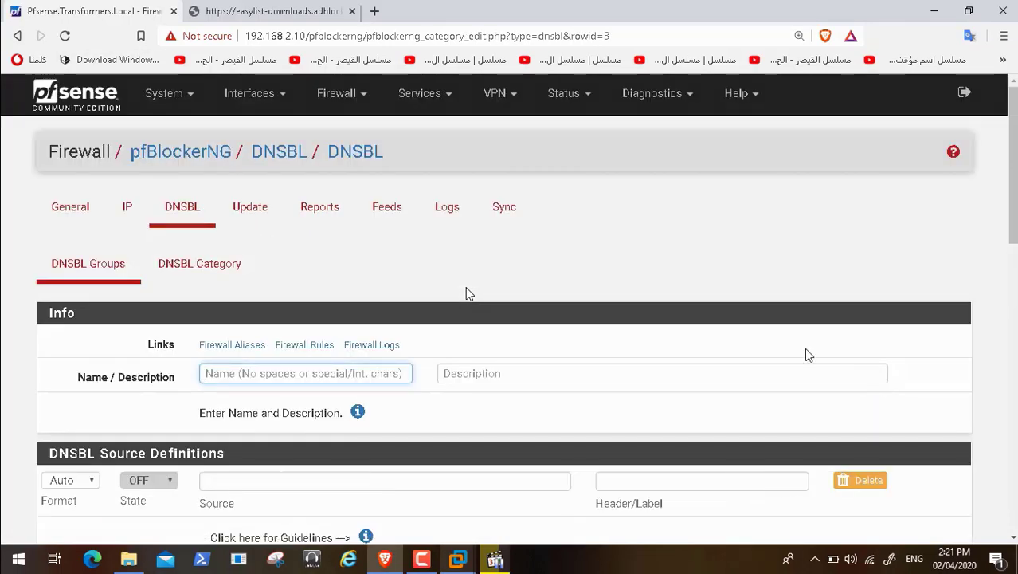
Step: Read the Source Definitions guidelines in the new group form, then skip ahead to DNSBL Category
scroll(468, 294, "down", 2)
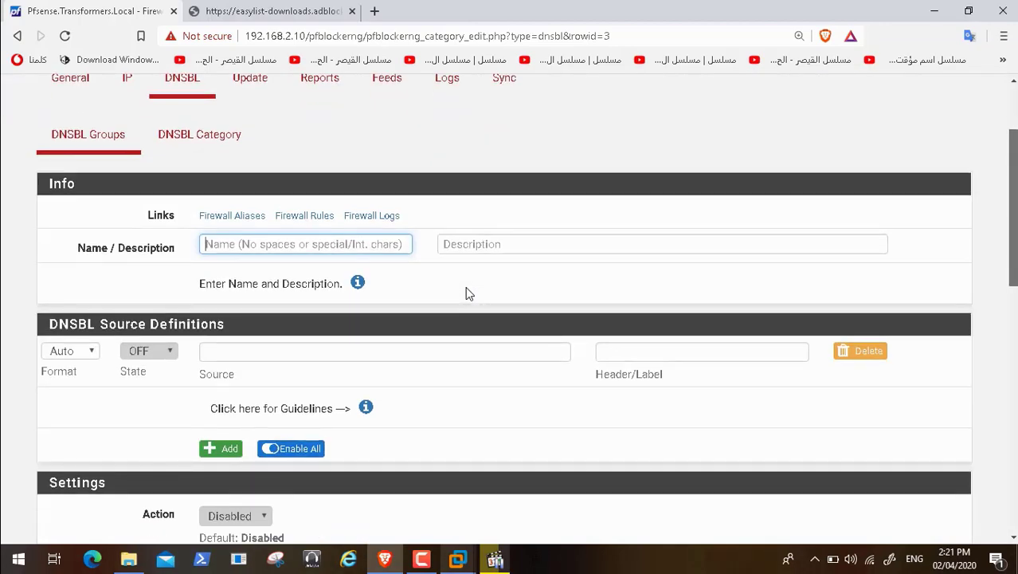
scroll(469, 294, "down", 1)
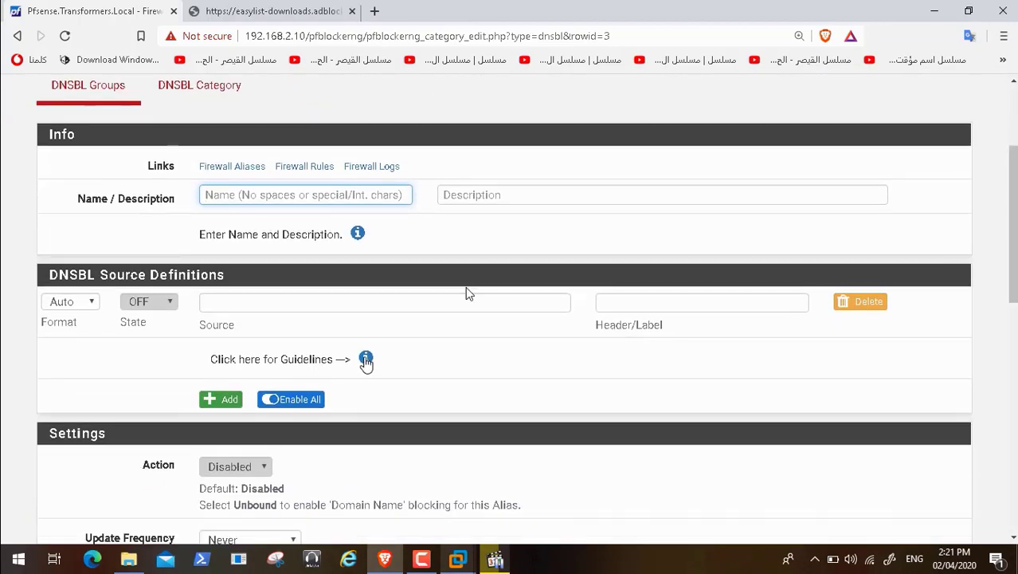
left_click(366, 359)
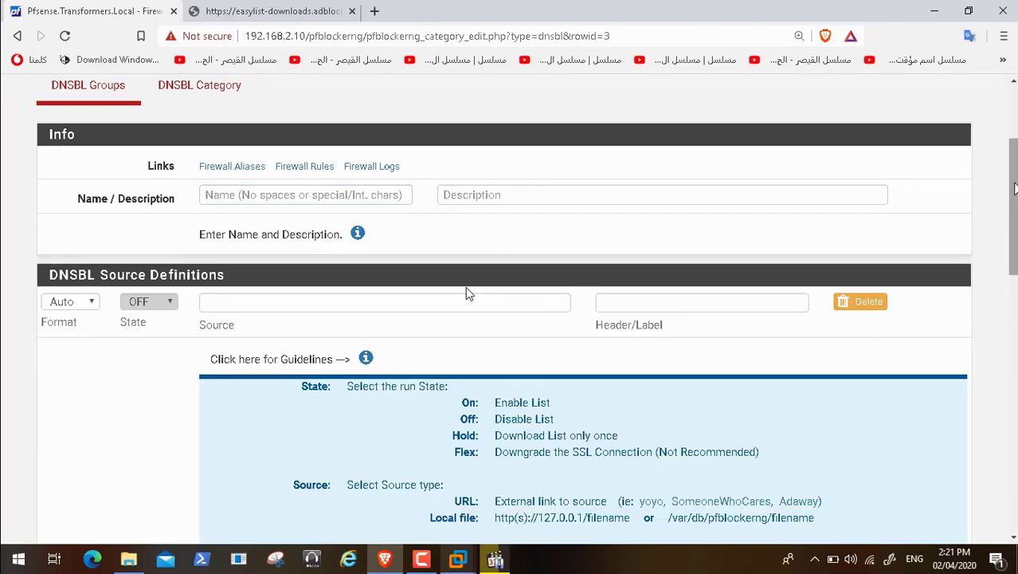
scroll(468, 294, "down", 2)
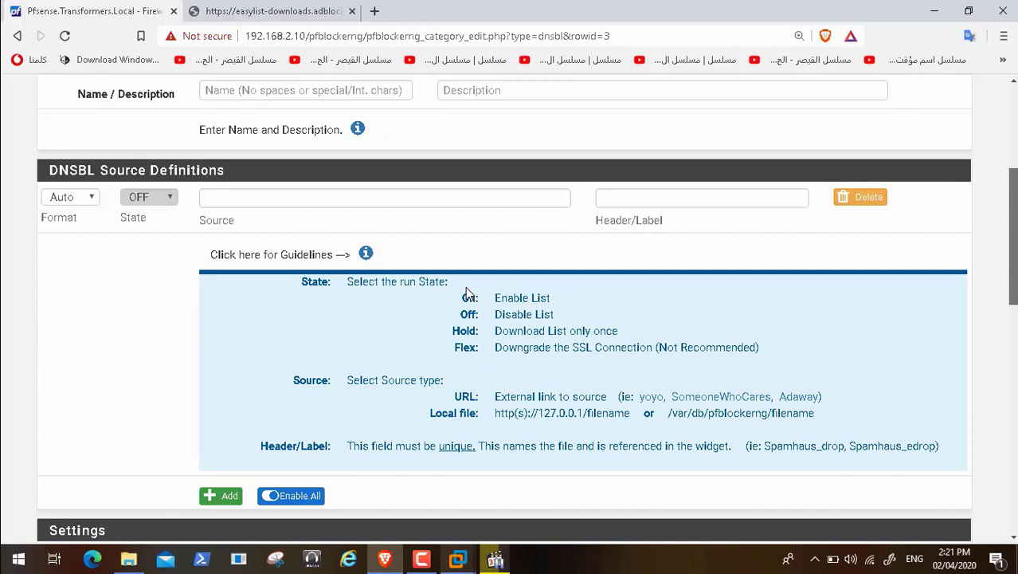
scroll(557, 358, "down", 3)
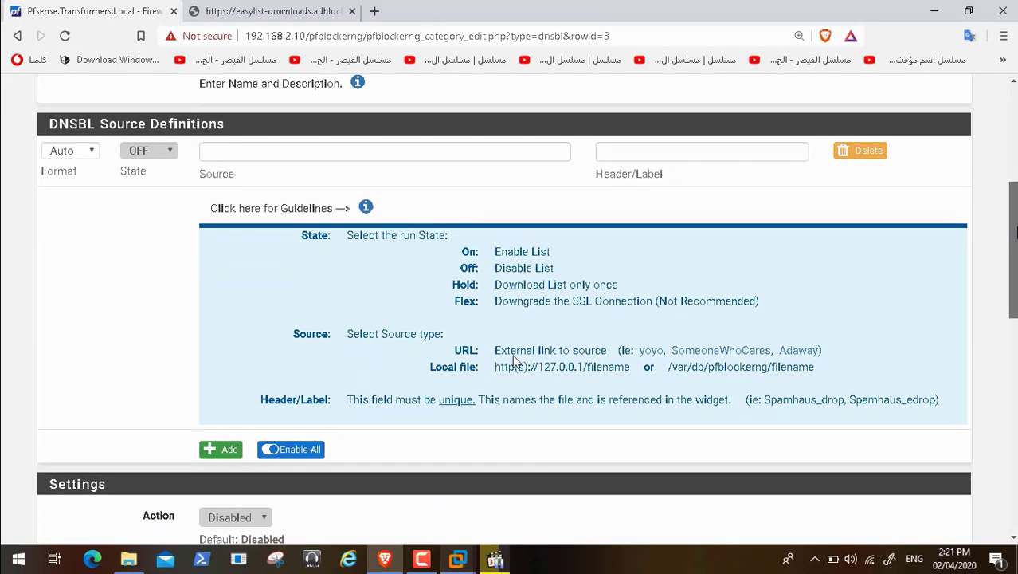
scroll(666, 252, "up", 4)
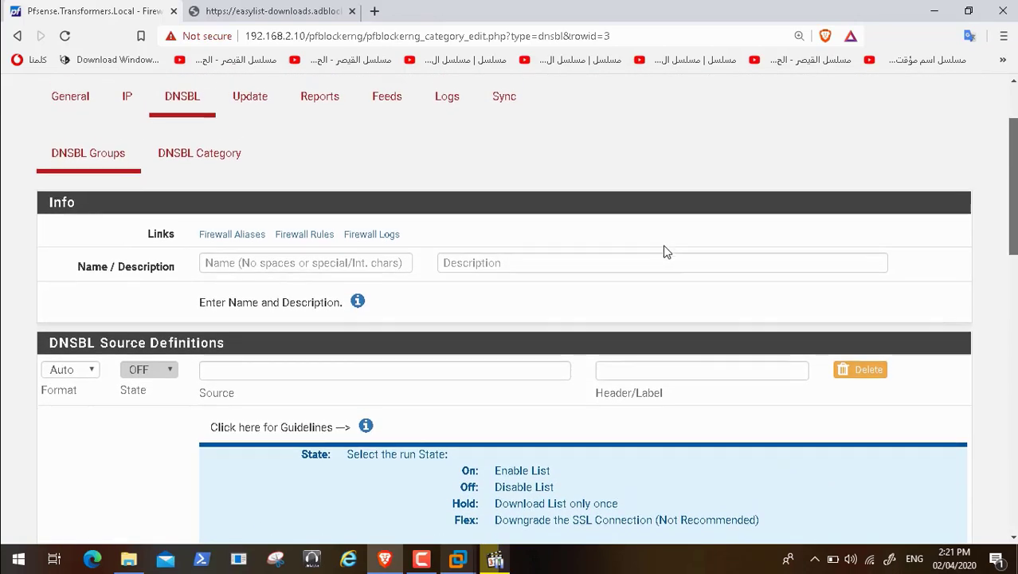
scroll(665, 252, "down", 2)
scroll(666, 252, "down", 1)
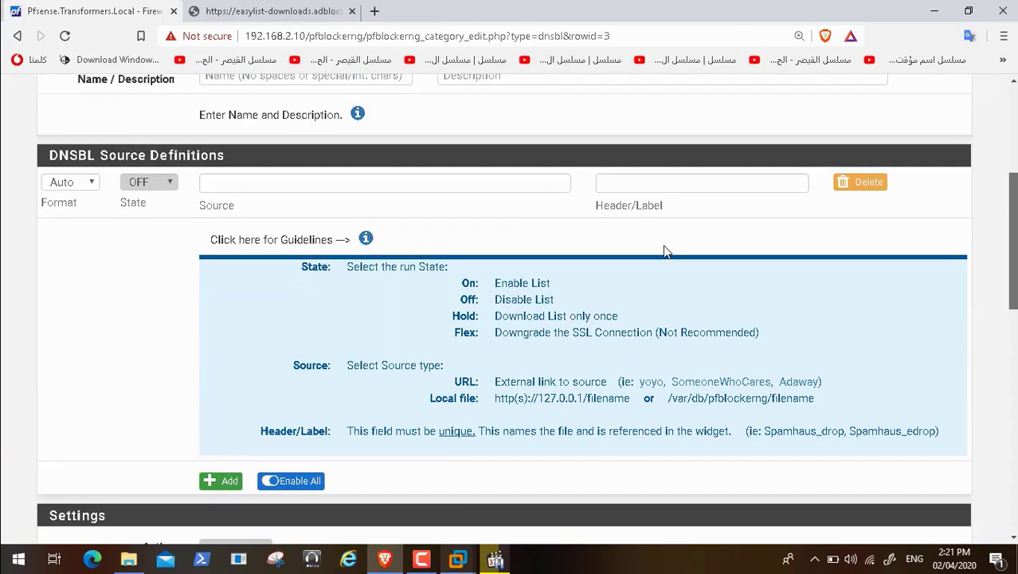
scroll(666, 252, "down", 4)
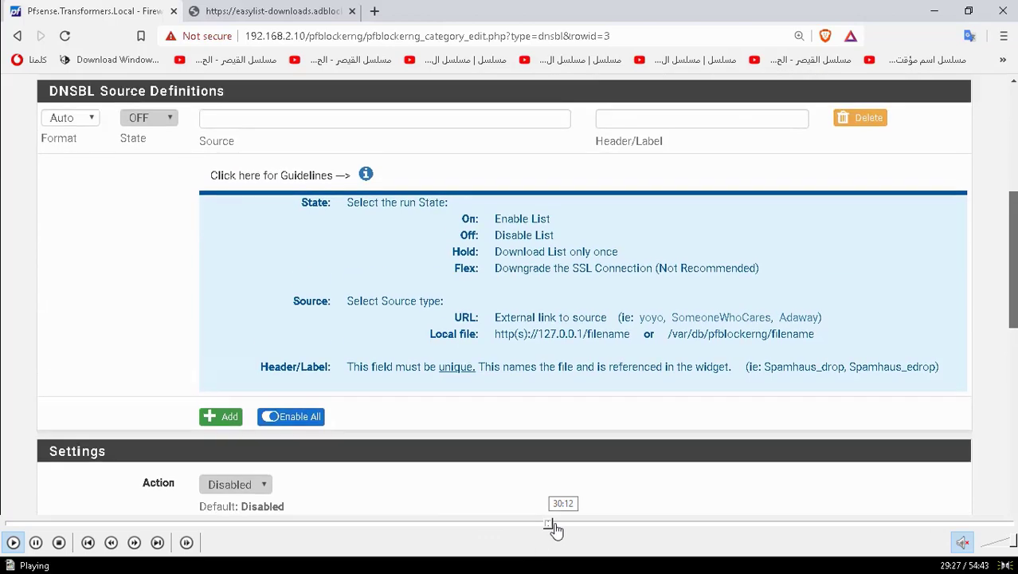
left_click(553, 524)
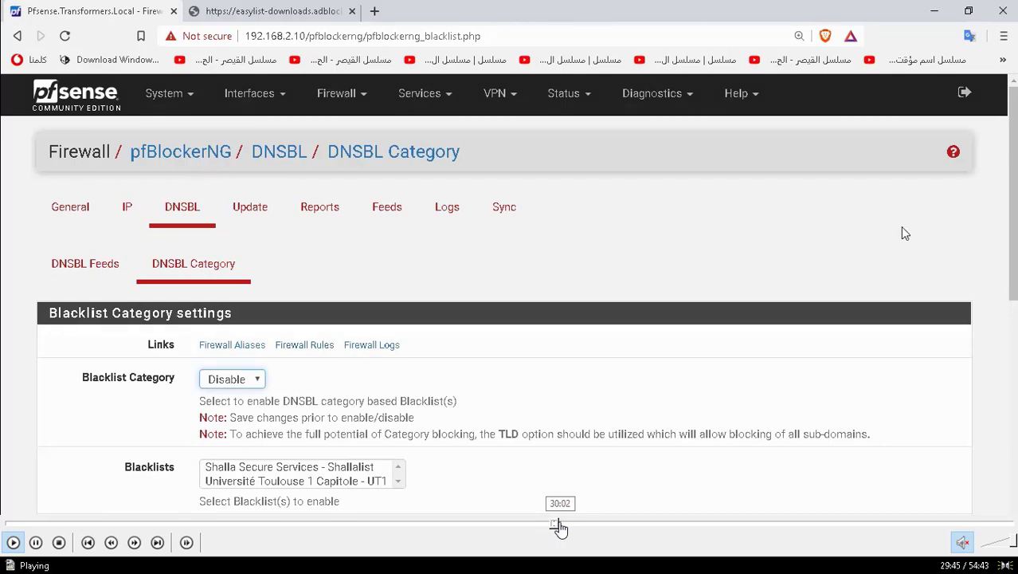
Step: Scroll past the Shallalist and UT1 lists and save DNSBL Category with Blacklist enabled
left_click(561, 526)
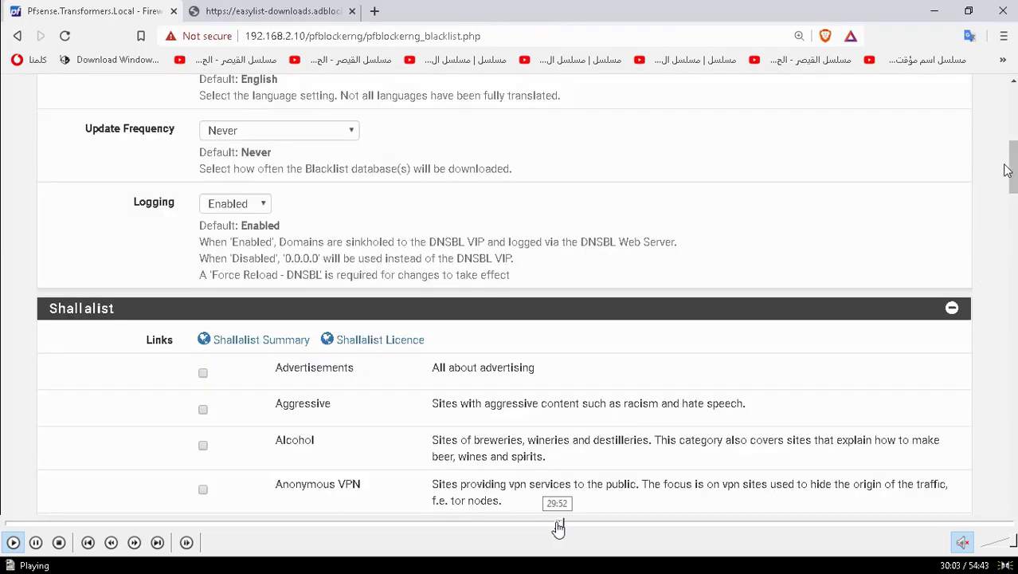
left_click(558, 525)
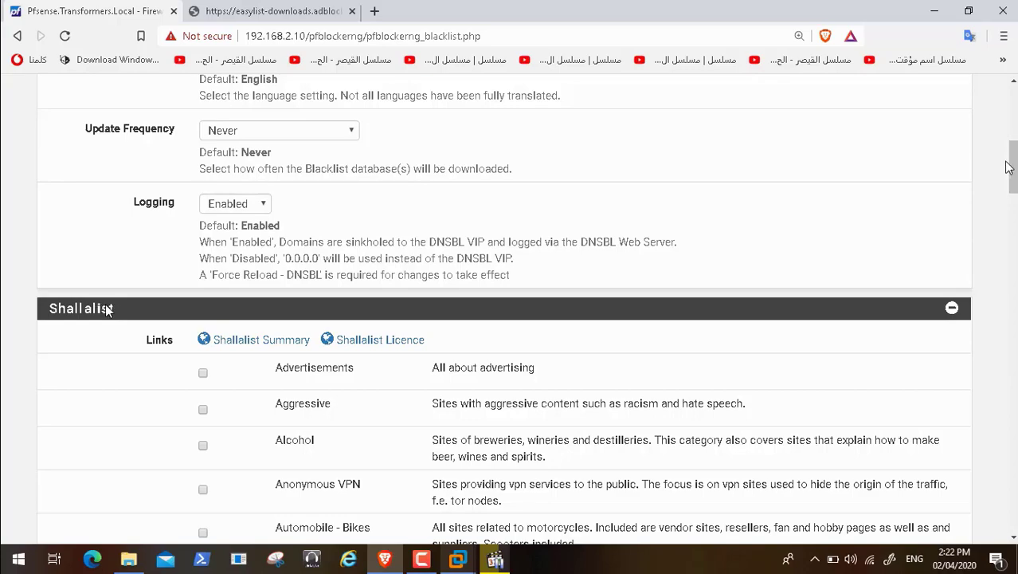
left_click_drag(1015, 164, 1017, 189)
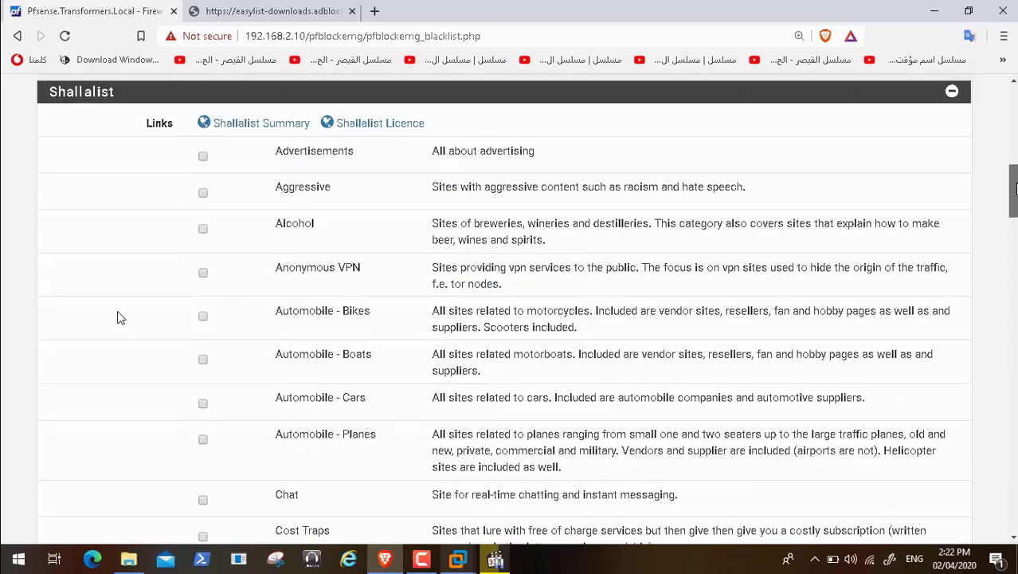
scroll(132, 311, "down", 15)
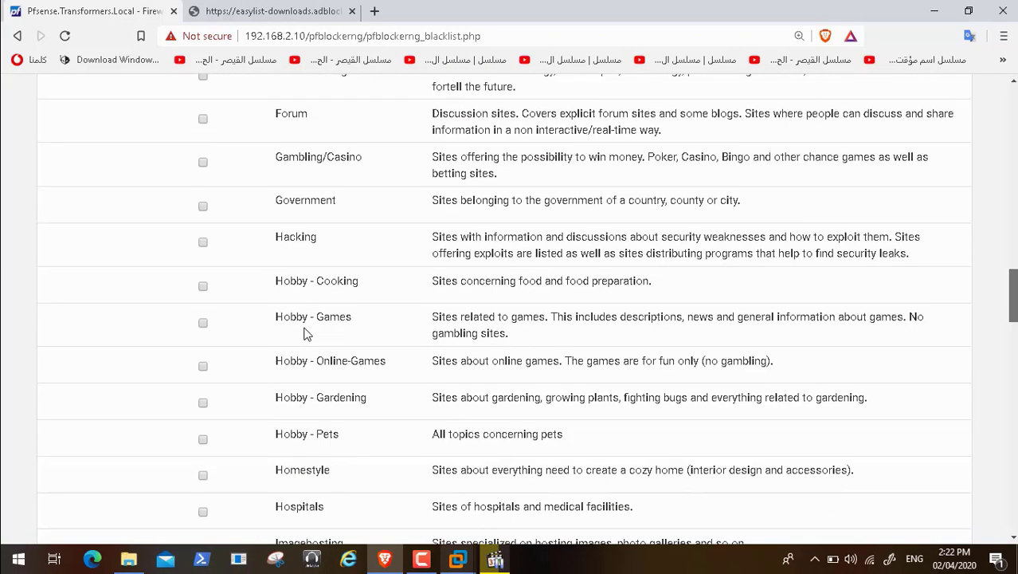
scroll(293, 349, "down", 10)
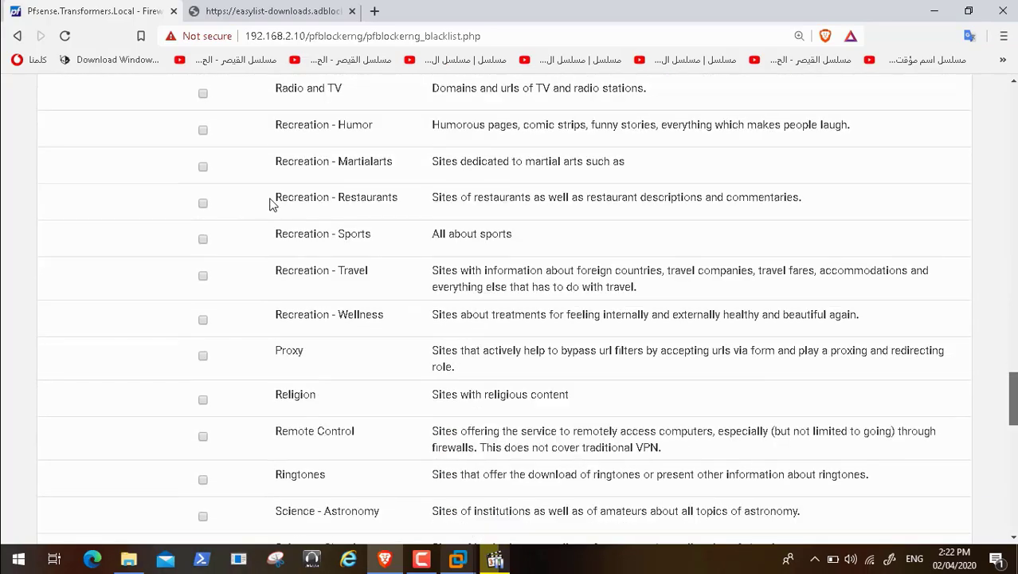
scroll(221, 428, "down", 9)
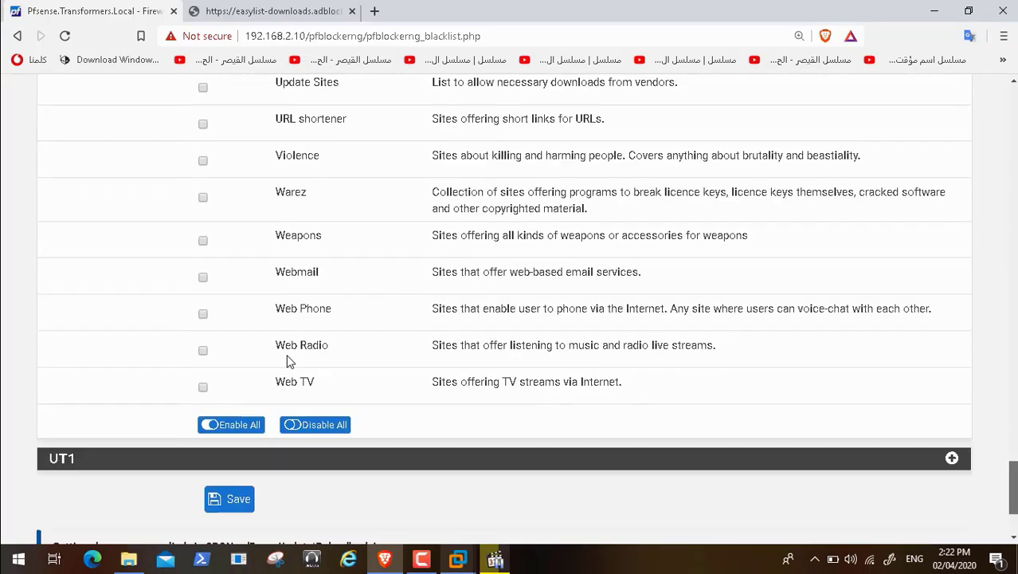
scroll(289, 361, "down", 2)
left_click(233, 354)
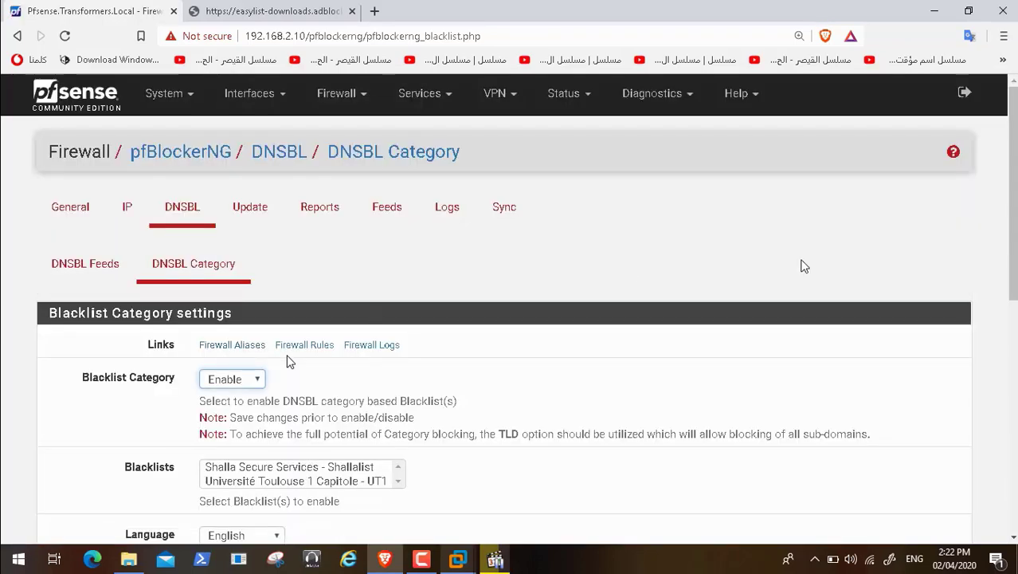
Step: Change blacklist Update Frequency from Never to 'Once a day (Random hour)' and save
scroll(289, 360, "down", 6)
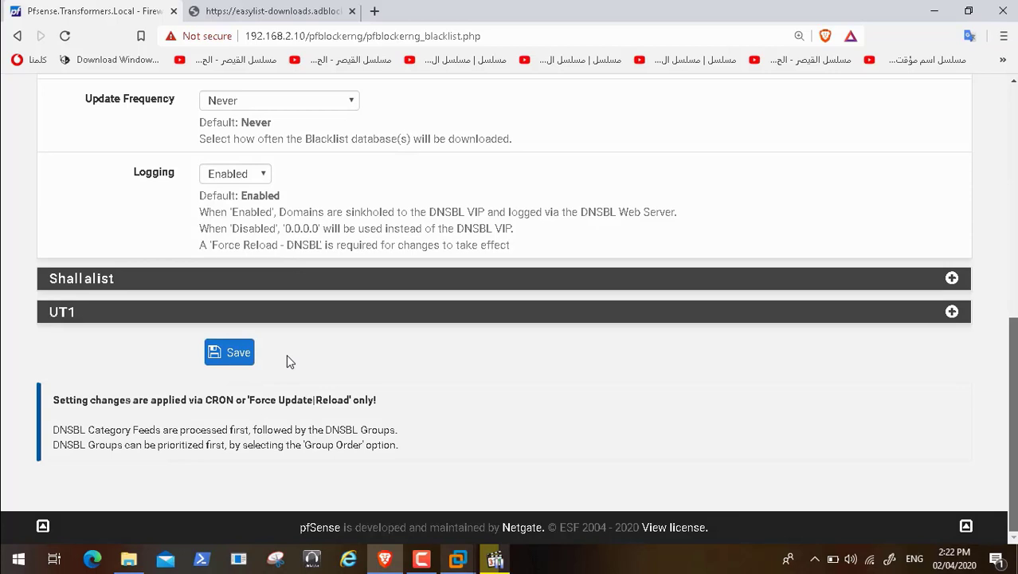
scroll(290, 361, "up", 5)
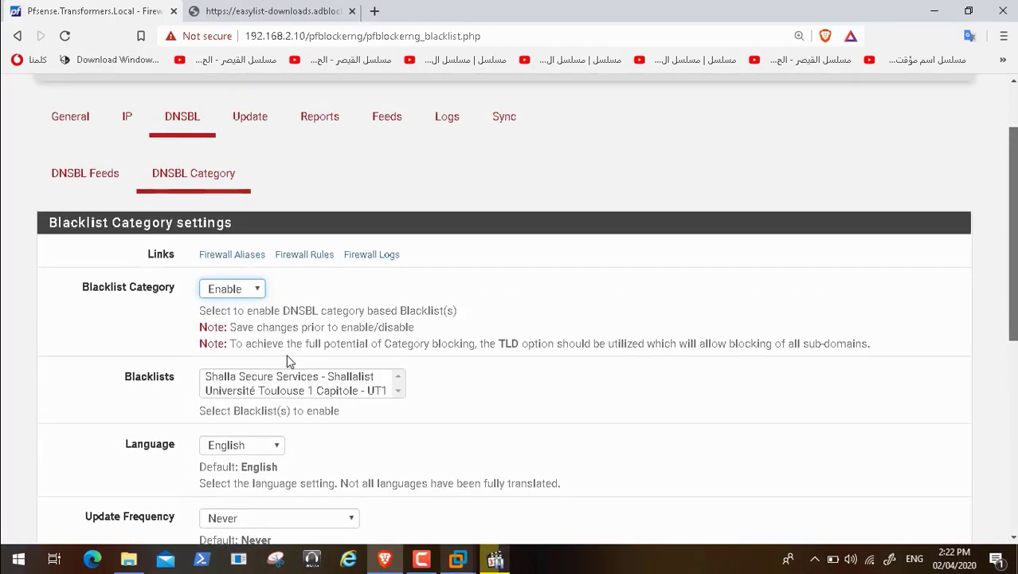
scroll(289, 361, "down", 3)
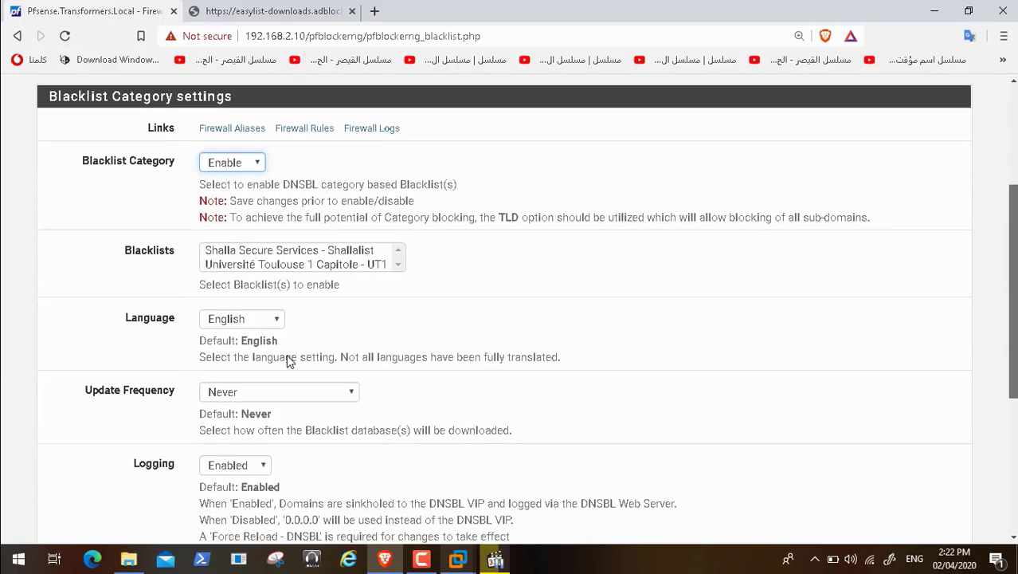
scroll(289, 361, "up", 1)
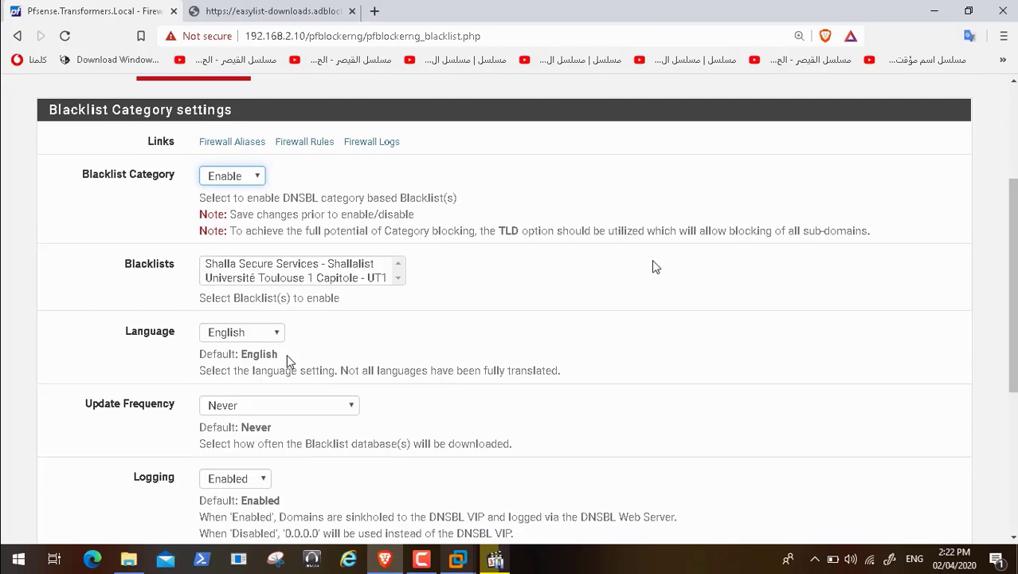
left_click(309, 409)
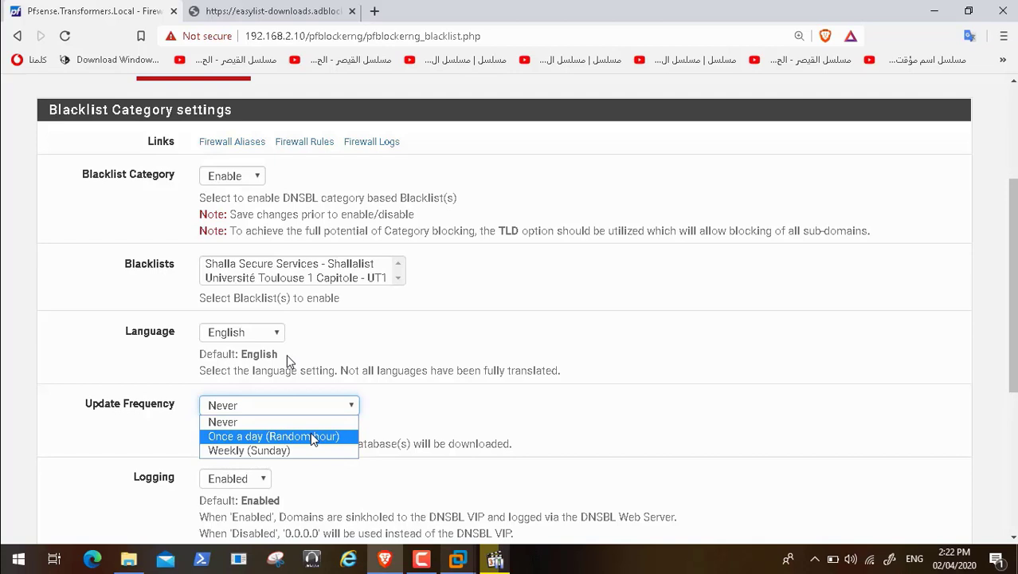
left_click(305, 437)
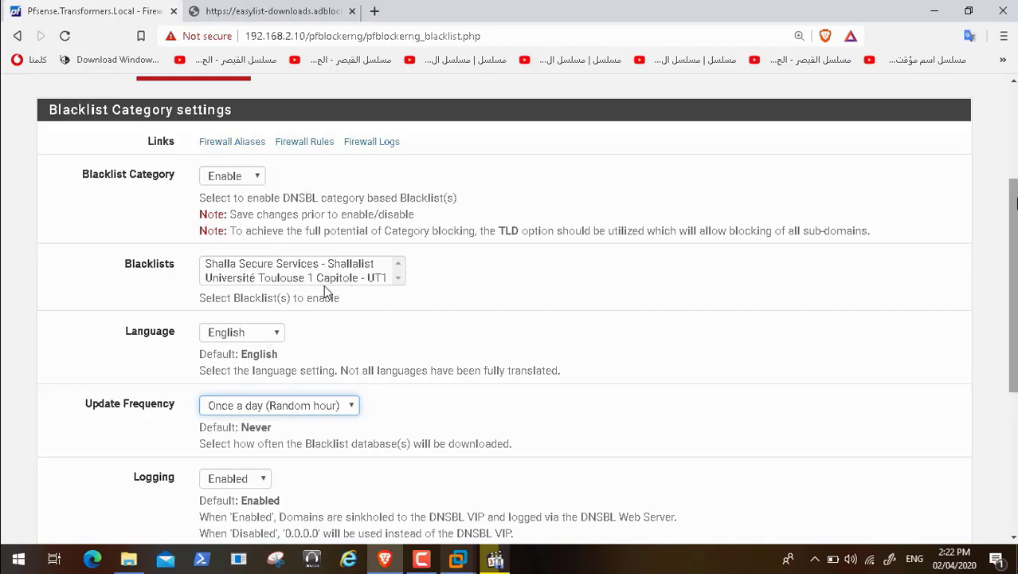
scroll(325, 291, "down", 4)
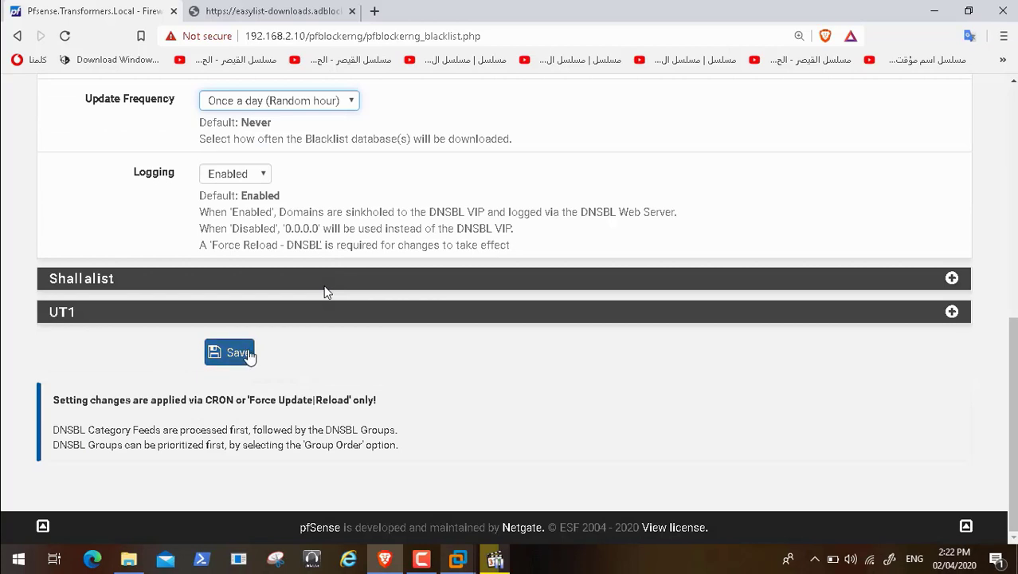
left_click(249, 355)
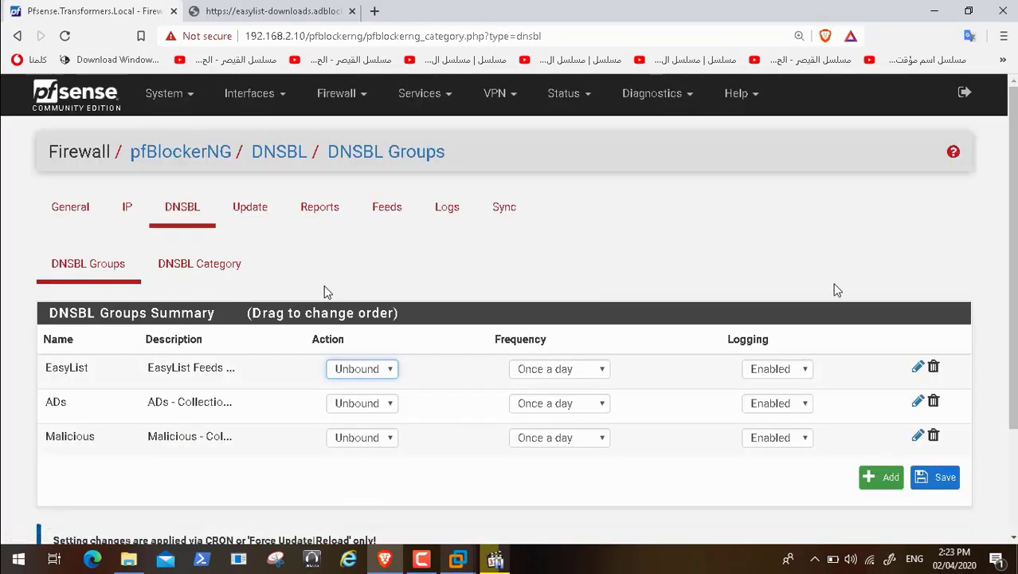
Step: Check the DNSBL Groups summary and open a new group form, leaving without adding
scroll(325, 292, "down", 2)
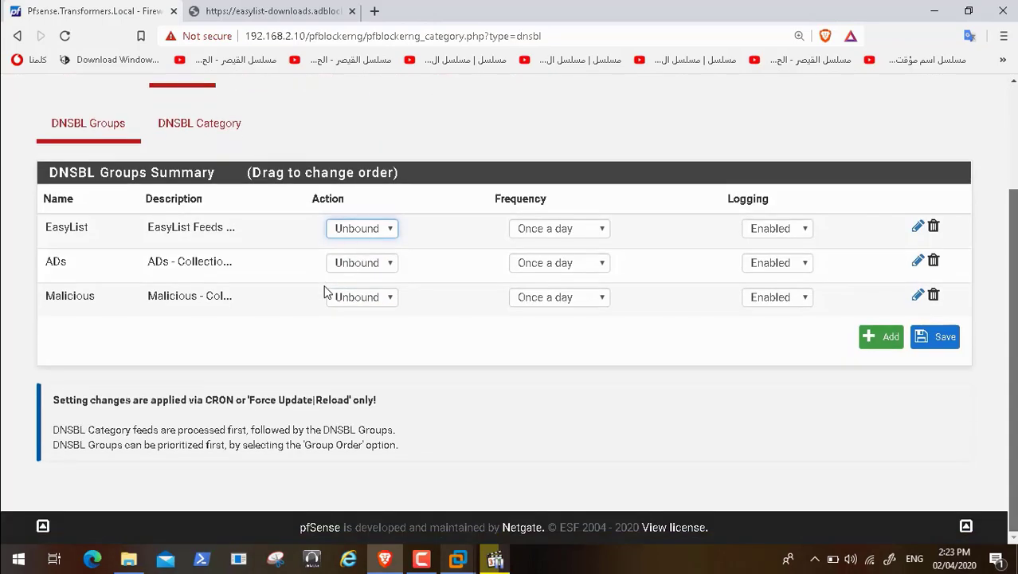
scroll(324, 292, "up", 1)
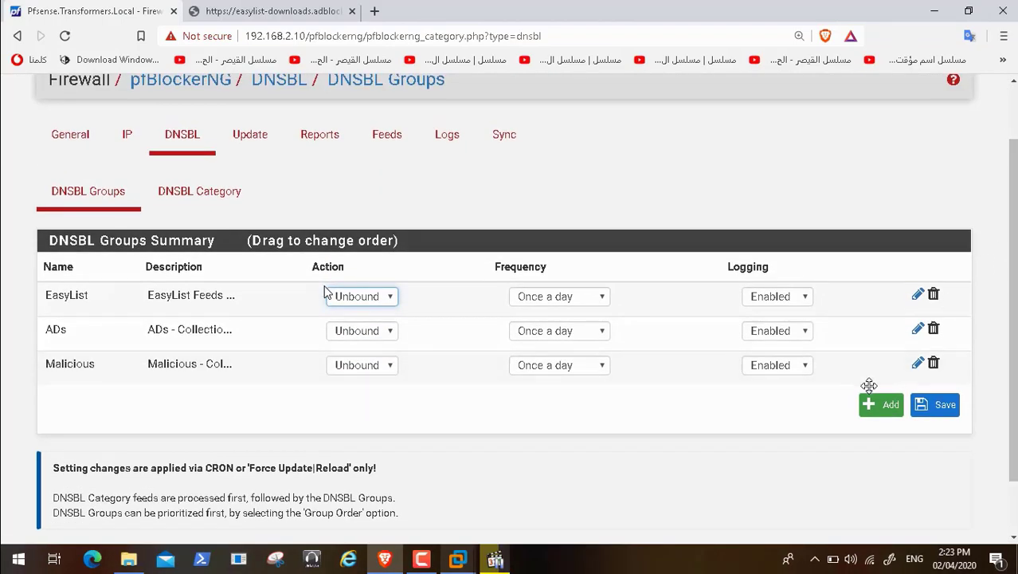
left_click(225, 195)
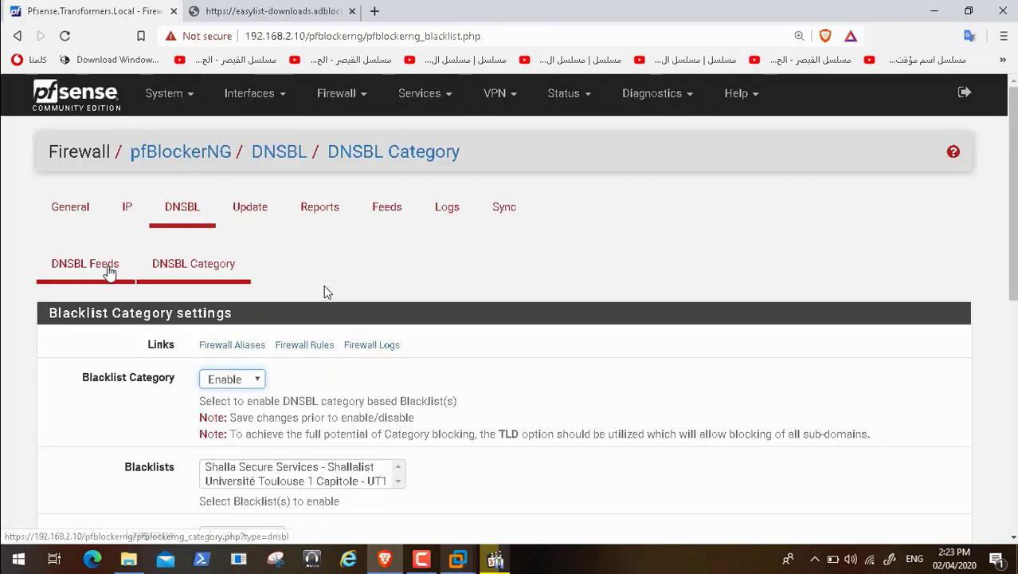
left_click(109, 271)
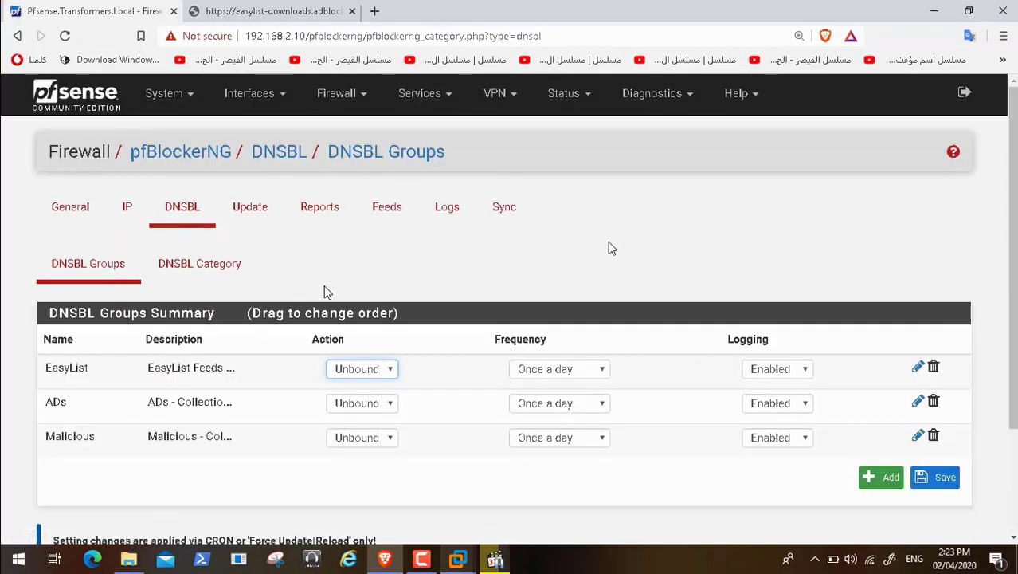
scroll(325, 292, "down", 3)
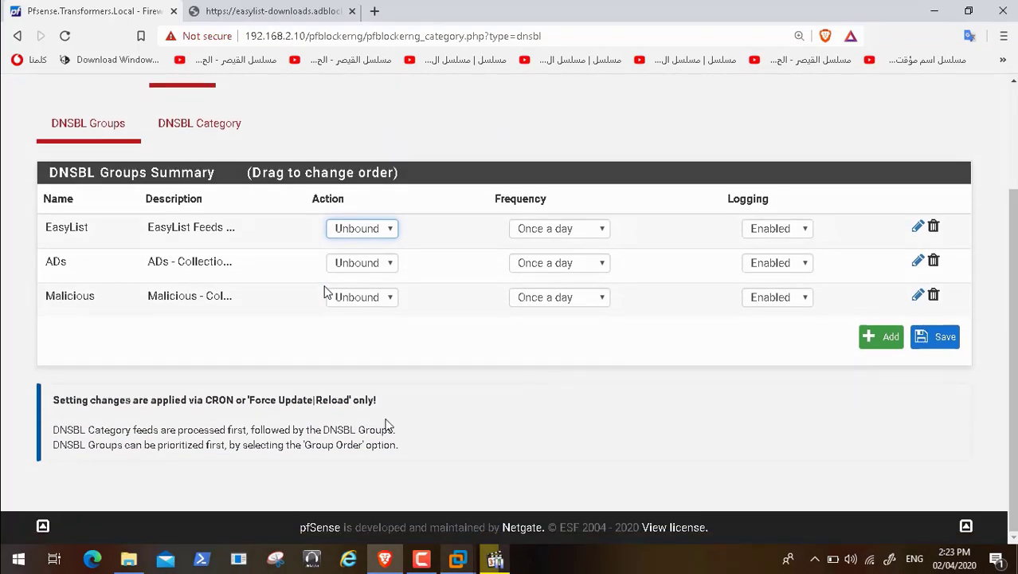
left_click(897, 350)
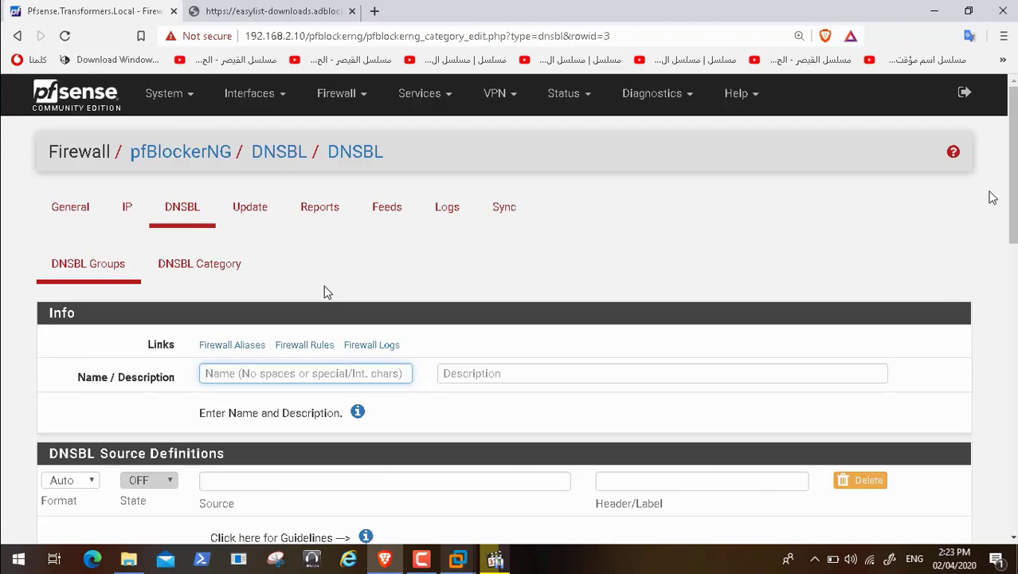
scroll(325, 292, "down", 6)
scroll(325, 292, "down", 5)
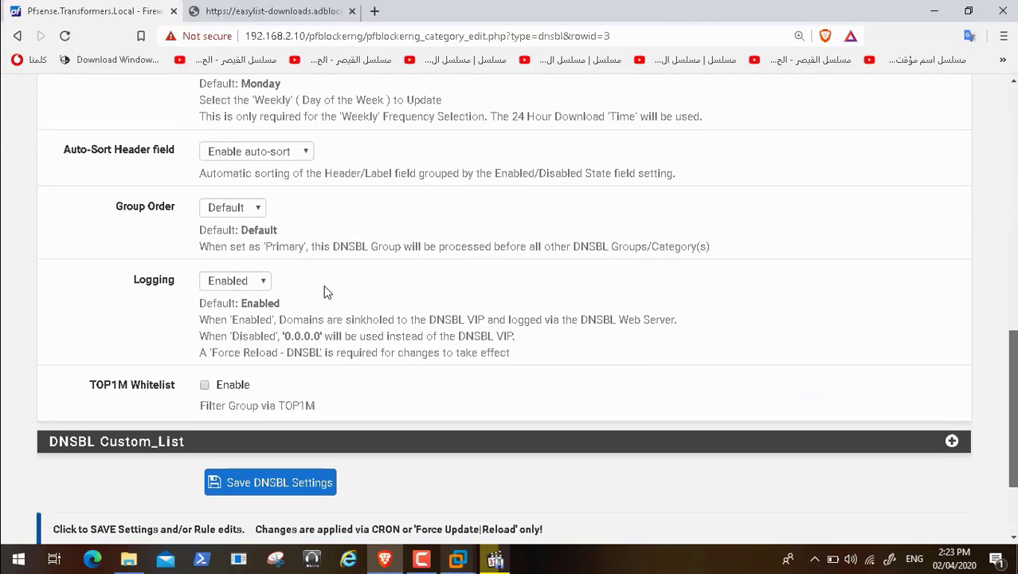
scroll(325, 291, "up", 11)
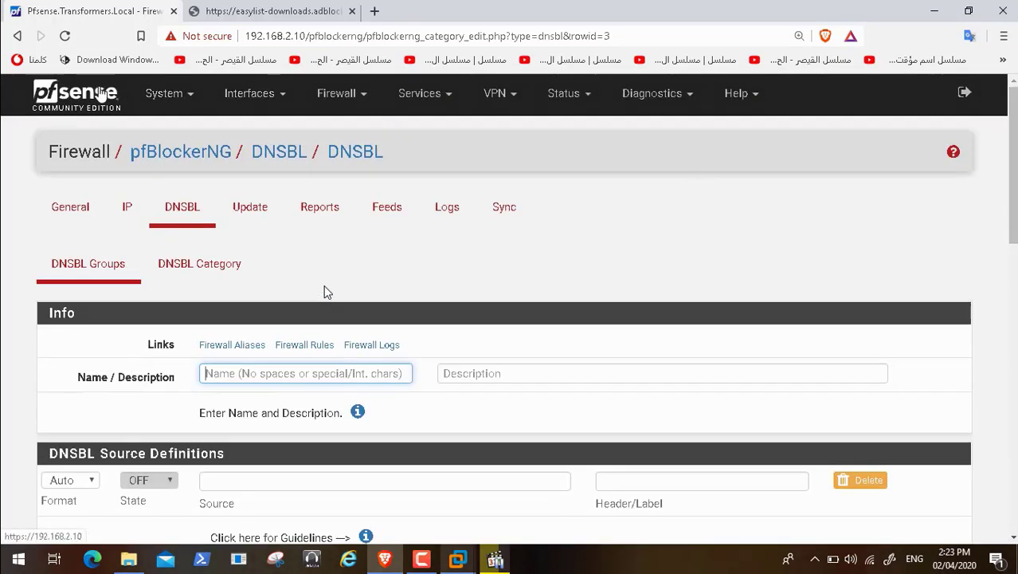
left_click(17, 37)
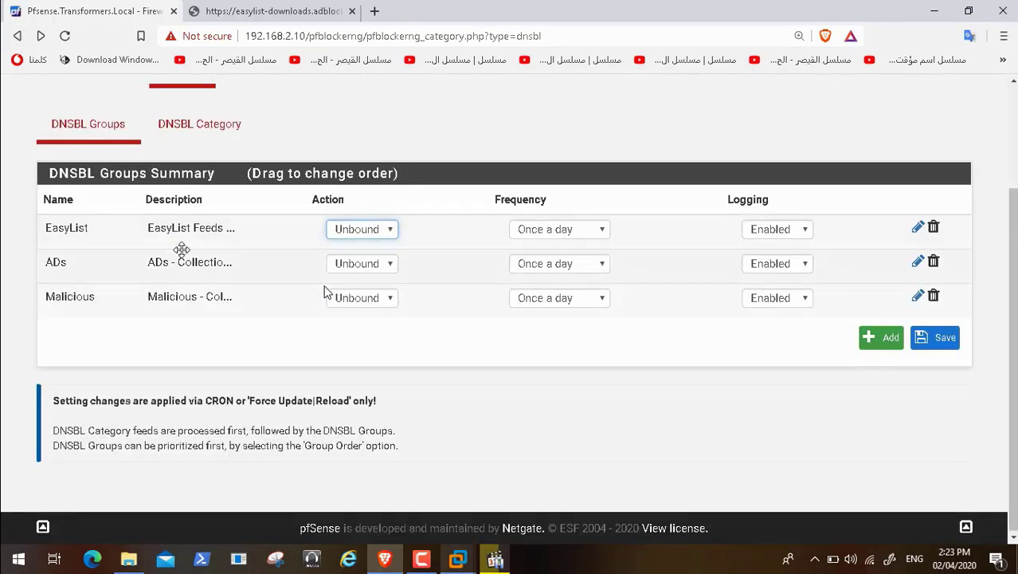
Step: Save the DNSBL Category settings again with Blacklist Category enabled
left_click(206, 130)
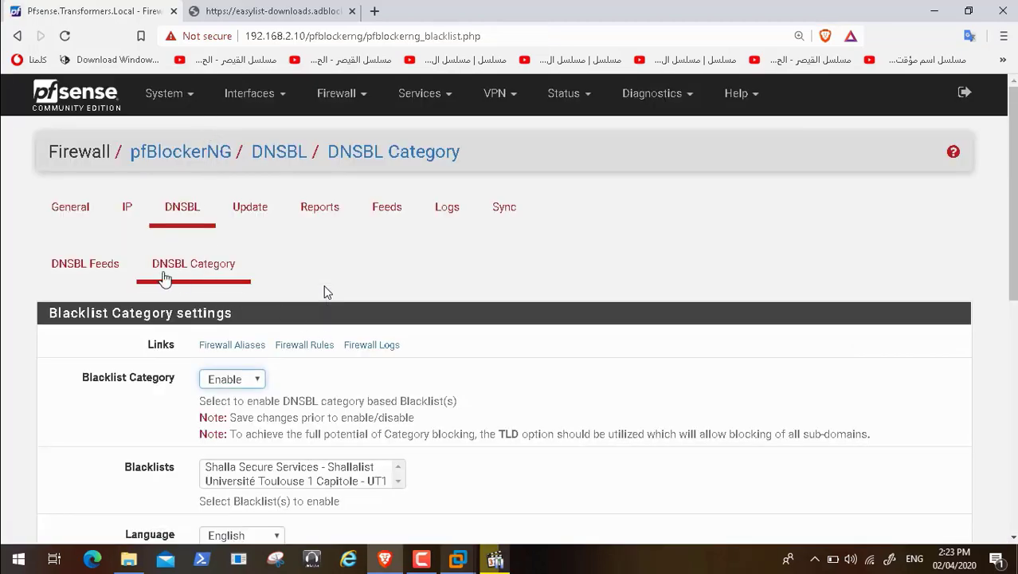
left_click(95, 271)
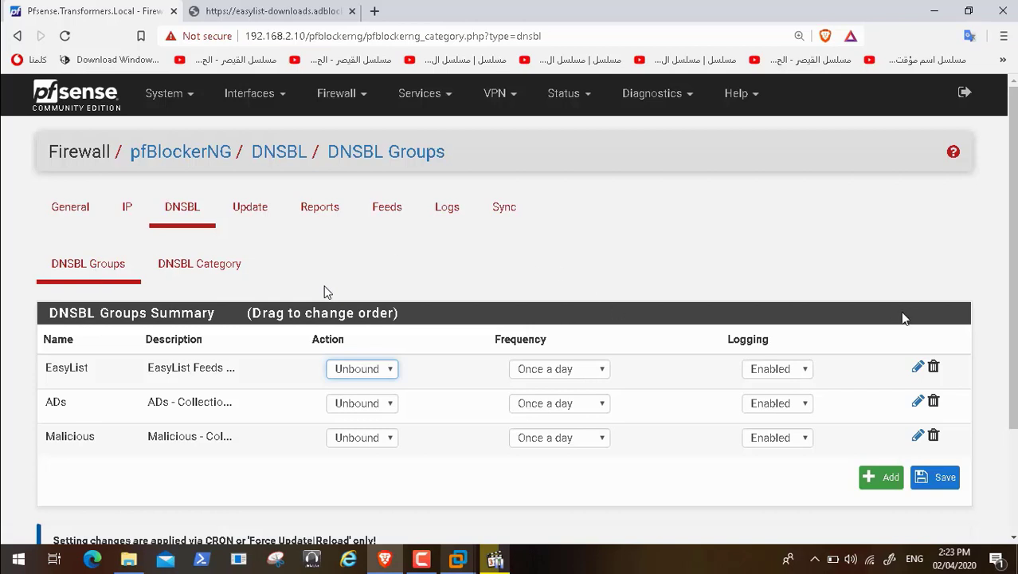
left_click(209, 270)
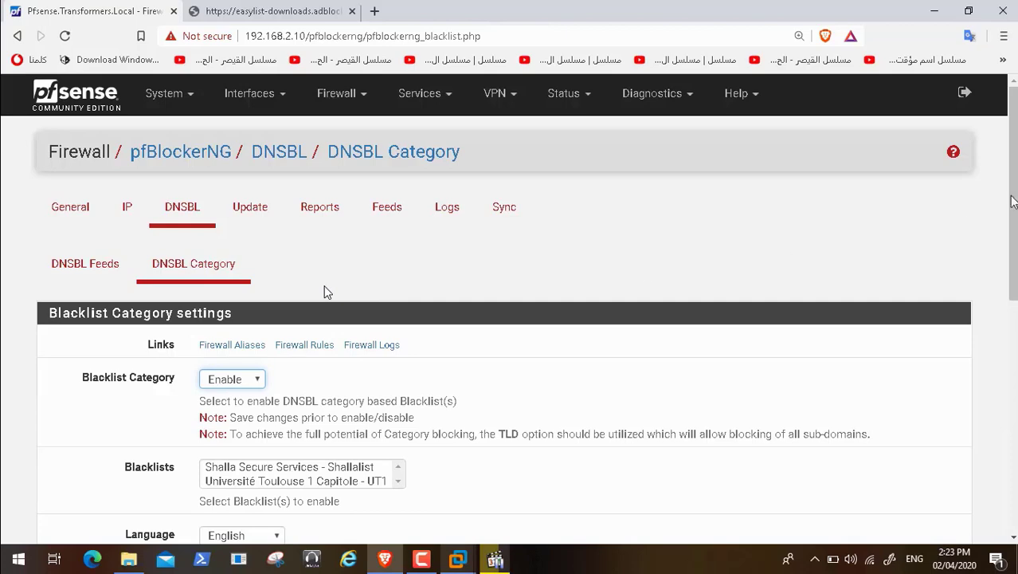
scroll(325, 291, "down", 2)
scroll(325, 292, "down", 1)
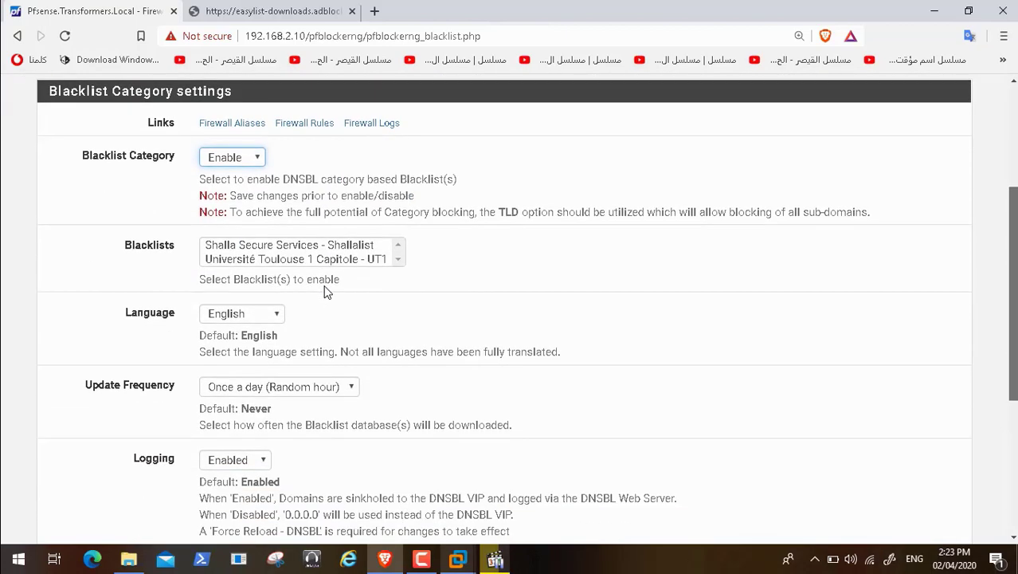
scroll(325, 292, "down", 4)
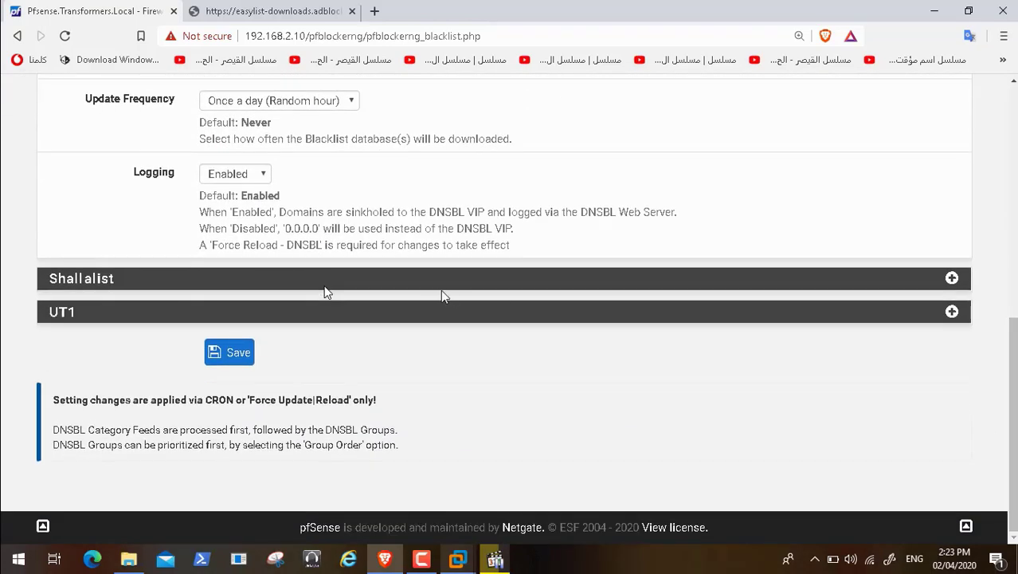
left_click(225, 354)
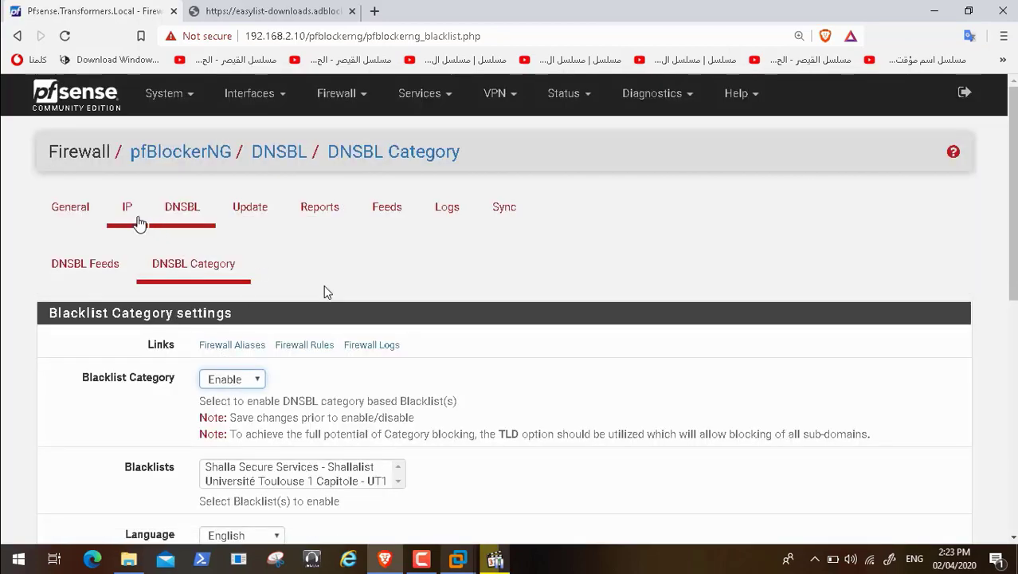
left_click(137, 220)
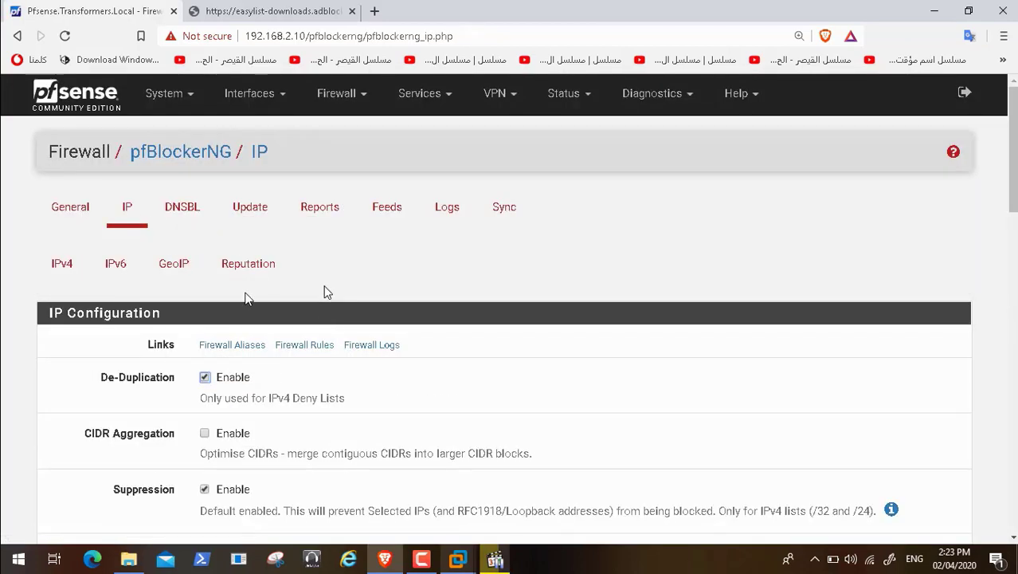
Step: Save the GeoIP settings with Top Spammers set to Deny Both
left_click(182, 273)
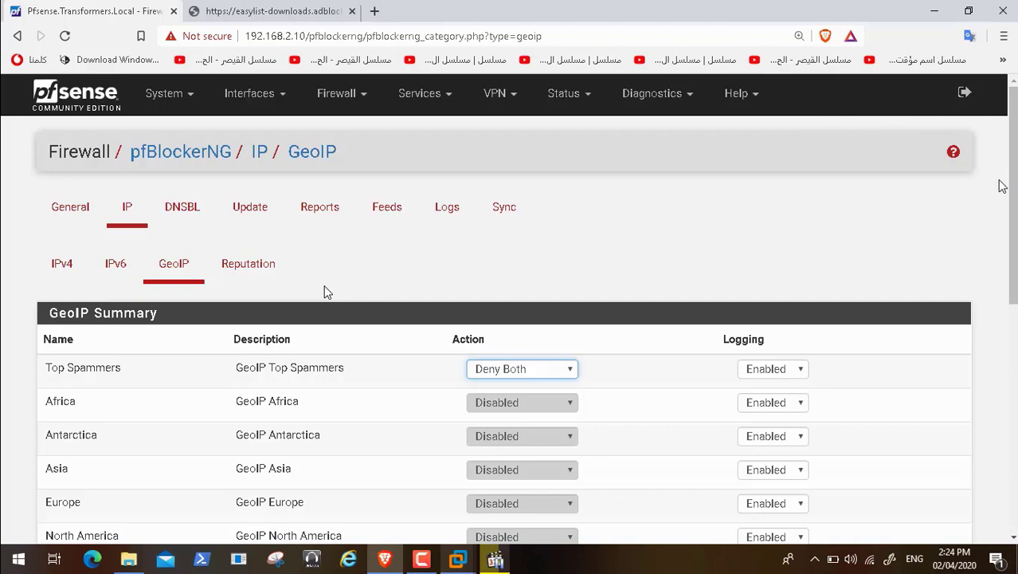
scroll(325, 292, "down", 3)
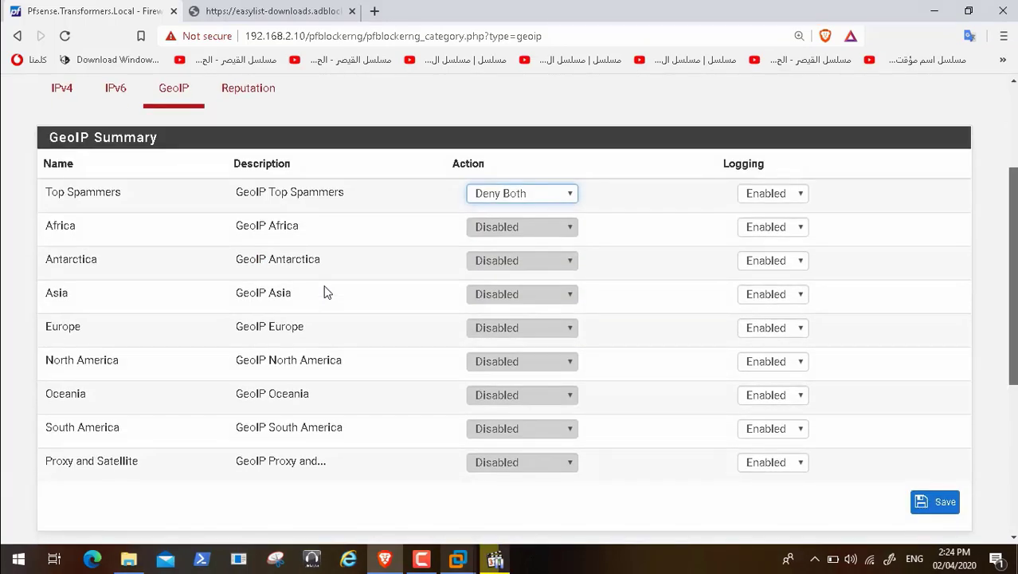
scroll(324, 291, "down", 2)
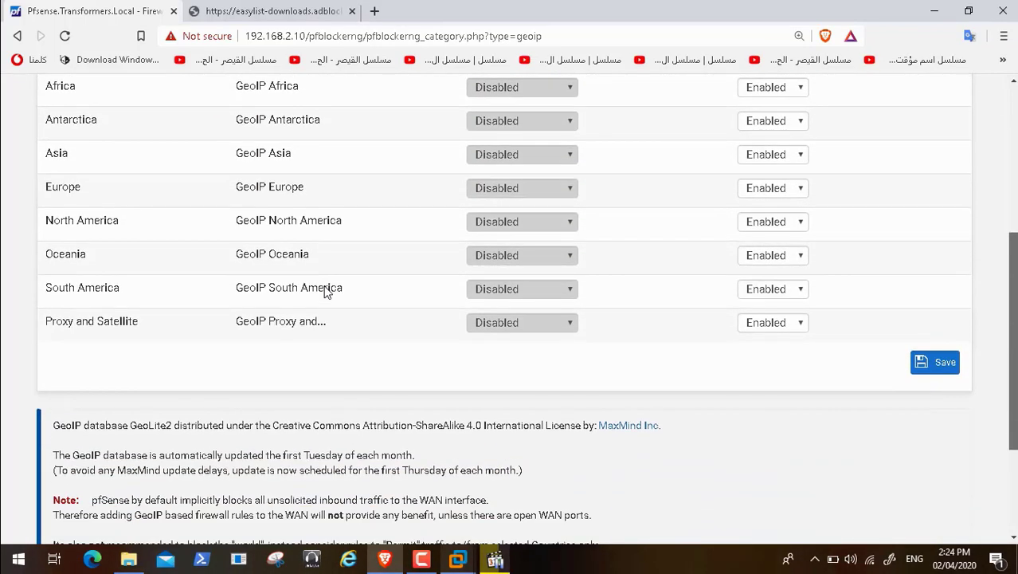
left_click(944, 309)
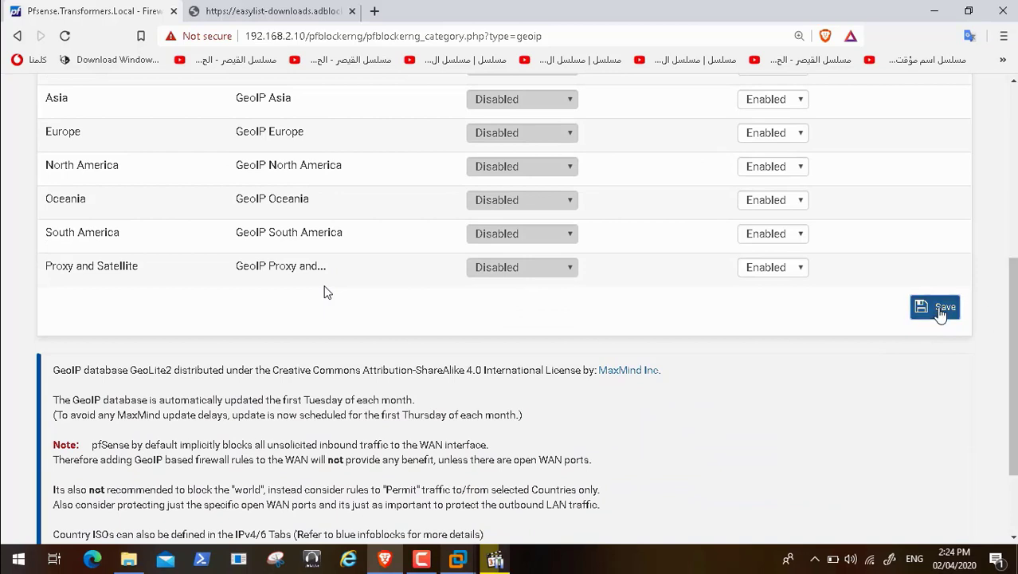
left_click(602, 127)
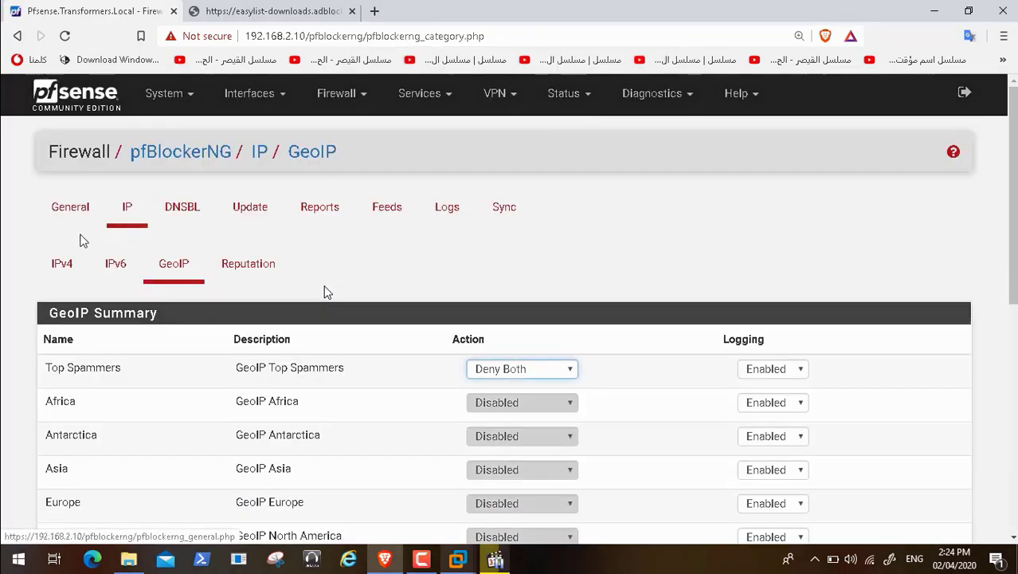
Step: Review the IPv4 and DNSBL summaries, then bring up the Update page with Update as the force option
left_click(80, 269)
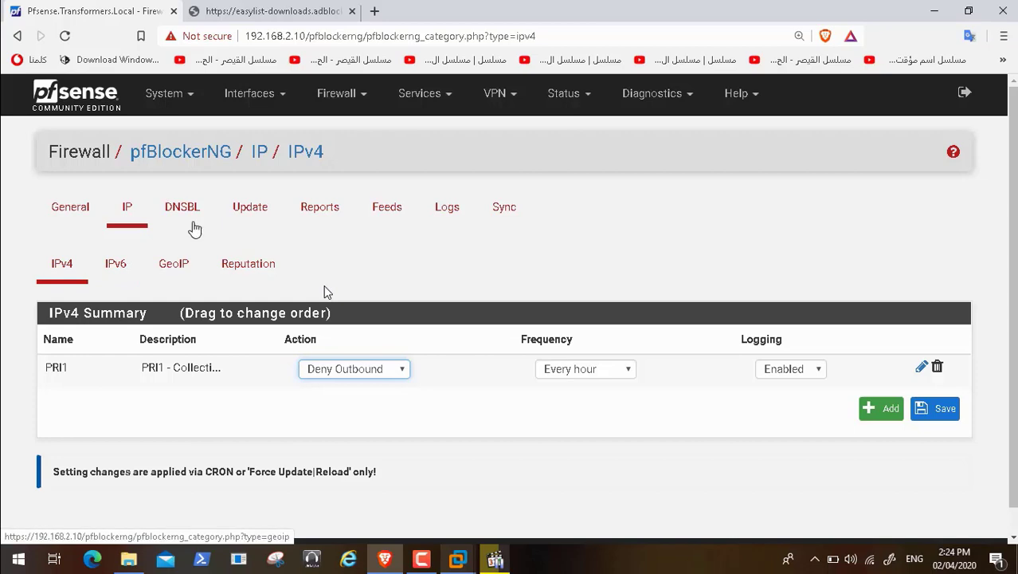
left_click(187, 224)
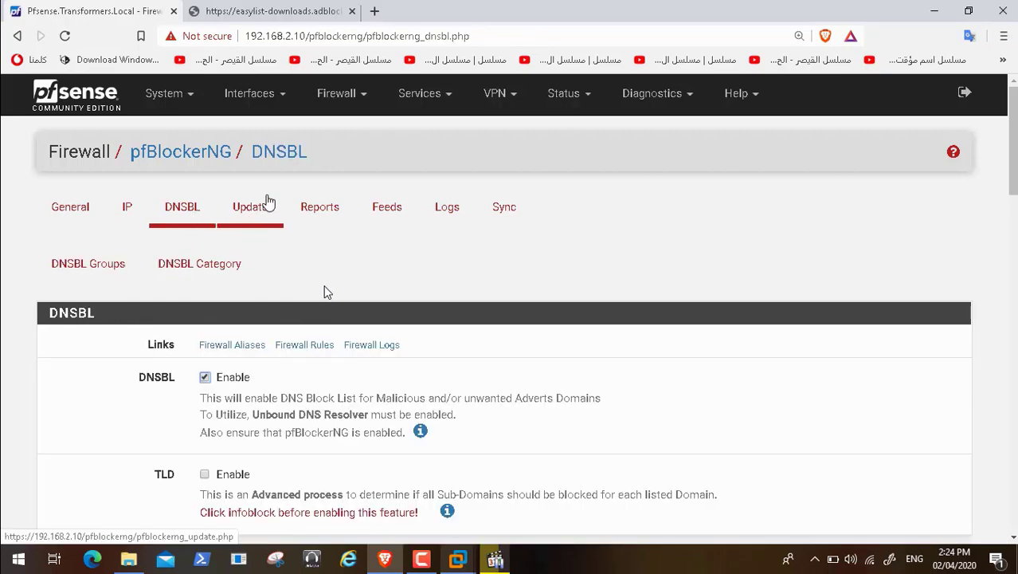
left_click(255, 213)
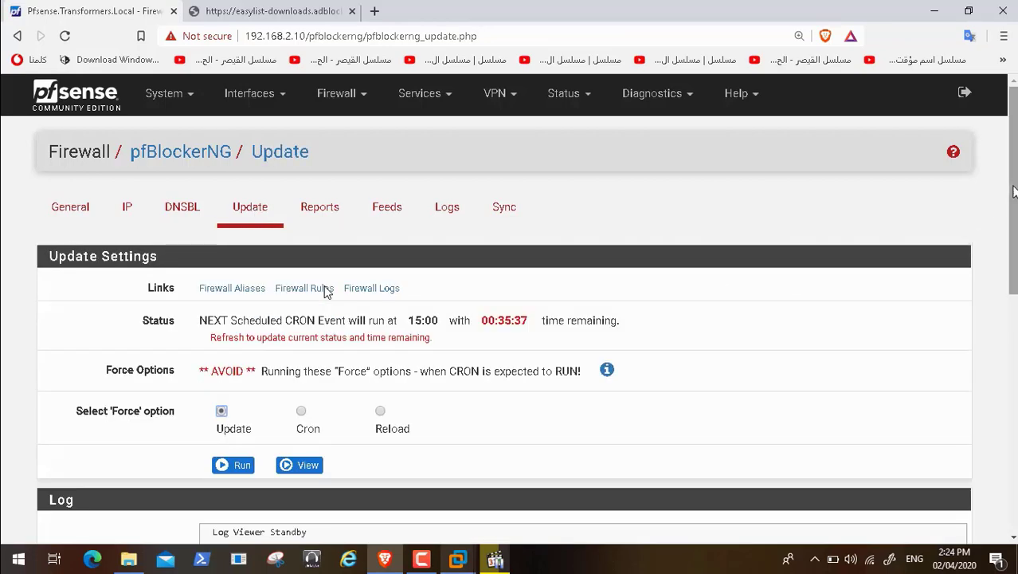
scroll(327, 291, "down", 3)
scroll(324, 292, "up", 2)
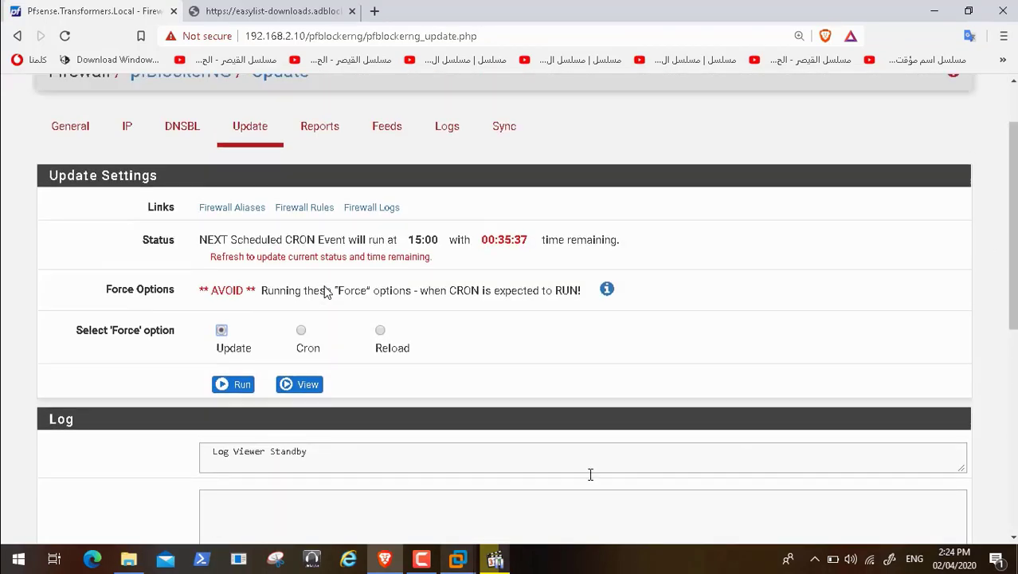
left_click(421, 561)
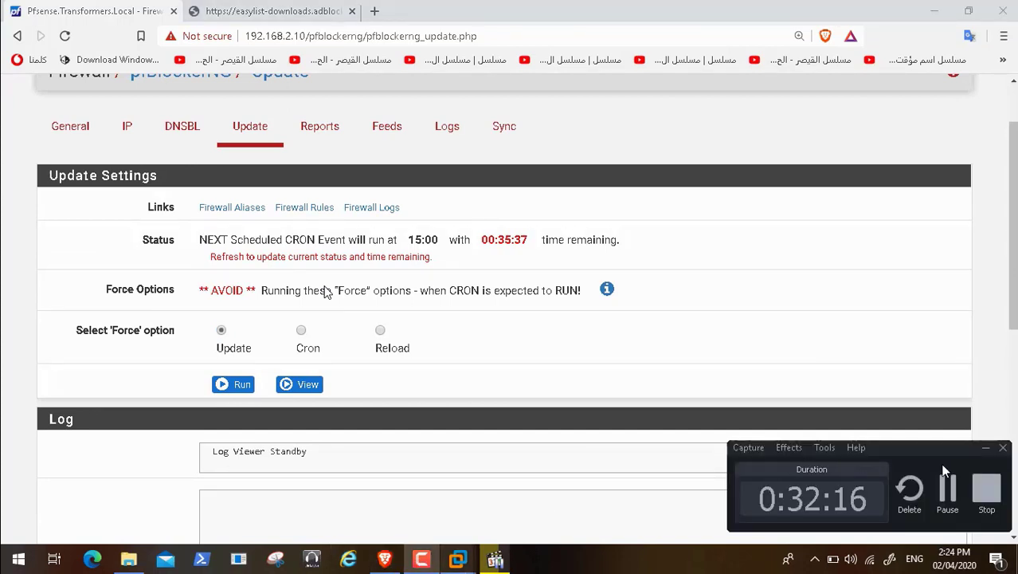
left_click(946, 498)
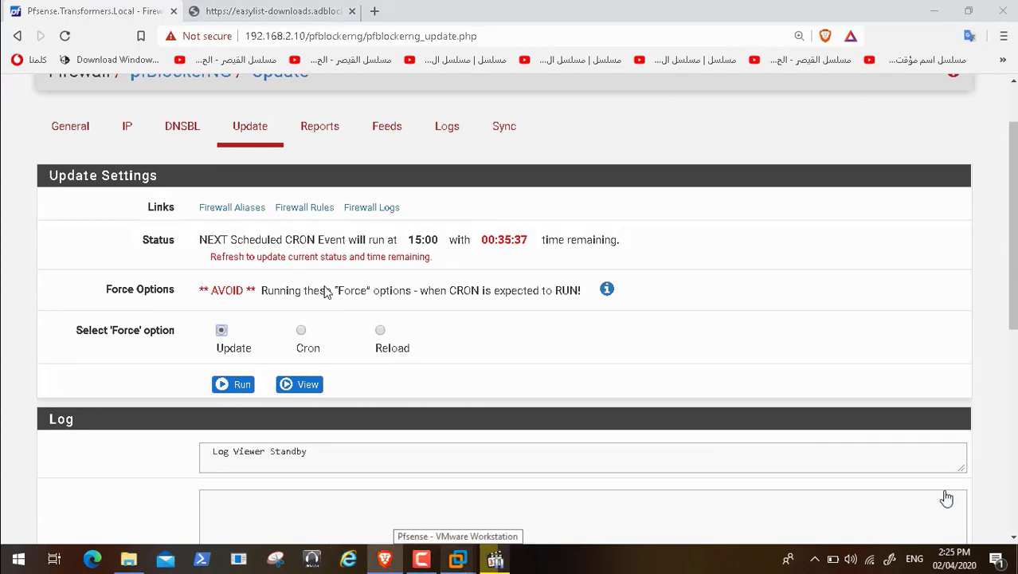
Step: Go to the pfBlockerNG Feeds list to review the IPv4 PRI1 feeds
left_click(380, 133)
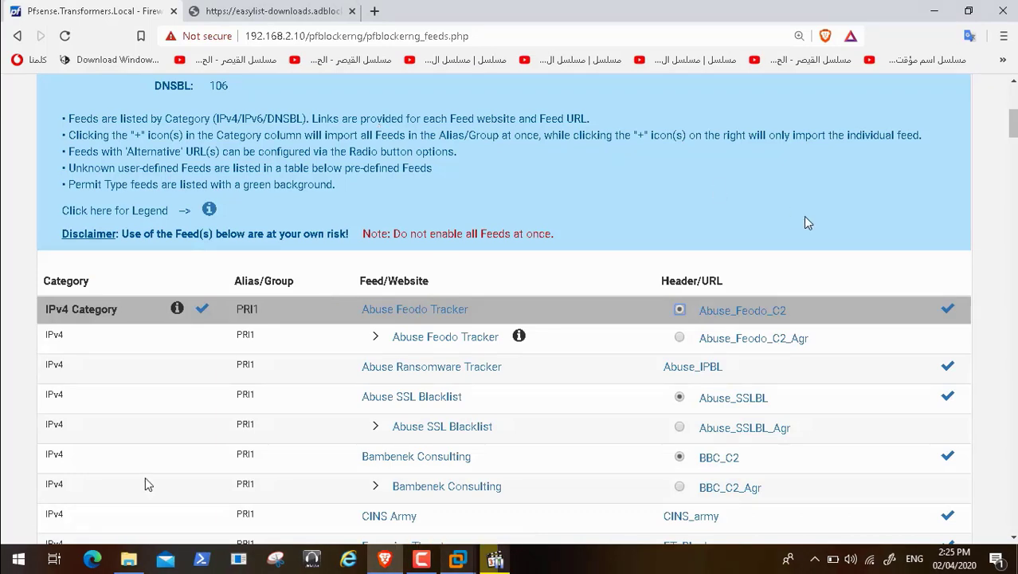
mouse_move(31, 553)
mouse_move(13, 567)
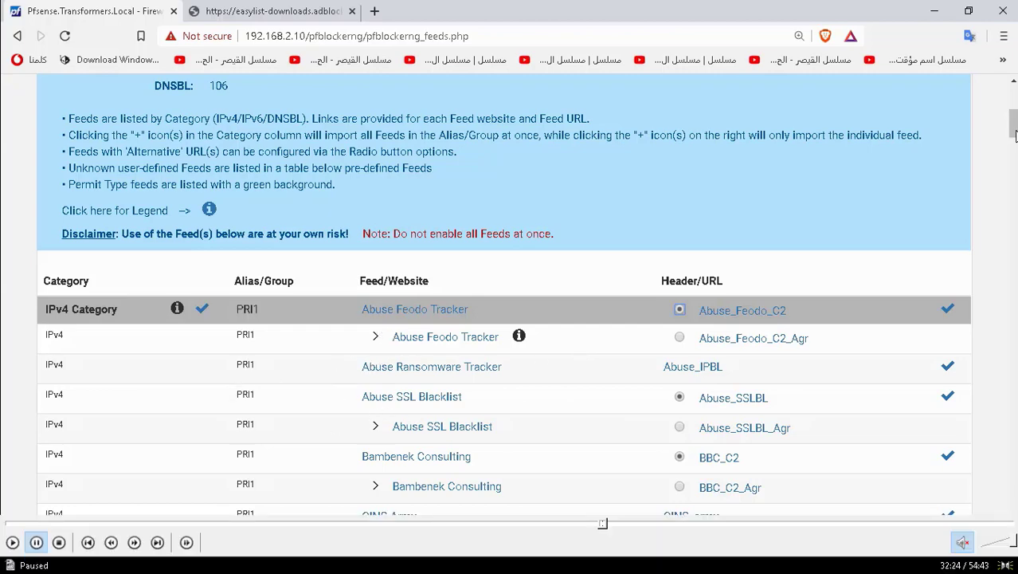
left_click(13, 542)
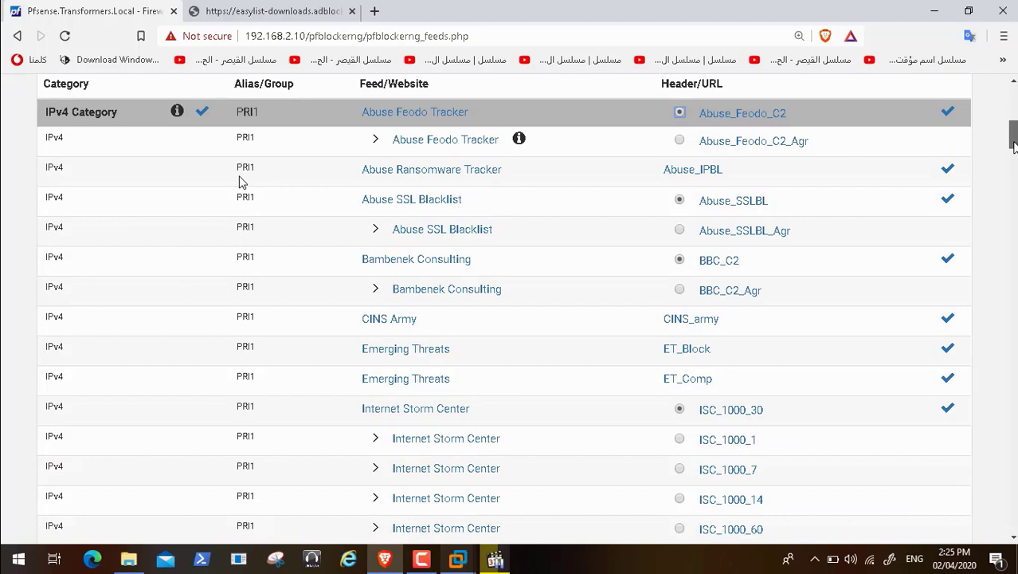
left_click_drag(1014, 145, 1014, 174)
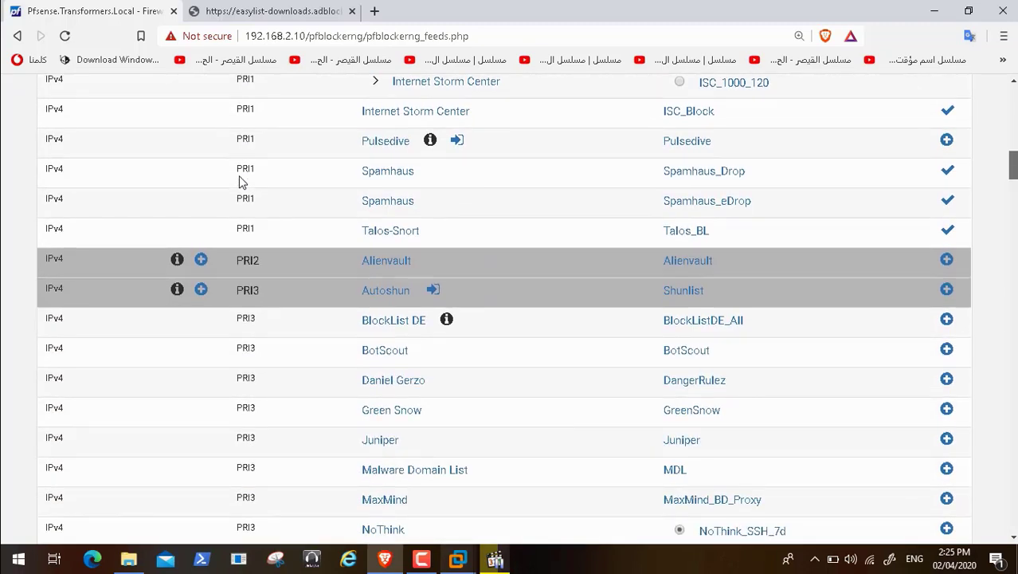
scroll(242, 182, "down", 1)
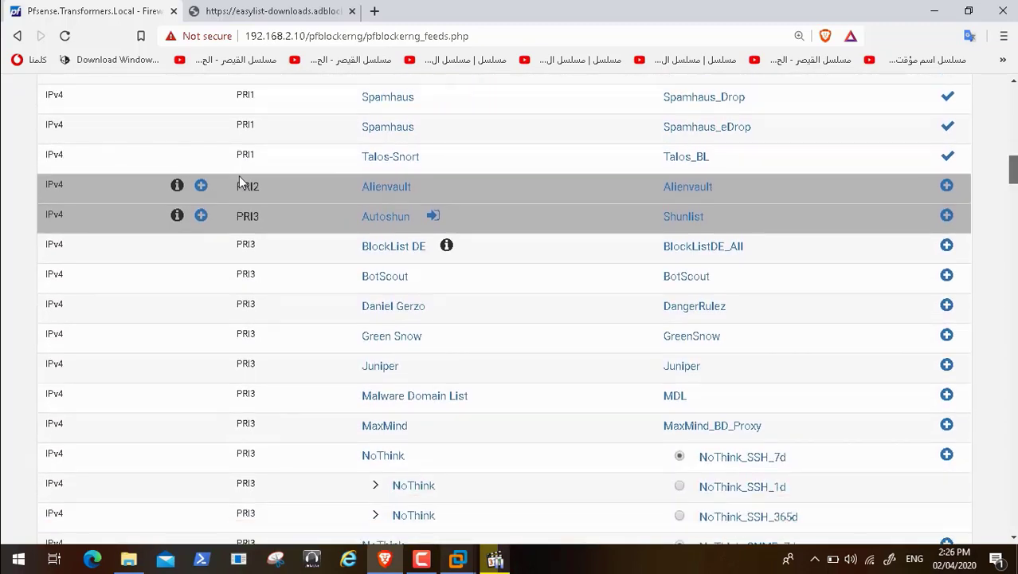
scroll(243, 182, "down", 1)
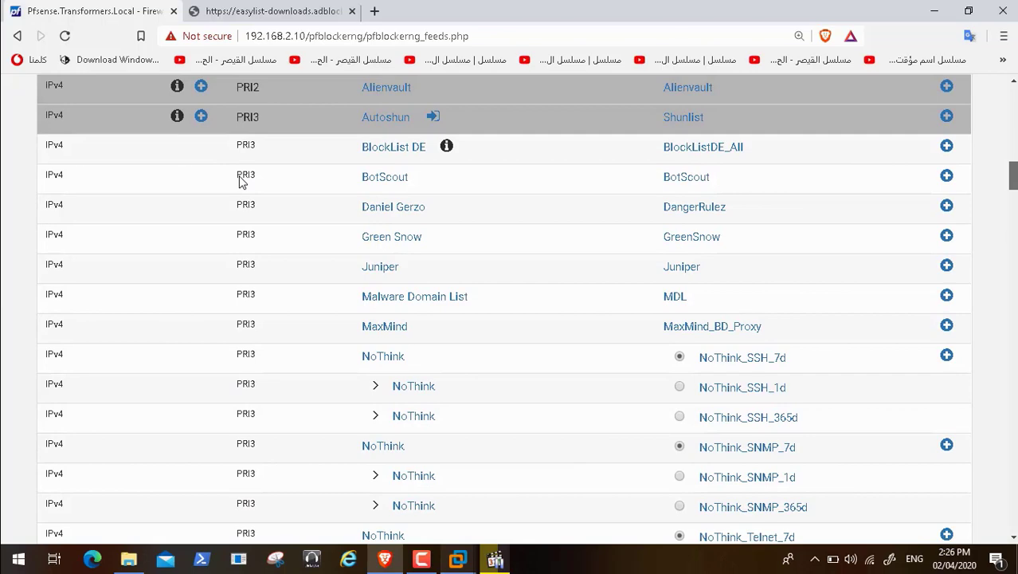
scroll(242, 182, "down", 5)
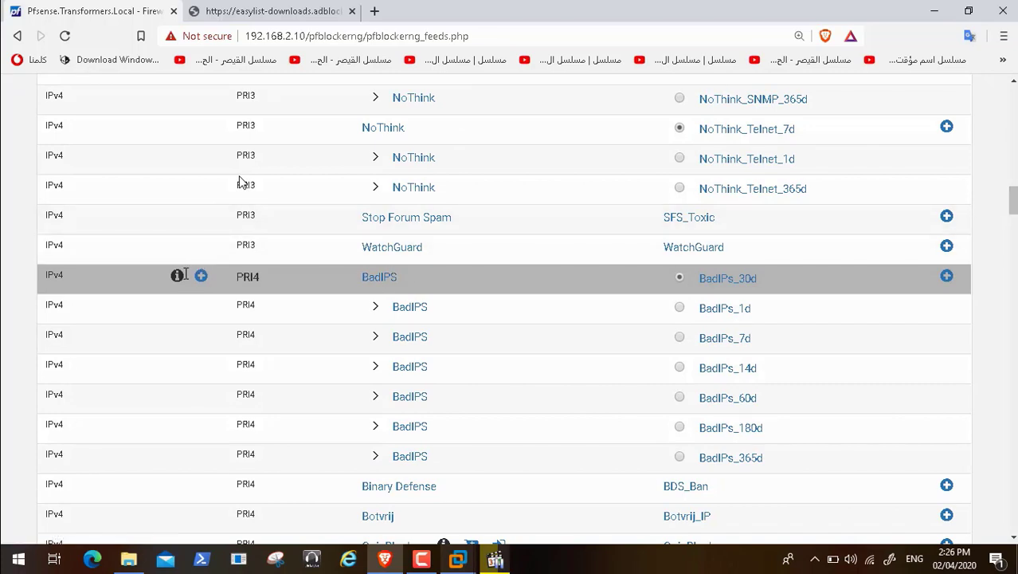
mouse_move(176, 274)
scroll(239, 182, "up", 15)
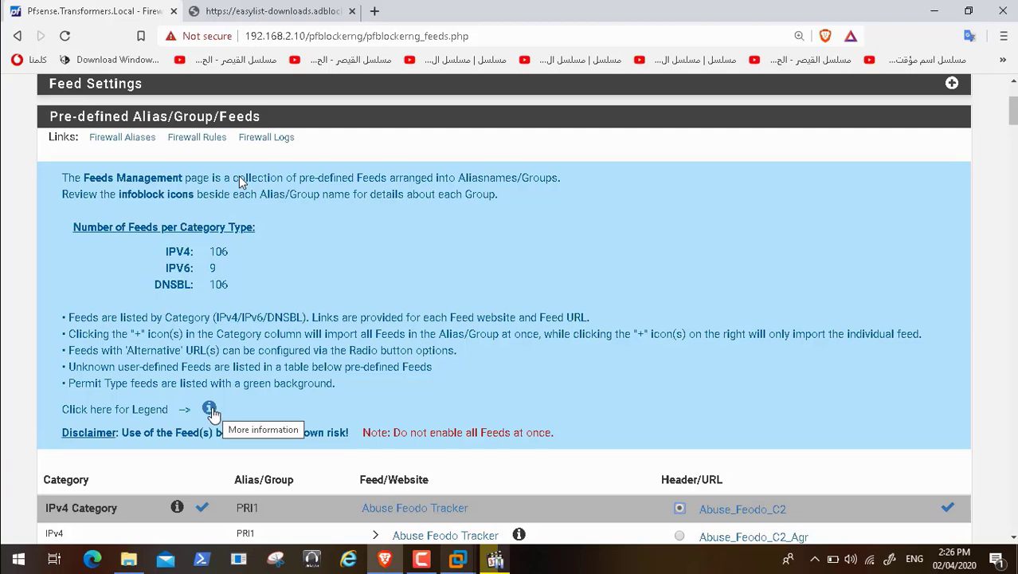
Step: Expand the feed icon legend and scroll down to the IPv4 PRI1 feeds table
left_click(210, 410)
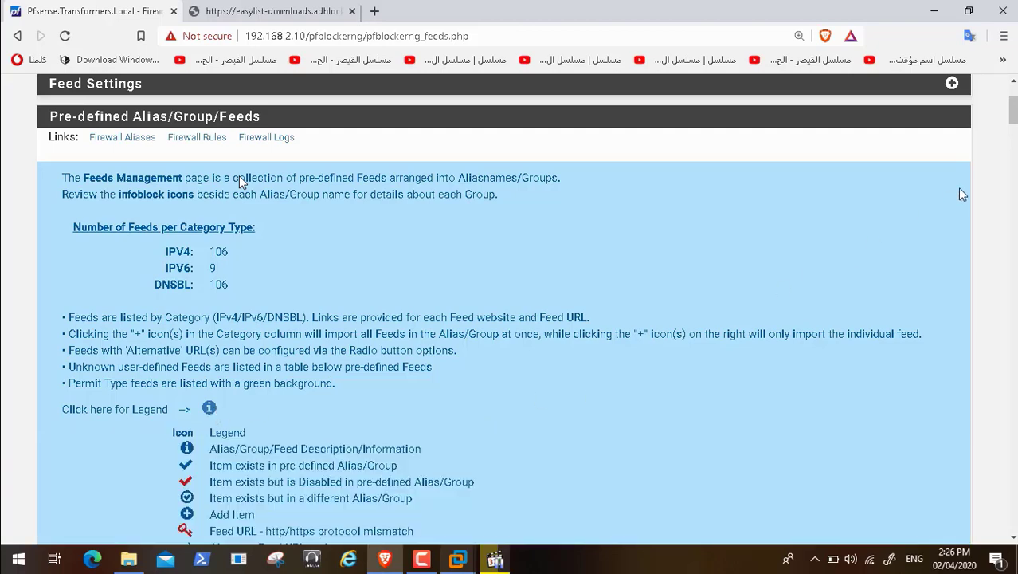
scroll(1013, 115, "down", 1)
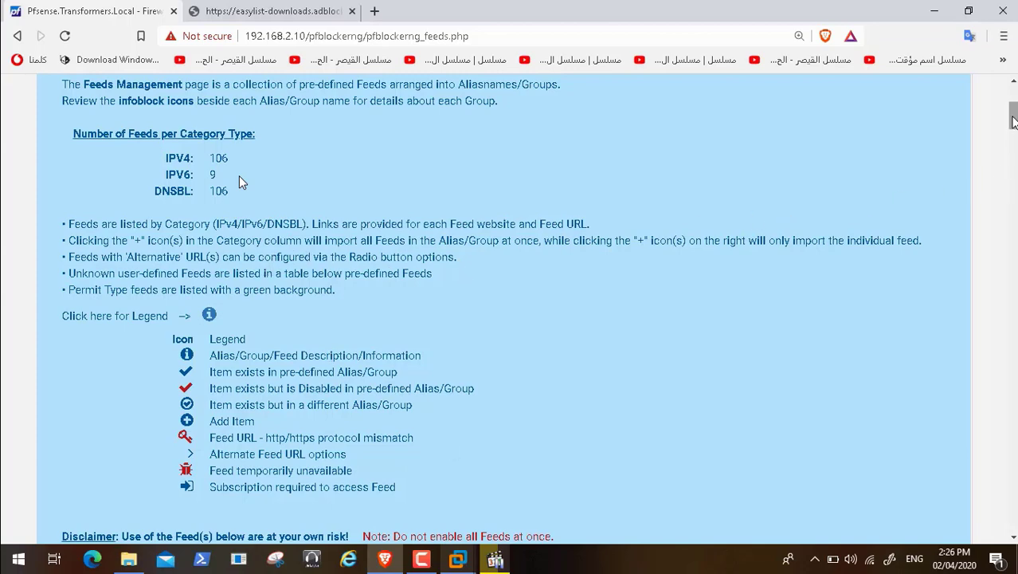
scroll(239, 182, "down", 4)
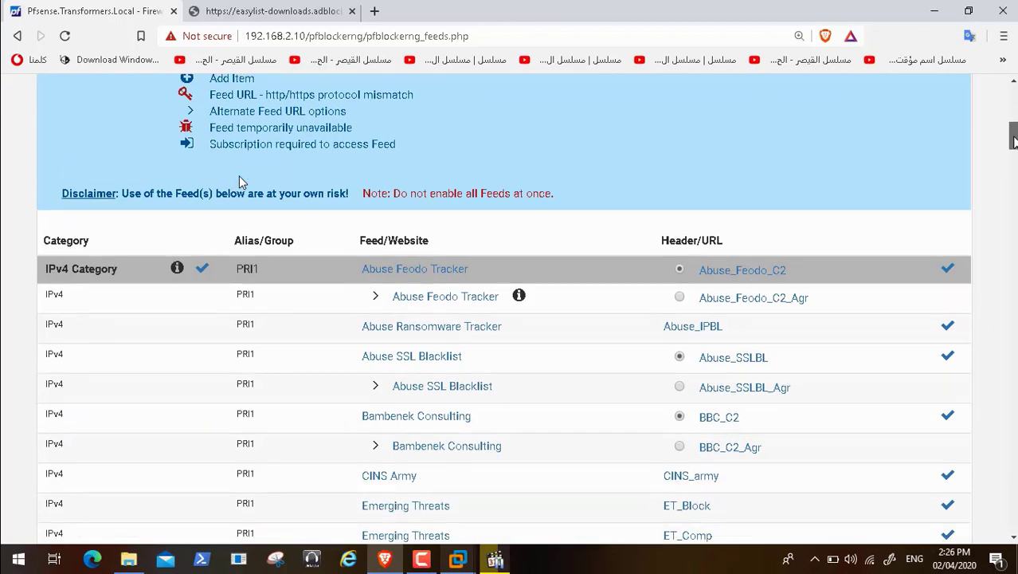
scroll(241, 182, "down", 3)
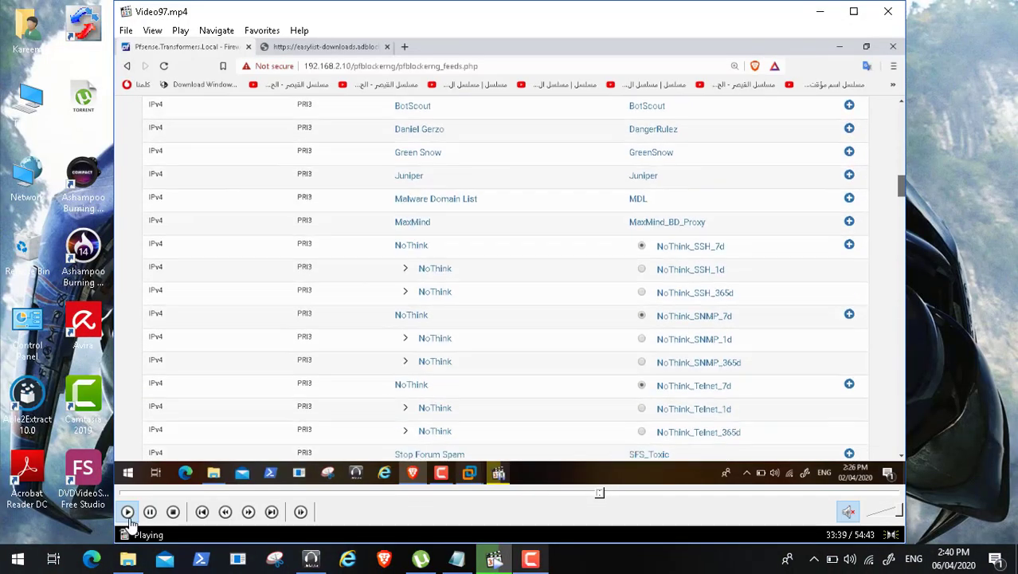
Step: Pause the video and the Camtasia screen recording
left_click(150, 512)
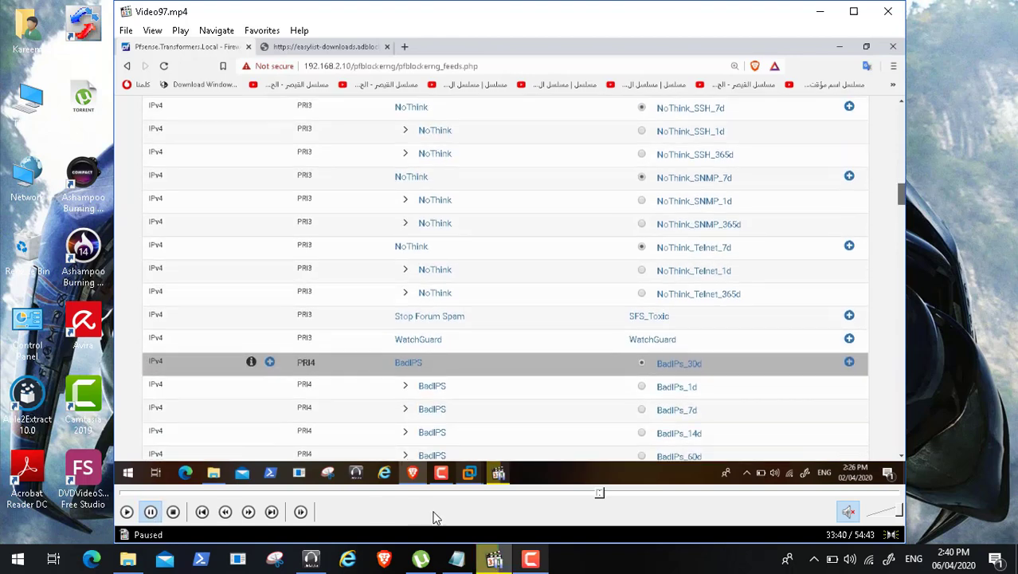
left_click(530, 557)
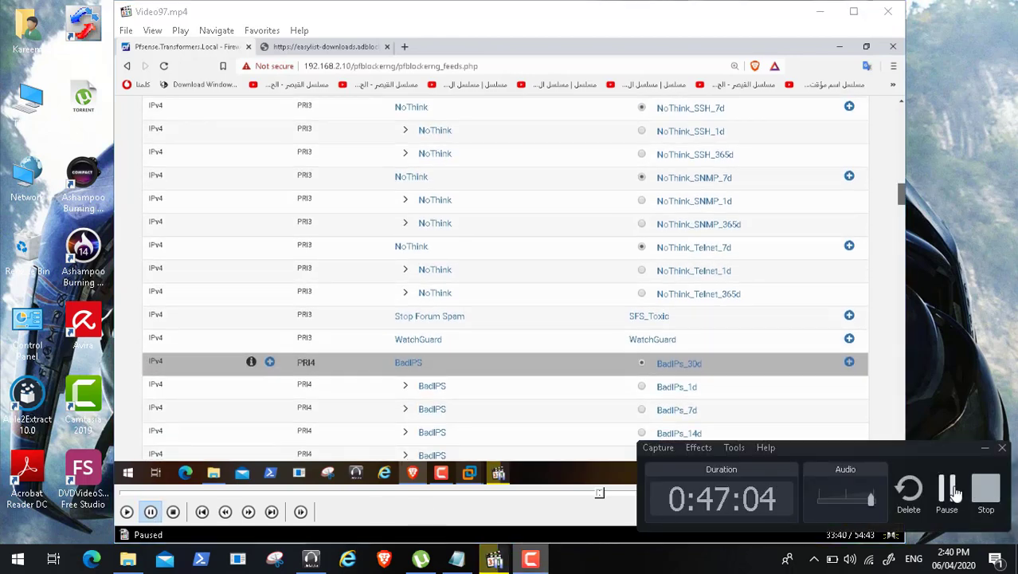
left_click(954, 492)
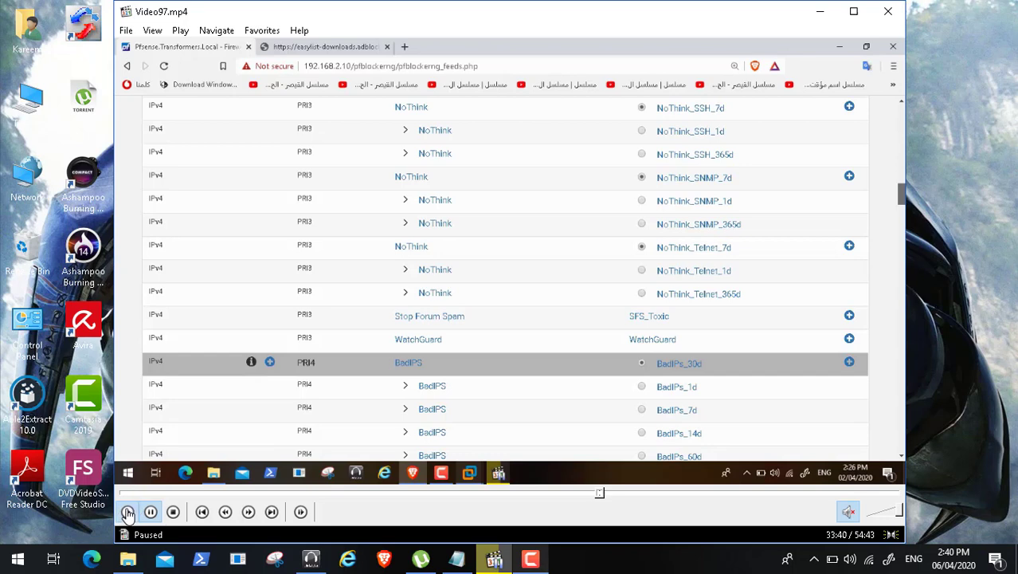
Step: Resume video playback in full screen
left_click(128, 511)
left_click(150, 32)
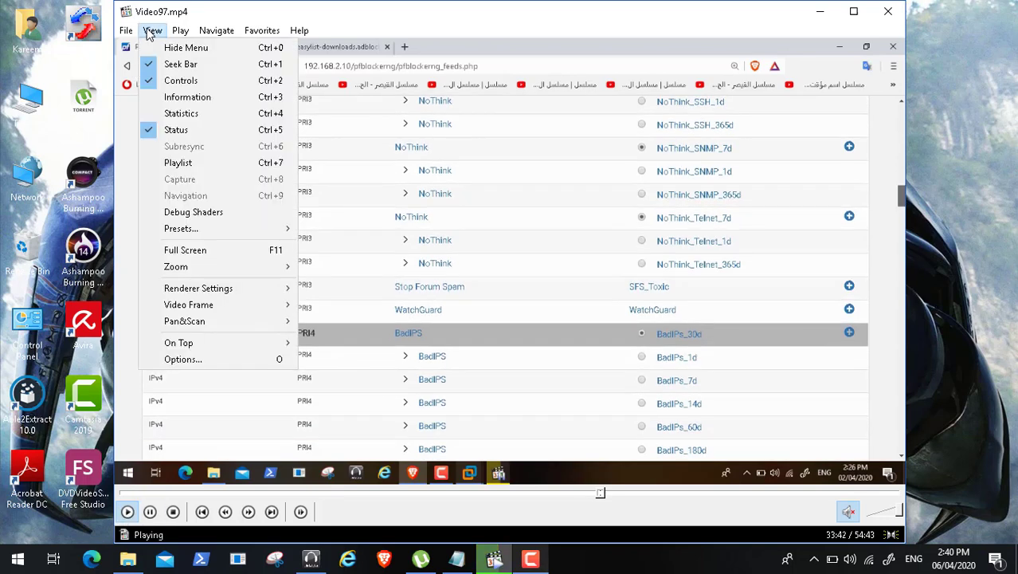
left_click(212, 250)
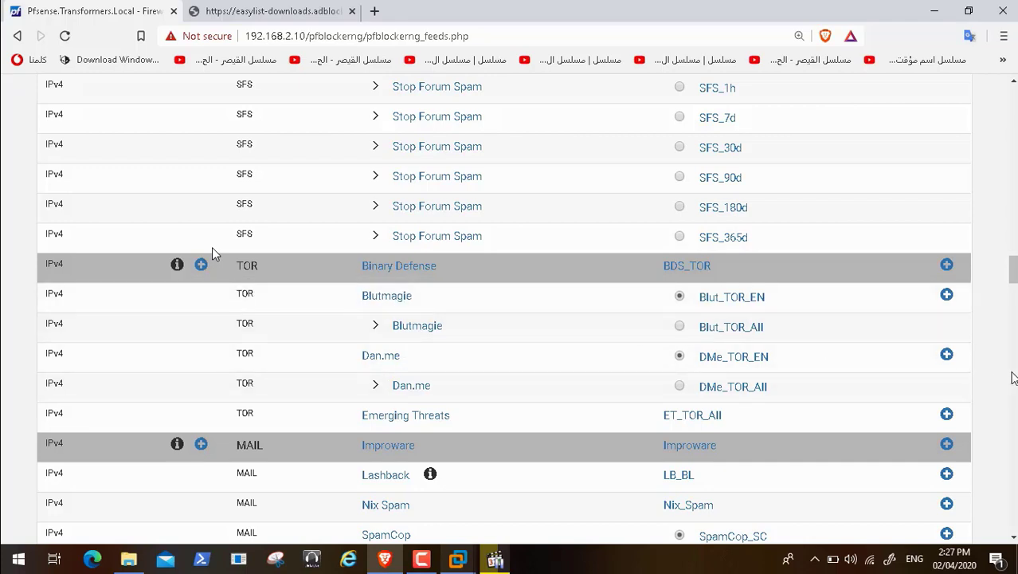
scroll(212, 253, "down", 5)
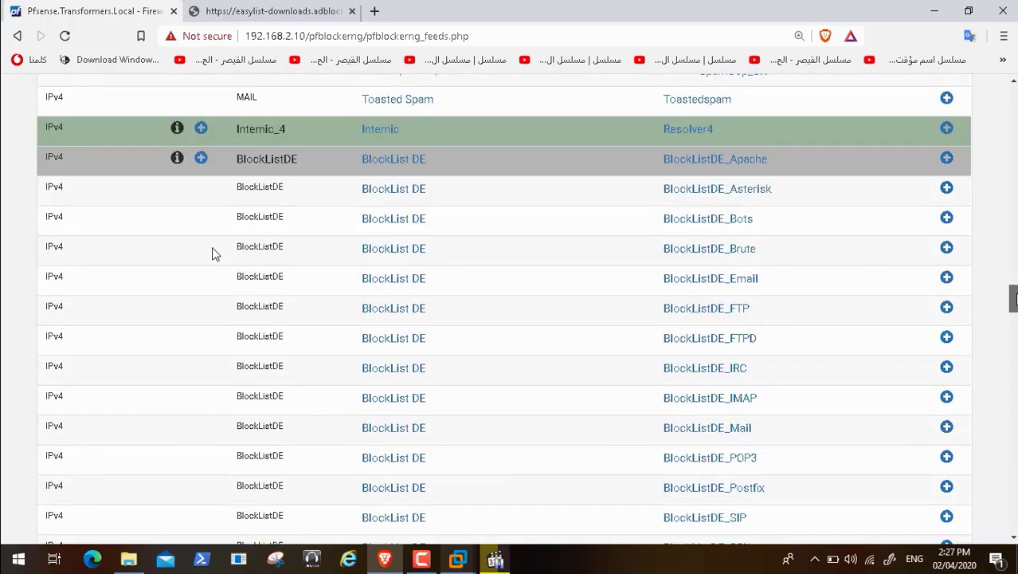
scroll(212, 254, "down", 5)
scroll(212, 253, "down", 7)
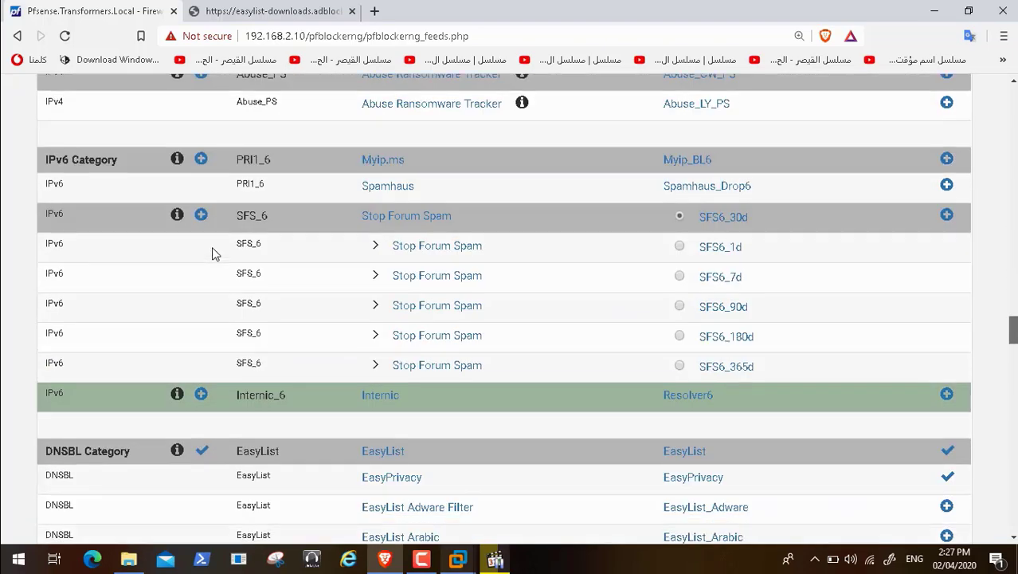
scroll(212, 253, "up", 5)
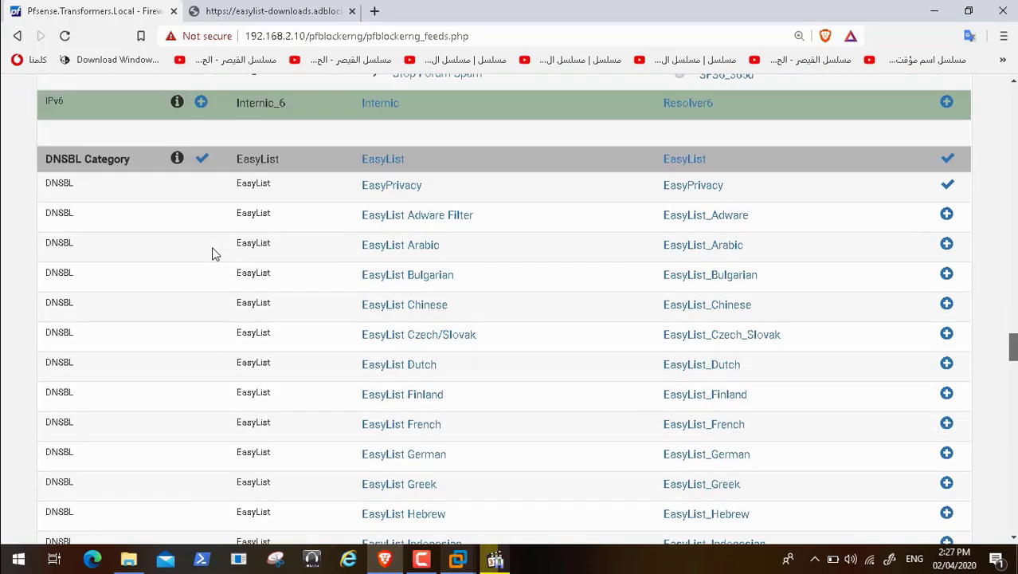
scroll(212, 253, "down", 15)
scroll(212, 253, "down", 15)
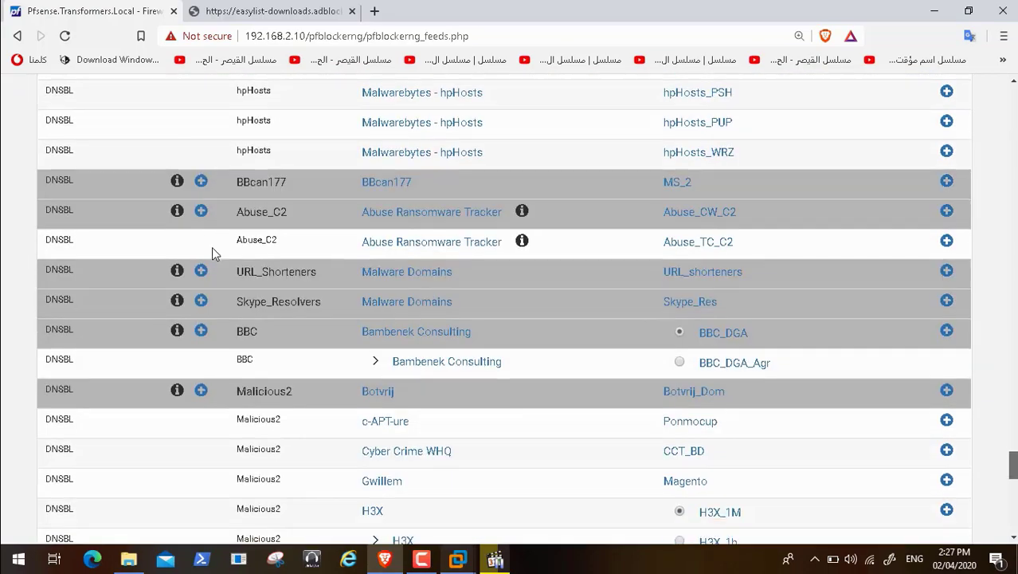
scroll(212, 253, "up", 20)
scroll(212, 254, "up", 15)
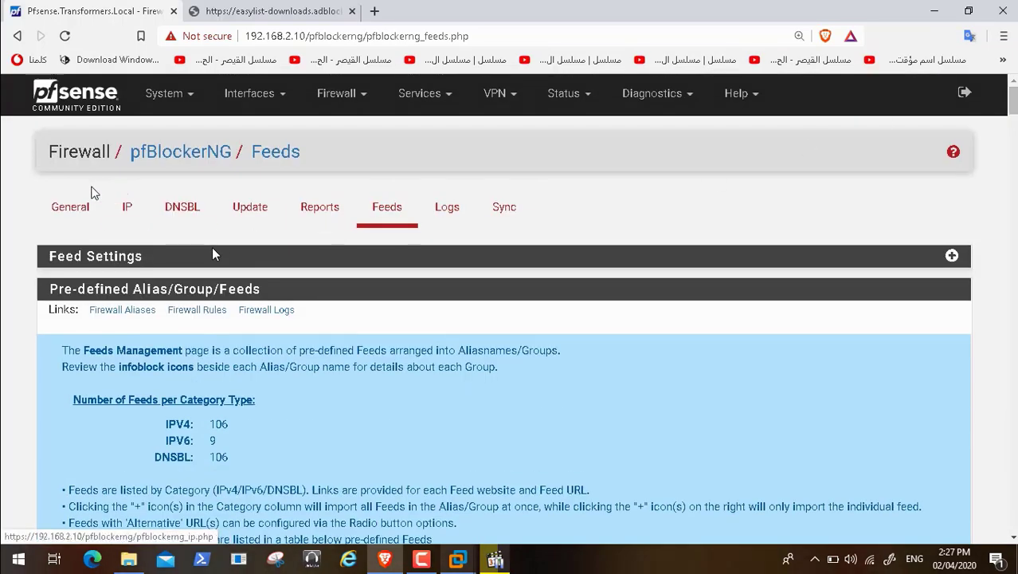
Step: Visit the pfBlockerNG General settings, then return to the Feeds page
left_click(75, 206)
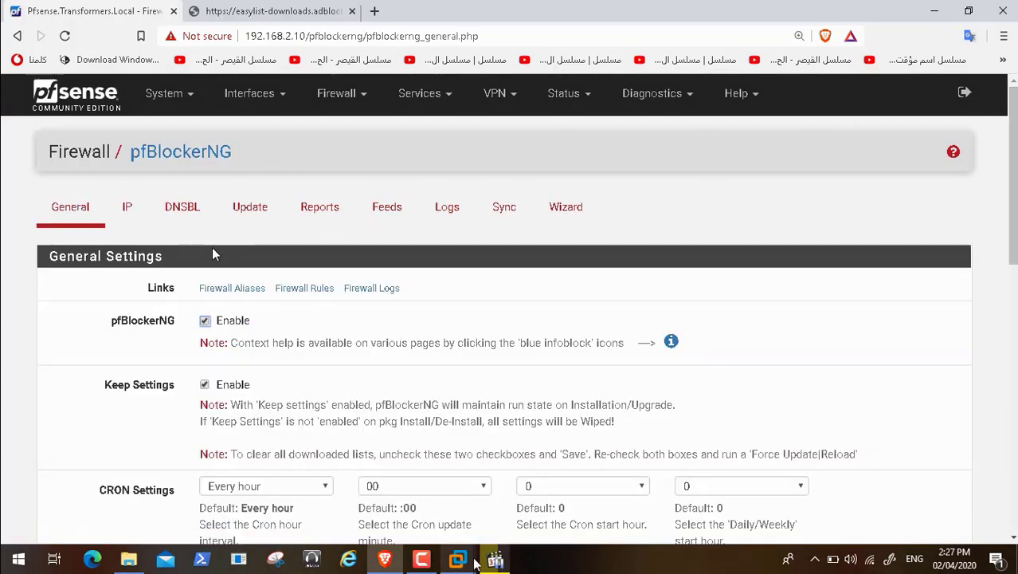
left_click(422, 560)
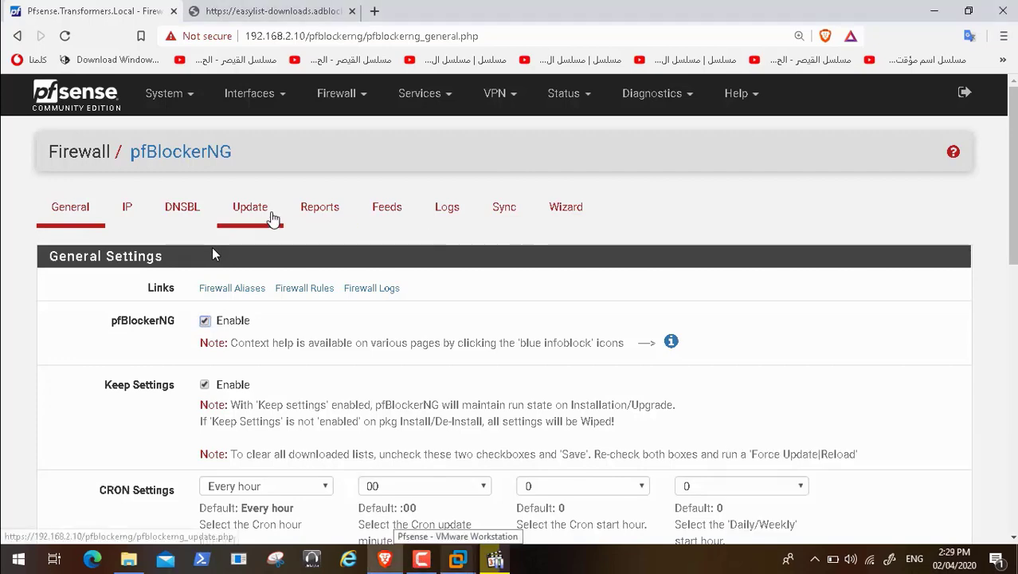
left_click(389, 207)
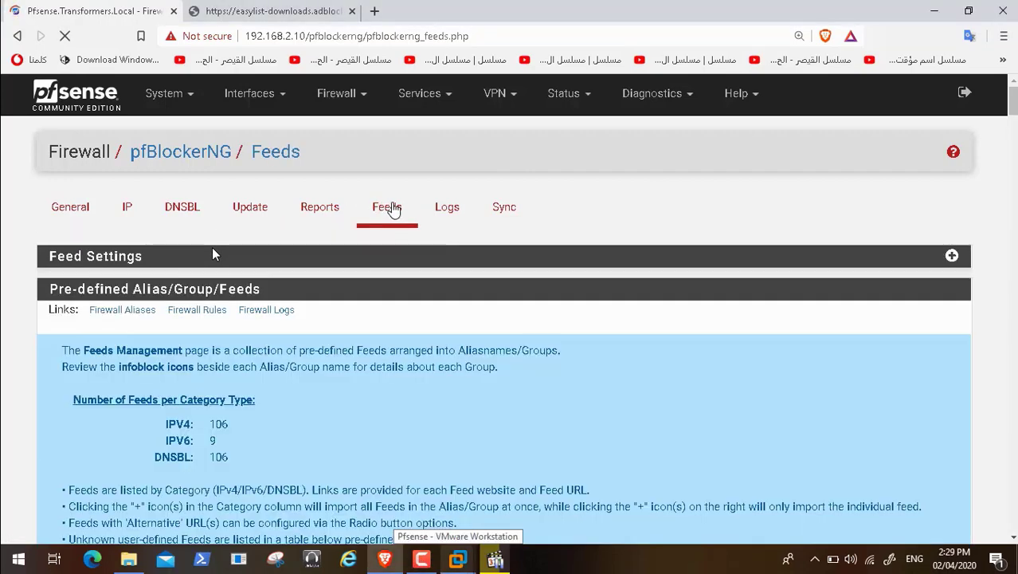
Step: Scroll to the hpHosts group and launch the Malwarebytes - hpHosts website in a new tab
scroll(828, 201, "down", 4)
scroll(212, 250, "down", 10)
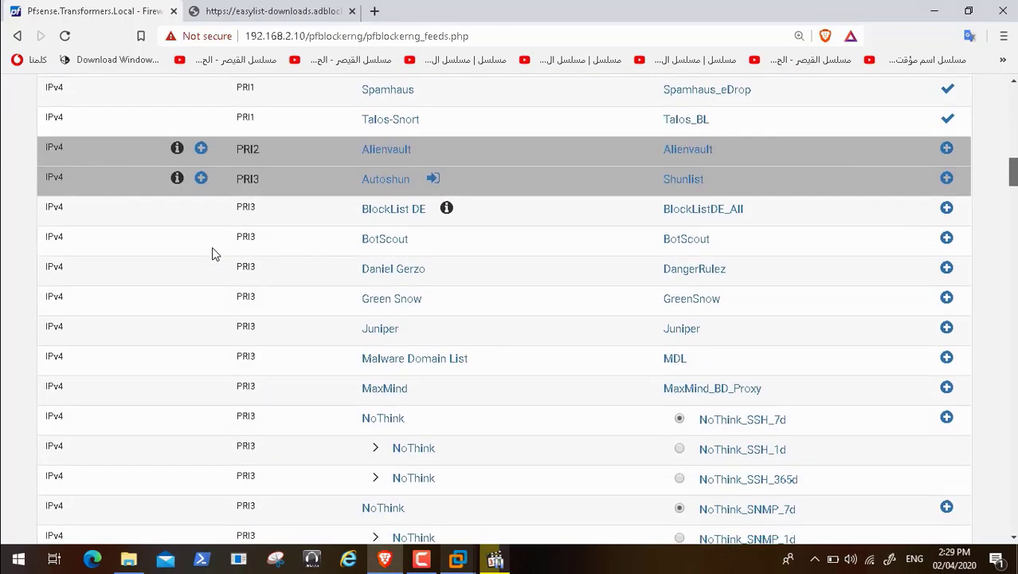
scroll(212, 249, "down", 5)
scroll(214, 253, "down", 11)
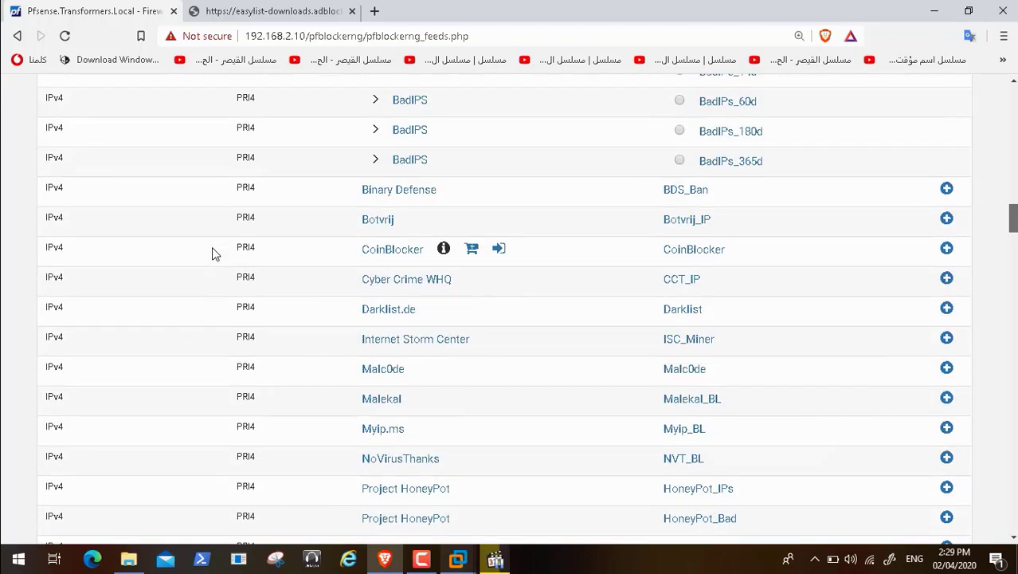
scroll(214, 253, "down", 10)
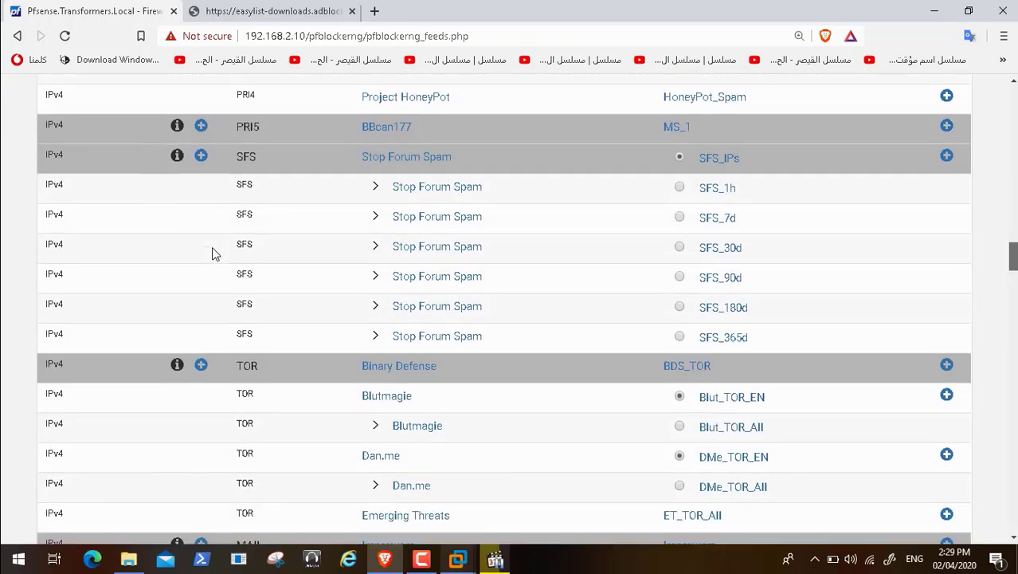
scroll(213, 253, "down", 9)
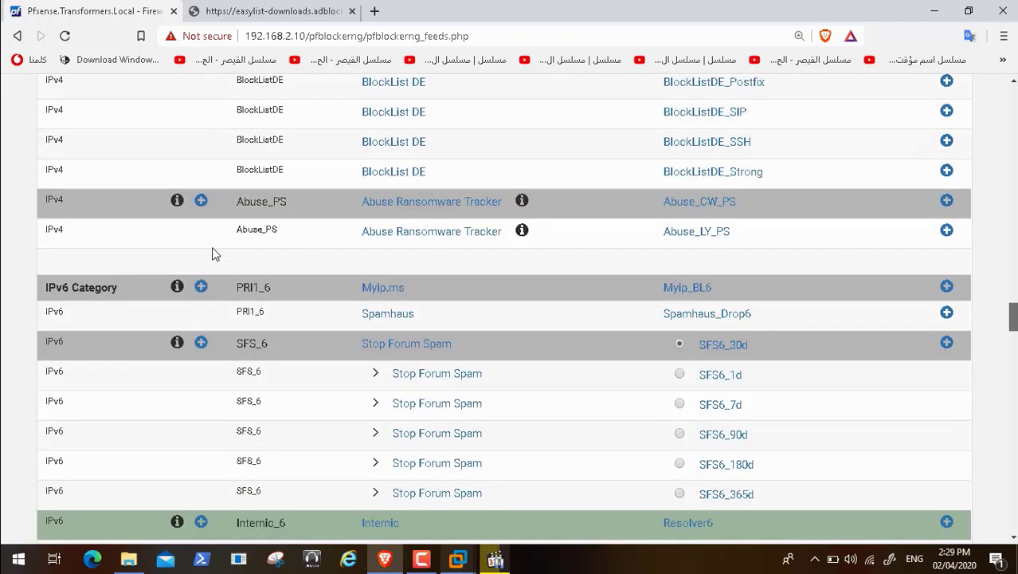
scroll(214, 254, "down", 8)
scroll(212, 253, "down", 3)
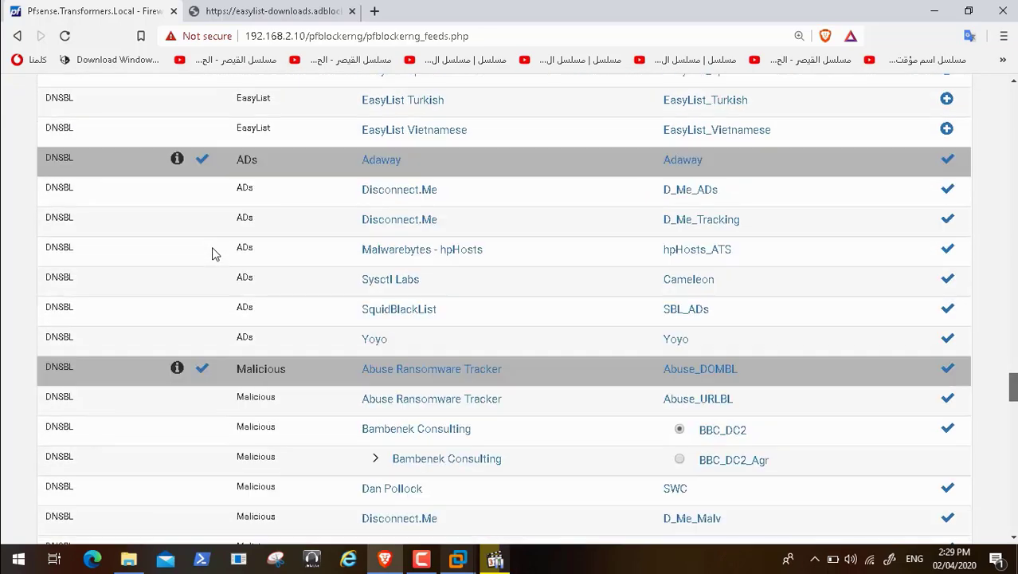
scroll(212, 253, "down", 6)
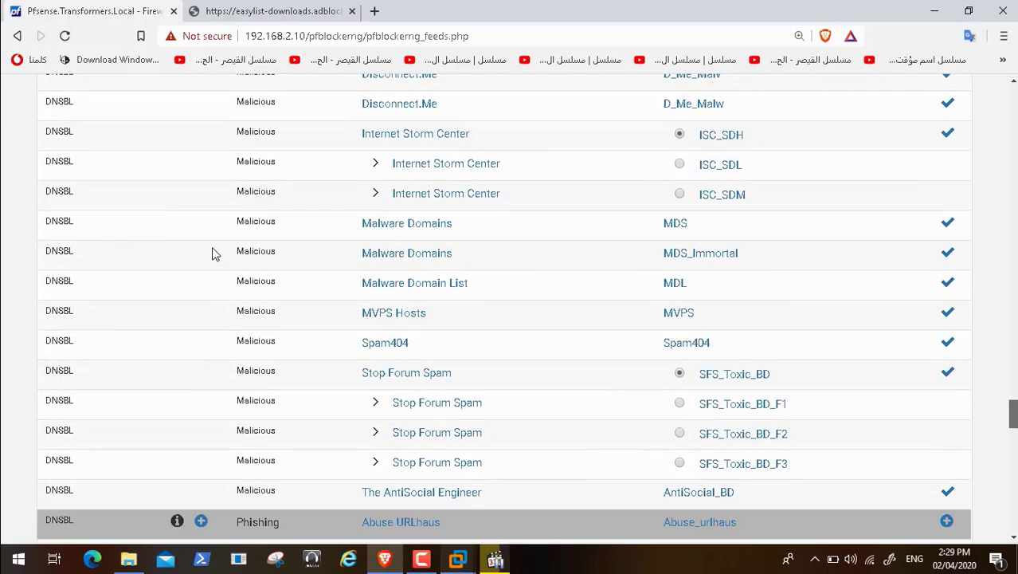
scroll(212, 253, "up", 1)
scroll(211, 253, "down", 2)
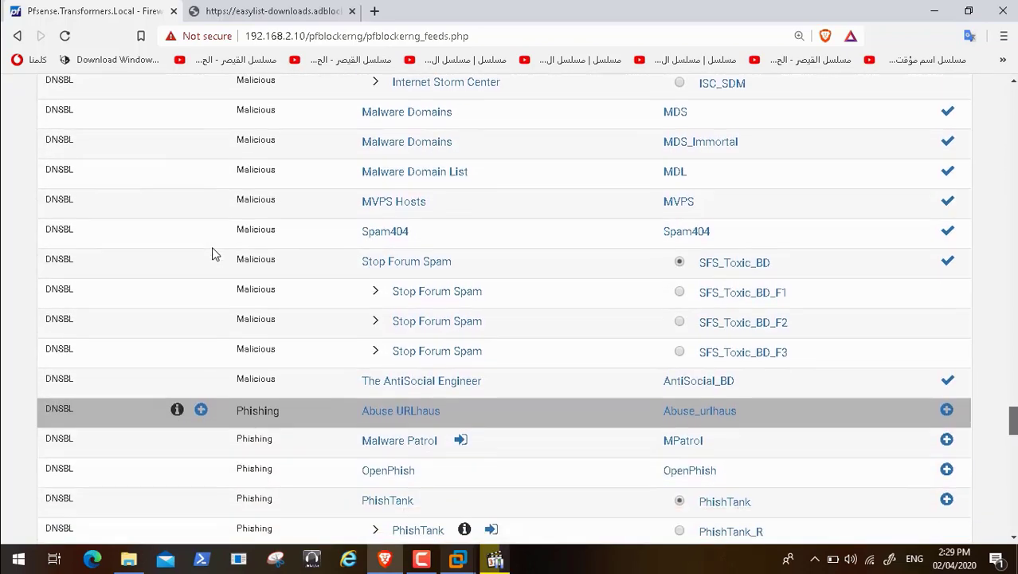
scroll(211, 253, "down", 1)
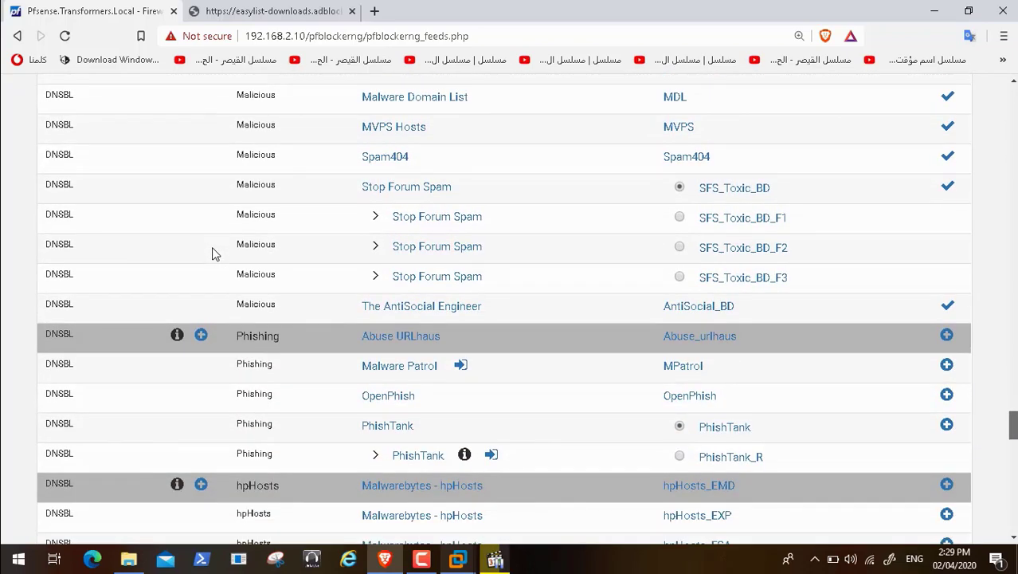
scroll(212, 253, "down", 3)
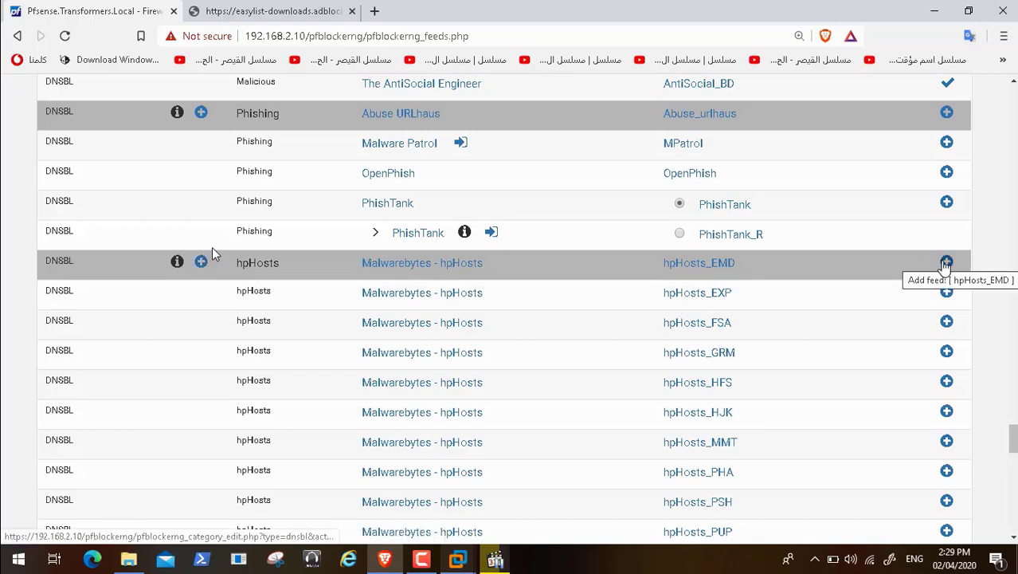
left_click(441, 265)
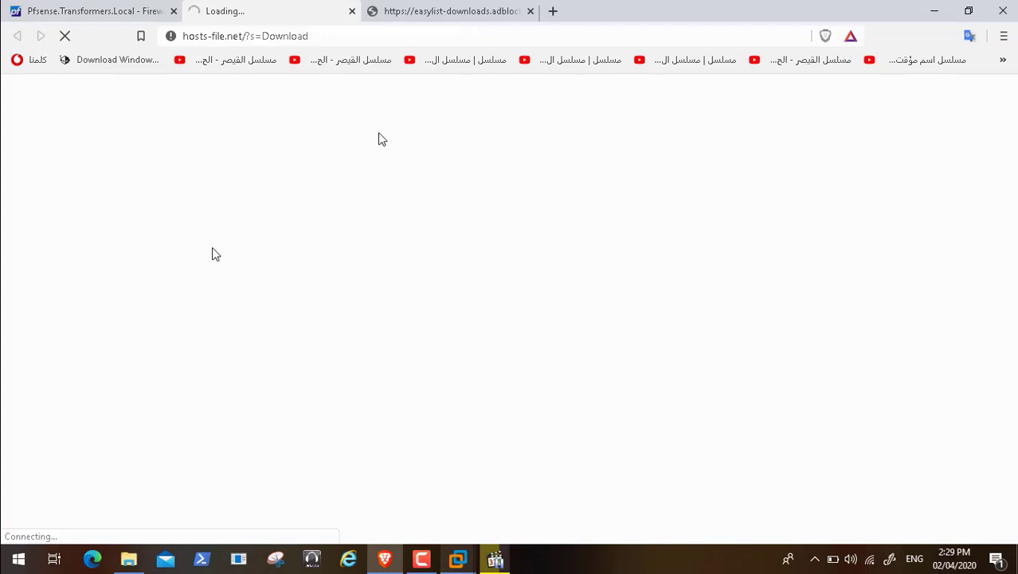
Step: Close the stalled hosts-file.net tab and reopen the hpHosts feed website
left_click(351, 11)
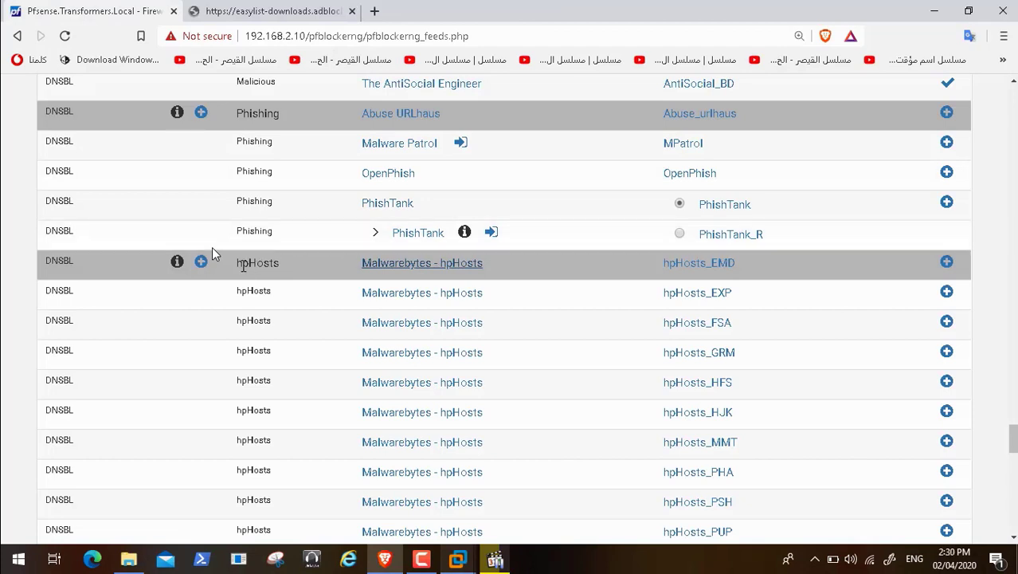
mouse_move(178, 263)
left_click(454, 269)
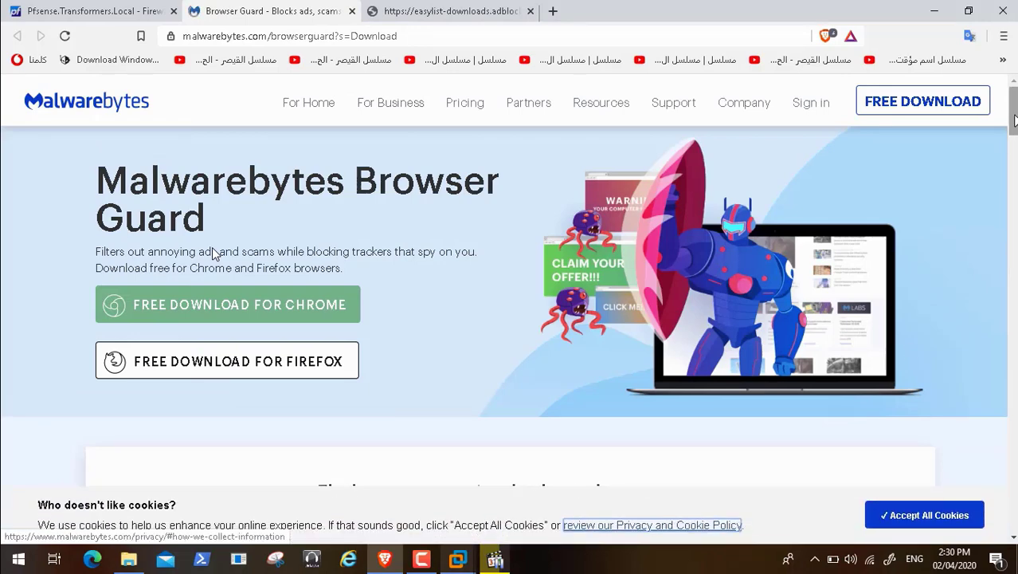
Step: Browse the Malwarebytes Browser Guard page, then close it to return to the feeds
scroll(212, 251, "down", 10)
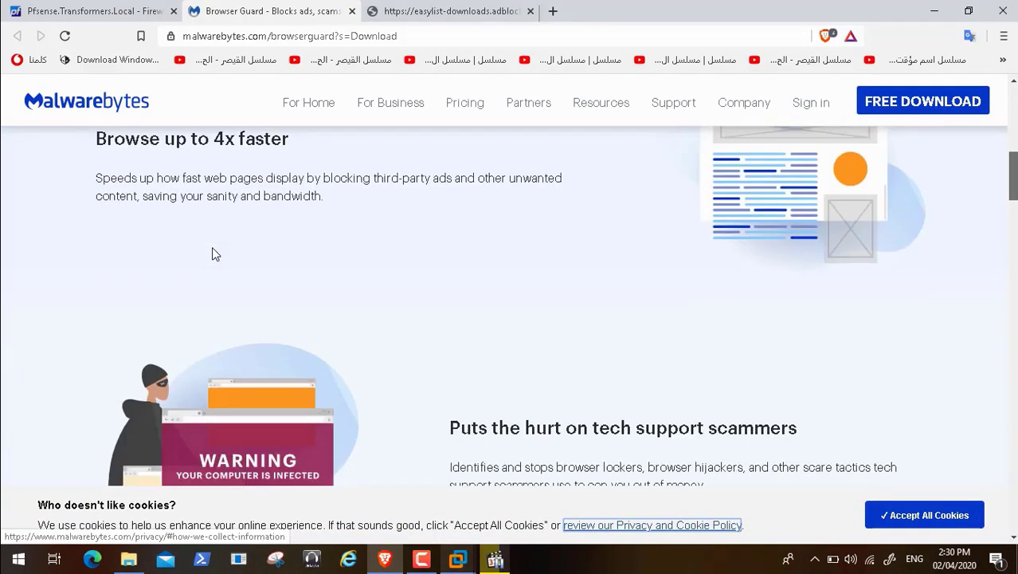
scroll(212, 253, "down", 10)
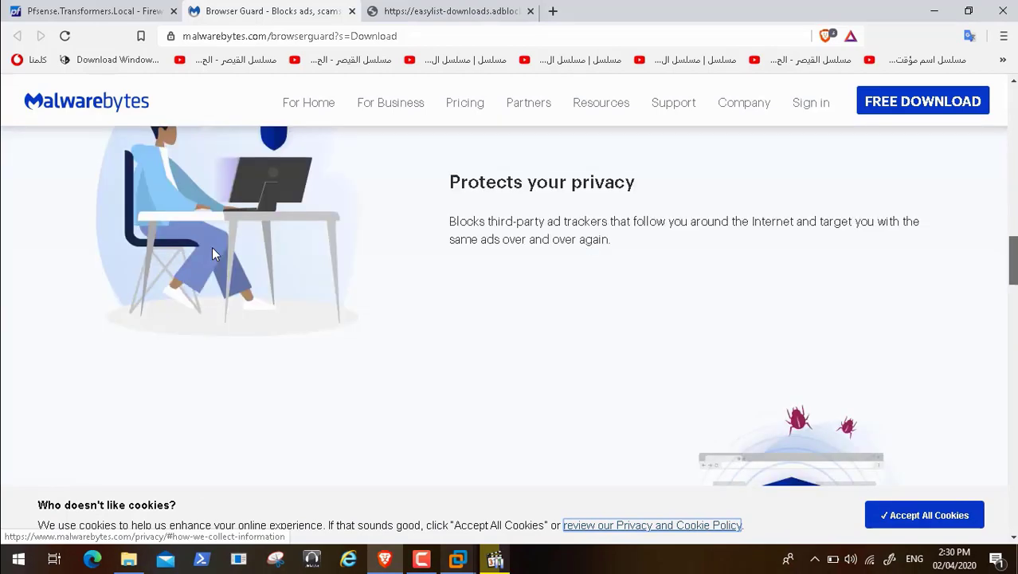
scroll(212, 254, "up", 5)
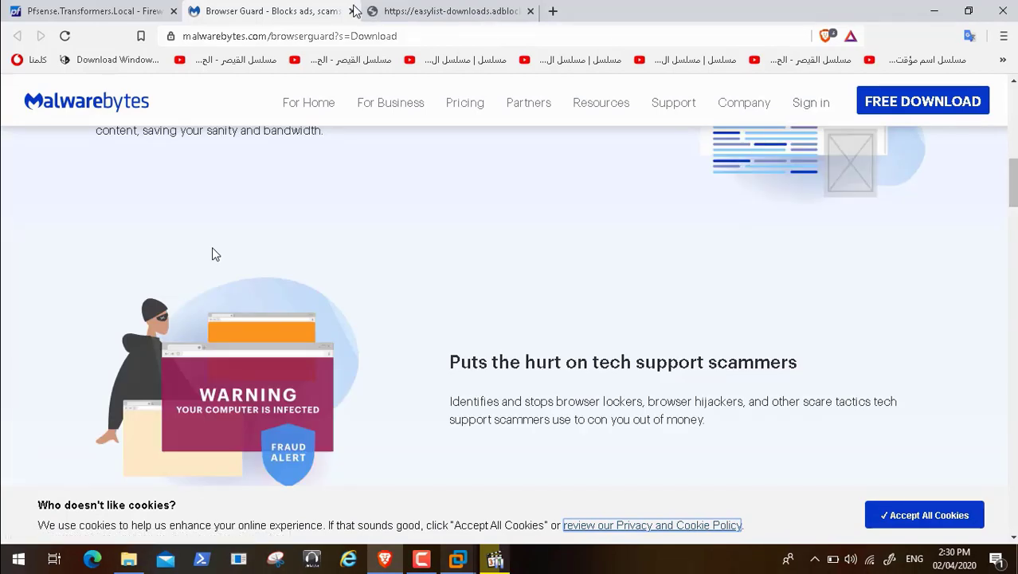
left_click(352, 12)
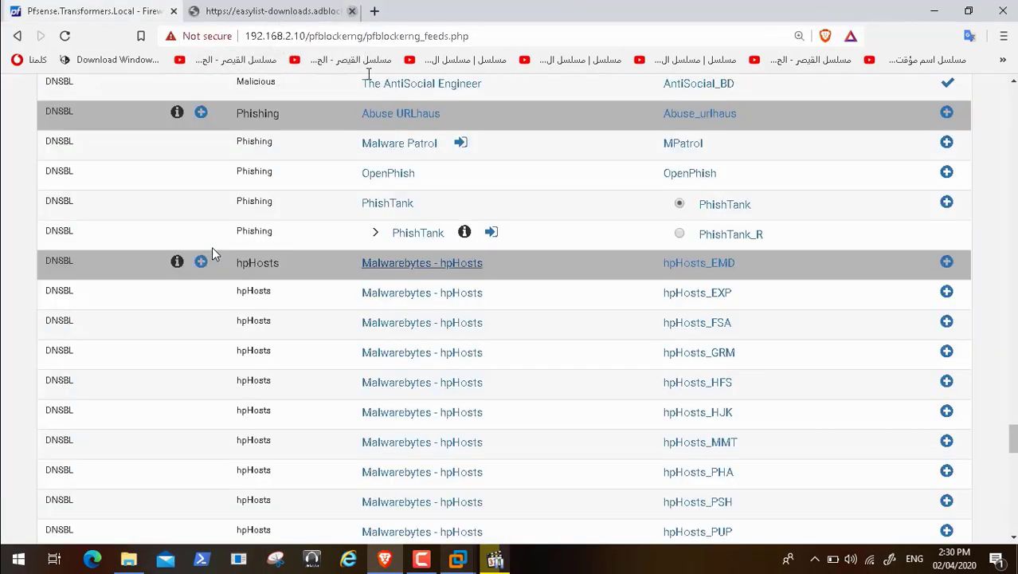
Step: Add the hpHosts feeds as a new DNSBL group and save it
left_click(947, 263)
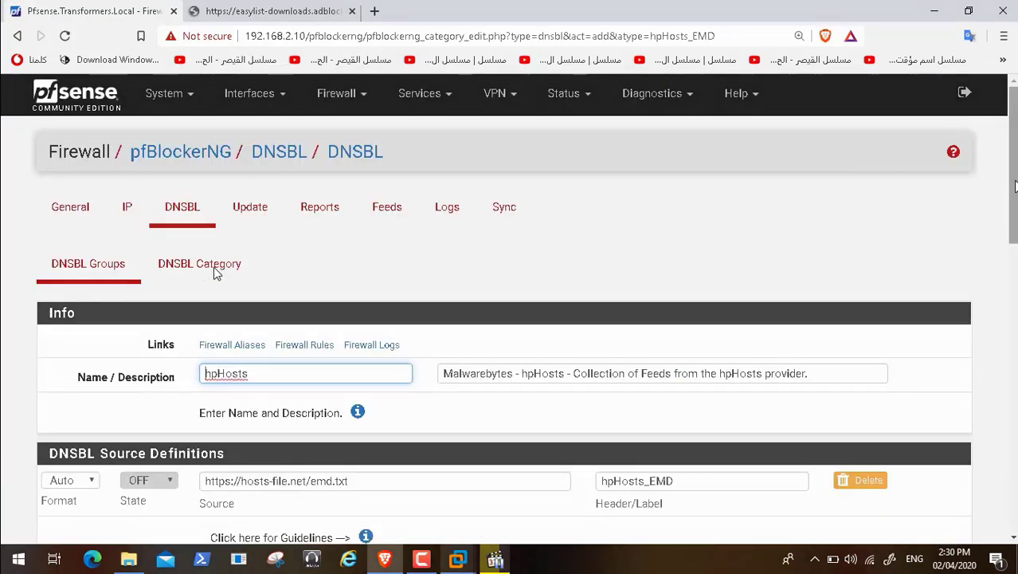
scroll(1005, 205, "down", 3)
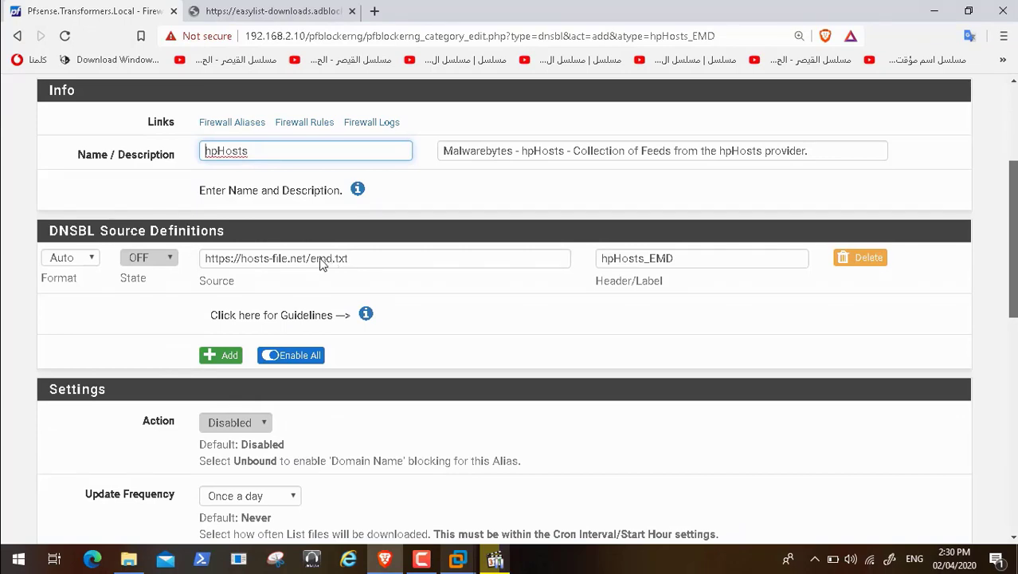
scroll(322, 264, "down", 1)
scroll(313, 191, "down", 7)
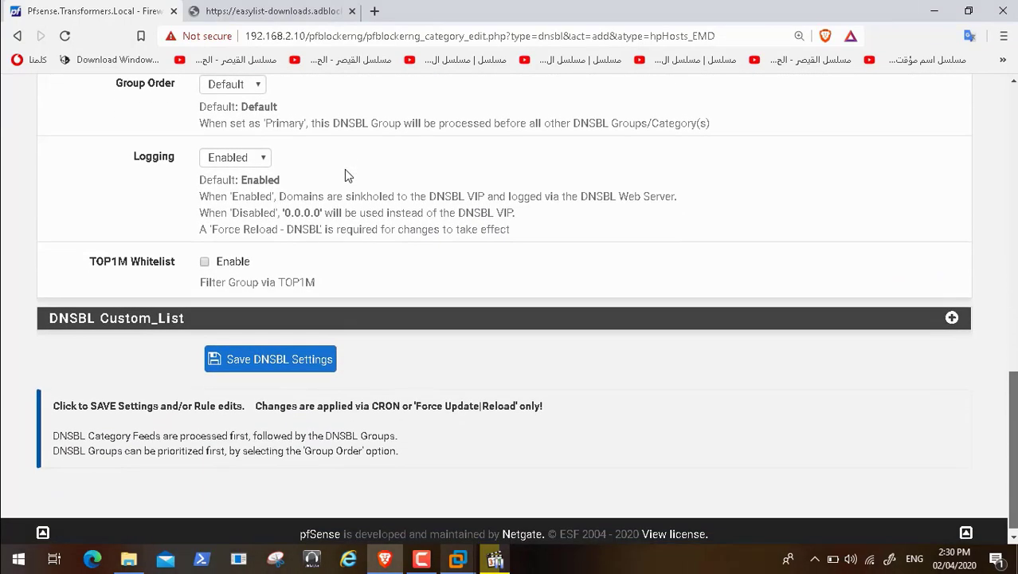
scroll(344, 169, "up", 8)
scroll(344, 176, "up", 1)
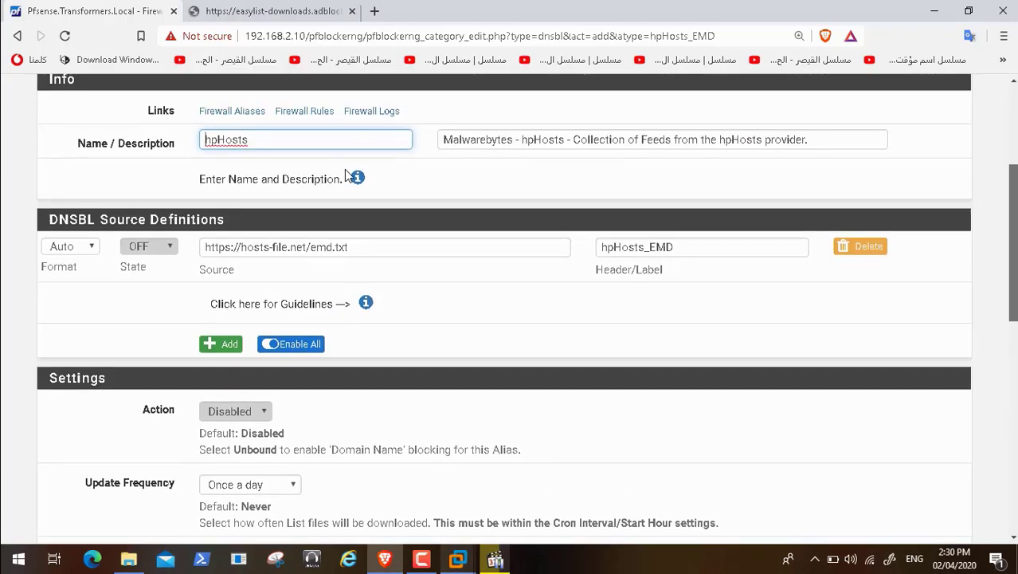
scroll(344, 171, "down", 8)
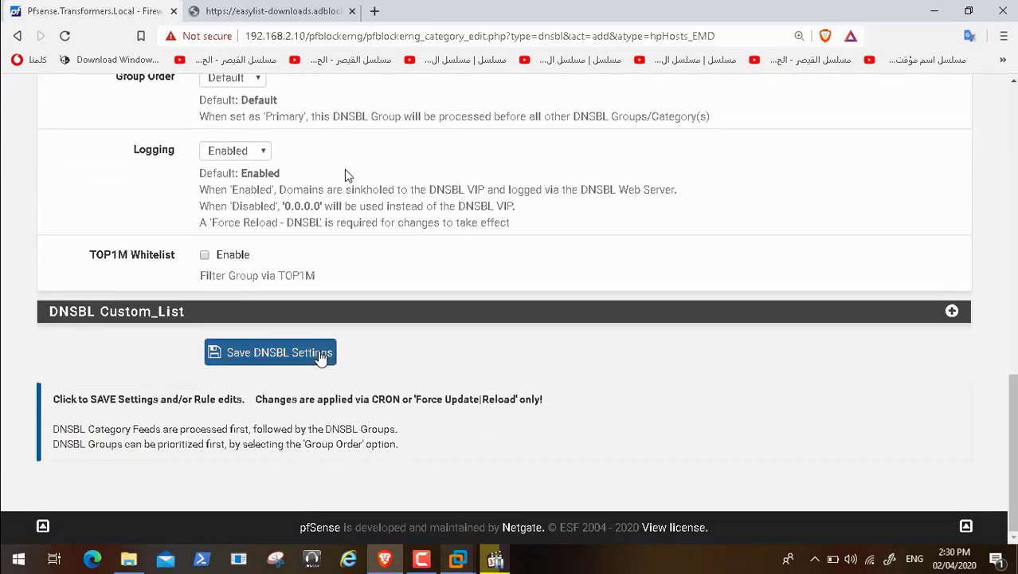
left_click(320, 354)
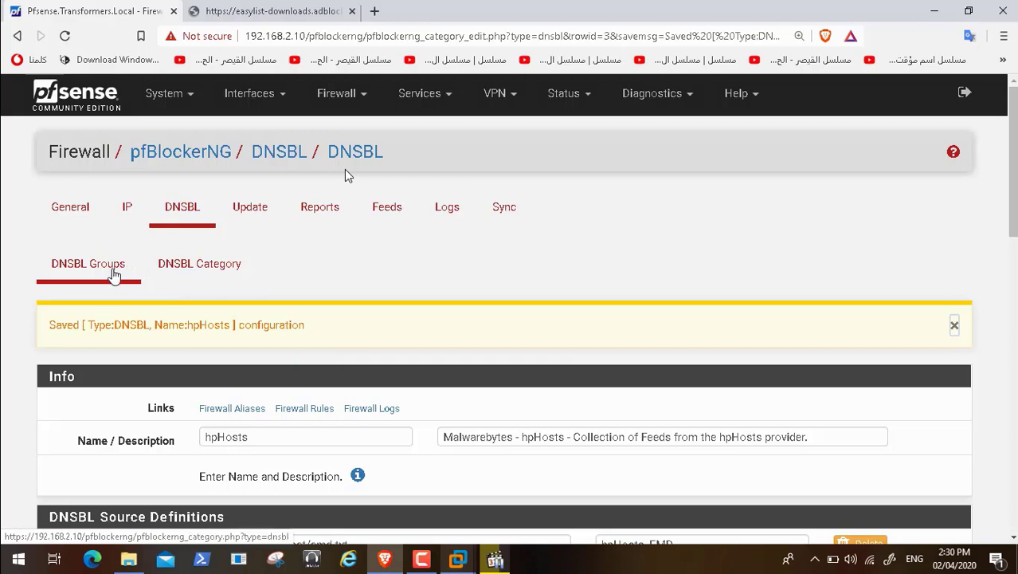
Step: Set the hpHosts DNSBL group action to Unbound and save the change
left_click(114, 274)
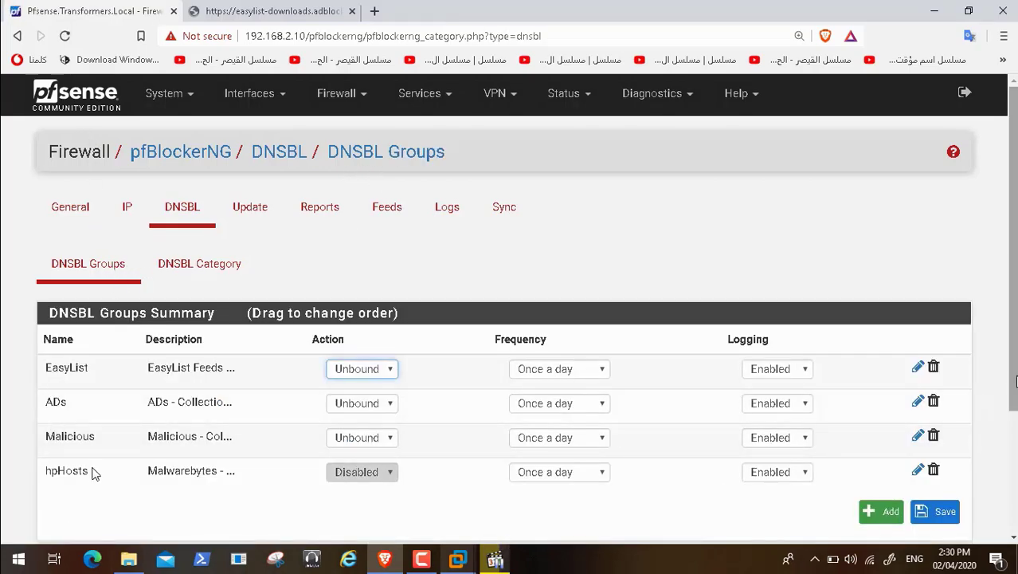
scroll(140, 456, "down", 1)
left_click(379, 429)
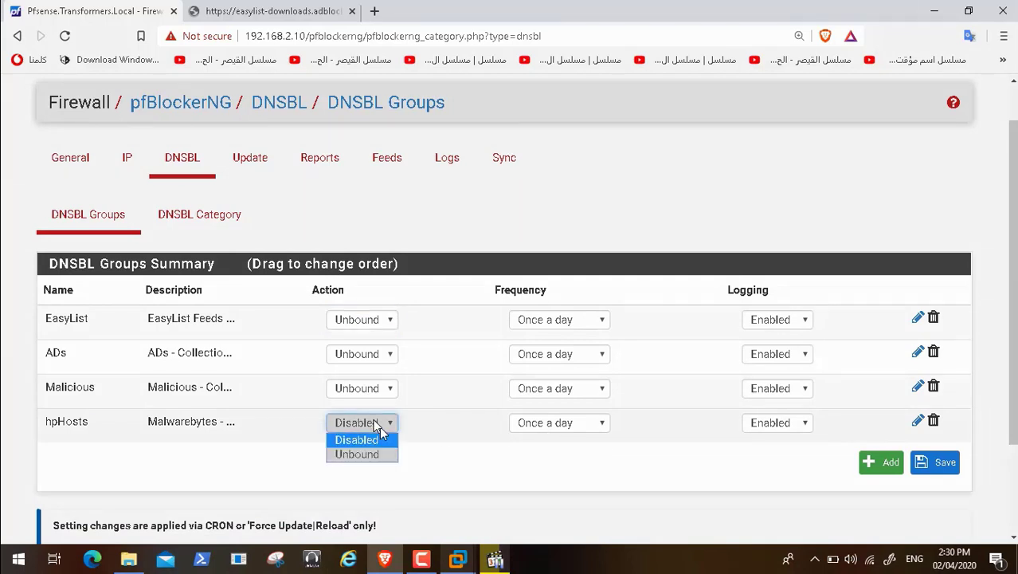
left_click(377, 454)
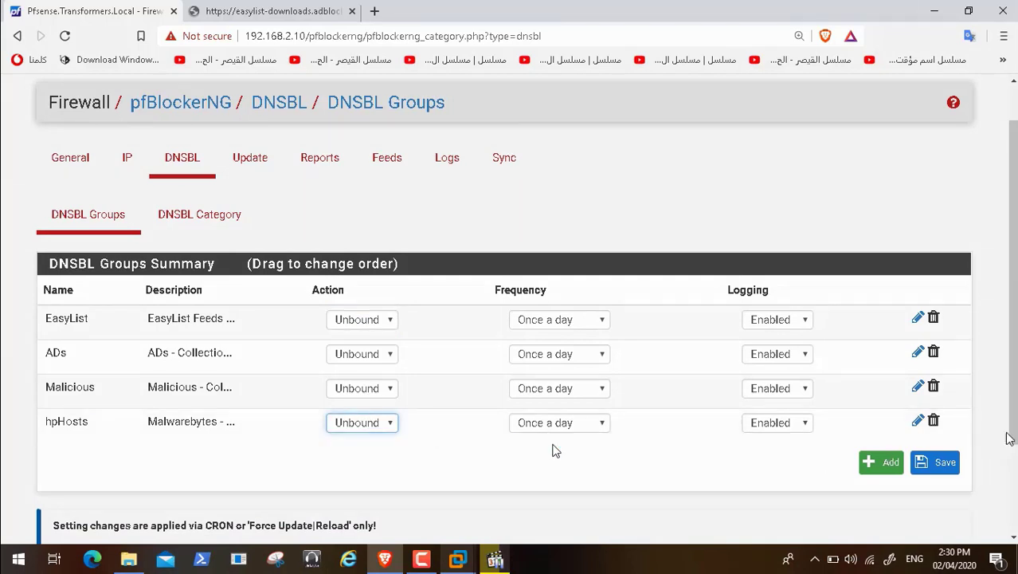
left_click(942, 466)
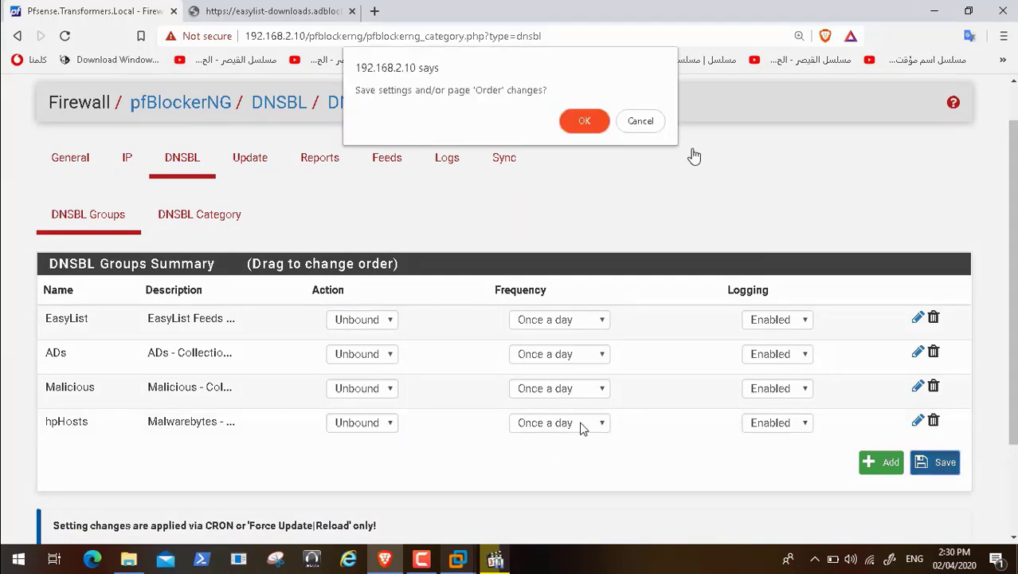
left_click(590, 124)
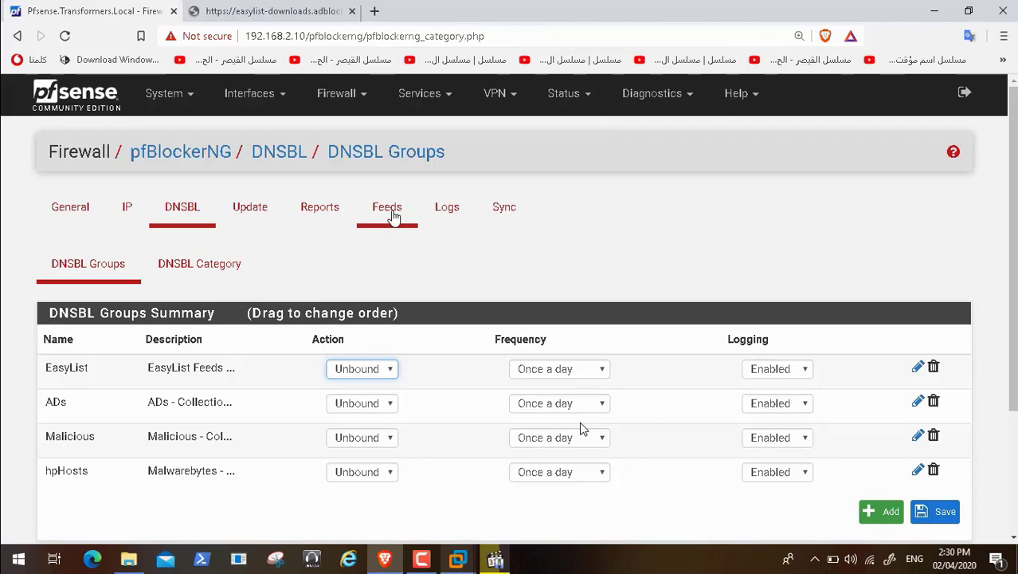
left_click(393, 217)
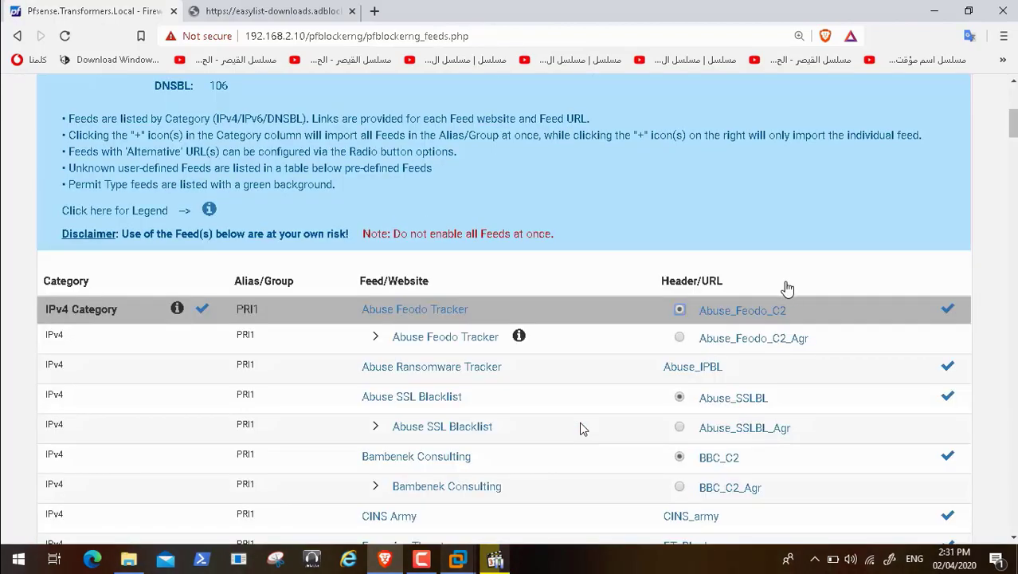
Step: Scroll through the IPv4, IPv6 and DNSBL feeds to the user-defined section, then exit full screen
scroll(580, 428, "down", 15)
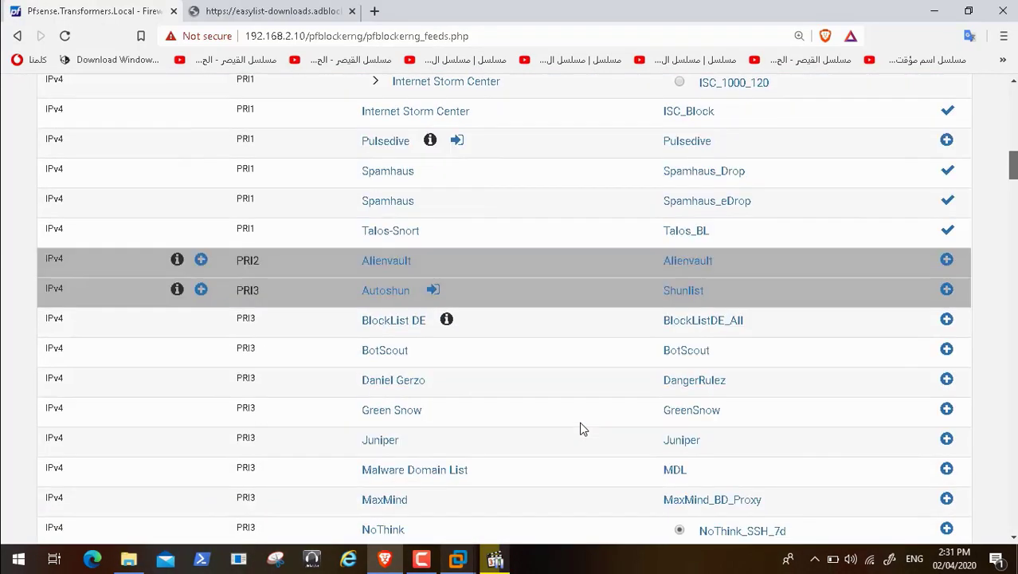
scroll(579, 429, "down", 13)
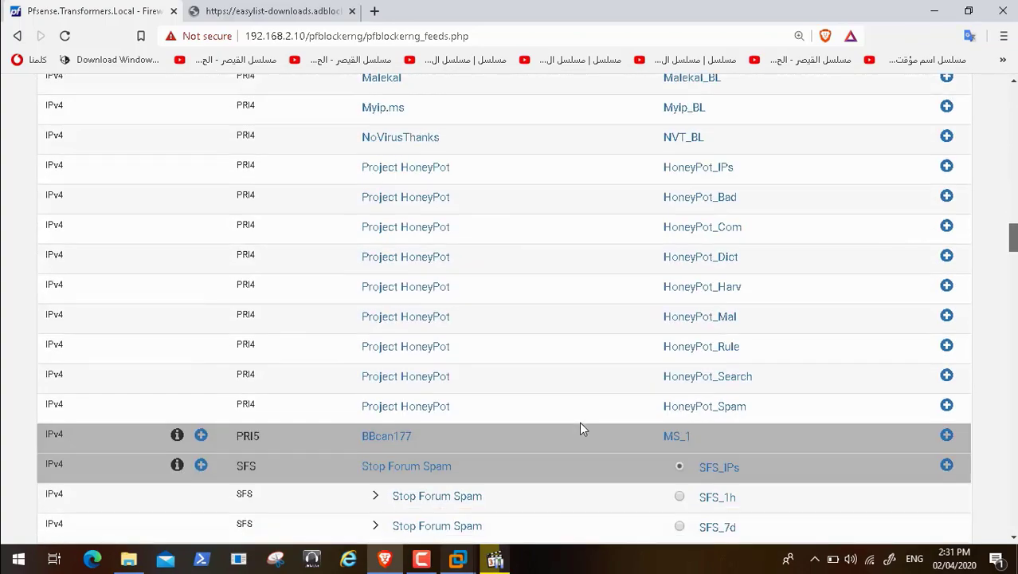
scroll(580, 428, "down", 7)
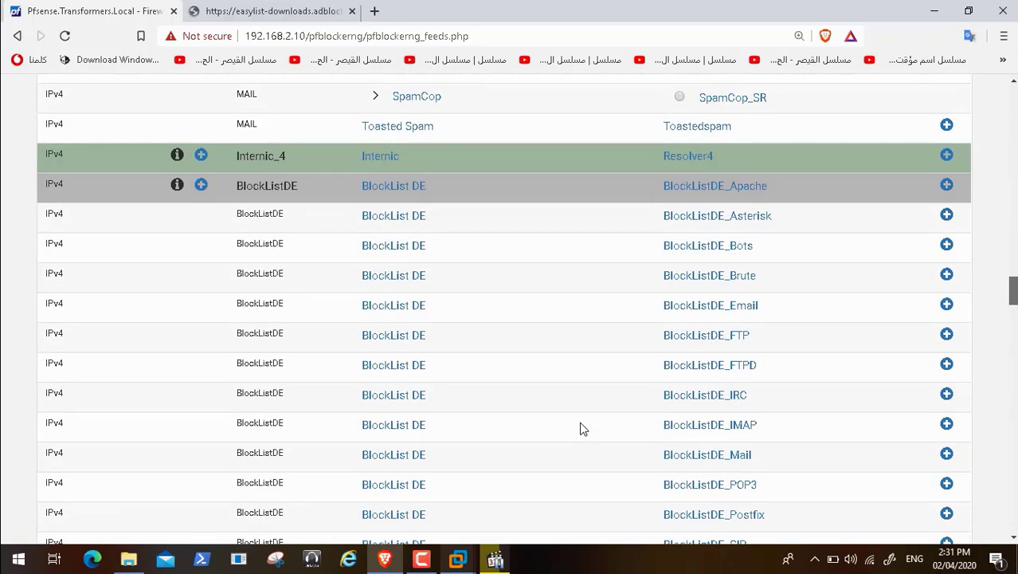
scroll(580, 429, "up", 3)
scroll(580, 429, "down", 9)
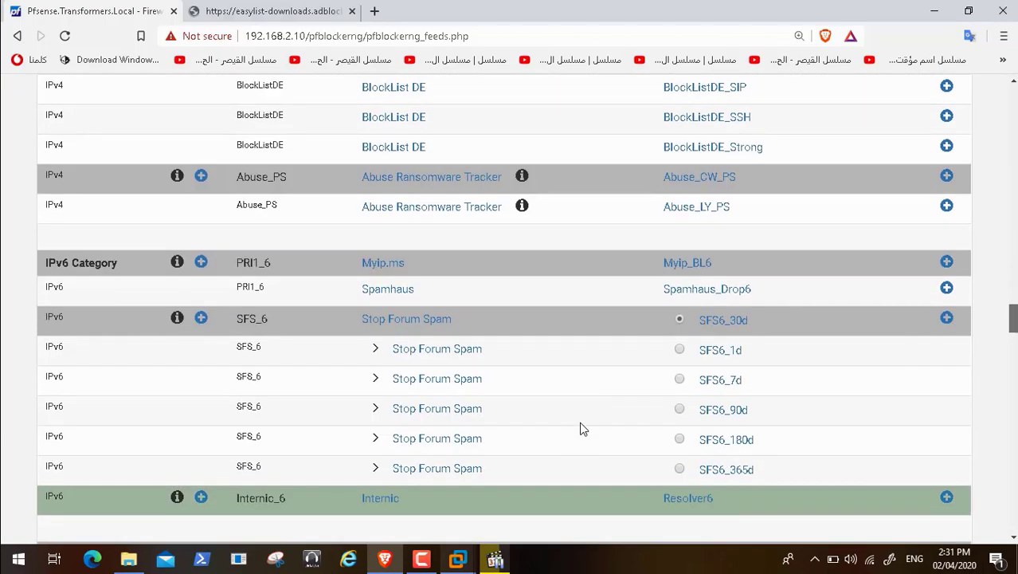
scroll(579, 429, "down", 15)
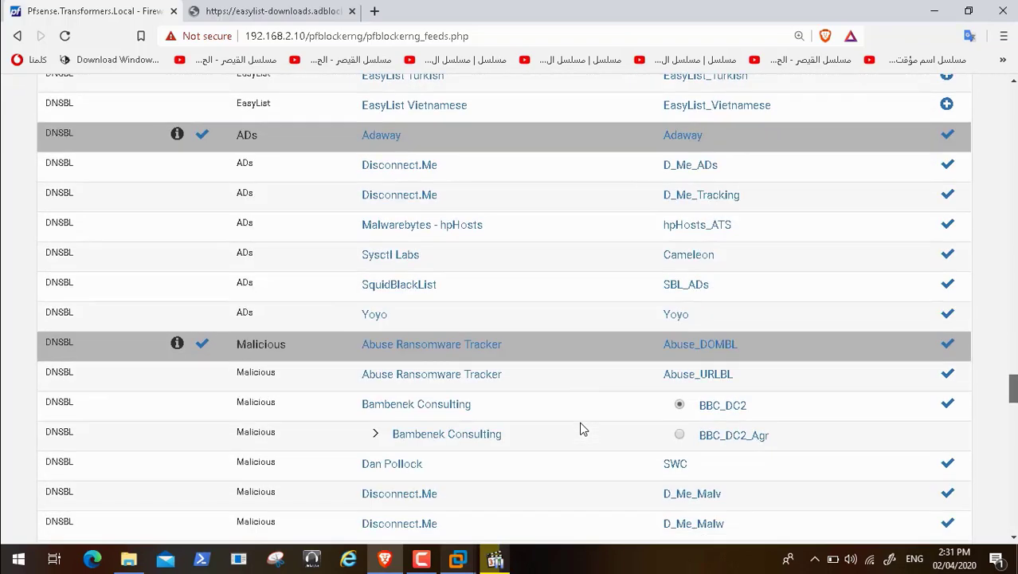
scroll(580, 429, "down", 7)
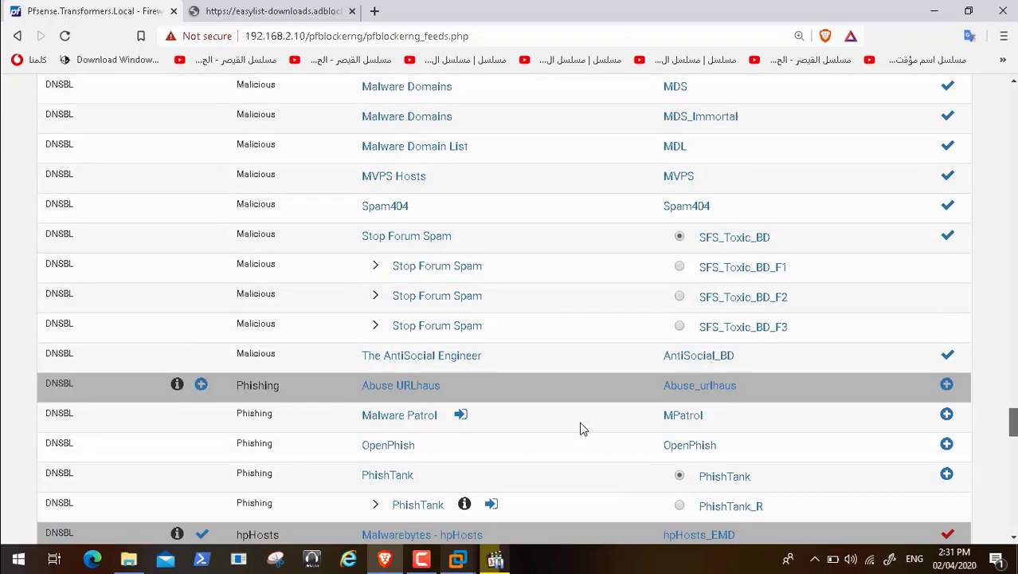
scroll(580, 428, "down", 9)
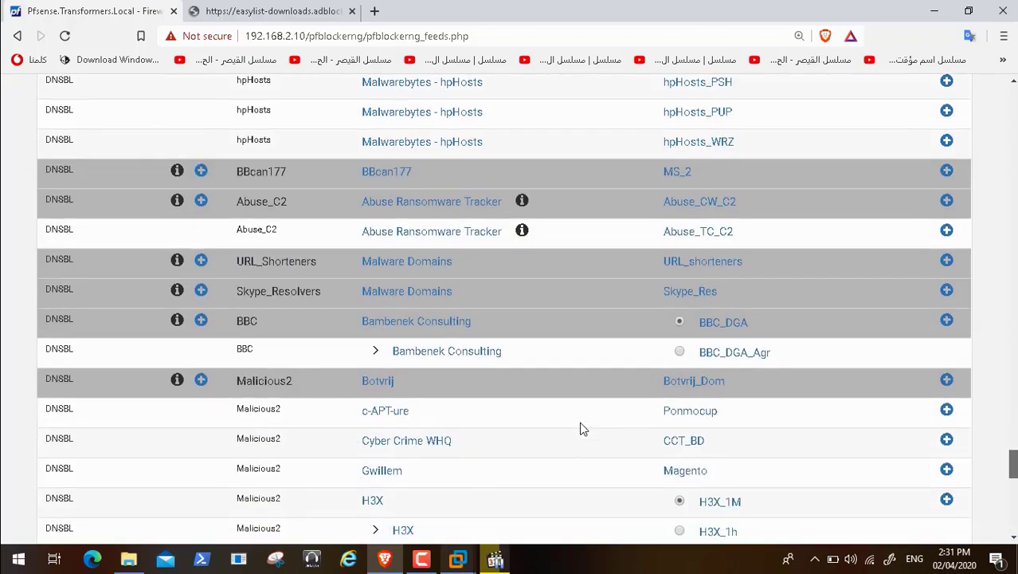
scroll(580, 428, "down", 6)
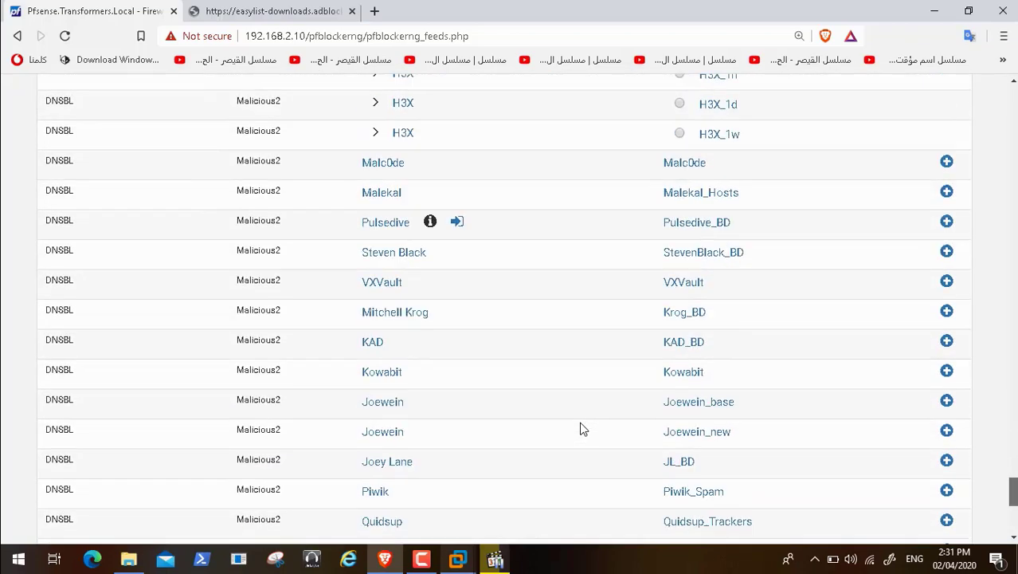
scroll(580, 429, "down", 5)
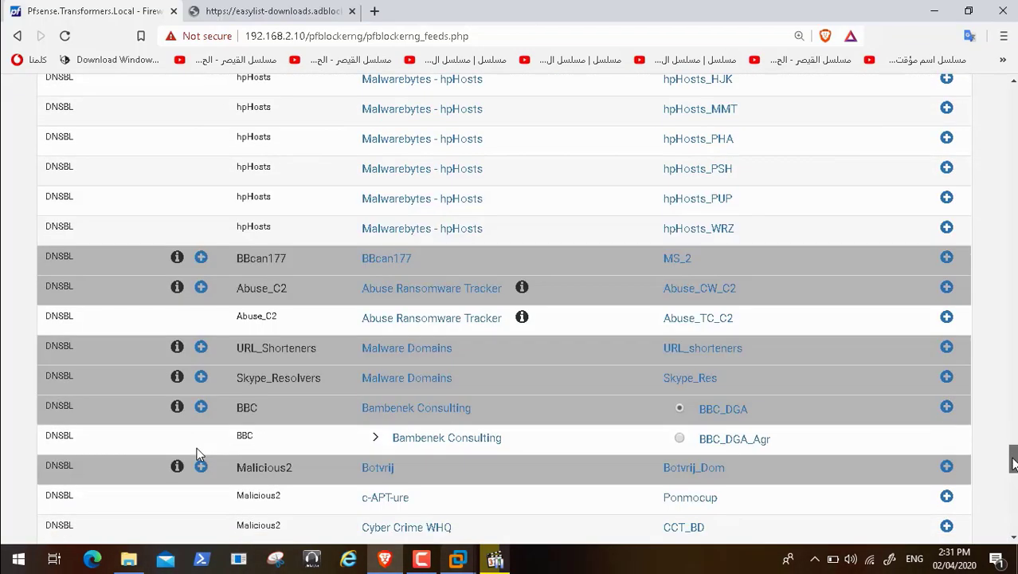
double_click(199, 450)
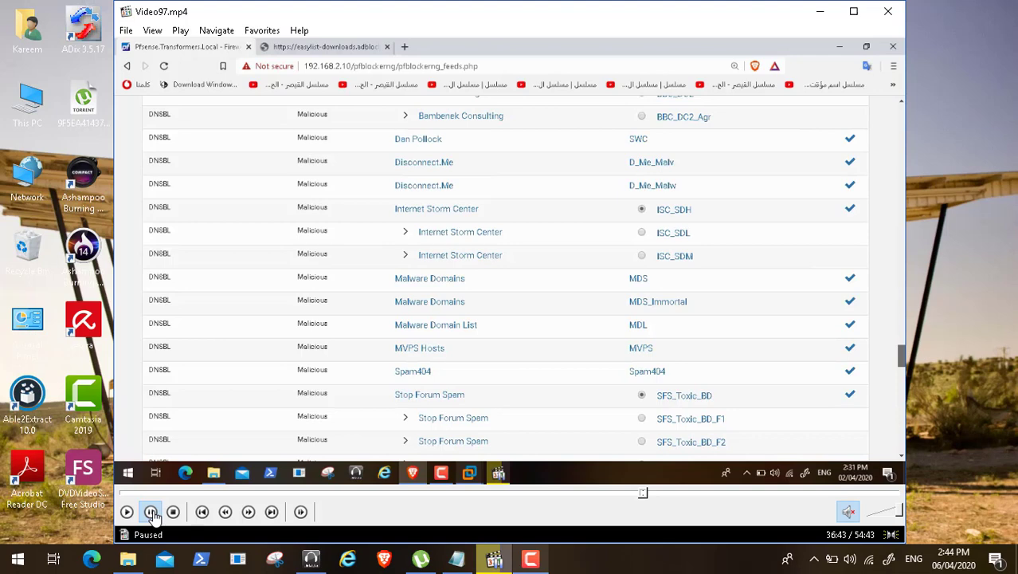
Step: Resume Video97.mp4 playback in full screen
left_click(127, 512)
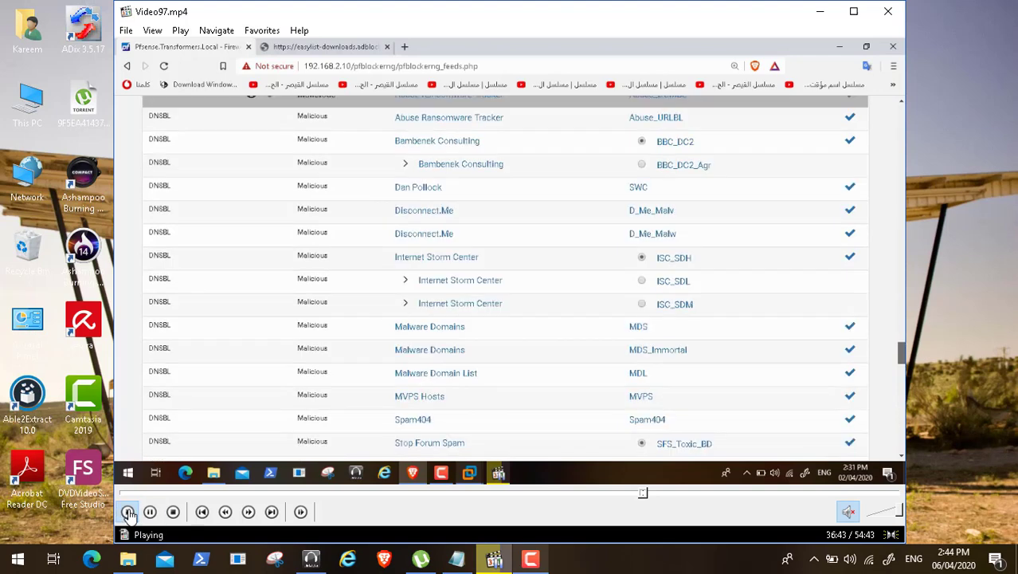
left_click(152, 30)
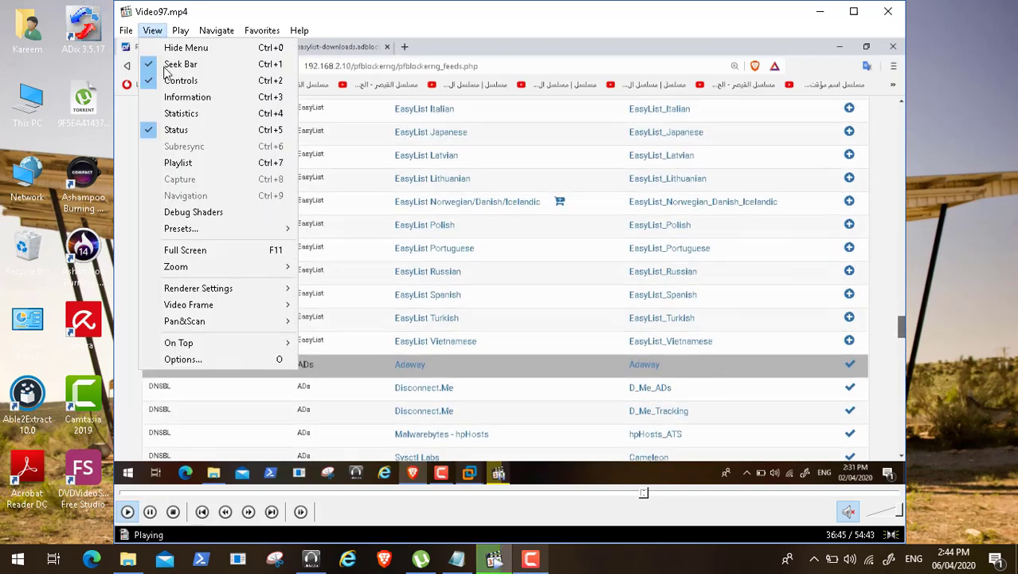
left_click(219, 251)
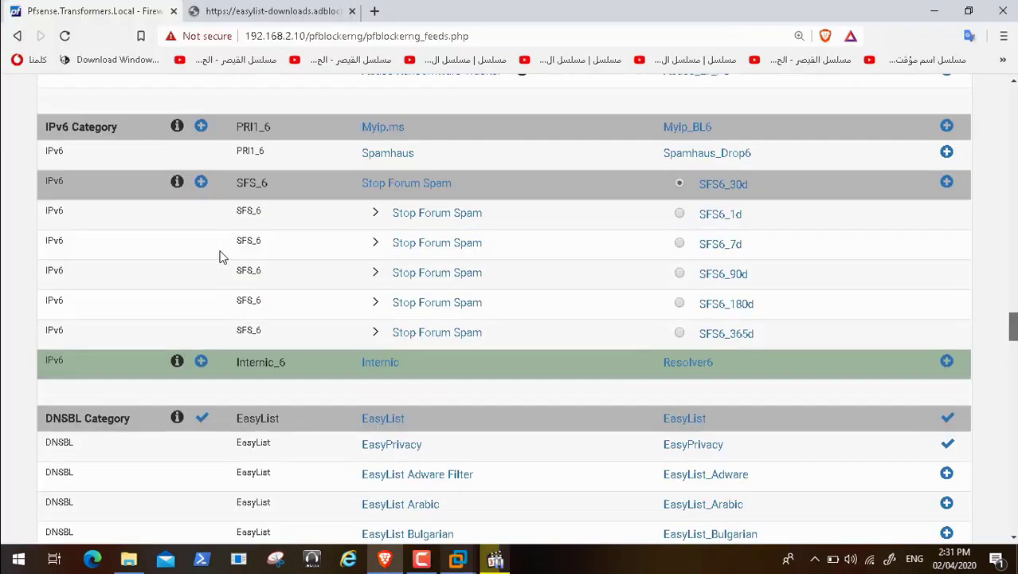
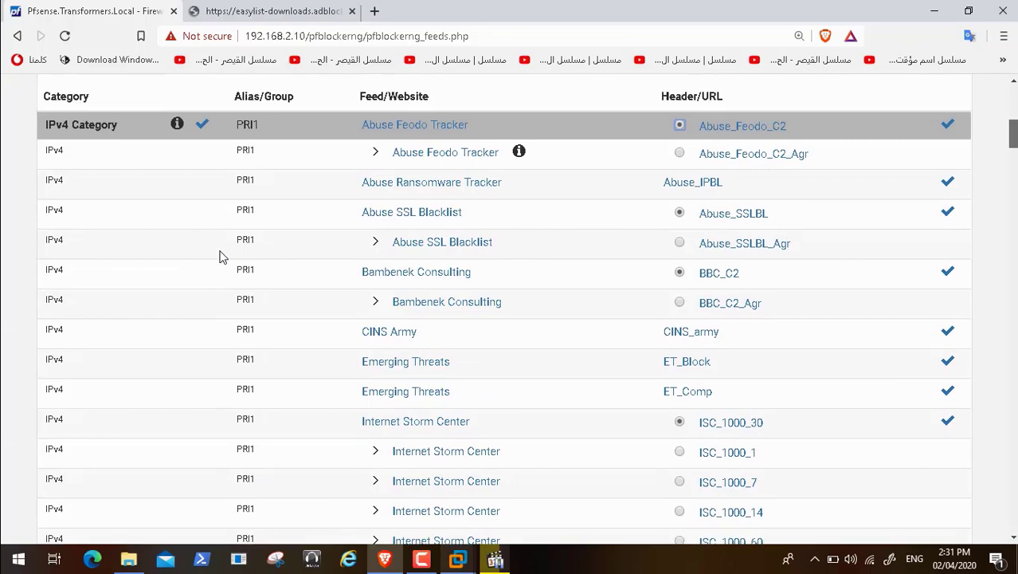
Step: Scroll down through the pfBlockerNG feed lists and back up
scroll(222, 256, "down", 4)
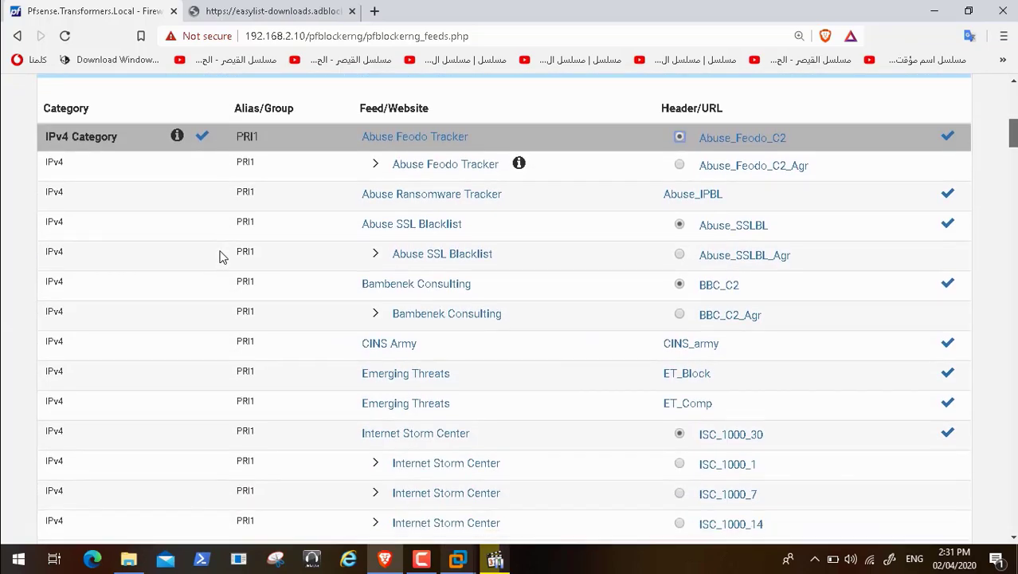
scroll(222, 256, "down", 4)
scroll(222, 256, "down", 5)
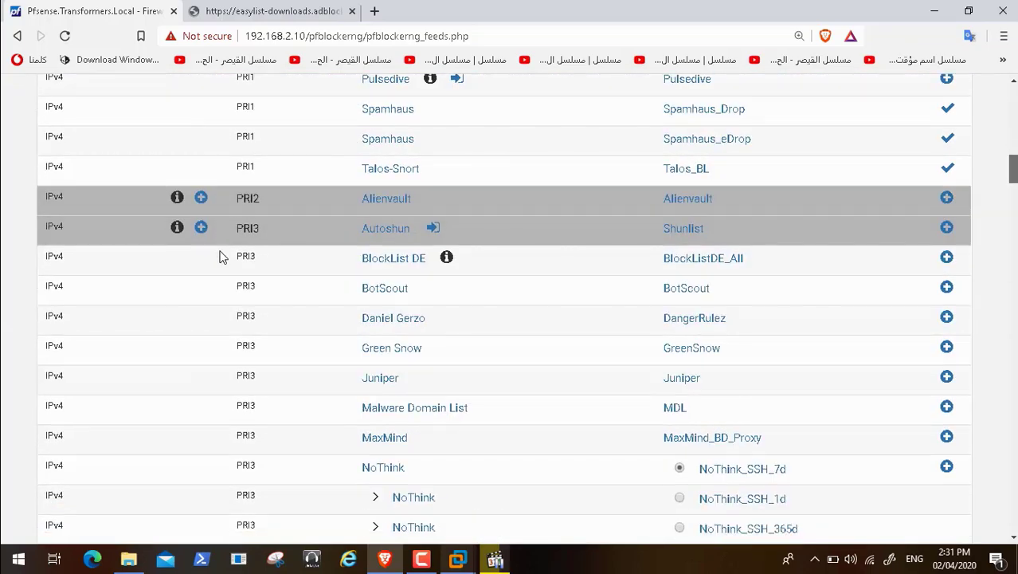
scroll(222, 257, "down", 4)
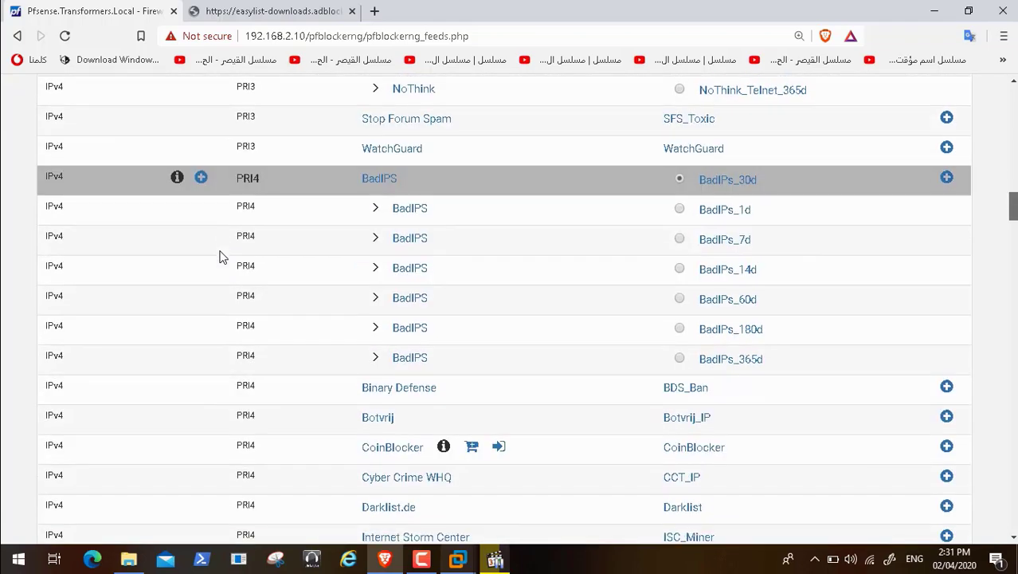
scroll(222, 256, "down", 2)
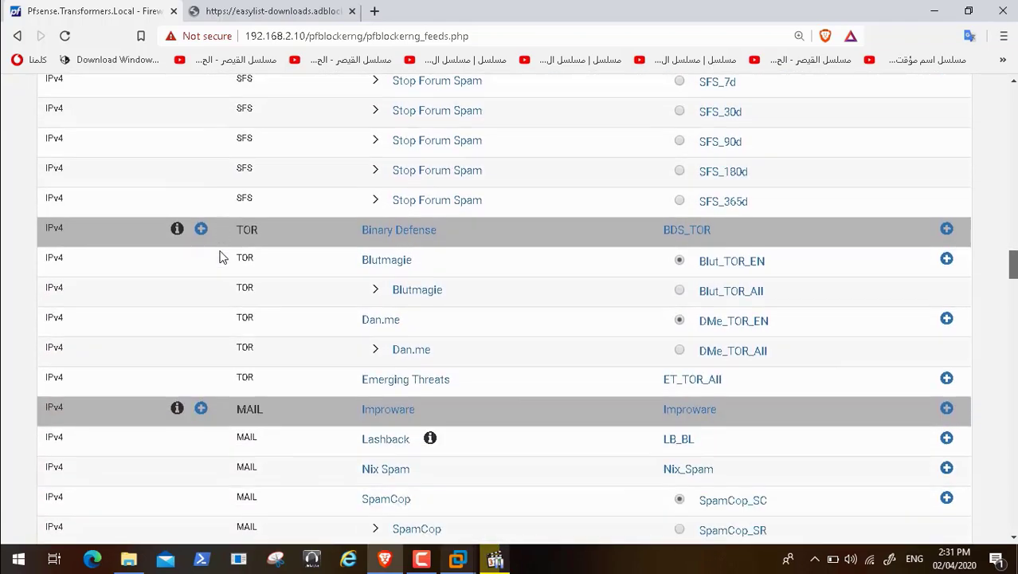
scroll(222, 256, "down", 2)
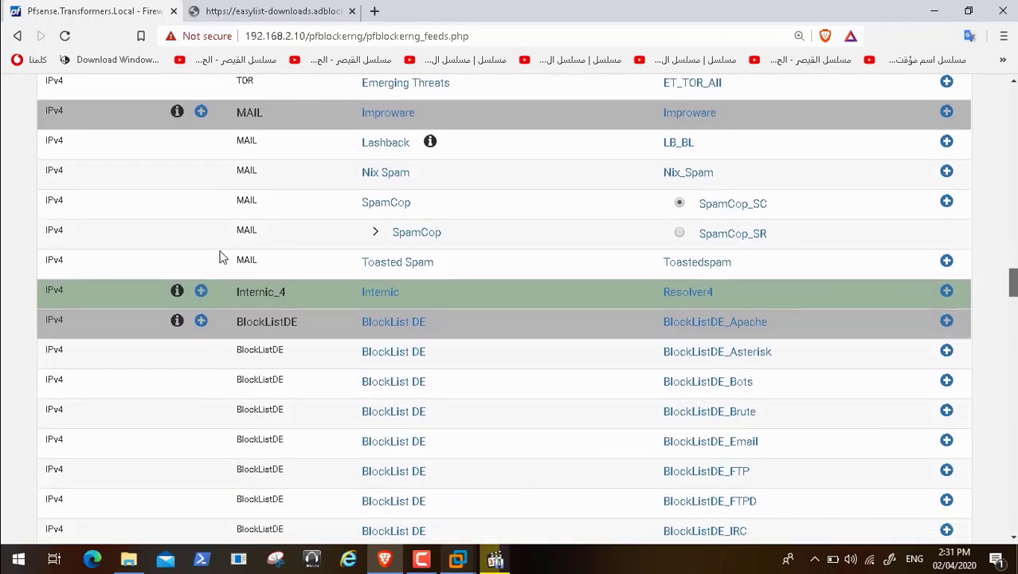
scroll(222, 257, "down", 2)
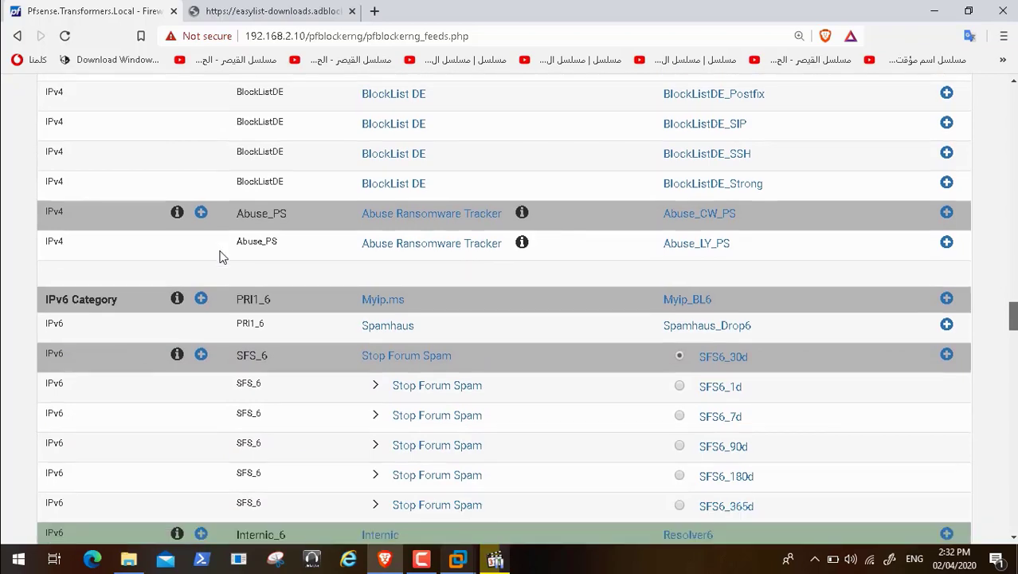
scroll(222, 257, "down", 1)
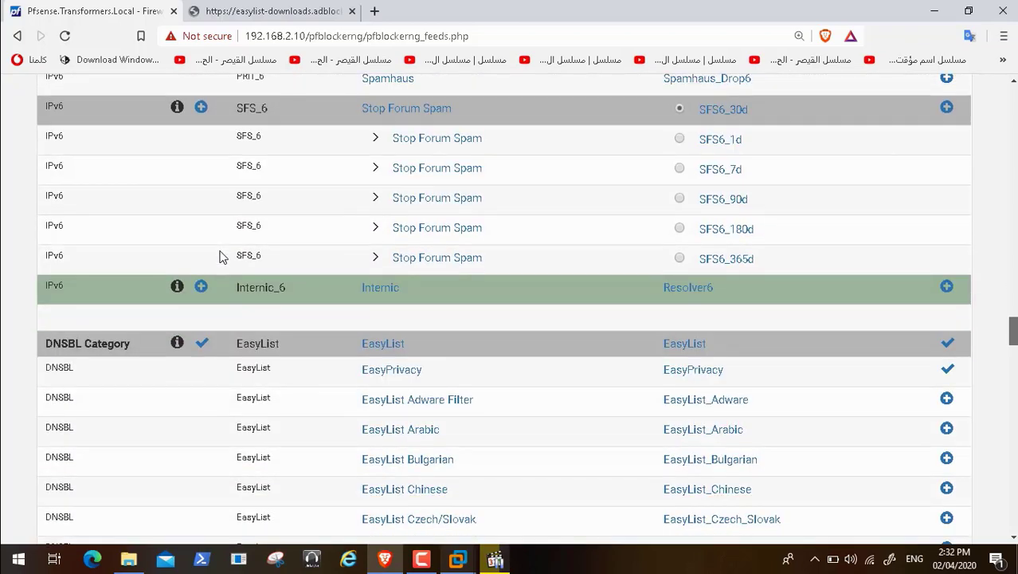
scroll(222, 256, "down", 5)
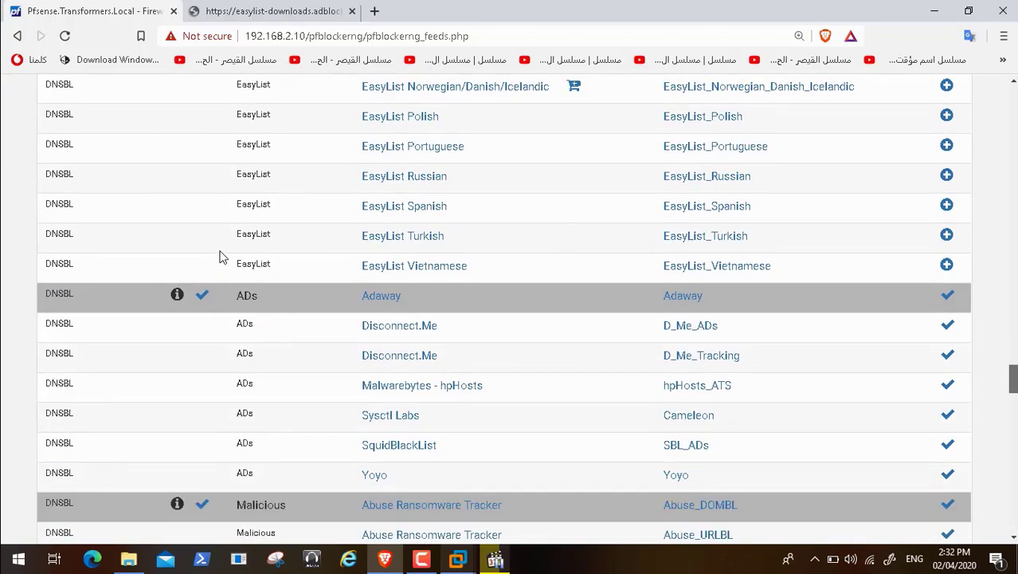
scroll(222, 257, "down", 2)
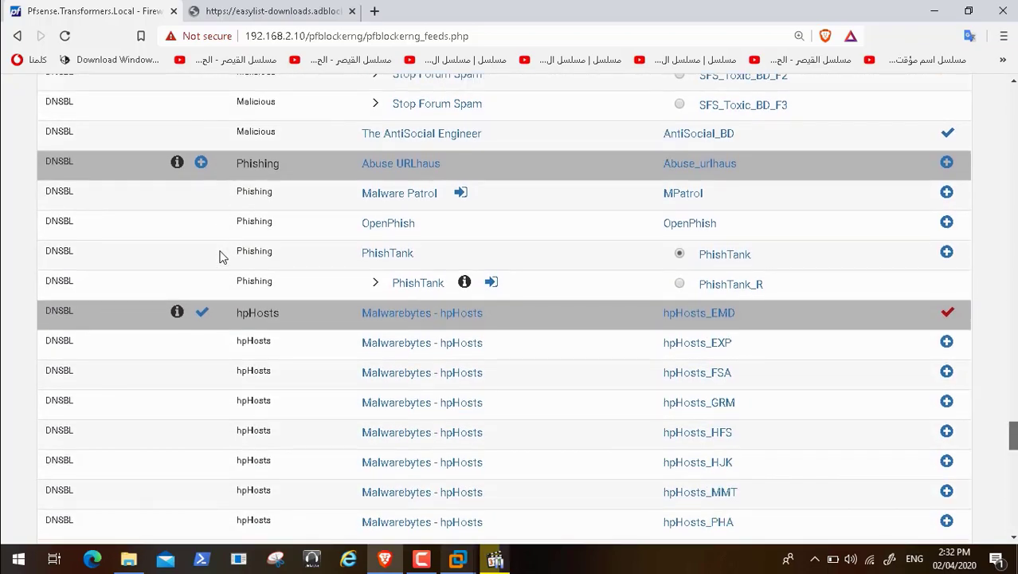
scroll(222, 257, "down", 5)
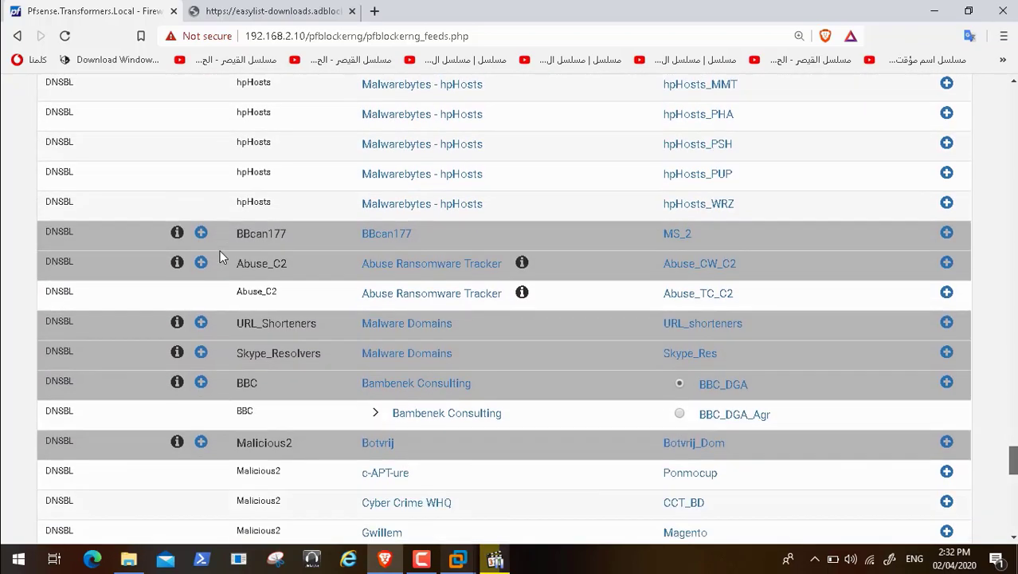
scroll(222, 256, "down", 3)
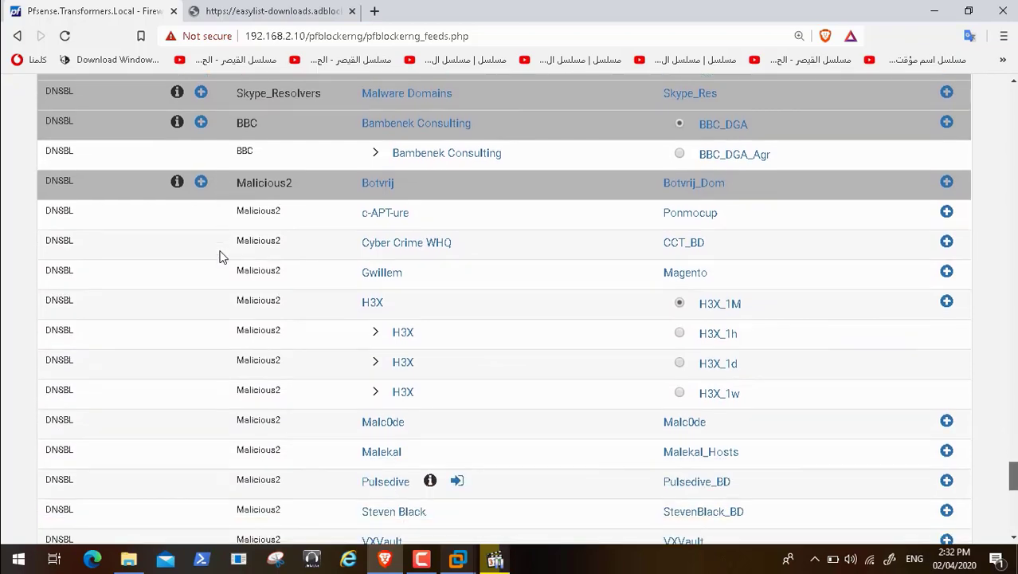
scroll(222, 256, "down", 3)
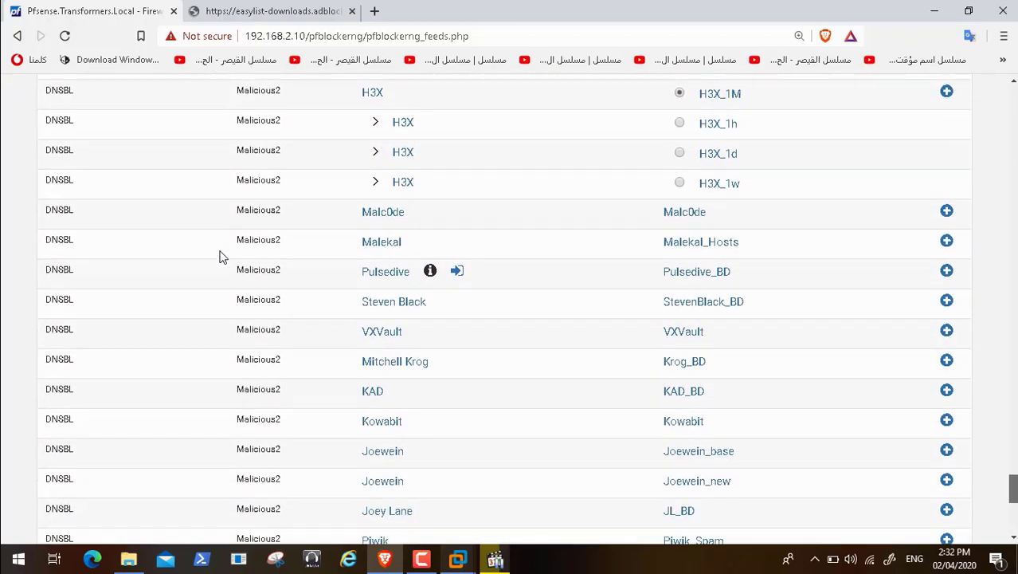
scroll(222, 257, "down", 2)
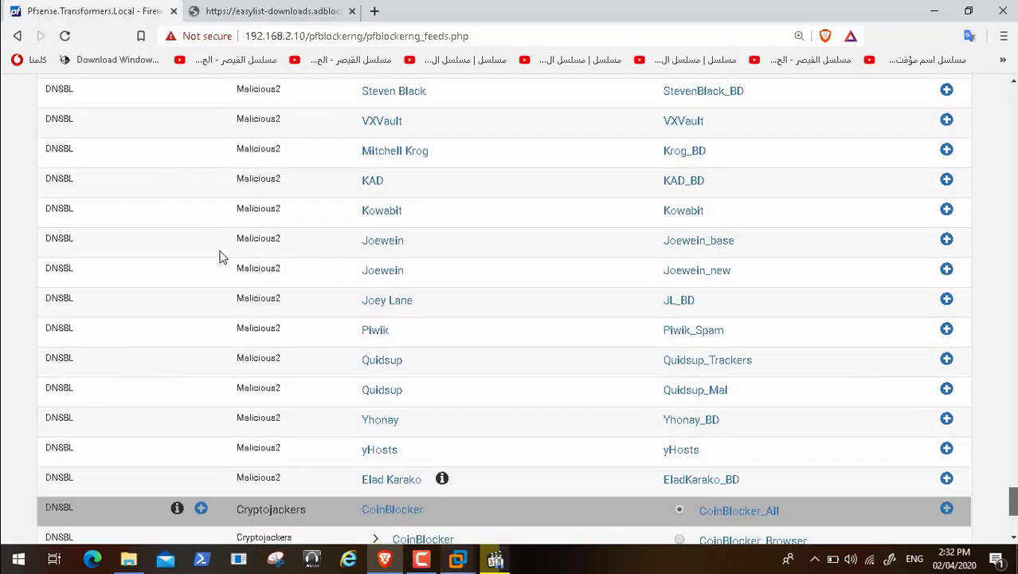
scroll(222, 257, "down", 1)
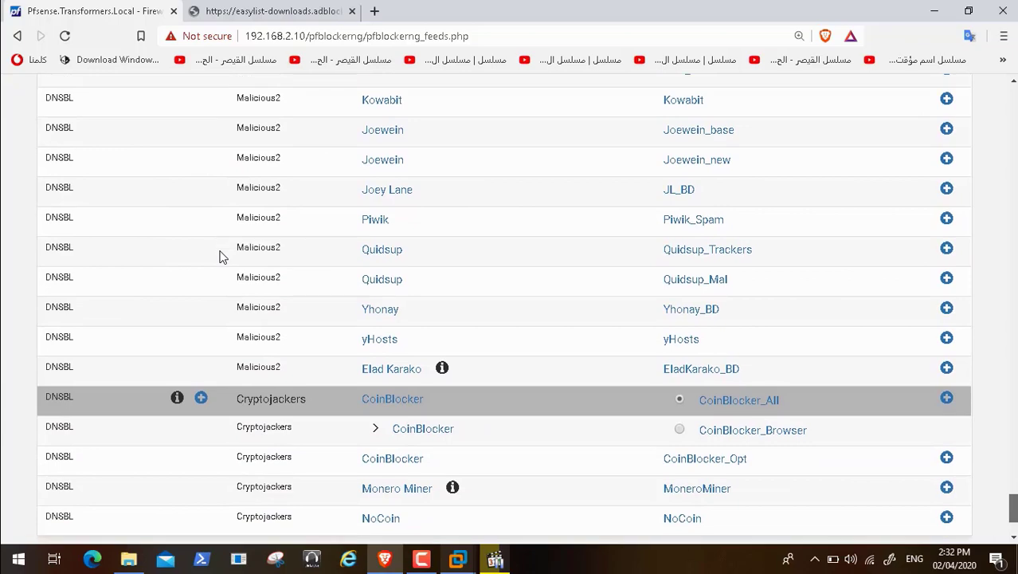
scroll(223, 256, "down", 1)
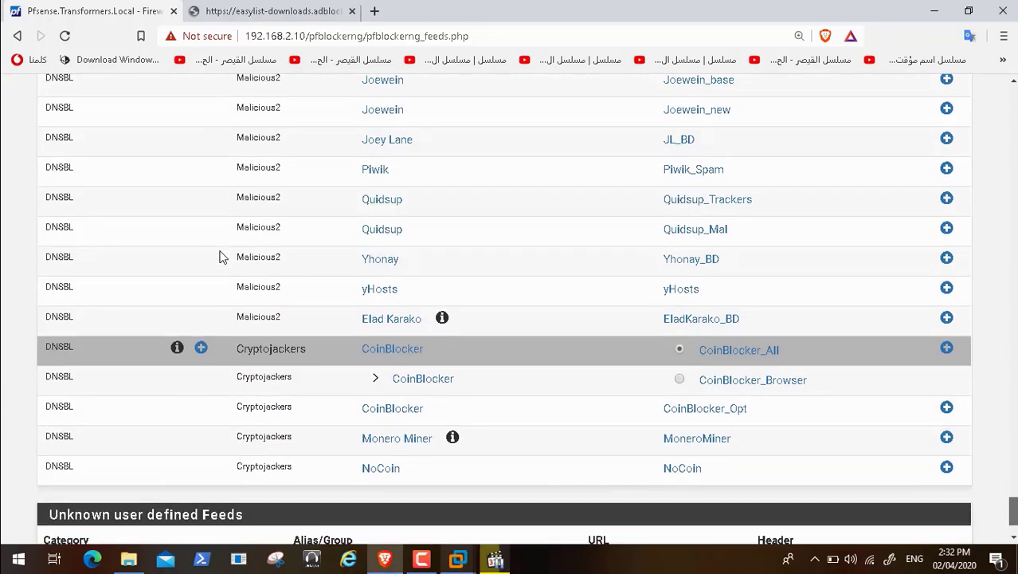
scroll(223, 257, "up", 10)
scroll(223, 257, "up", 15)
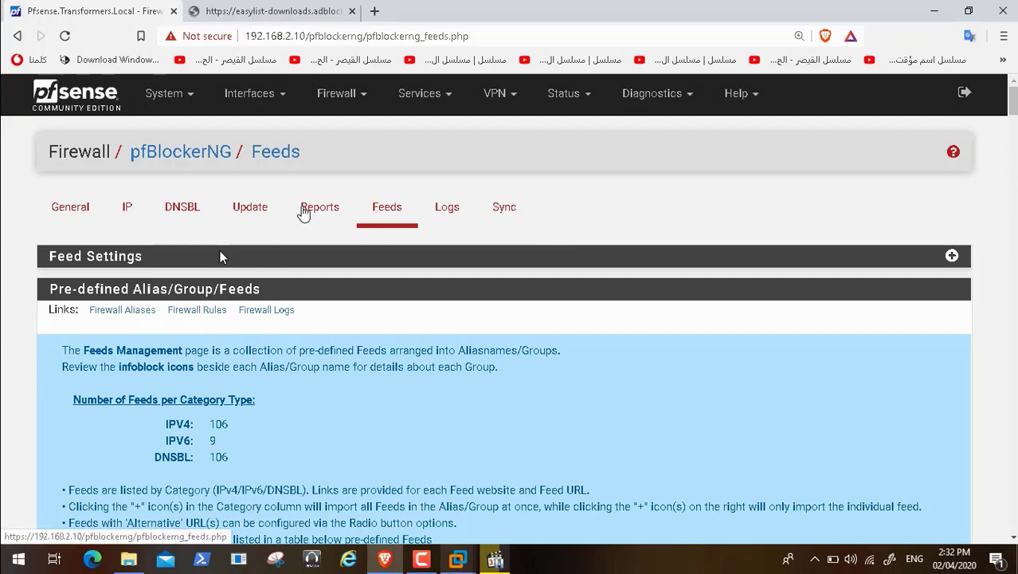
Step: Run a forced Reload of All pfBlockerNG feeds from the Update page
left_click(253, 210)
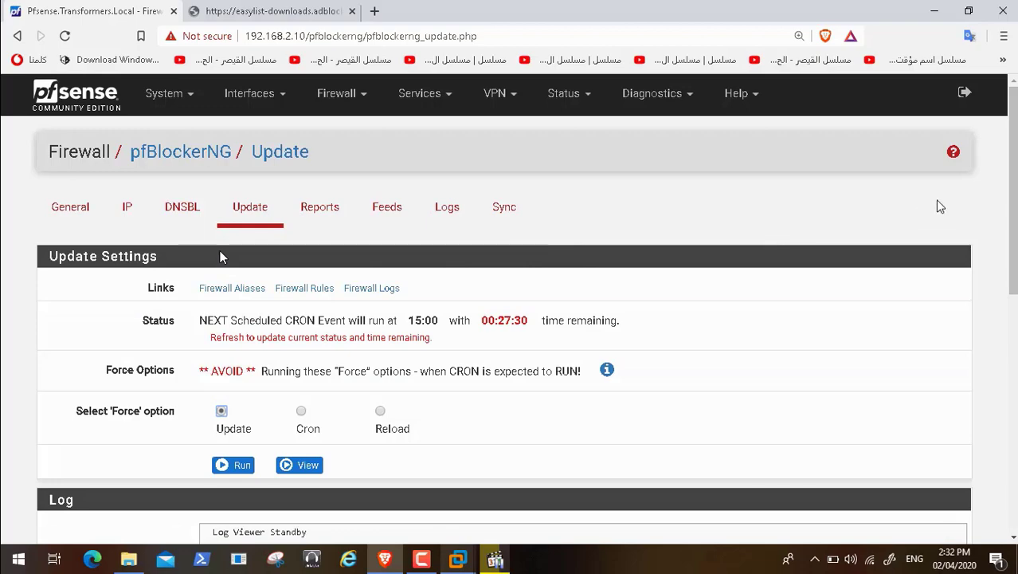
left_click_drag(1010, 177, 1010, 314)
scroll(222, 257, "up", 5)
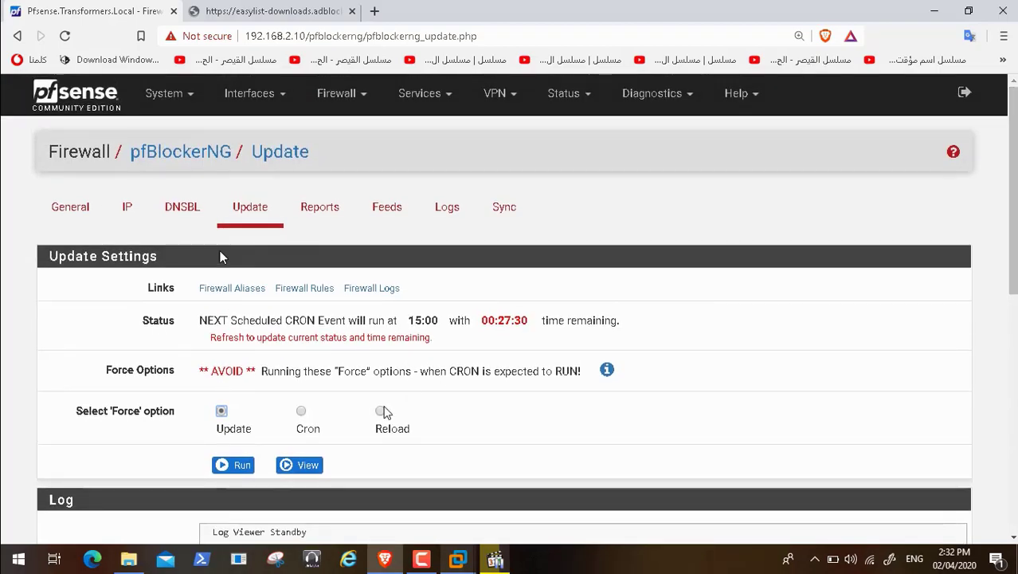
left_click(381, 412)
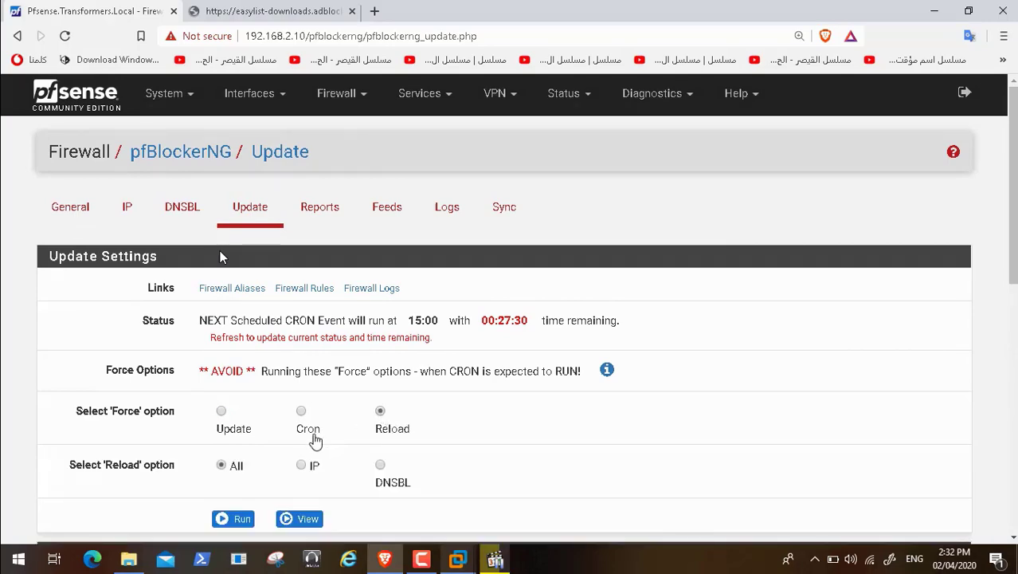
left_click(235, 519)
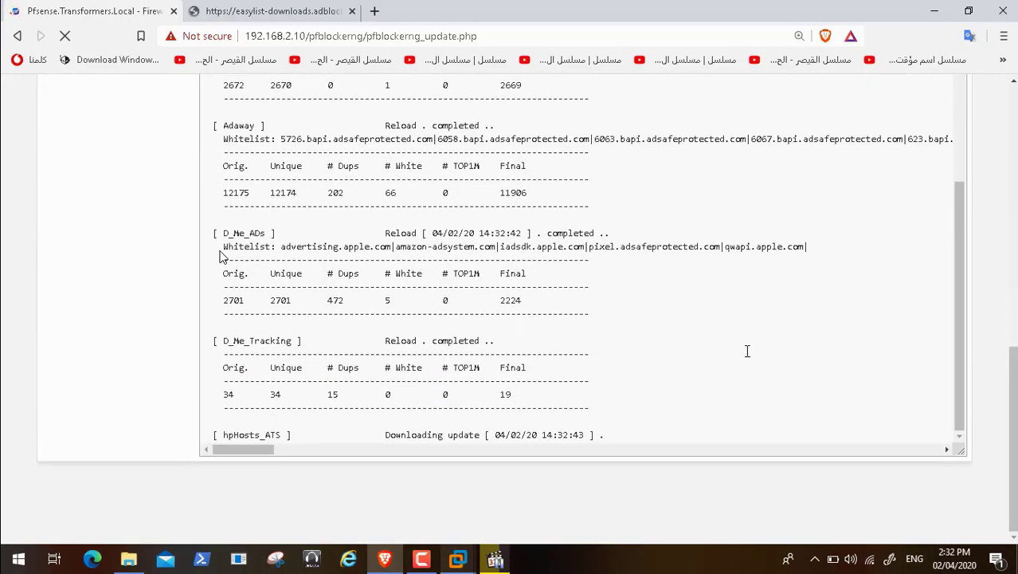
left_click(426, 560)
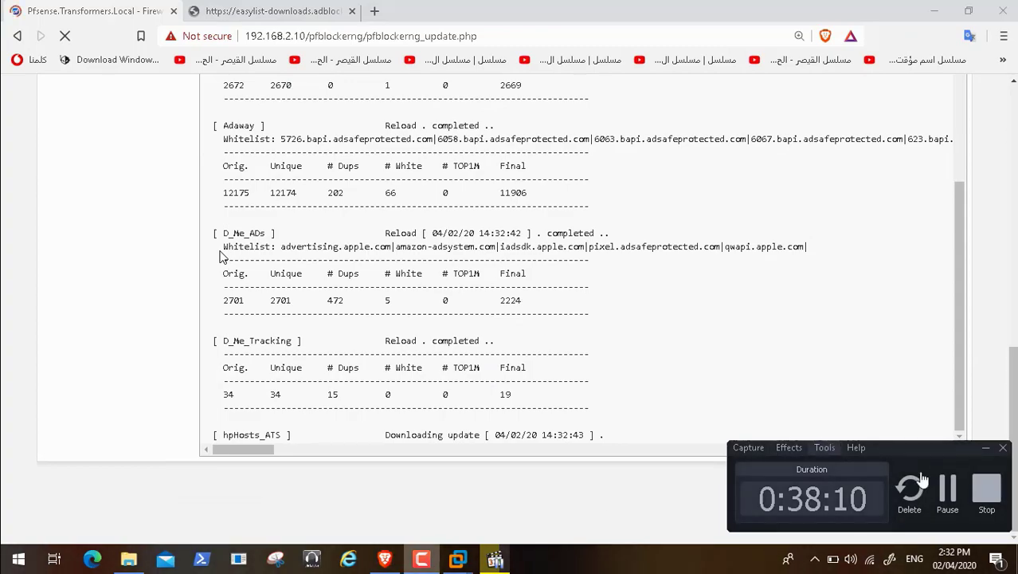
left_click(955, 497)
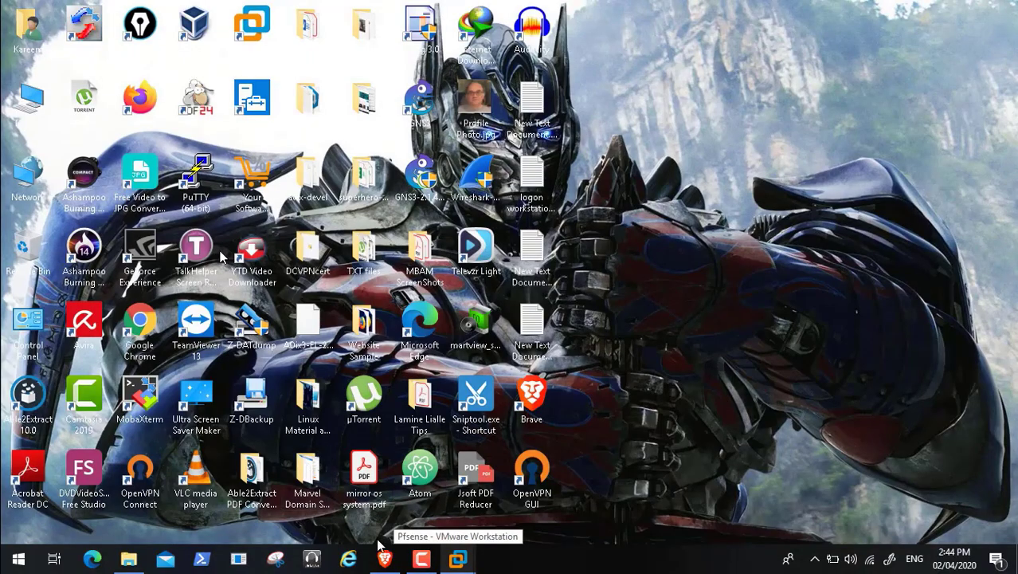
Step: Close the EasyPrivacy list tab in the browser
left_click(385, 560)
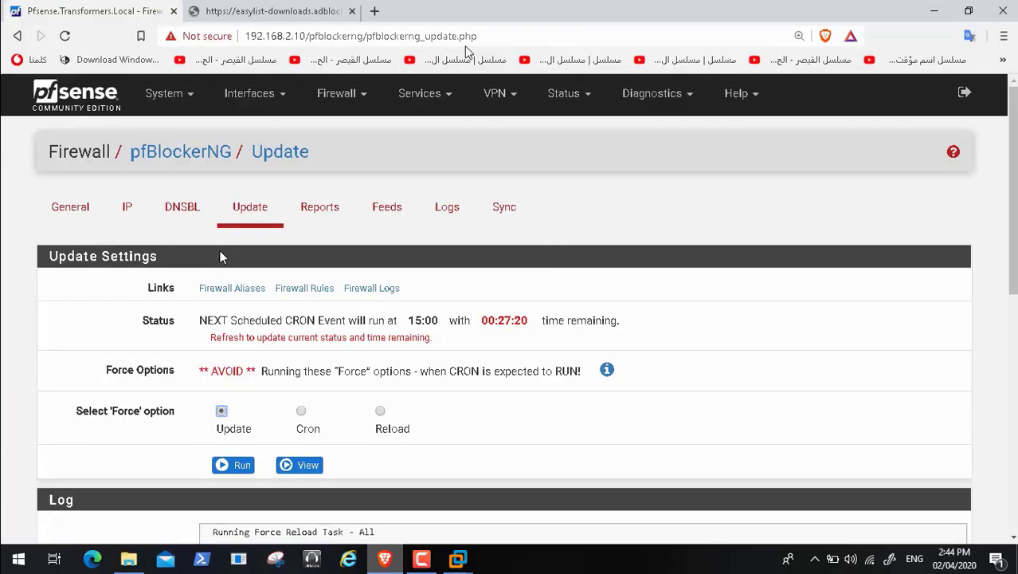
left_click(273, 12)
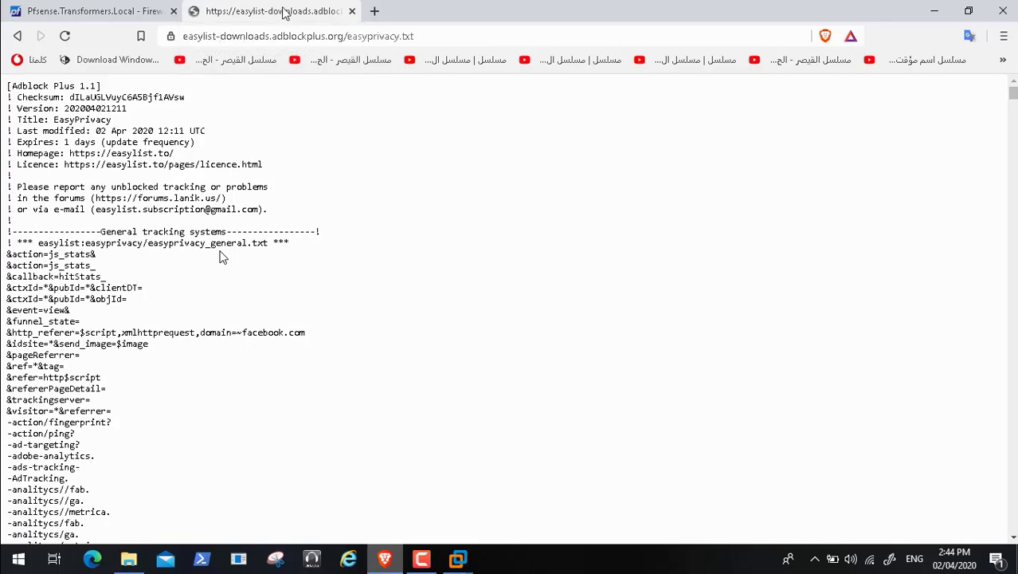
left_click(351, 12)
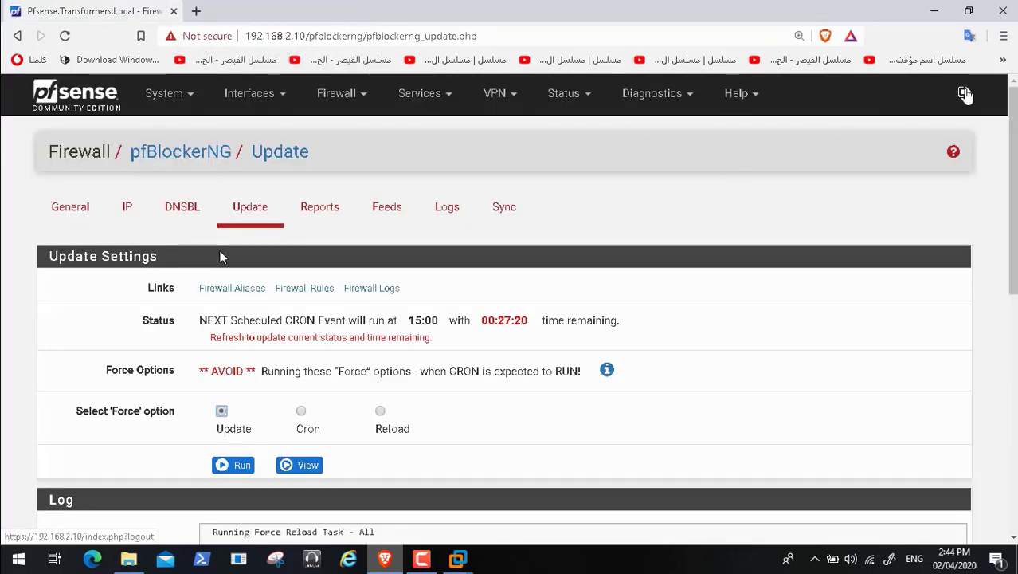
Step: Log out of pfSense and sign back in with the administrator credentials
left_click(965, 94)
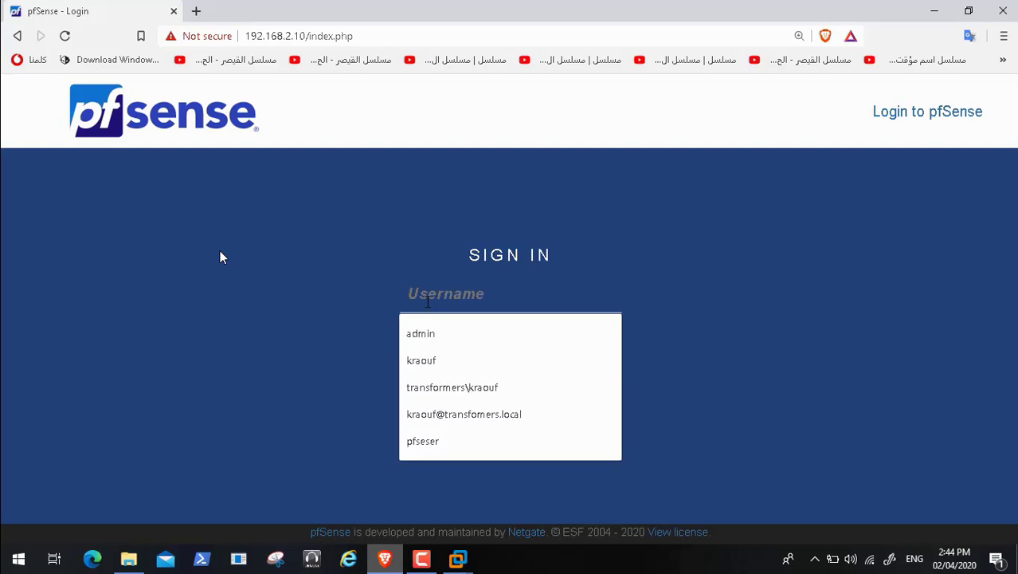
type("admin")
key("Tab")
type("•")
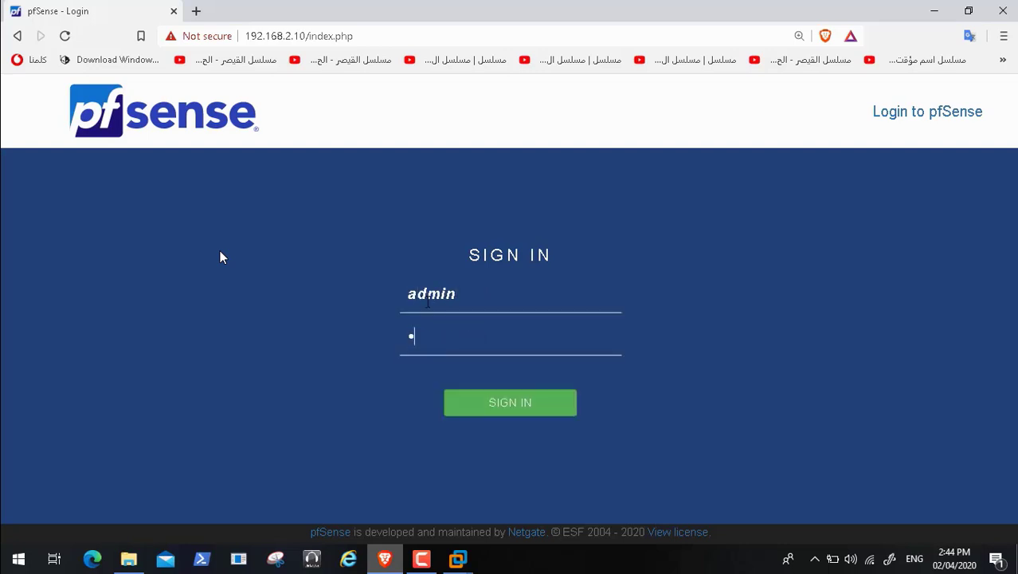
type("••••")
key("Return")
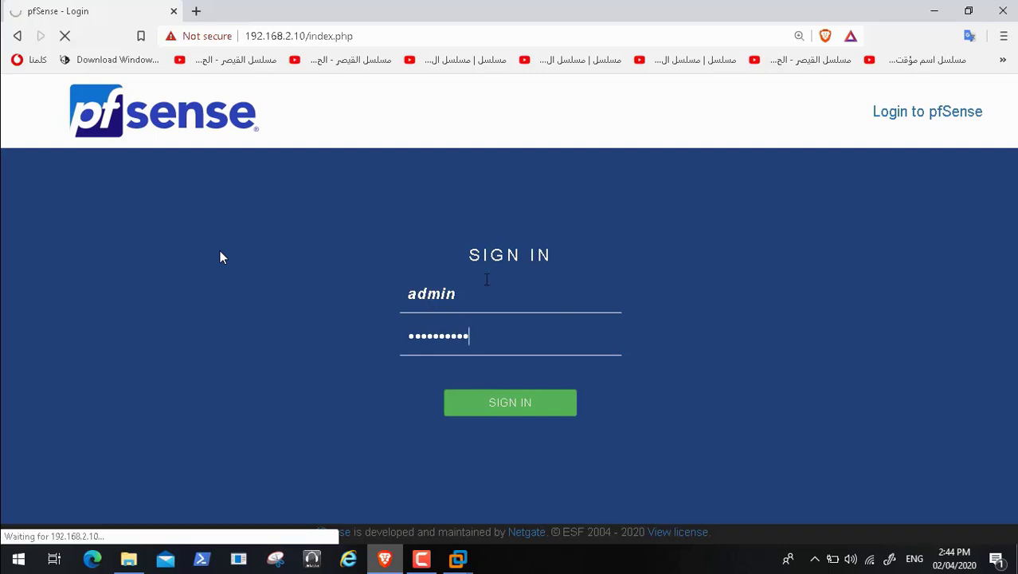
left_click(935, 12)
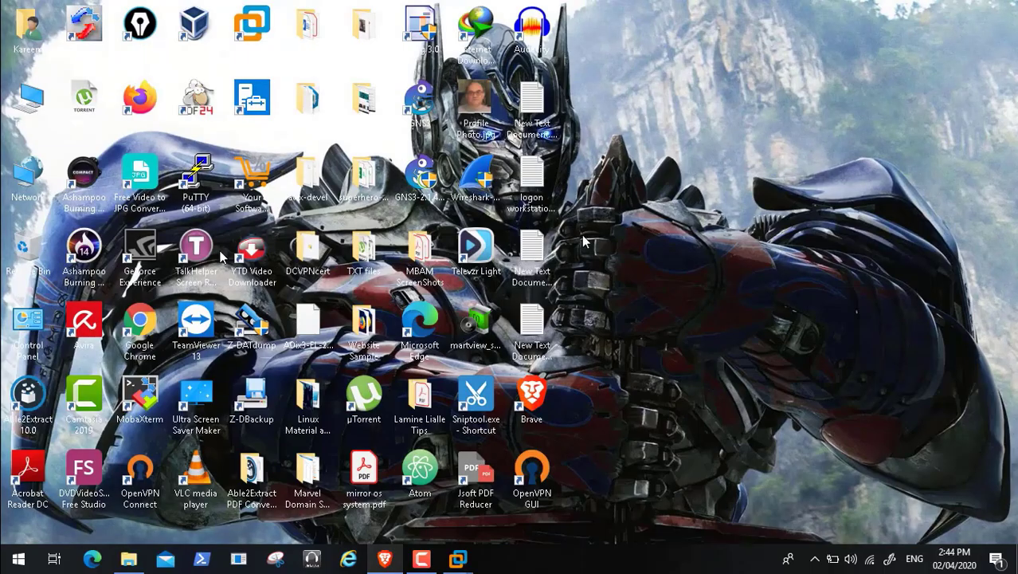
Step: Power on the GuestInternetWifi virtual machine in VMware Workstation
mouse_move(457, 558)
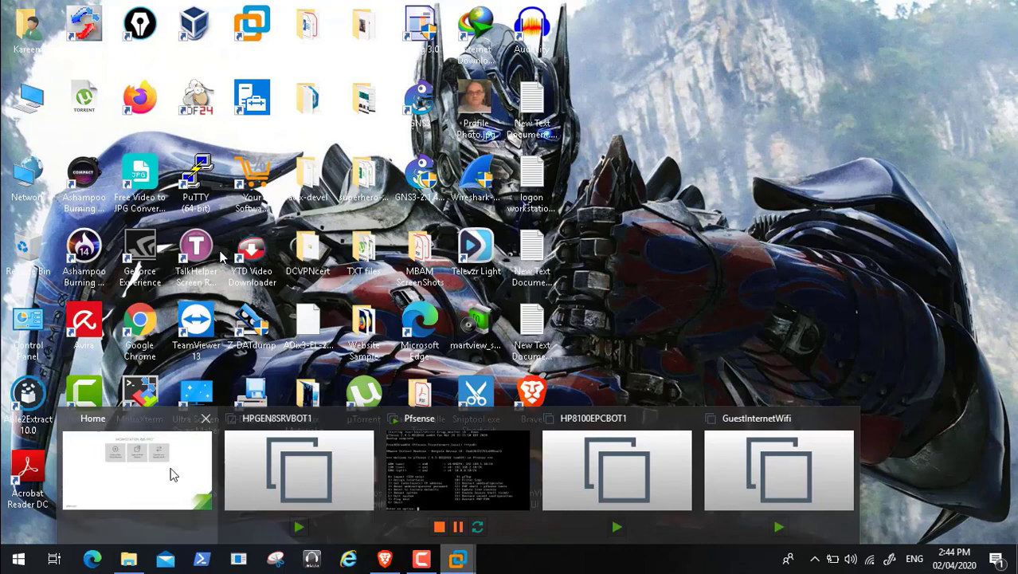
left_click(170, 474)
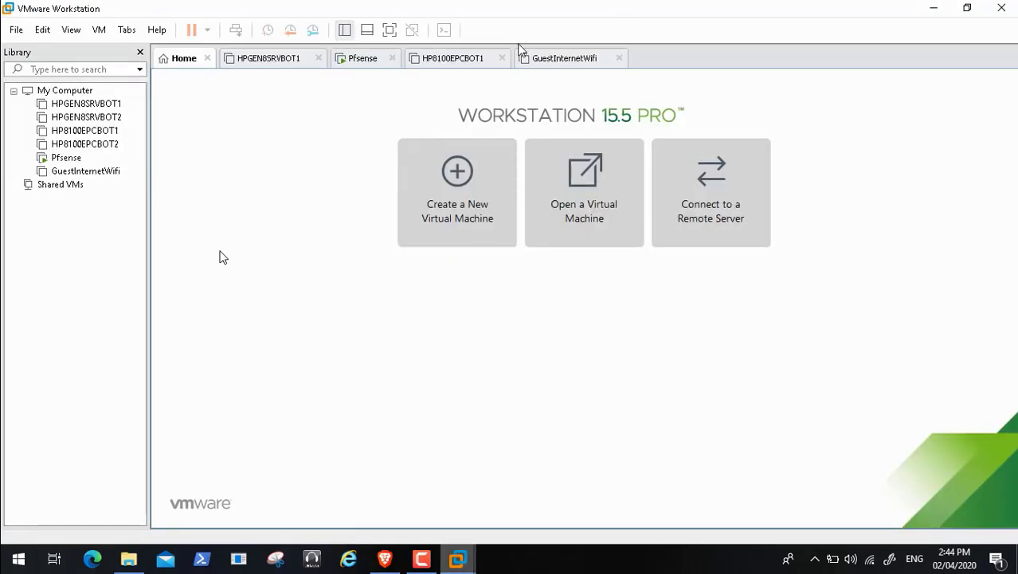
left_click(555, 60)
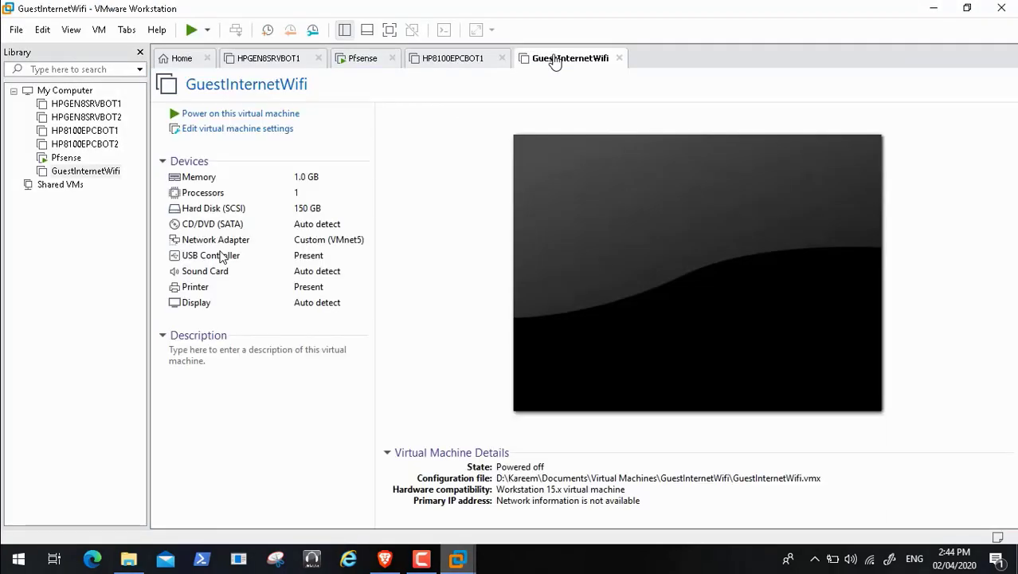
left_click(287, 115)
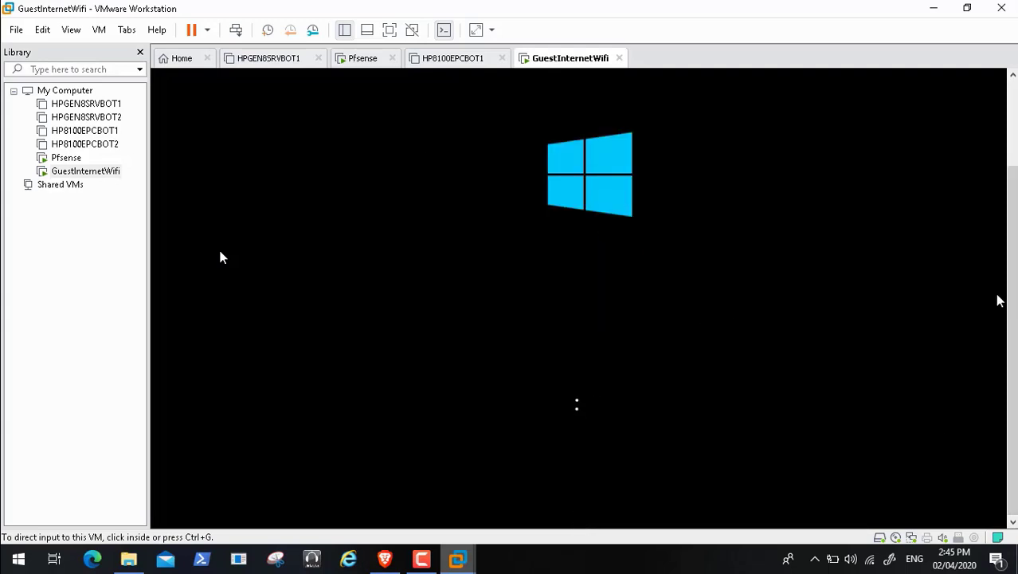
mouse_move(427, 560)
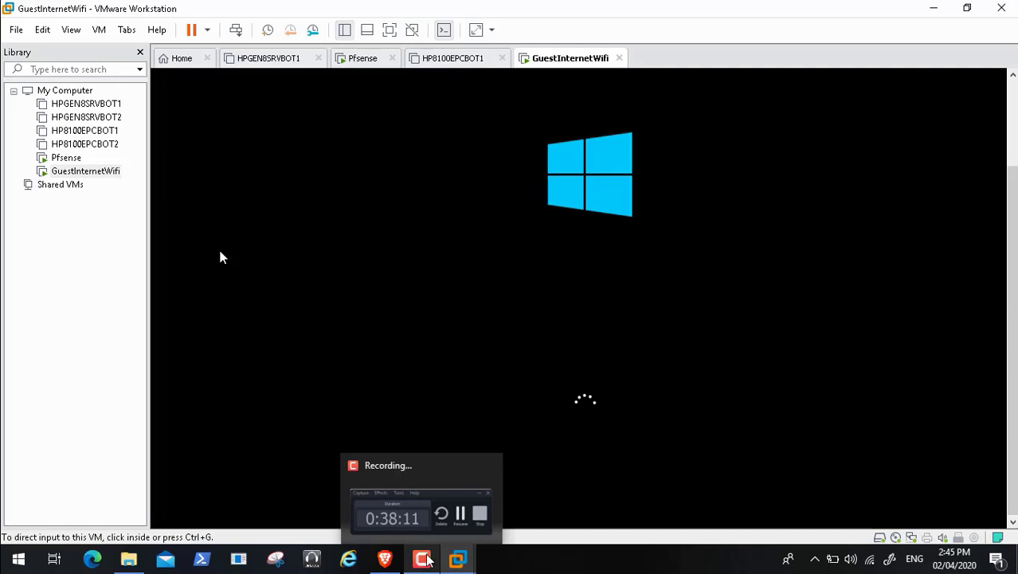
left_click(428, 480)
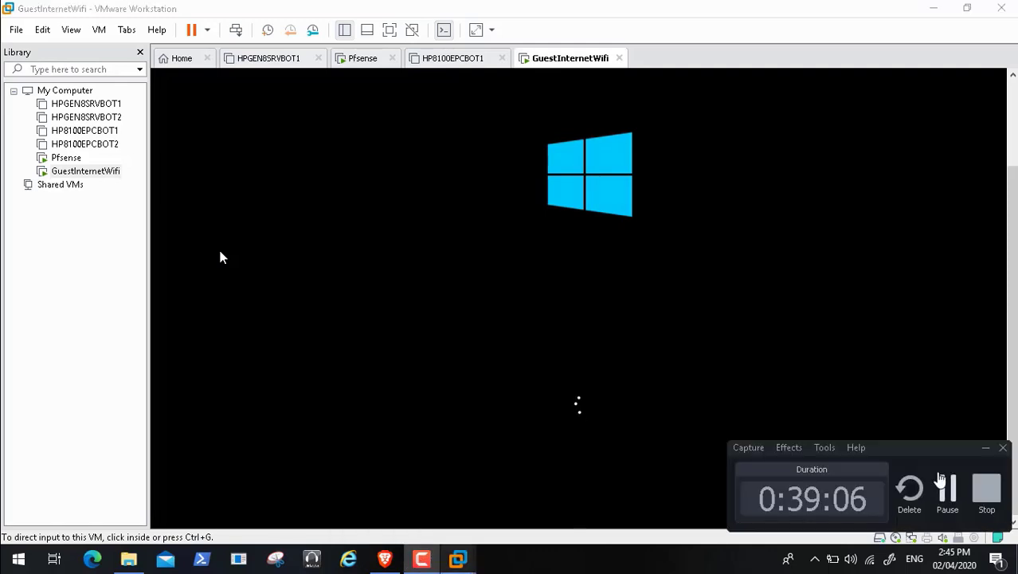
left_click(384, 560)
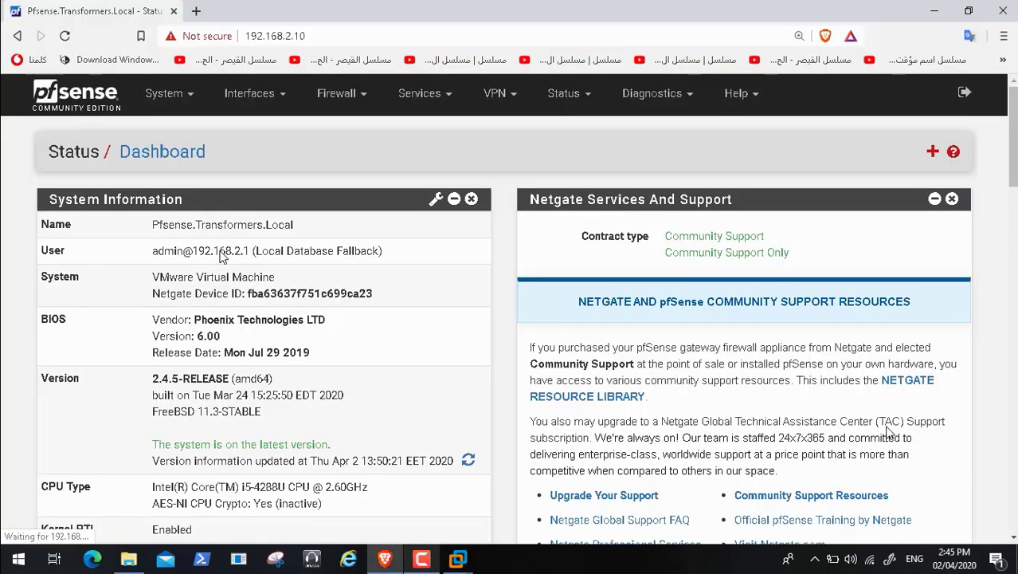
Step: Open the Top Spammers entry under Firewall > pfBlockerNG > IP > GeoIP
left_click(363, 97)
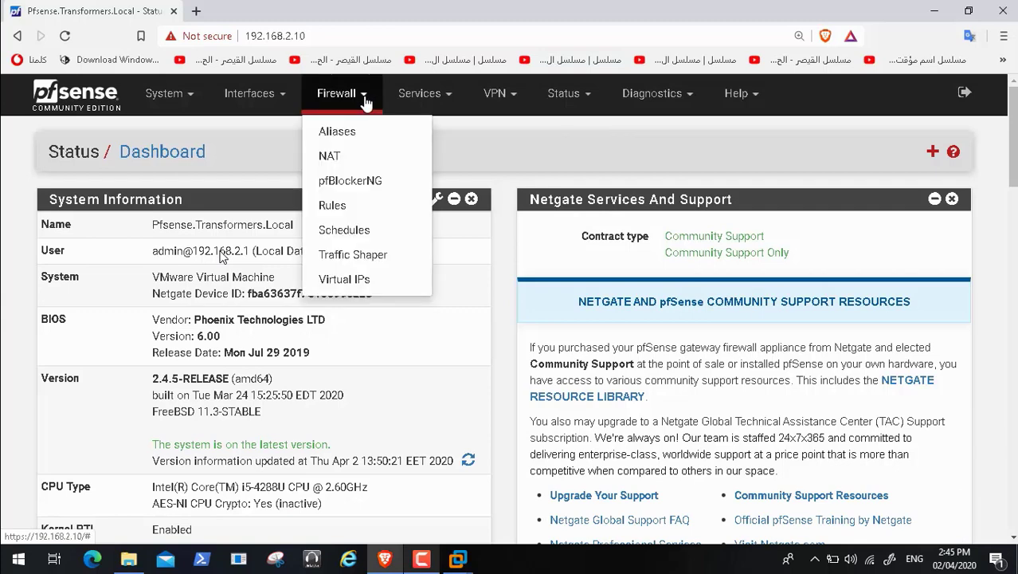
left_click(368, 185)
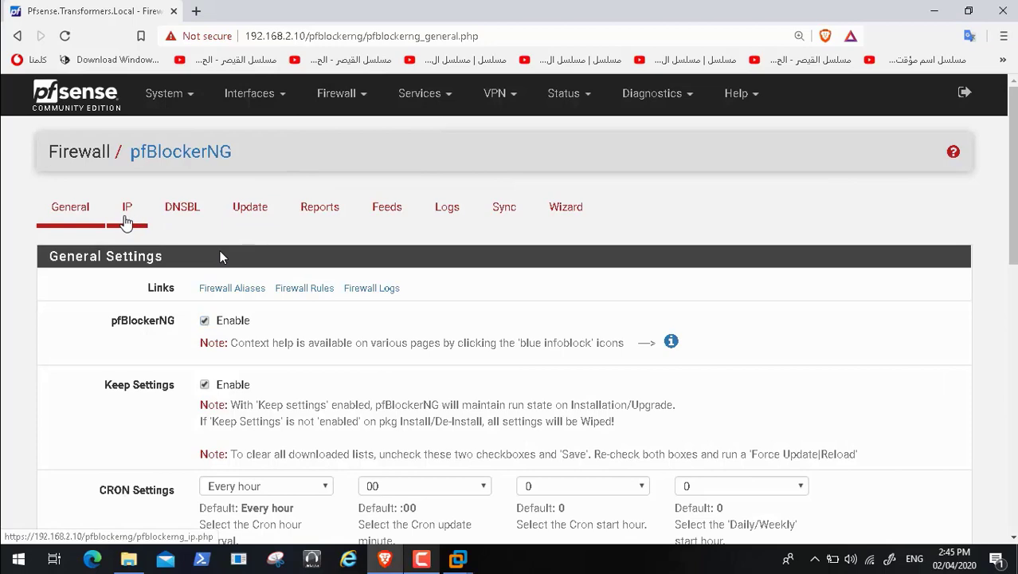
left_click(129, 217)
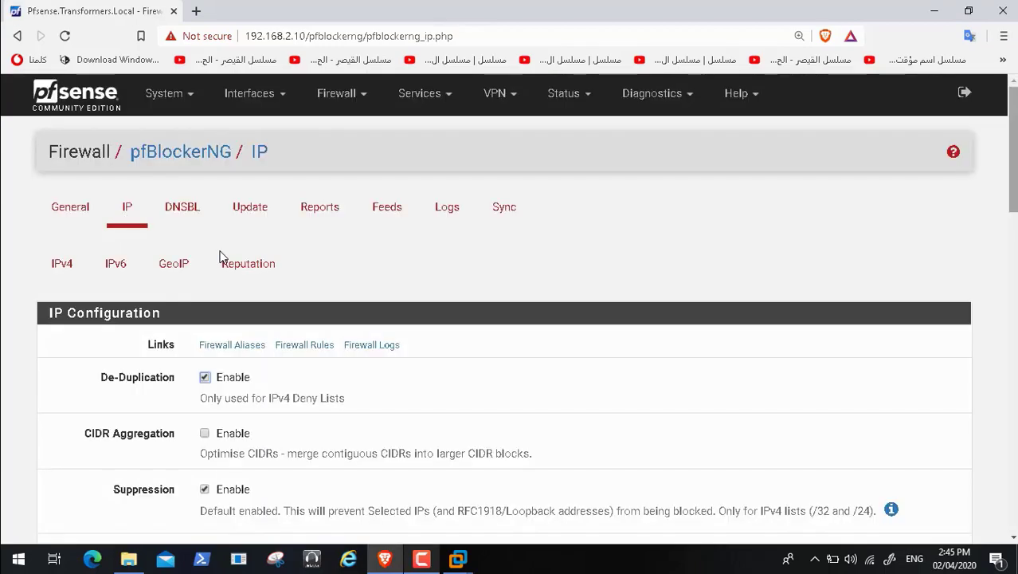
scroll(222, 257, "down", 10)
scroll(222, 256, "up", 3)
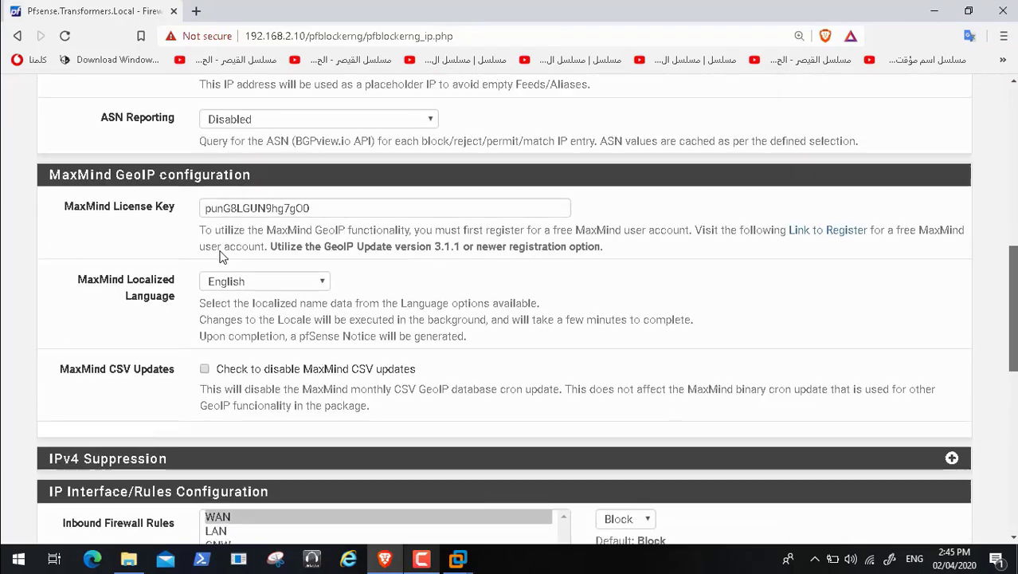
scroll(222, 256, "up", 7)
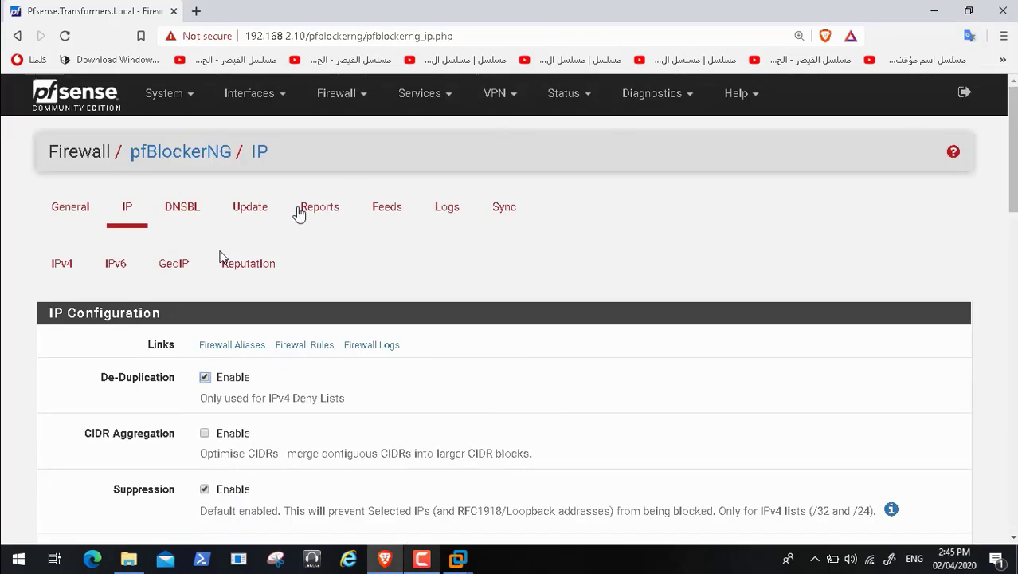
left_click(176, 268)
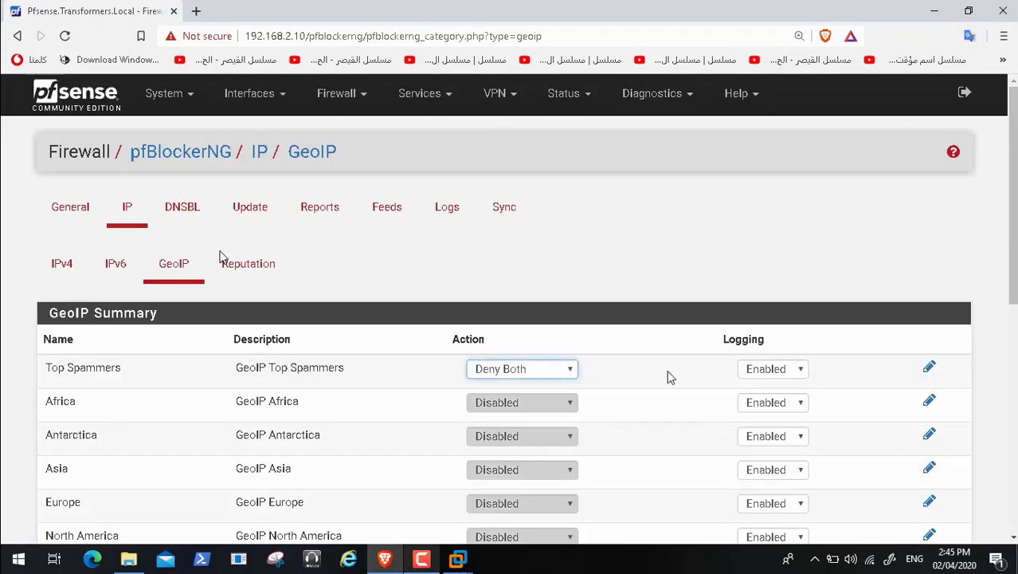
left_click(930, 371)
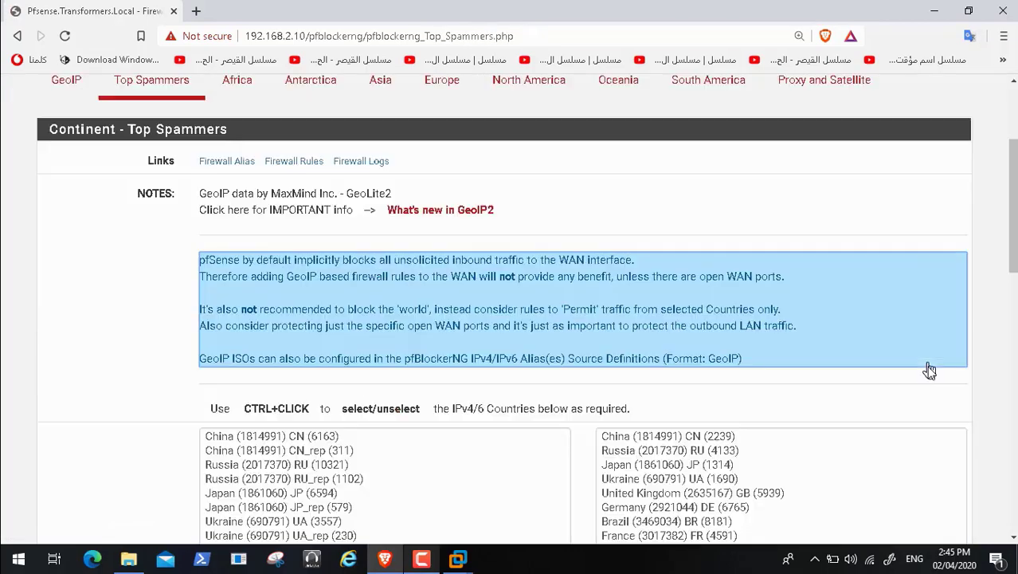
Step: Select every IPv4 and IPv6 country for Top Spammers and save the entry
left_click_drag(1014, 241, 1015, 309)
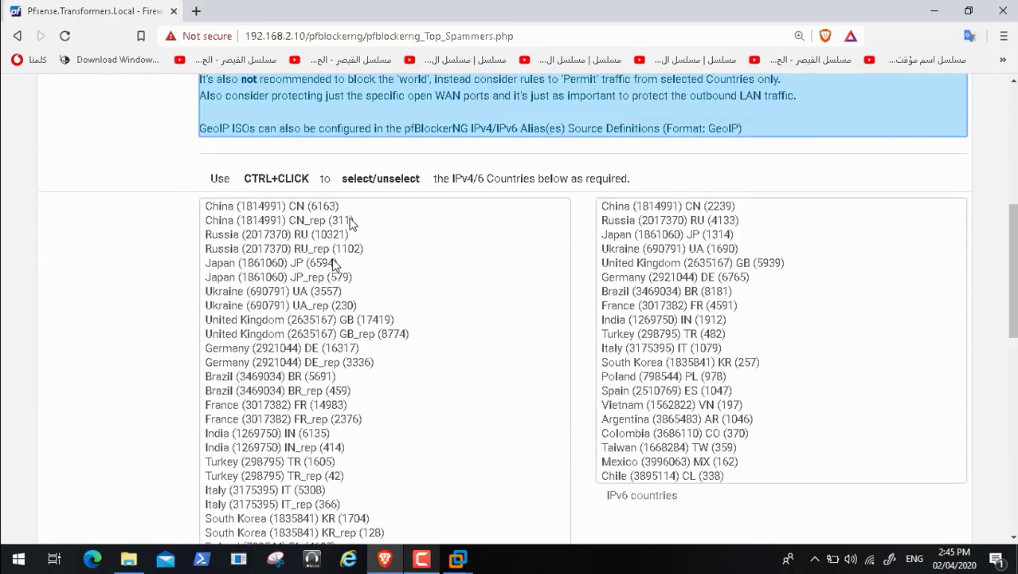
left_click(339, 207)
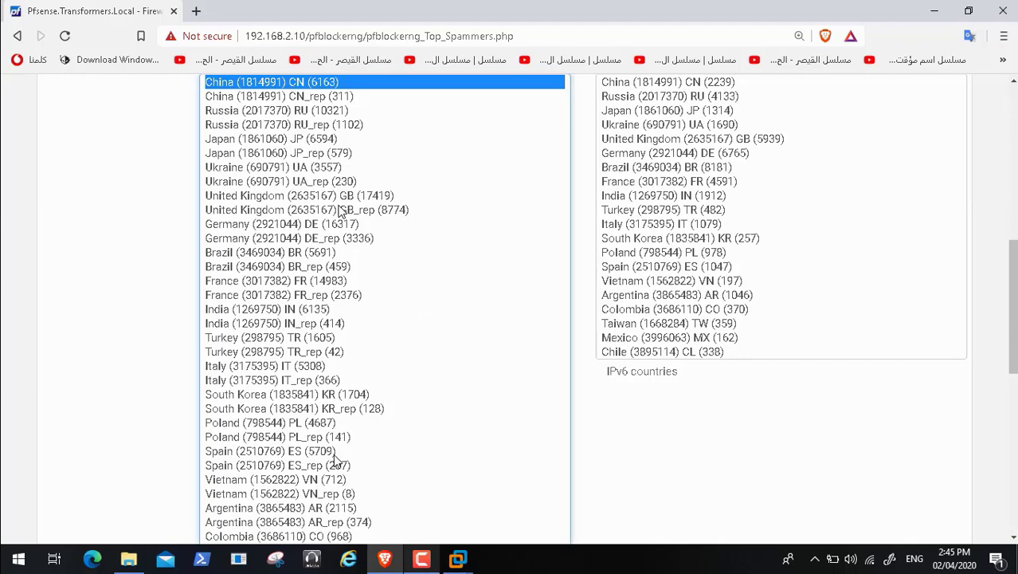
key("ctrl+a")
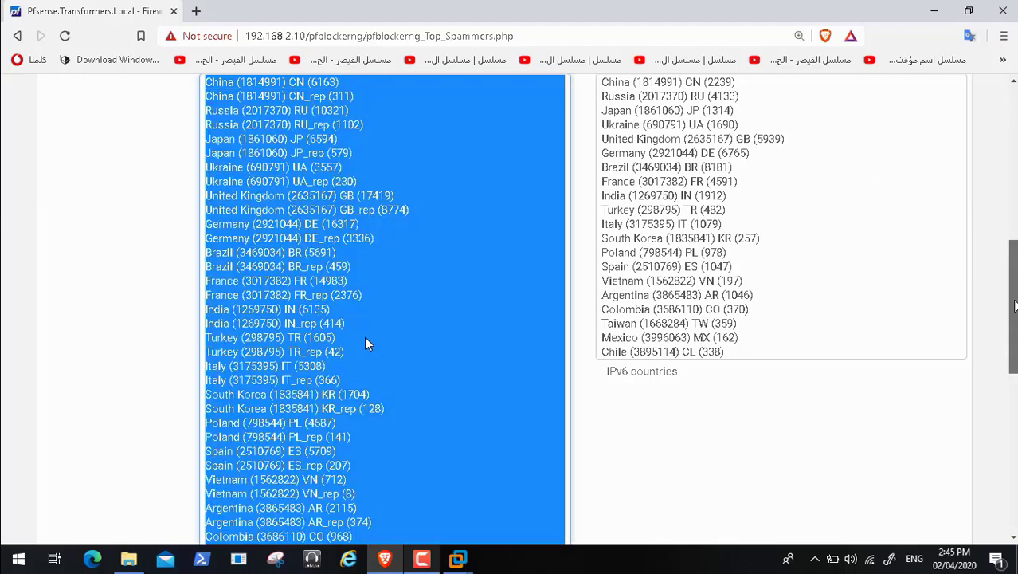
scroll(361, 318, "up", 2)
left_click(723, 244)
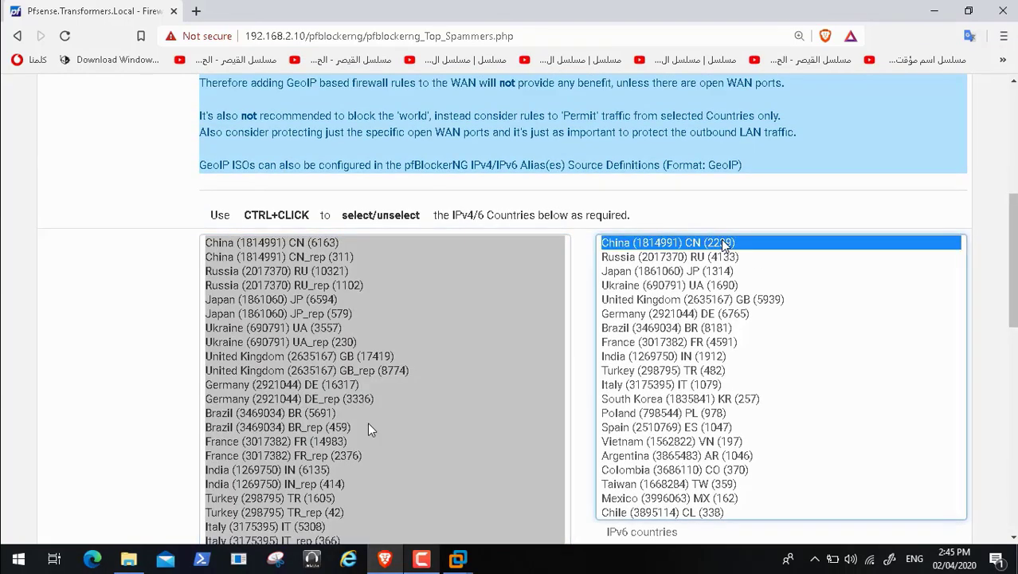
key("ctrl+a")
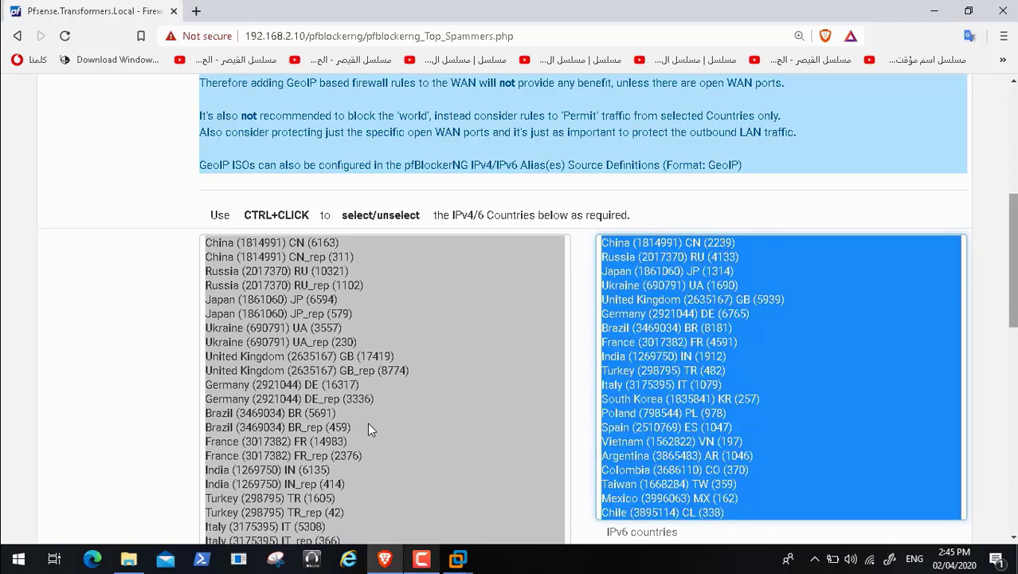
scroll(369, 428, "down", 4)
scroll(367, 429, "down", 5)
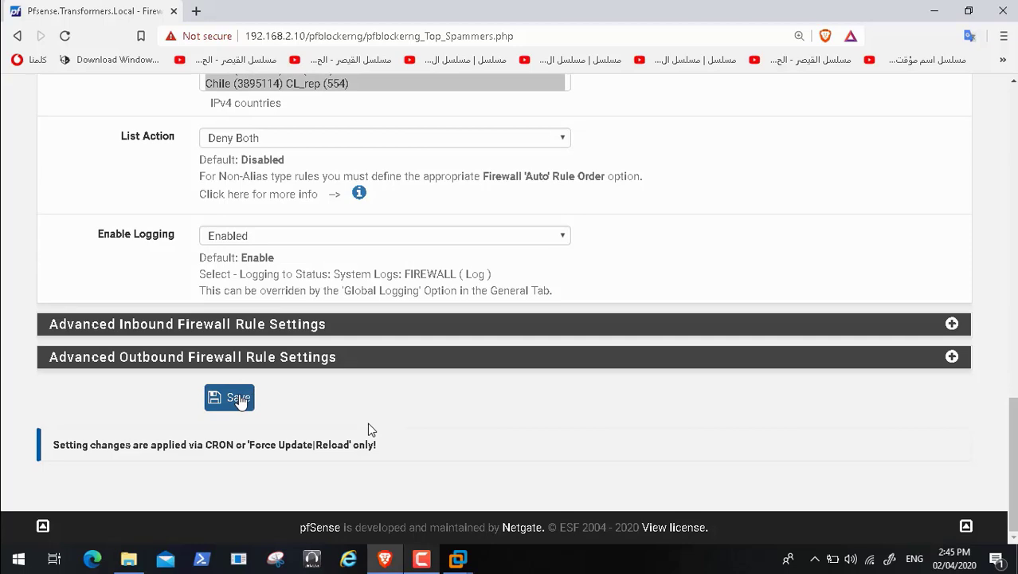
left_click(239, 400)
scroll(577, 244, "down", 2)
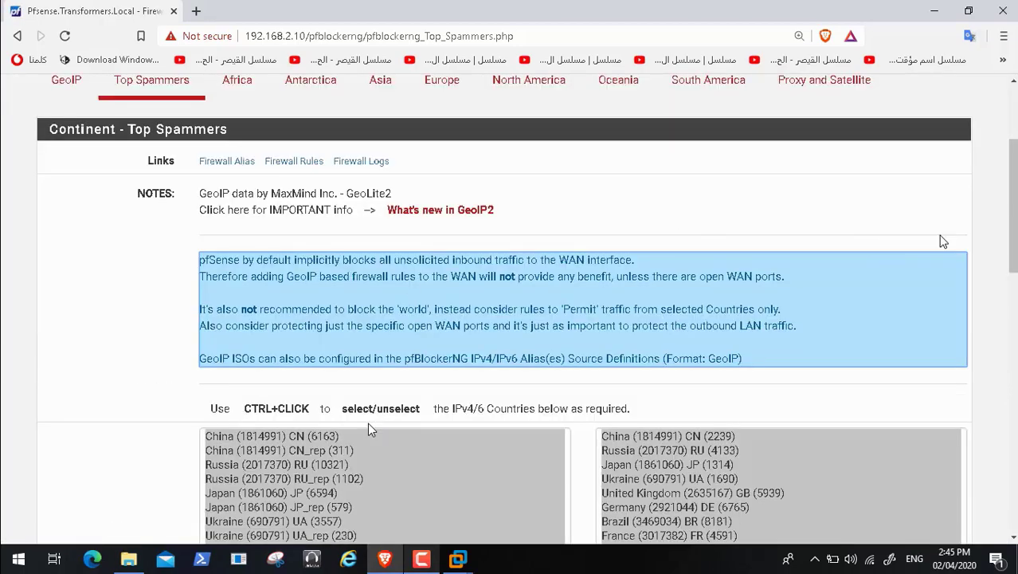
scroll(1011, 239, "down", 15)
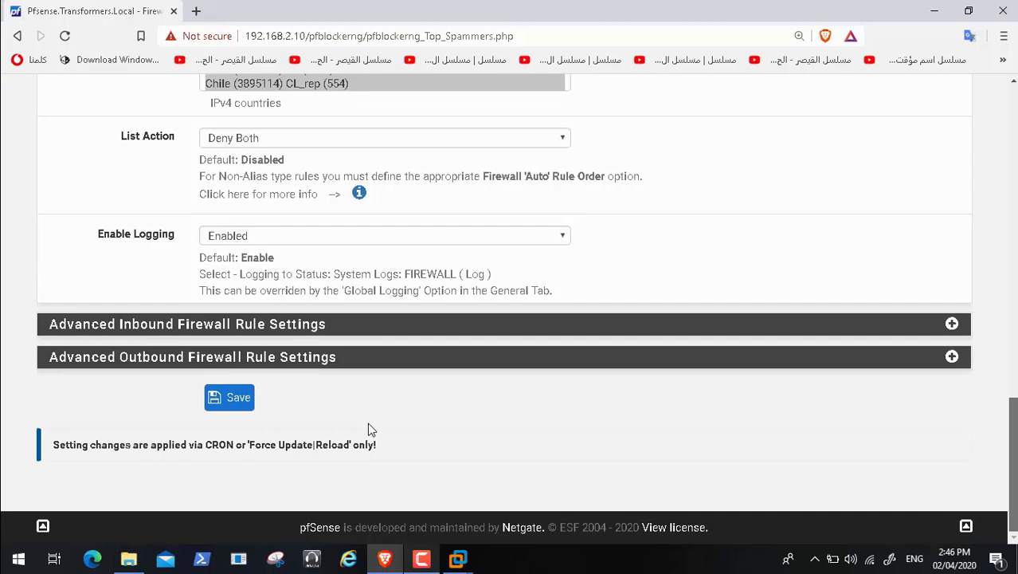
scroll(368, 431, "up", 15)
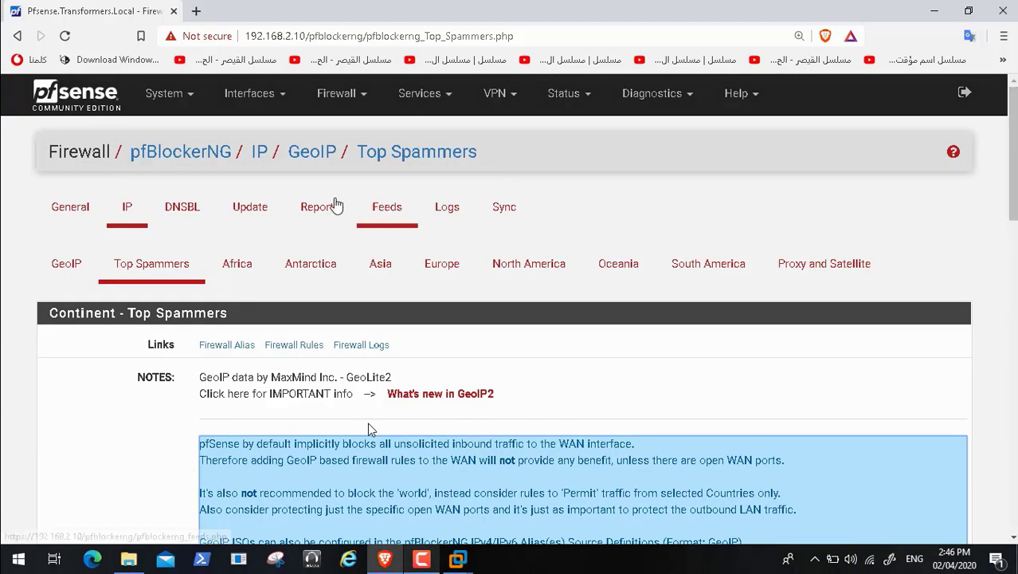
left_click(239, 211)
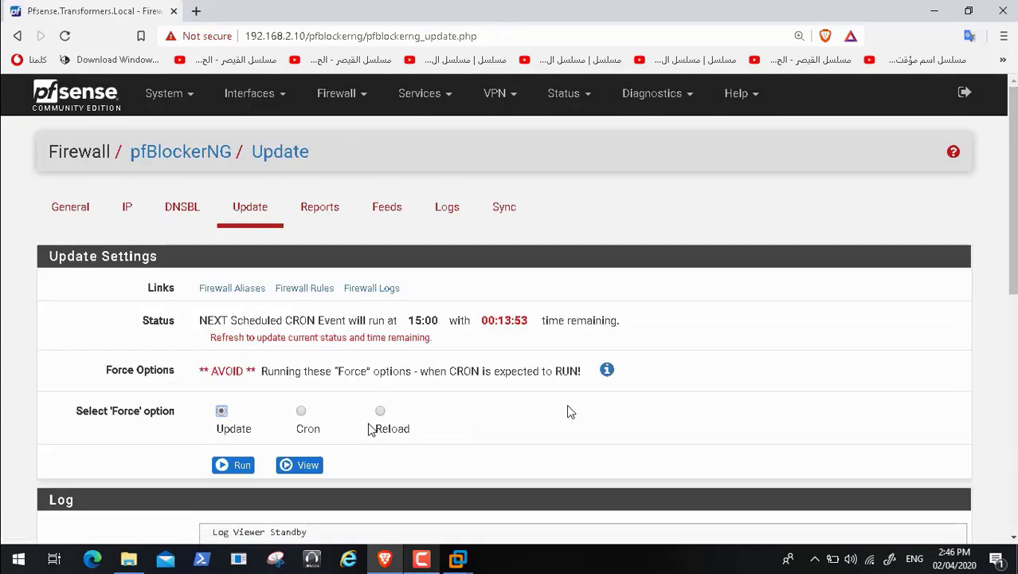
Step: Run a forced Reload of All pfBlockerNG lists, then minimize the browser
left_click(380, 411)
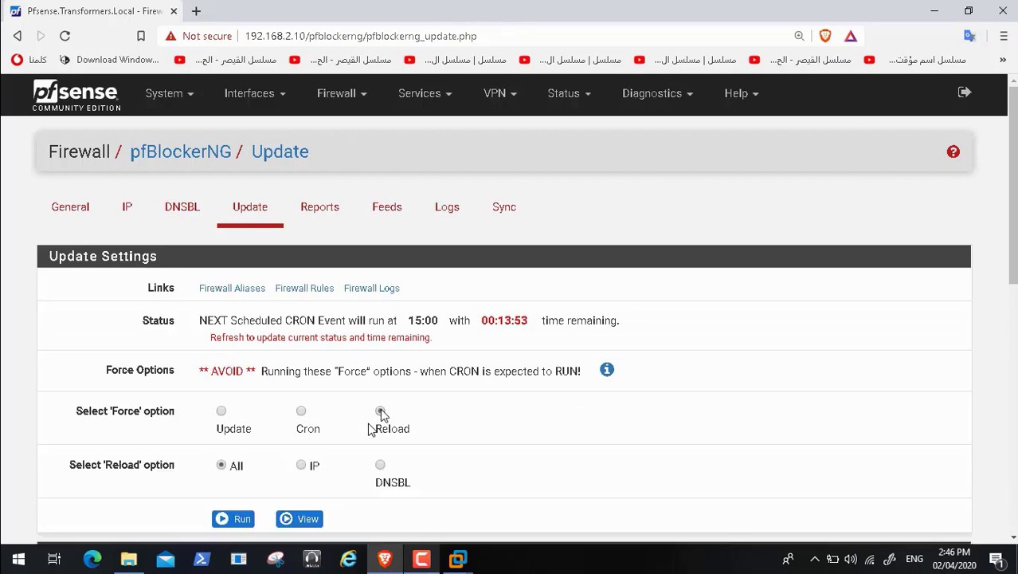
left_click(232, 519)
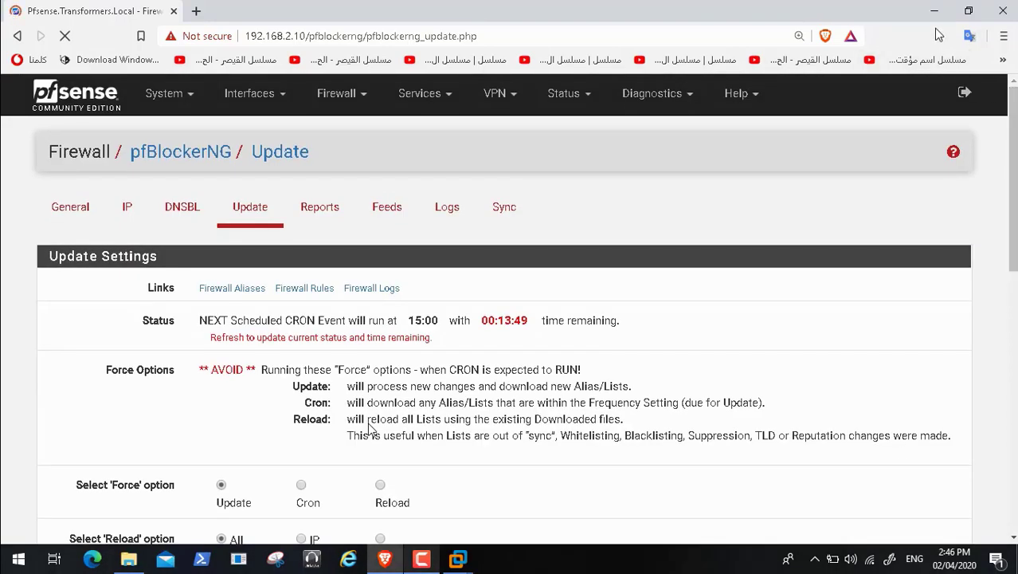
left_click(934, 18)
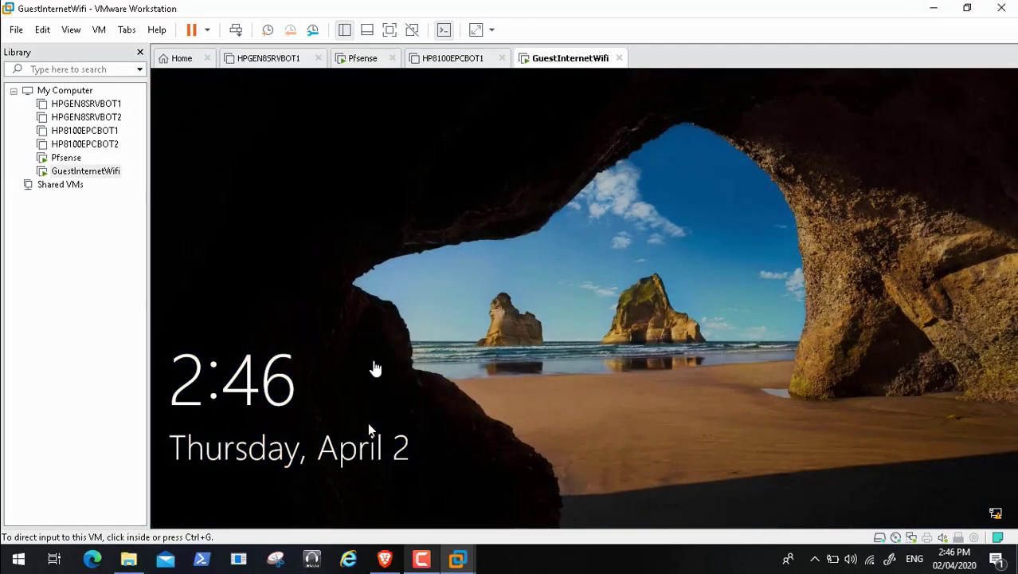
Step: Sign in to the guest Windows VM with the account password
left_click(374, 367)
left_click(364, 391)
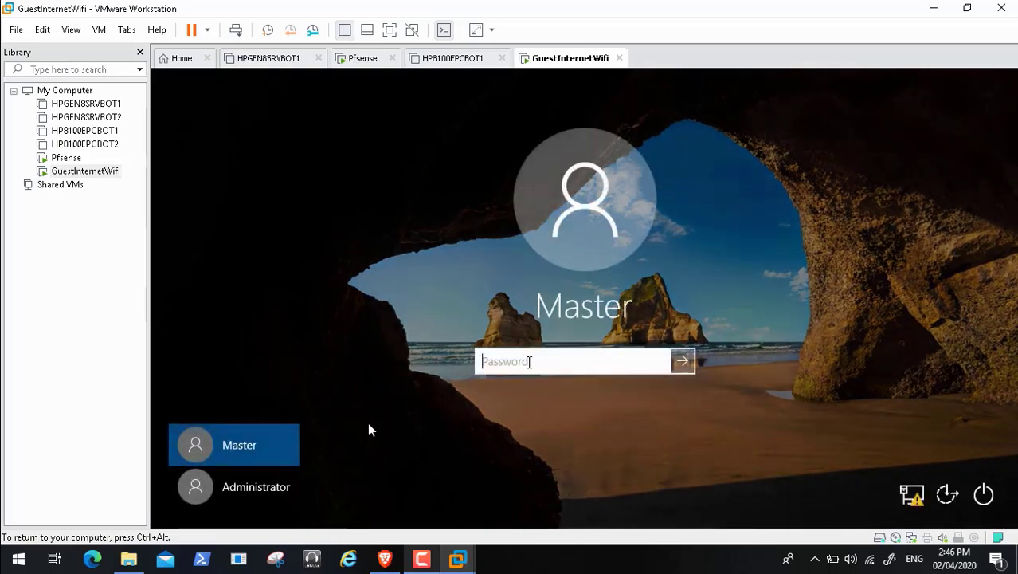
type("••••••")
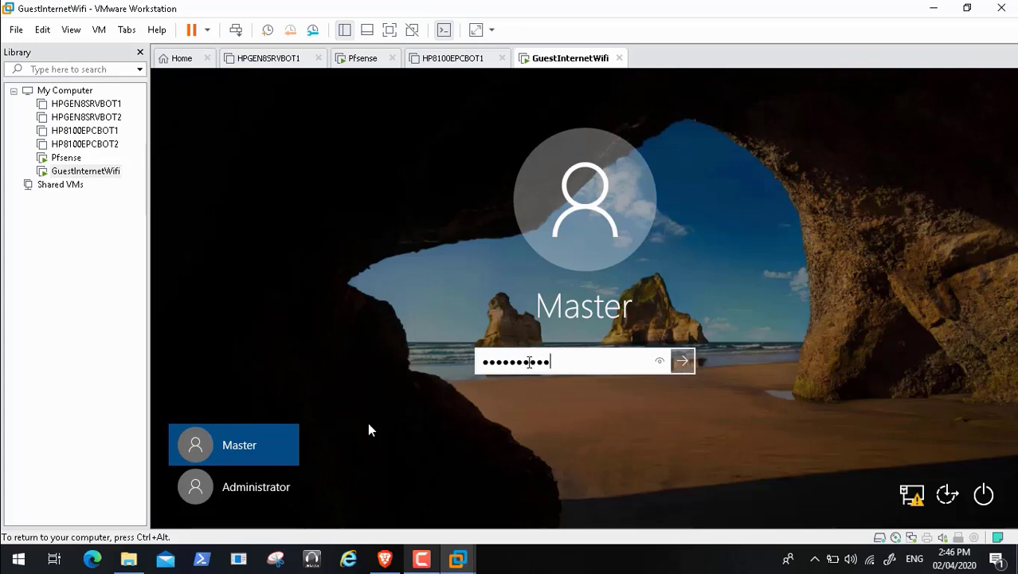
type("••")
key("Return")
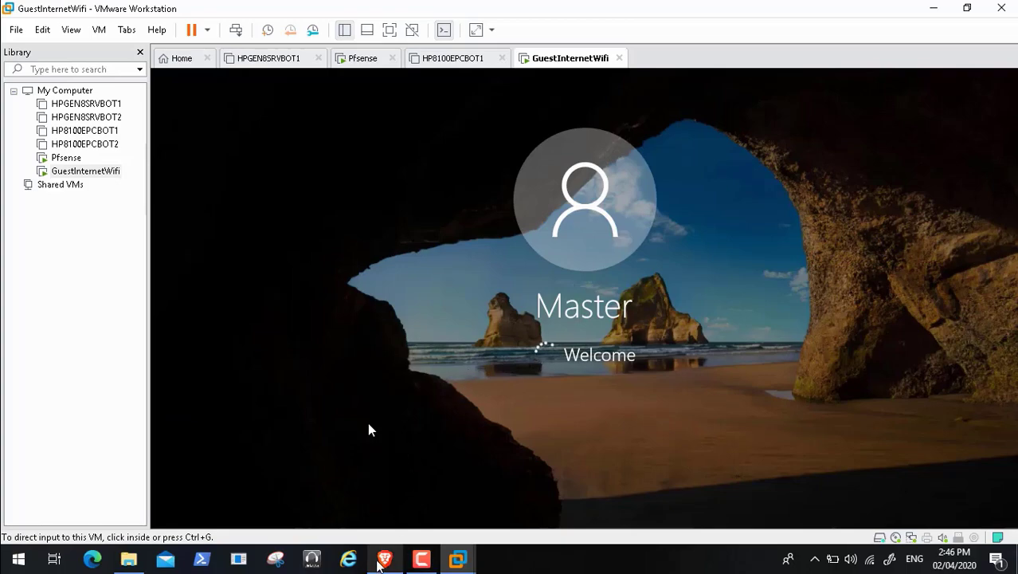
left_click(383, 559)
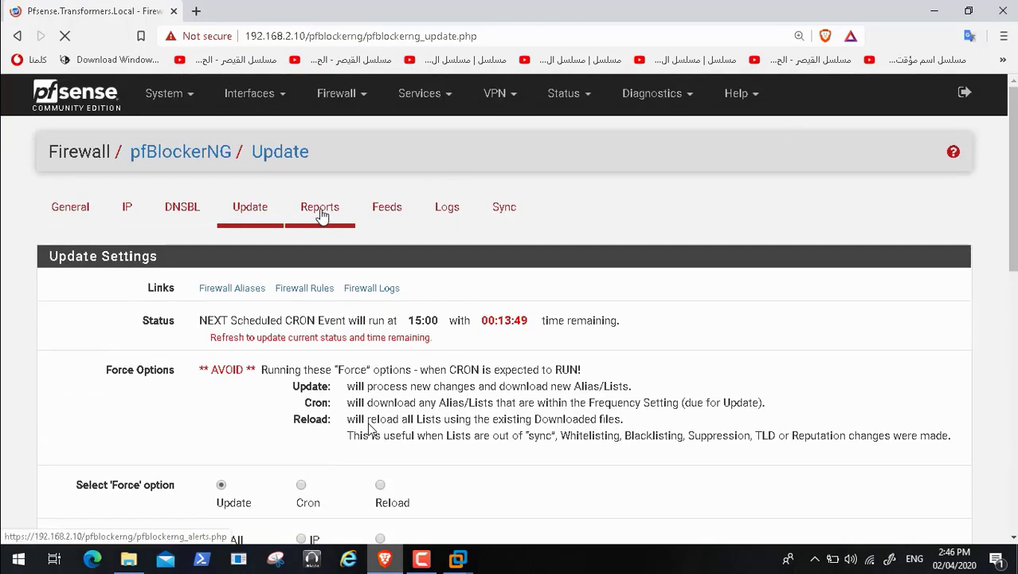
Step: Open the pfBlockerNG Alerts report and review the empty Deny, DNSBL, Permit and Match tables
left_click(321, 213)
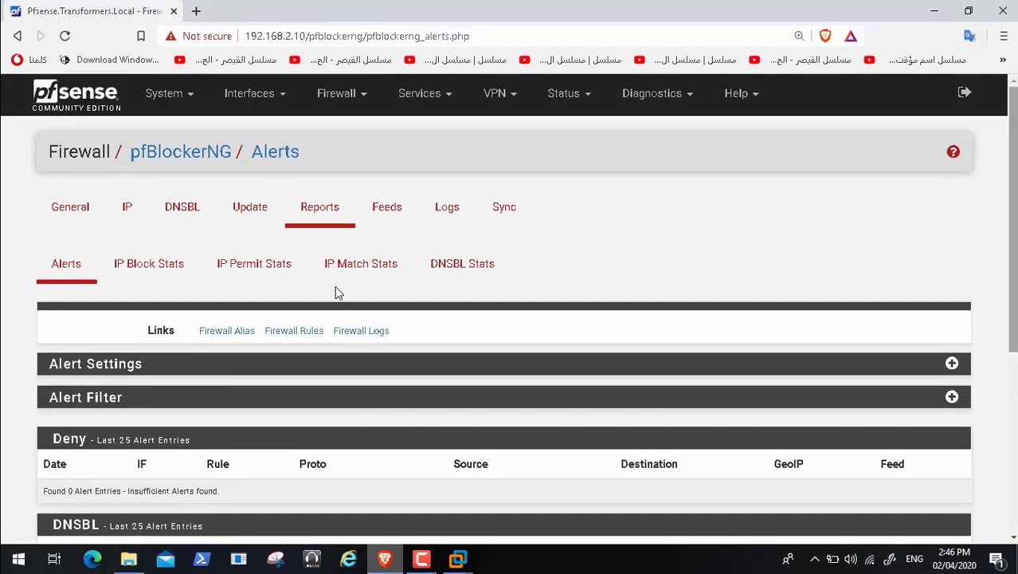
scroll(357, 434, "down", 3)
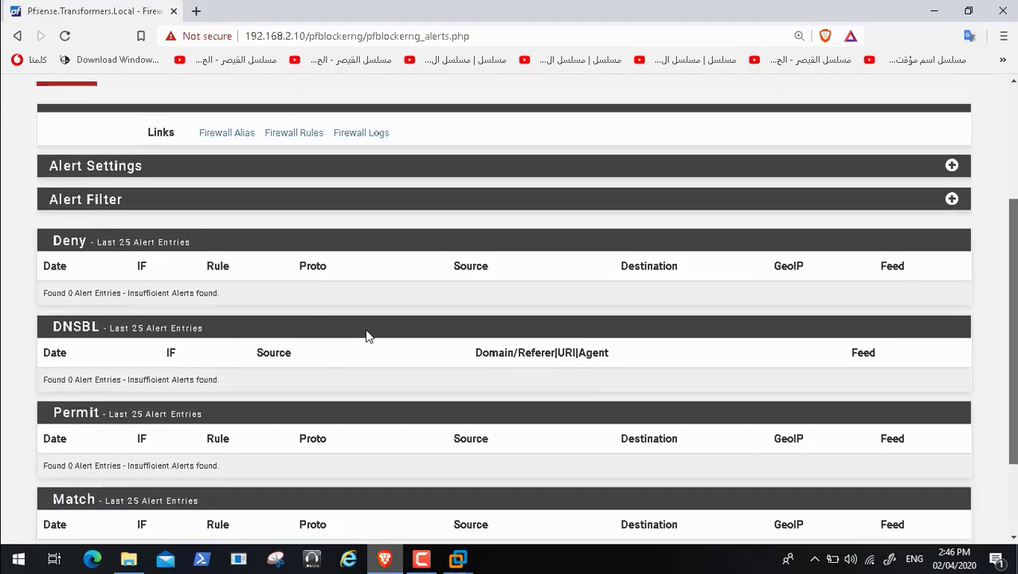
scroll(309, 191, "up", 1)
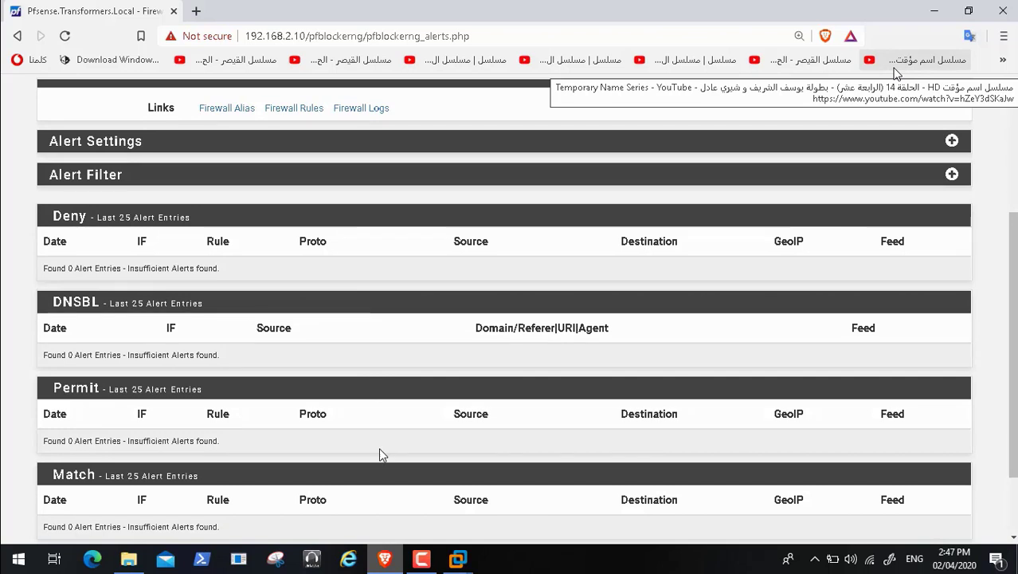
mouse_move(460, 548)
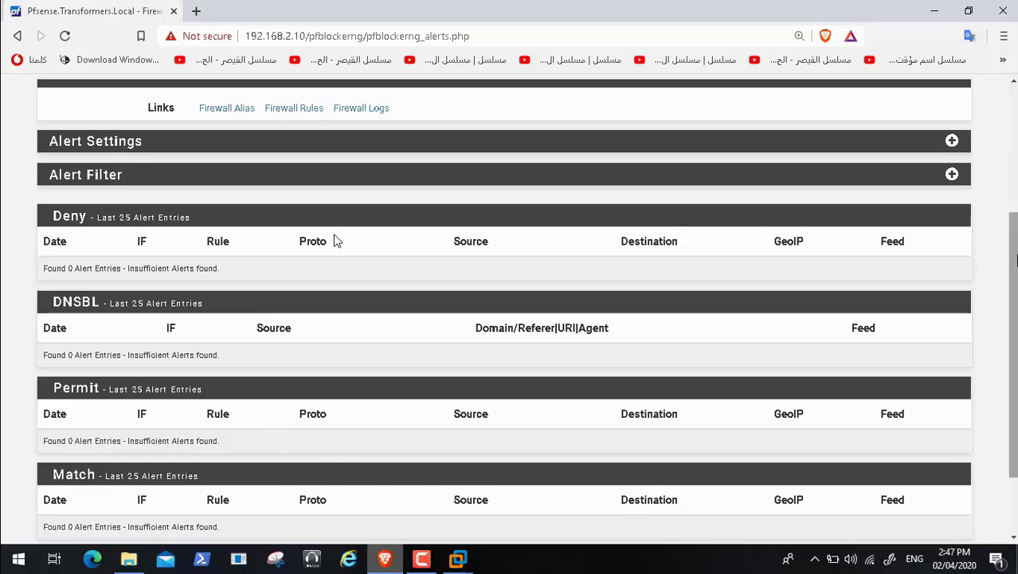
scroll(334, 240, "down", 2)
scroll(335, 241, "up", 4)
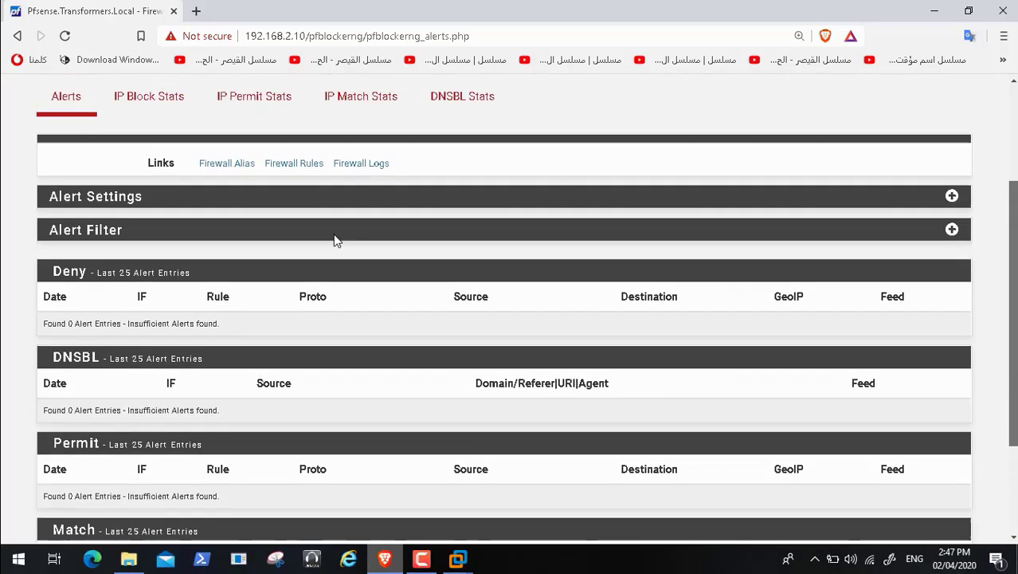
scroll(336, 239, "down", 1)
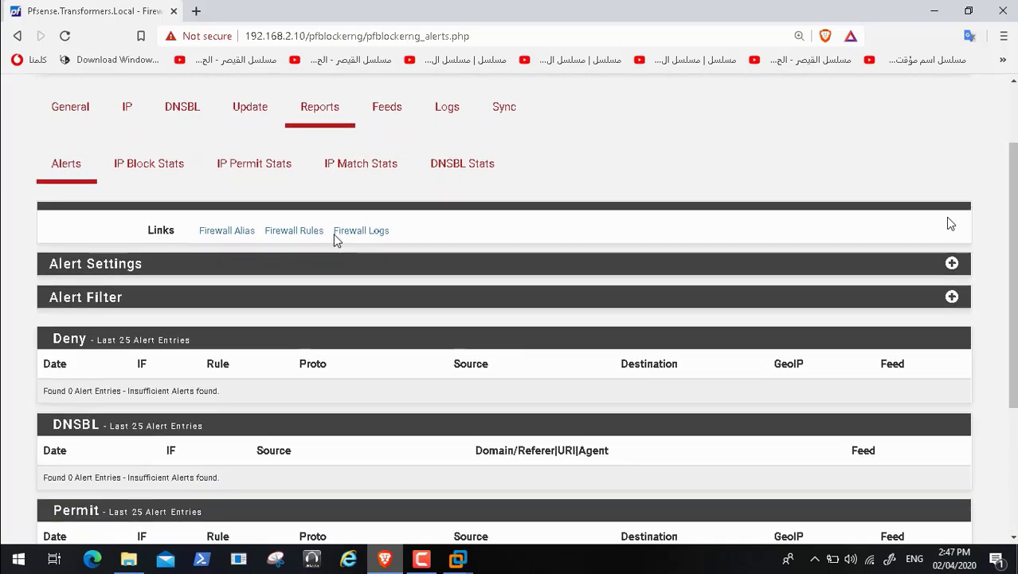
left_click(952, 265)
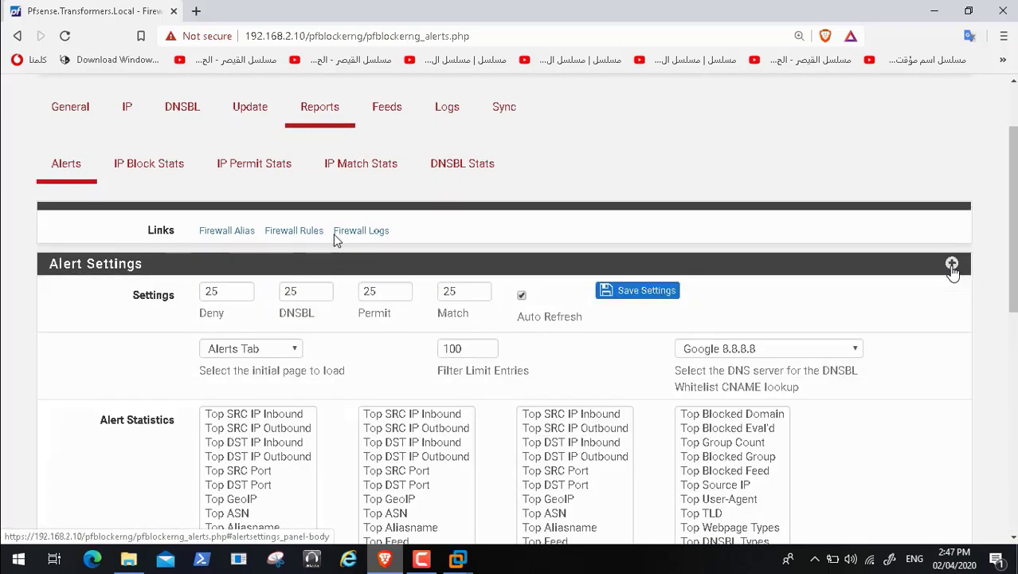
left_click(952, 267)
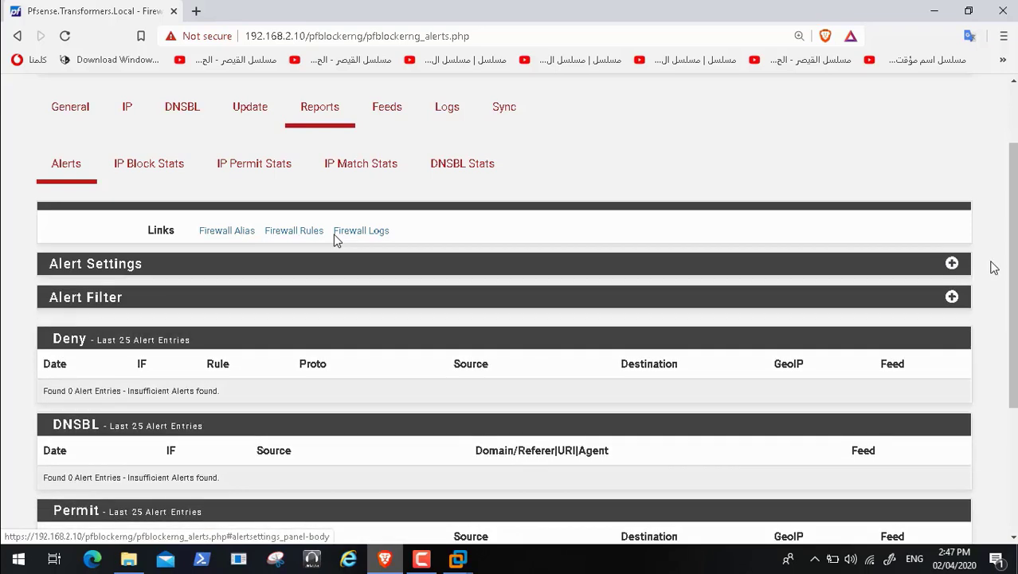
scroll(335, 241, "down", 2)
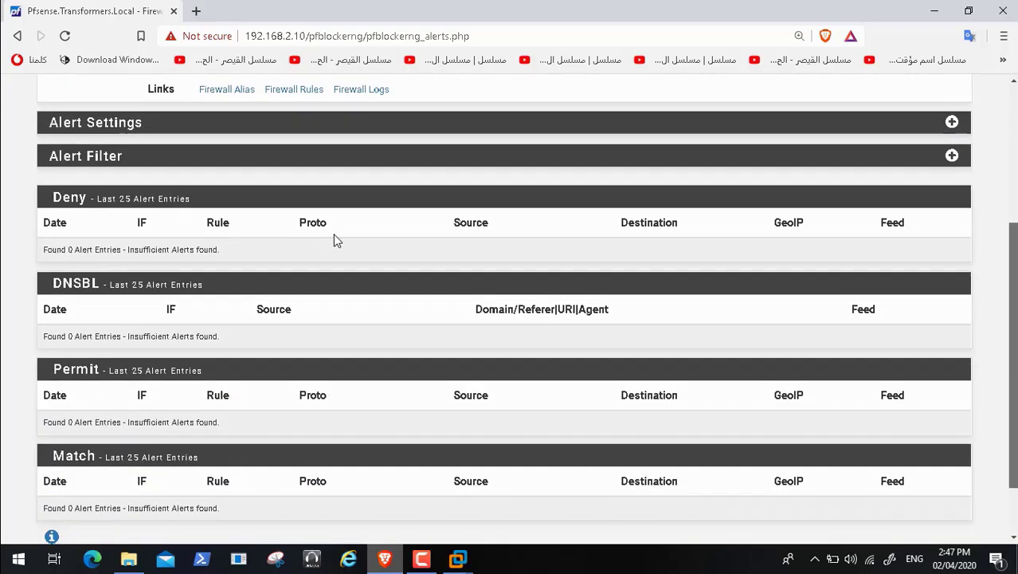
scroll(335, 240, "down", 1)
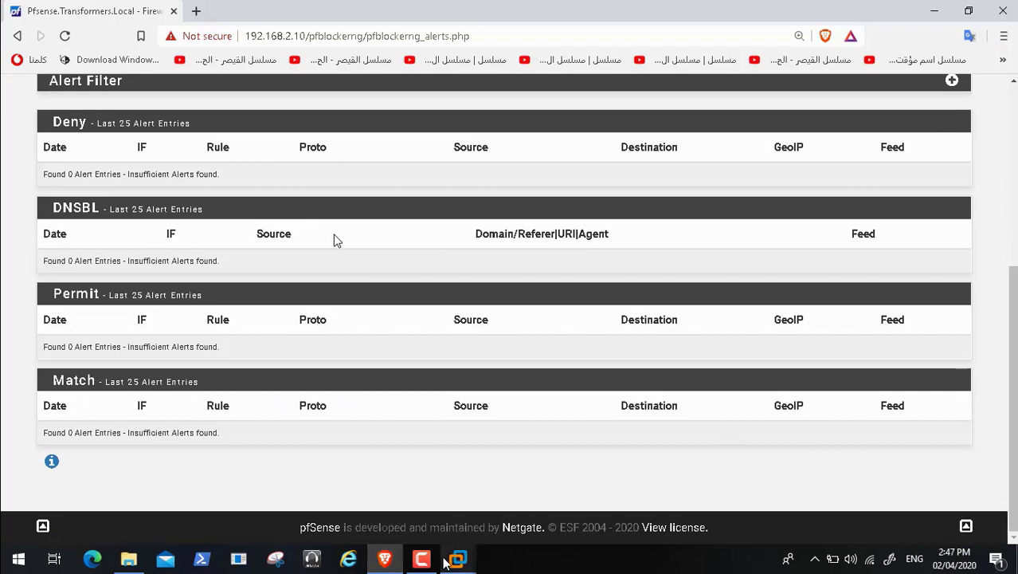
Step: Sign in to the guest VM's captive portal with the test user's credentials
left_click(737, 470)
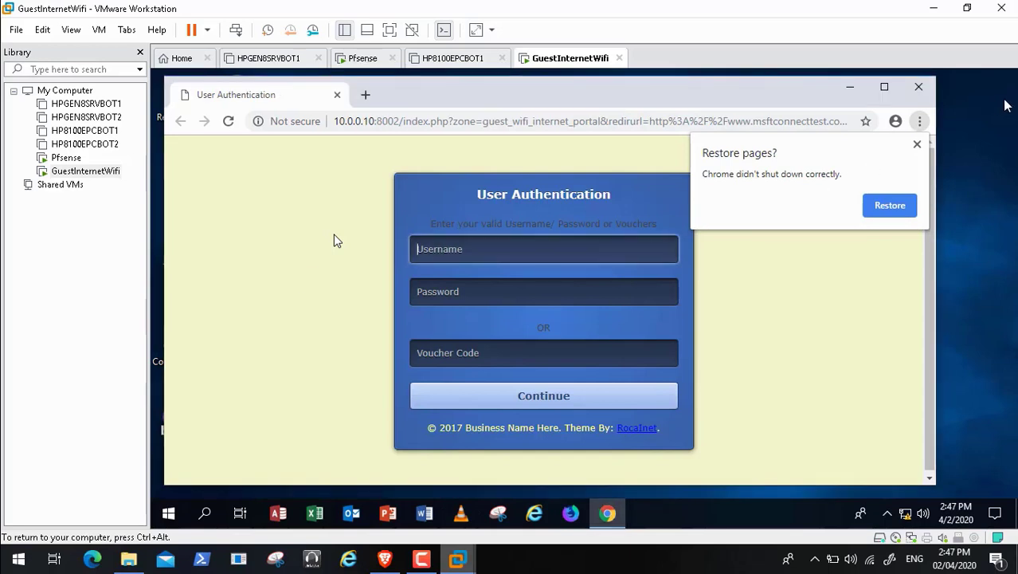
left_click(917, 143)
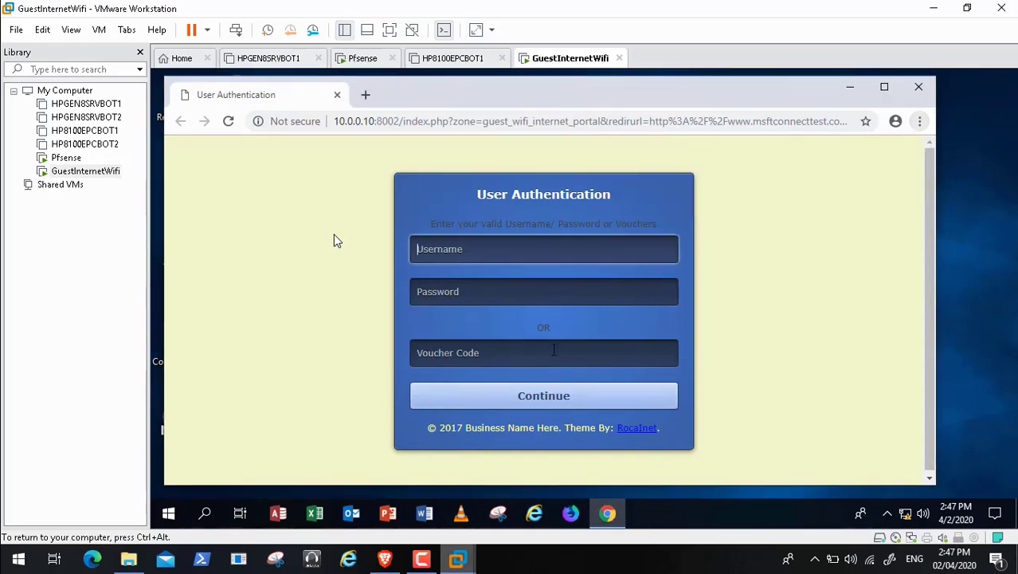
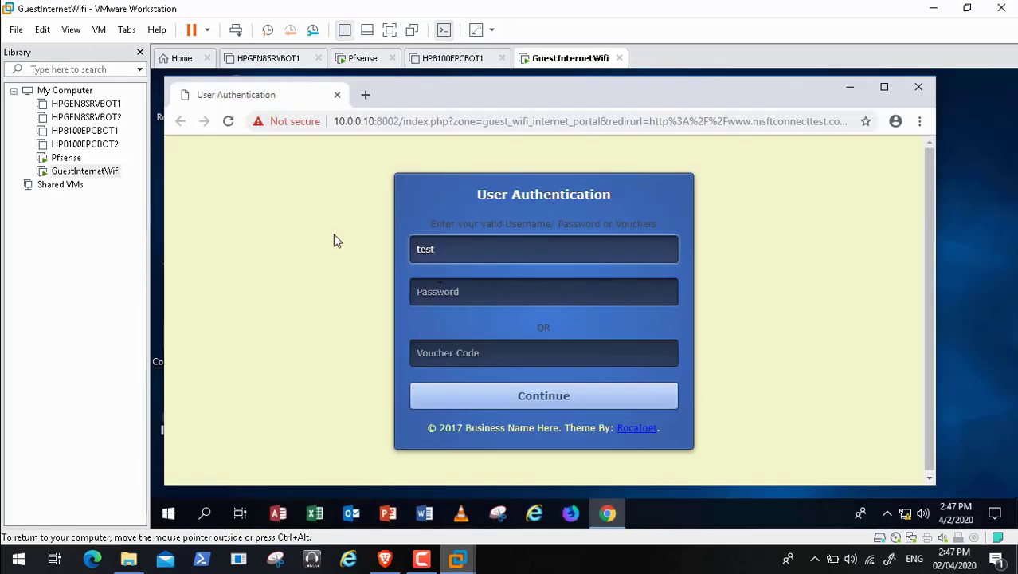
key("BackSpace")
key("BackSpace")
key("BackSpace")
key("BackSpace")
key("BackSpace")
key("BackSpace")
key("BackSpace")
key("BackSpace")
key("Down")
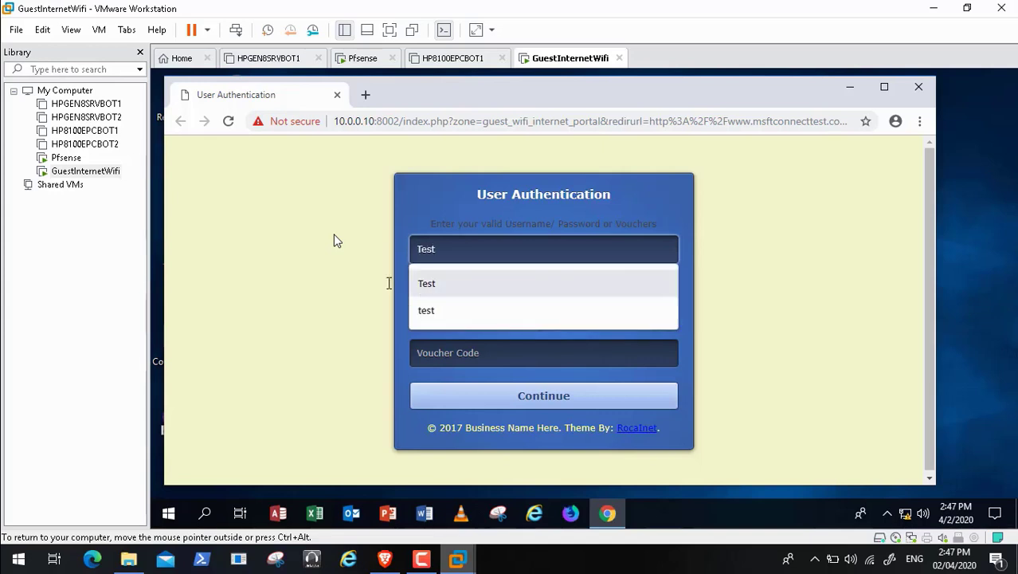
key("Return")
left_click(430, 289)
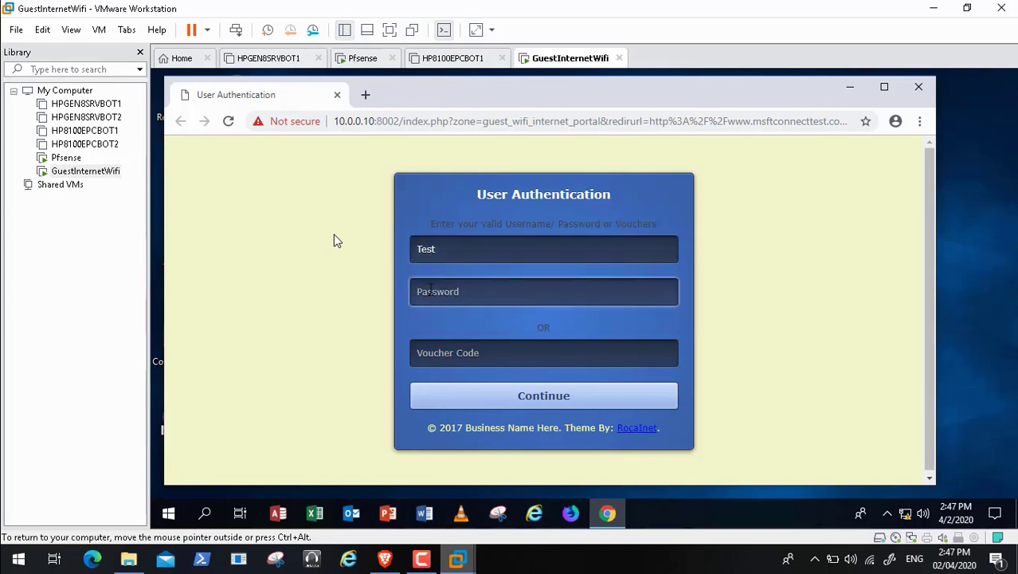
type("t")
left_click(536, 404)
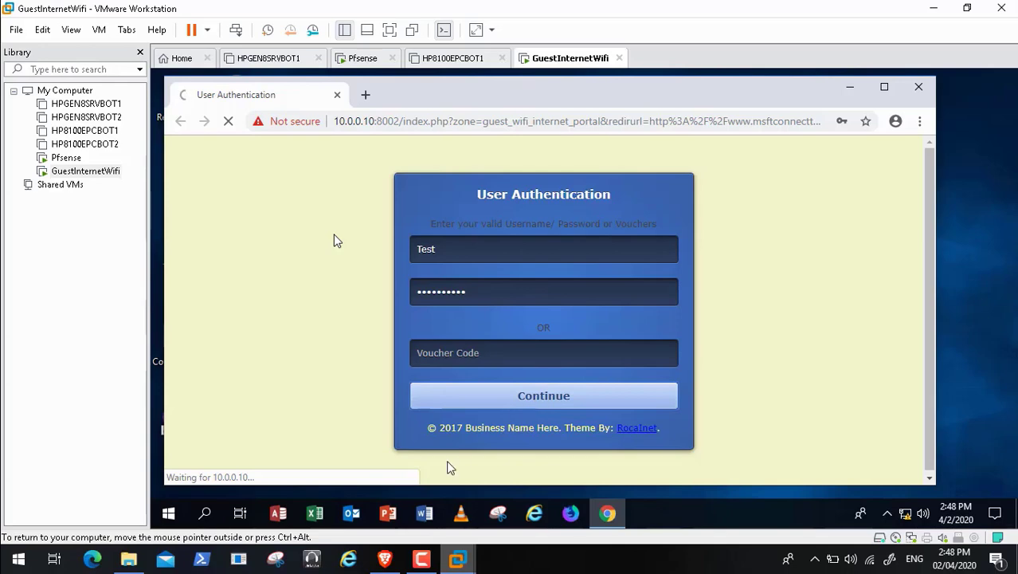
left_click(384, 560)
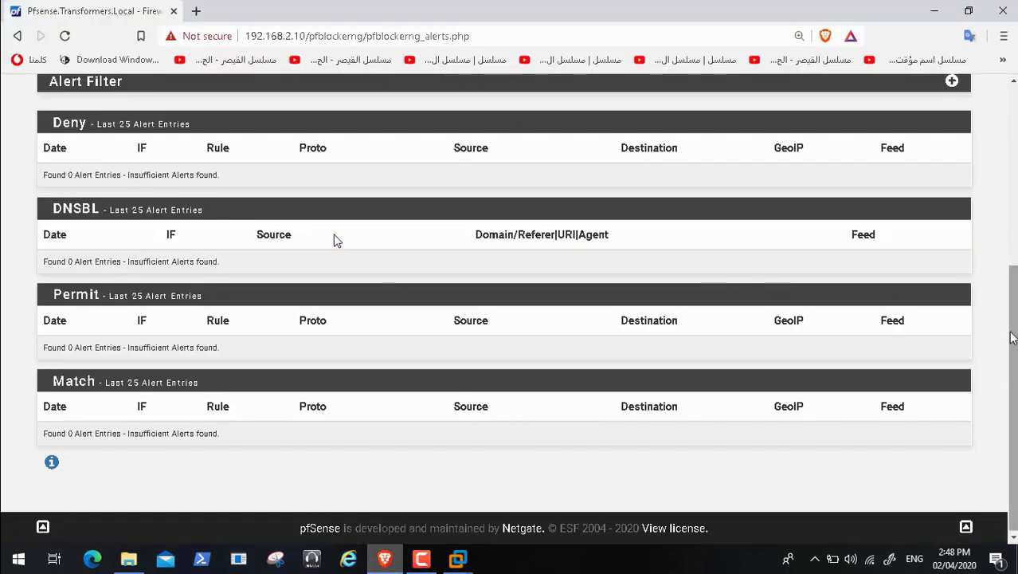
Step: Reload the Alerts page, then view IP Block, IP Permit and DNSBL statistics
scroll(334, 239, "up", 4)
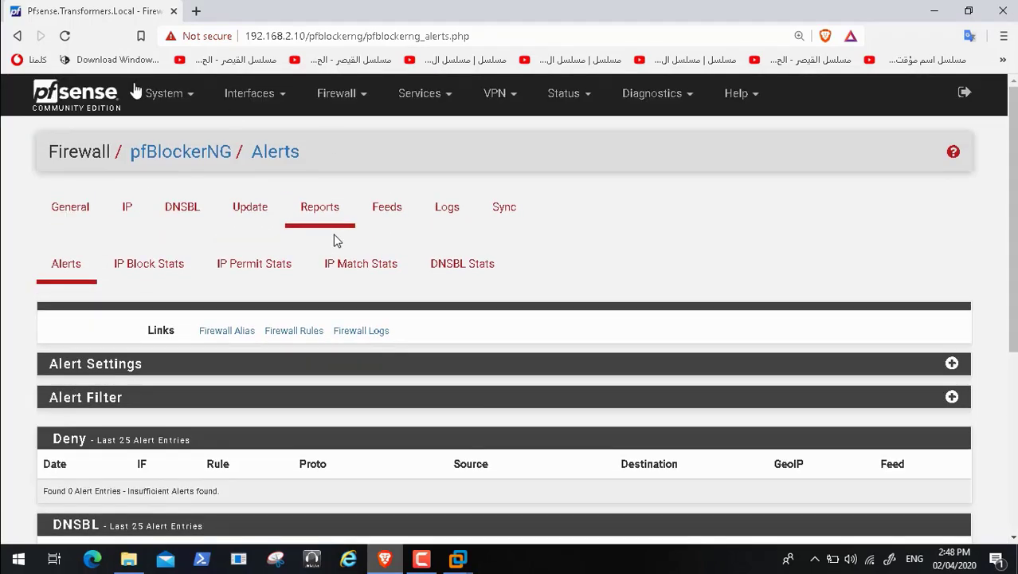
left_click(66, 37)
scroll(335, 239, "down", 4)
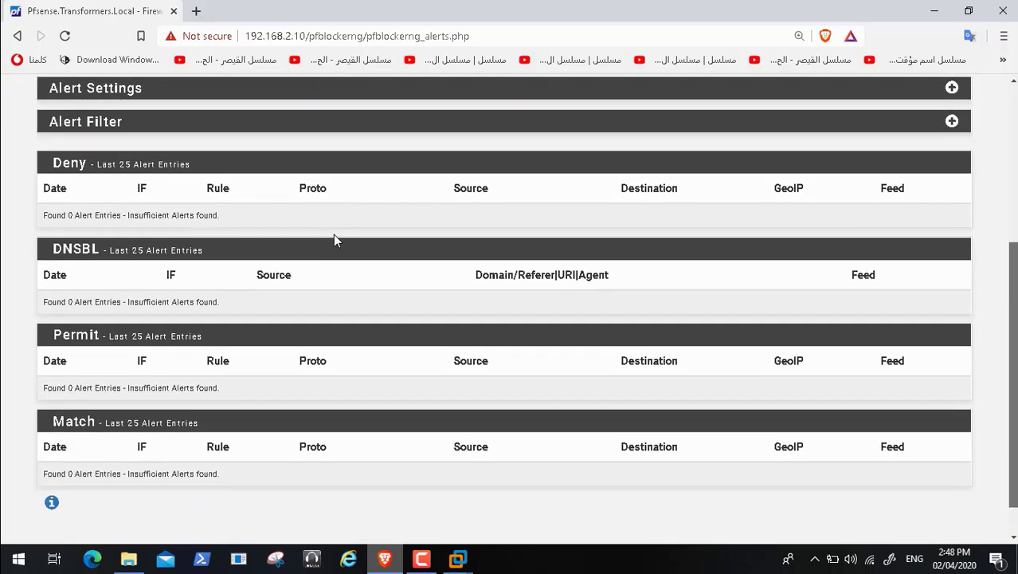
scroll(335, 239, "up", 3)
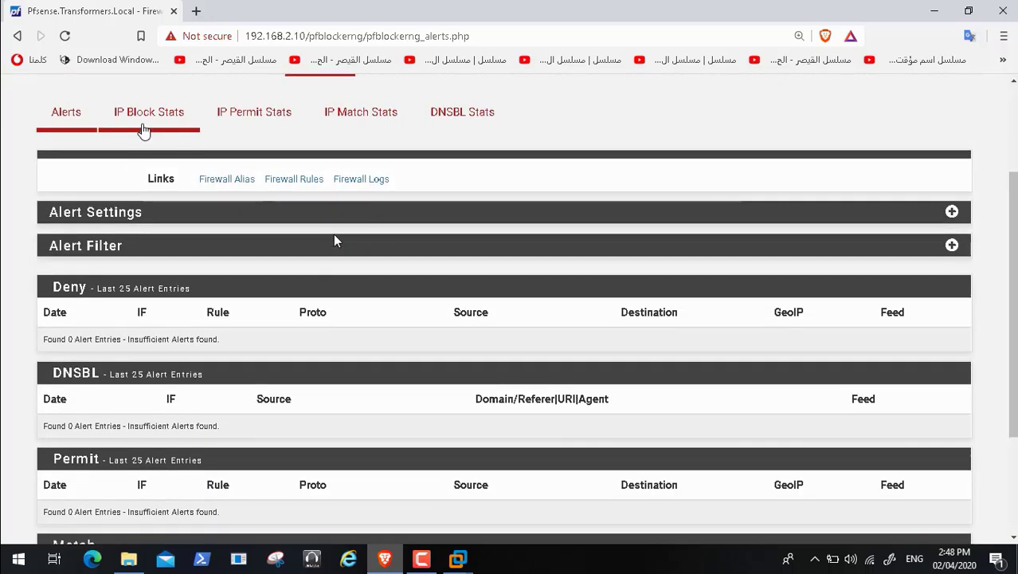
left_click(144, 130)
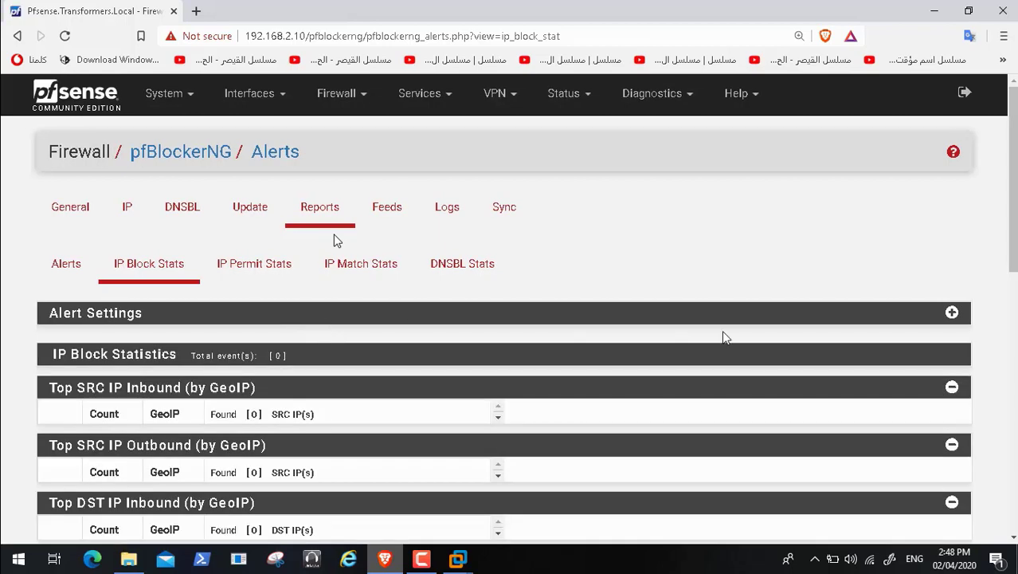
left_click(272, 269)
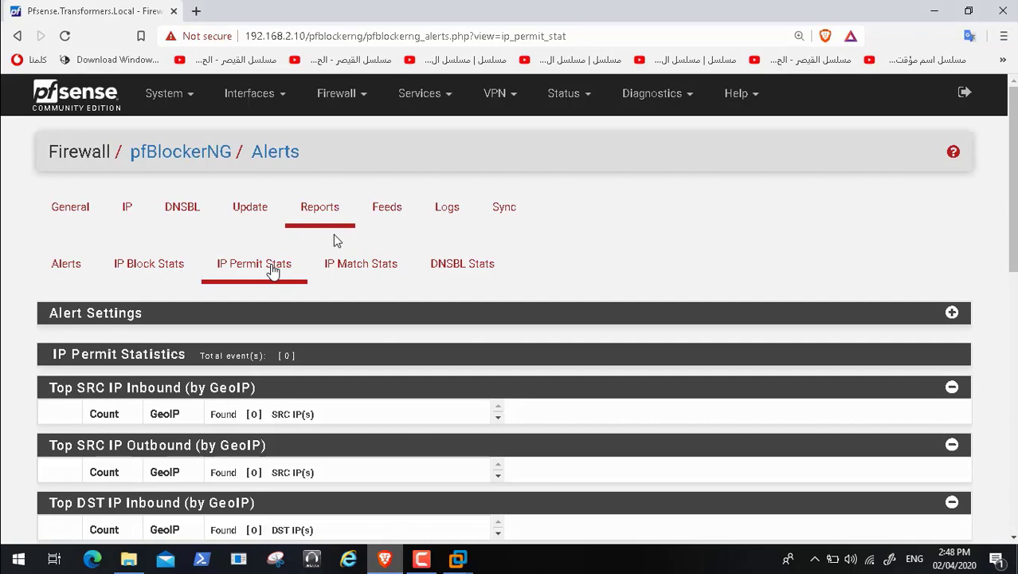
left_click(482, 270)
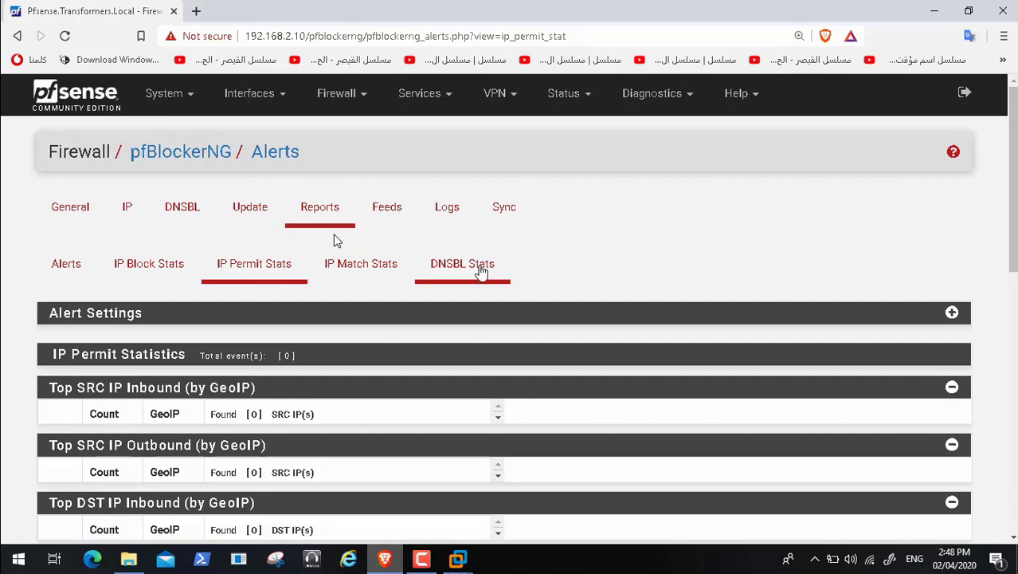
Step: Return to the pfBlockerNG Alerts list and check each table still shows 0 entries
scroll(481, 271, "down", 3)
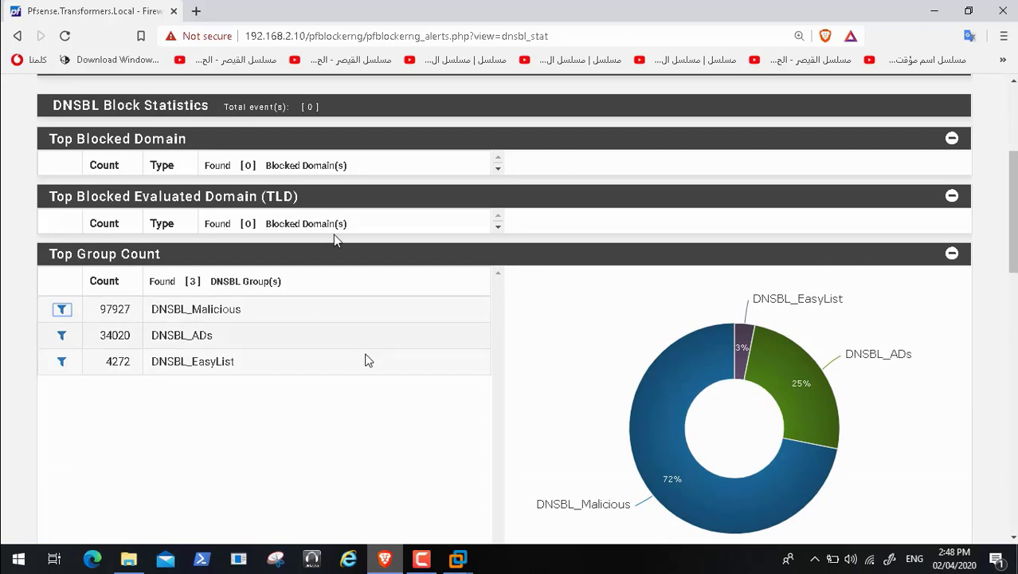
mouse_move(793, 390)
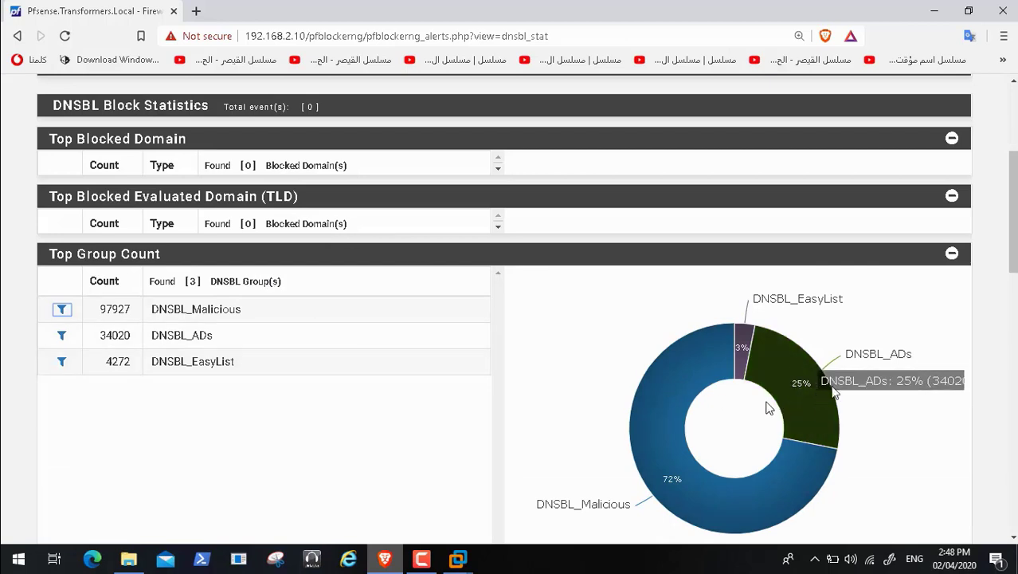
left_click_drag(1015, 264, 1016, 269)
scroll(710, 383, "down", 5)
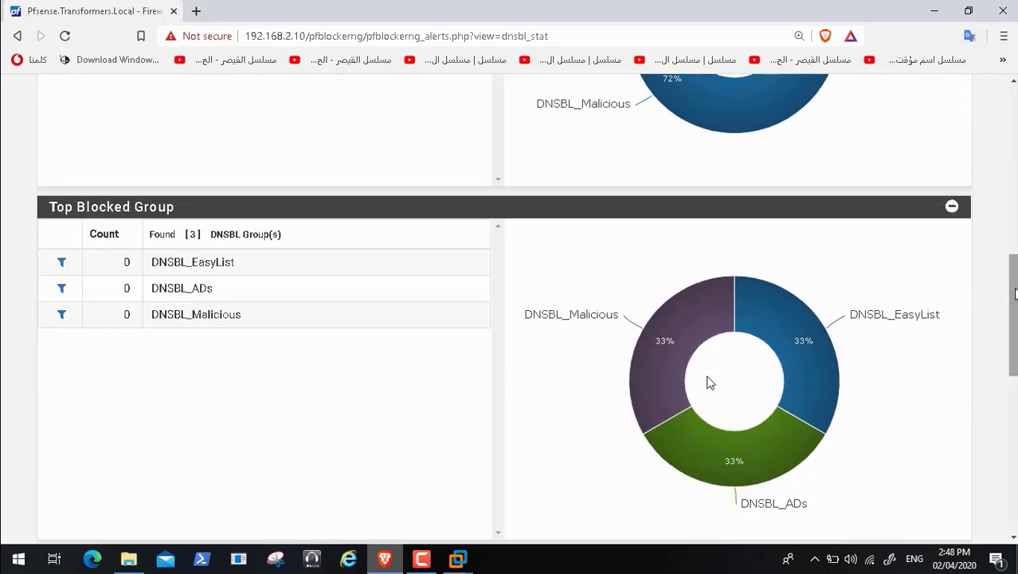
scroll(711, 384, "up", 8)
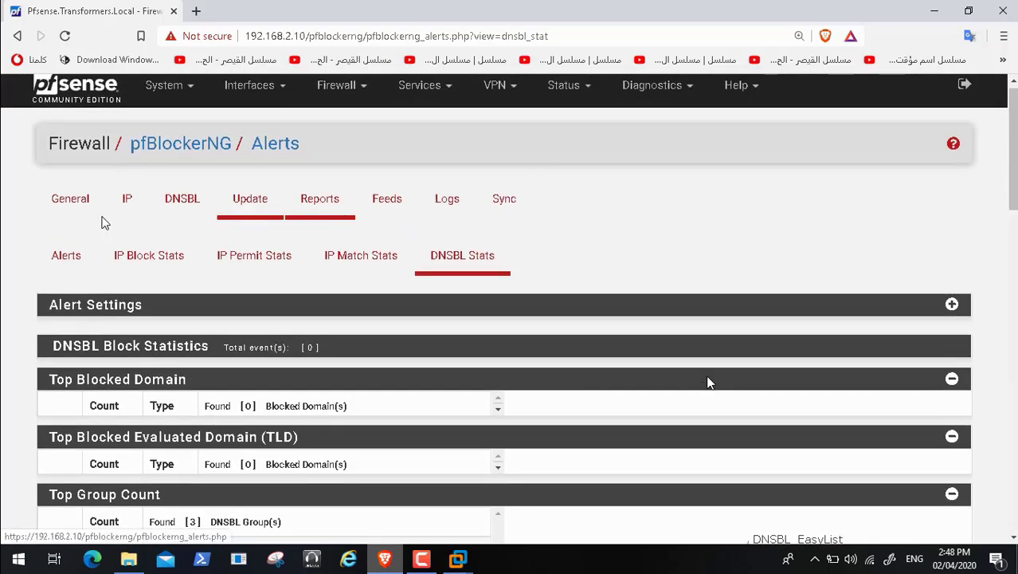
left_click(68, 256)
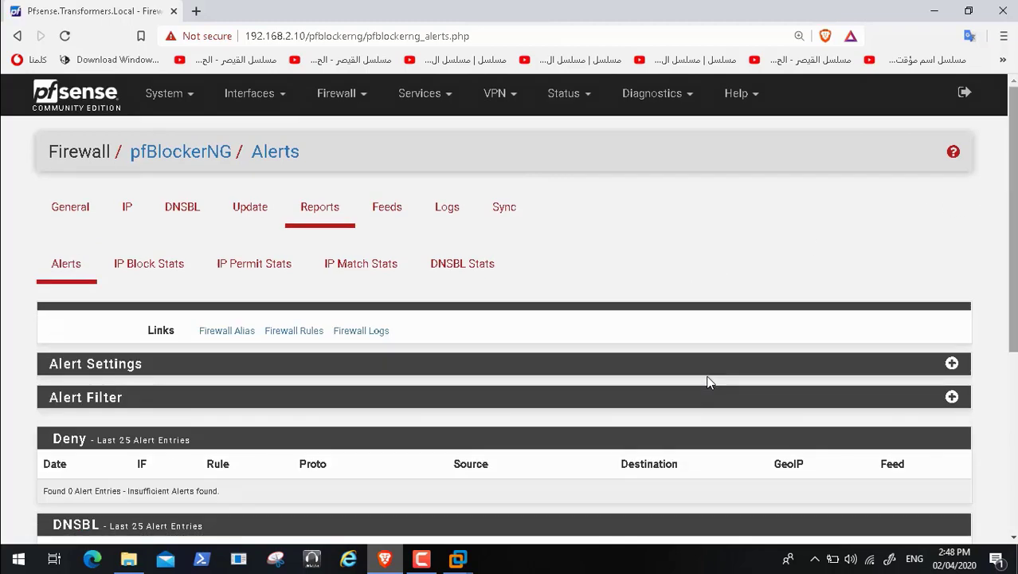
scroll(1010, 201, "down", 2)
scroll(709, 382, "down", 2)
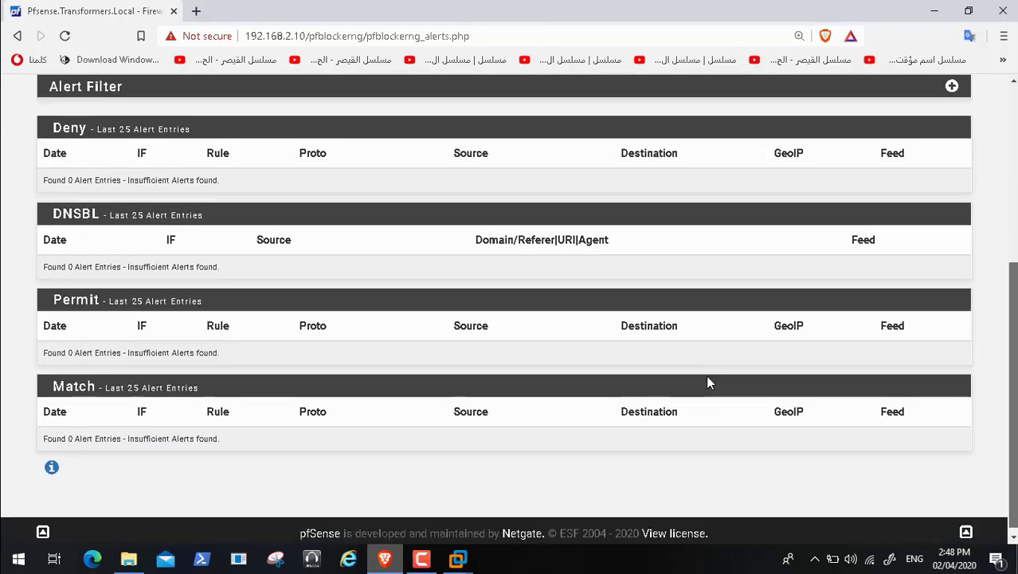
scroll(709, 383, "up", 1)
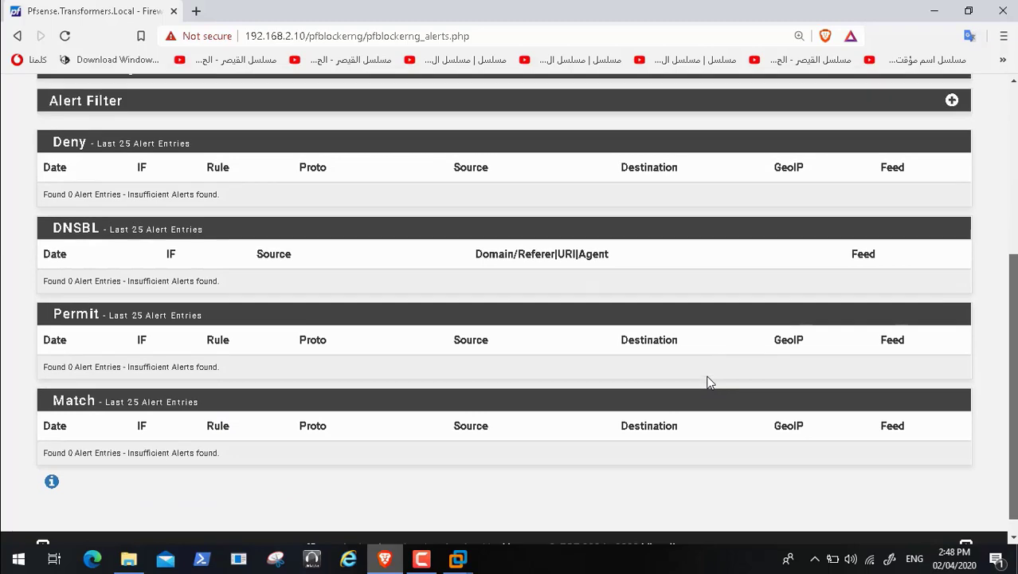
scroll(710, 383, "up", 3)
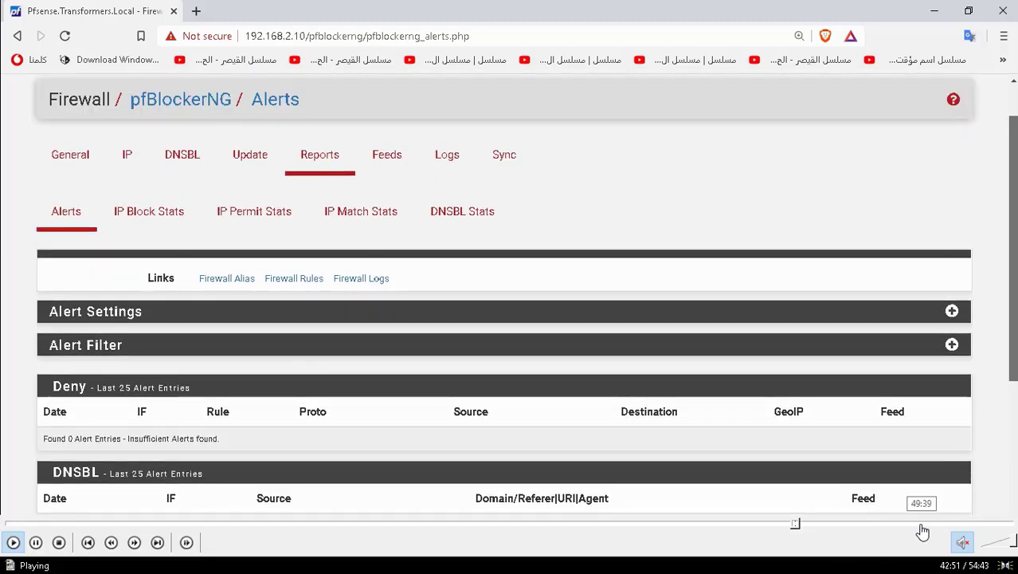
Step: Skip the recording ahead to the alerts page showing the adservice.google.com DNSBL block
left_click(802, 525)
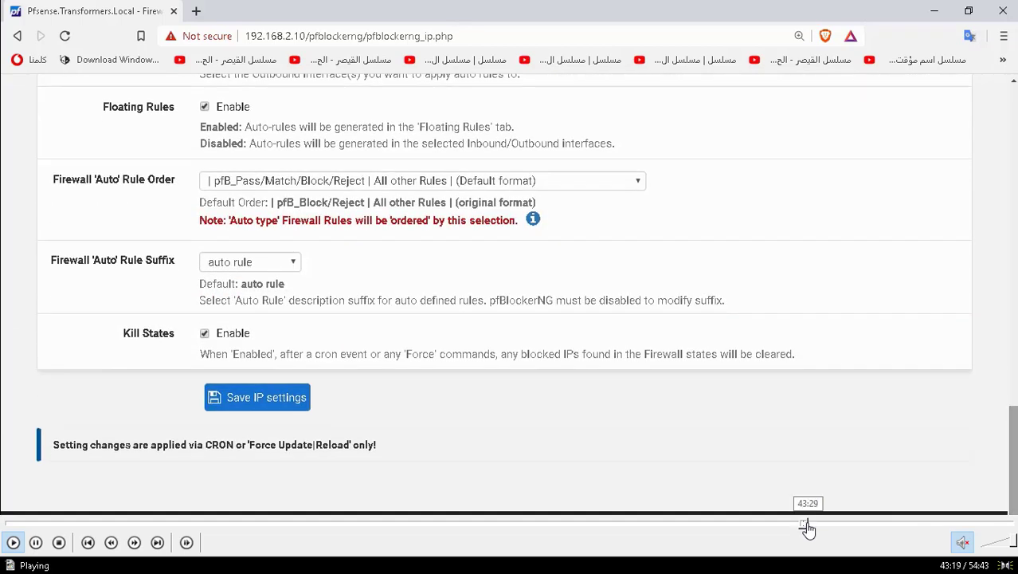
left_click(810, 528)
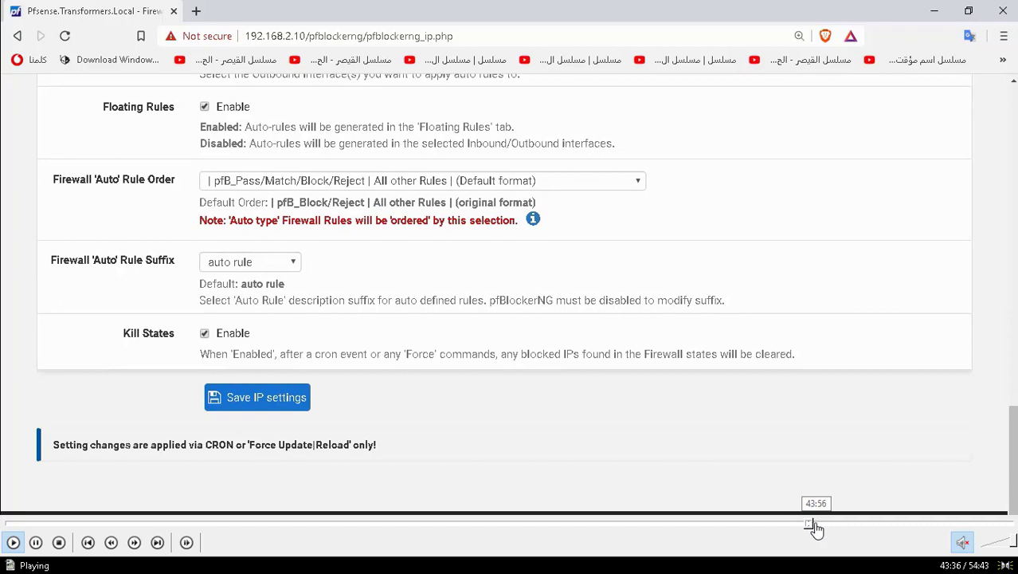
left_click(814, 528)
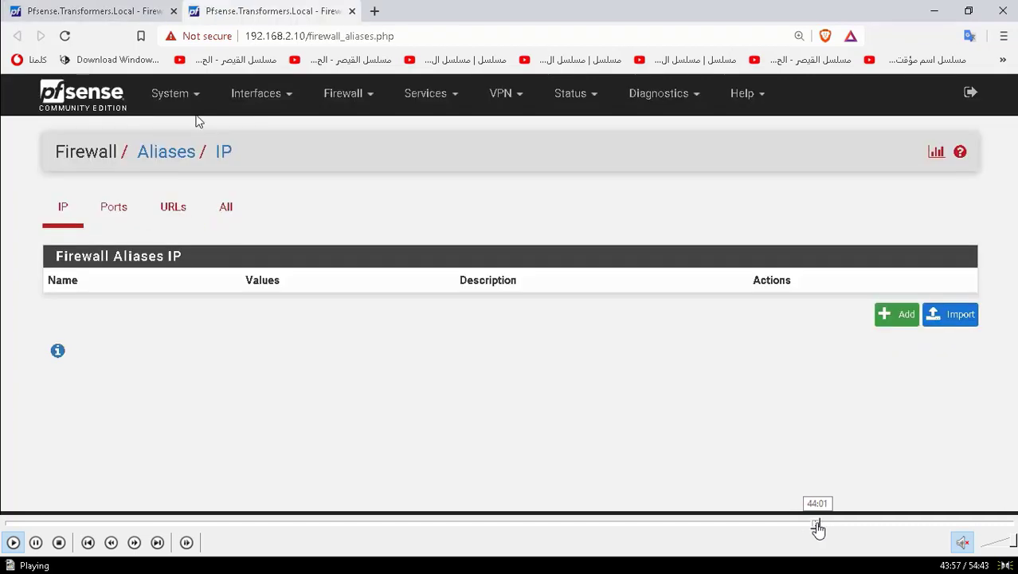
left_click(820, 527)
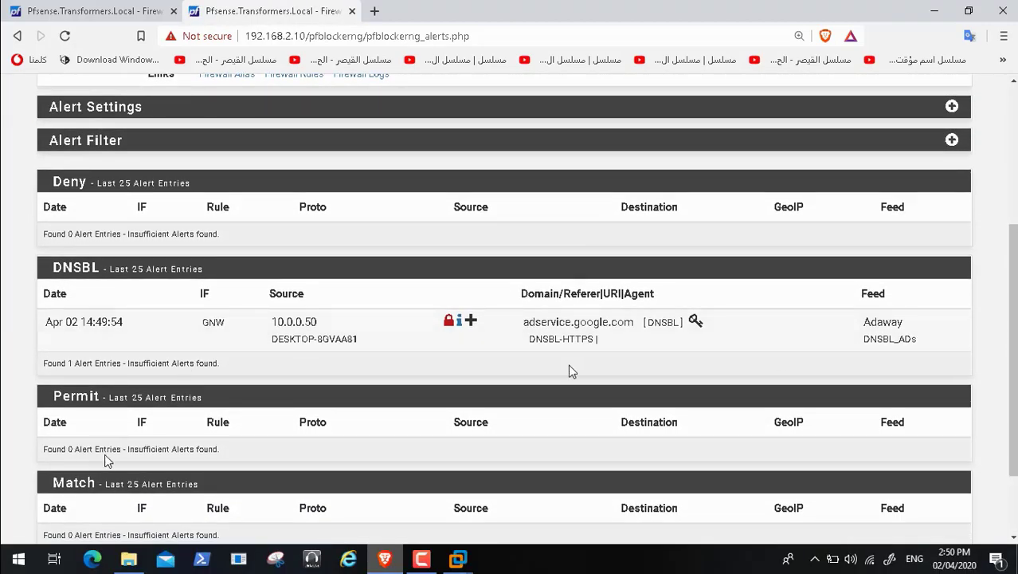
left_click(36, 542)
mouse_move(8, 541)
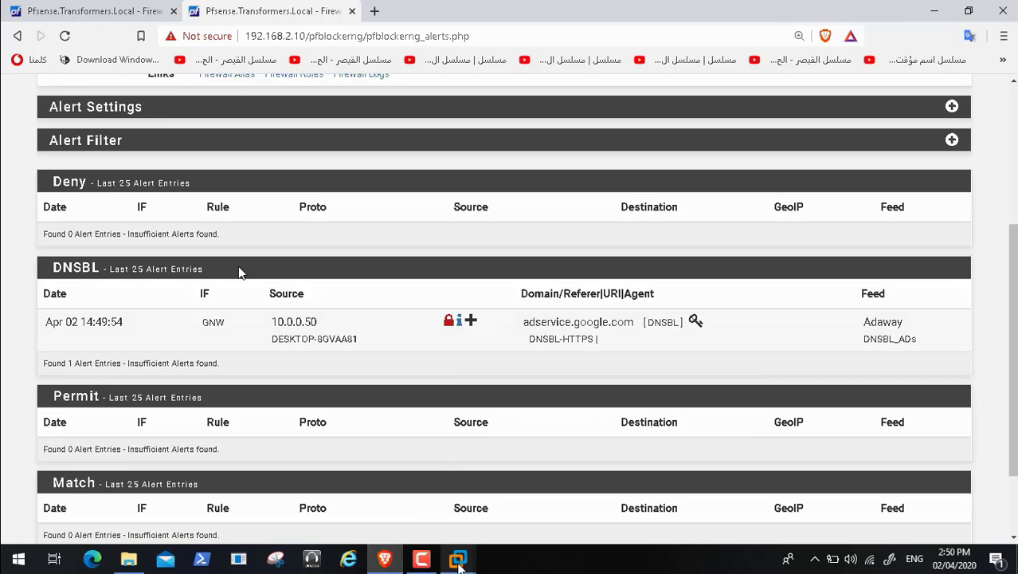
left_click(458, 558)
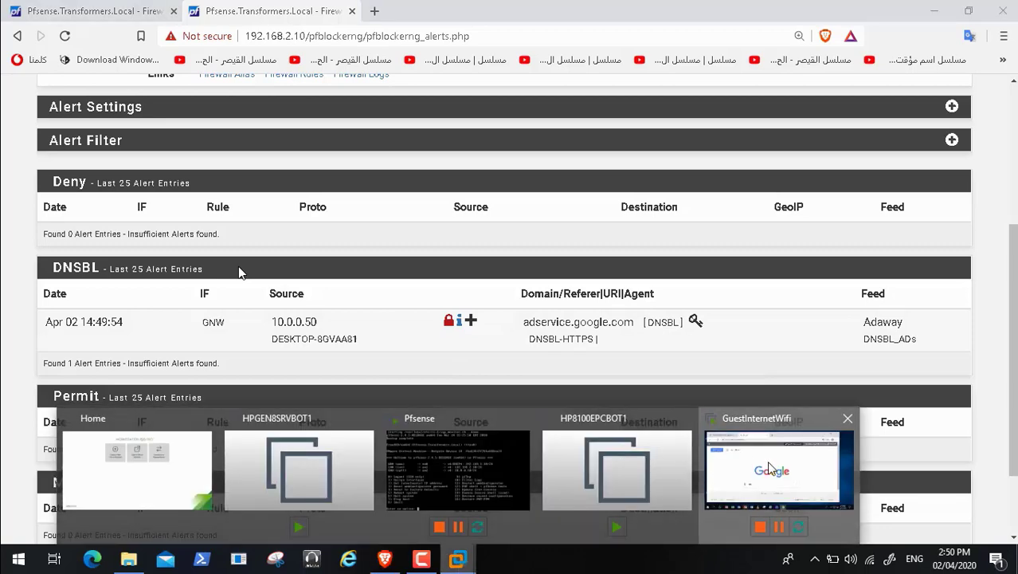
left_click(750, 462)
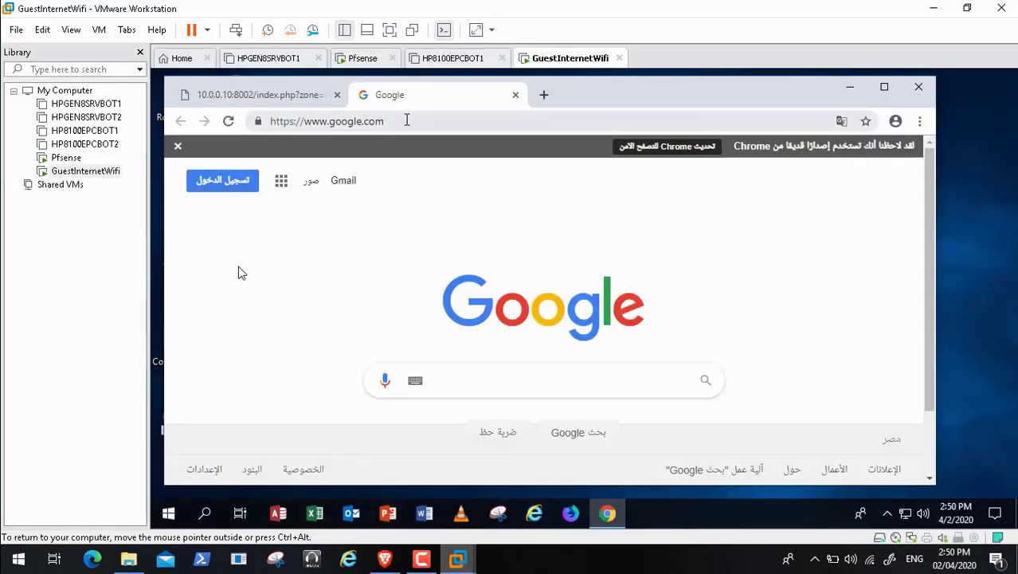
left_click(406, 120)
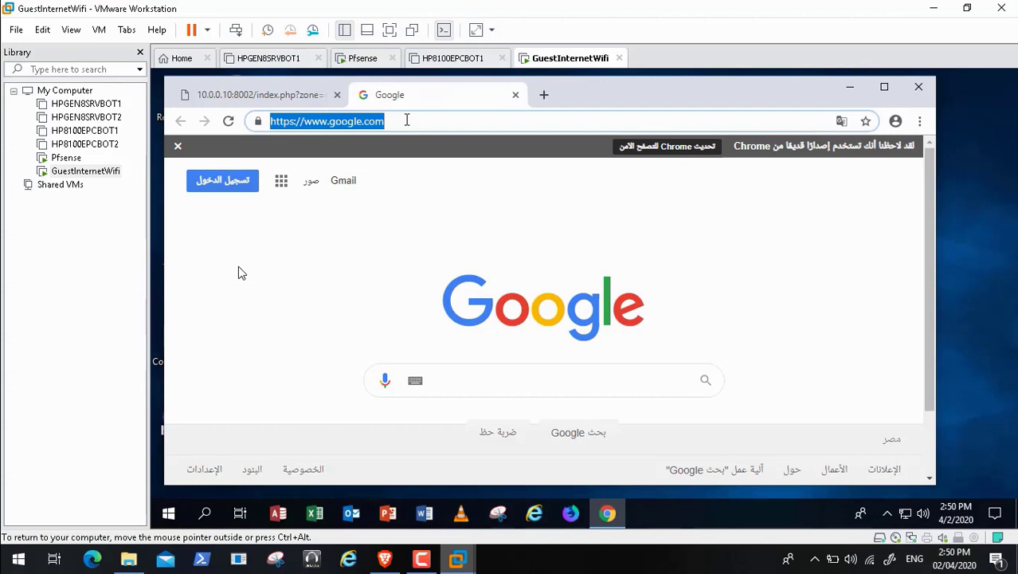
type("ww")
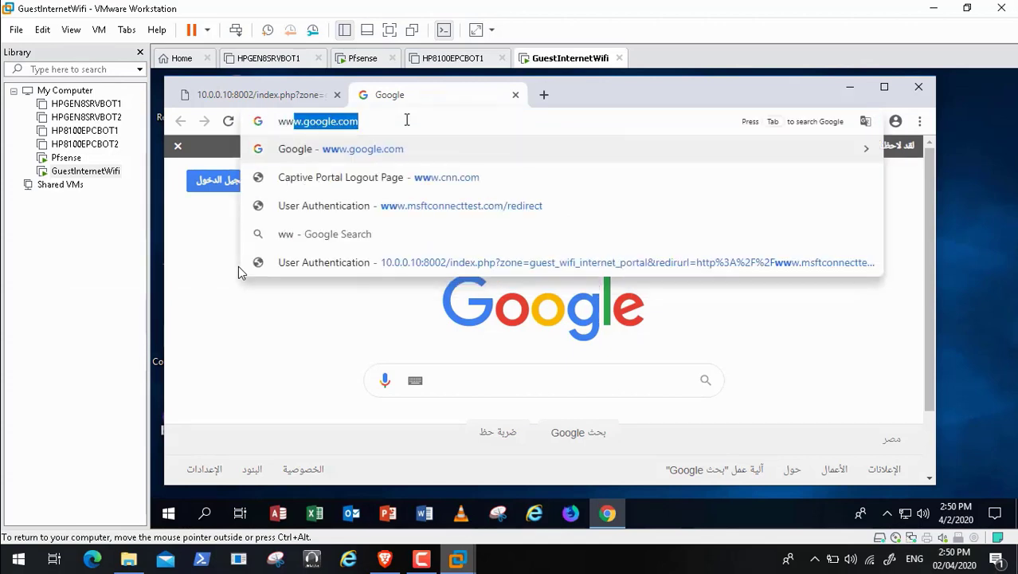
type("w.cnn")
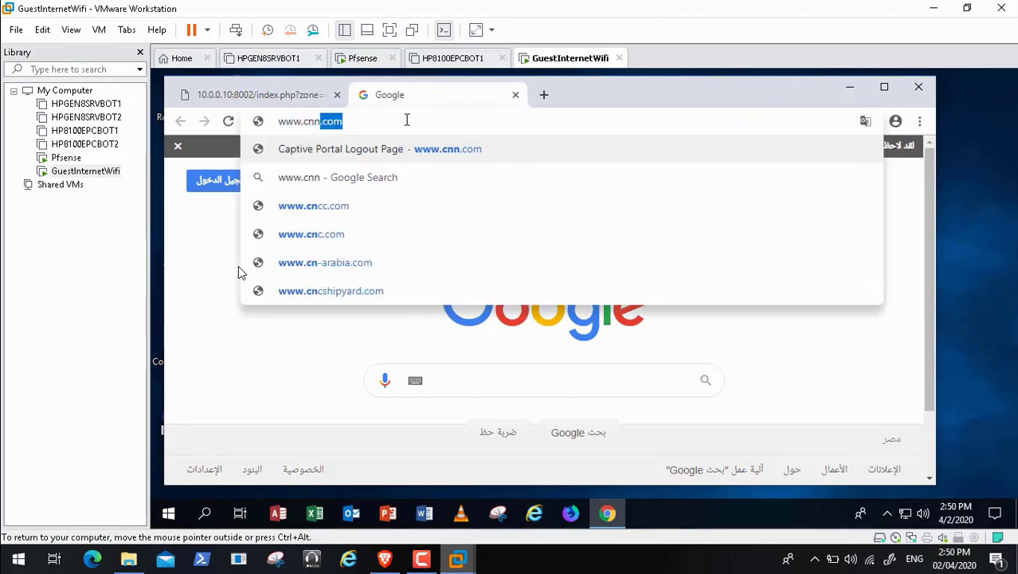
type(".com")
key("Return")
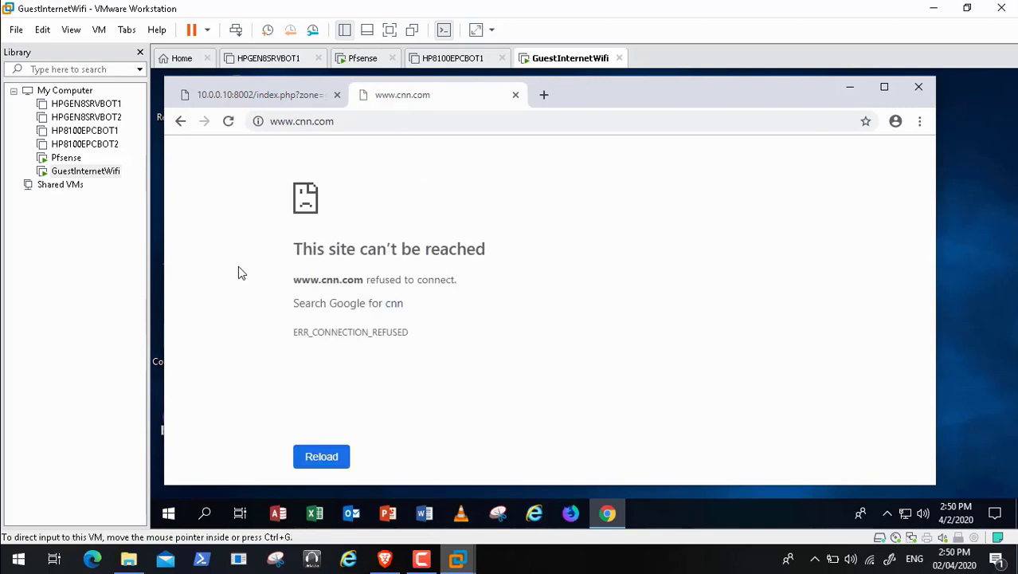
left_click(385, 560)
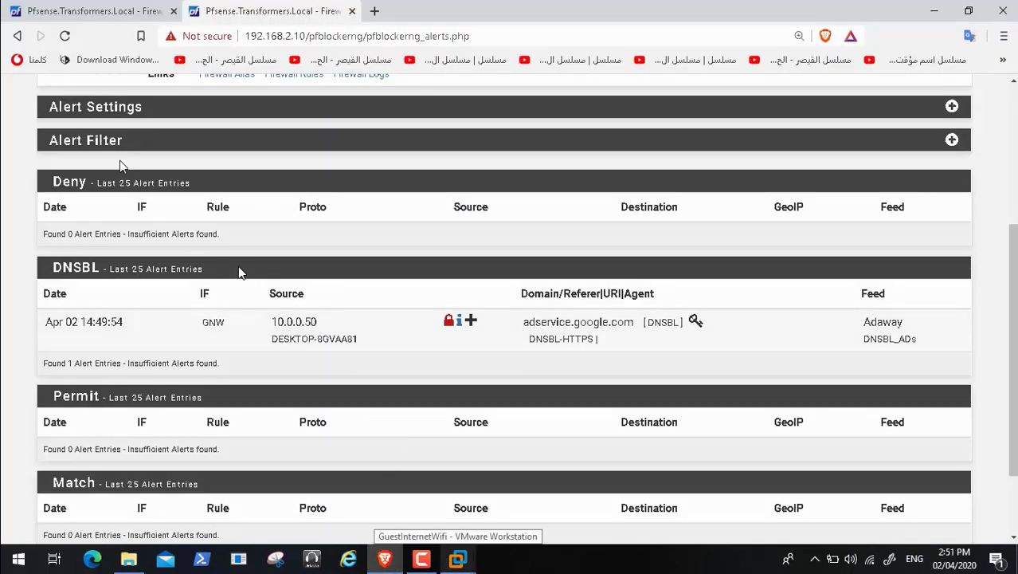
Step: Reload the alerts page, check the Pfsense VM console, then bring back the GuestInternetWifi VM
left_click(65, 36)
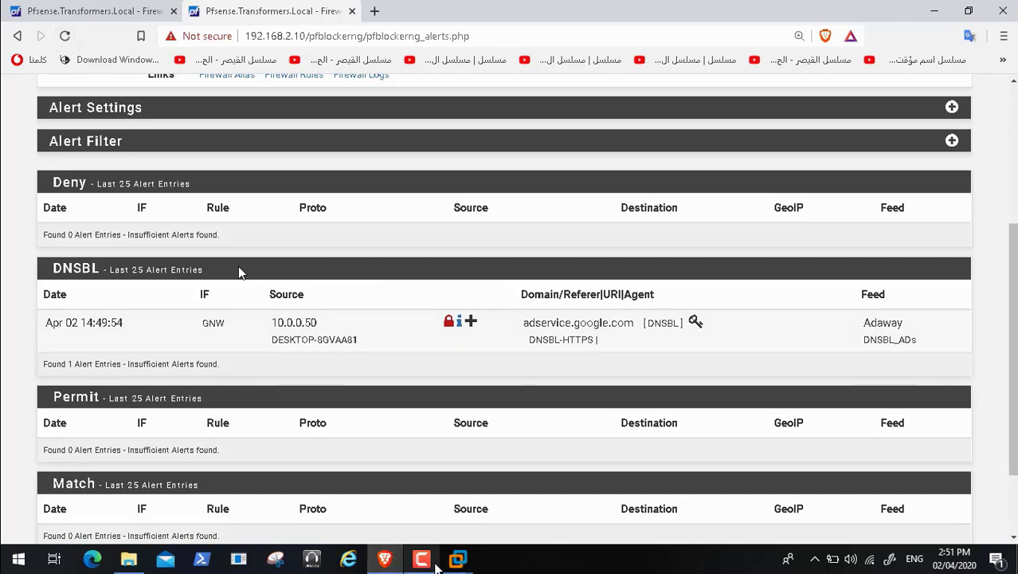
mouse_move(458, 558)
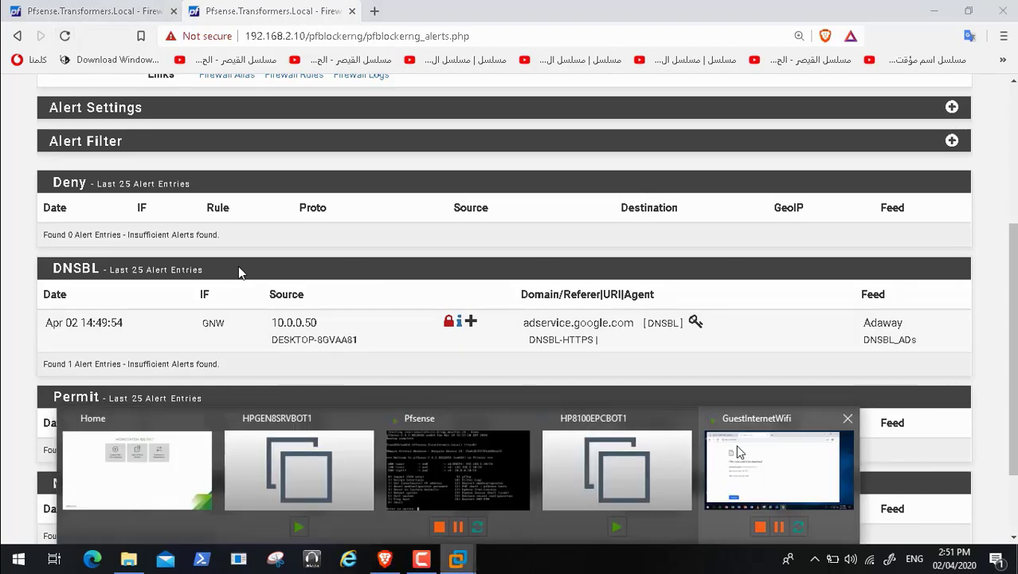
left_click(459, 466)
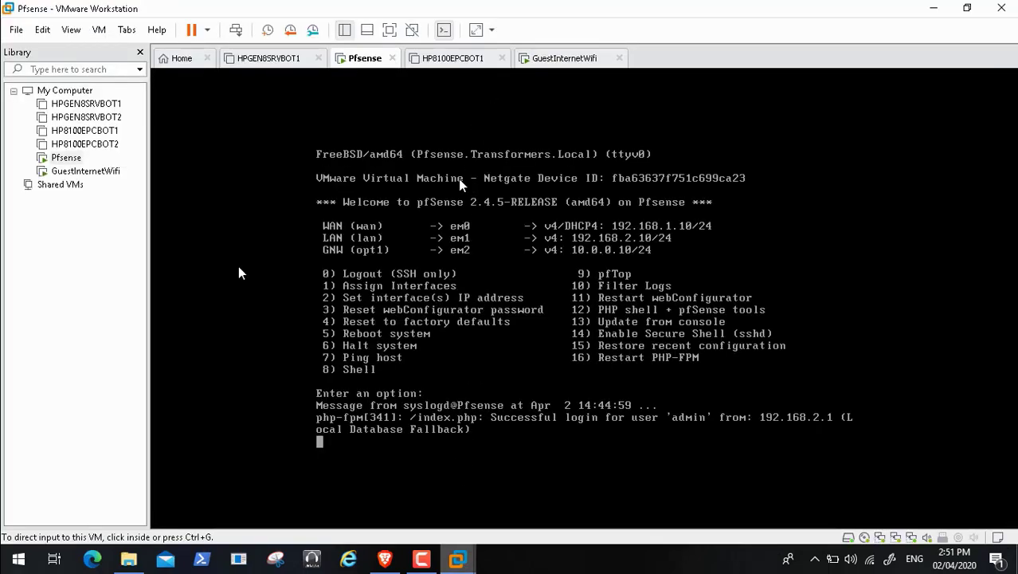
left_click(386, 560)
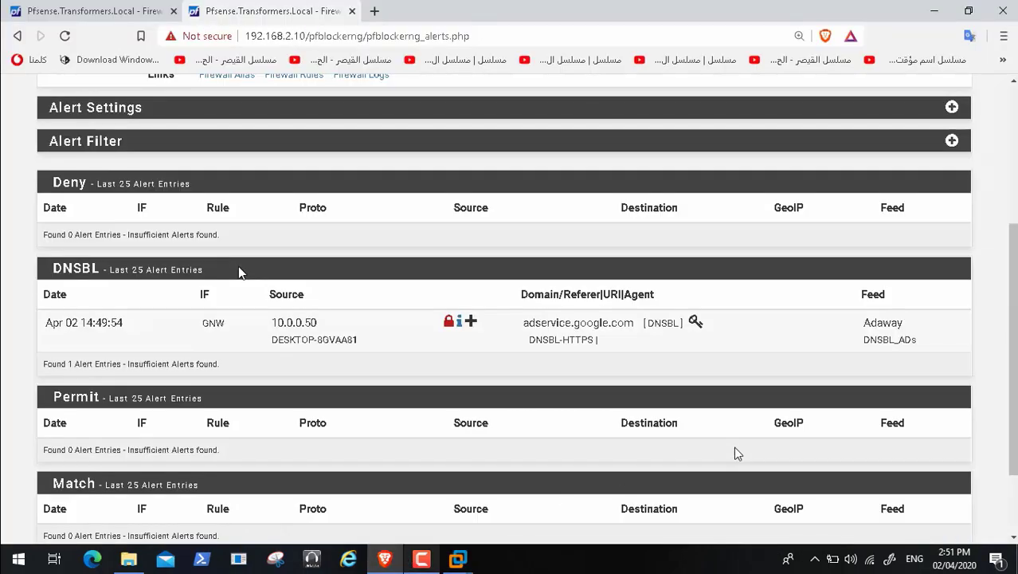
mouse_move(458, 559)
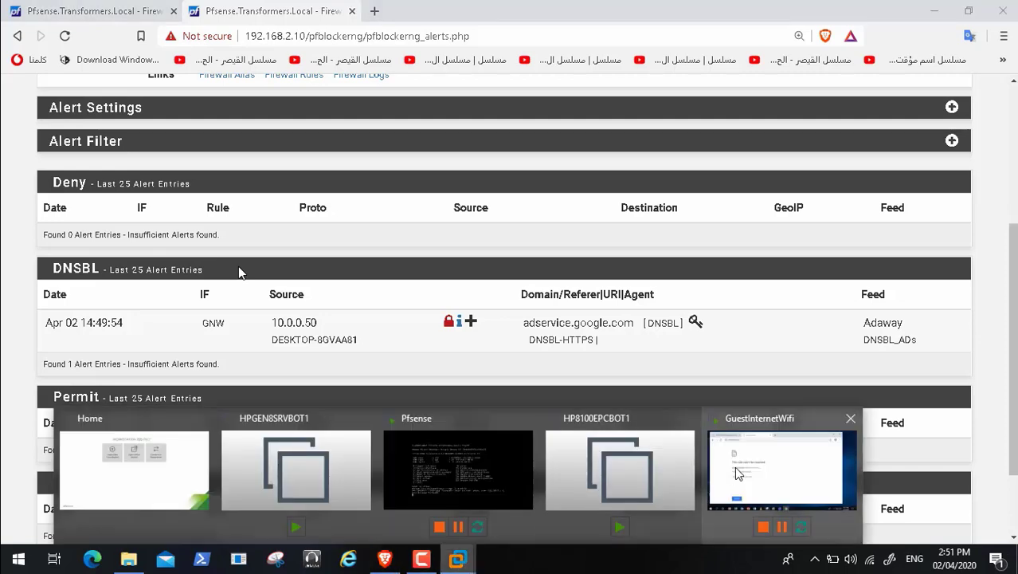
left_click(760, 472)
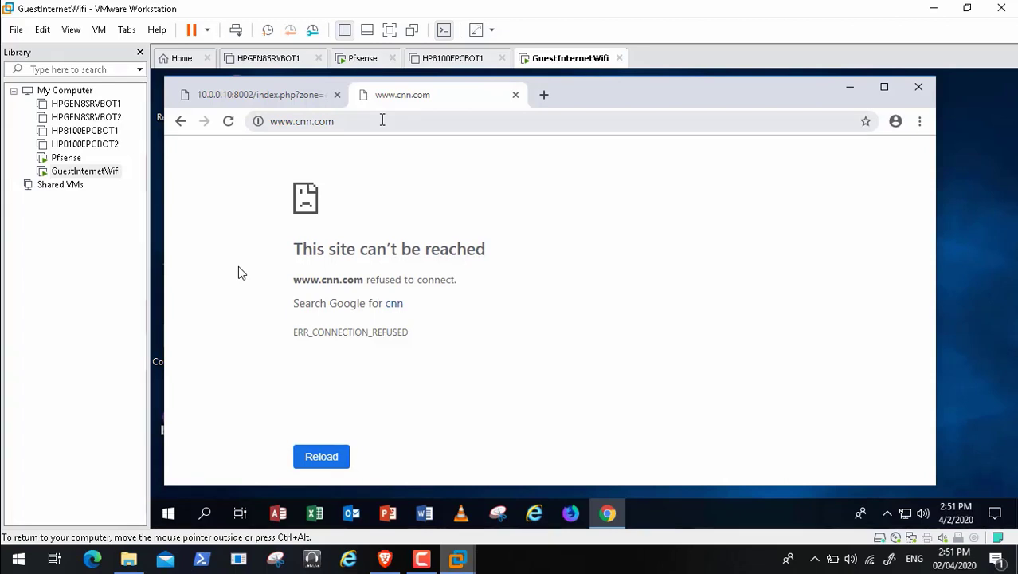
left_click(381, 120)
key("Return")
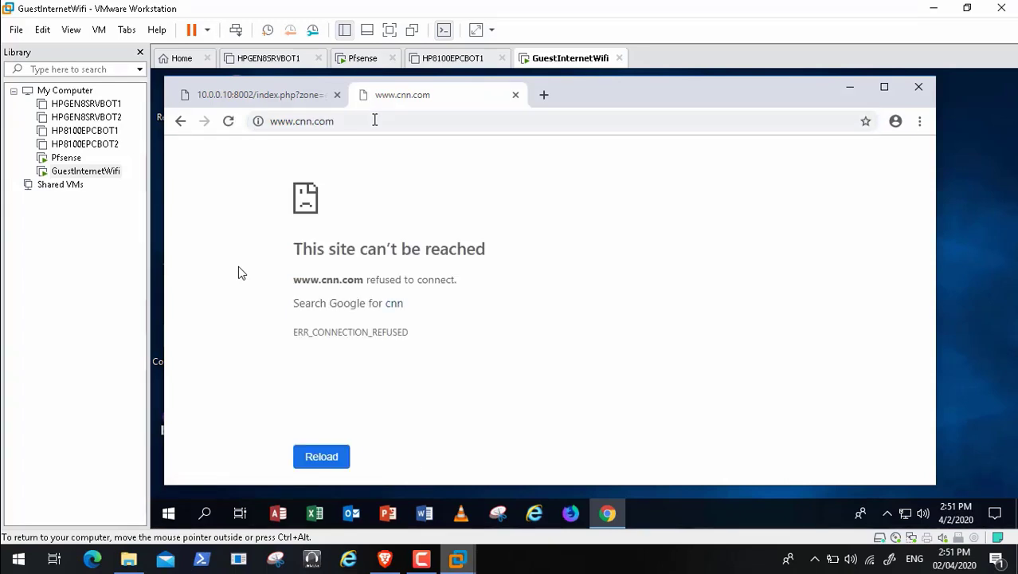
left_click(374, 119)
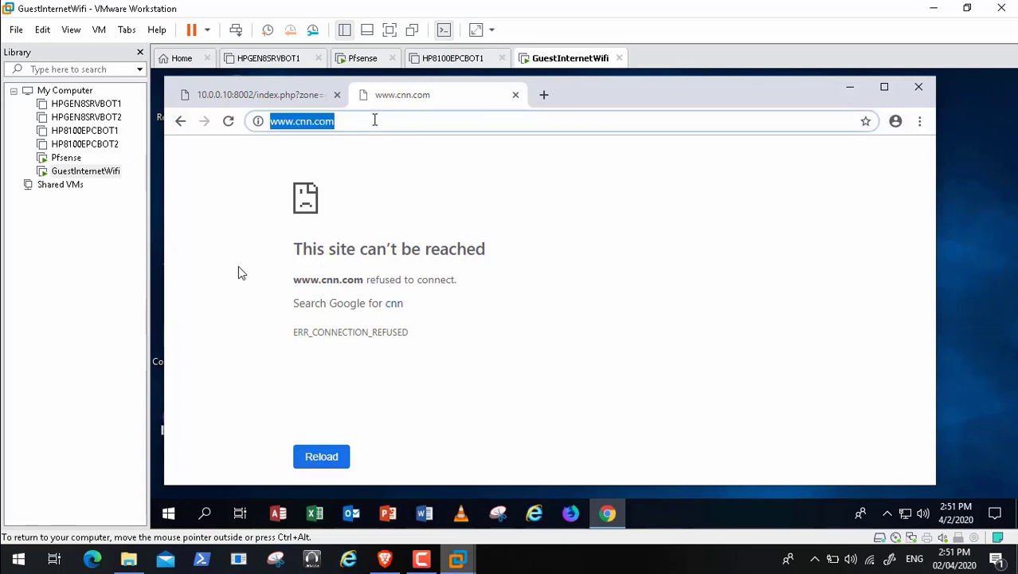
key("BackSpace")
type("ww")
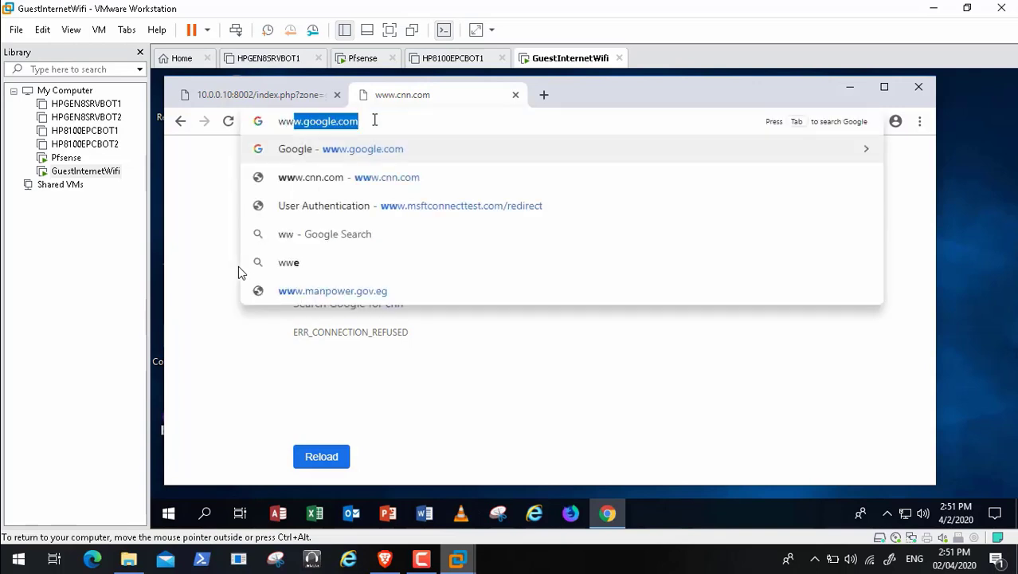
key("Return")
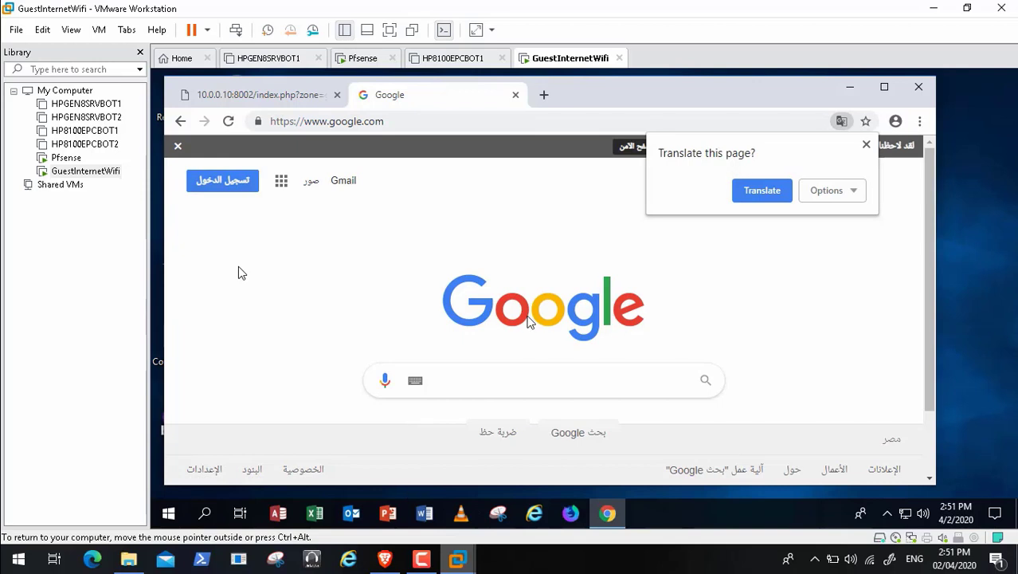
Step: Search Google for cnn, open CNN International, and bring the pfSense alerts page forward
left_click(481, 381)
type("cnn")
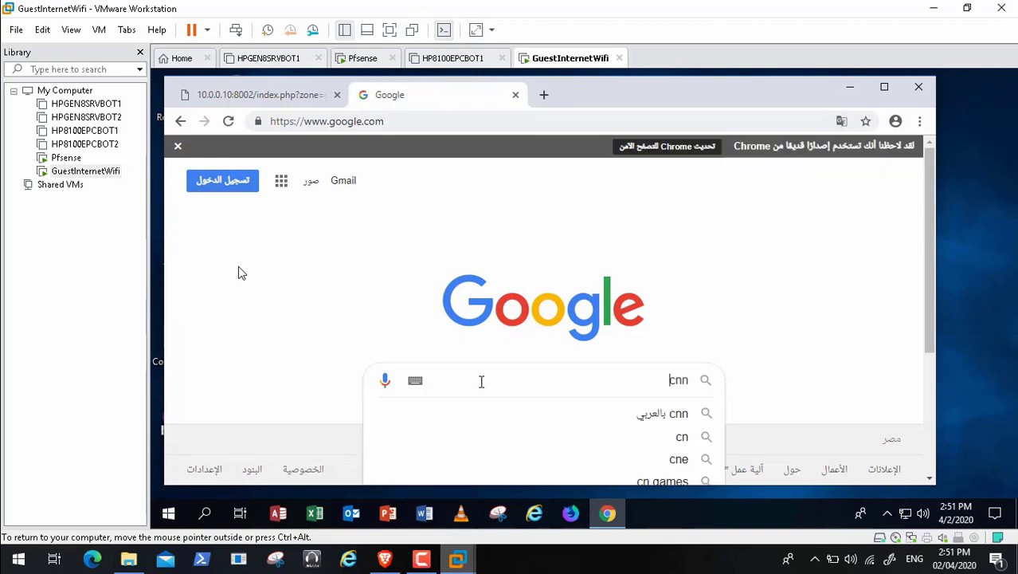
key("Return")
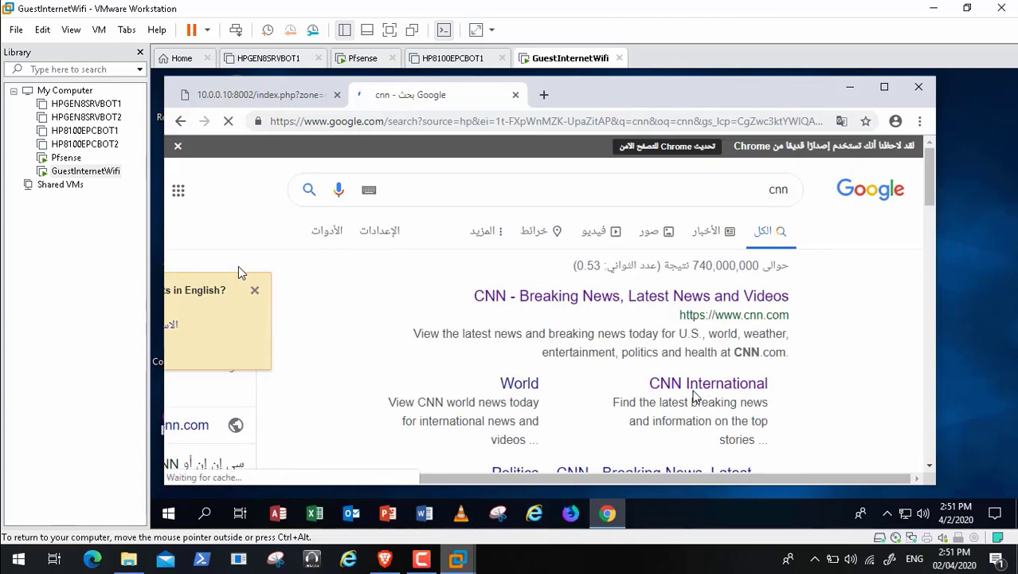
left_click(696, 387)
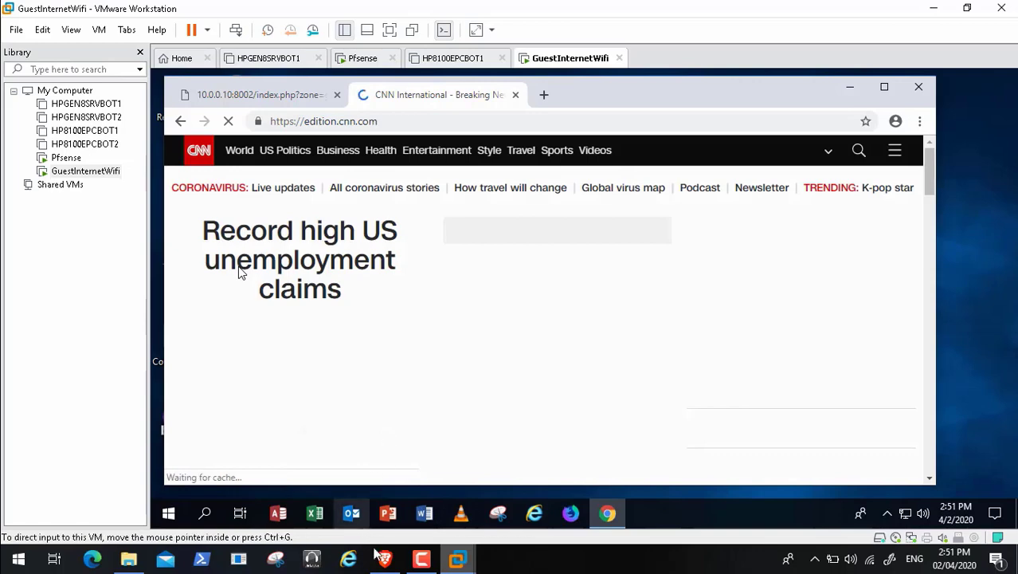
left_click(385, 560)
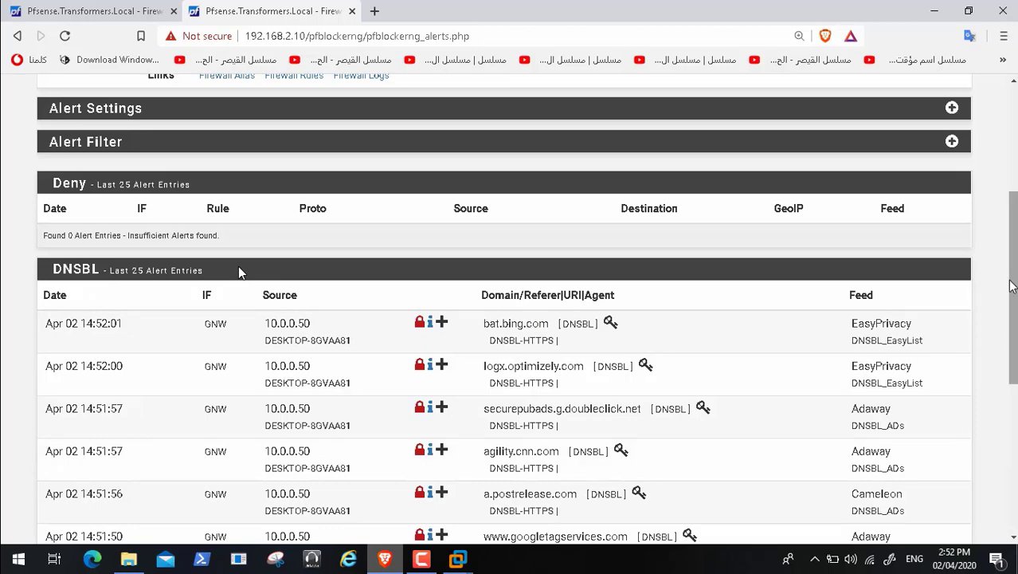
Step: Scroll through the DNSBL alerts, then go to DNSBL > DNSBL Category settings
scroll(1008, 328, "down", 3)
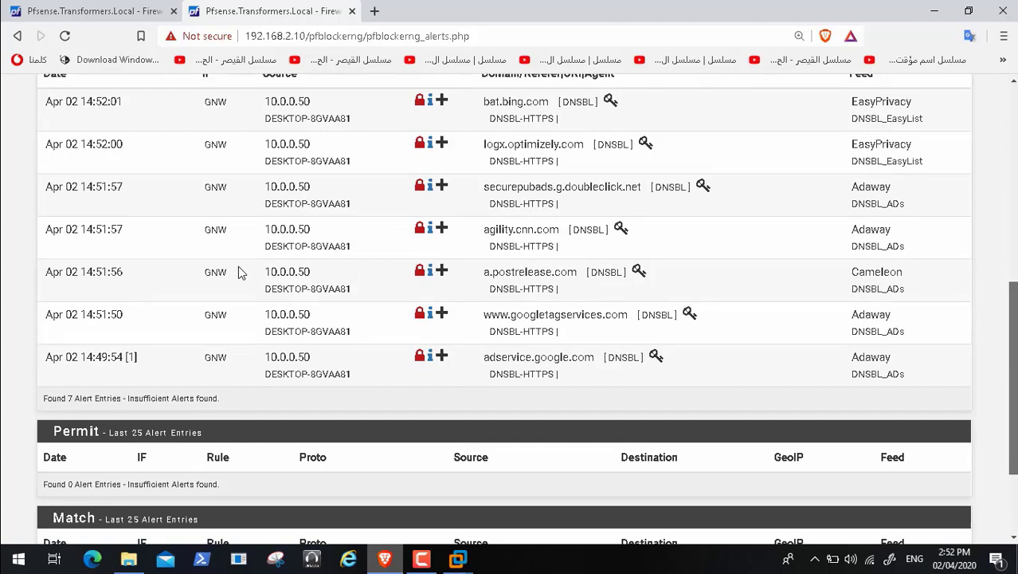
left_click_drag(1013, 382, 1013, 378)
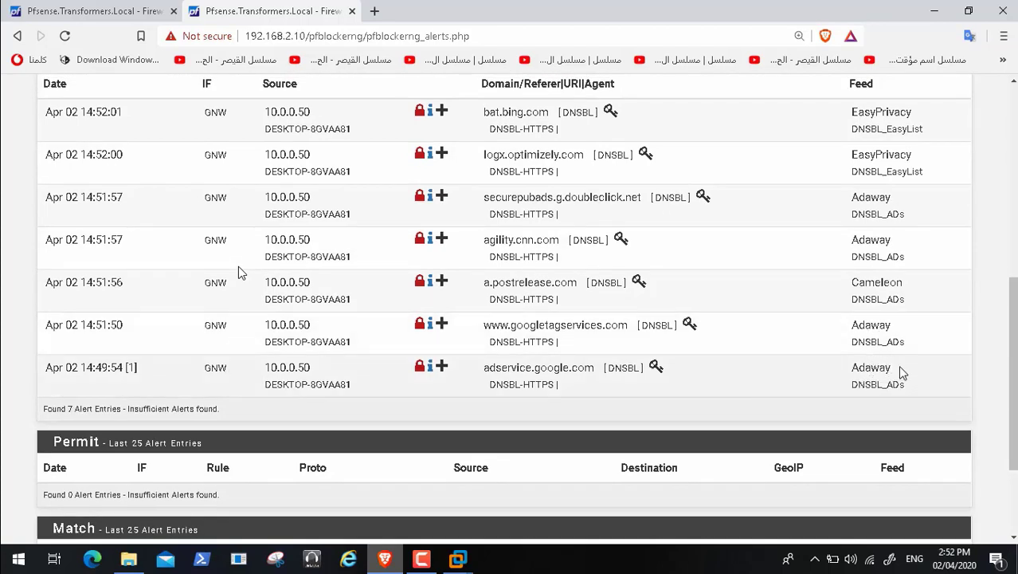
left_click_drag(1008, 379, 1006, 172)
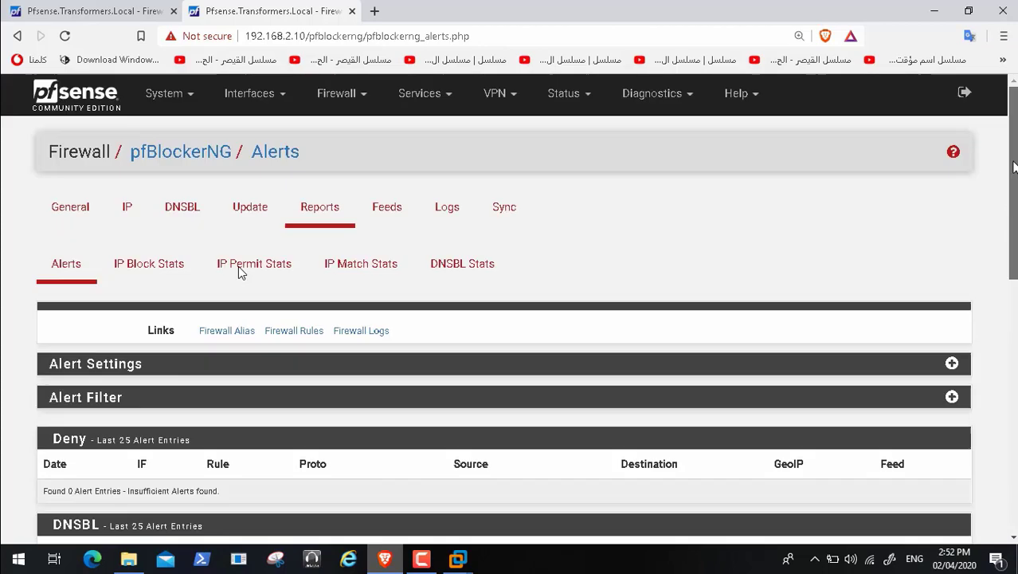
left_click(186, 223)
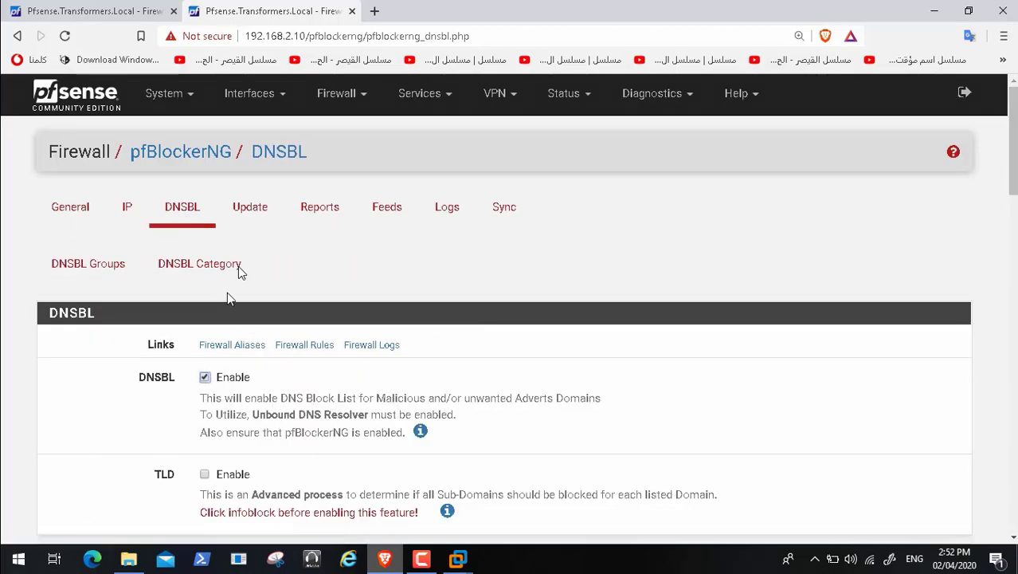
left_click(216, 276)
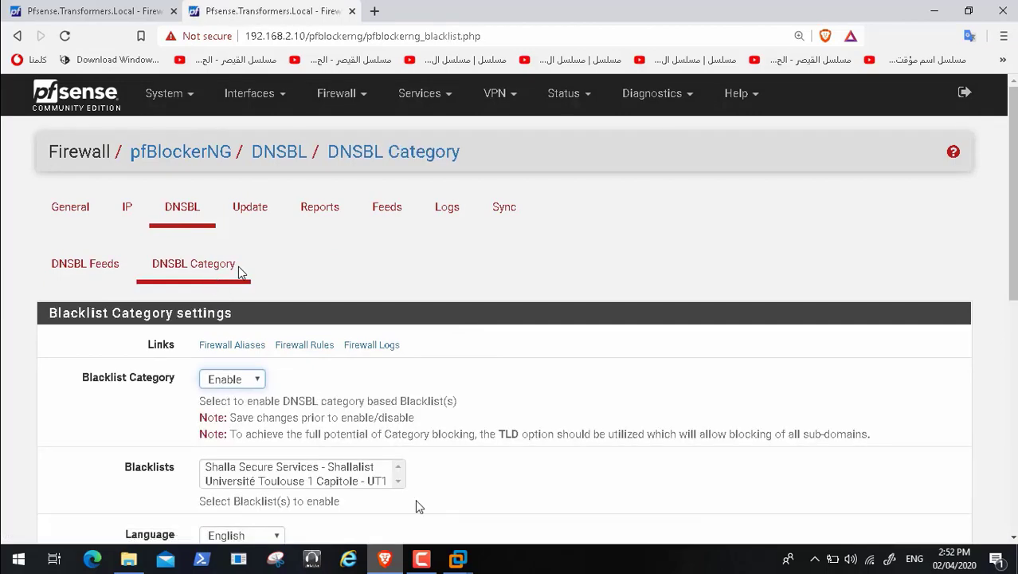
Step: Expand the Shallalist blacklist and enable its Proxy and Warez categories
scroll(239, 268, "down", 3)
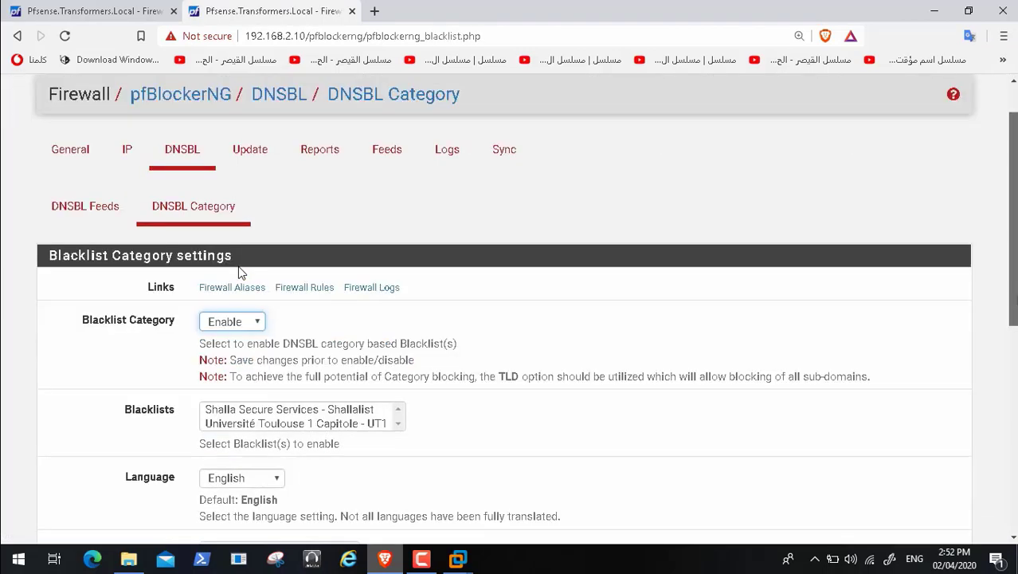
scroll(239, 270, "down", 3)
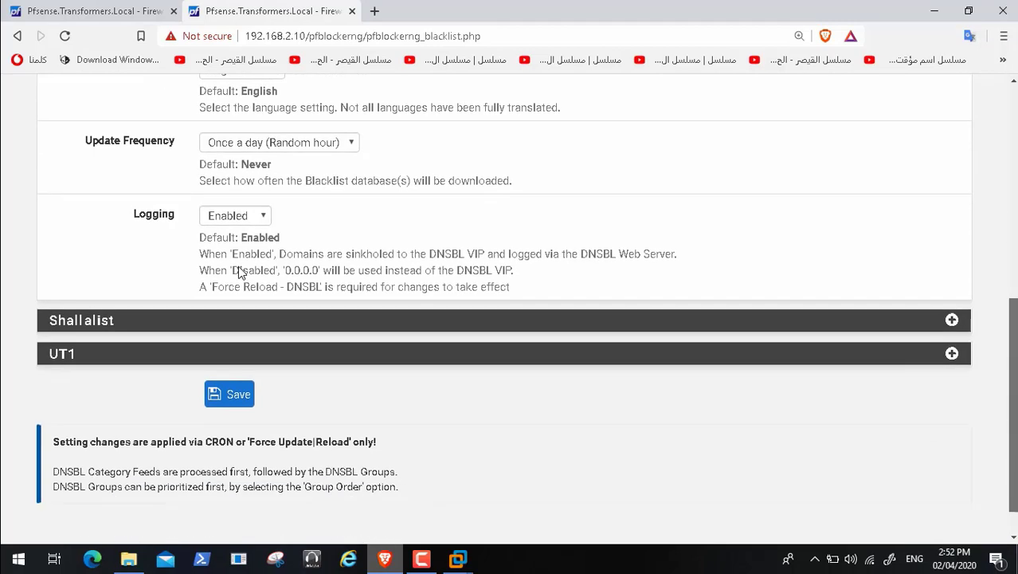
scroll(239, 270, "up", 1)
left_click(951, 361)
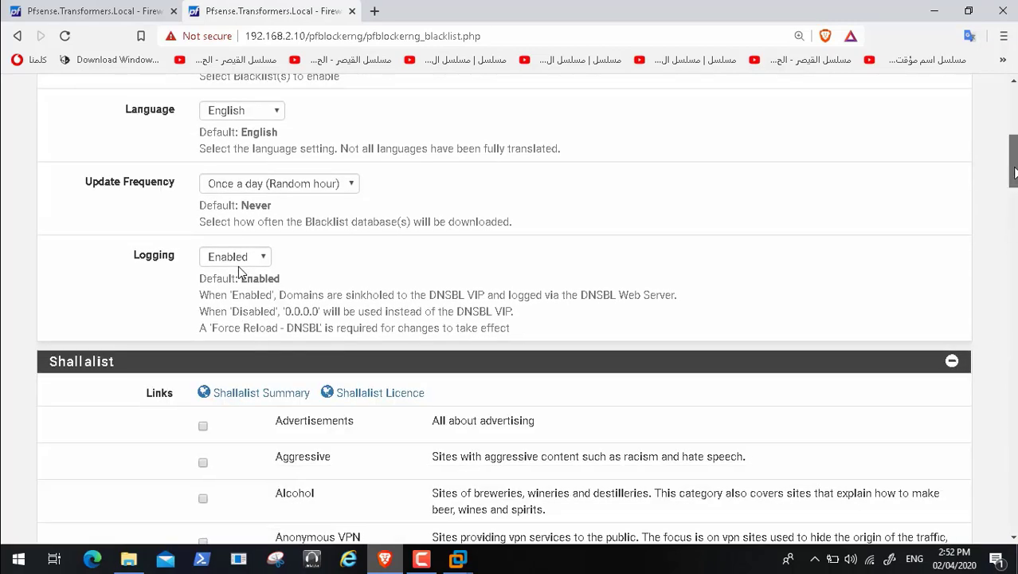
scroll(239, 272, "down", 5)
scroll(238, 274, "down", 8)
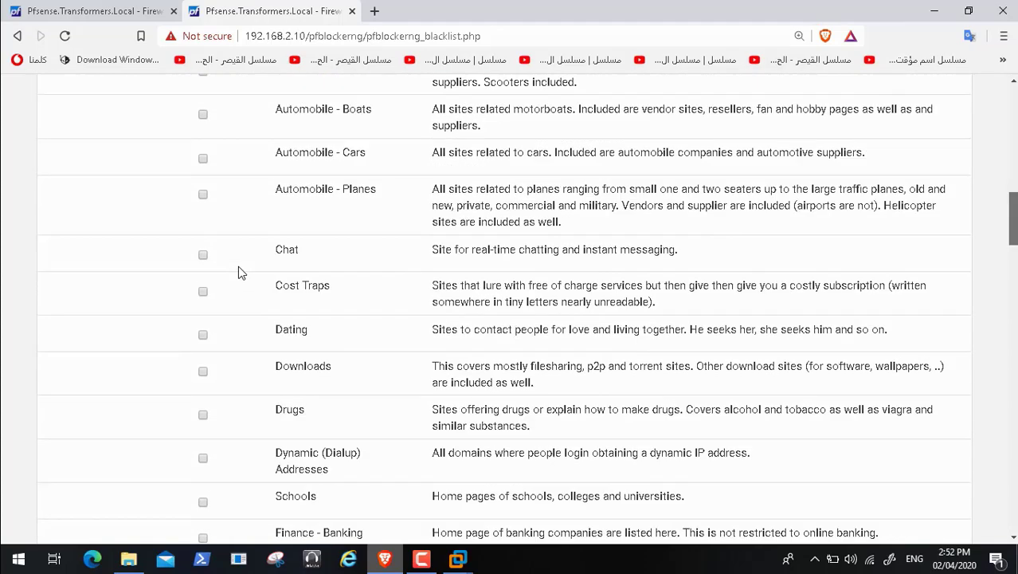
scroll(238, 273, "down", 7)
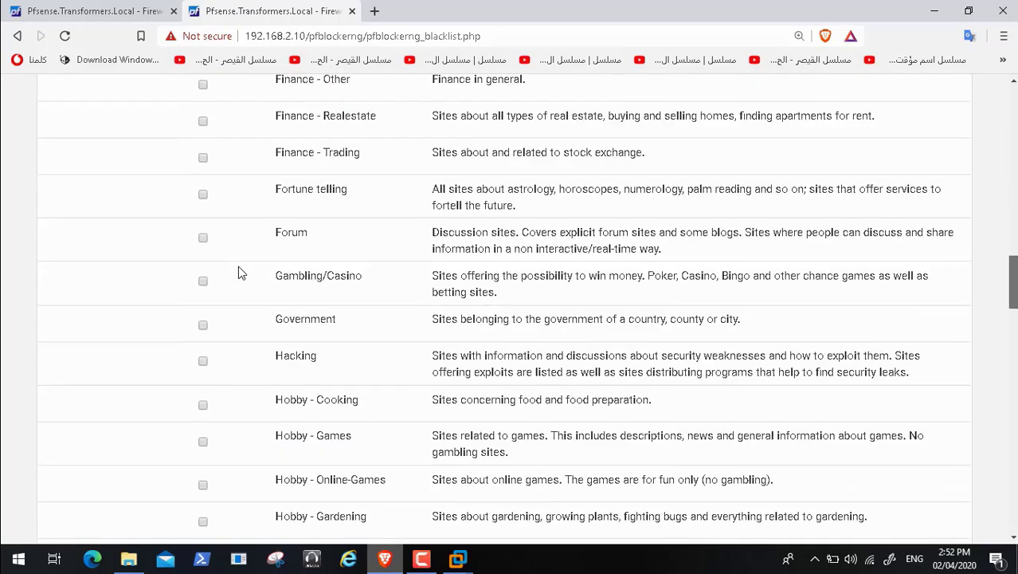
scroll(238, 274, "down", 6)
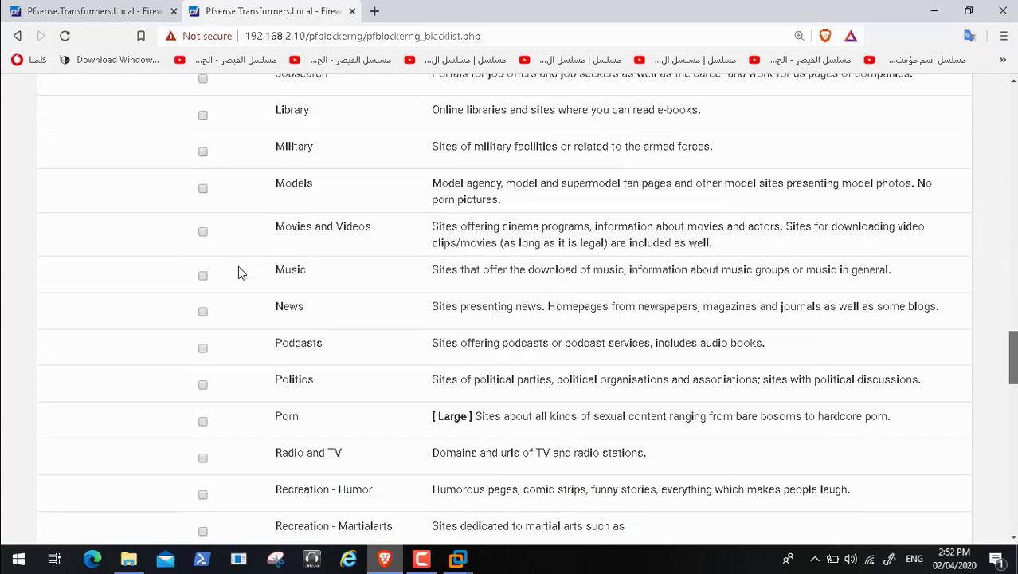
scroll(239, 273, "down", 2)
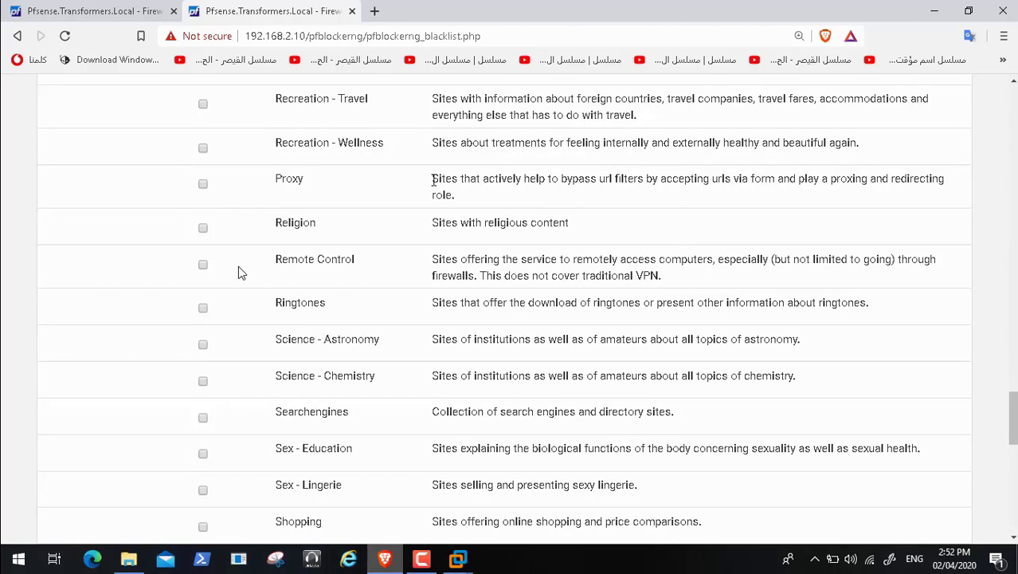
left_click(202, 183)
left_click_drag(1015, 406, 1015, 466)
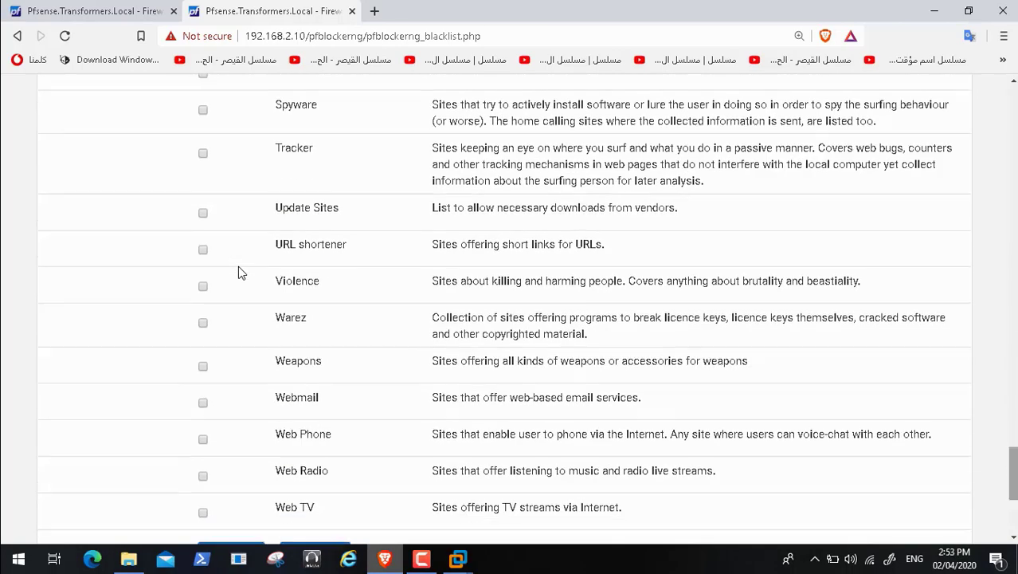
left_click(203, 324)
Step: Enable the Shallalist News category and save the DNSBL Category settings
left_click_drag(1008, 454, 1015, 479)
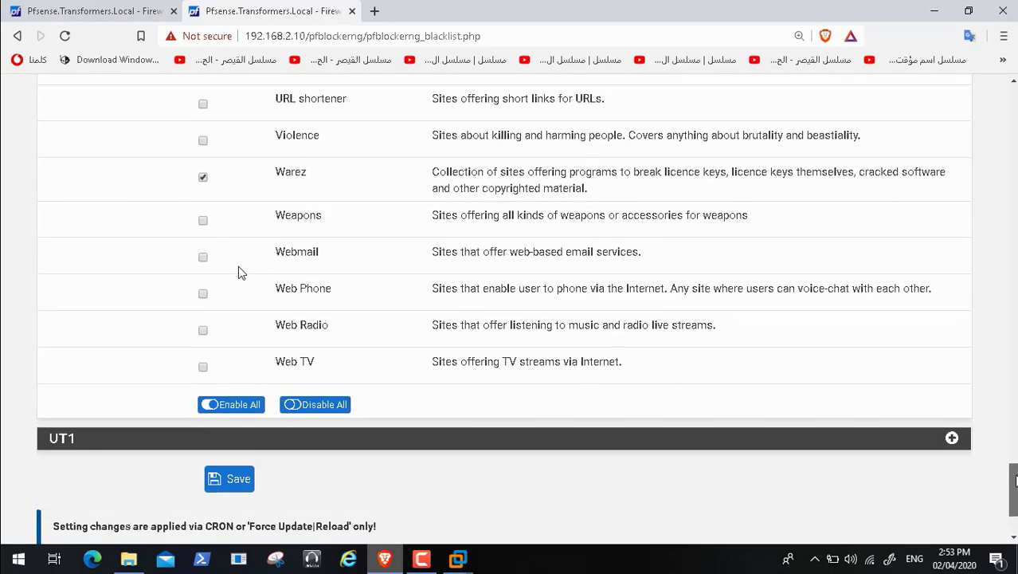
scroll(241, 273, "up", 20)
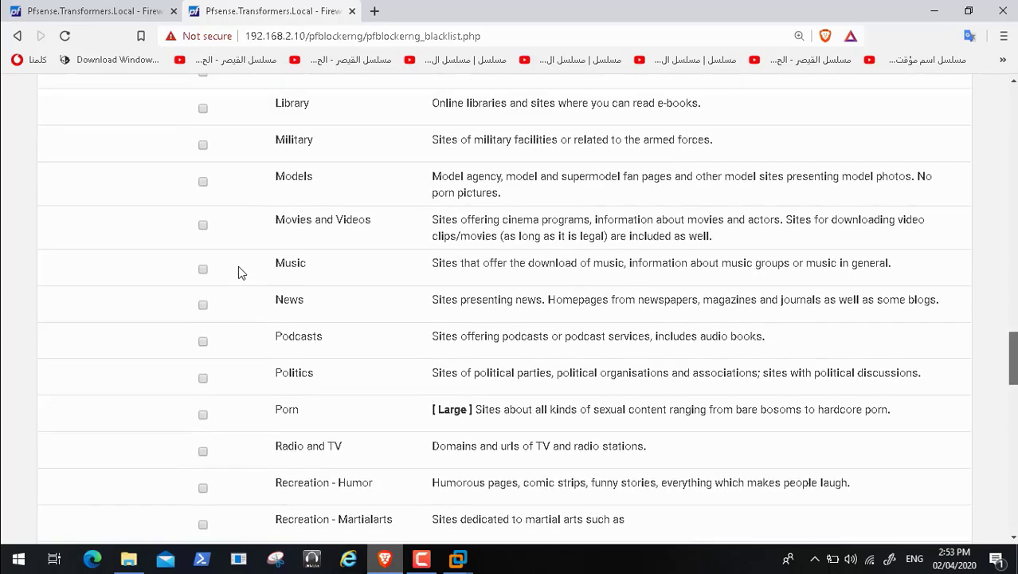
scroll(241, 273, "up", 3)
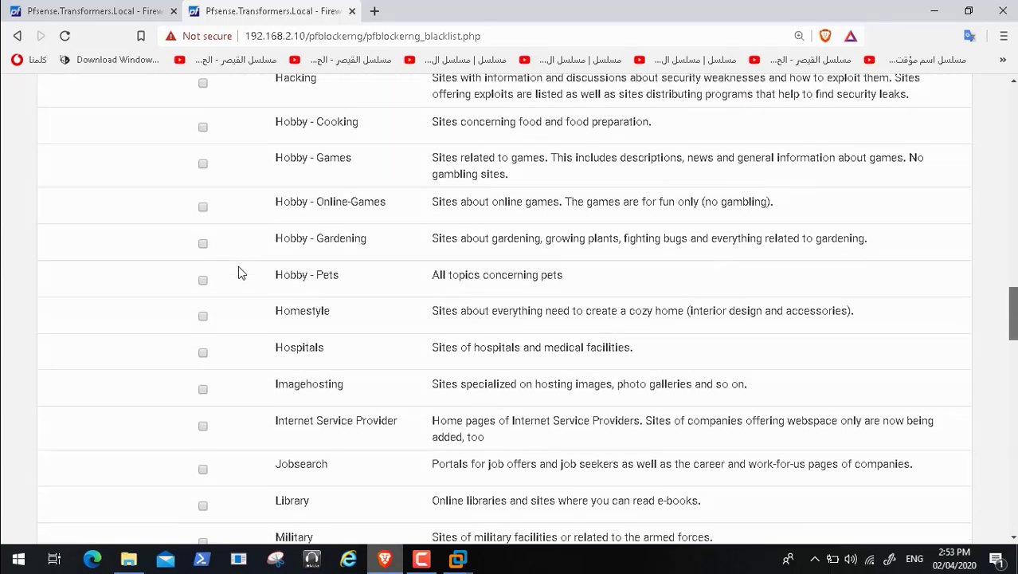
scroll(242, 274, "up", 10)
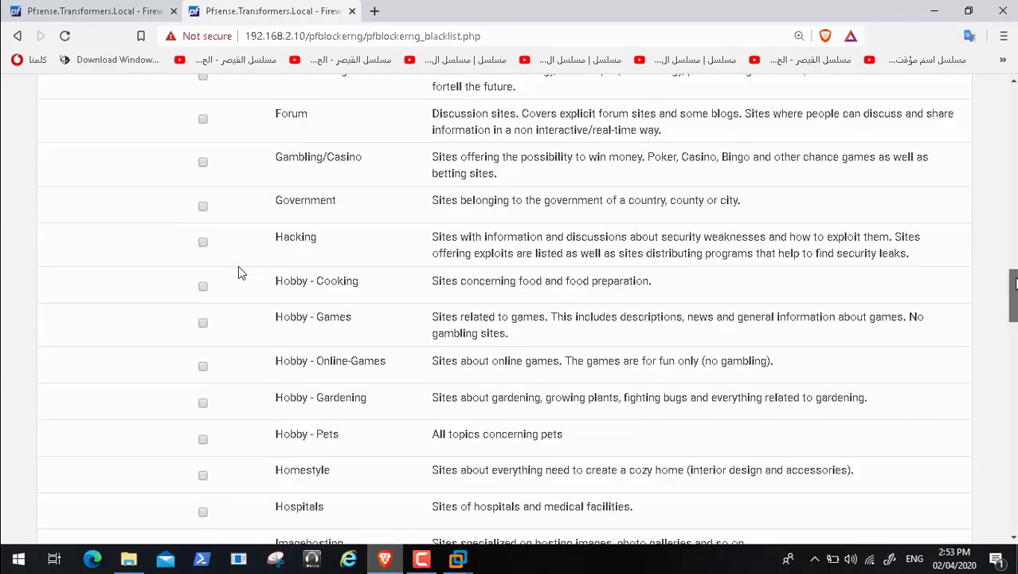
scroll(241, 273, "up", 10)
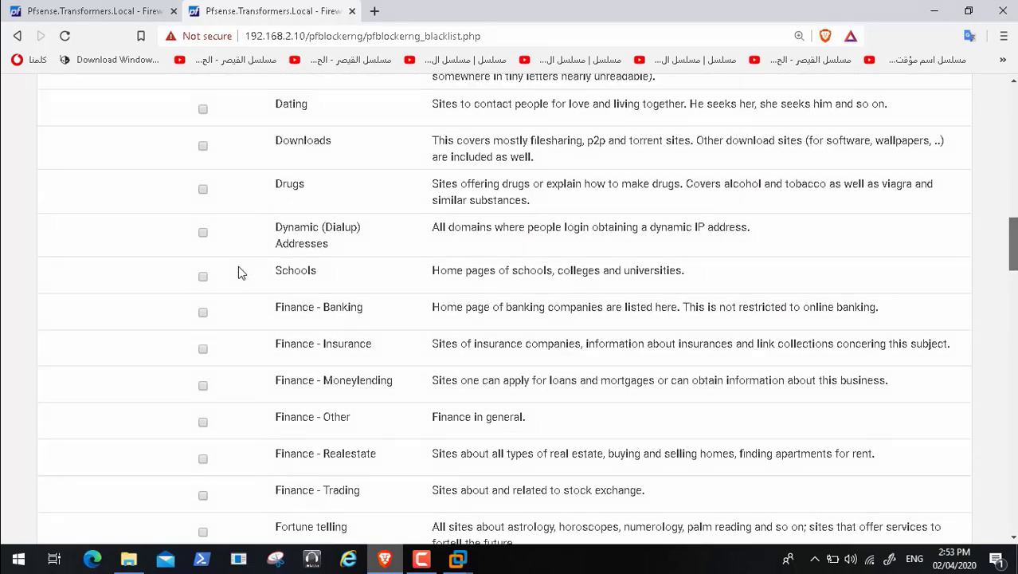
scroll(241, 274, "up", 3)
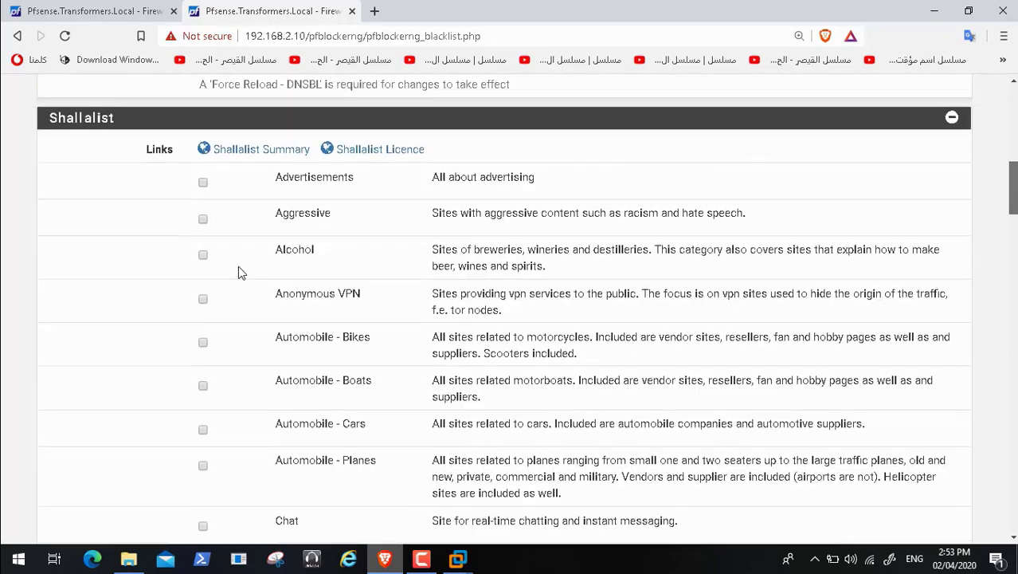
scroll(241, 273, "down", 5)
scroll(241, 274, "down", 10)
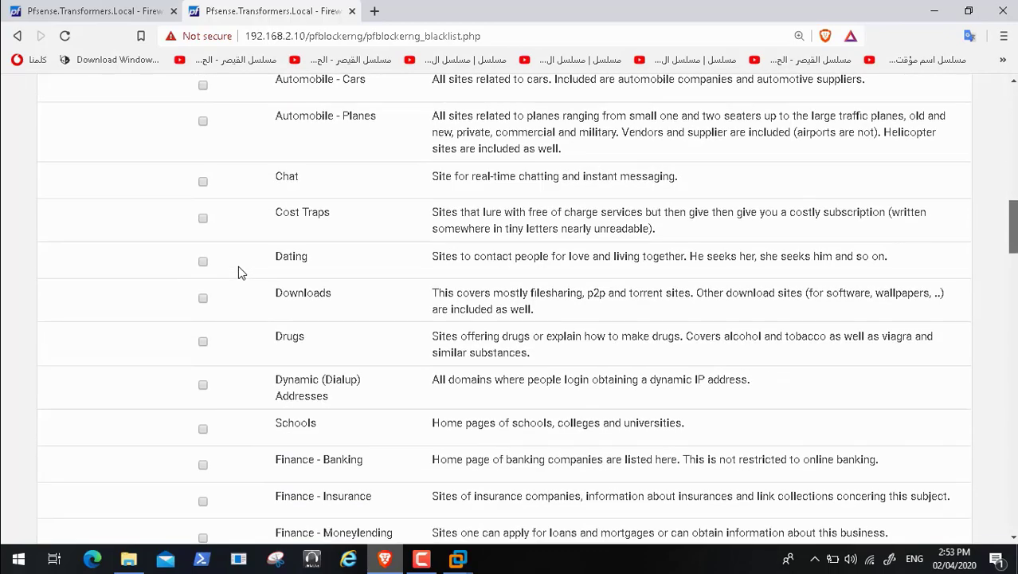
scroll(241, 274, "down", 10)
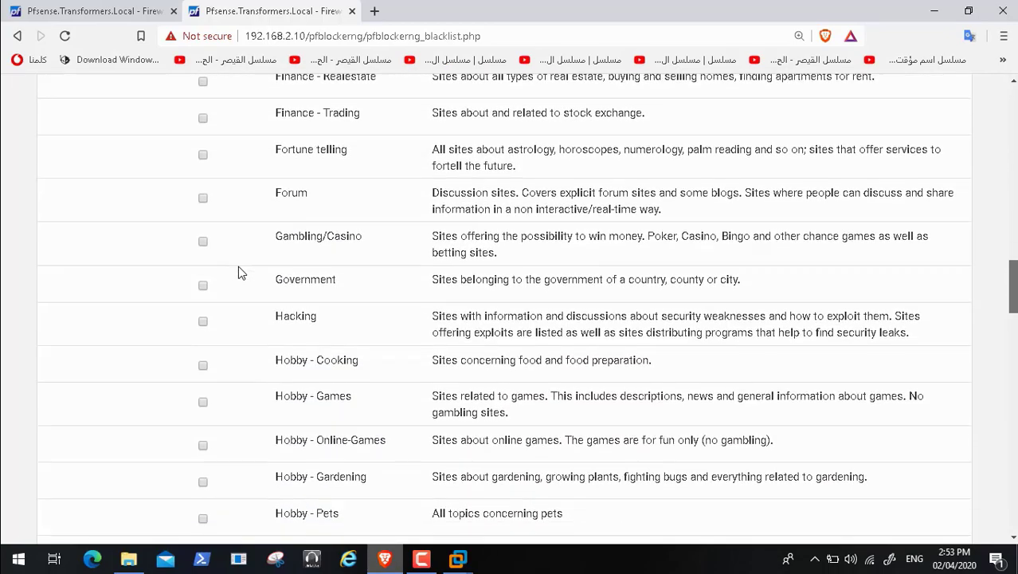
scroll(241, 274, "down", 2)
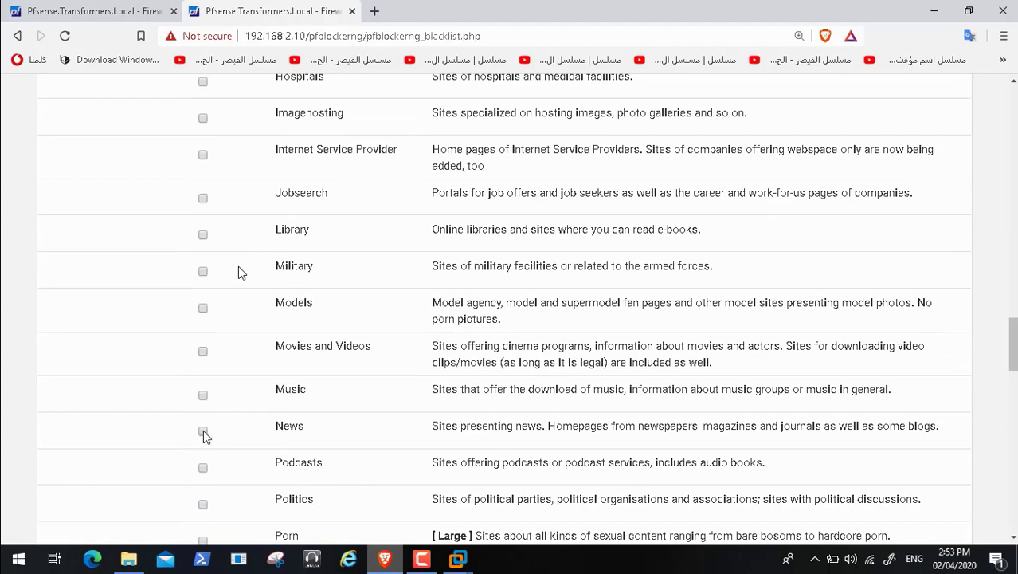
left_click(203, 430)
scroll(239, 273, "down", 20)
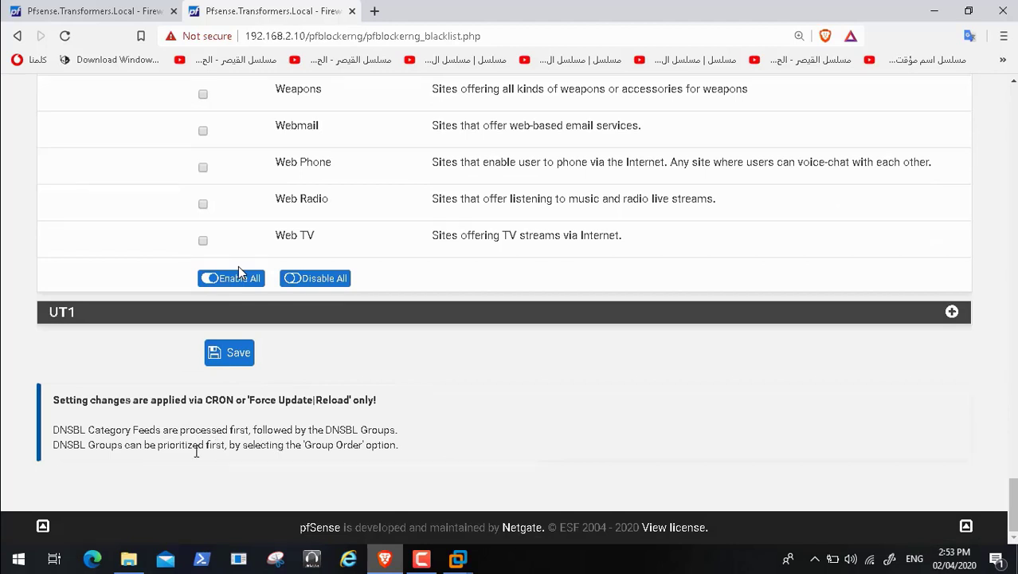
left_click(231, 362)
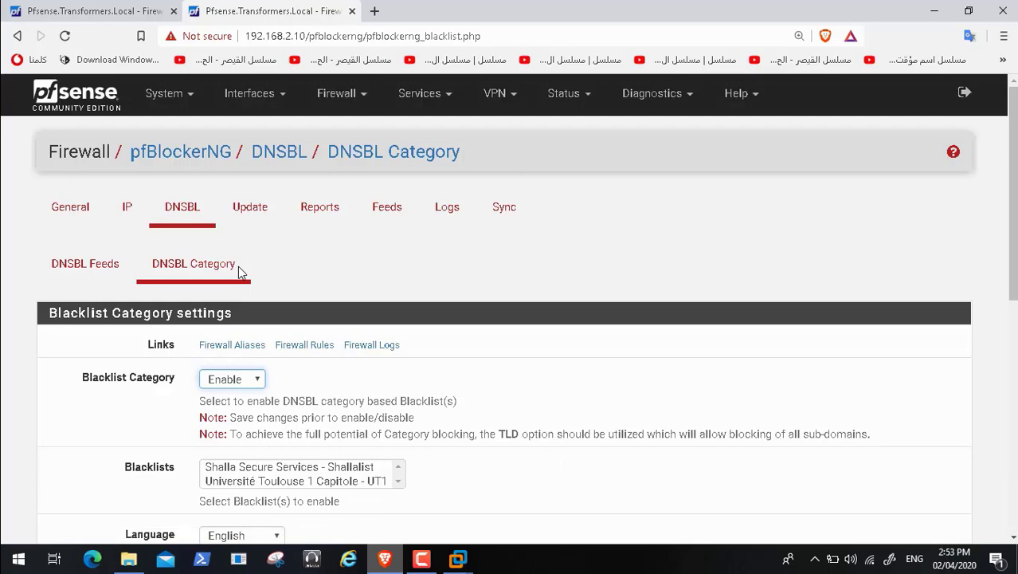
Step: Open Chrome Settings in the GuestInternetWifi VM and expand the Advanced section
left_click(458, 560)
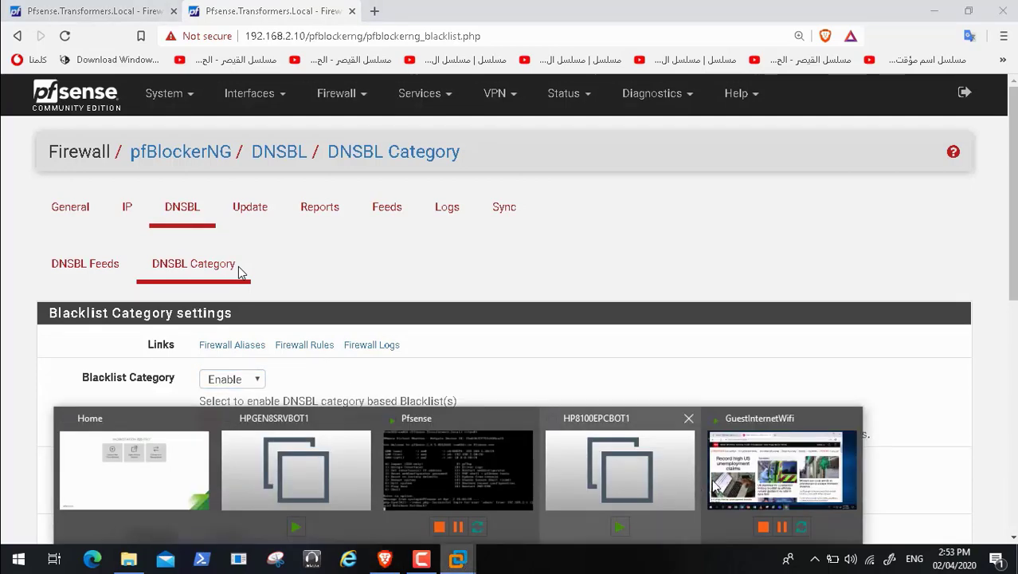
left_click(784, 469)
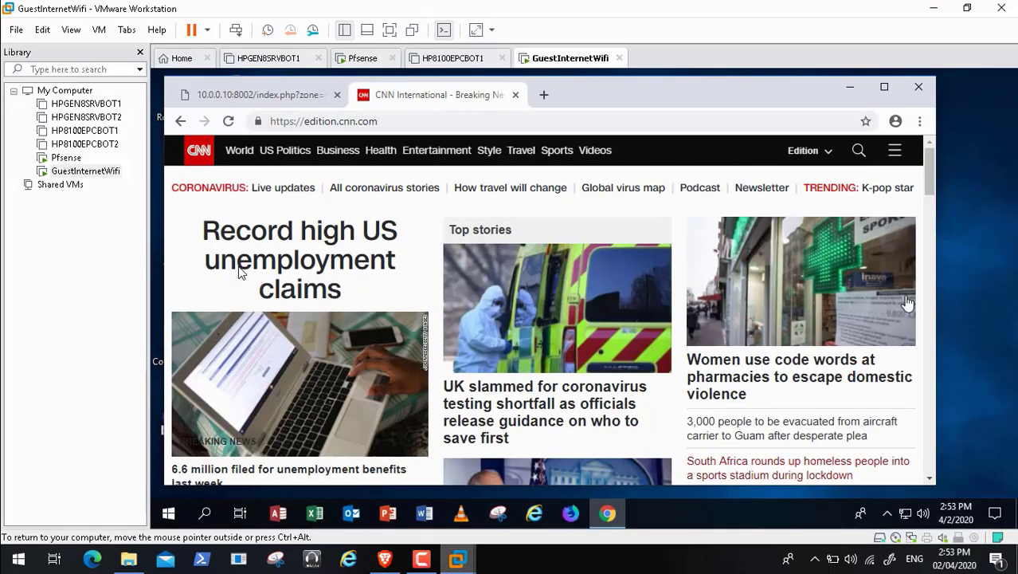
left_click(920, 121)
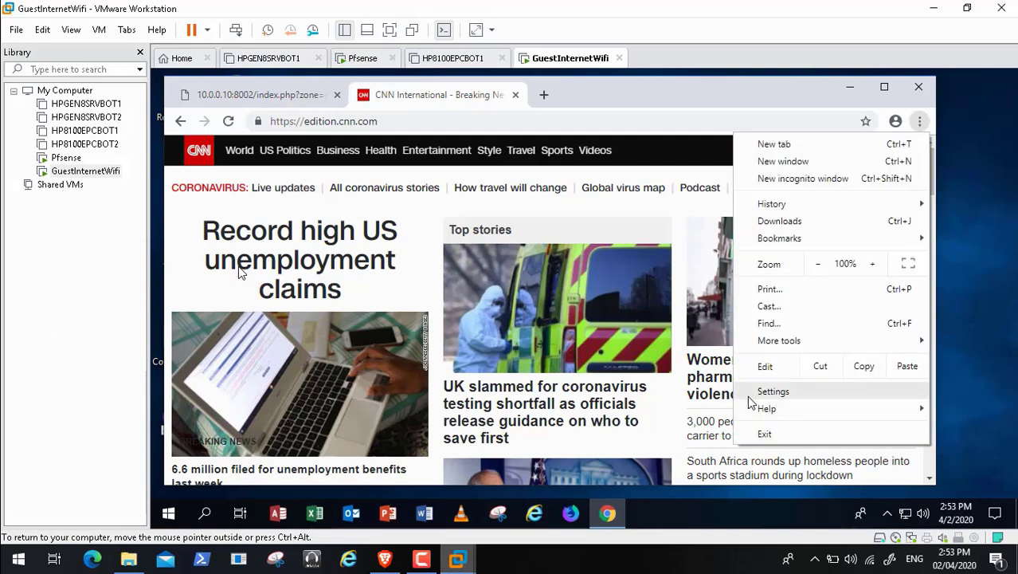
left_click(779, 392)
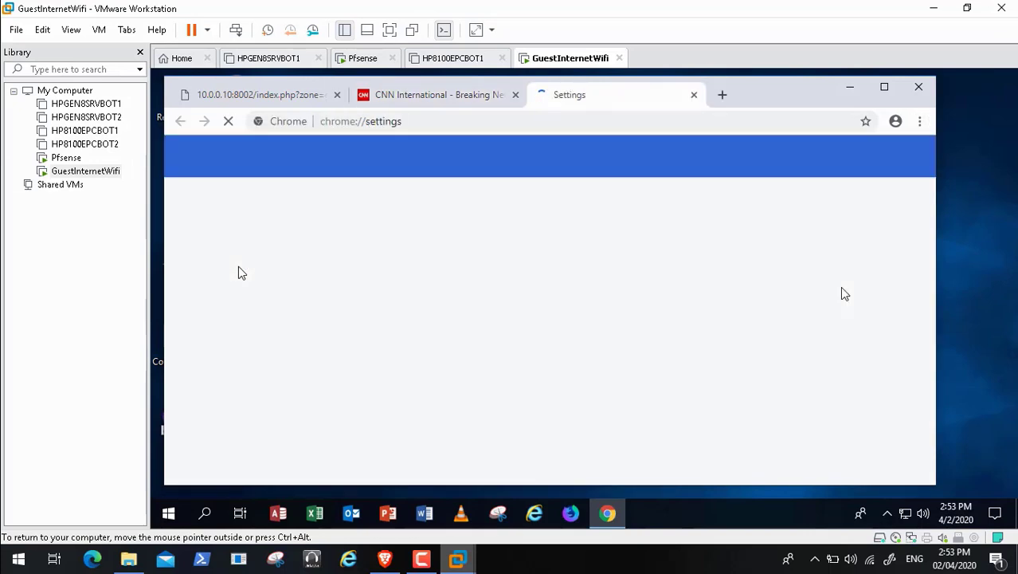
left_click_drag(926, 261, 931, 433)
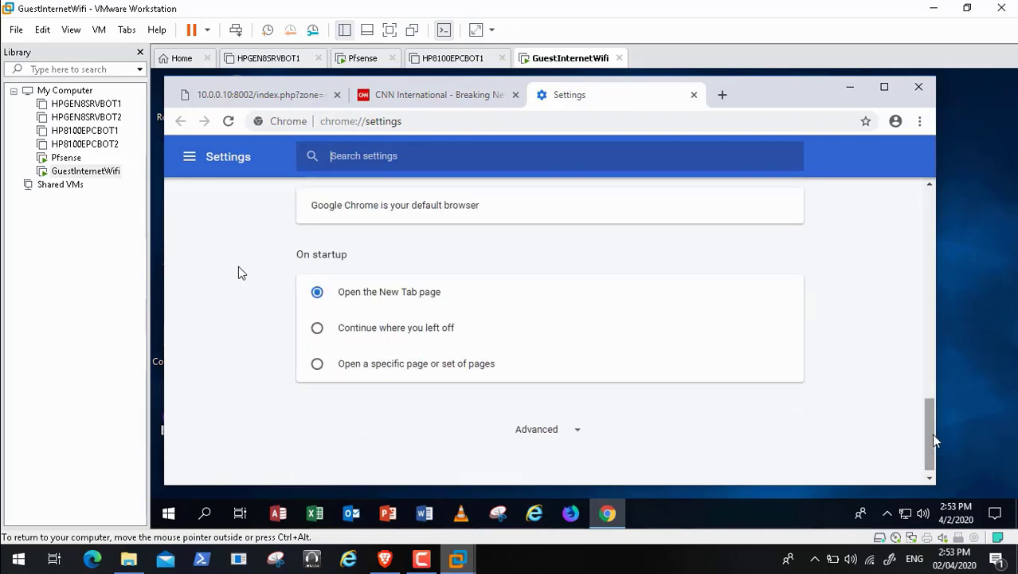
left_click(573, 432)
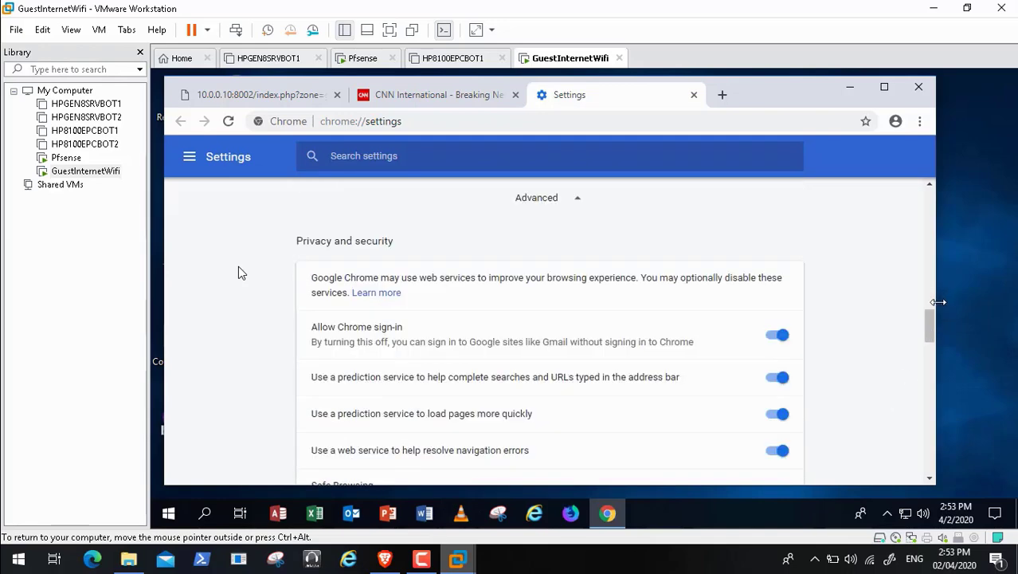
left_click_drag(930, 339, 931, 397)
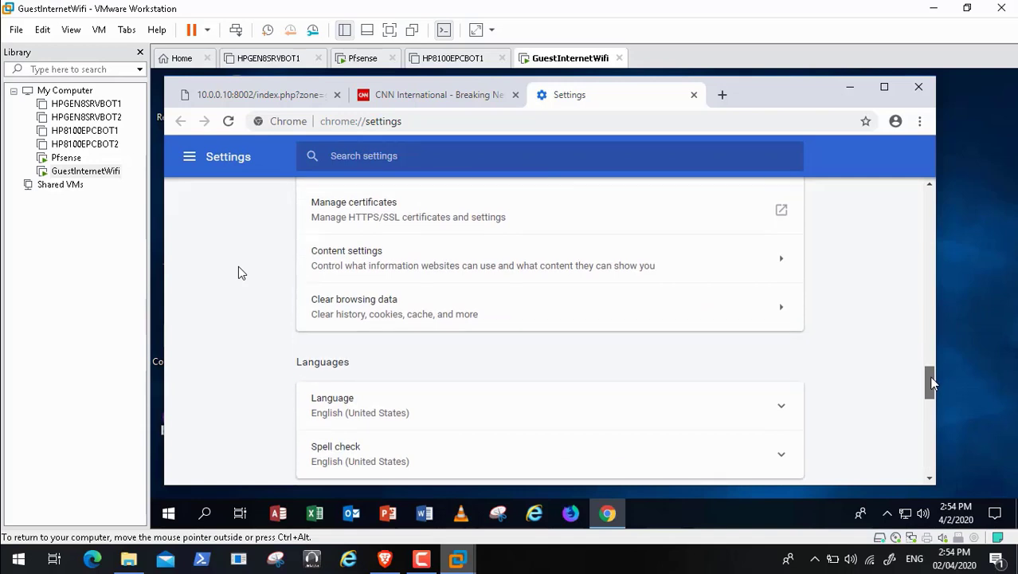
Step: Clear the guest Chrome's browsing data for All time, then bring the pfBlockerNG page back
left_click(615, 307)
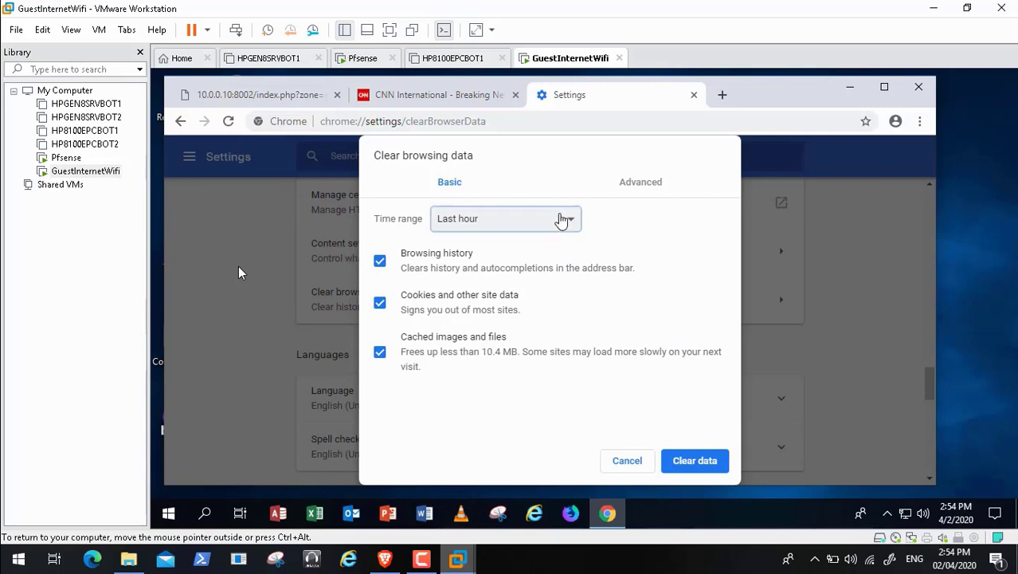
left_click(526, 220)
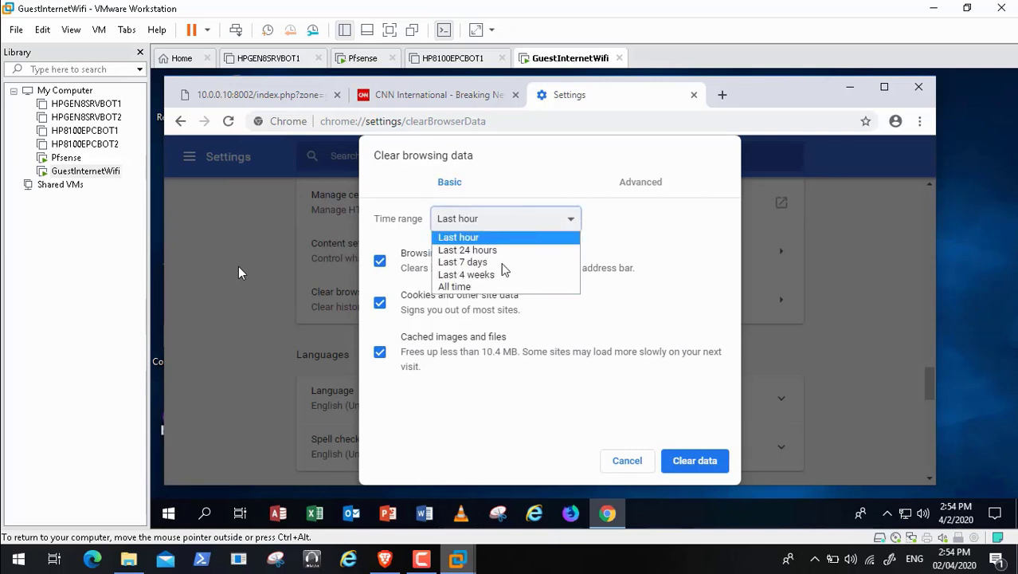
left_click(650, 433)
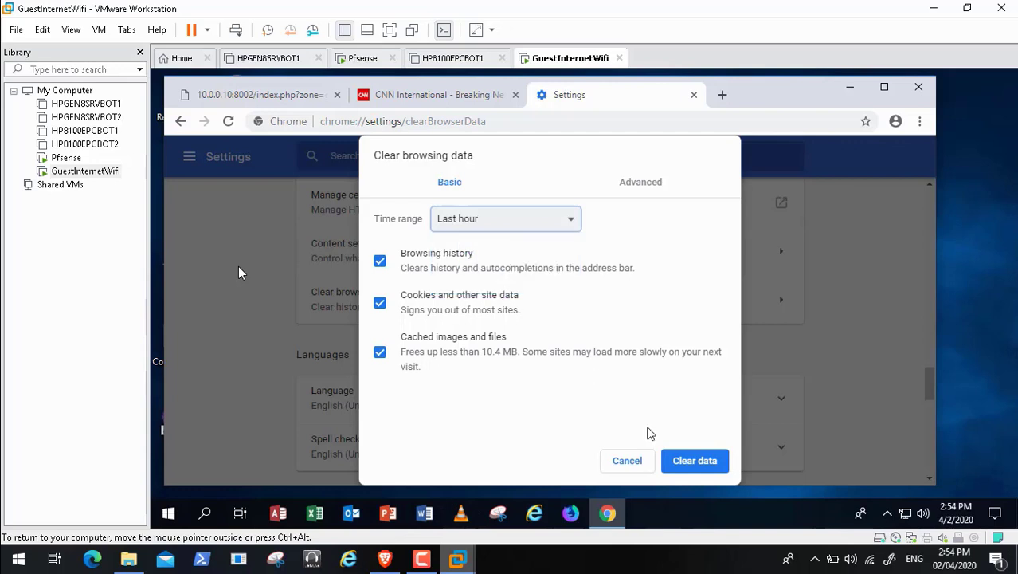
left_click(685, 464)
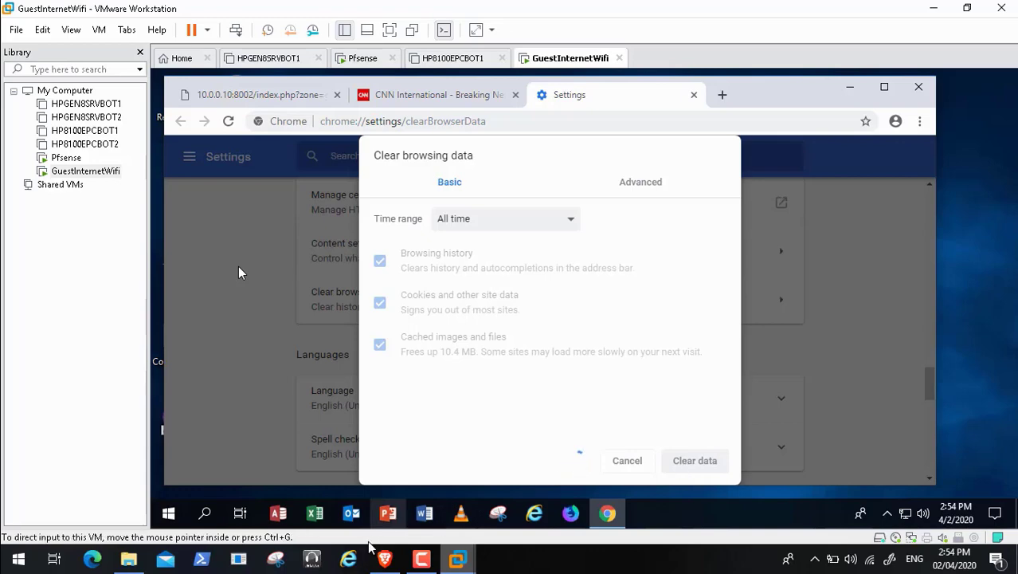
left_click(386, 561)
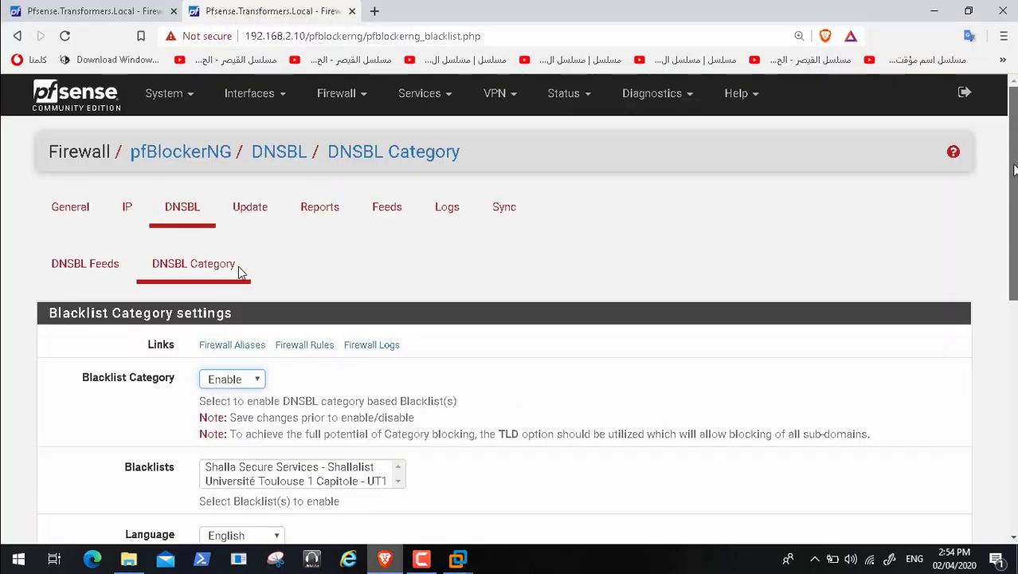
Step: Run a forced Reload of All pfBlockerNG lists from the Update tab and follow the log
scroll(240, 272, "down", 6)
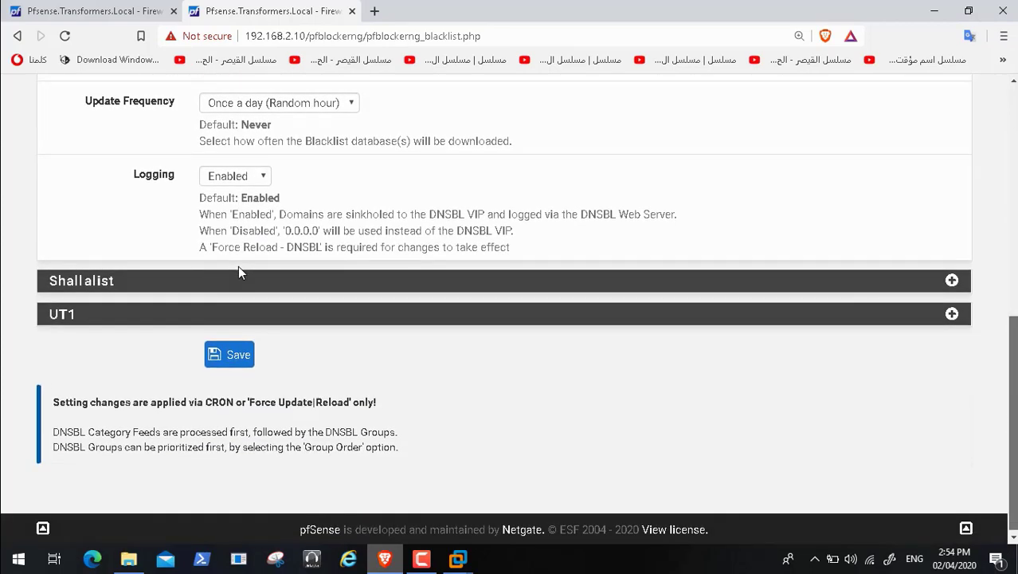
scroll(240, 272, "up", 7)
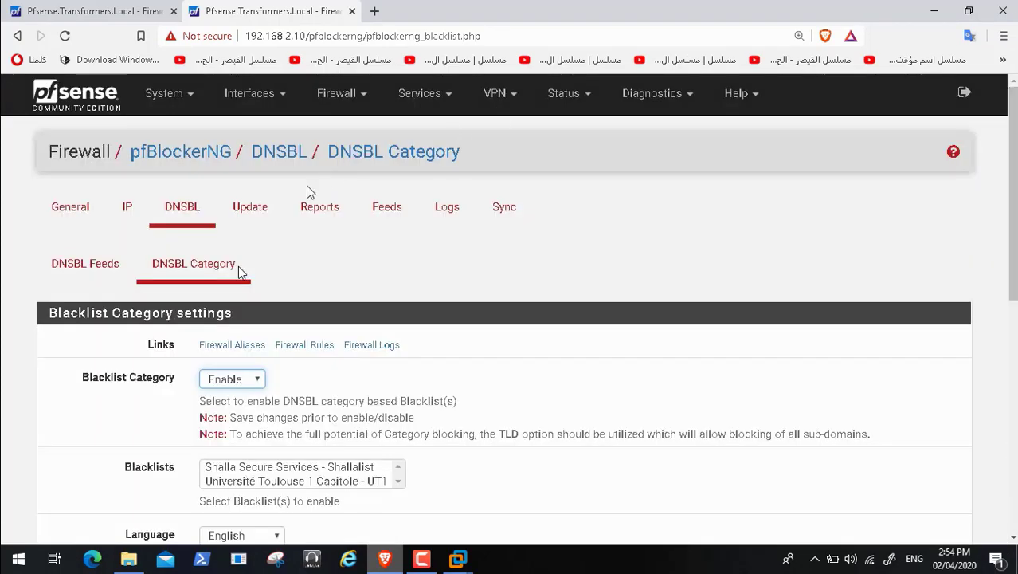
left_click(260, 215)
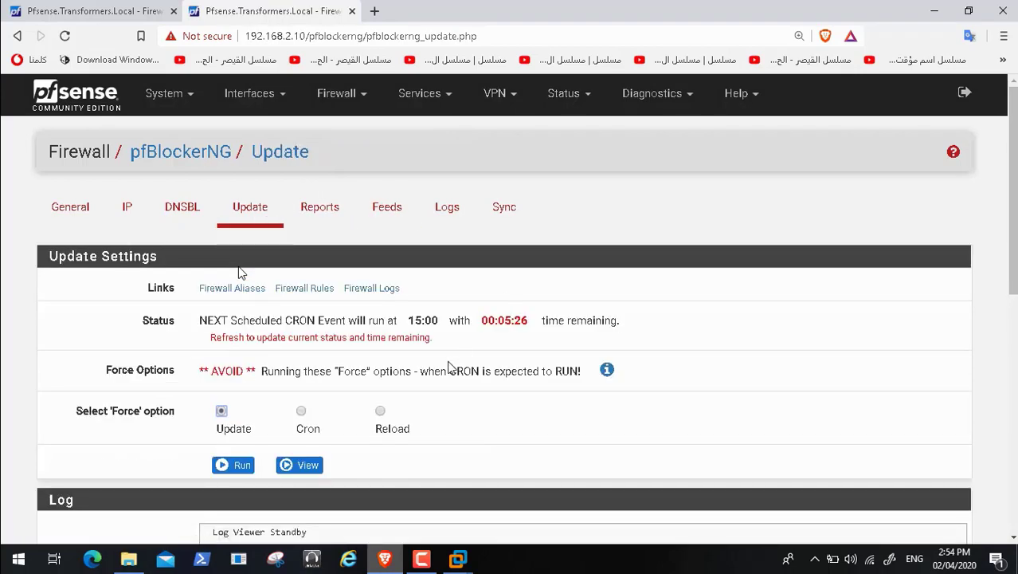
left_click(381, 410)
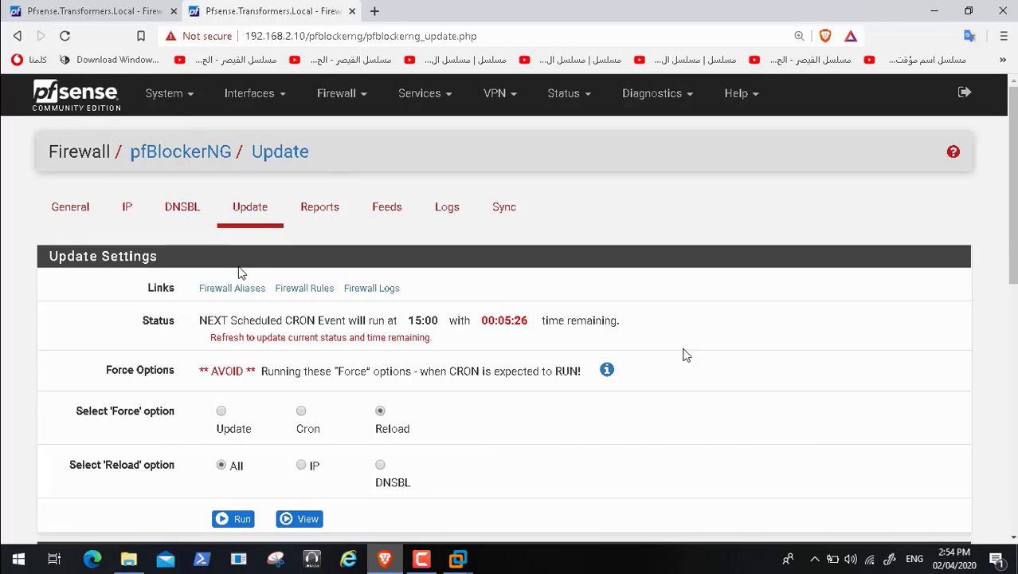
left_click(233, 519)
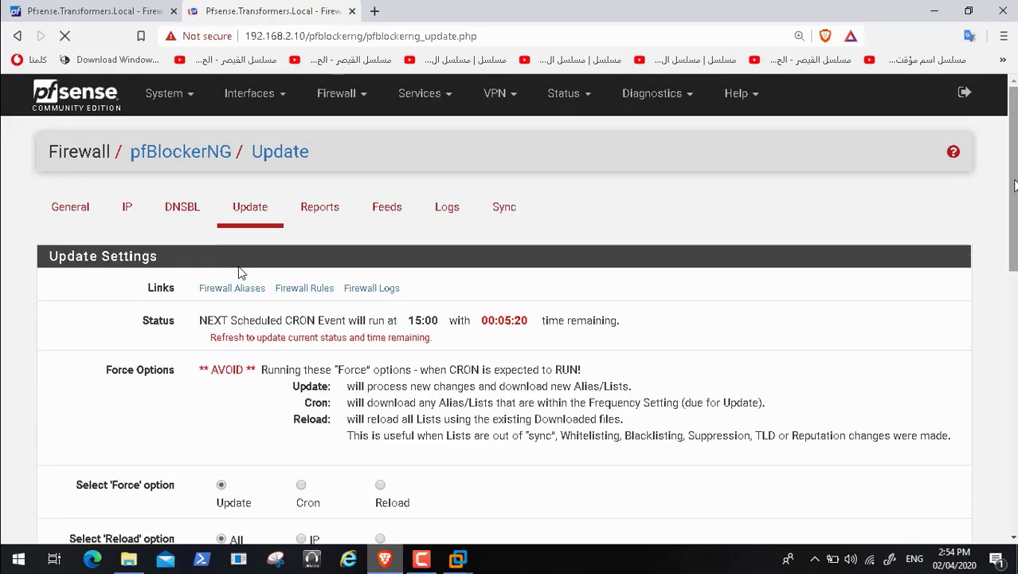
left_click_drag(1014, 181, 1014, 443)
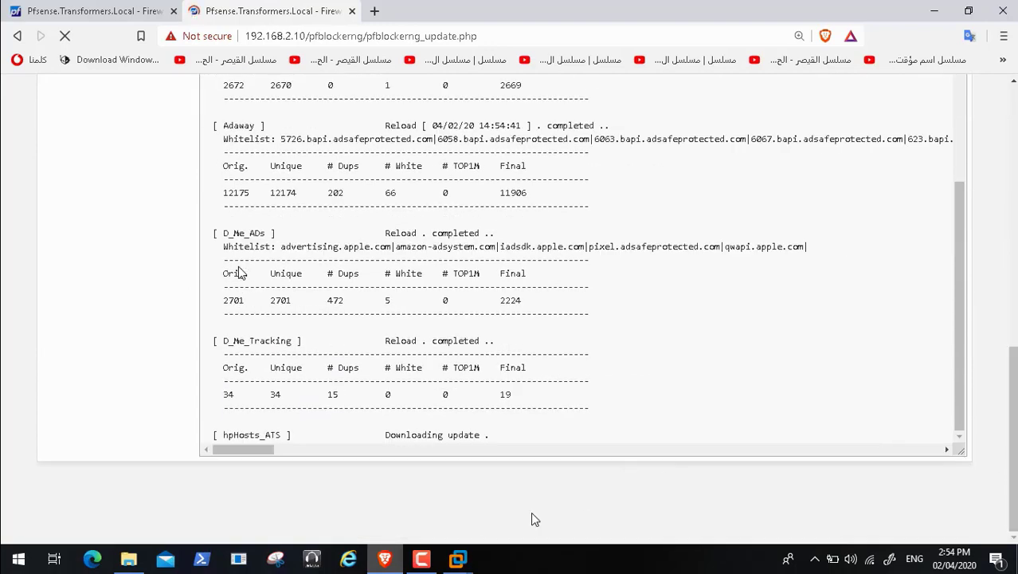
Step: Exit Chrome in the GuestInternetWifi VM and return to the pfBlockerNG update log
mouse_move(462, 562)
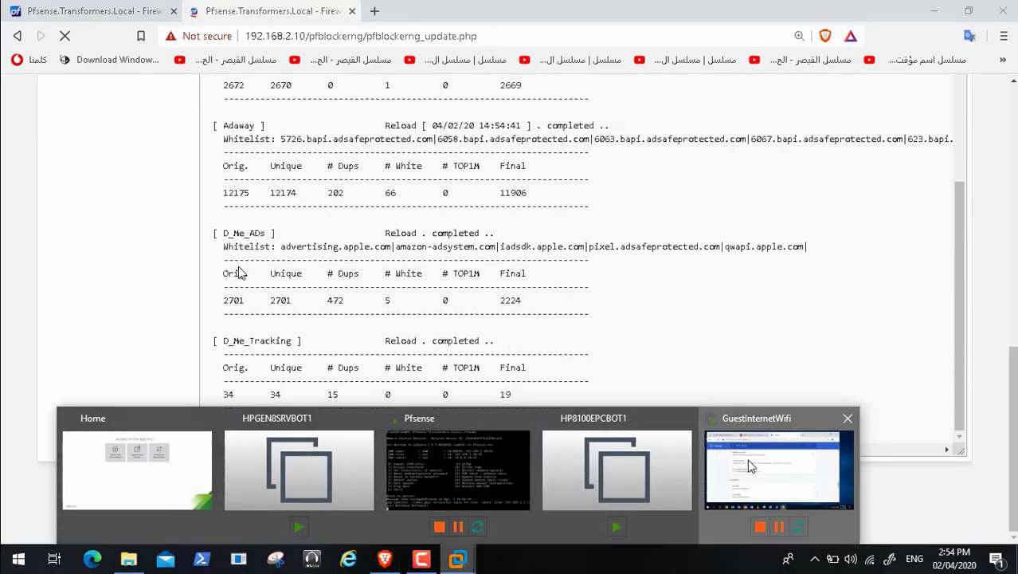
left_click(749, 466)
left_click(920, 121)
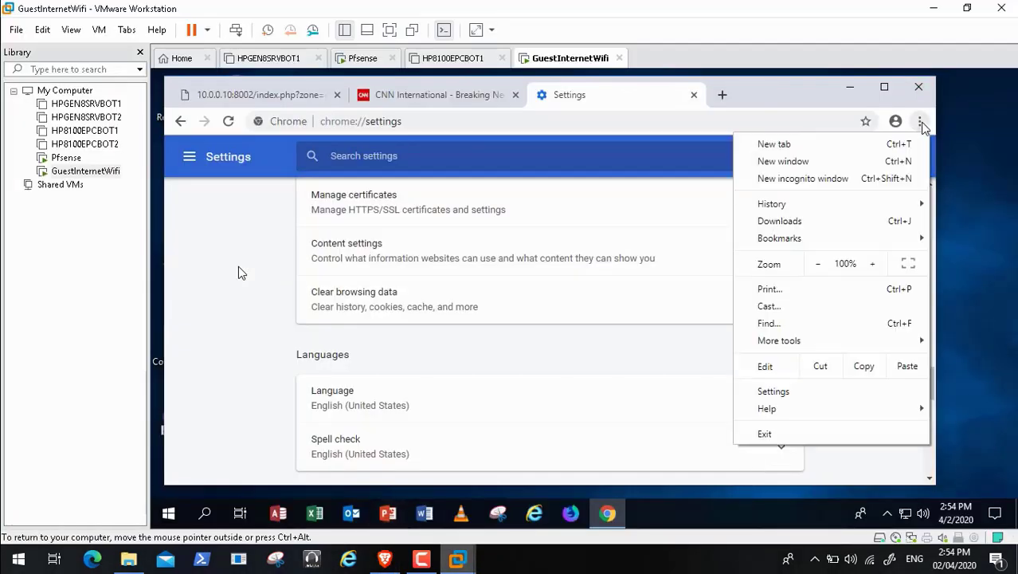
left_click(831, 435)
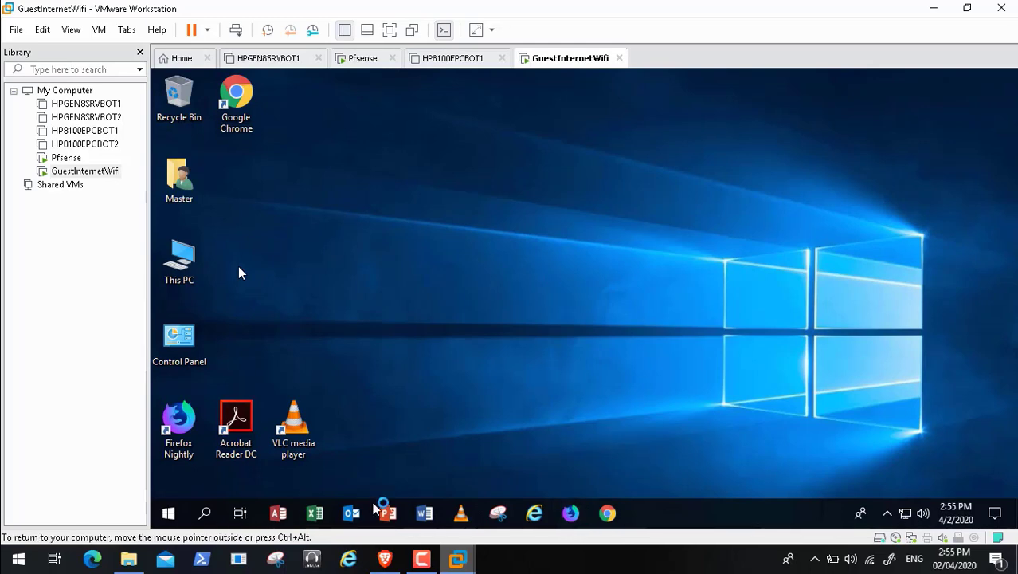
left_click(385, 560)
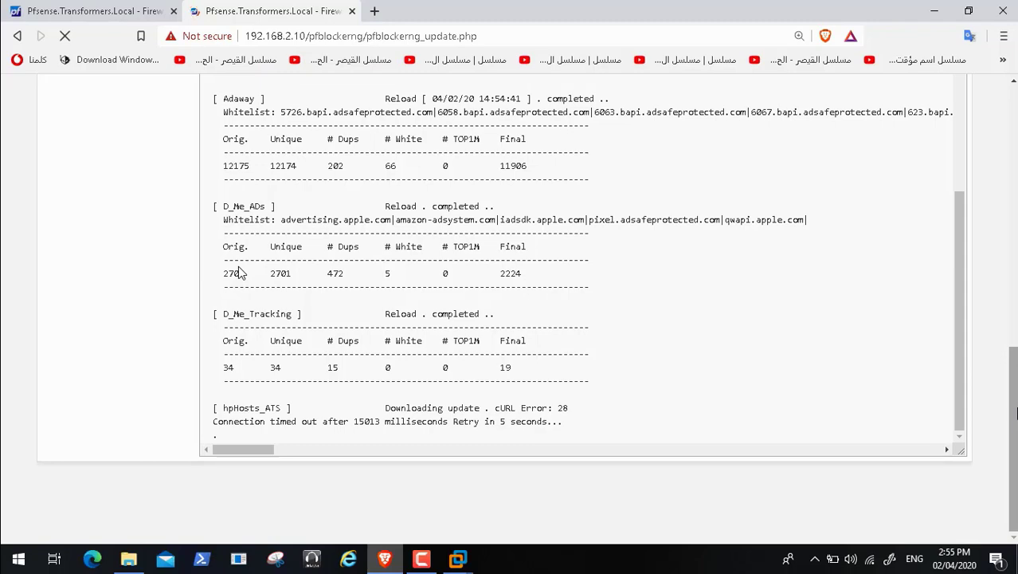
Step: Scroll through the 20 DNSBL alerts from 10.0.0.50, including ad.doubleclick.net and mms.cnn.com
left_click_drag(1015, 410, 1016, 148)
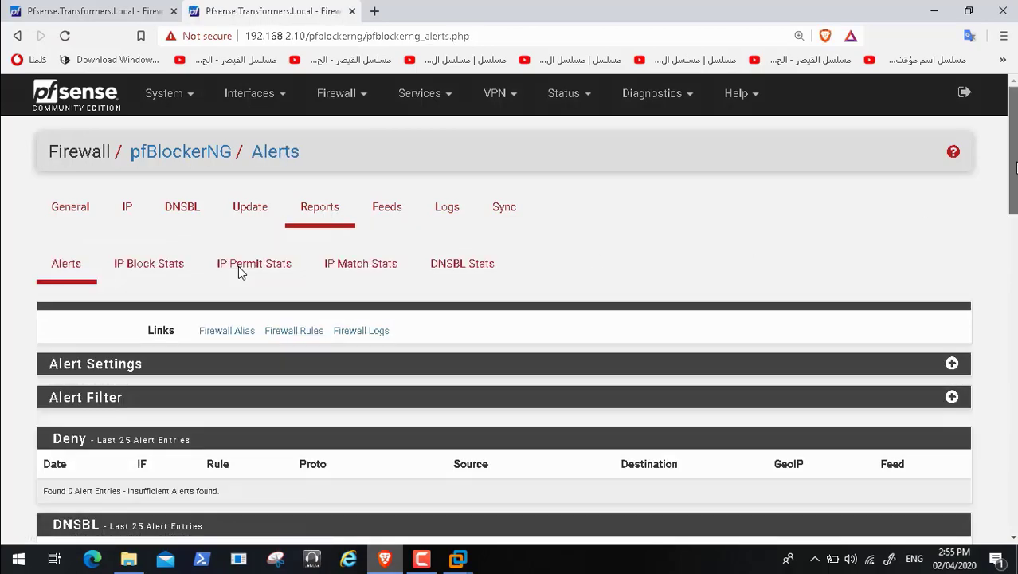
scroll(241, 271, "down", 3)
scroll(242, 272, "down", 1)
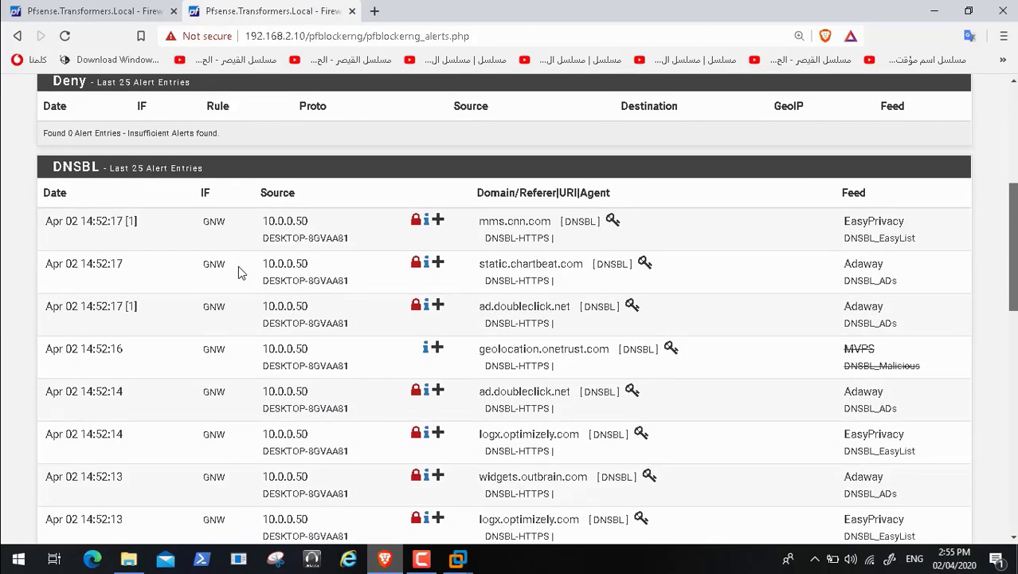
scroll(242, 272, "down", 1)
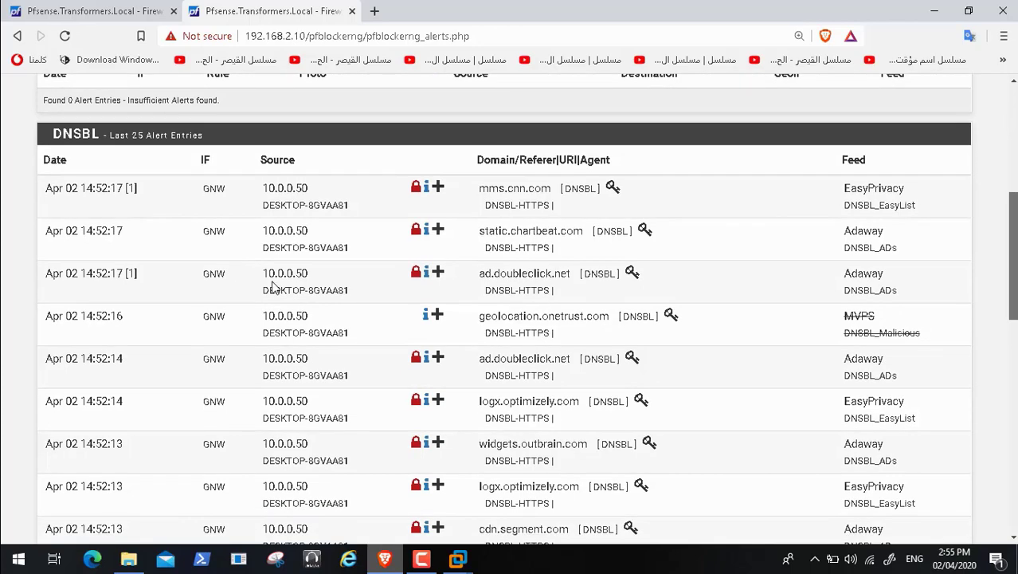
scroll(493, 284, "down", 1)
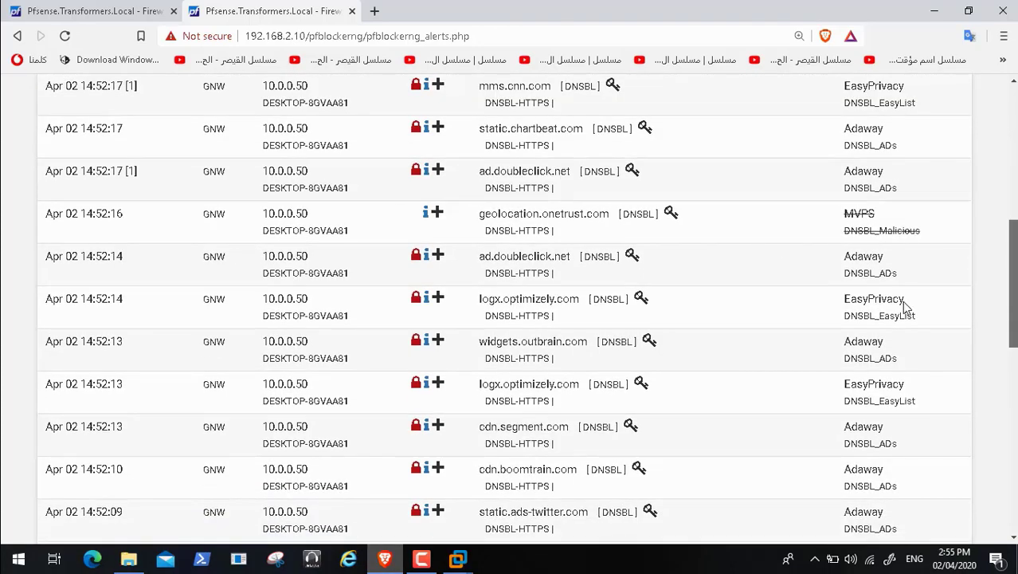
scroll(901, 299, "down", 4)
scroll(874, 208, "down", 2)
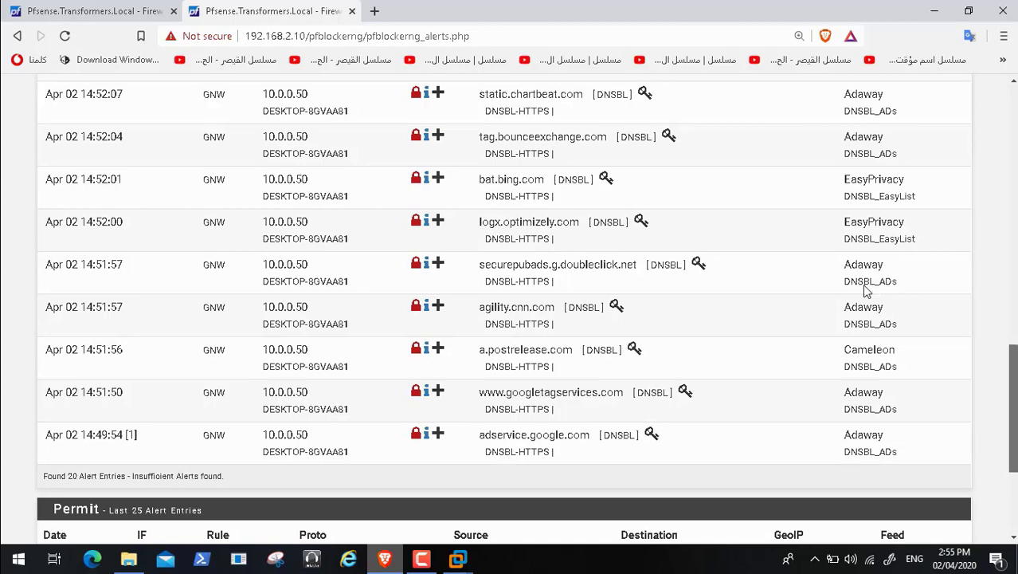
scroll(869, 319, "up", 10)
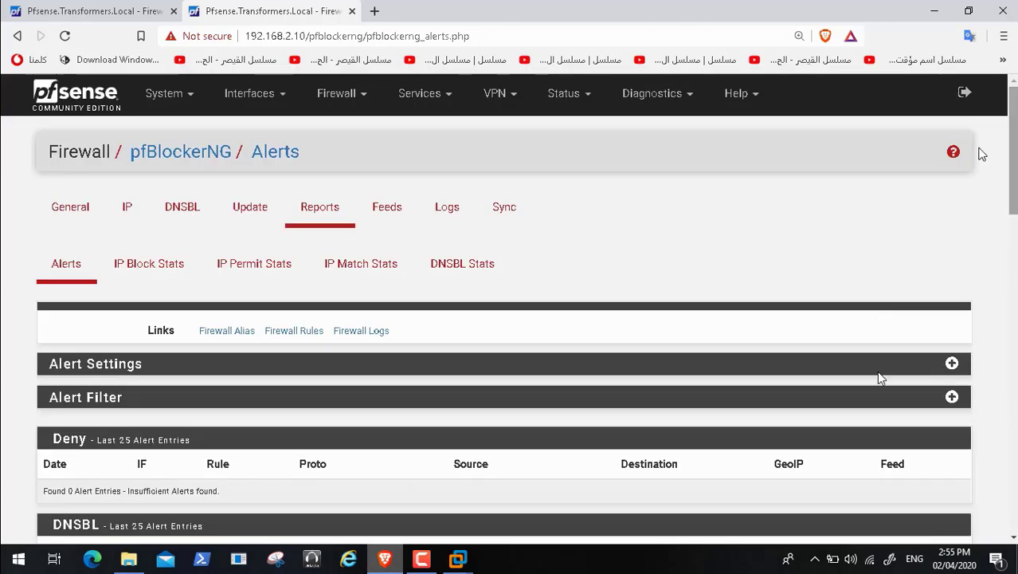
mouse_move(459, 557)
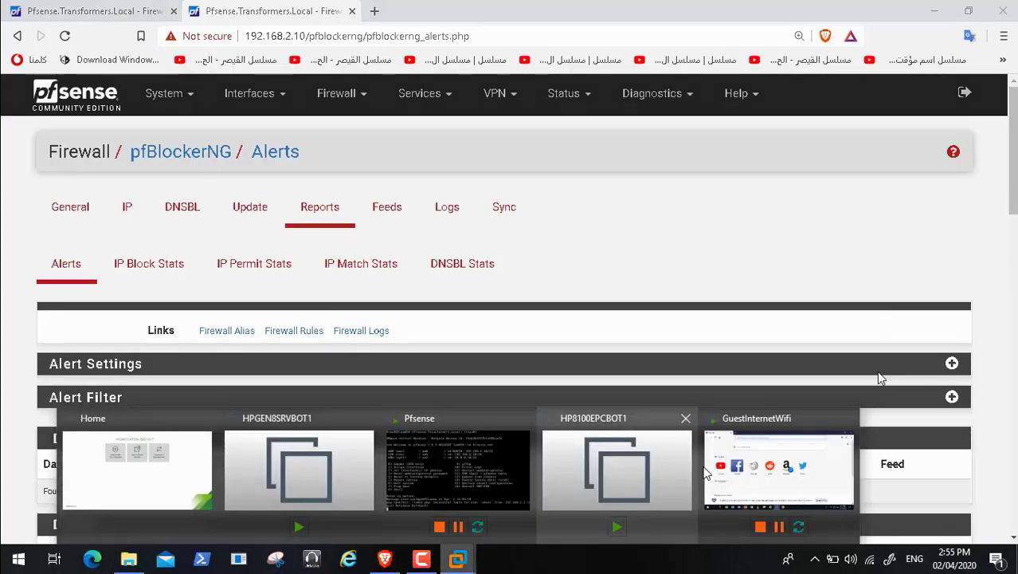
left_click(741, 471)
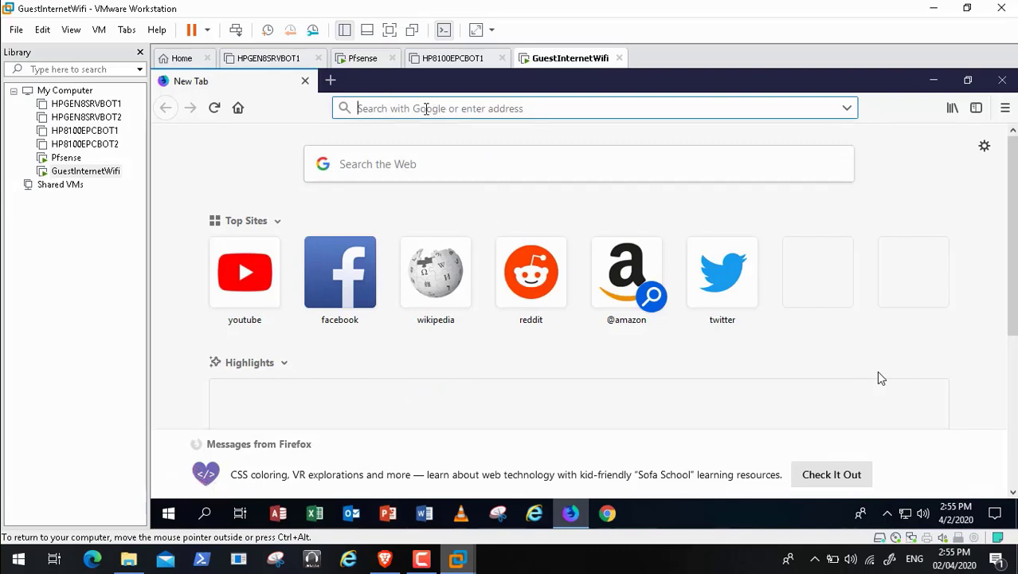
type("ww")
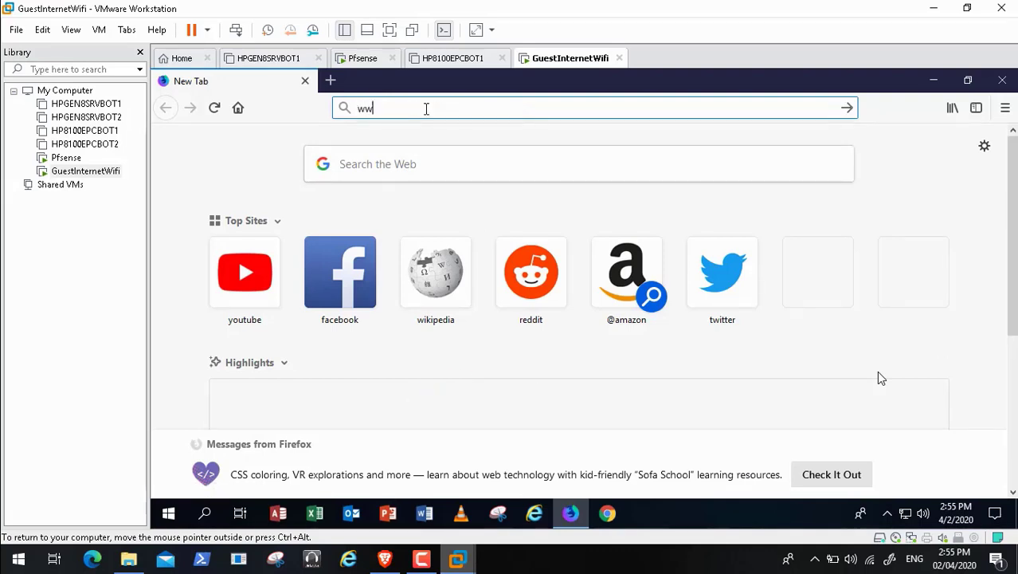
type("w.go")
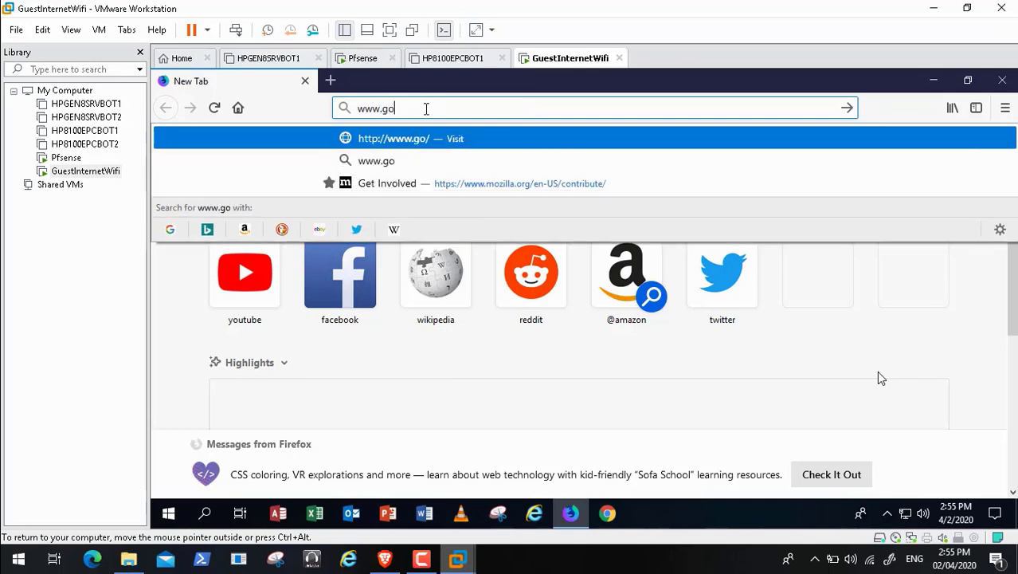
type("ogle.com")
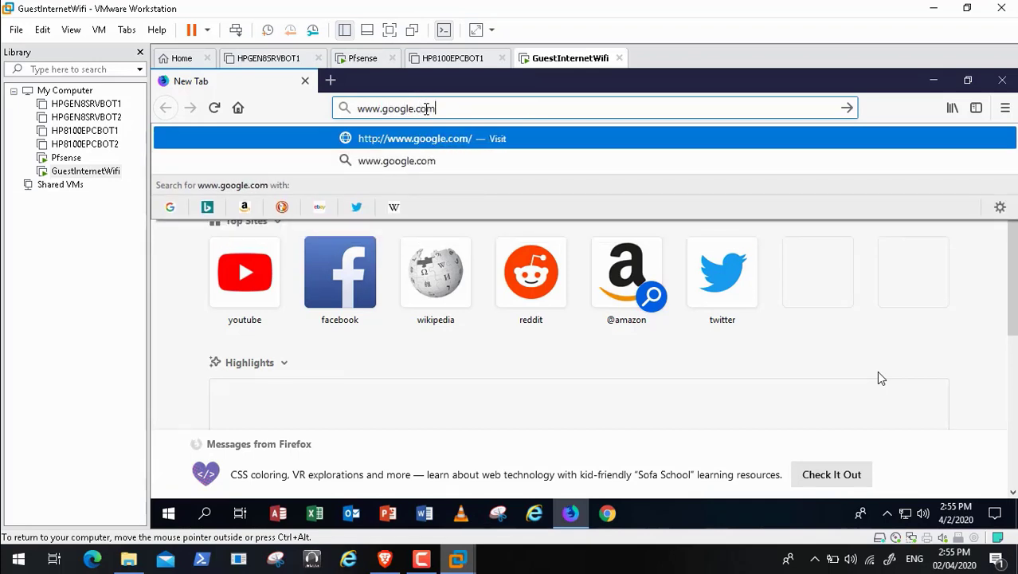
key("Return")
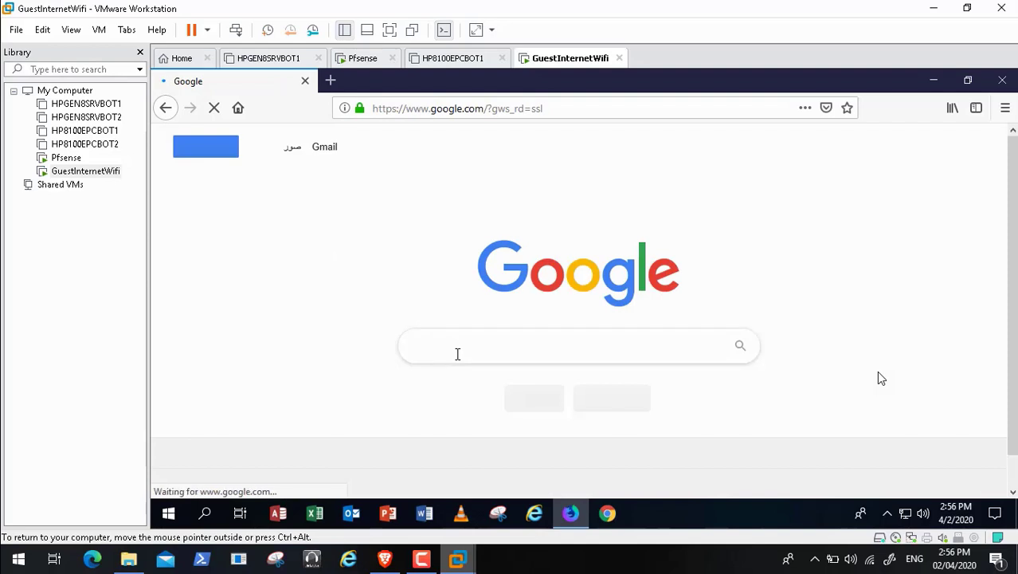
type("cnn")
key("Return")
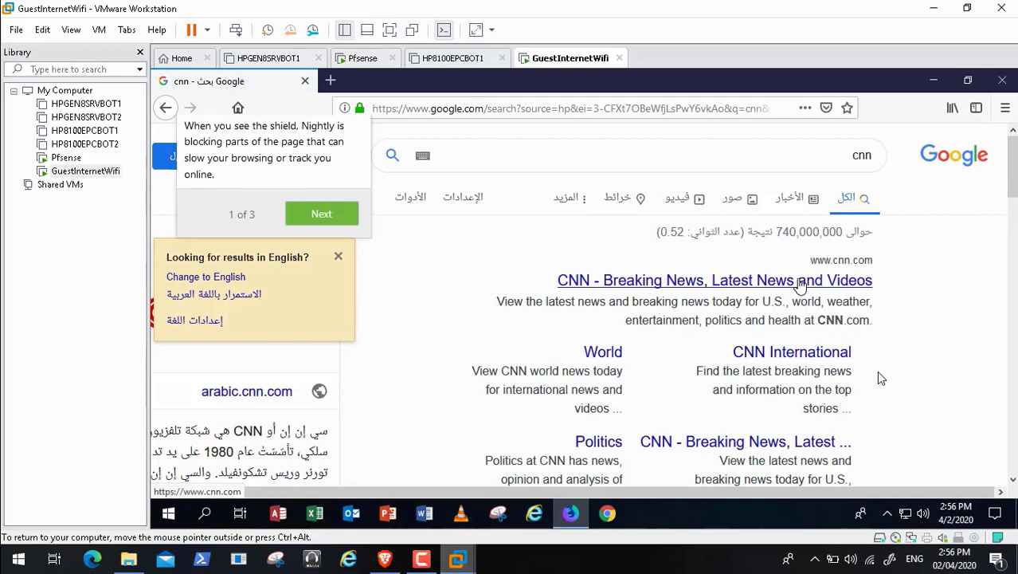
left_click(800, 282)
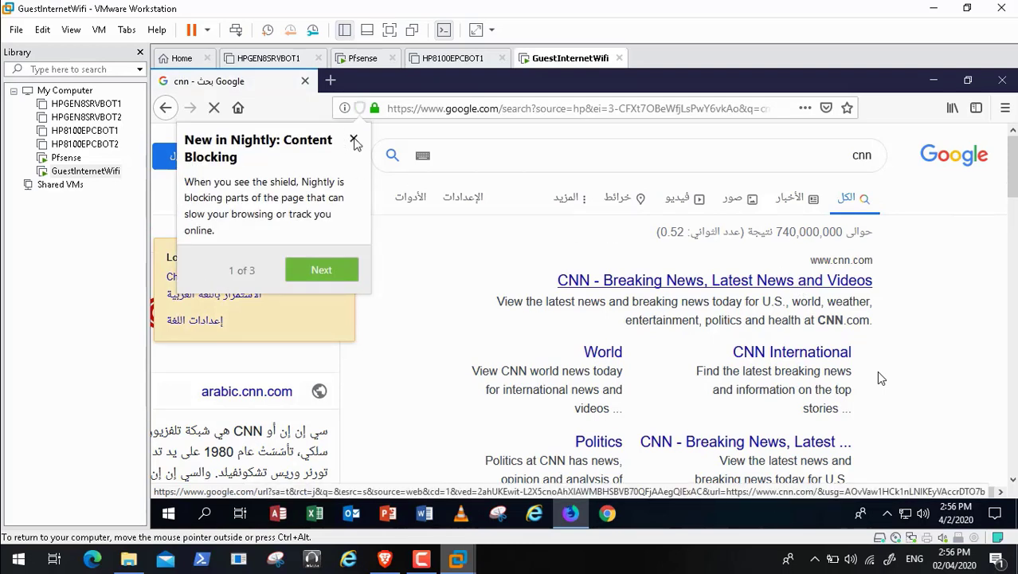
left_click(354, 141)
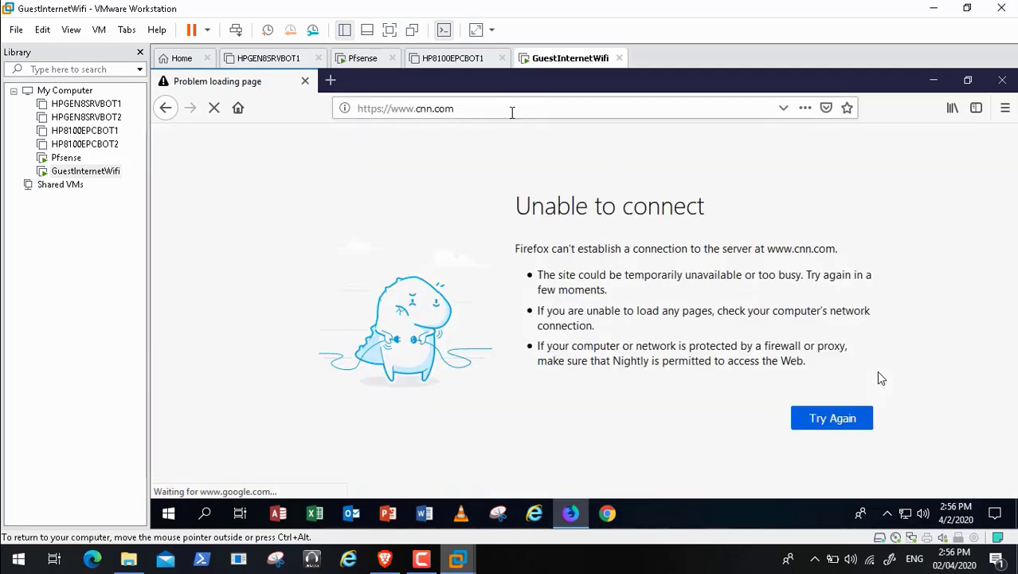
left_click(484, 109)
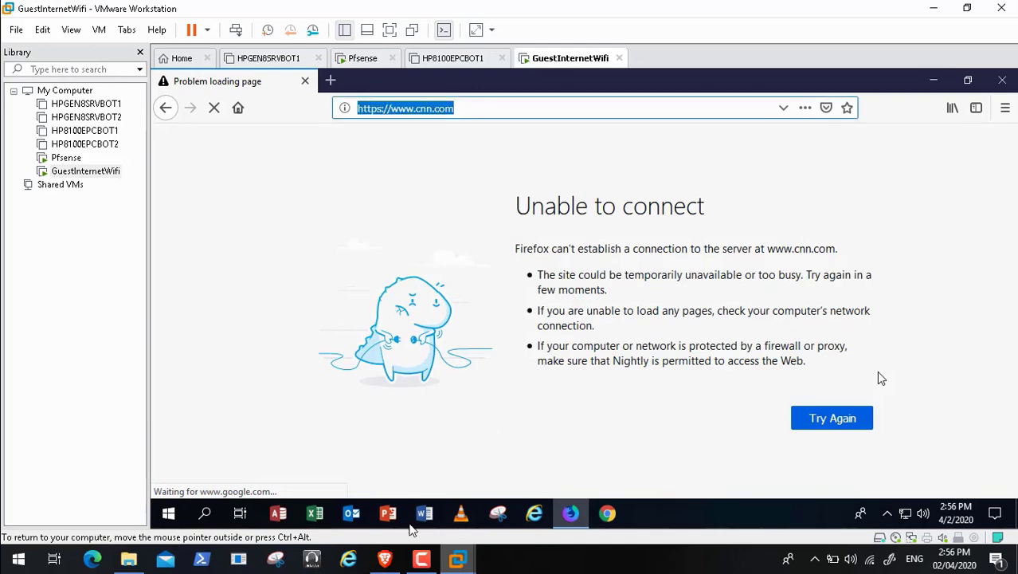
left_click(385, 561)
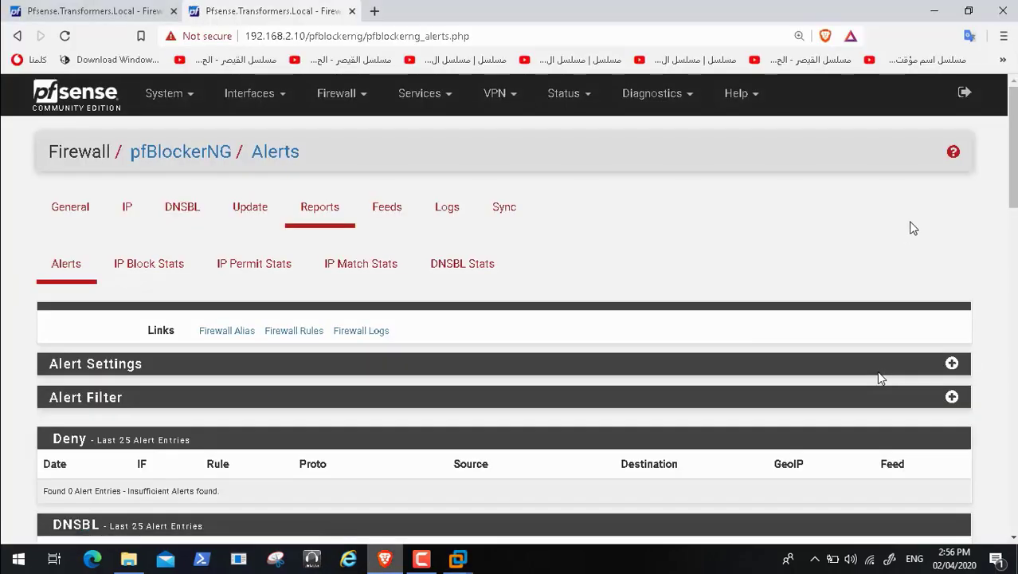
scroll(880, 377, "down", 3)
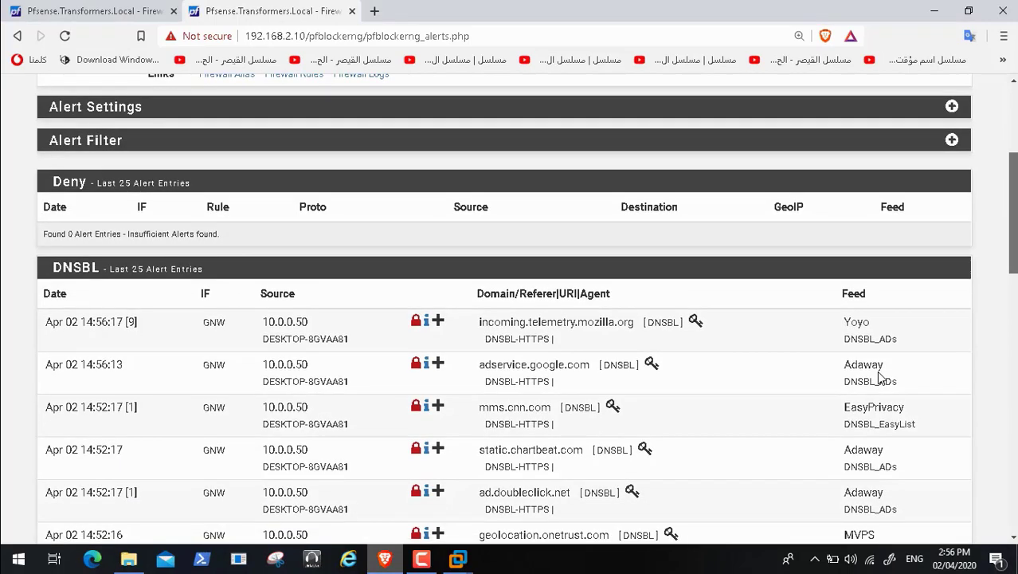
scroll(880, 377, "down", 1)
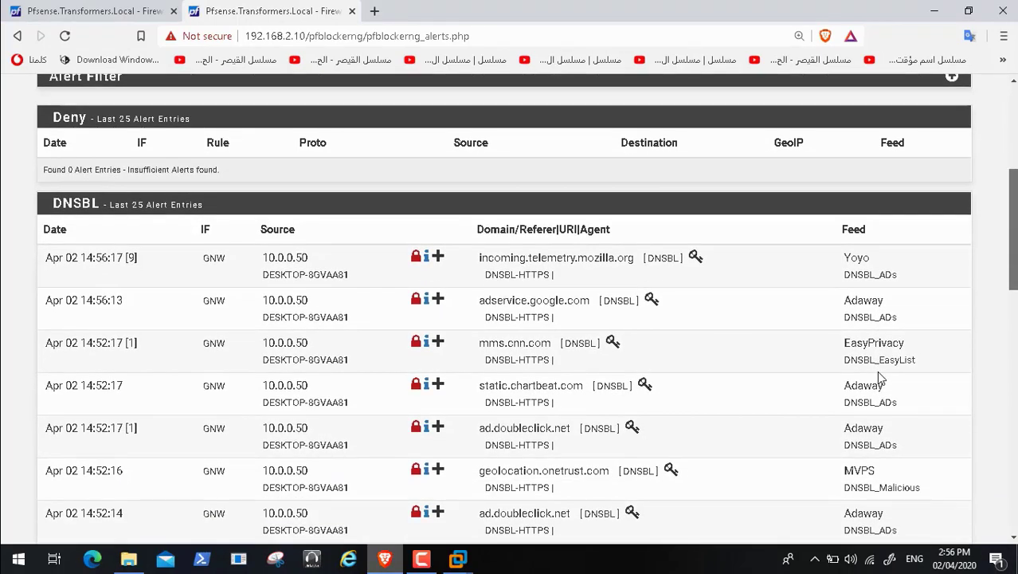
scroll(880, 378, "down", 4)
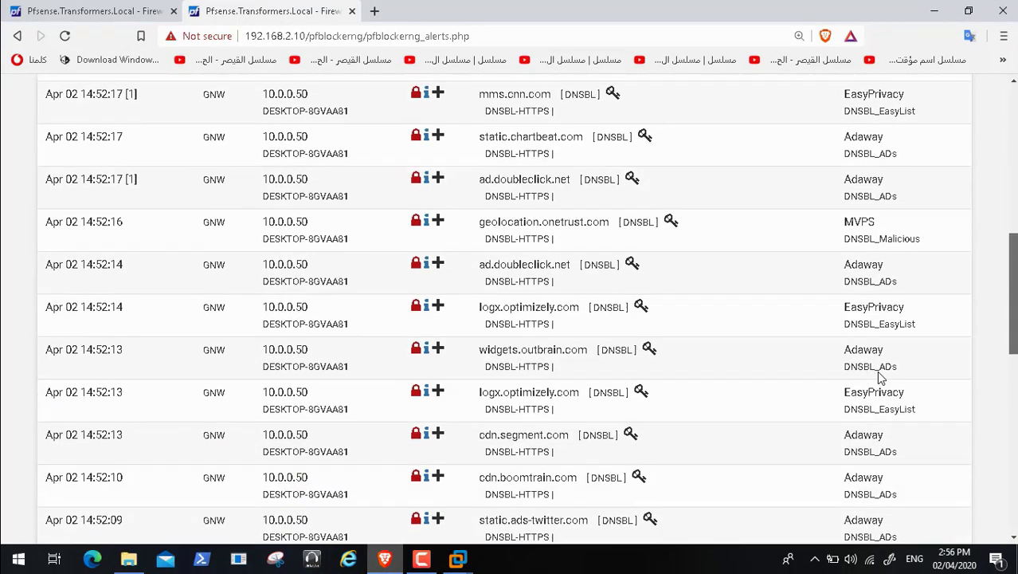
scroll(880, 377, "down", 1)
scroll(880, 377, "down", 5)
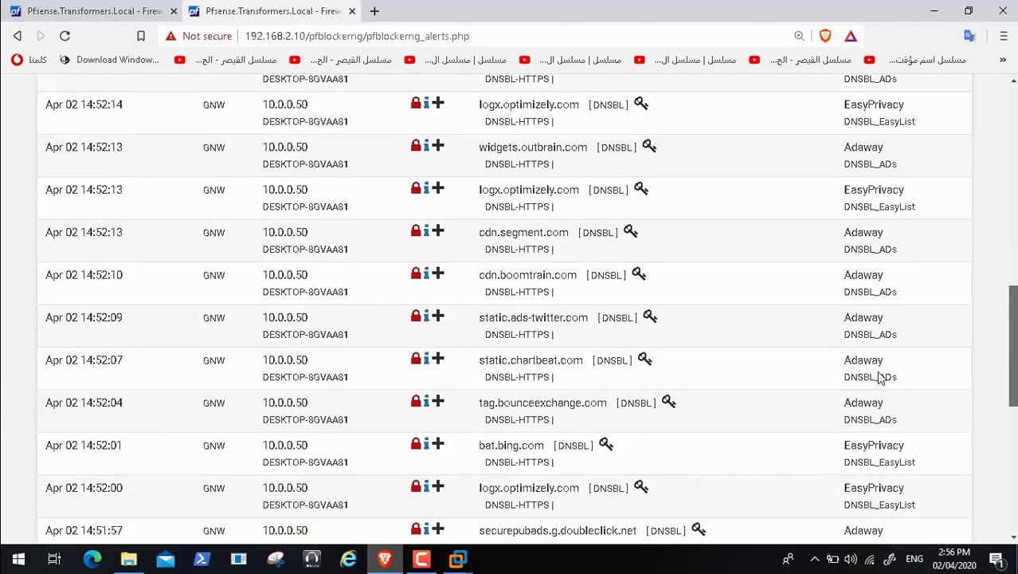
scroll(880, 377, "down", 2)
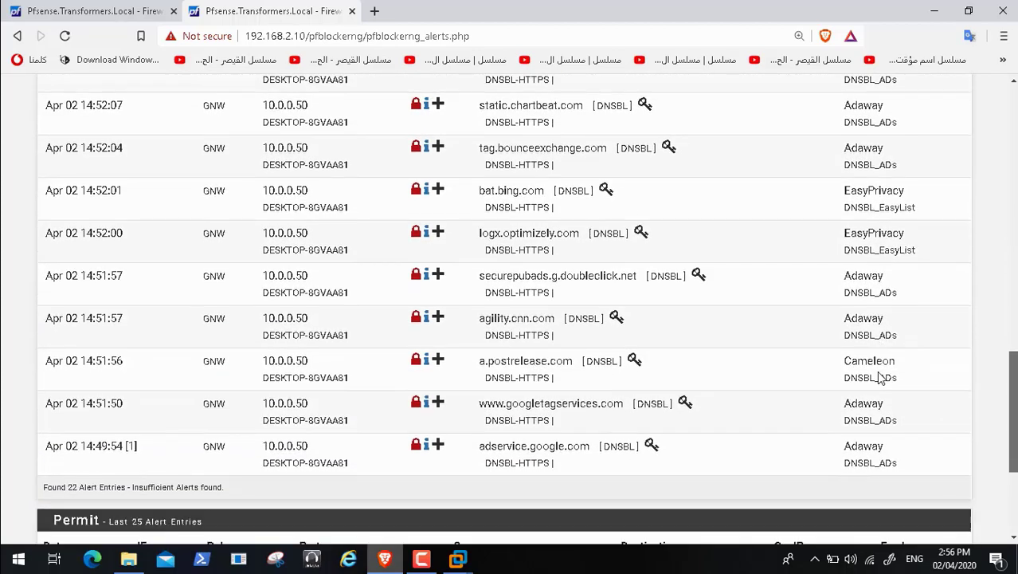
scroll(880, 378, "up", 1)
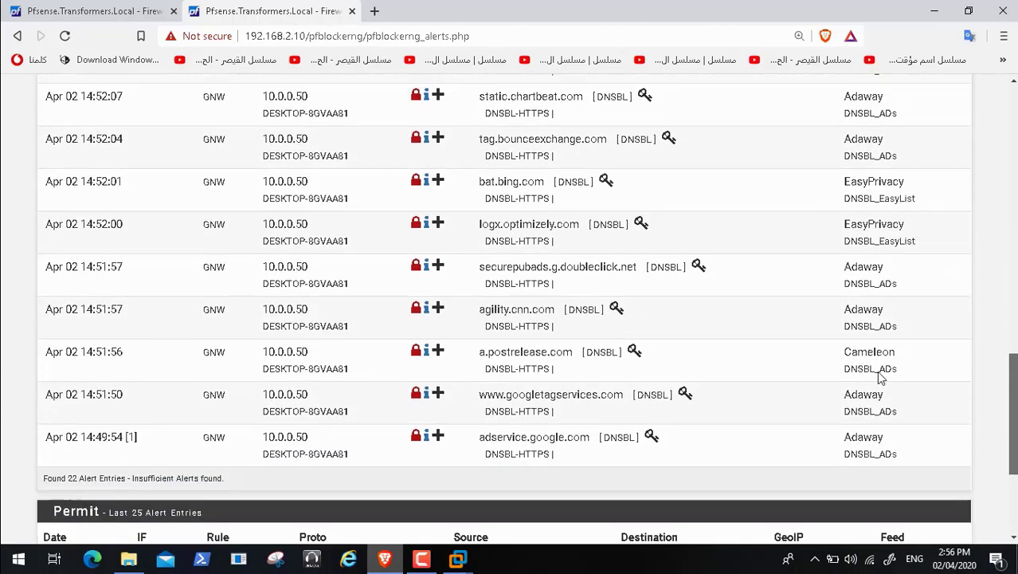
scroll(880, 378, "down", 1)
scroll(880, 378, "up", 10)
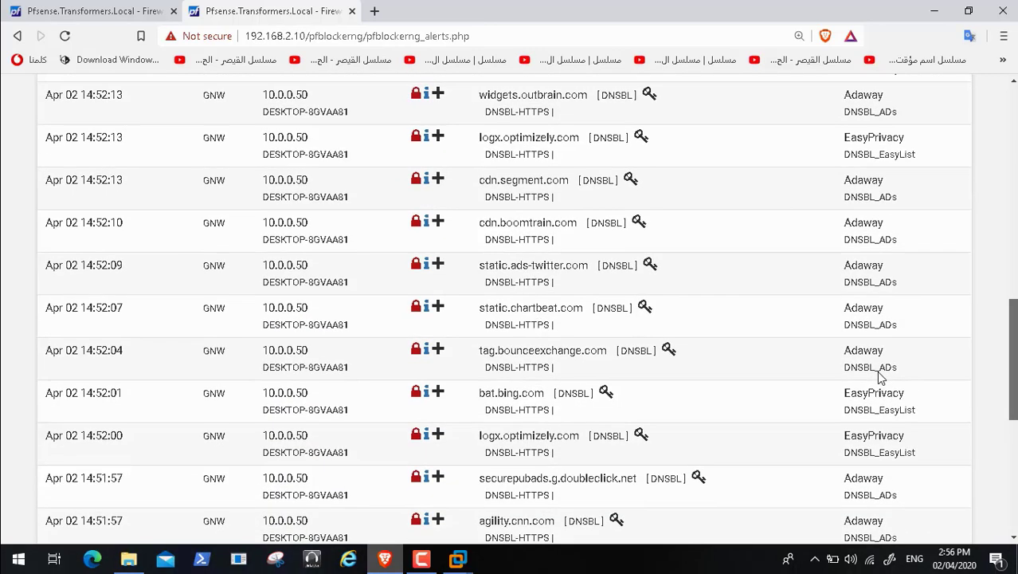
scroll(880, 378, "up", 1)
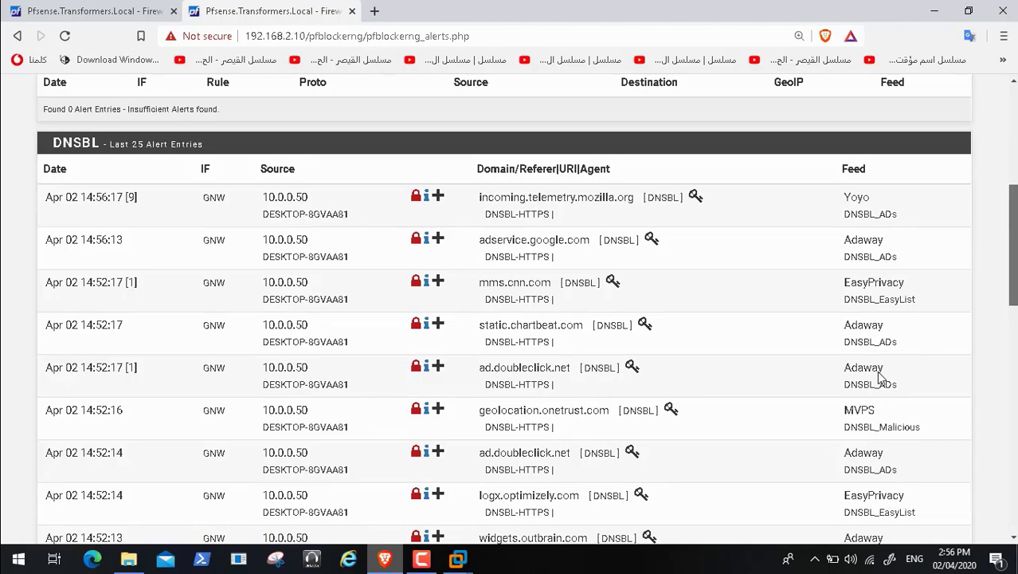
scroll(880, 378, "down", 1)
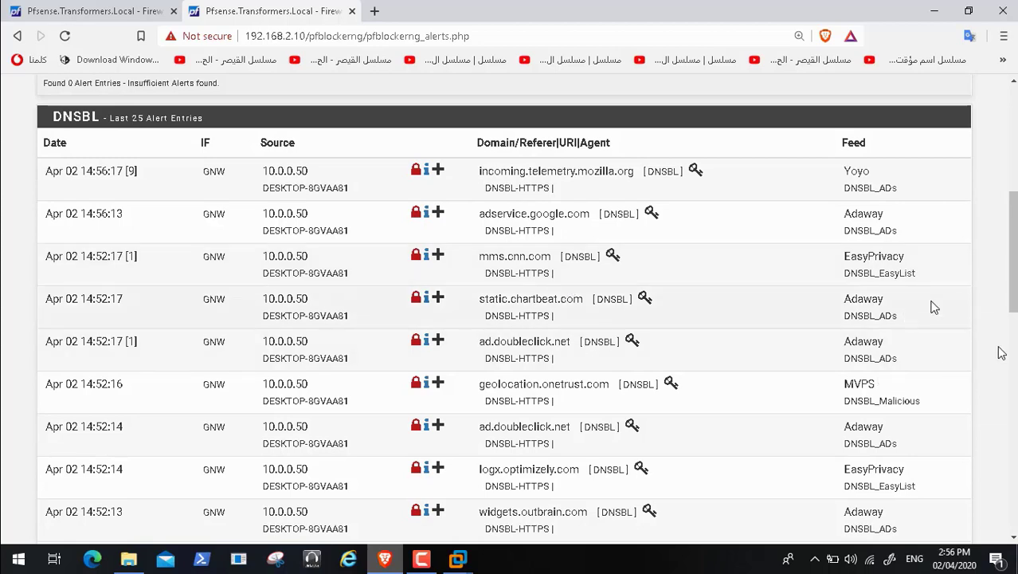
scroll(868, 319, "down", 1)
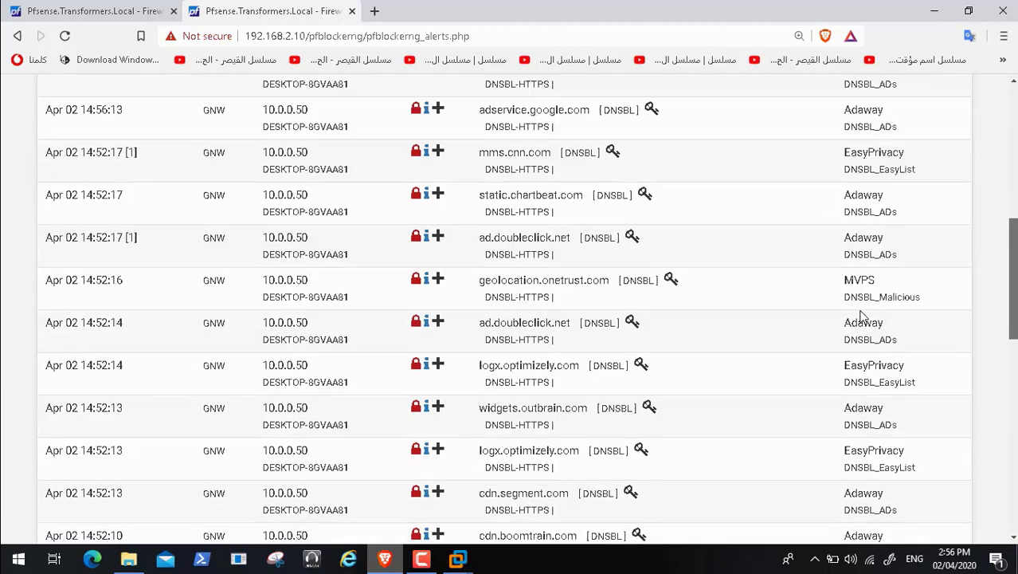
scroll(862, 316, "down", 2)
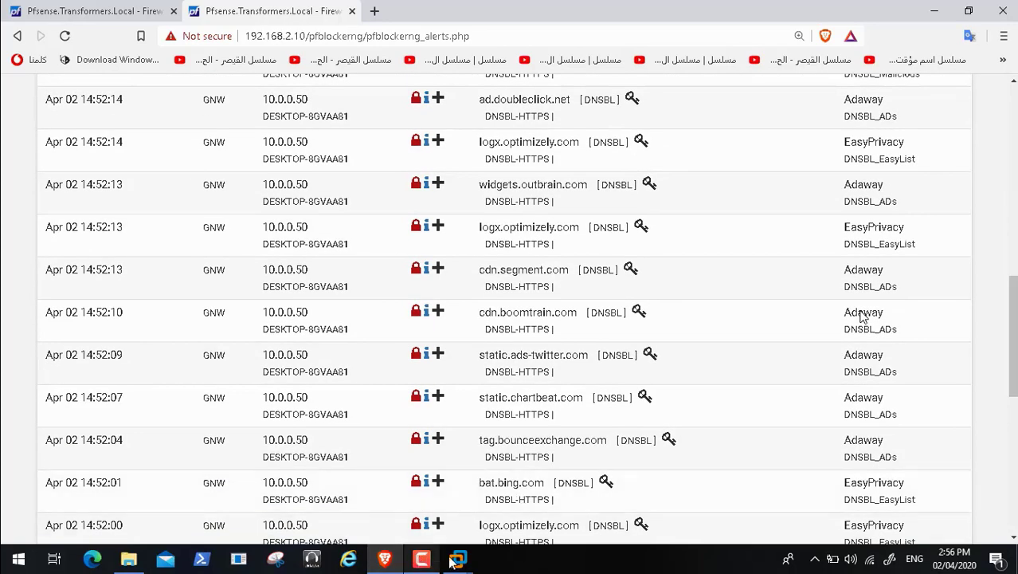
Step: In the guest VM, search Google for bbc and try the Home - BBC News result
left_click(455, 560)
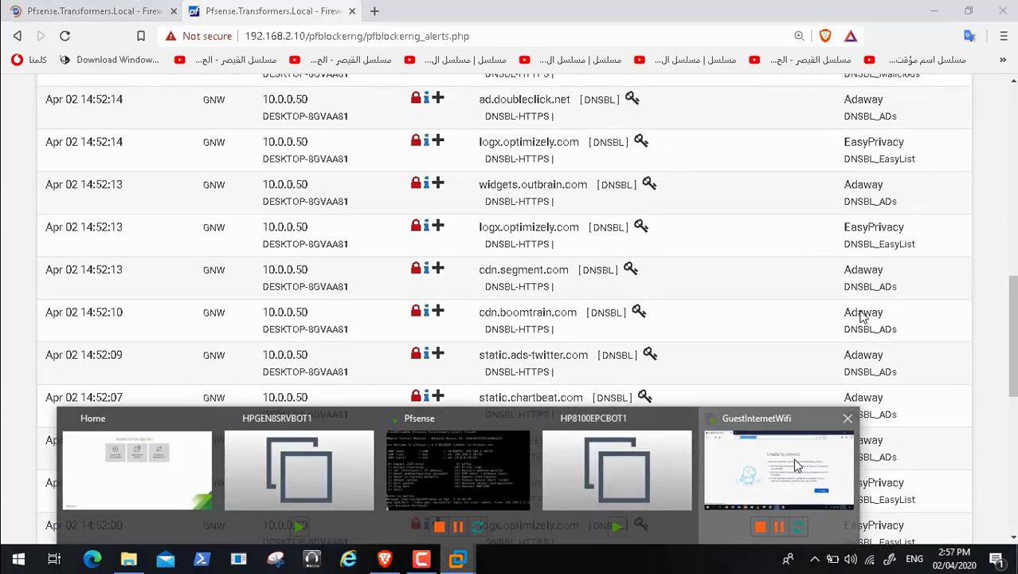
left_click(793, 461)
left_click(165, 109)
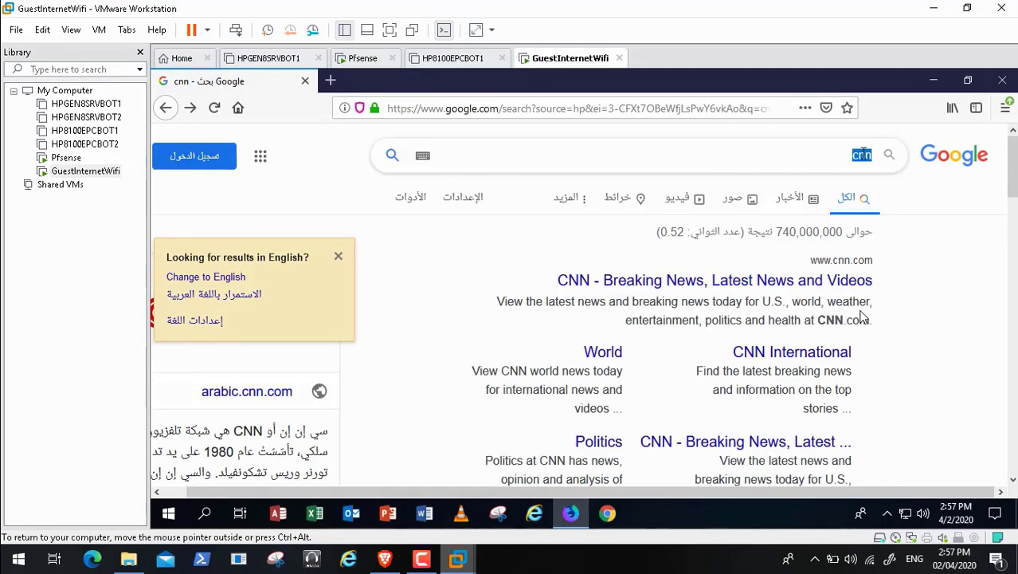
type("bbc")
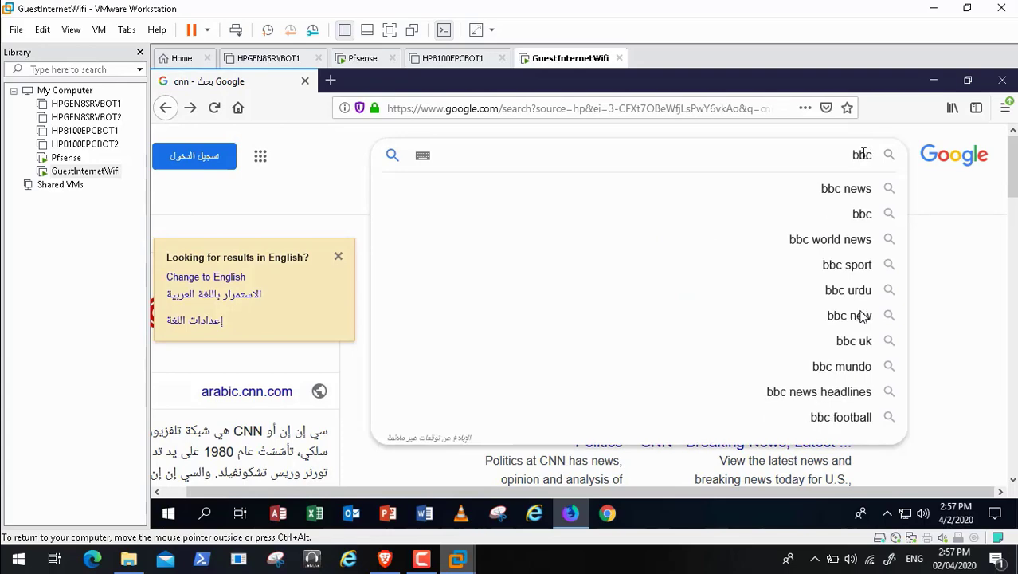
key("Return")
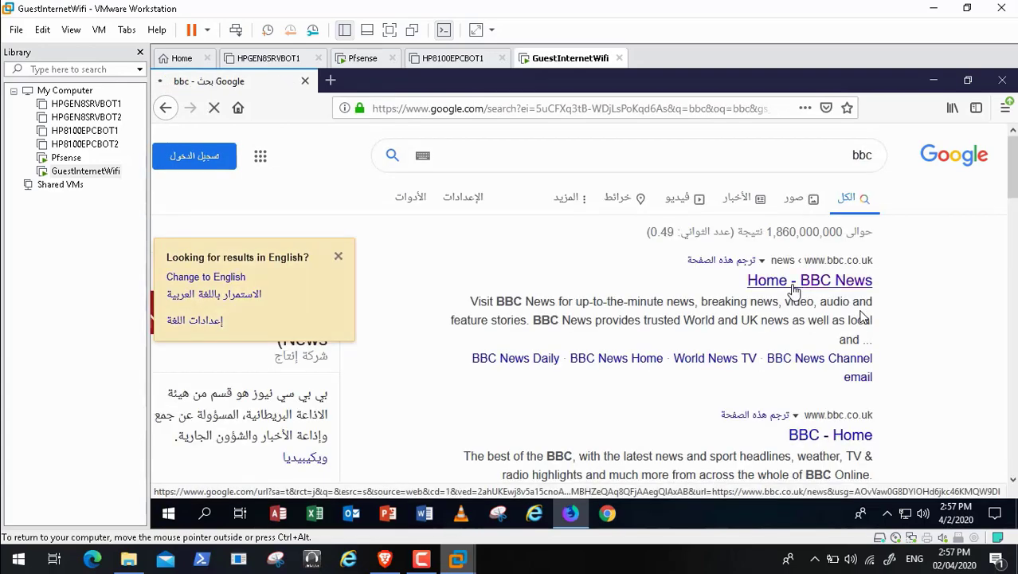
left_click(794, 285)
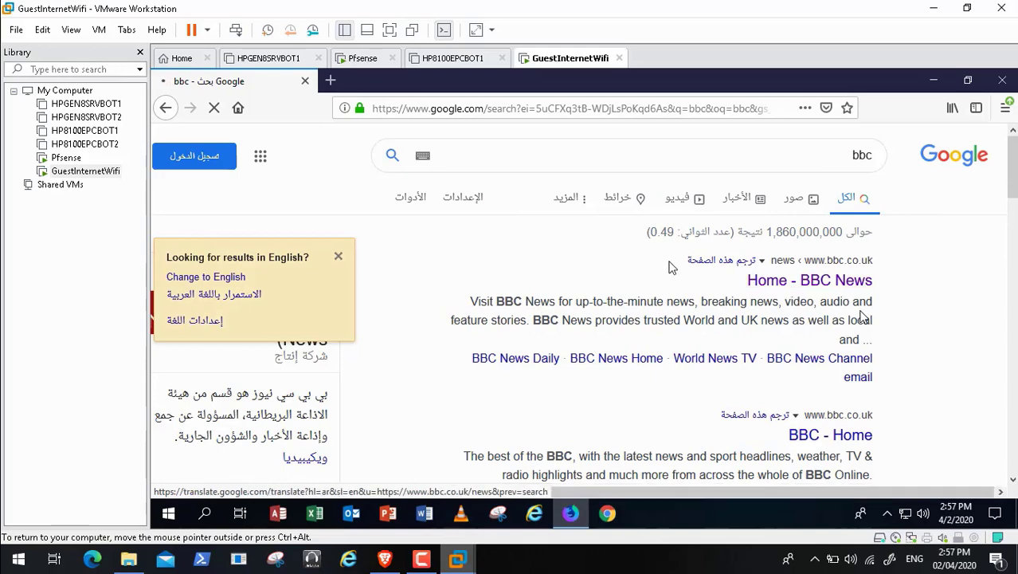
left_click(164, 109)
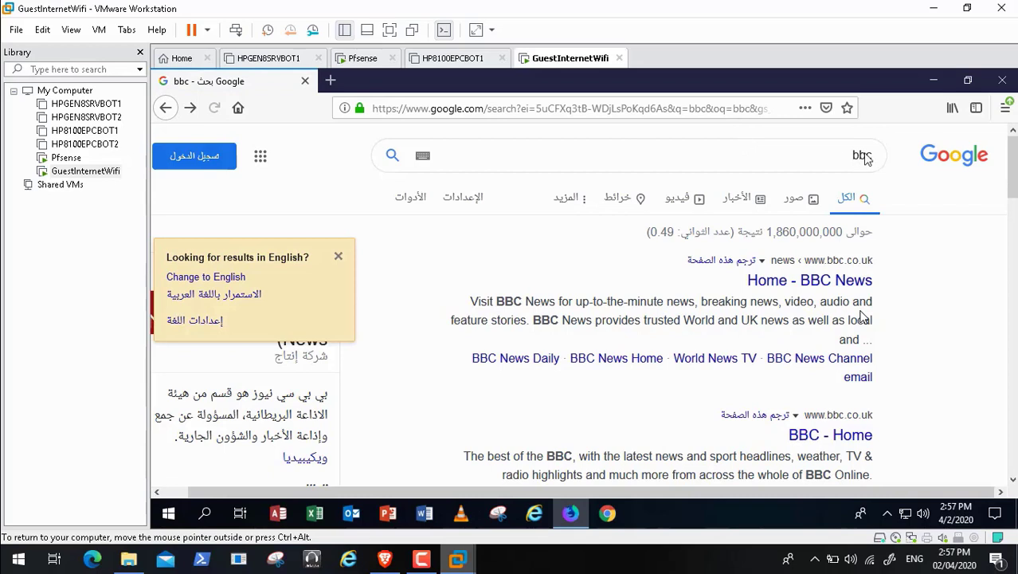
left_click(671, 106)
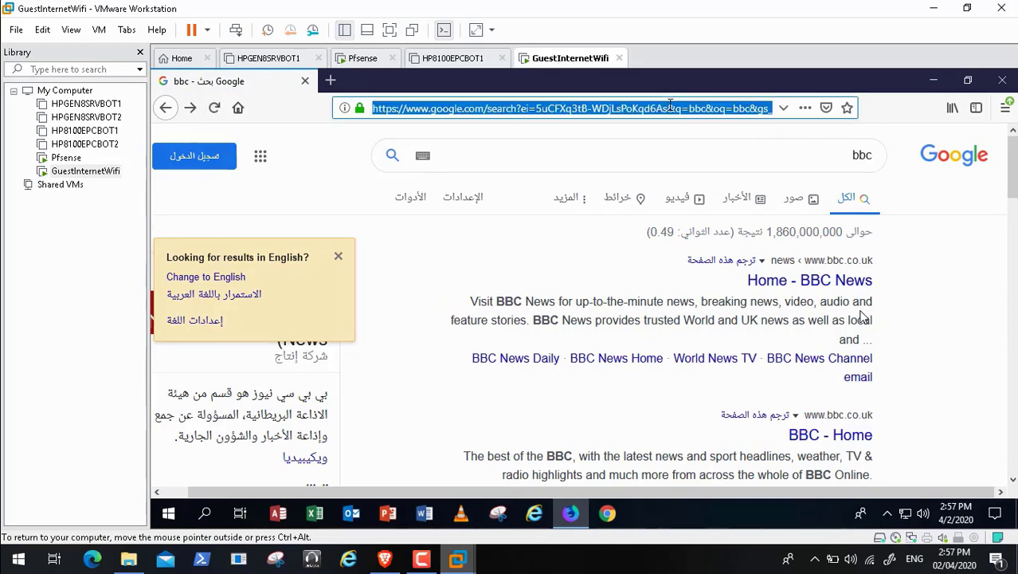
key("BackSpace")
type("w")
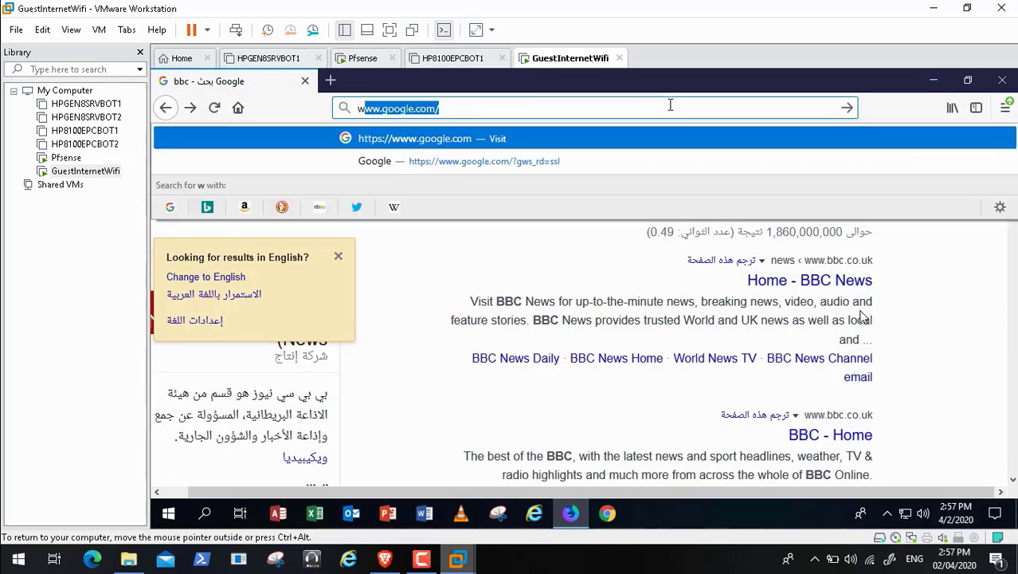
type("ww.yout")
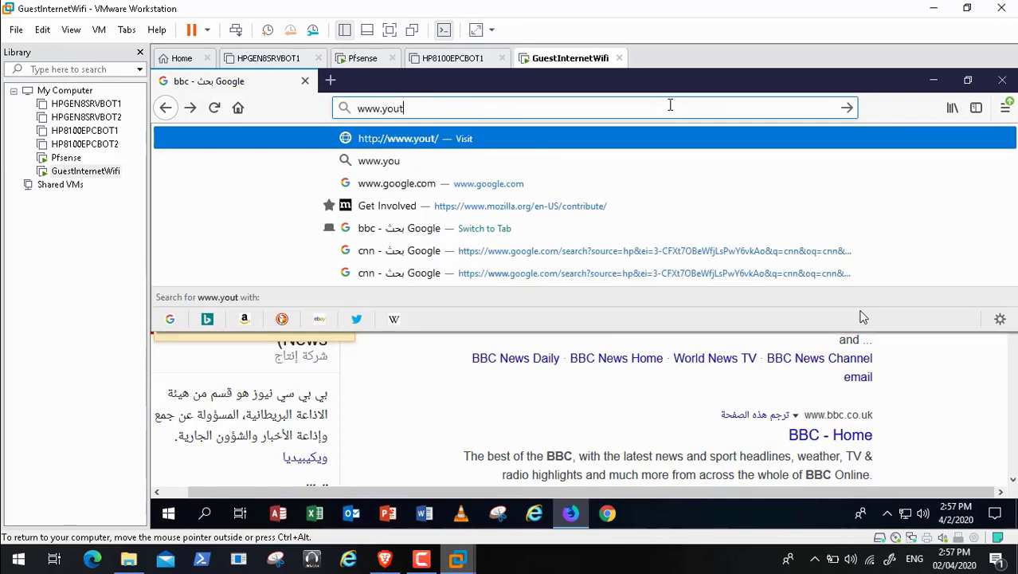
type("ube.com")
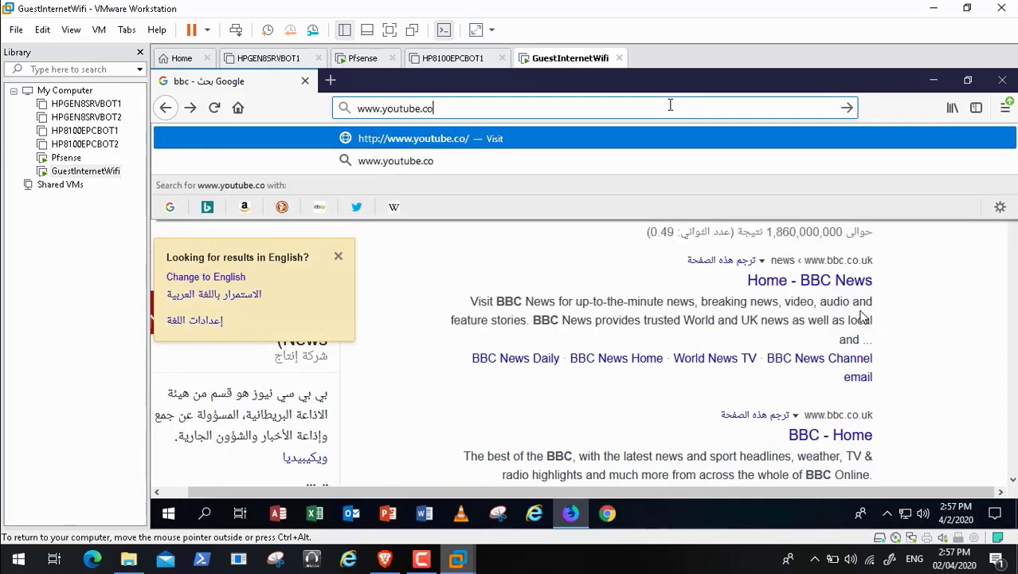
key("Return")
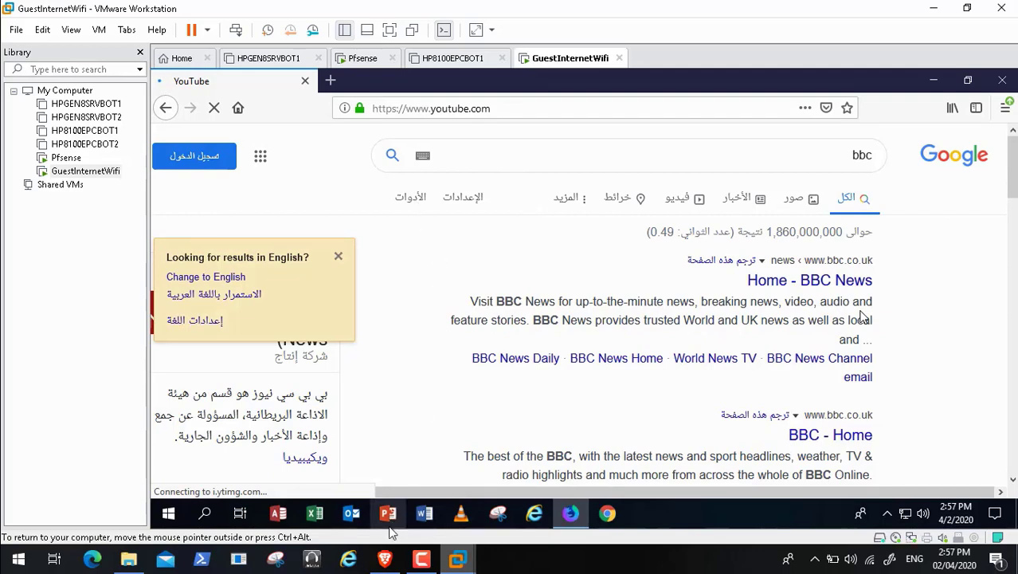
left_click(386, 560)
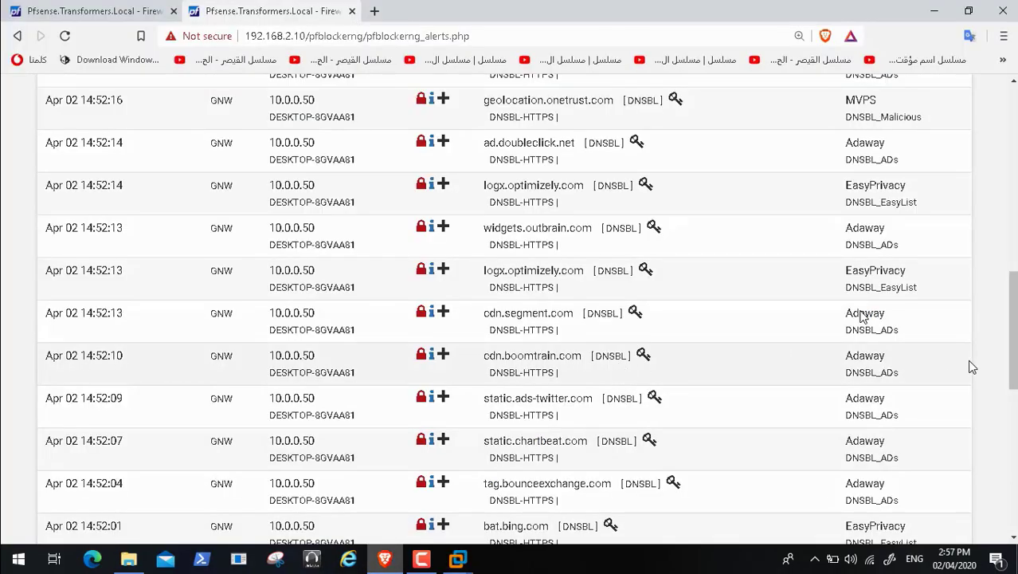
left_click_drag(1014, 342, 1014, 313)
scroll(862, 316, "up", 3)
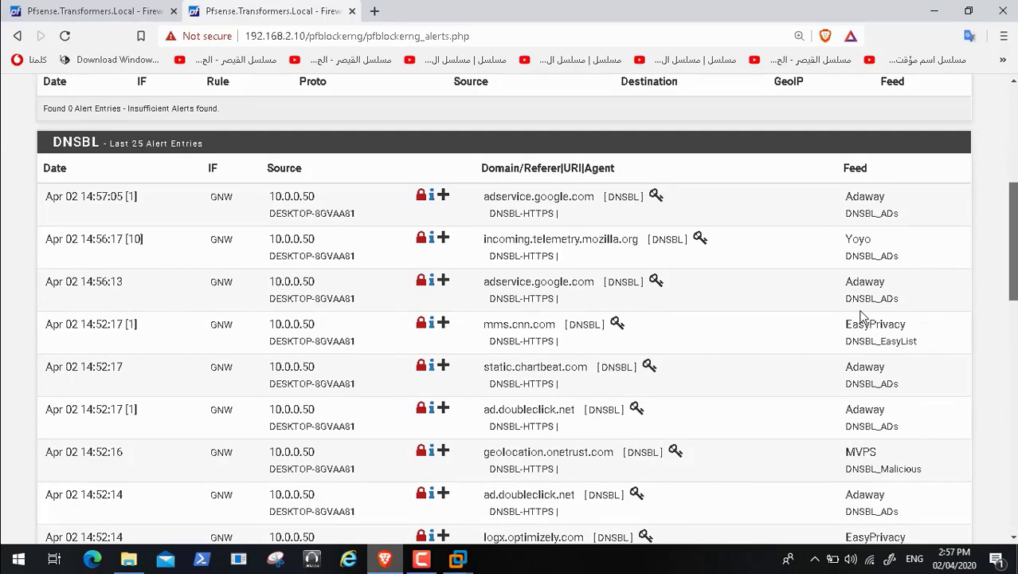
scroll(862, 316, "down", 8)
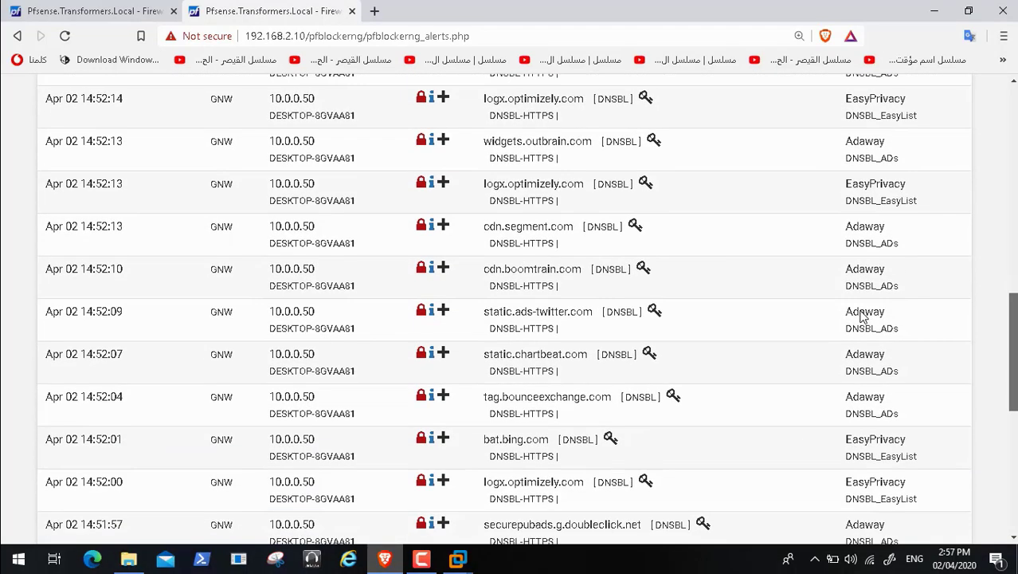
scroll(861, 316, "down", 2)
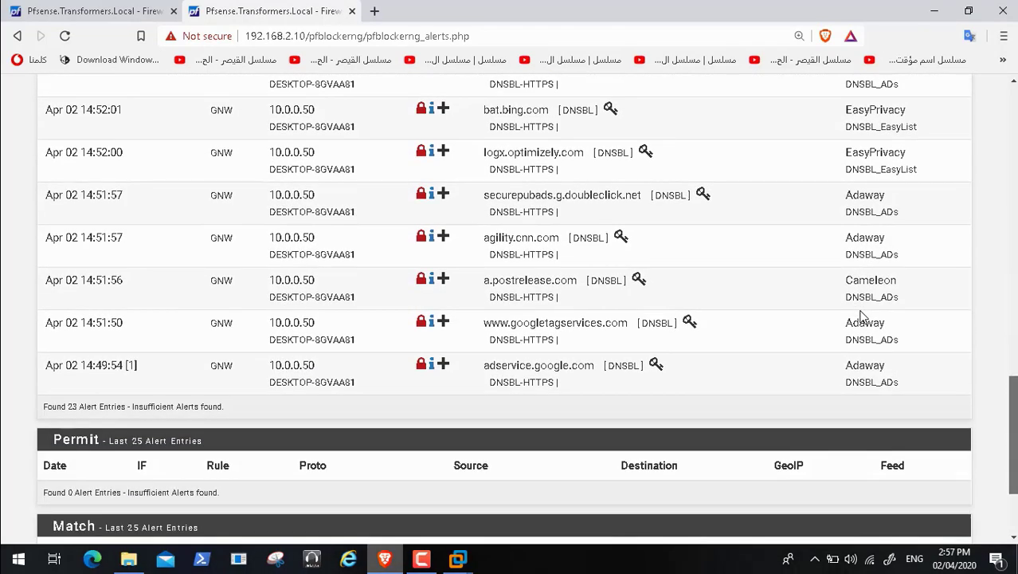
scroll(862, 316, "up", 10)
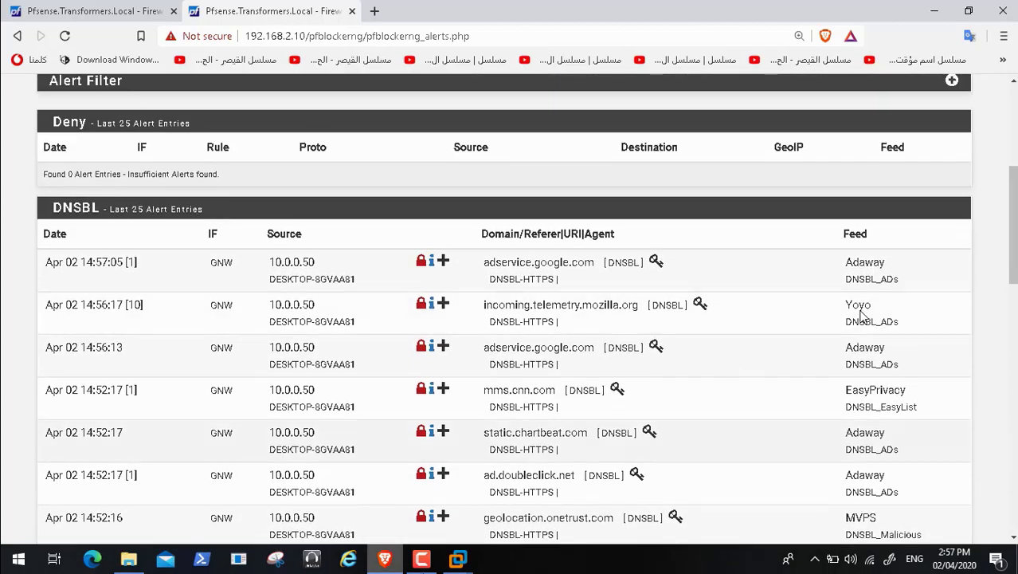
left_click(459, 560)
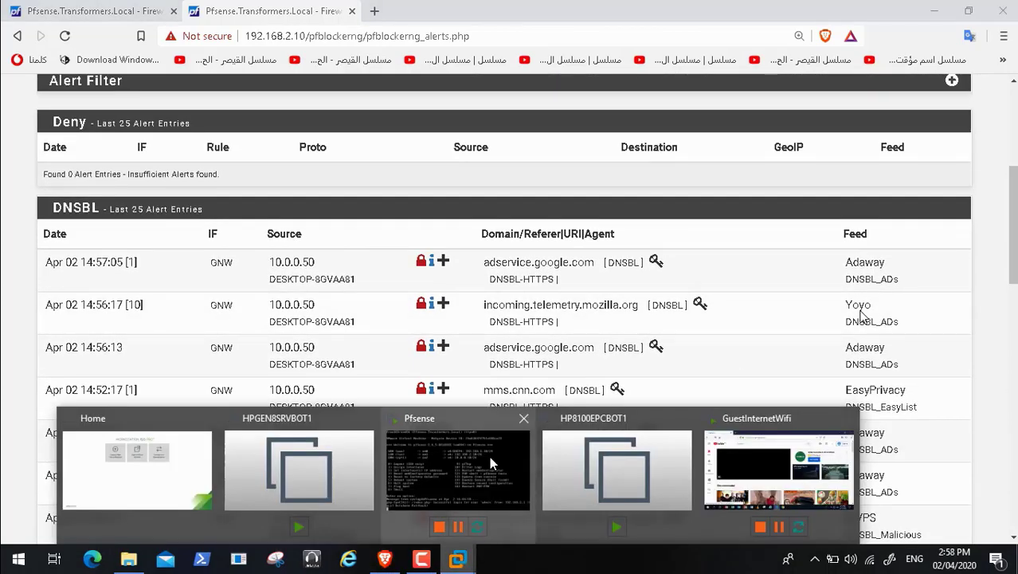
Step: Return to the GuestInternetWifi VM showing YouTube and close its web browser
left_click(489, 462)
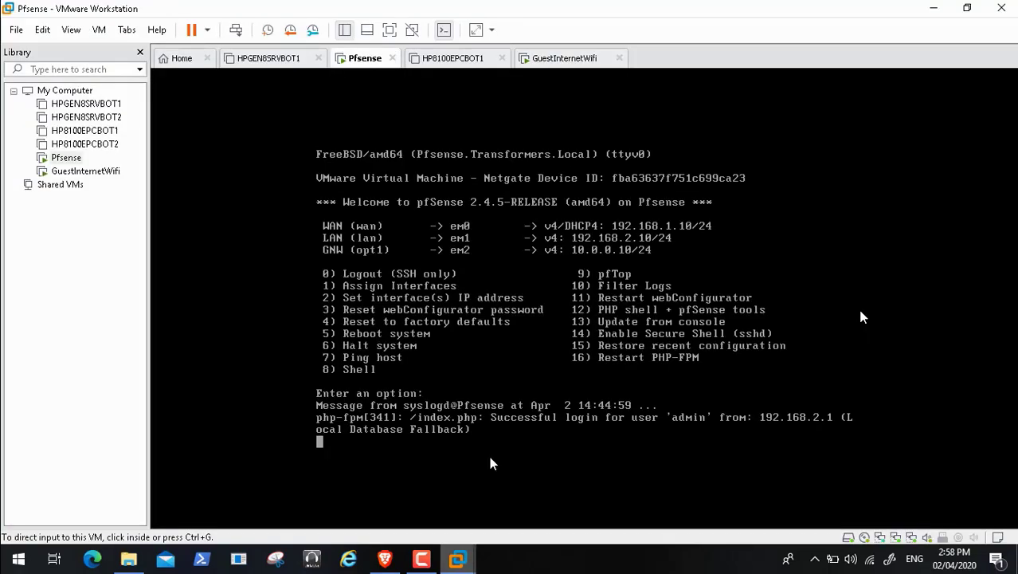
mouse_move(383, 563)
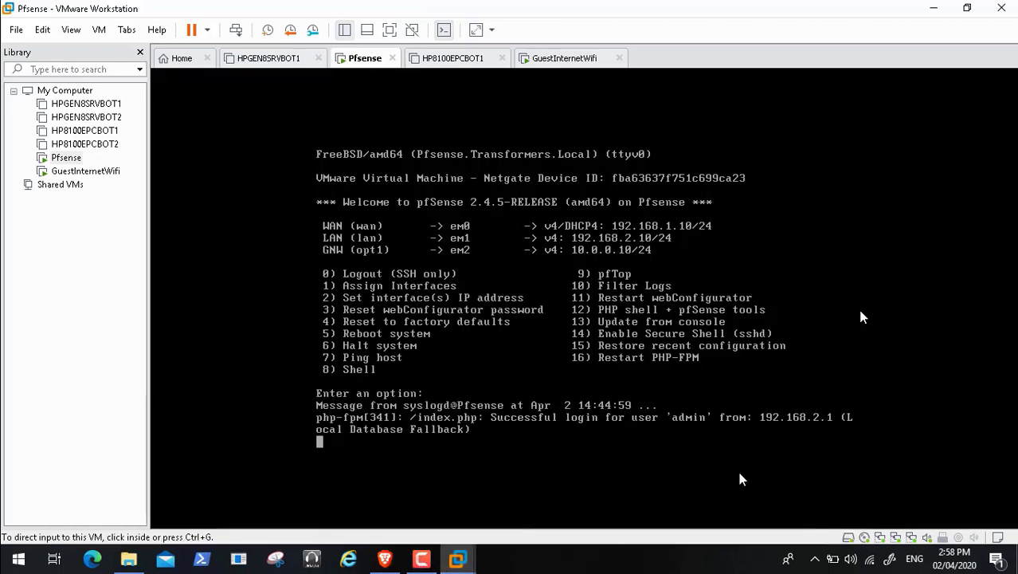
mouse_move(462, 561)
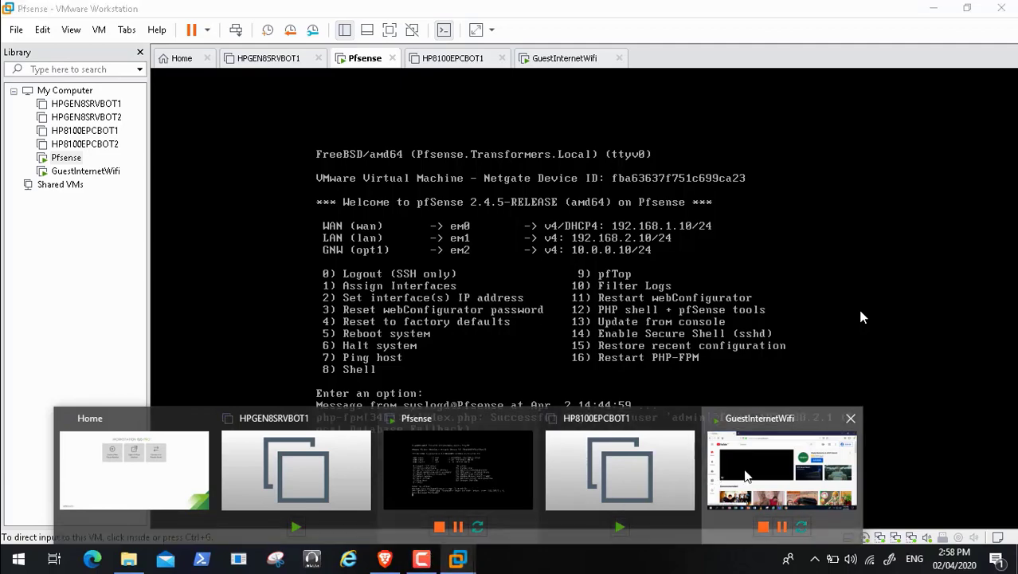
left_click(781, 470)
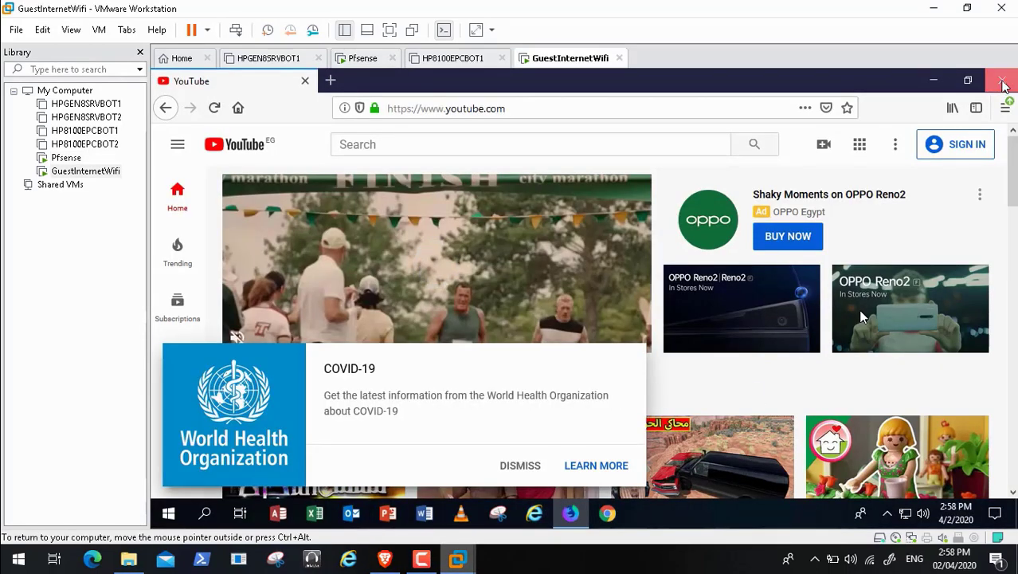
left_click(1002, 85)
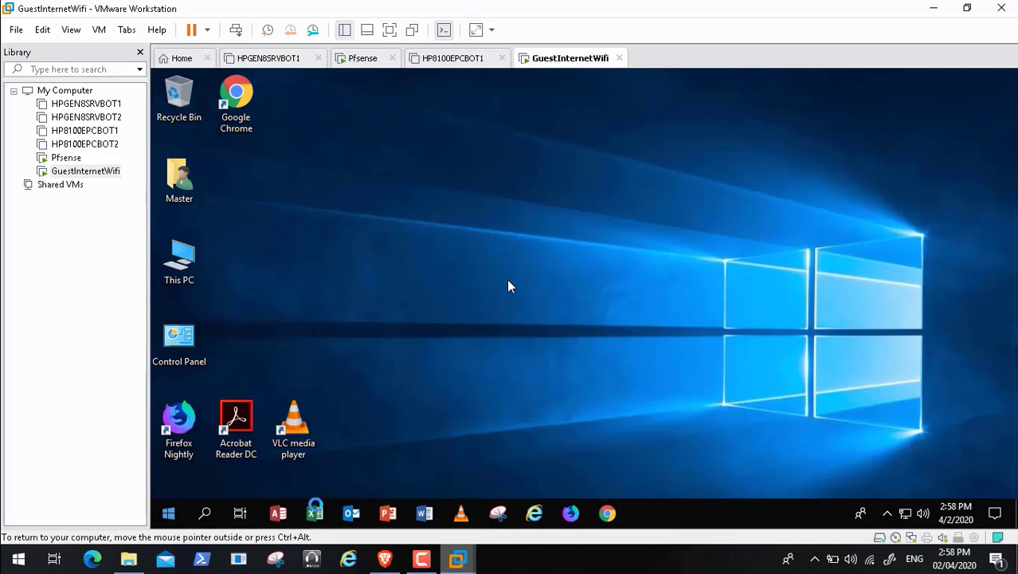
Step: Shut down the guest Windows from its Start menu, then bring back the pfSense alerts page
left_click(421, 561)
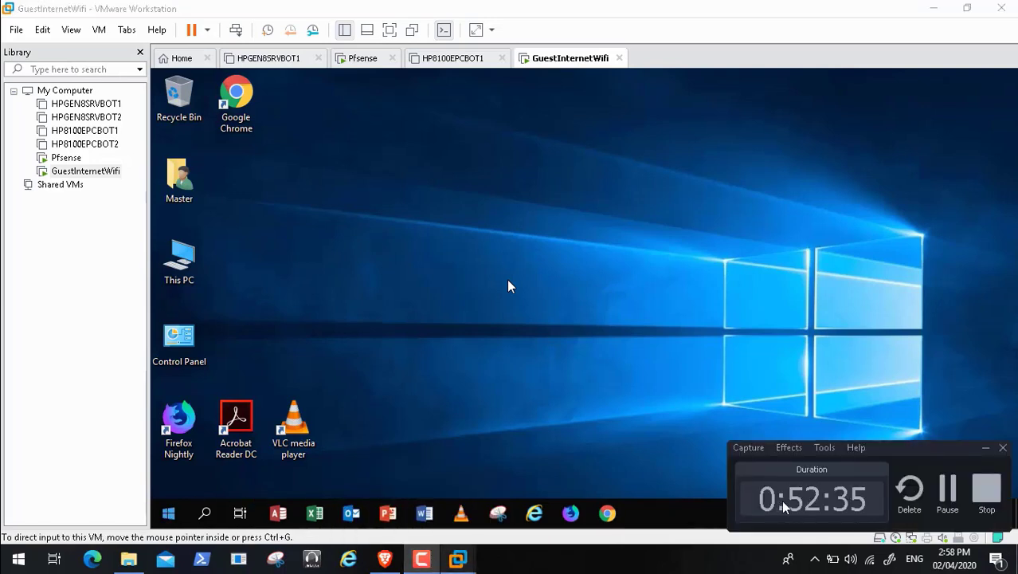
left_click(948, 491)
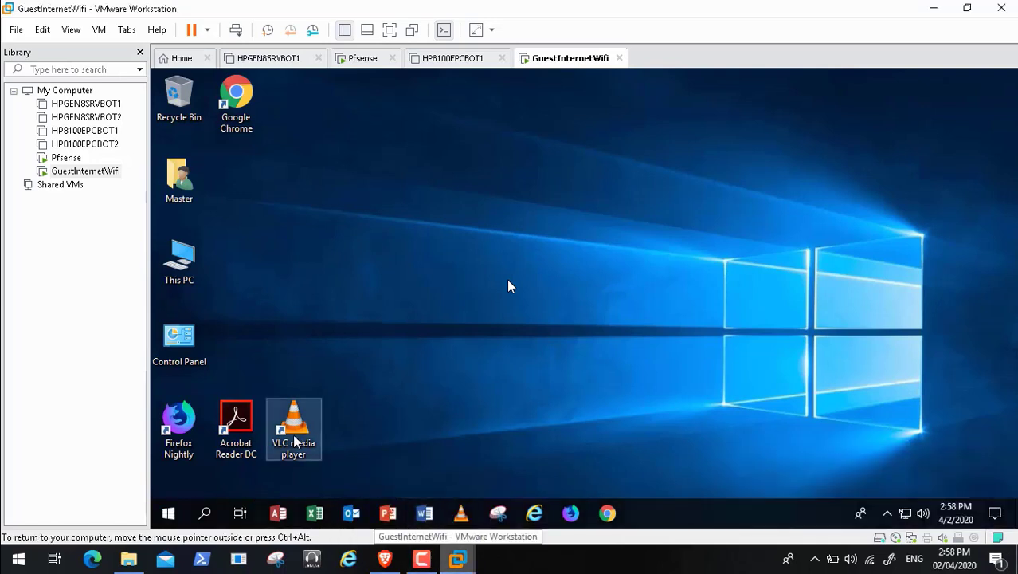
left_click(168, 515)
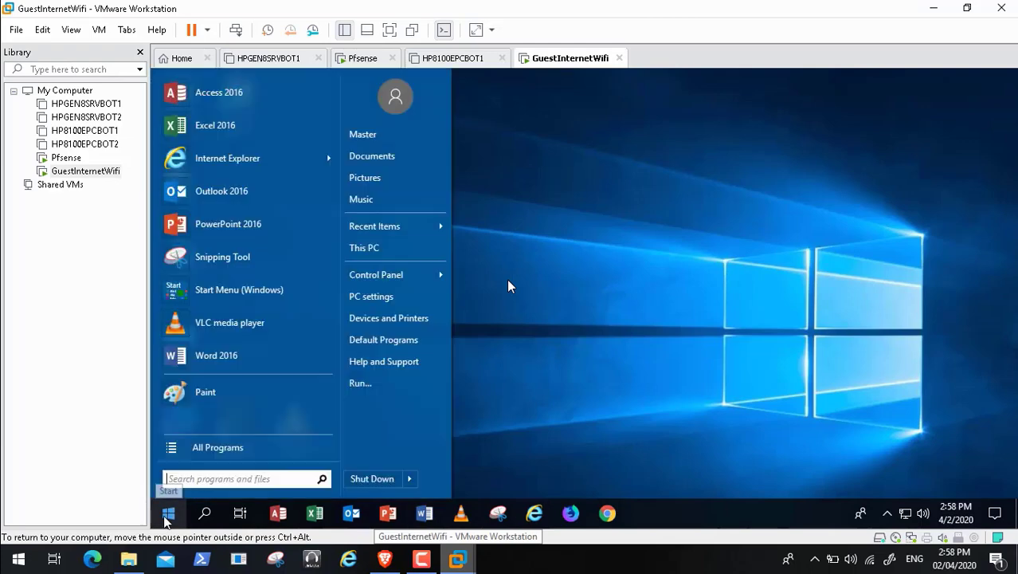
left_click(368, 479)
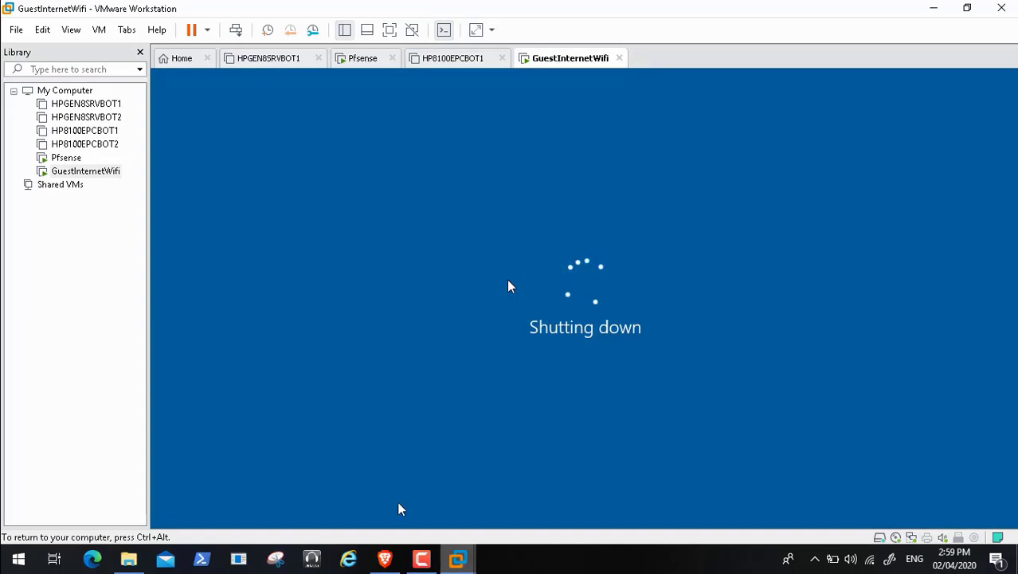
left_click(385, 559)
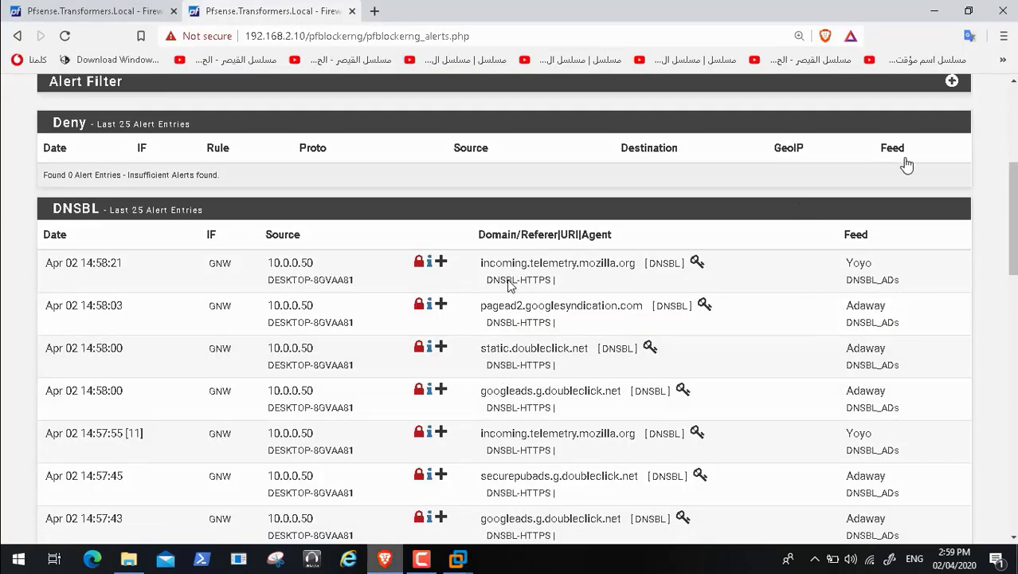
Step: Sign out of pfSense in both tabs, close Brave, and confirm the guest VM is powered off
scroll(1015, 104, "up", 4)
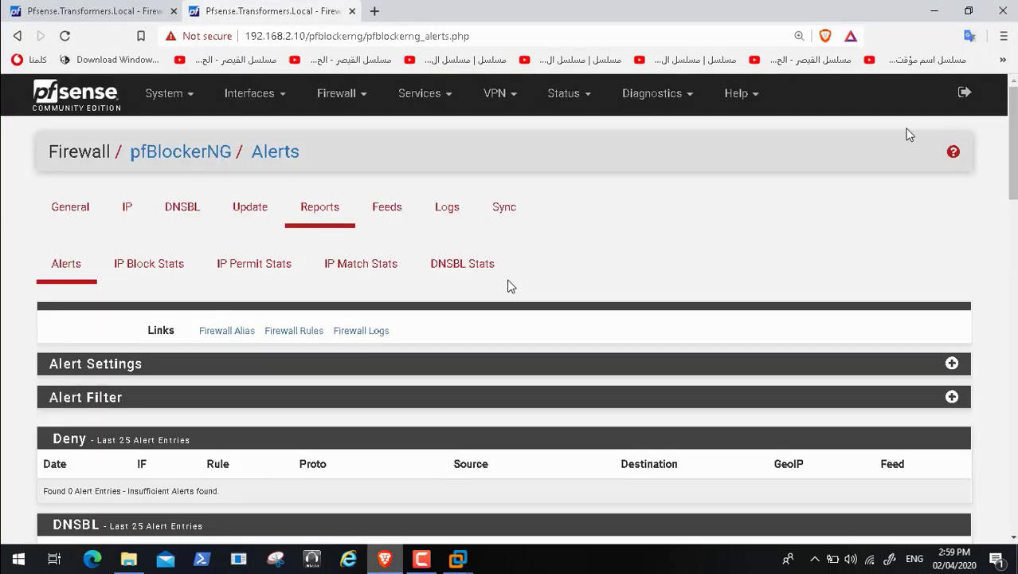
left_click(963, 96)
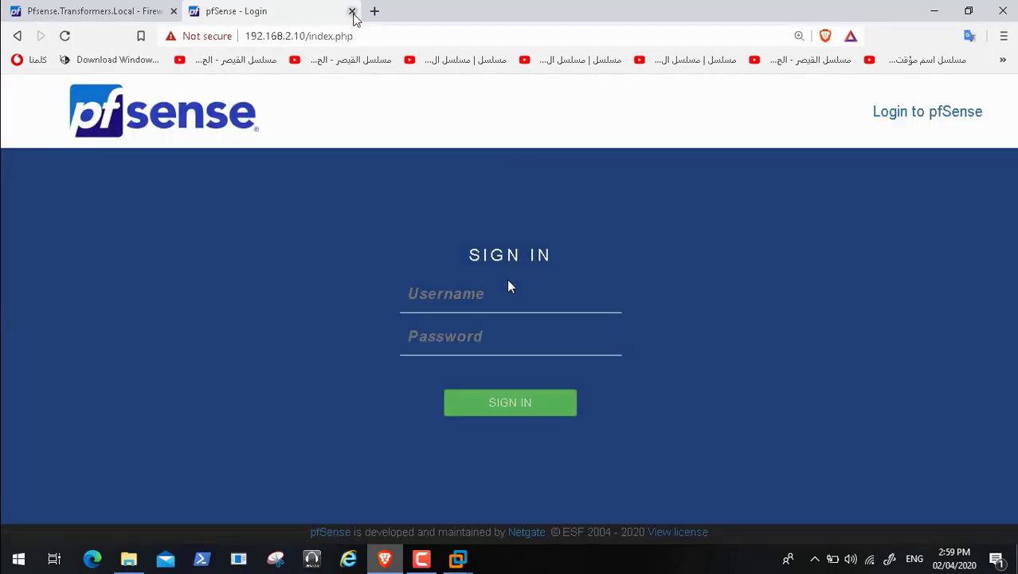
left_click(351, 12)
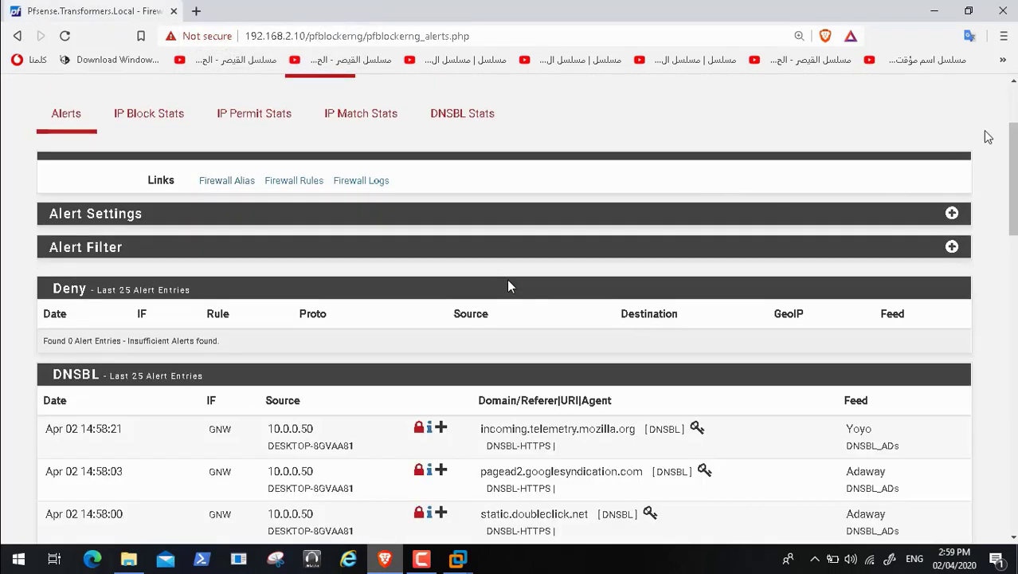
scroll(1012, 110, "up", 2)
left_click(963, 94)
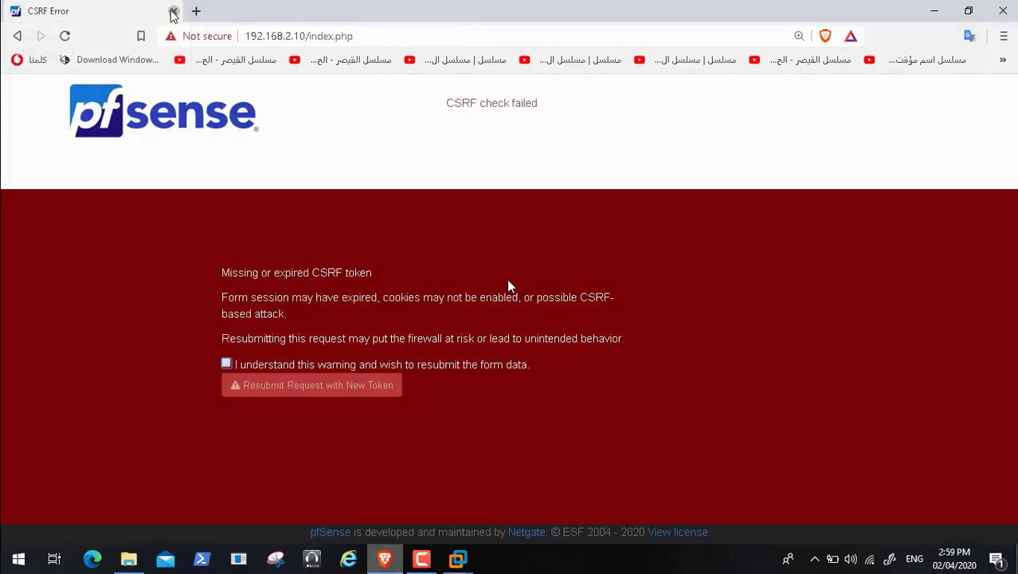
left_click(174, 10)
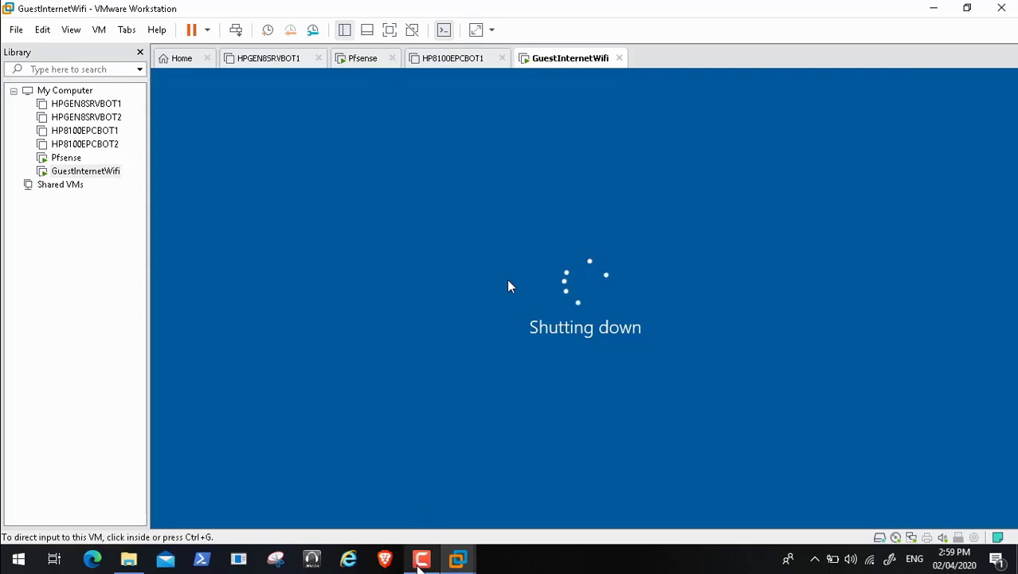
left_click(421, 557)
left_click(947, 490)
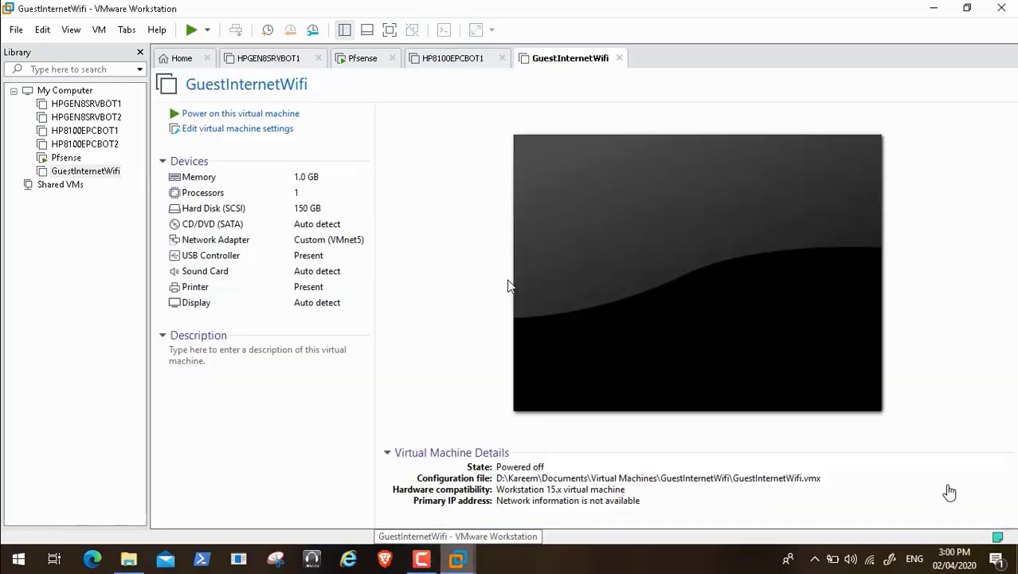